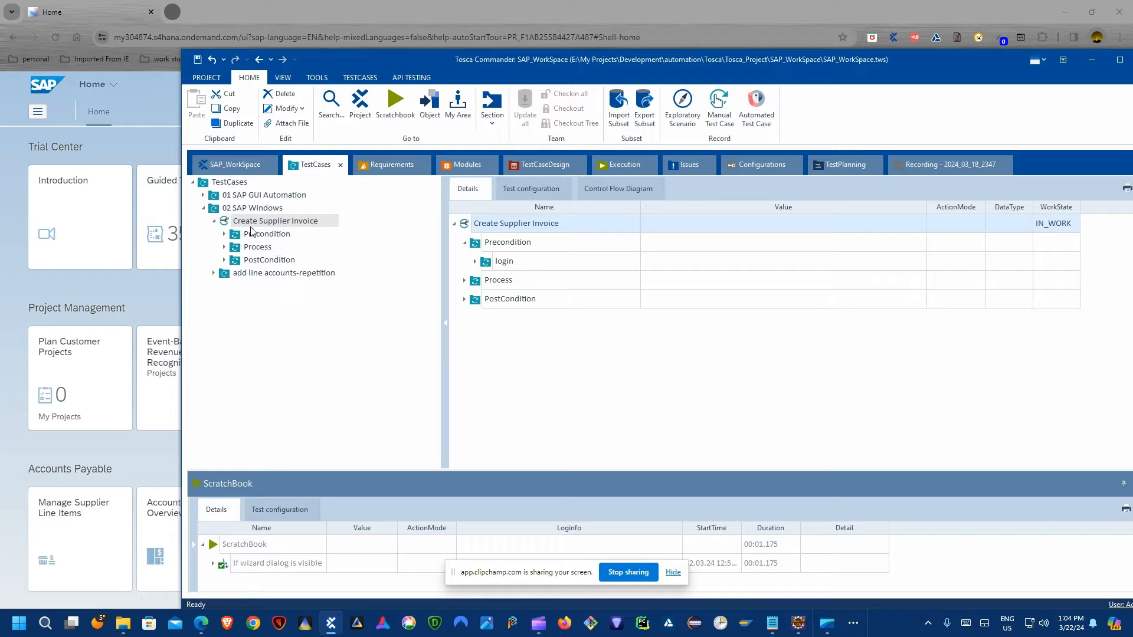
Switch to the SAP home page in the browser and open the Create Supplier Invoice app under Procurement.
{"action": "left_click_drag", "start_coordinate": [391, 61], "coordinate": [482, 67]}
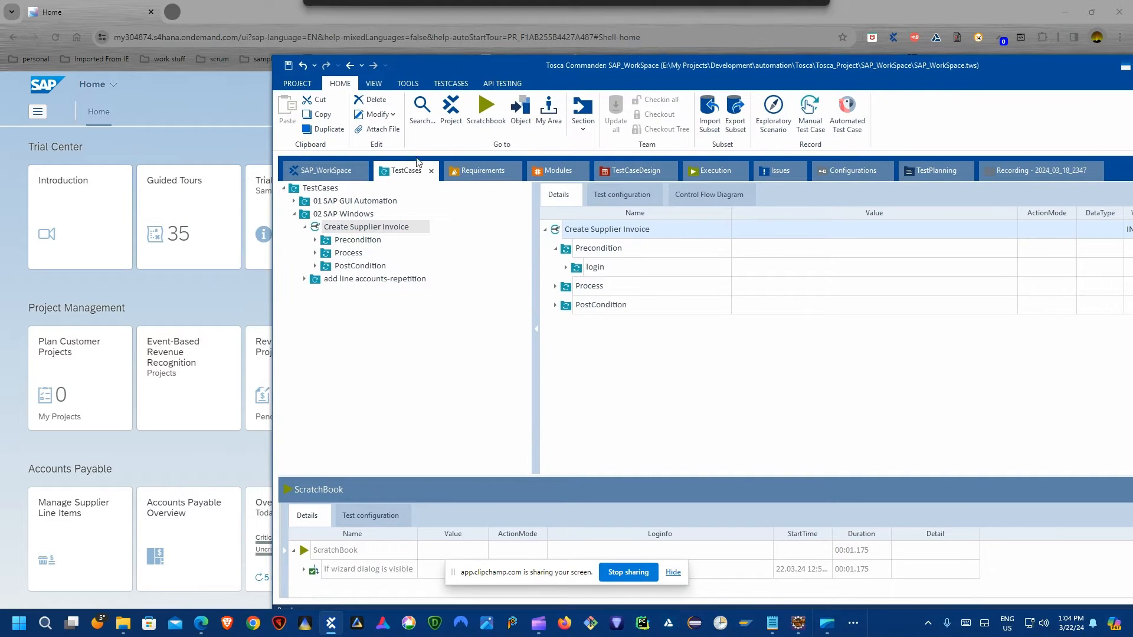
{"action": "left_click", "coordinate": [70, 13]}
{"action": "scroll", "coordinate": [440, 305], "scroll_direction": "down", "scroll_amount": 5}
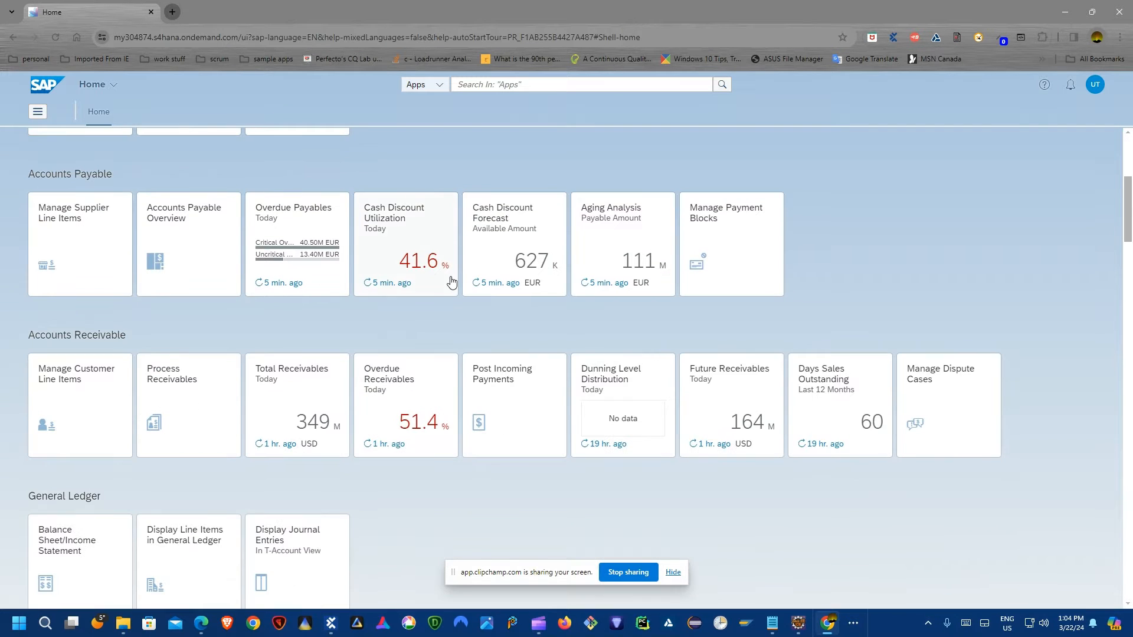
{"action": "scroll", "coordinate": [406, 246], "scroll_direction": "up", "scroll_amount": 4}
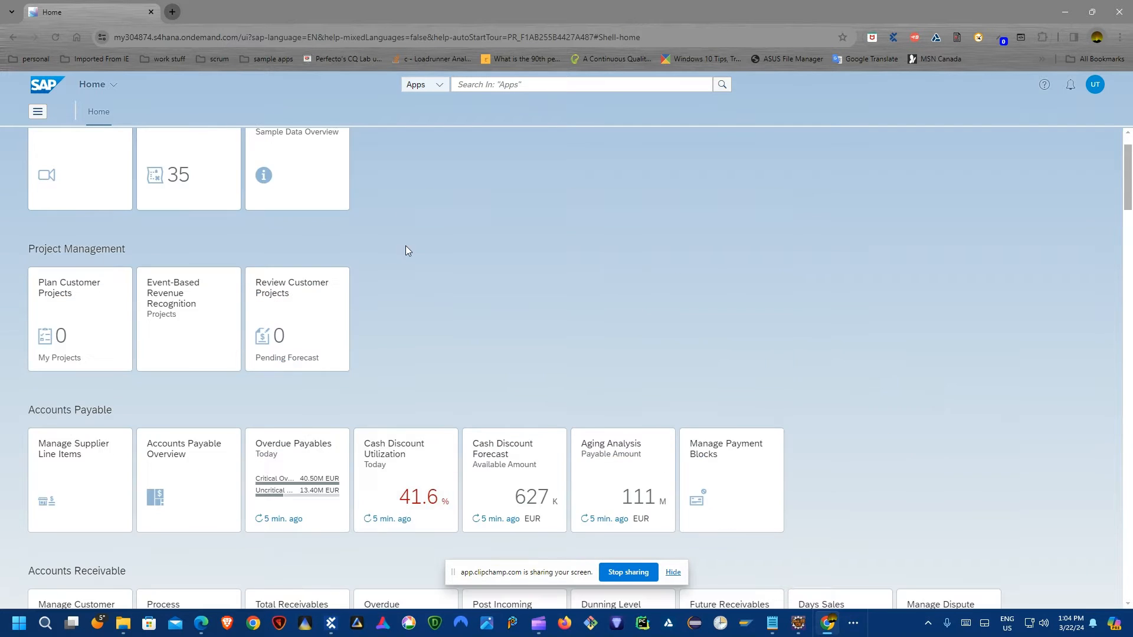
{"action": "scroll", "coordinate": [383, 298], "scroll_direction": "down", "scroll_amount": 12}
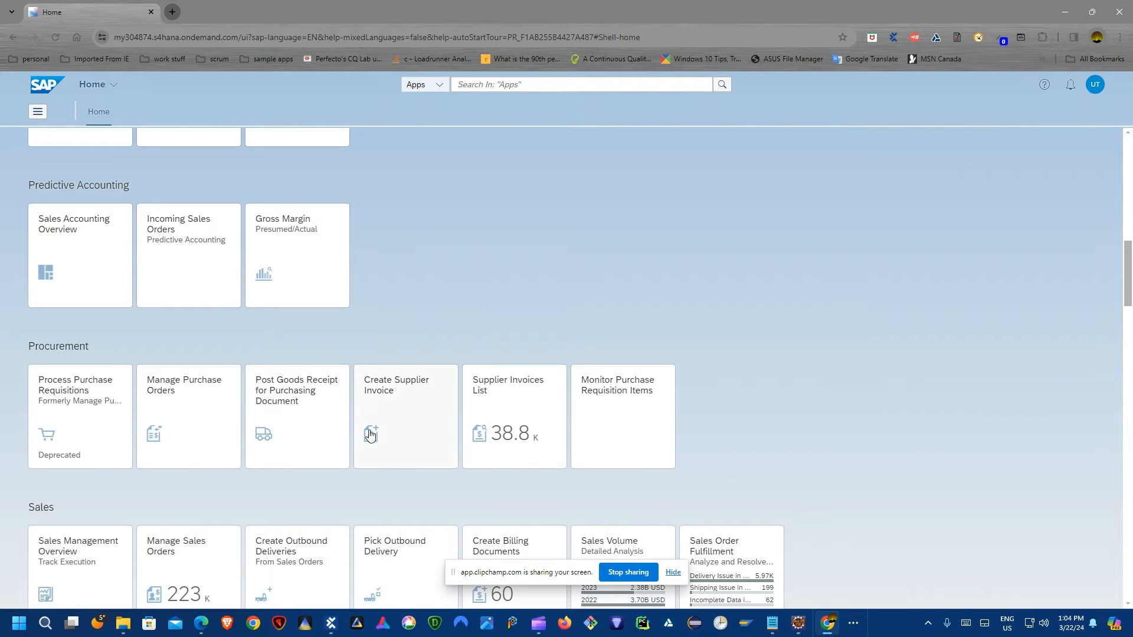
{"action": "left_click", "coordinate": [389, 395]}
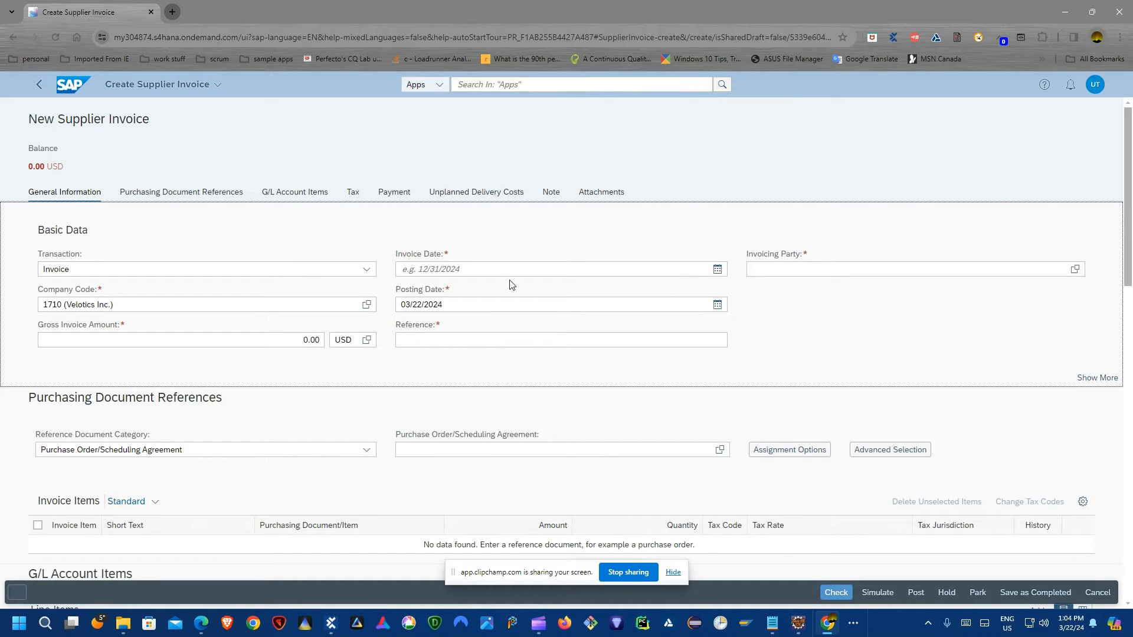
Set the invoice date to 03/22/2024 and choose Domestic US Supplier 88 as the invoicing party.
{"action": "left_click", "coordinate": [717, 269]}
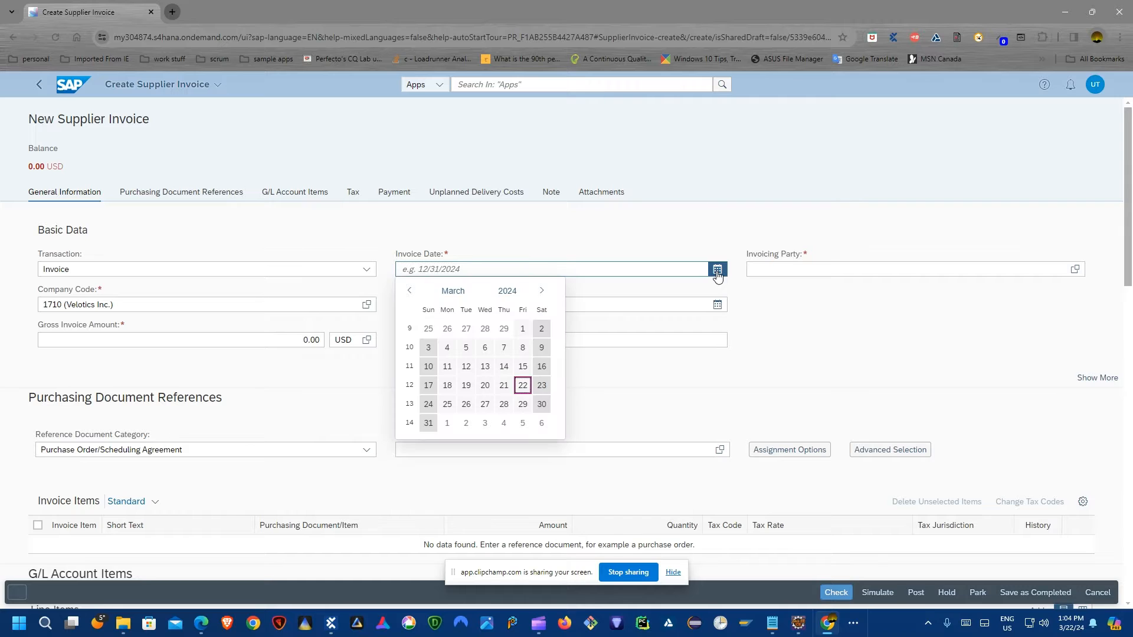
{"action": "left_click", "coordinate": [523, 386]}
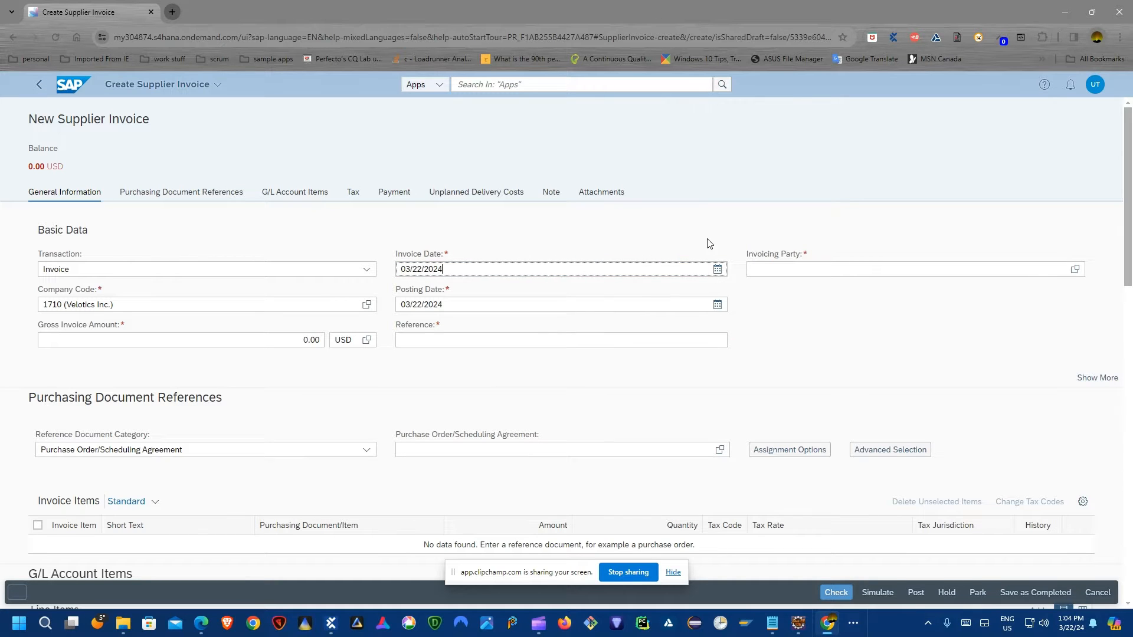
{"action": "left_click", "coordinate": [1075, 269]}
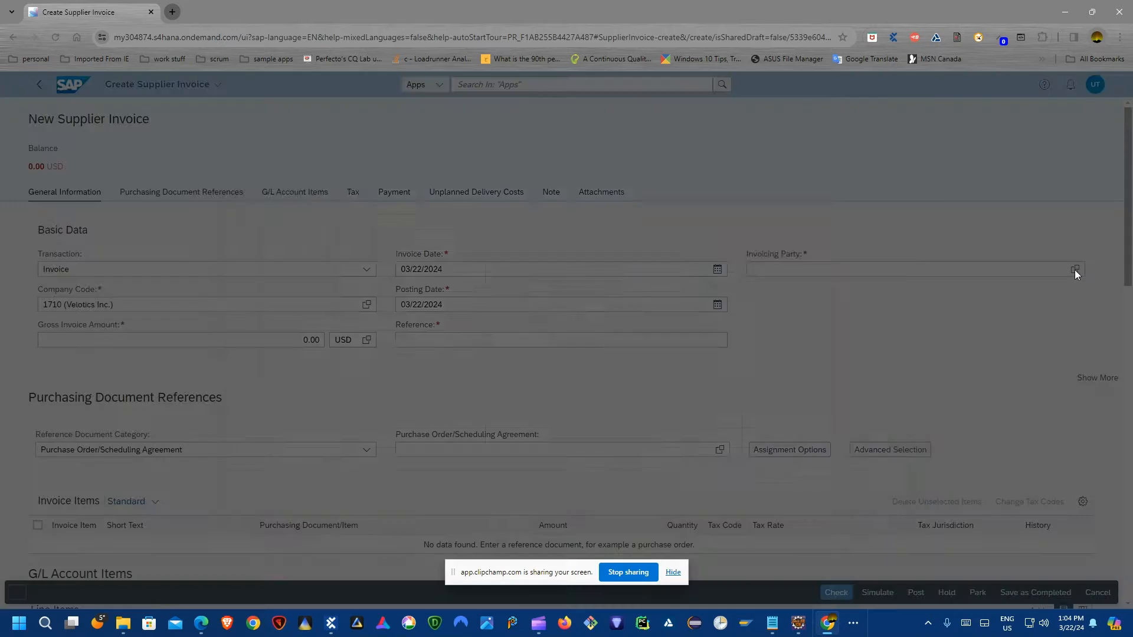
{"action": "left_click", "coordinate": [308, 290]}
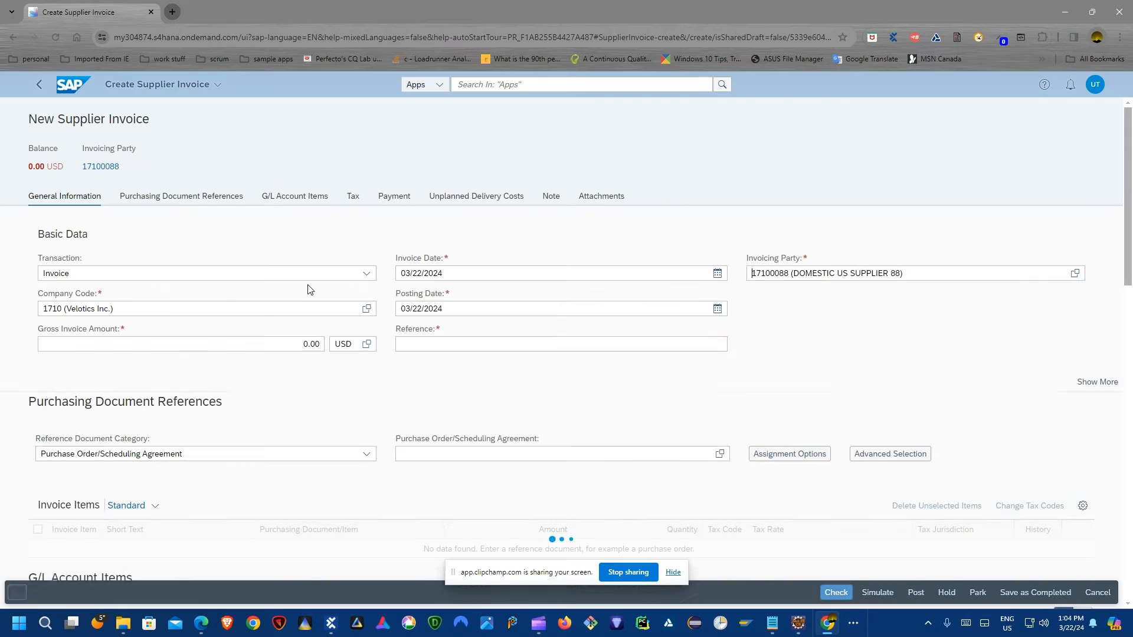
Enter efrew3w as the reference in the new supplier invoice's basic data.
{"action": "left_click", "coordinate": [512, 342]}
{"action": "type", "text": "efrew3w"}
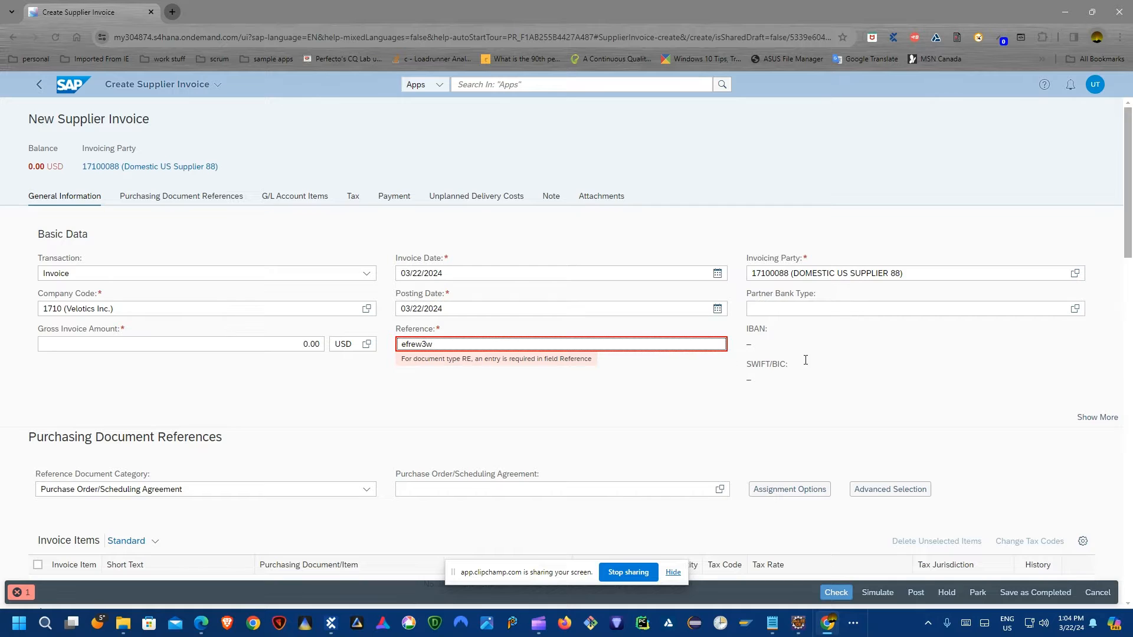
{"action": "left_click", "coordinate": [844, 359]}
Add a debit G/L account line item using the Petty Cash account with an amount of 5.00 USD.
{"action": "scroll", "coordinate": [478, 324], "scroll_direction": "down", "scroll_amount": 4}
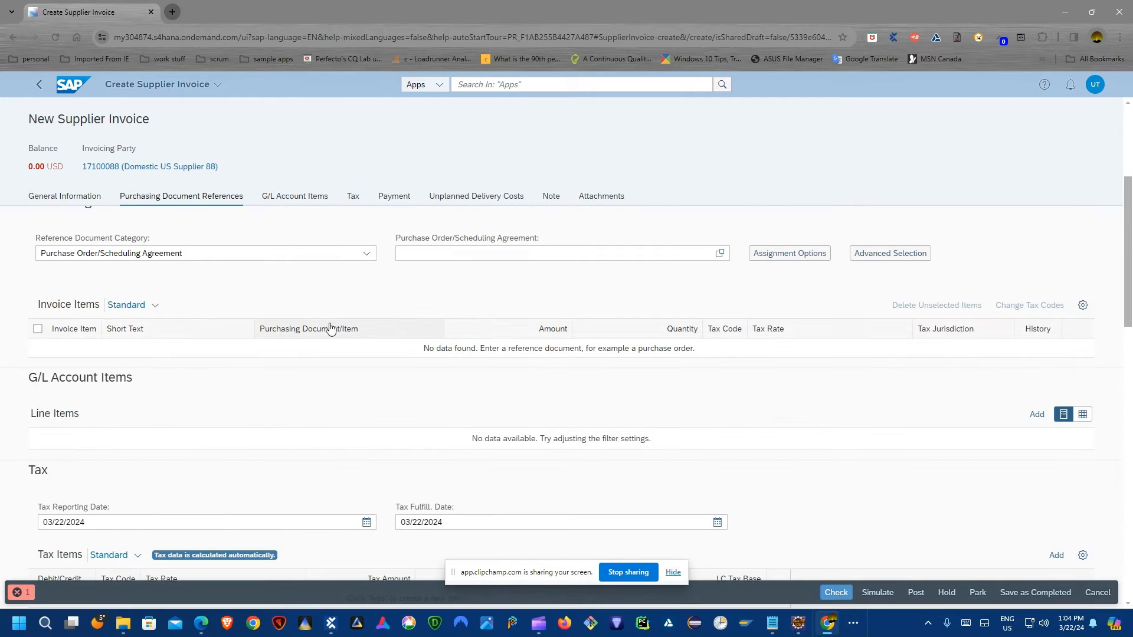
{"action": "left_click", "coordinate": [1037, 414]}
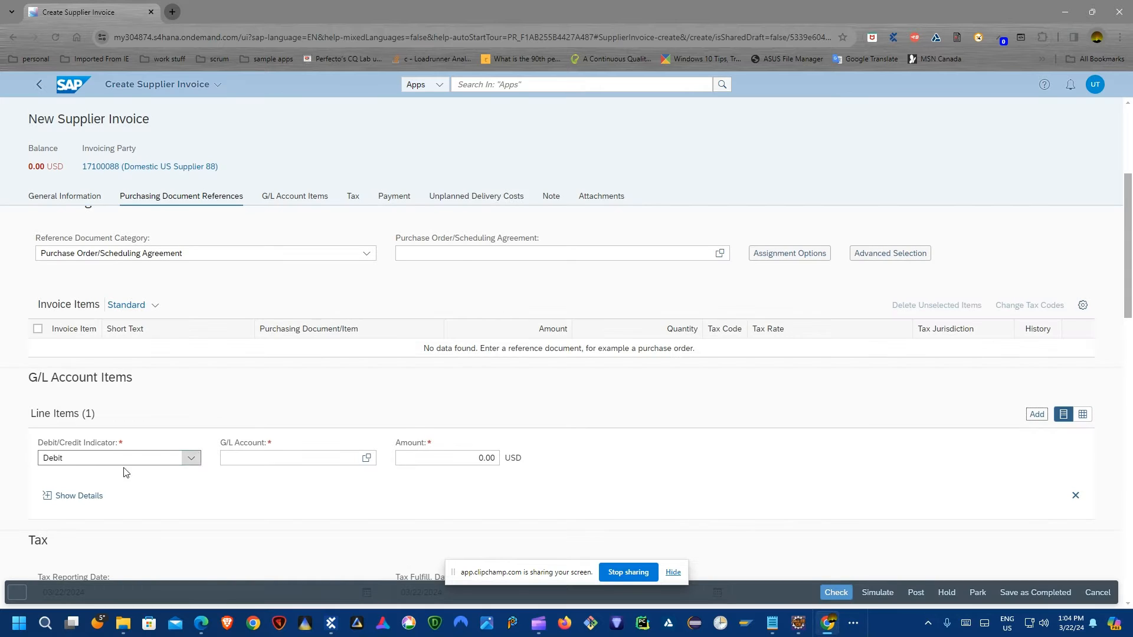
{"action": "left_click", "coordinate": [366, 458]}
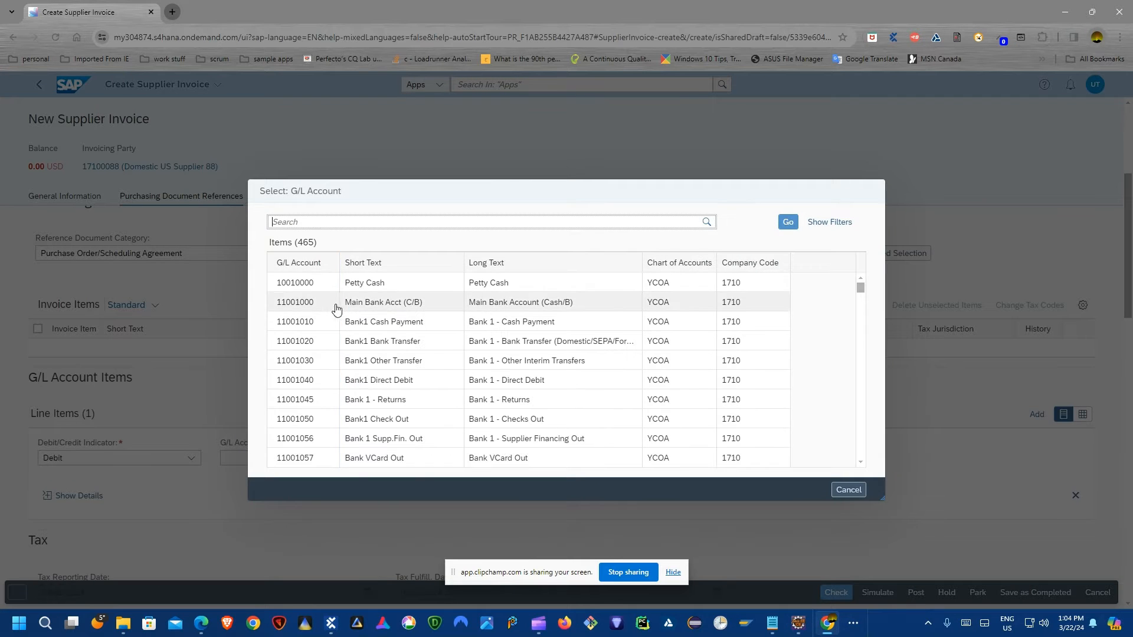
{"action": "left_click", "coordinate": [285, 283]}
{"action": "left_click", "coordinate": [474, 458]}
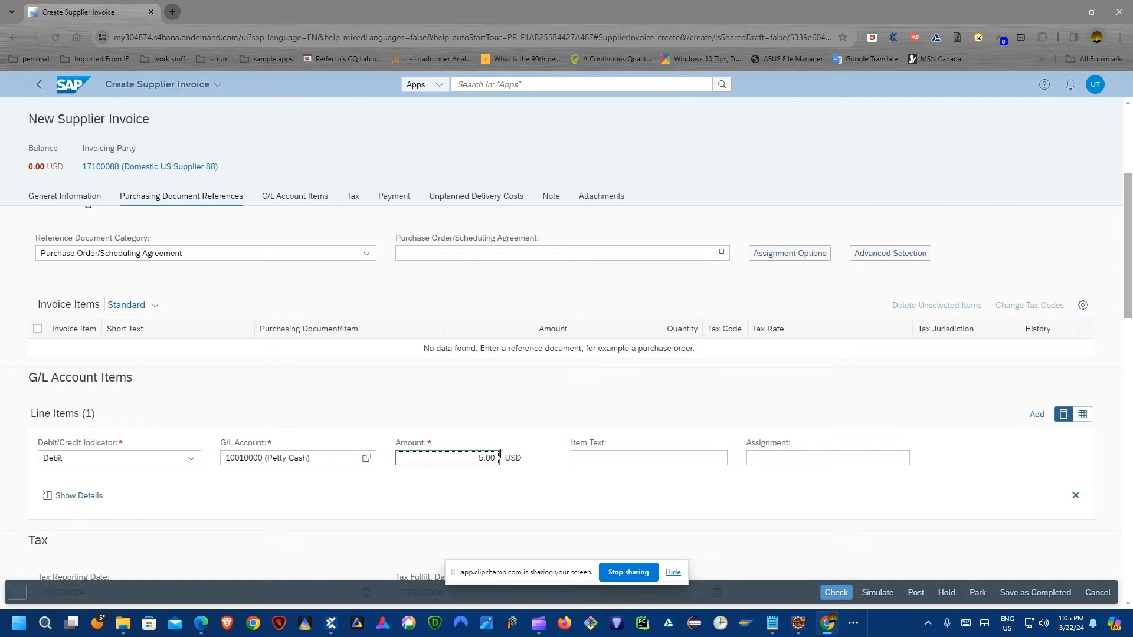
{"action": "type", "text": "5"}
Add a second G/L line item set to Credit, using the Petty Cash account with an amount of 5.00 USD.
{"action": "left_click", "coordinate": [1040, 415]}
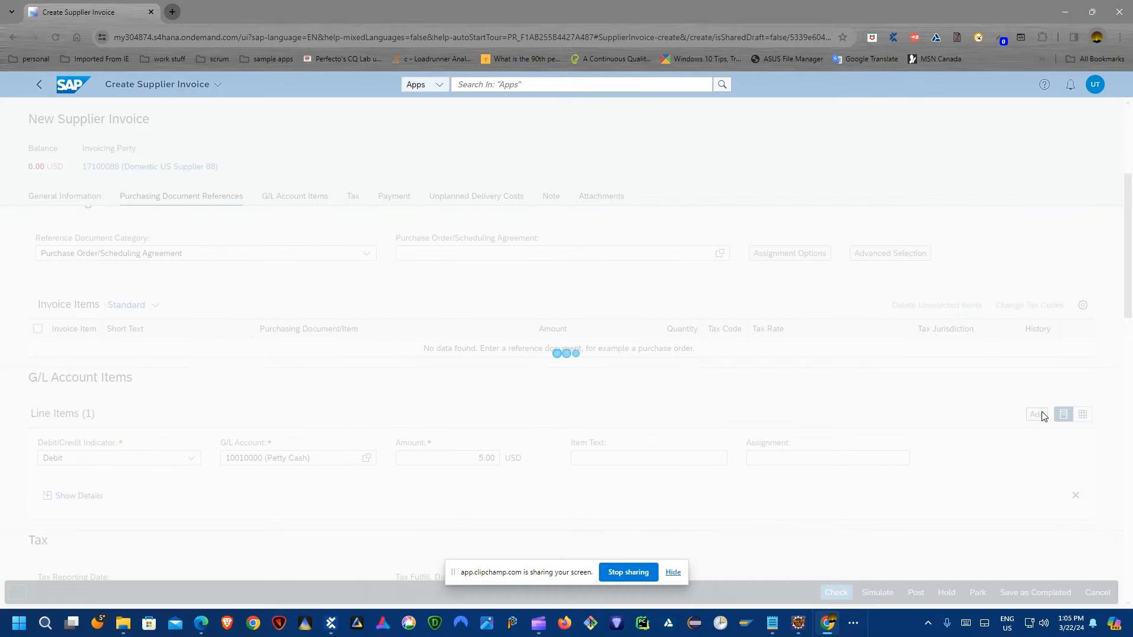
{"action": "left_click", "coordinate": [191, 550]}
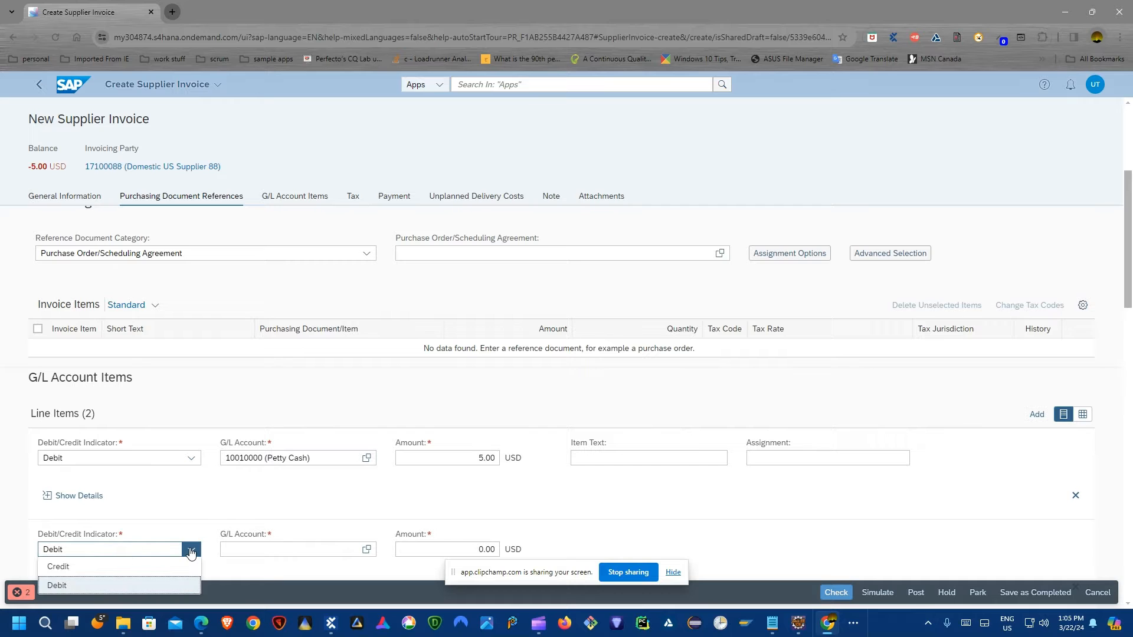
{"action": "left_click", "coordinate": [58, 567]}
{"action": "left_click", "coordinate": [366, 549]}
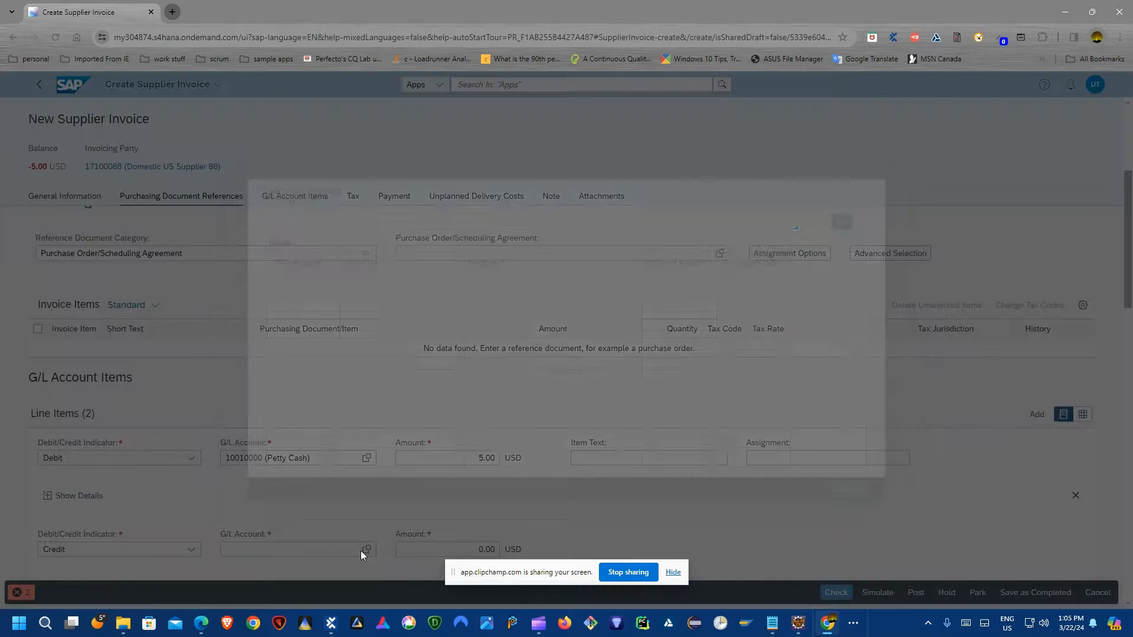
{"action": "left_click", "coordinate": [292, 295]}
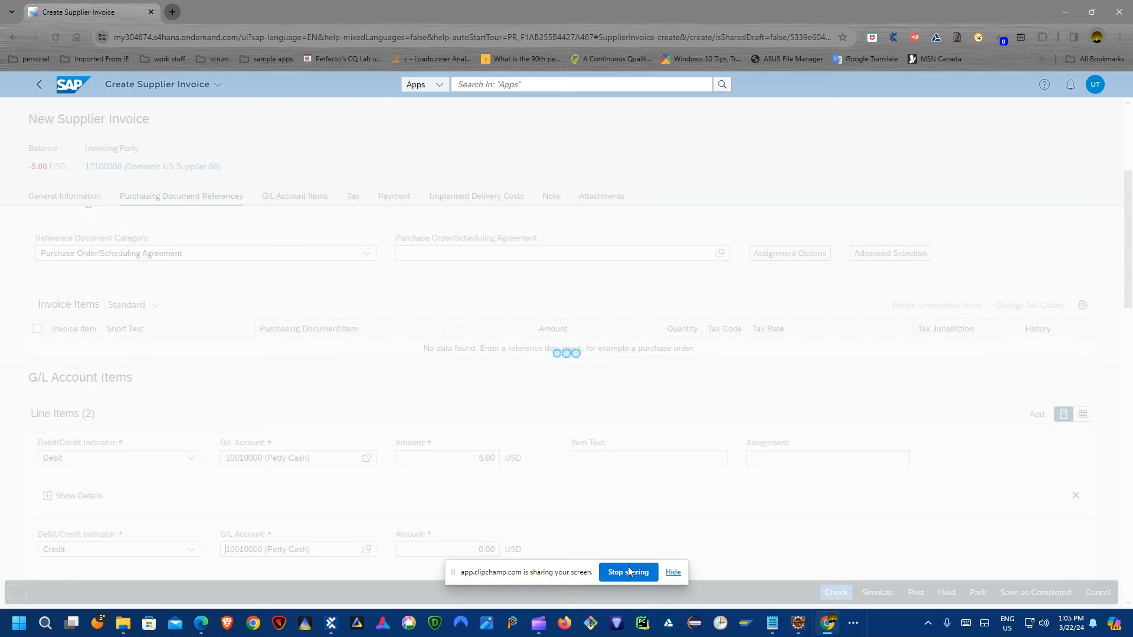
{"action": "left_click", "coordinate": [673, 573]}
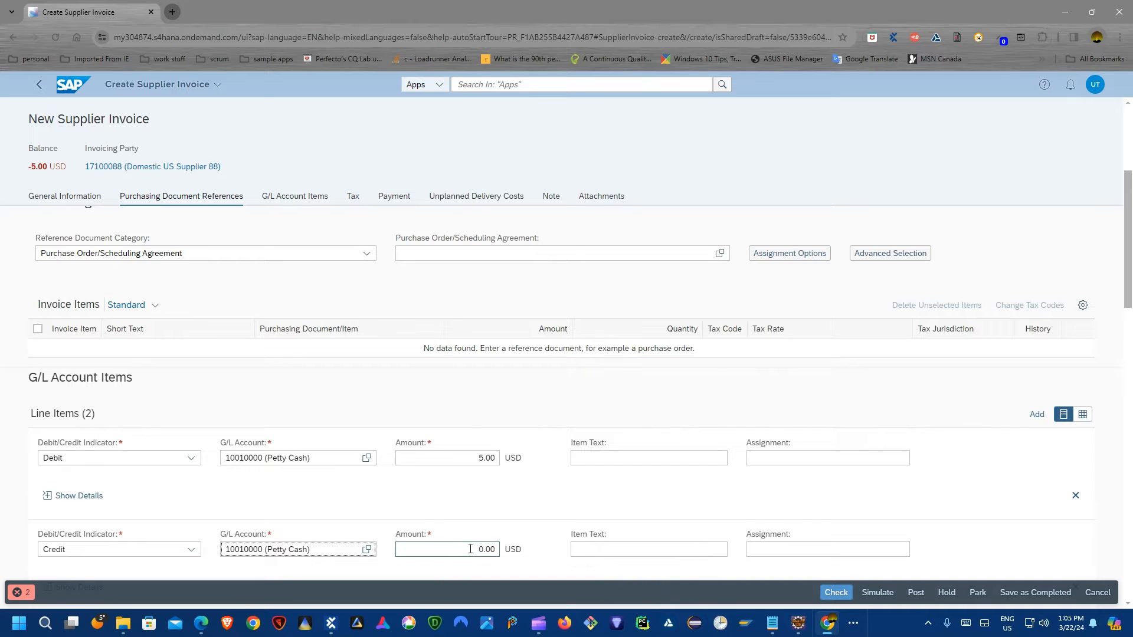
{"action": "left_click", "coordinate": [470, 549]}
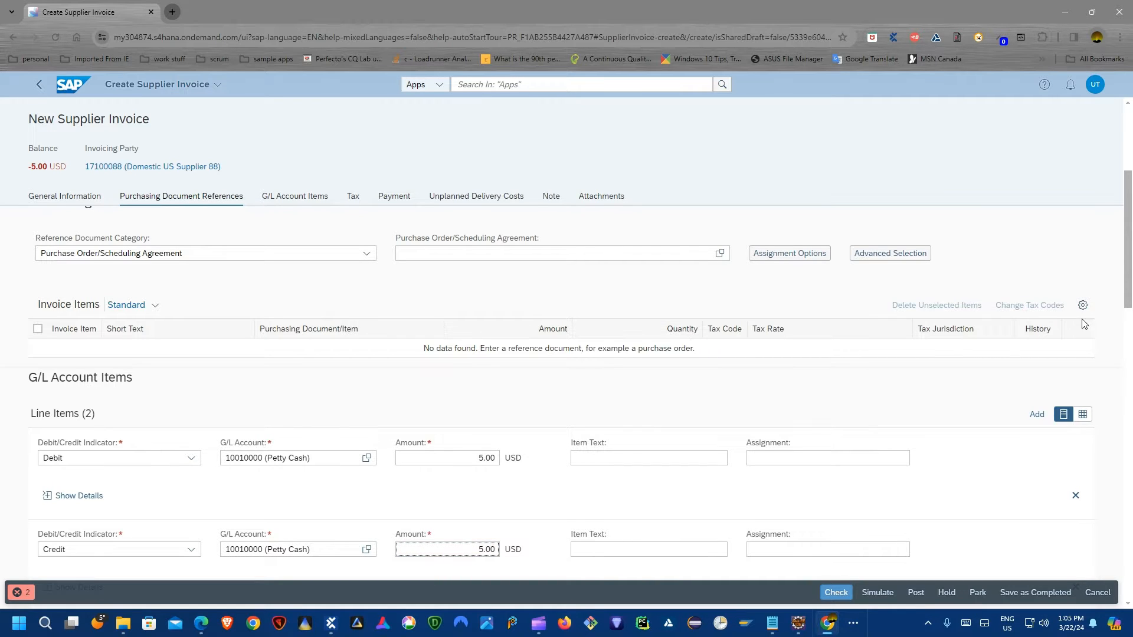
Review the filled-in invoice sections, run the invoice check and post the supplier invoice.
{"action": "scroll", "coordinate": [1084, 331], "scroll_direction": "down", "scroll_amount": 3}
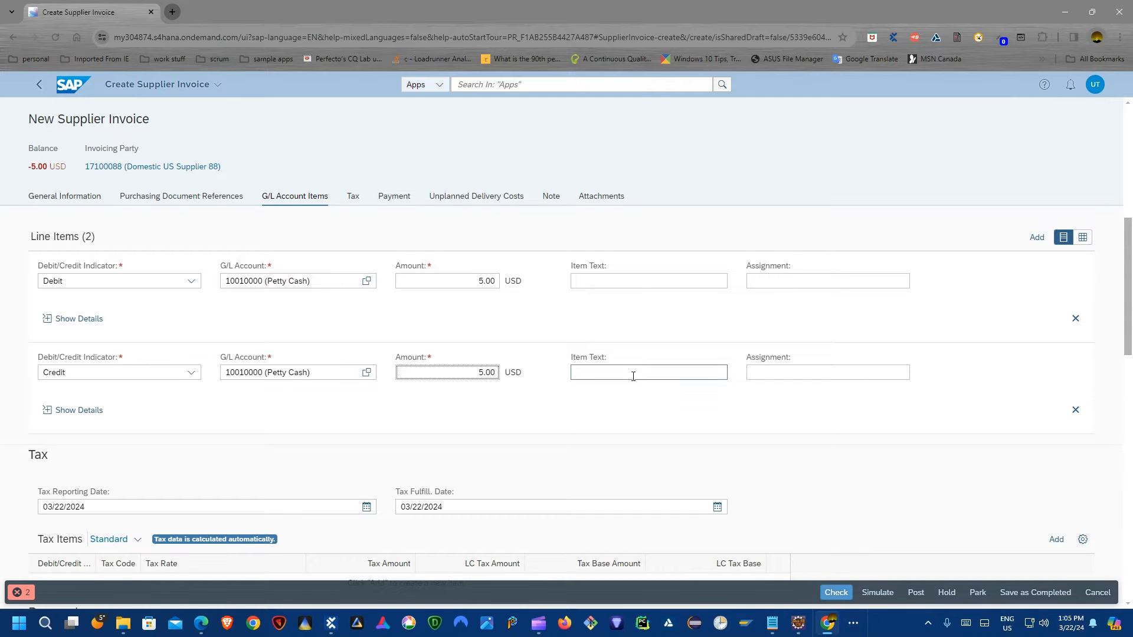
{"action": "scroll", "coordinate": [501, 361], "scroll_direction": "down", "scroll_amount": 4}
{"action": "scroll", "coordinate": [557, 366], "scroll_direction": "up", "scroll_amount": 5}
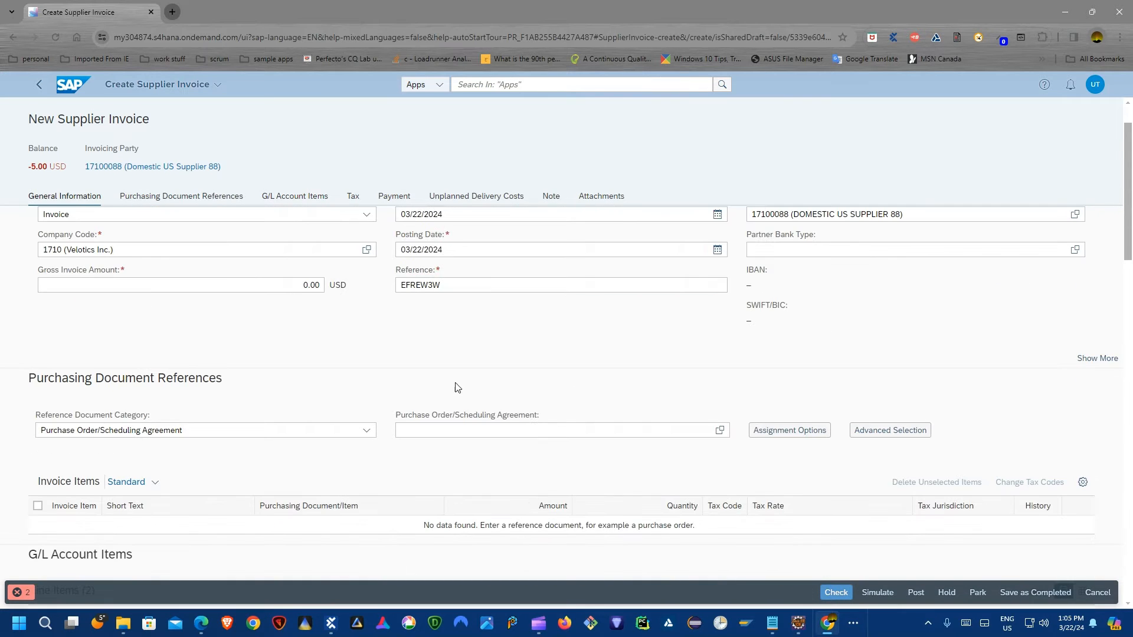
{"action": "scroll", "coordinate": [427, 383], "scroll_direction": "down", "scroll_amount": 3}
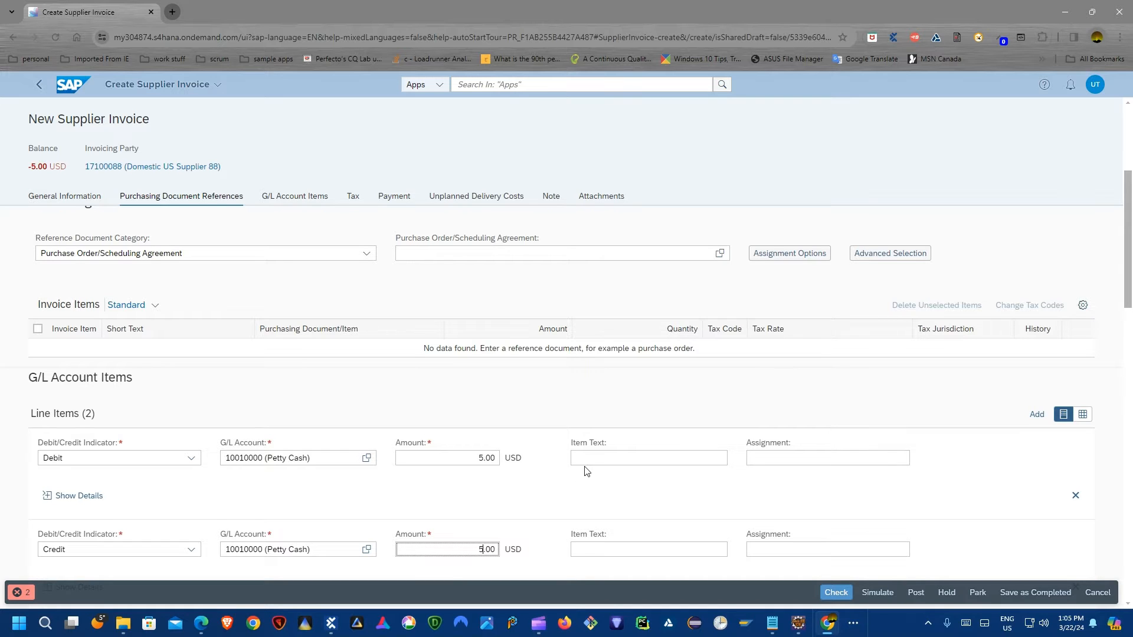
{"action": "left_click", "coordinate": [837, 593]}
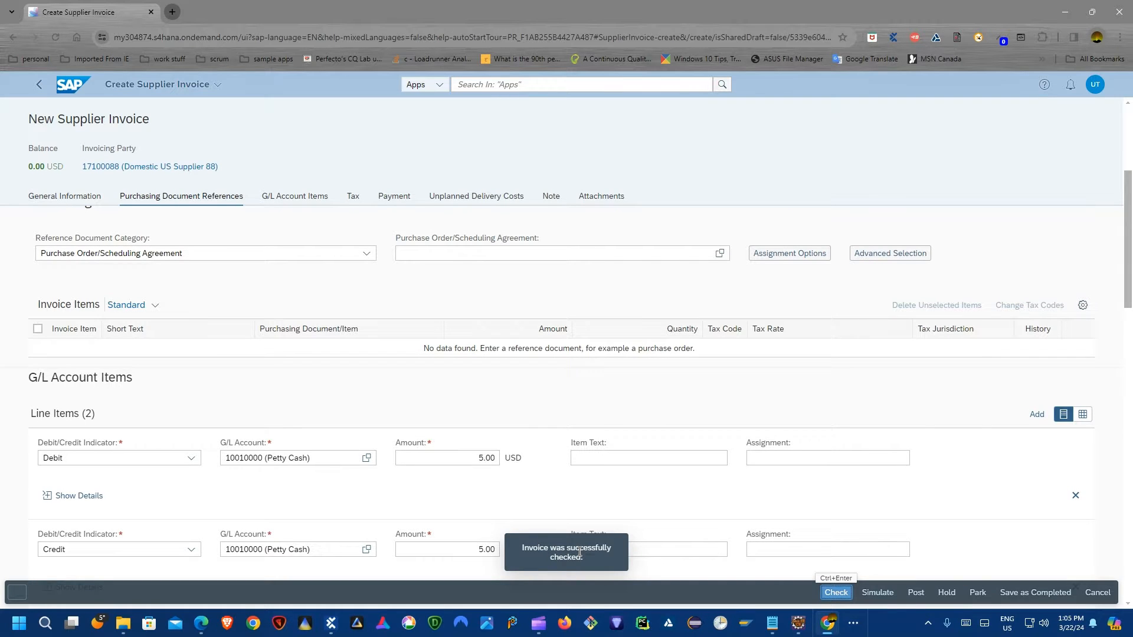
{"action": "left_click", "coordinate": [916, 592]}
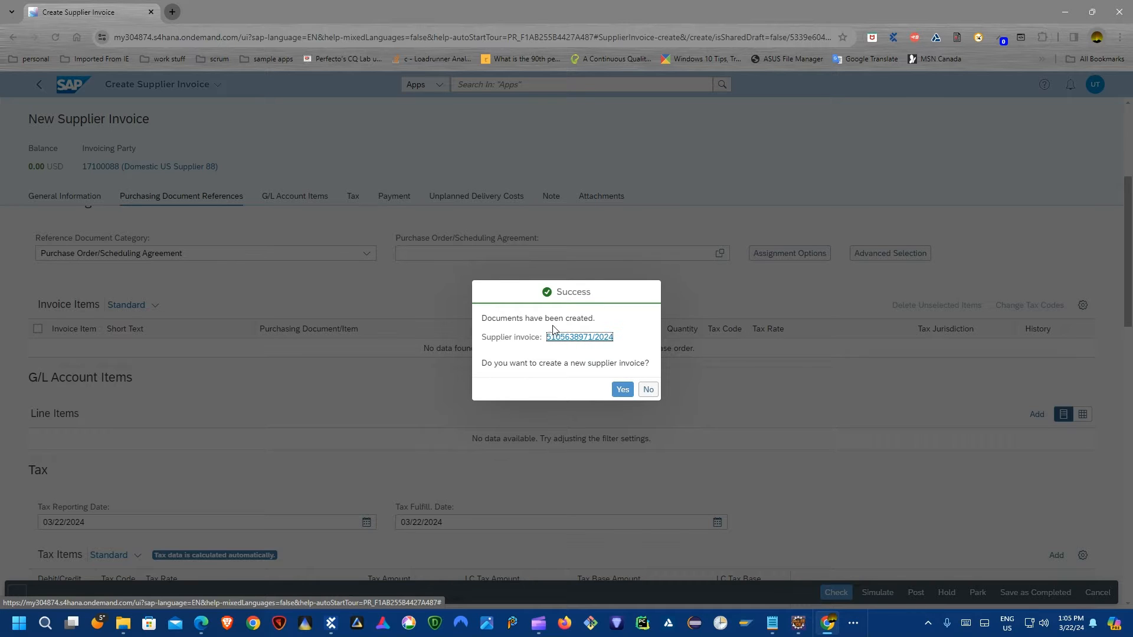
View the newly created supplier invoice document, close it and decline creating another supplier invoice.
{"action": "left_click", "coordinate": [570, 339]}
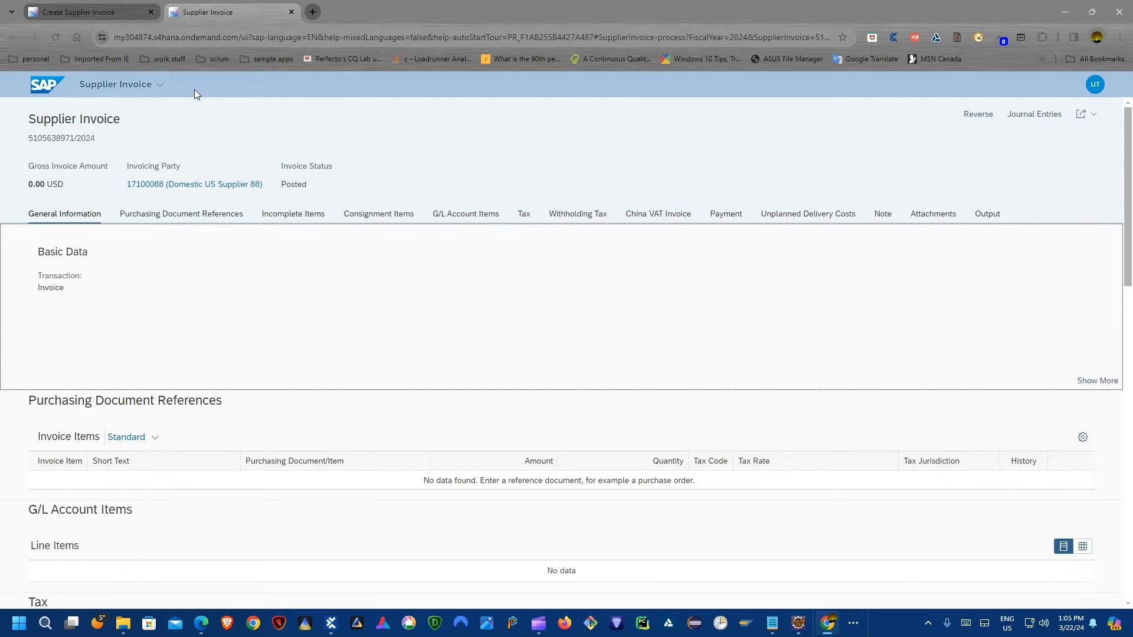
{"action": "left_click", "coordinate": [290, 12]}
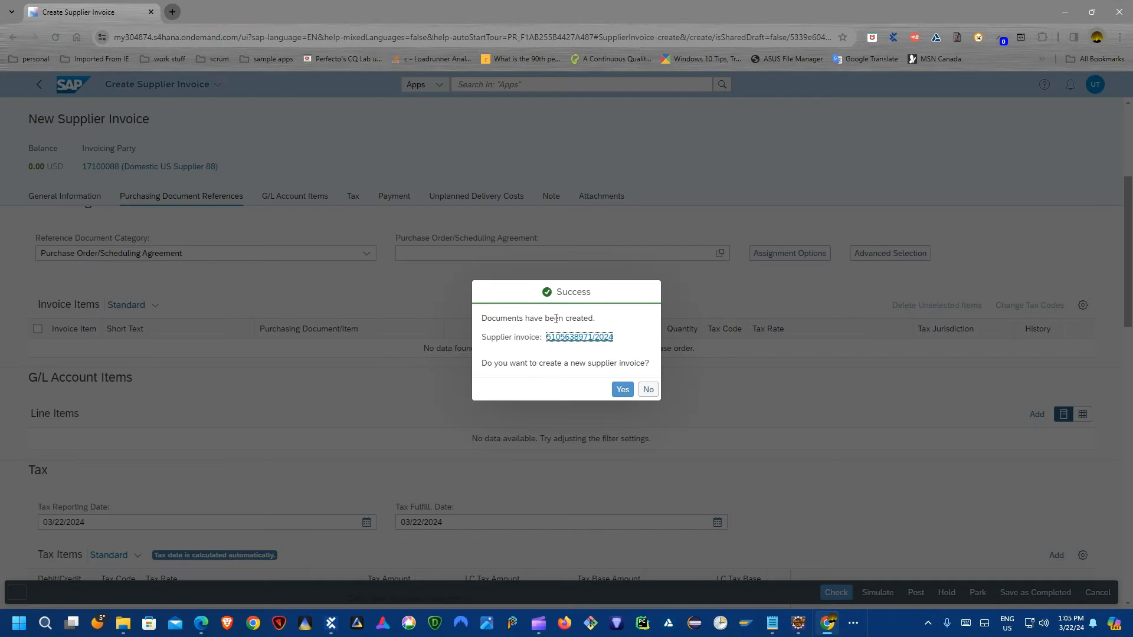
{"action": "left_click", "coordinate": [648, 391]}
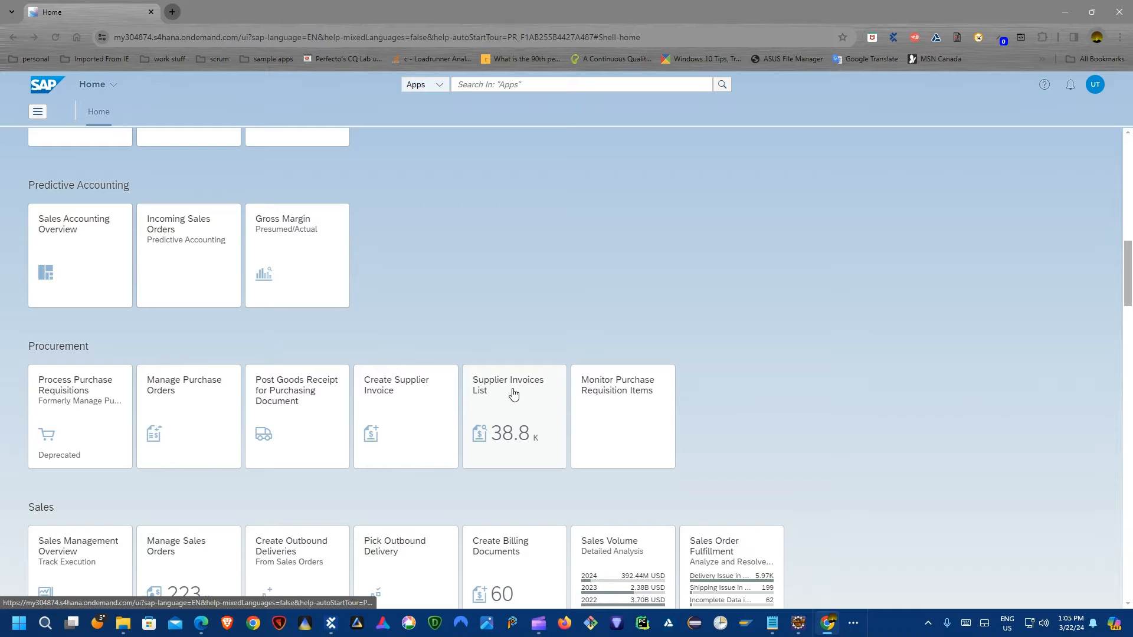
Look up the posted invoice with reference EFREW3W in the Supplier Invoices List, view its details and return to the list.
{"action": "left_click", "coordinate": [487, 393]}
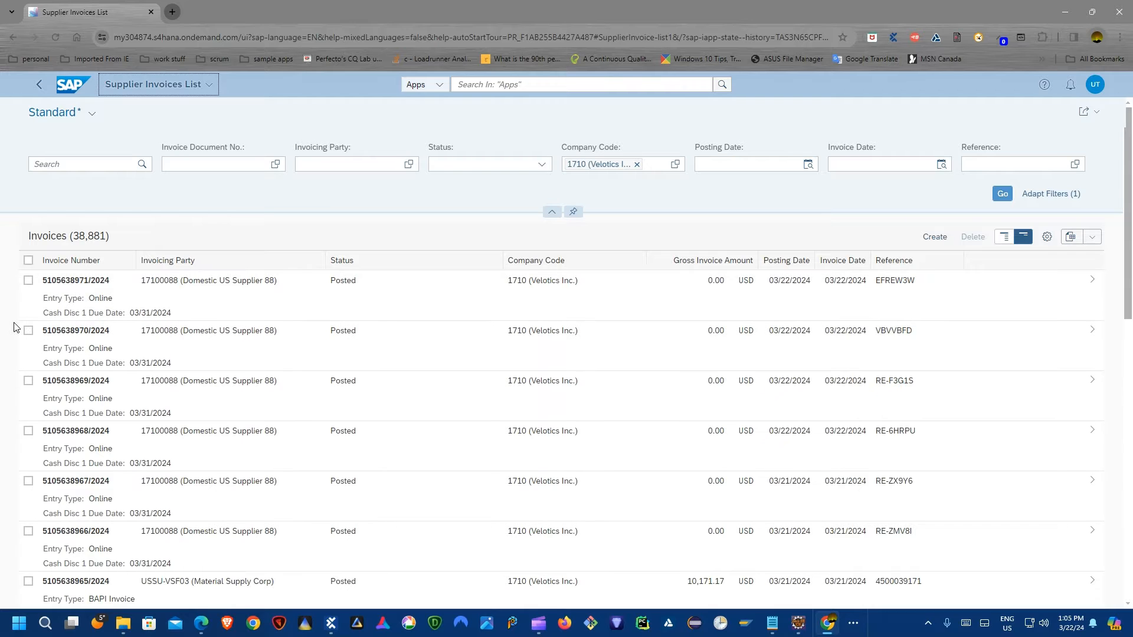
{"action": "left_click", "coordinate": [49, 290]}
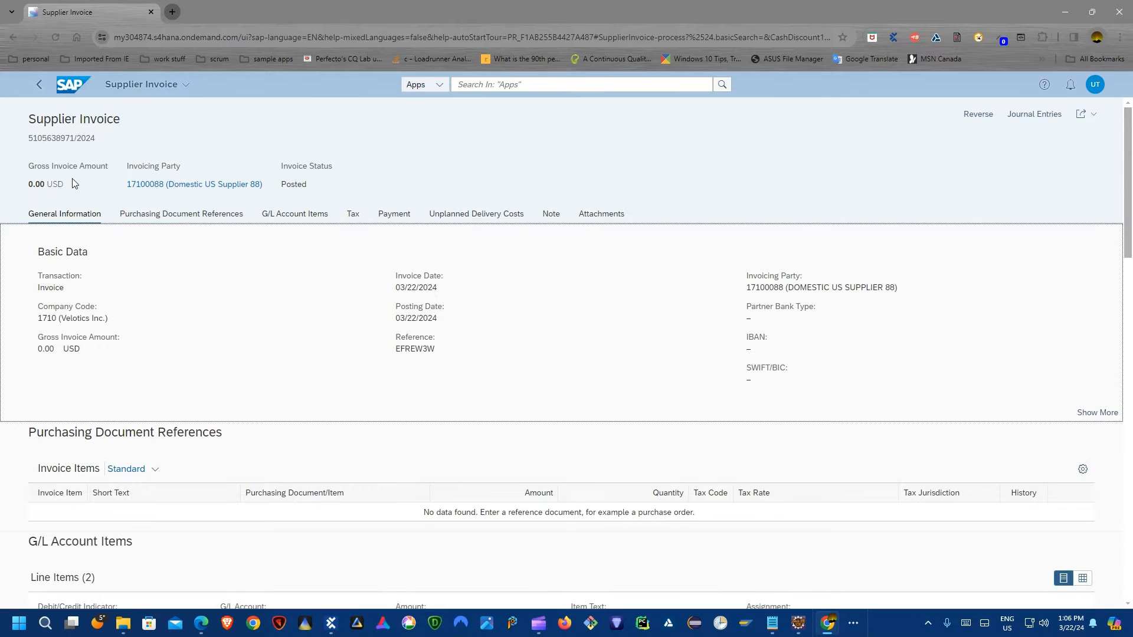
{"action": "left_click_drag", "start_coordinate": [24, 142], "coordinate": [111, 145]}
{"action": "left_click", "coordinate": [81, 142]}
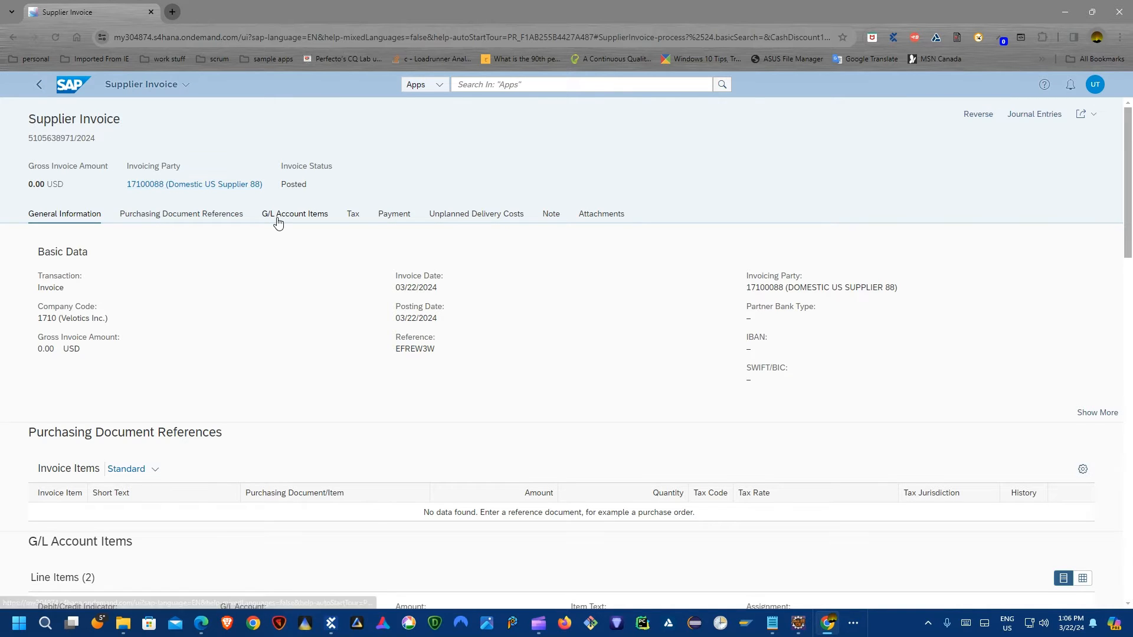
{"action": "left_click", "coordinate": [39, 84]}
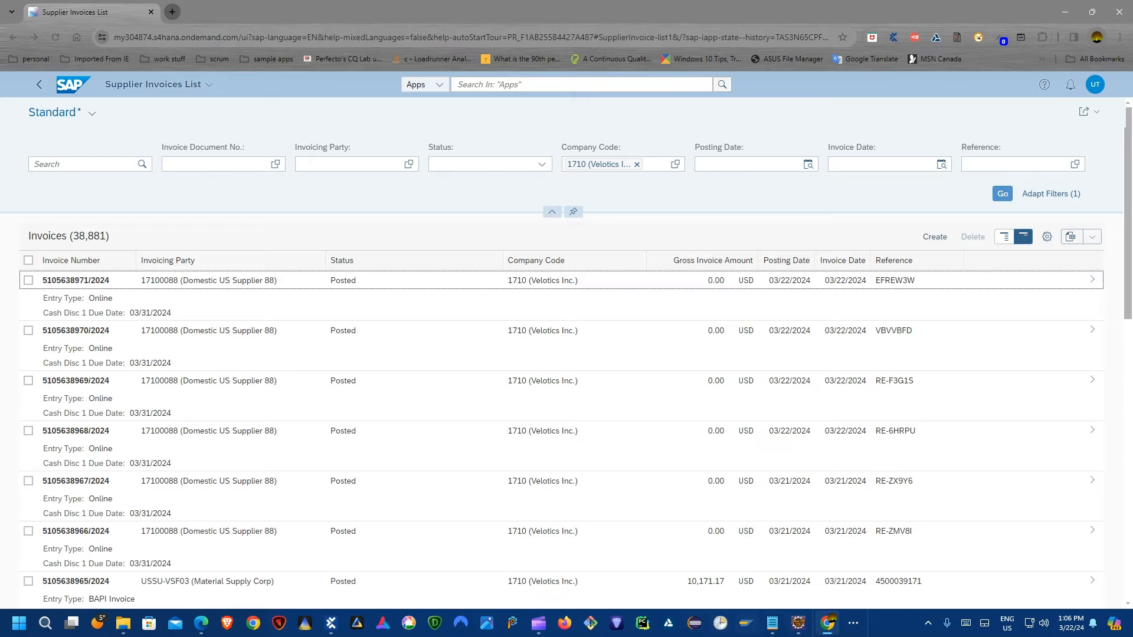
Leave the Supplier Invoices List and return to the SAP home page.
{"action": "left_click", "coordinate": [854, 623]}
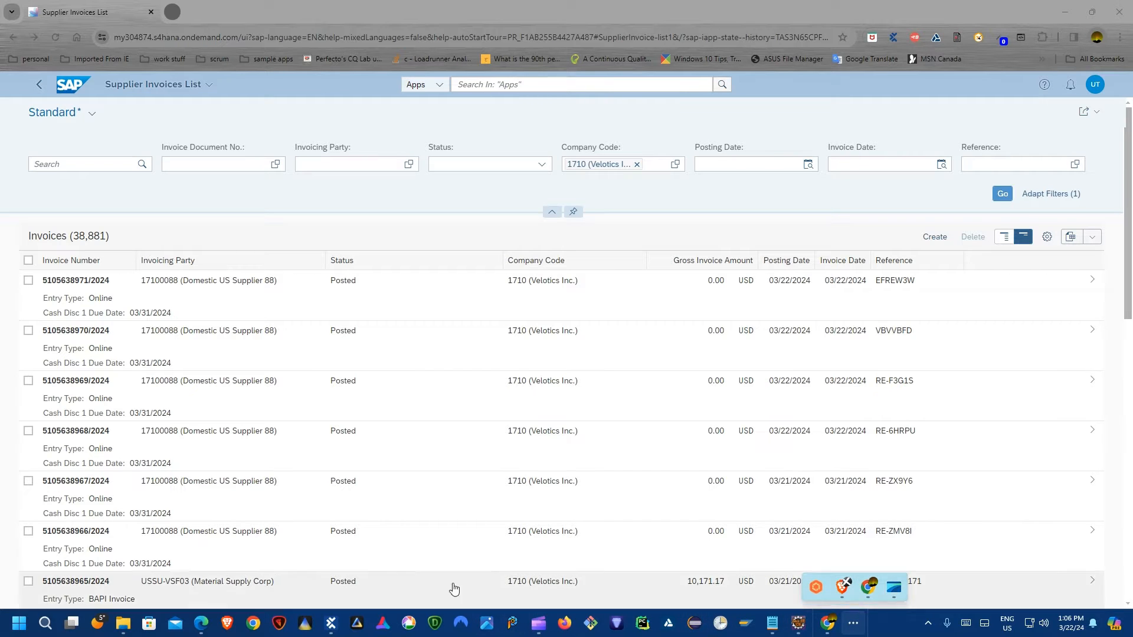
{"action": "left_click", "coordinate": [331, 623]}
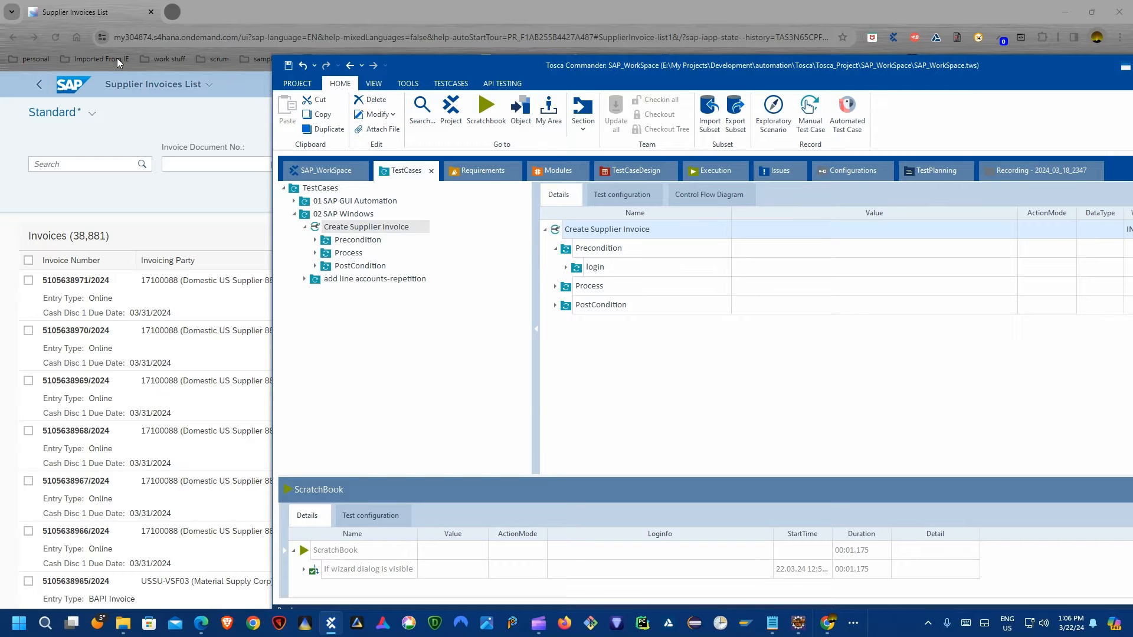
{"action": "left_click", "coordinate": [34, 88]}
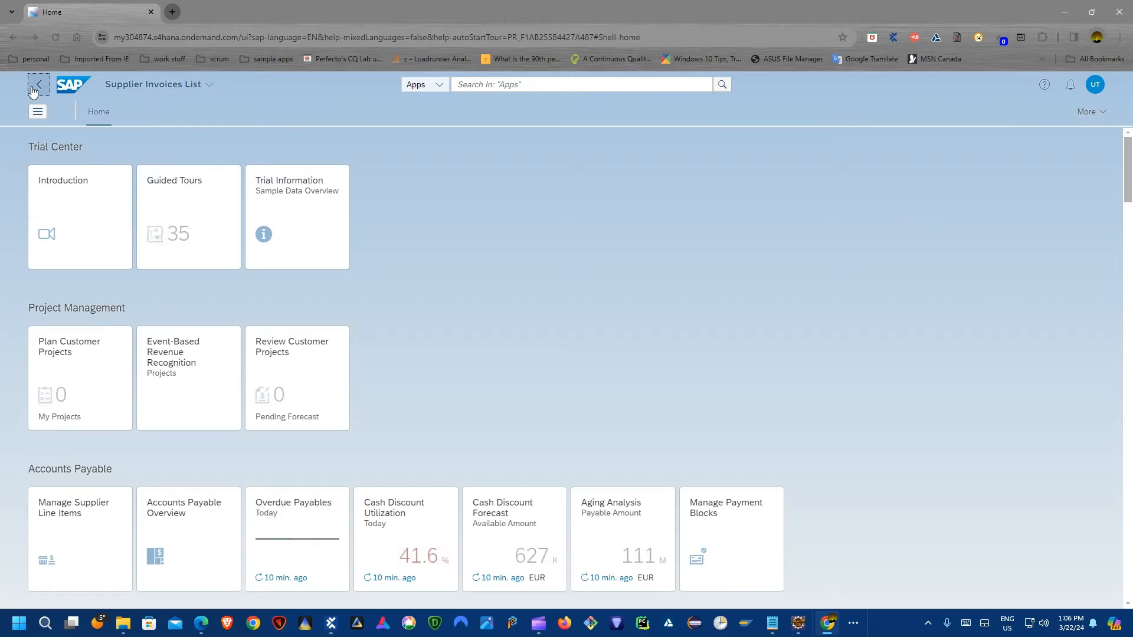
Switch to Tosca Commander and look through the Precondition and PostCondition folders of the Create Supplier Invoice test case.
{"action": "left_click", "coordinate": [334, 632]}
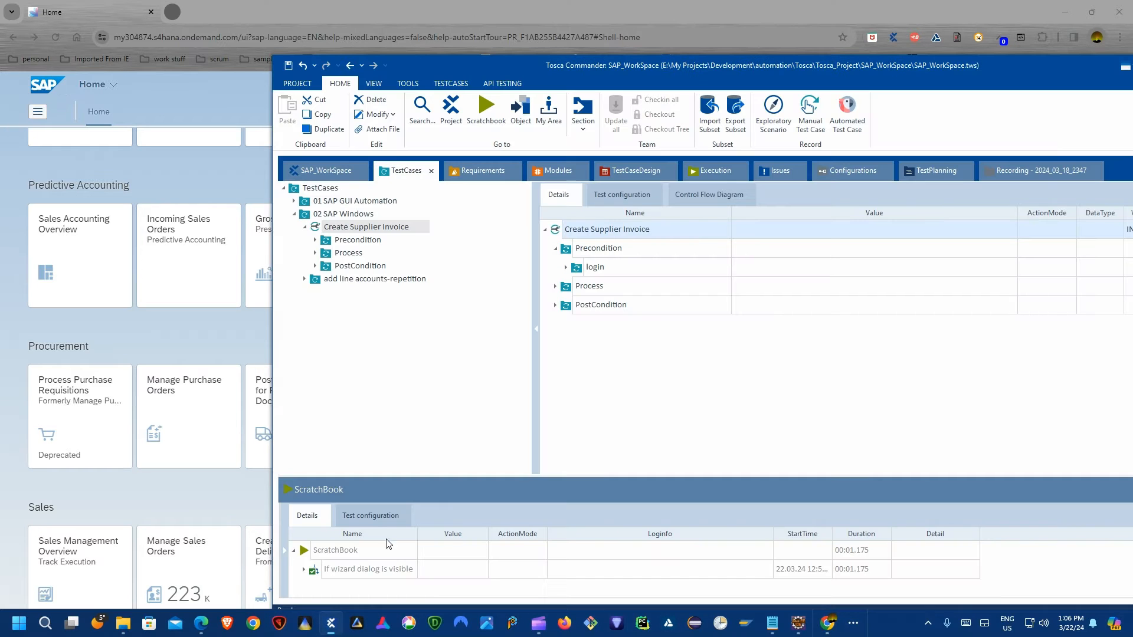
{"action": "left_click", "coordinate": [328, 241]}
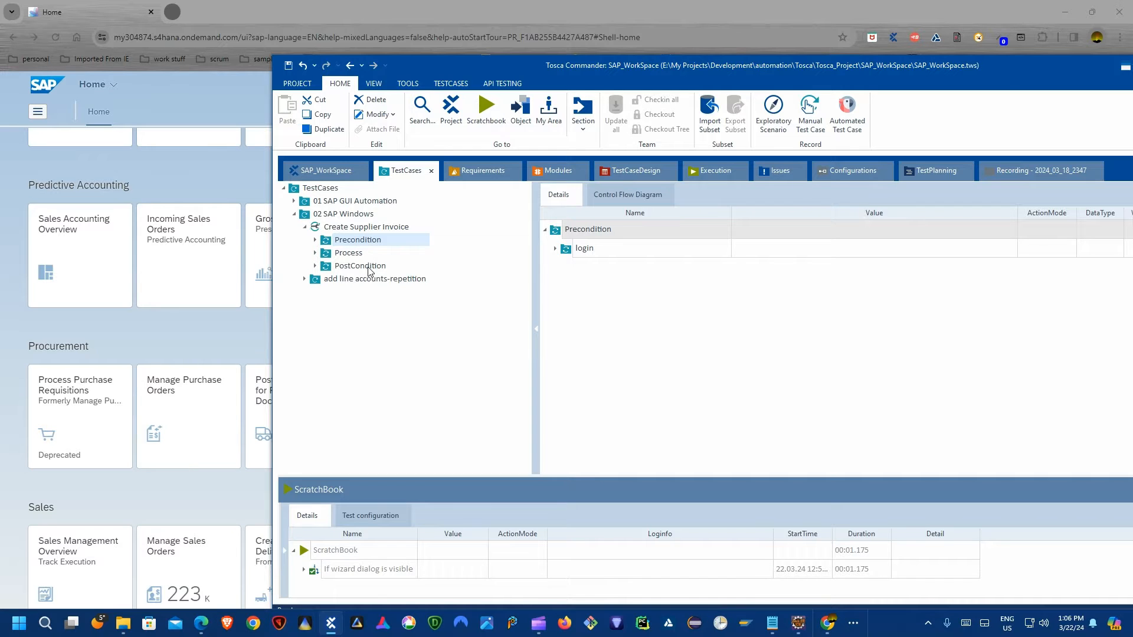
{"action": "left_click", "coordinate": [370, 272]}
{"action": "left_click", "coordinate": [328, 243]}
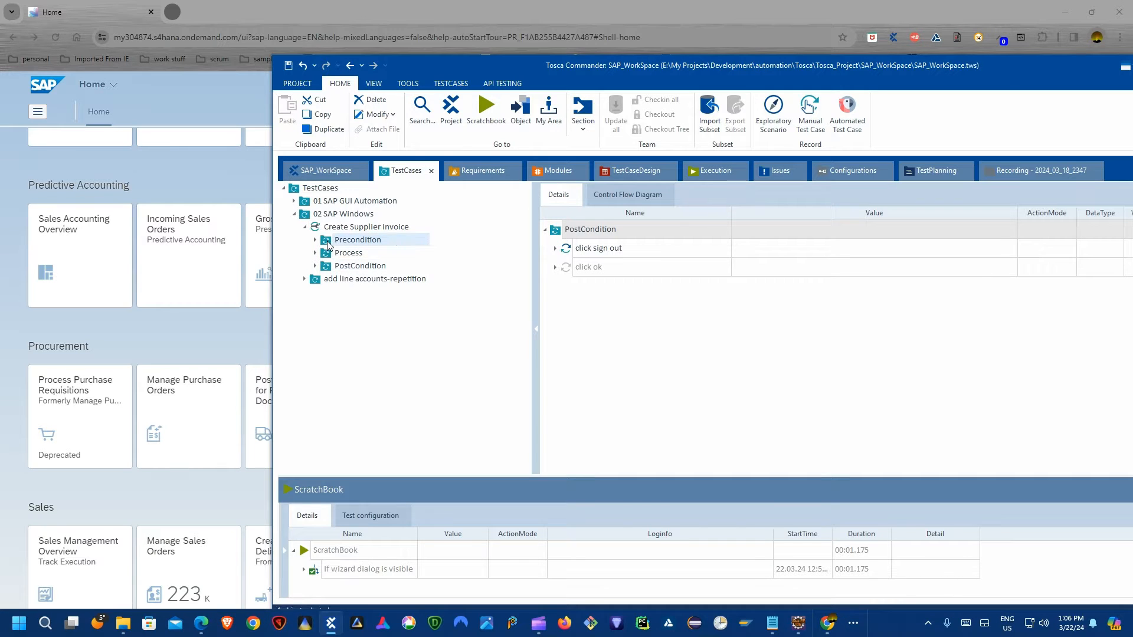
{"action": "left_click", "coordinate": [315, 240]}
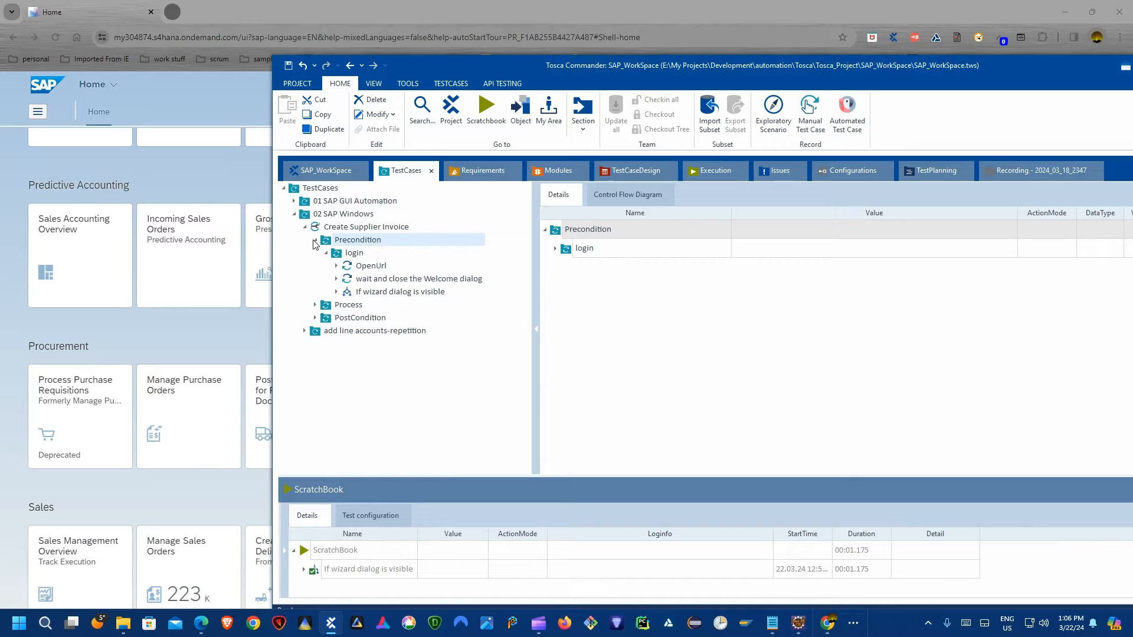
Examine the login folder's OpenUrl, "wait and close the Welcome dialog" and "If wizard dialog is visible" steps.
{"action": "left_click", "coordinate": [326, 253]}
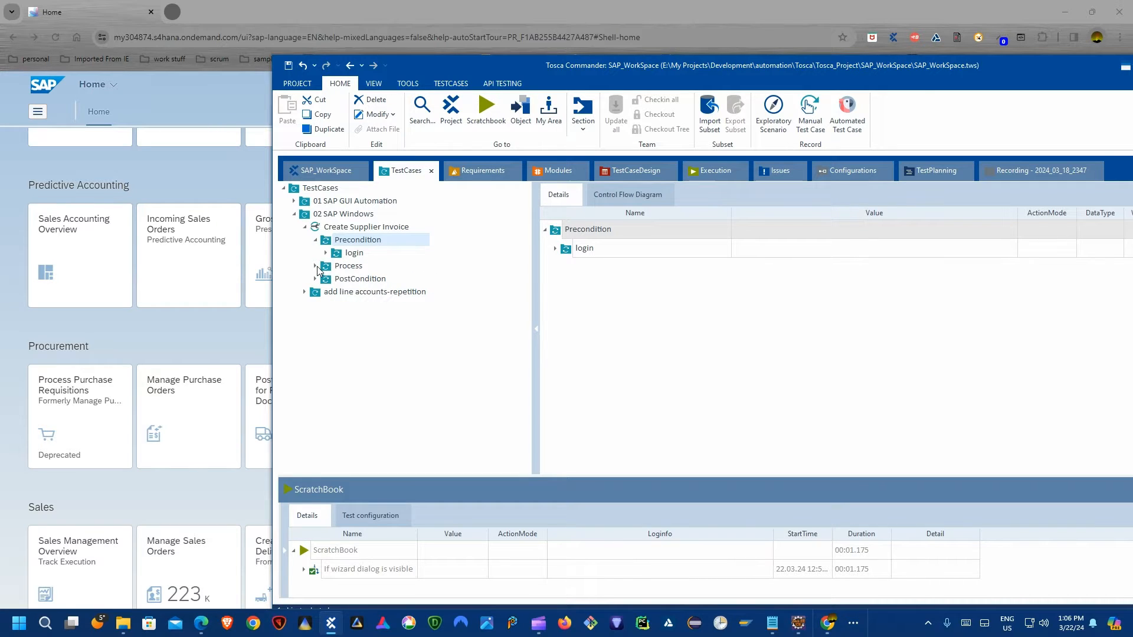
{"action": "left_click", "coordinate": [327, 253]}
{"action": "left_click", "coordinate": [345, 253]}
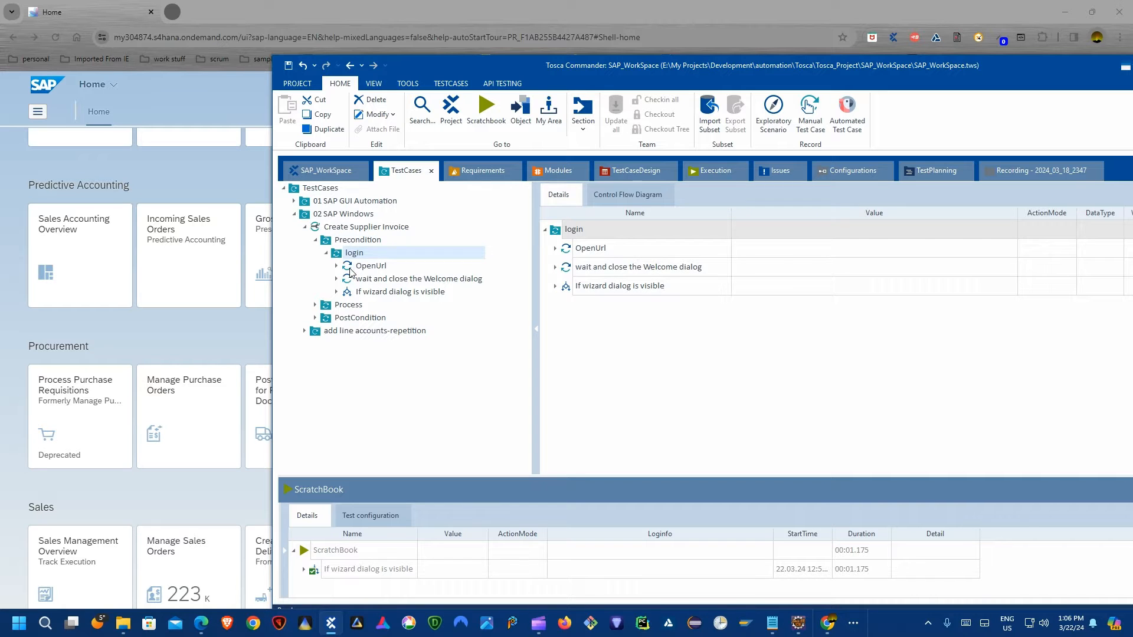
{"action": "left_click", "coordinate": [356, 266]}
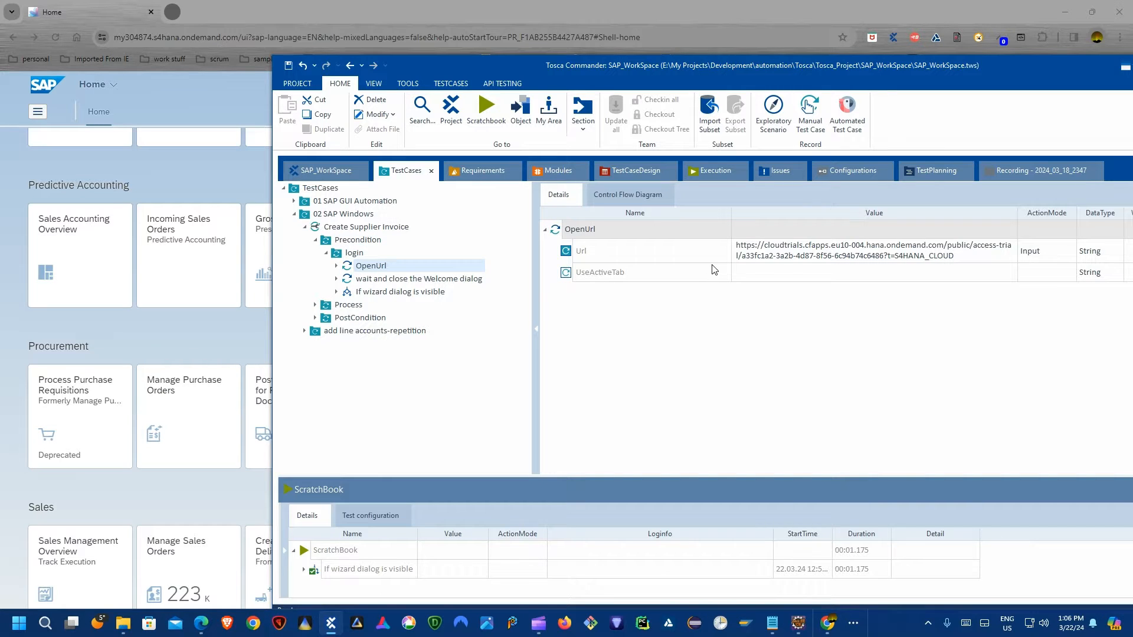
{"action": "left_click", "coordinate": [390, 280]}
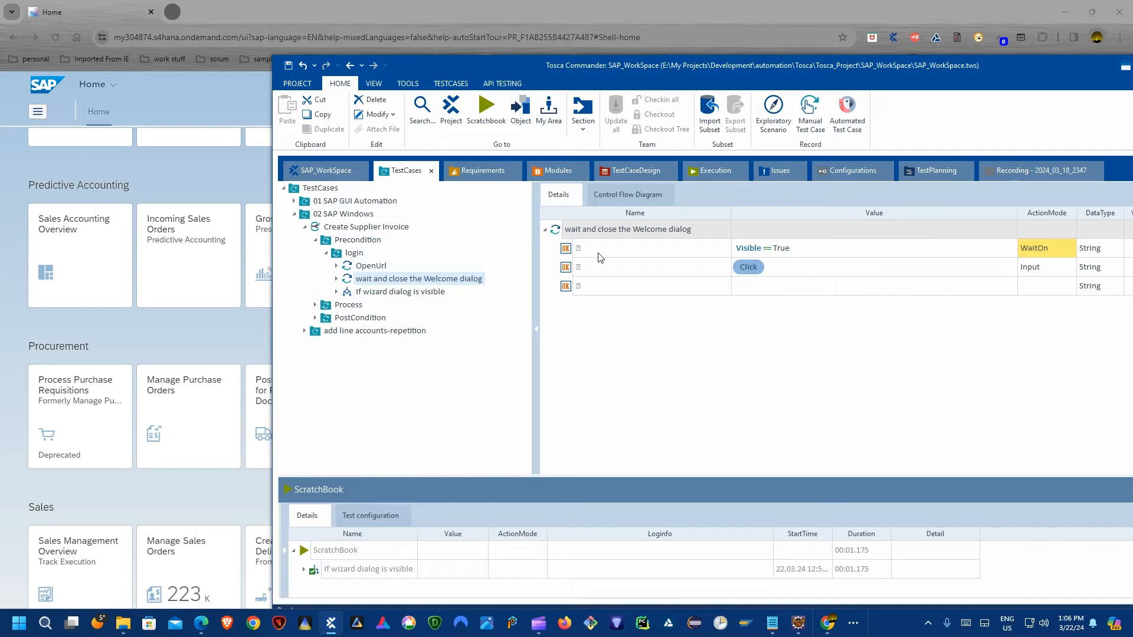
{"action": "left_click_drag", "start_coordinate": [695, 69], "coordinate": [607, 70]}
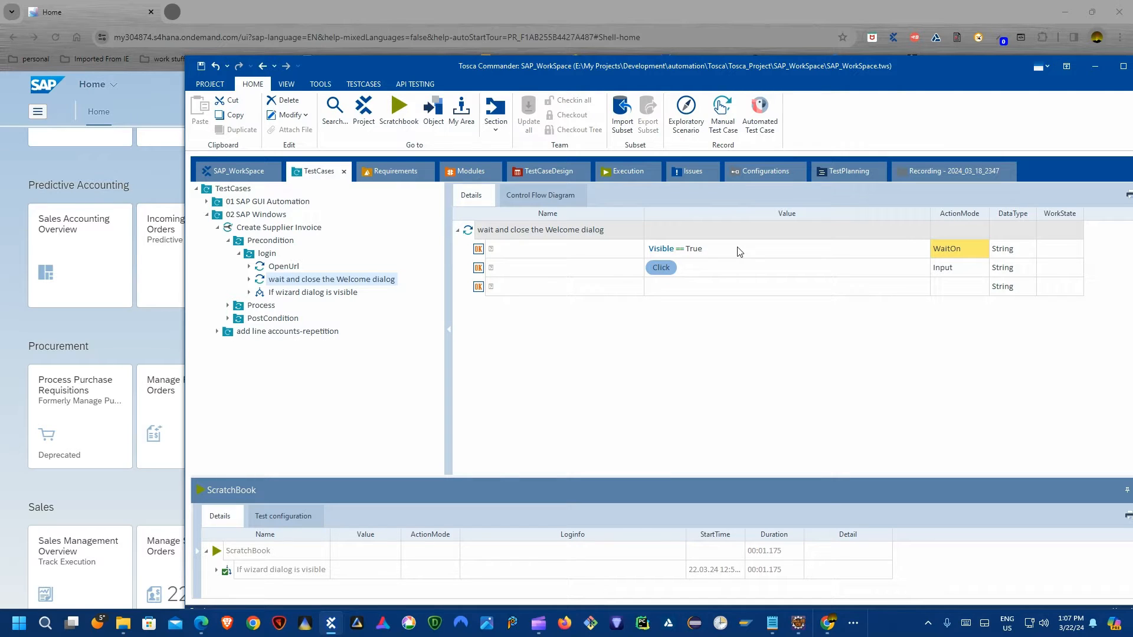
{"action": "left_click", "coordinate": [306, 294]}
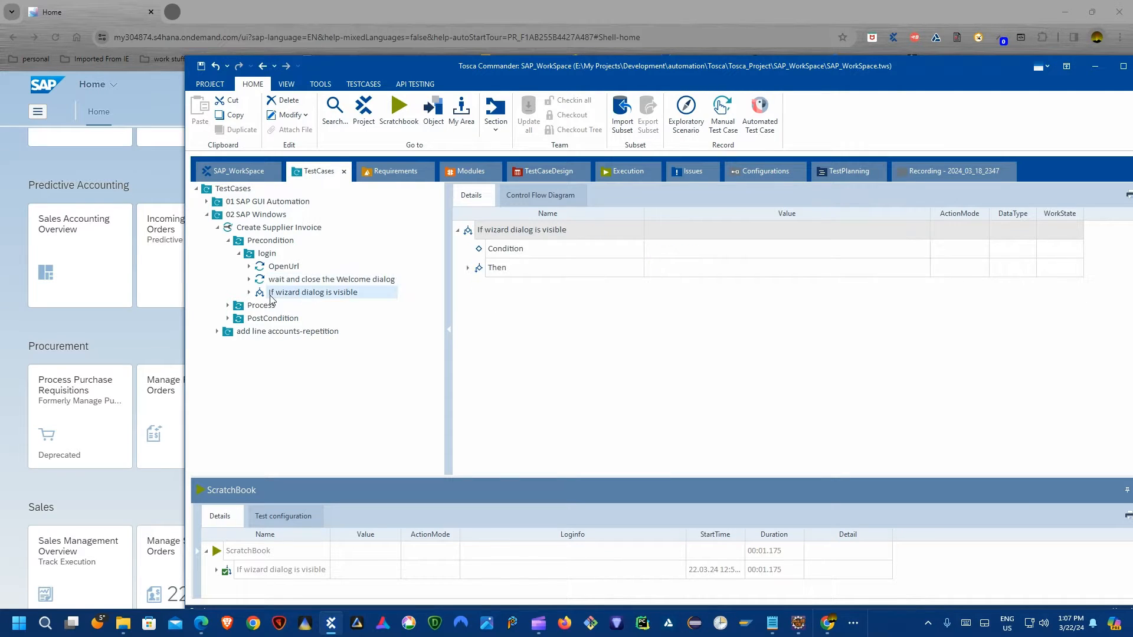
{"action": "left_click", "coordinate": [250, 293]}
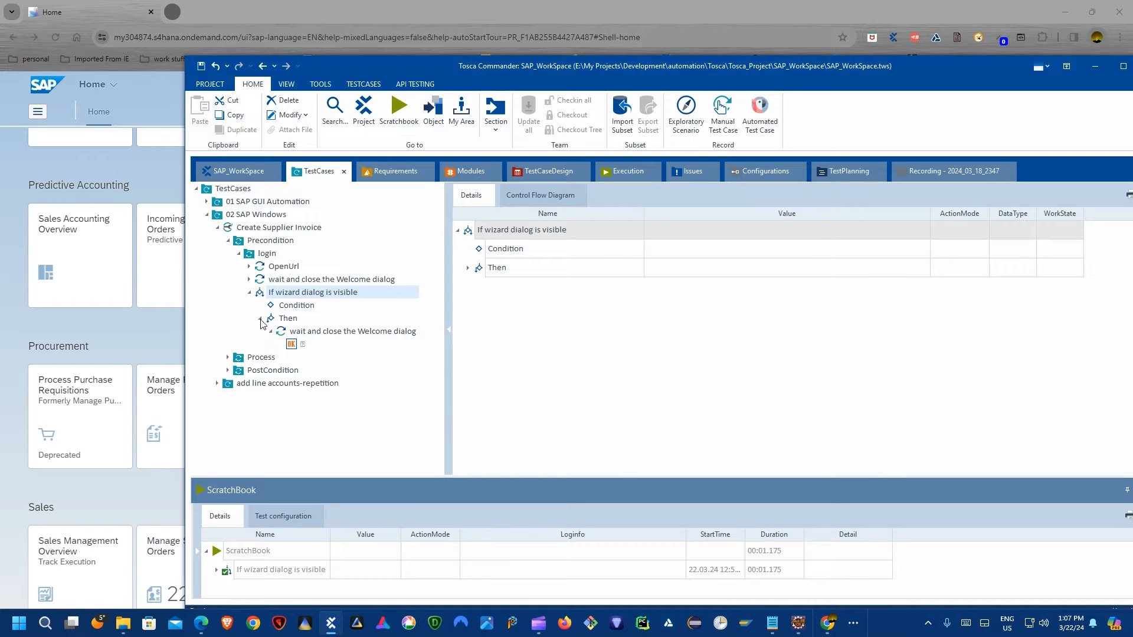
{"action": "left_click", "coordinate": [260, 319]}
Disable the "wait and close the Welcome dialog" step directly under login, accepting the default disable reason.
{"action": "left_click", "coordinate": [297, 283]}
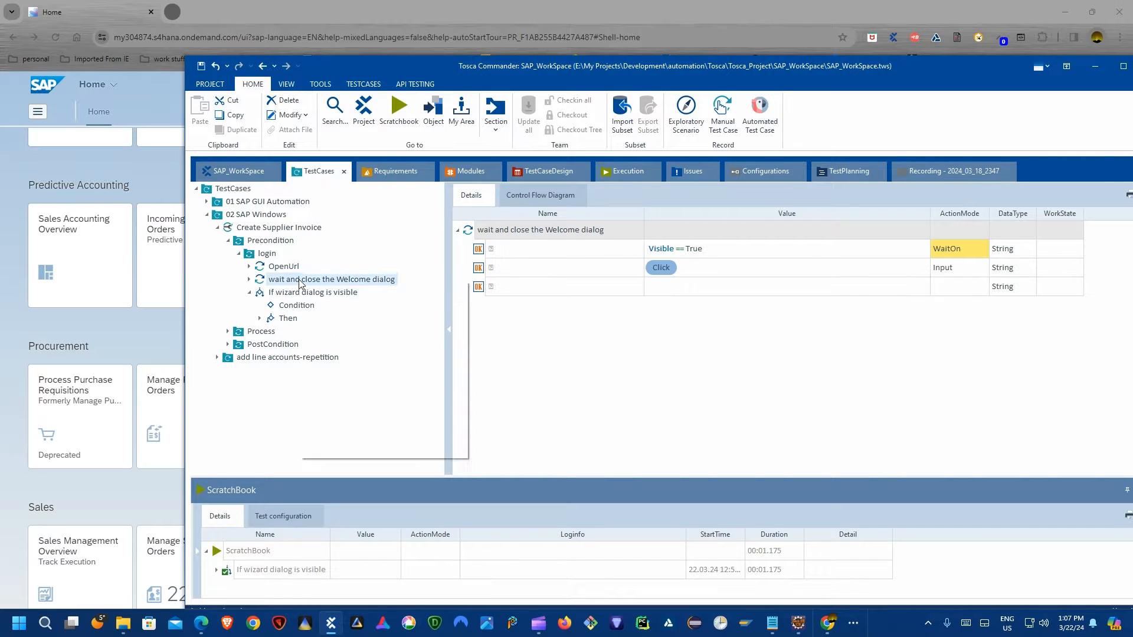
{"action": "right_click", "coordinate": [299, 280]}
{"action": "left_click", "coordinate": [332, 334]}
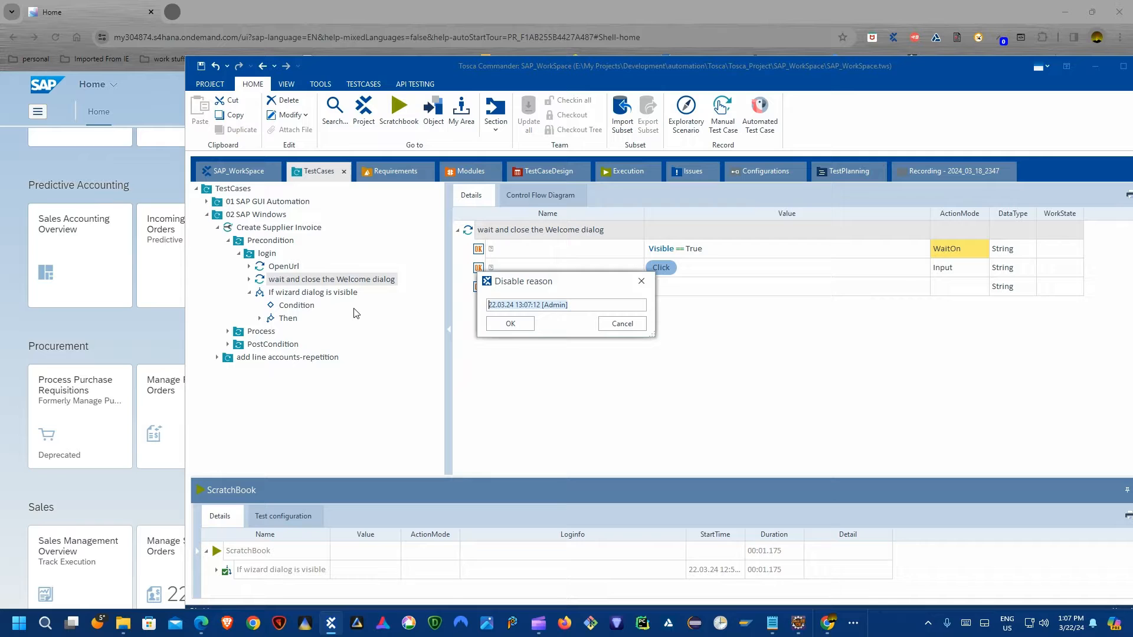
{"action": "left_click", "coordinate": [514, 324]}
{"action": "left_click", "coordinate": [249, 293]}
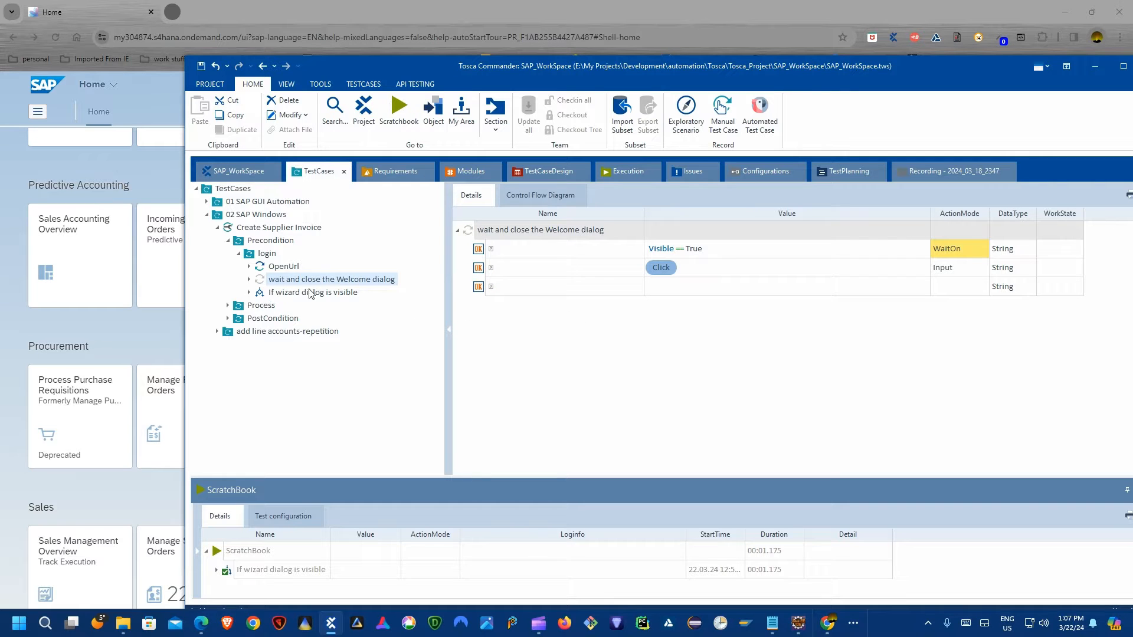
Create a new IF statement in the login folder.
{"action": "right_click", "coordinate": [259, 257]}
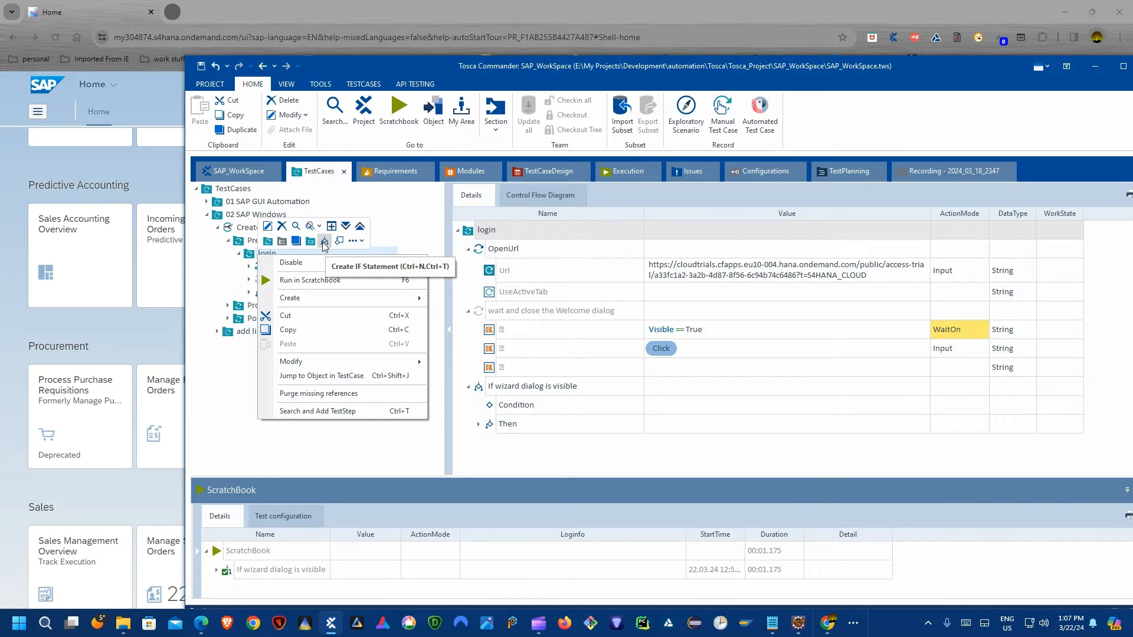
{"action": "left_click", "coordinate": [324, 242]}
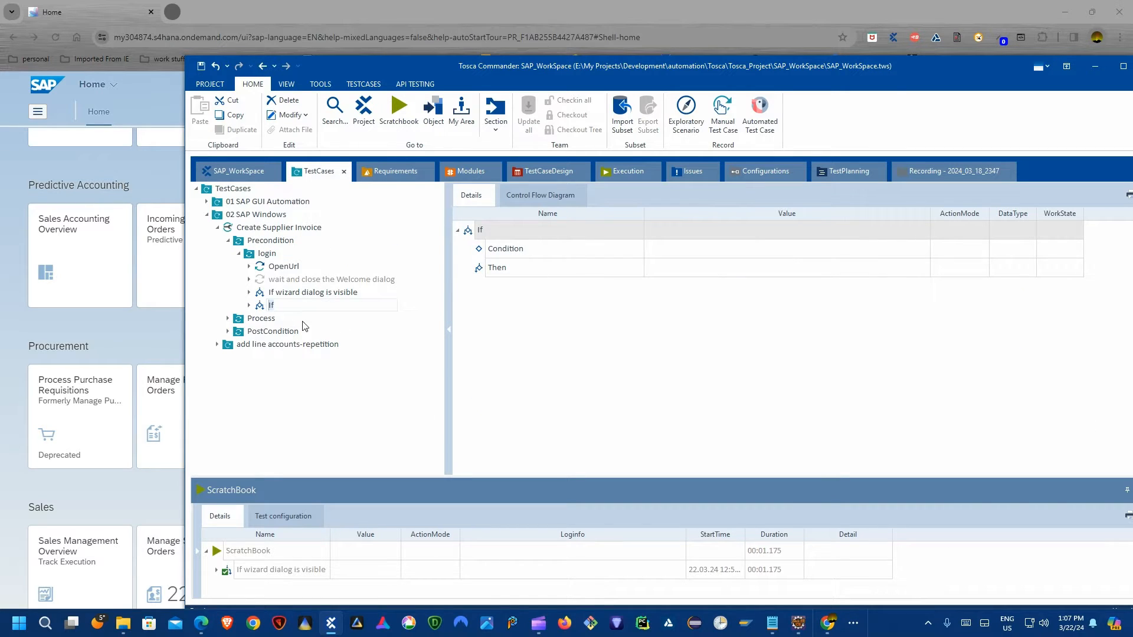
{"action": "left_click", "coordinate": [258, 309]}
{"action": "left_click", "coordinate": [249, 305]}
{"action": "left_click", "coordinate": [249, 305]}
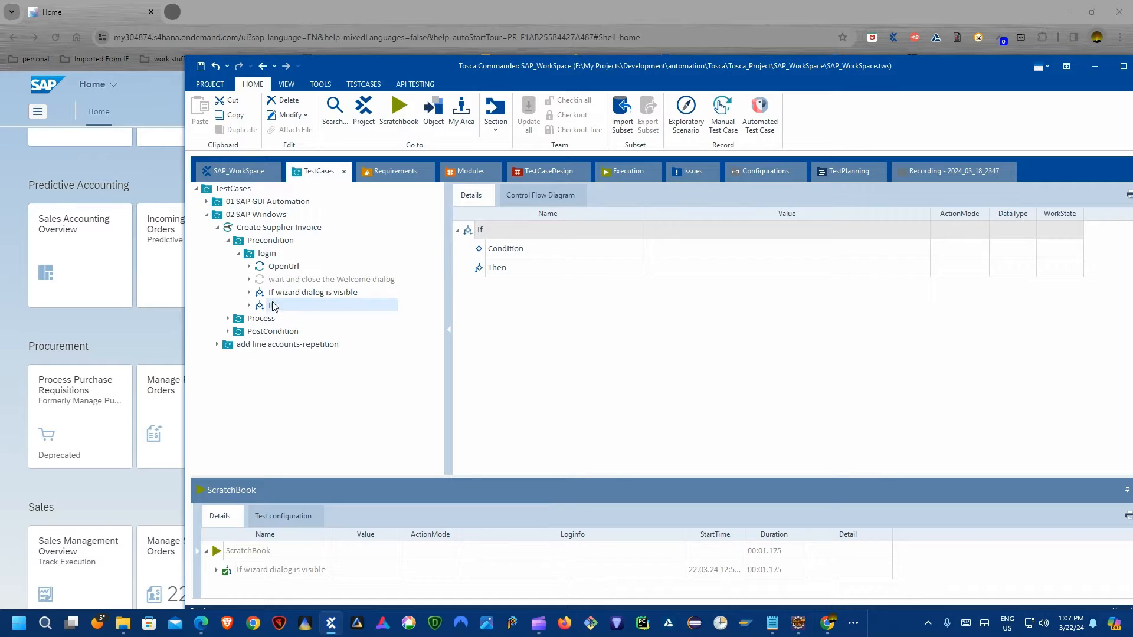
Examine the Condition and Then branches of "If wizard dialog is visible".
{"action": "left_click", "coordinate": [253, 293]}
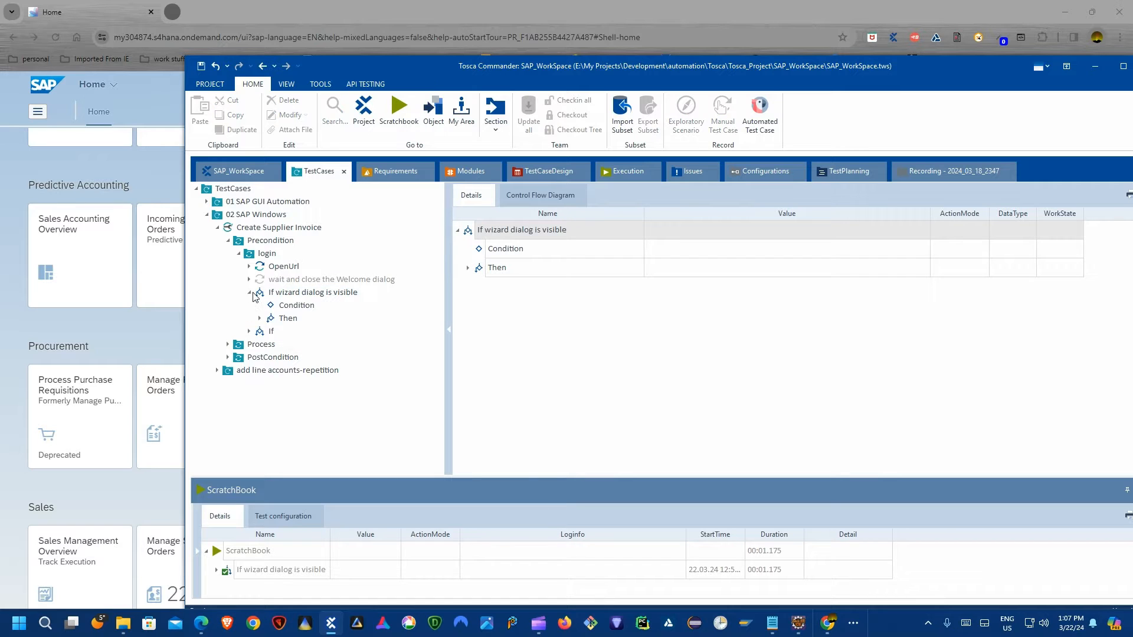
{"action": "left_click", "coordinate": [294, 307]}
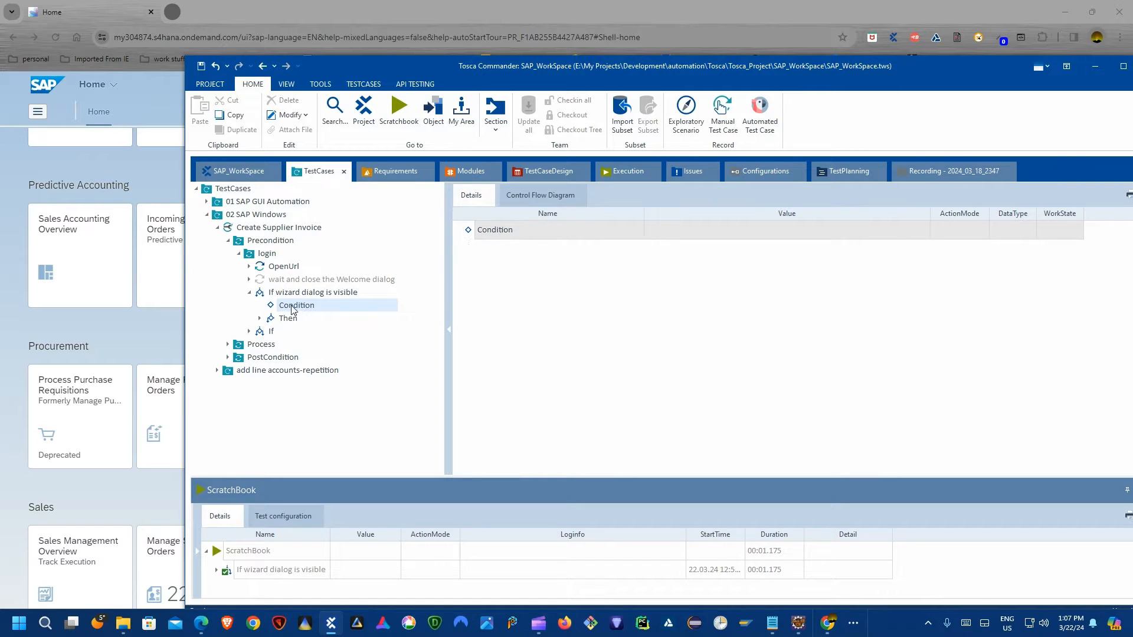
{"action": "left_click", "coordinate": [260, 319]}
{"action": "left_click", "coordinate": [307, 331]}
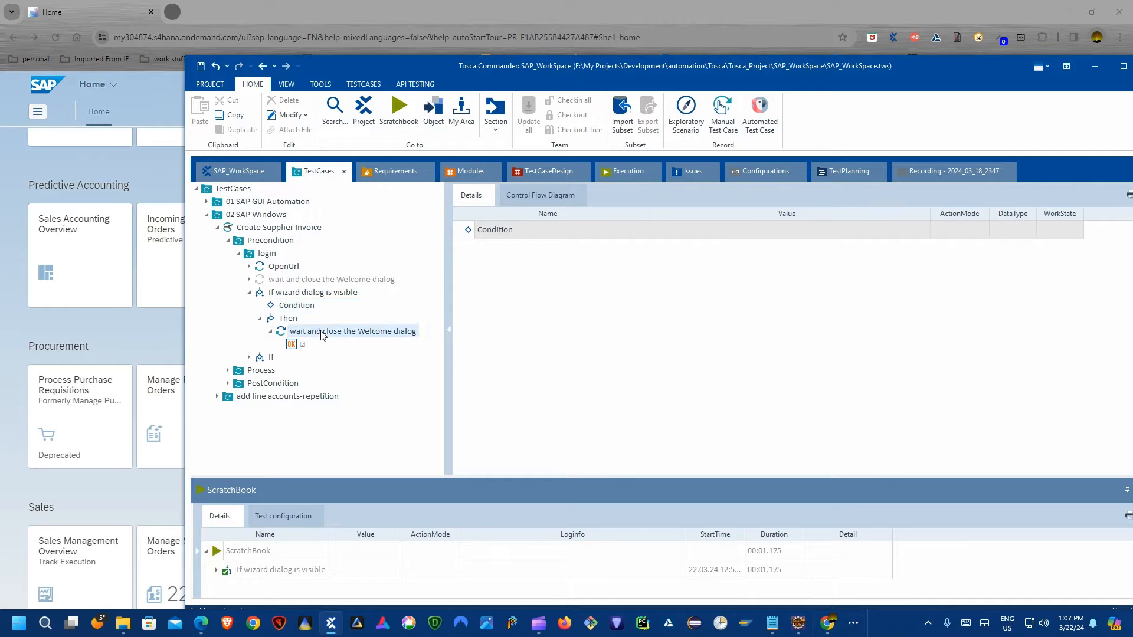
{"action": "left_click", "coordinate": [299, 307]}
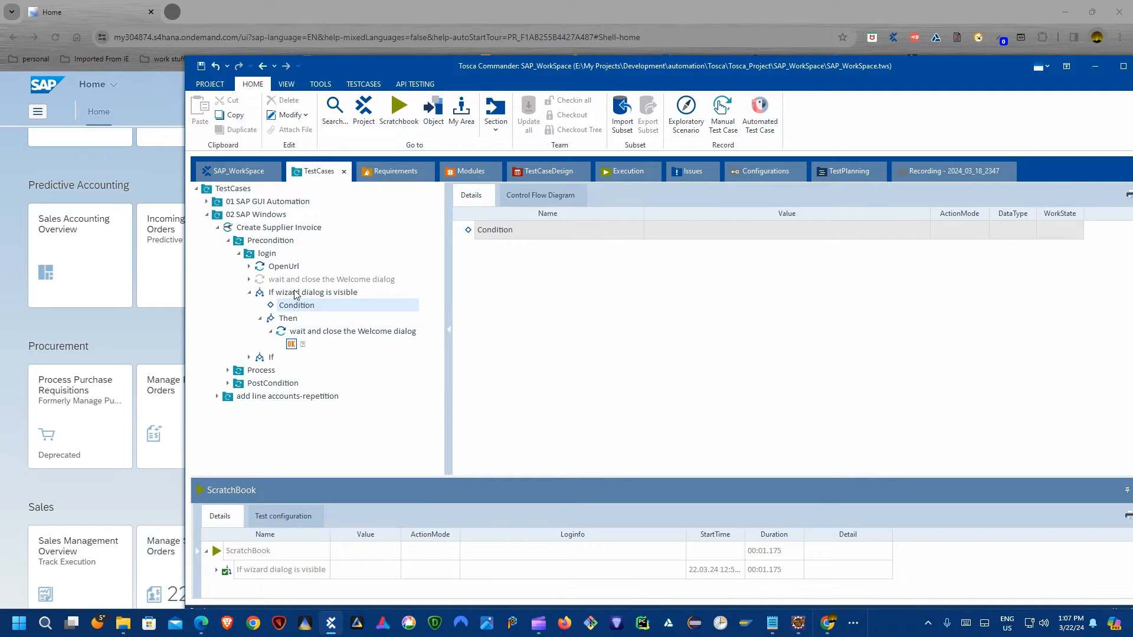
{"action": "left_click", "coordinate": [261, 319]}
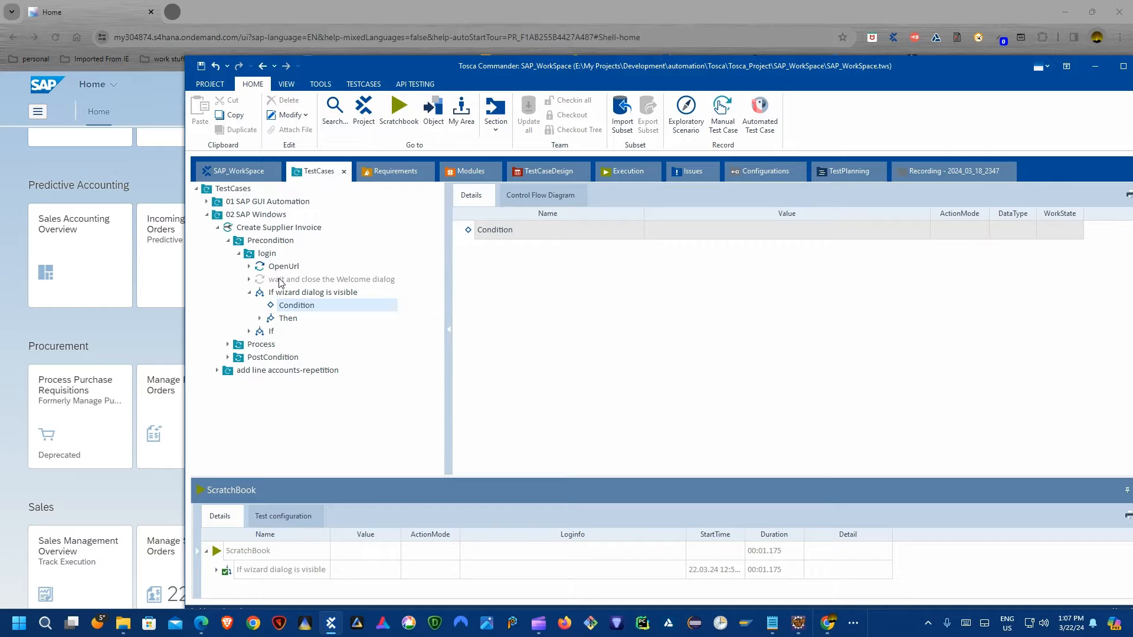
{"action": "left_click", "coordinate": [268, 323]}
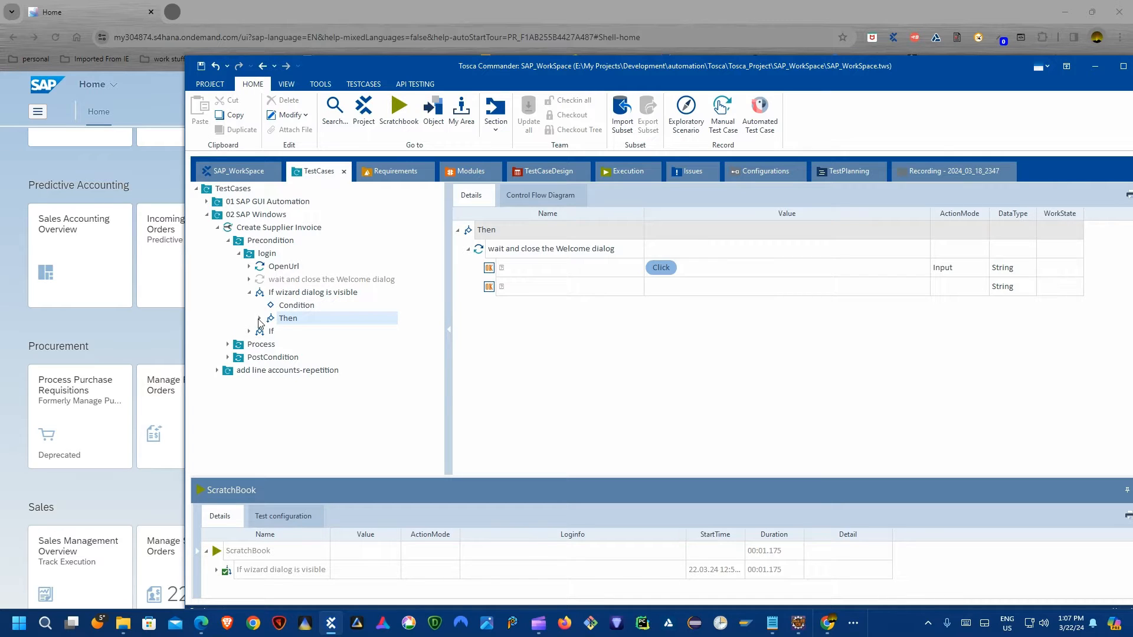
Copy the "wait and close the Welcome dialog" step from the Then branch into the Condition of "If wizard dialog is visible".
{"action": "left_click", "coordinate": [259, 319]}
{"action": "right_click", "coordinate": [314, 331]}
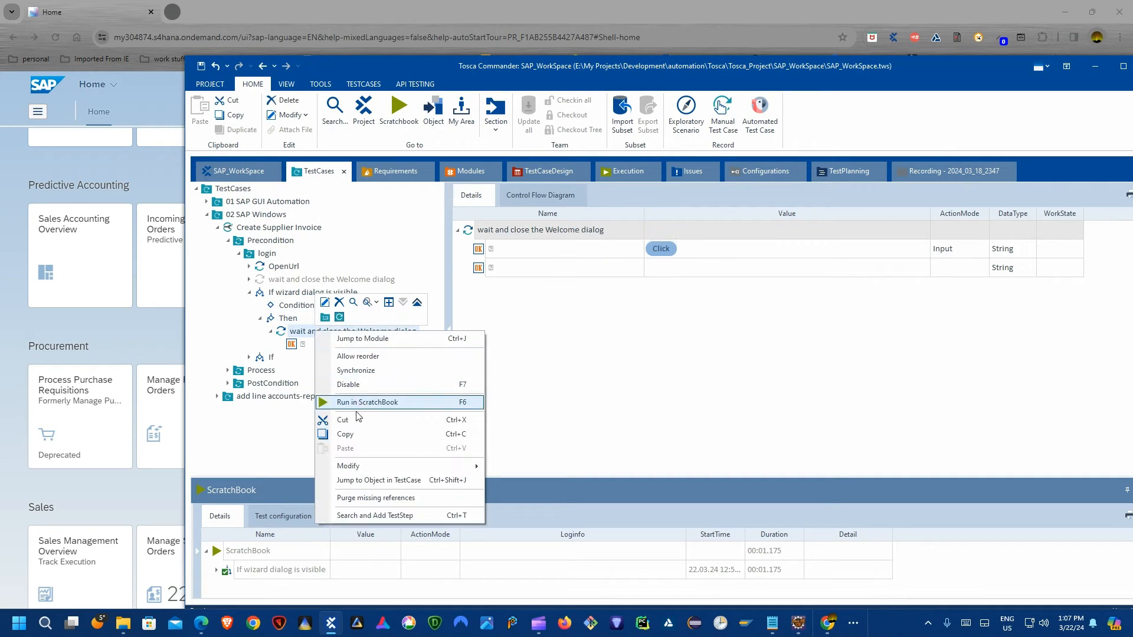
{"action": "left_click", "coordinate": [356, 427]}
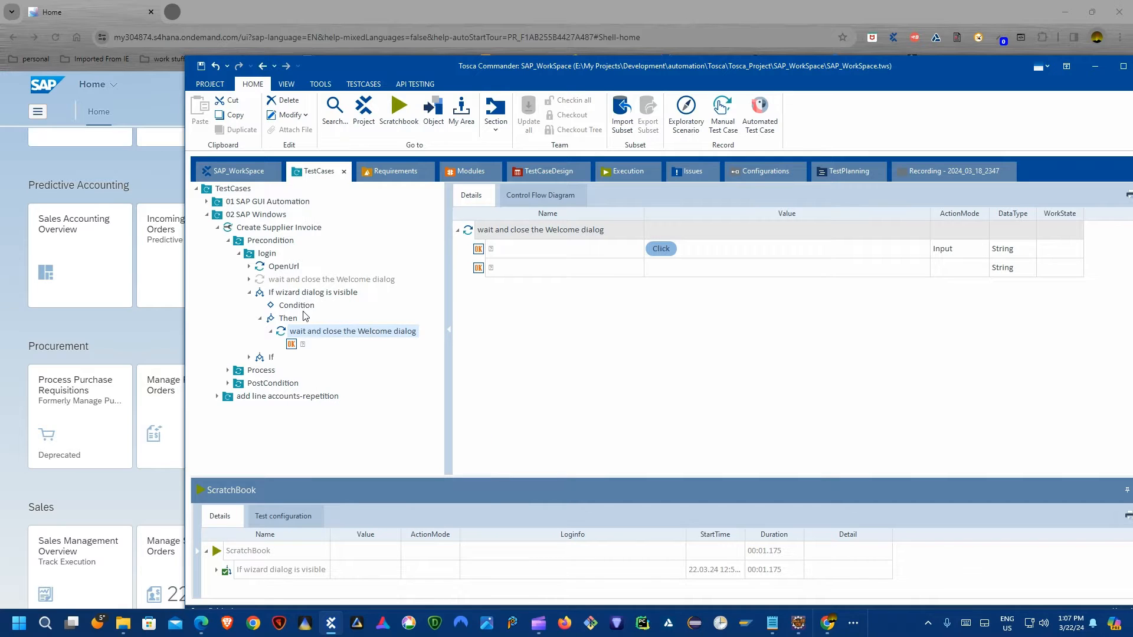
{"action": "left_click", "coordinate": [322, 306]}
{"action": "right_click", "coordinate": [311, 309]}
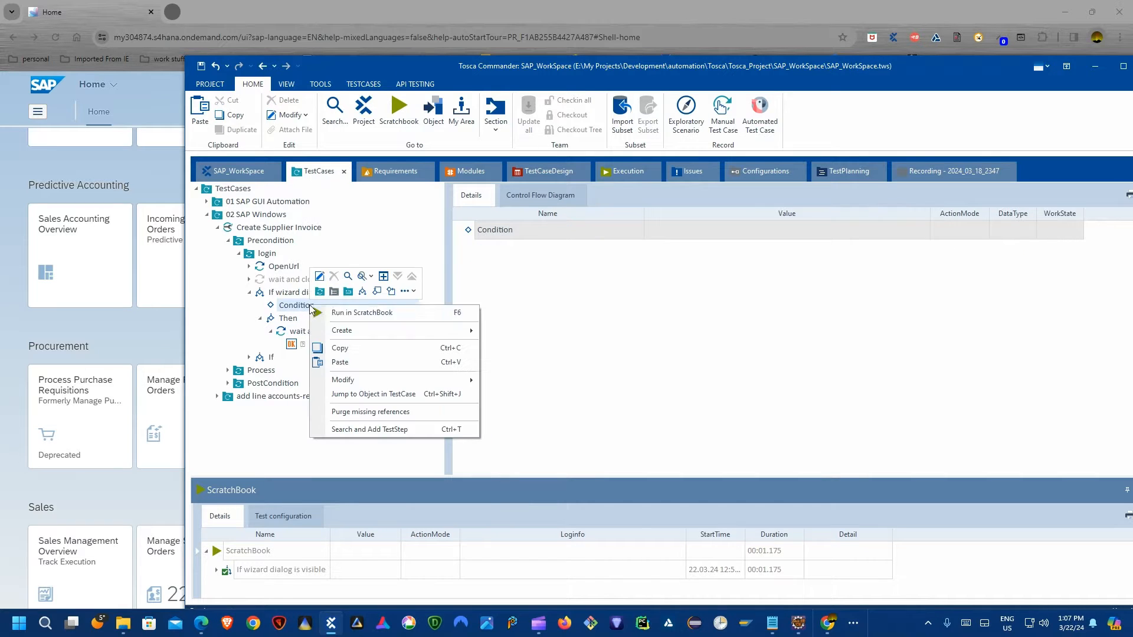
{"action": "left_click", "coordinate": [345, 362]}
{"action": "left_click", "coordinate": [260, 305]}
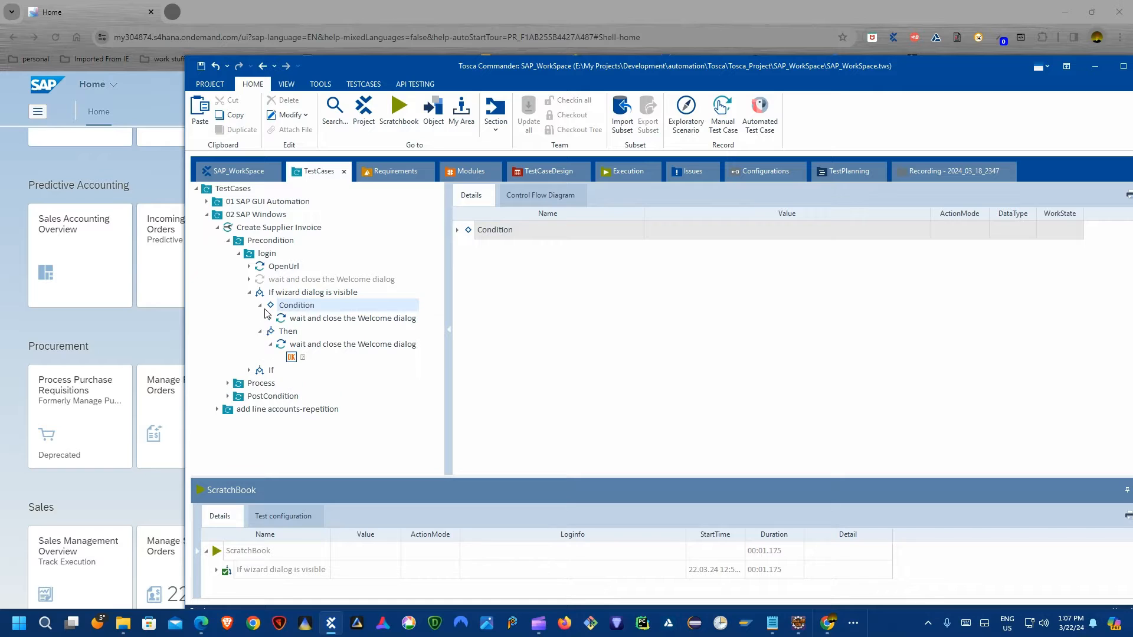
{"action": "left_click", "coordinate": [308, 320]}
{"action": "left_click", "coordinate": [270, 319]}
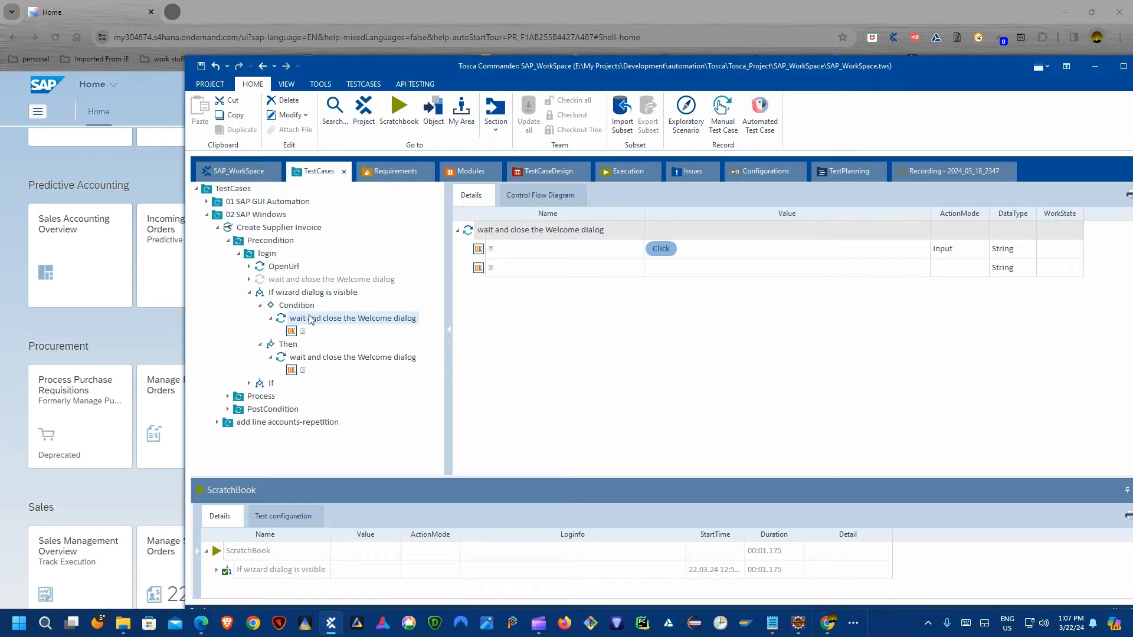
Set the action mode to Verify for the Click value of the step copied into the Condition.
{"action": "left_click", "coordinate": [304, 294]}
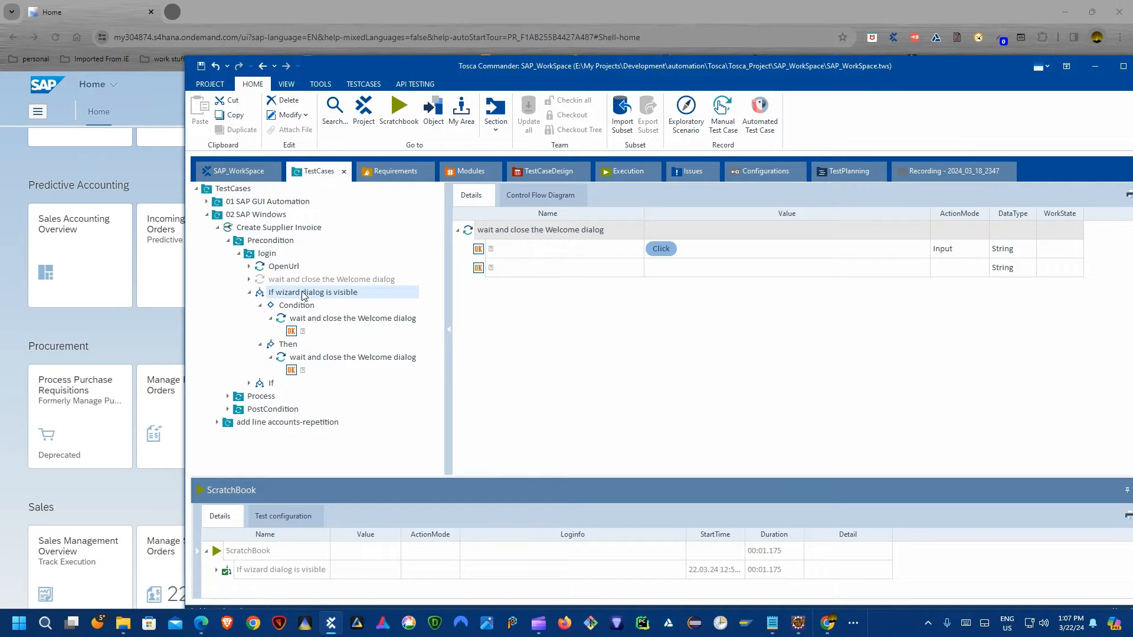
{"action": "left_click", "coordinate": [305, 322]}
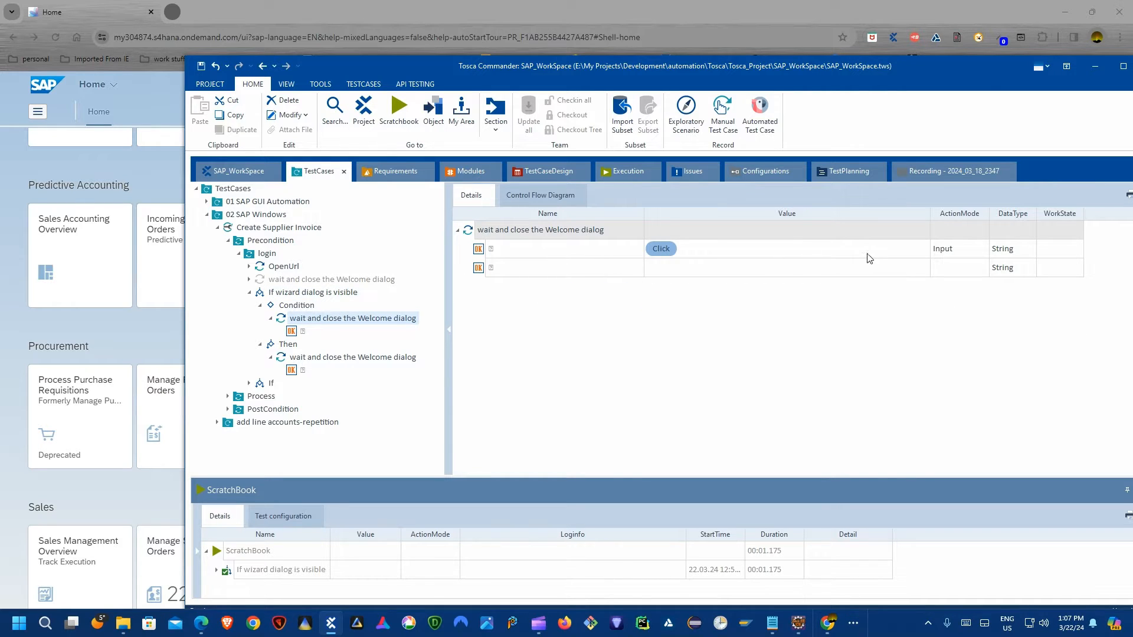
{"action": "left_click", "coordinate": [882, 254]}
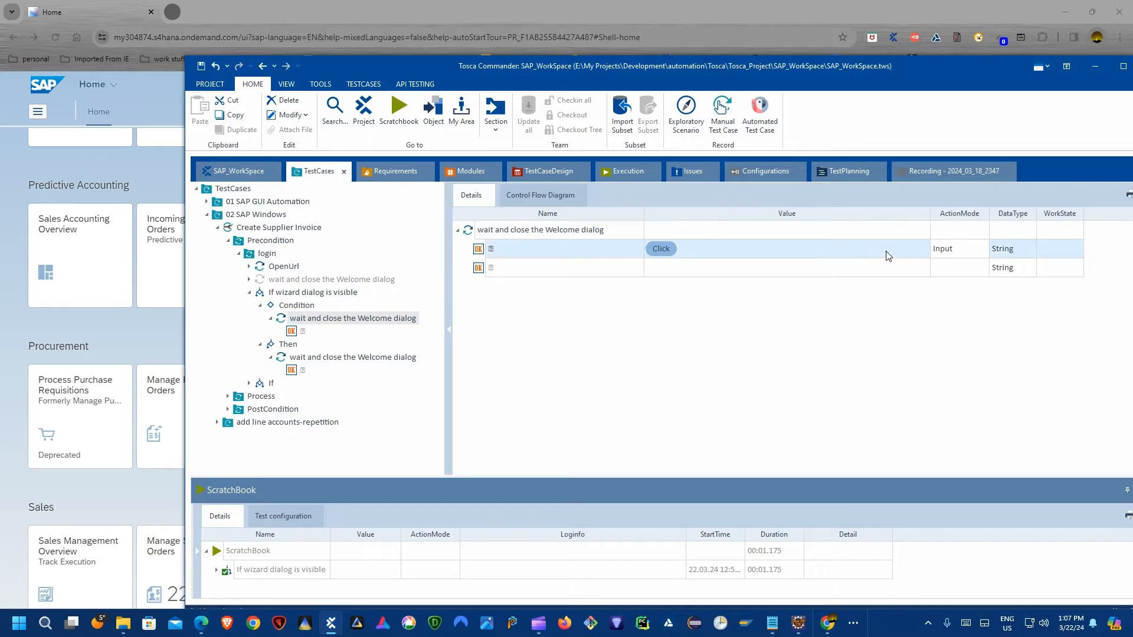
{"action": "left_click", "coordinate": [976, 254]}
{"action": "left_click", "coordinate": [984, 249]}
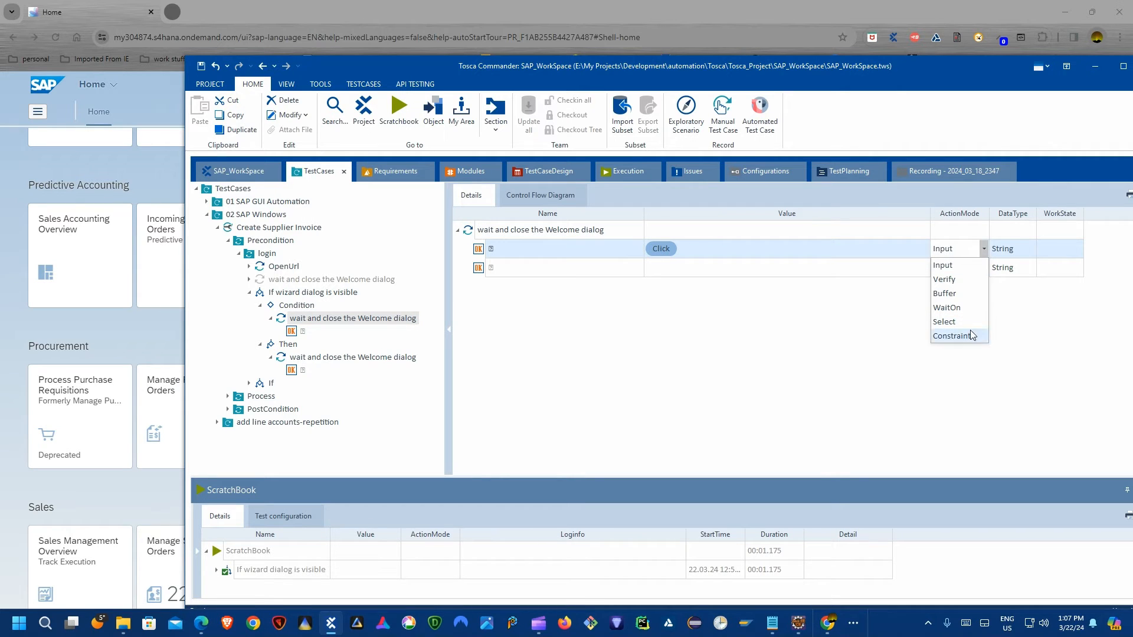
{"action": "left_click", "coordinate": [960, 281]}
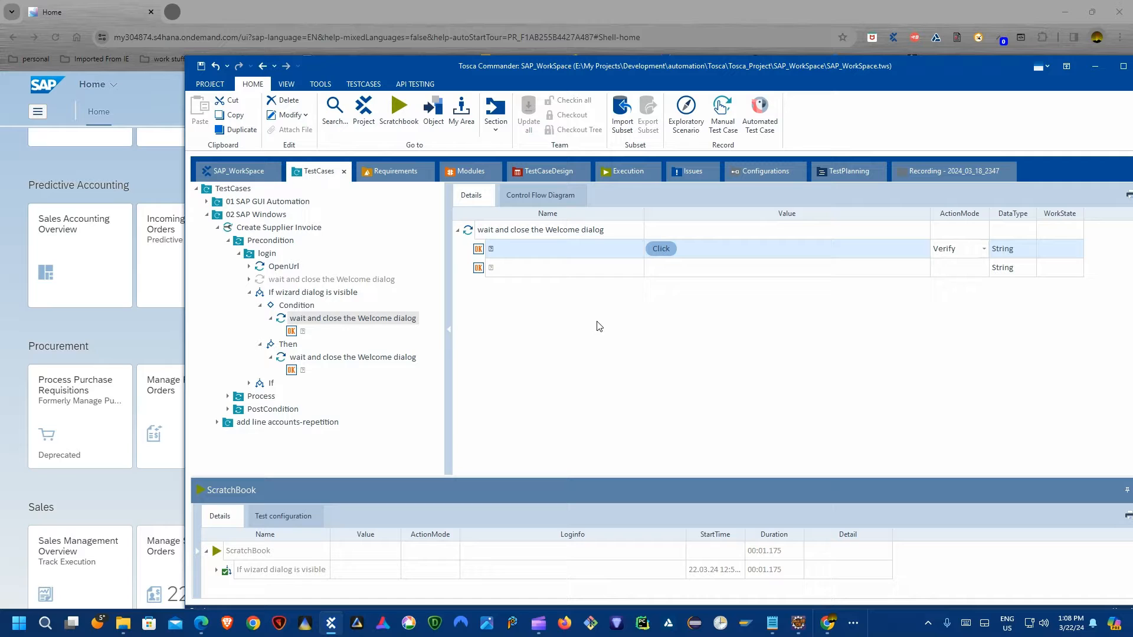
Copy the disabled "wait and close the Welcome dialog" step from the login folder into the Condition of "If wizard dialog is visible".
{"action": "left_click", "coordinate": [314, 281]}
{"action": "left_click", "coordinate": [251, 281]}
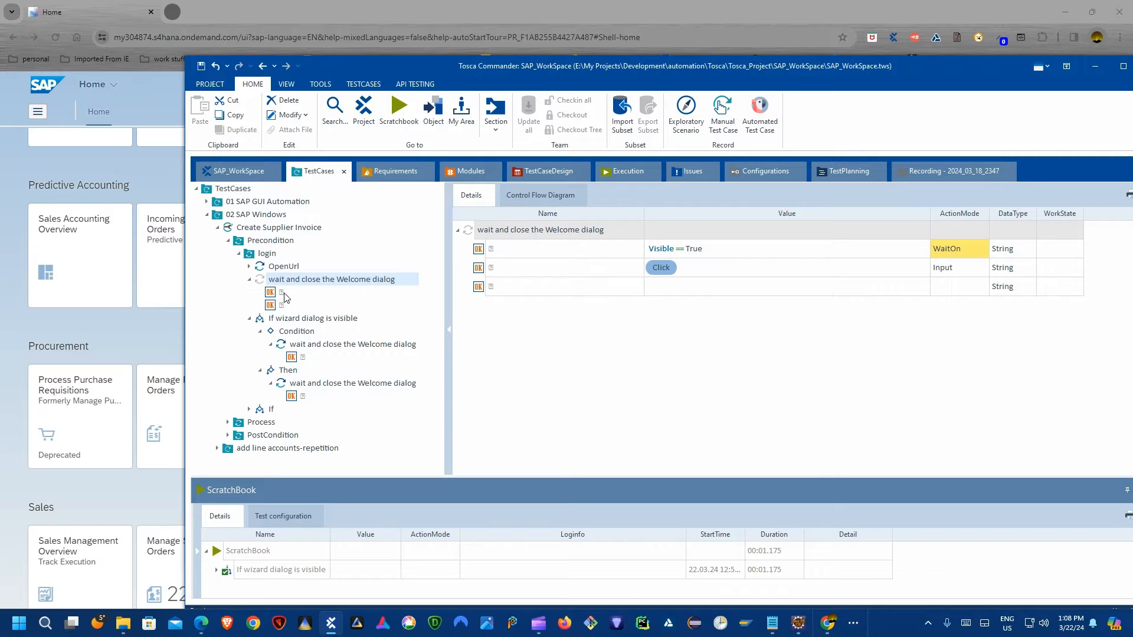
{"action": "right_click", "coordinate": [575, 236]}
{"action": "left_click", "coordinate": [609, 313]}
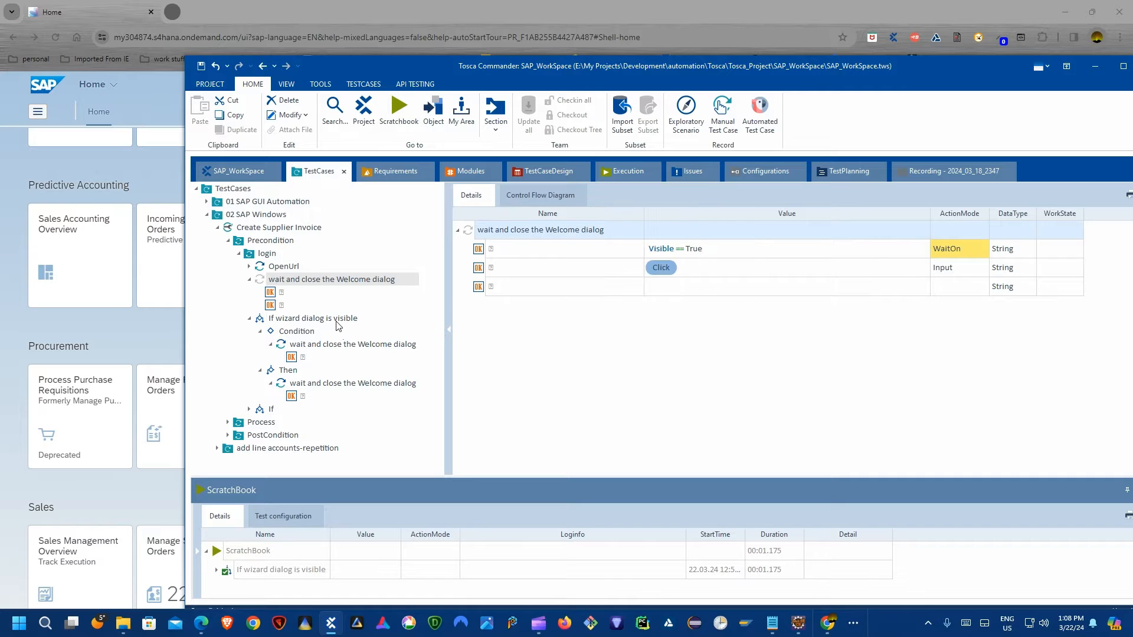
{"action": "right_click", "coordinate": [299, 333]}
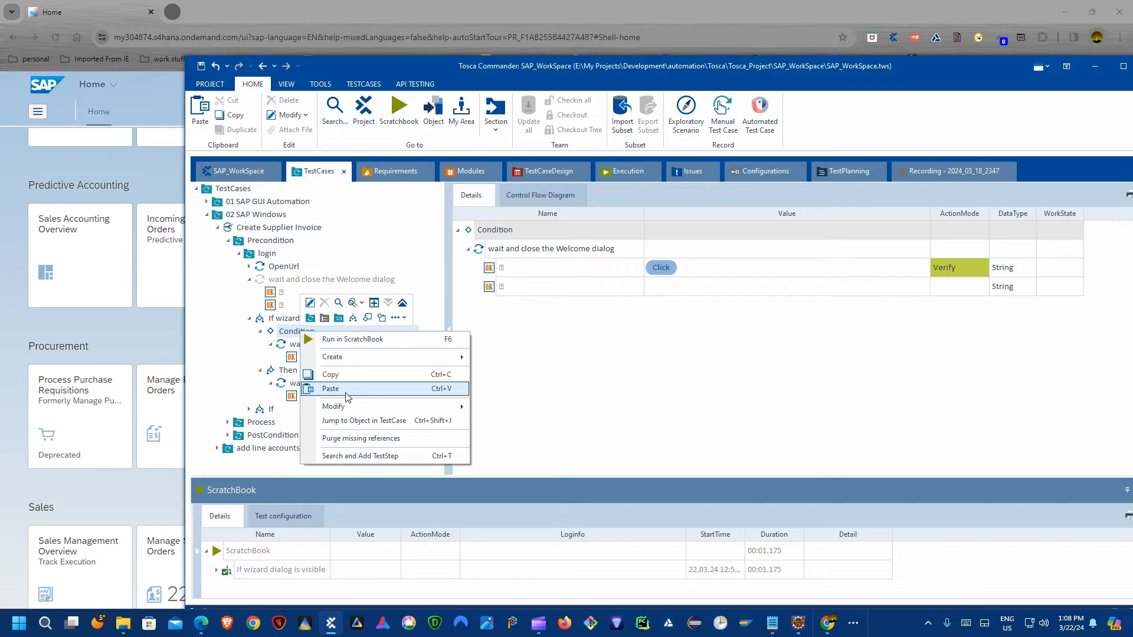
{"action": "left_click", "coordinate": [347, 389]}
Delete the Condition's step with the Verify action mode and enable the newly pasted "wait and close the Welcome dialog" step.
{"action": "right_click", "coordinate": [321, 347]}
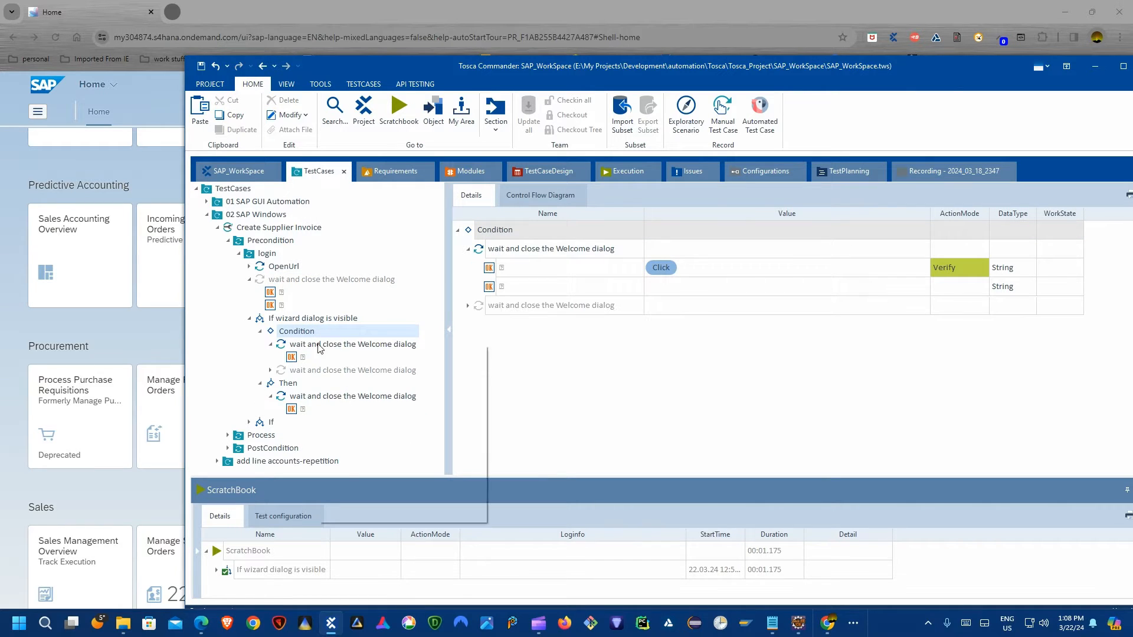
{"action": "left_click", "coordinate": [342, 317]}
{"action": "right_click", "coordinate": [319, 343]}
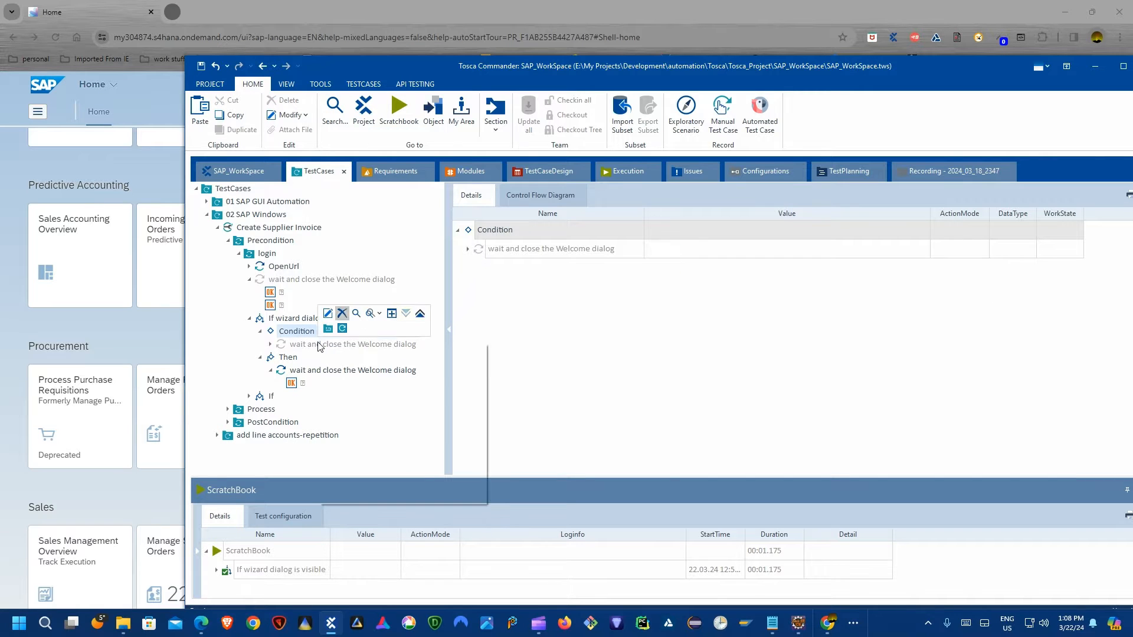
{"action": "left_click", "coordinate": [363, 396]}
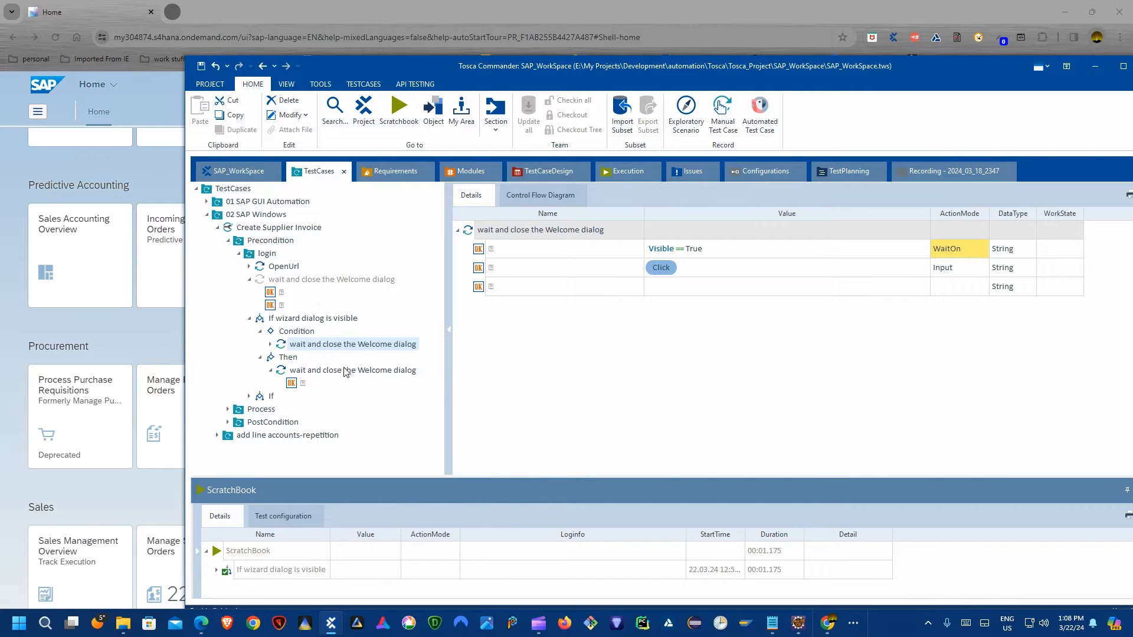
Delete the Click value from the Condition's step, leaving only Visible == True with WaitOn, and inspect the button value in the Then branch.
{"action": "right_click", "coordinate": [792, 271]}
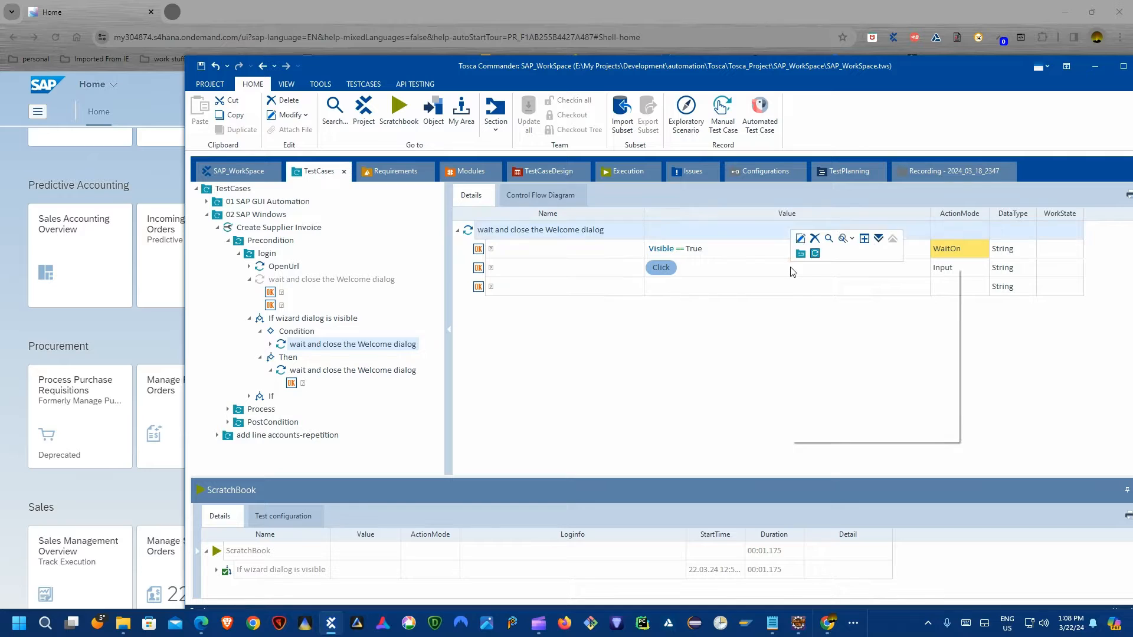
{"action": "left_click", "coordinate": [814, 239]}
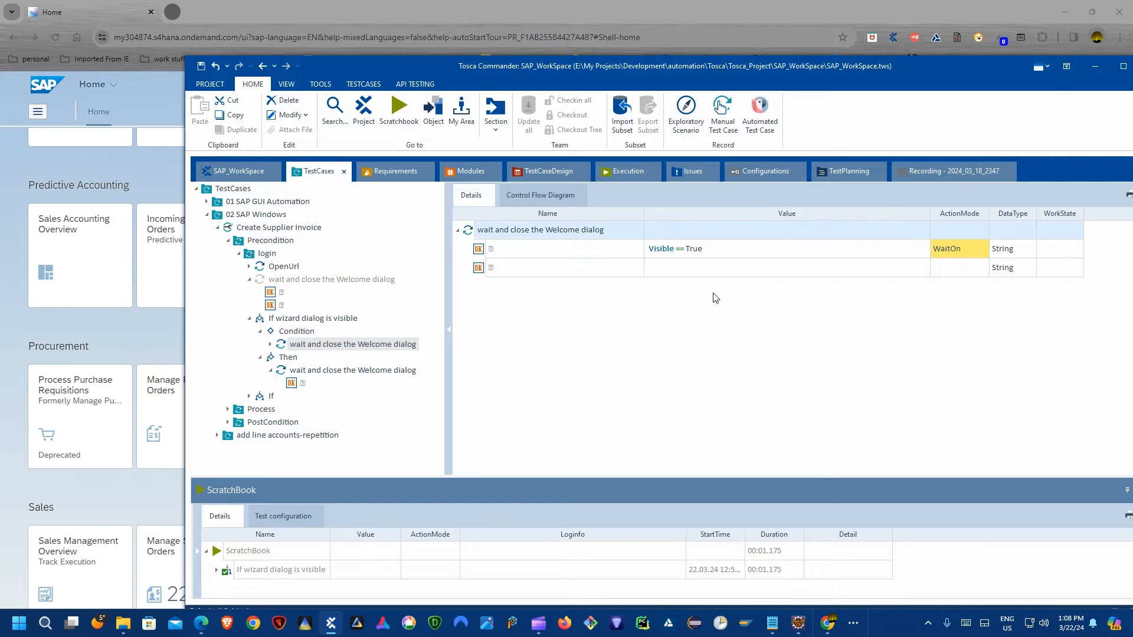
{"action": "left_click", "coordinate": [627, 252]}
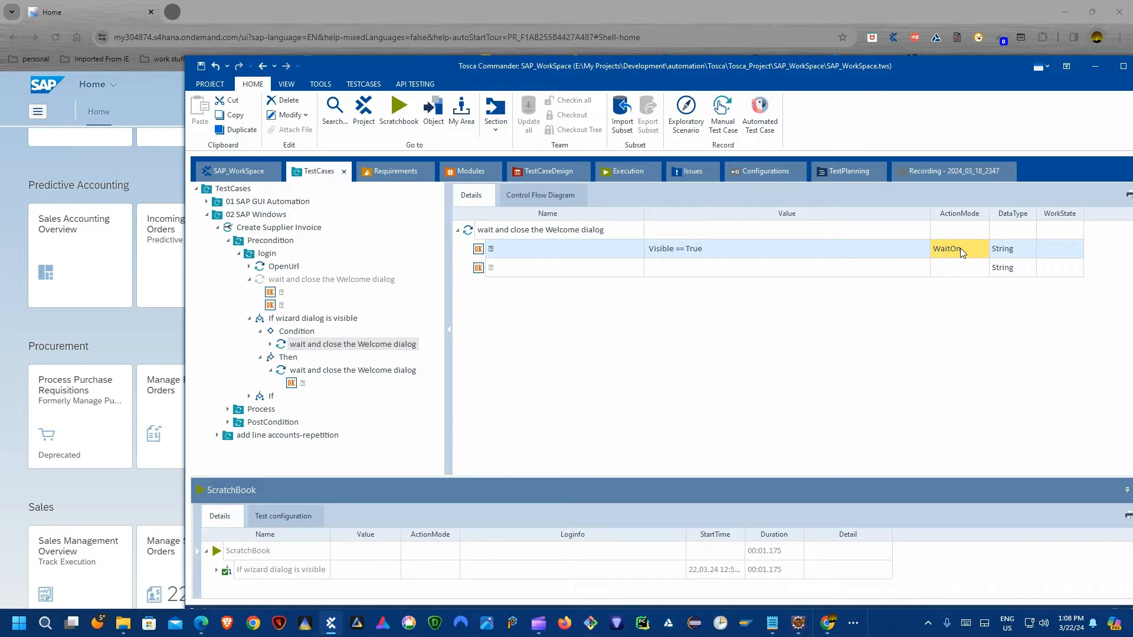
{"action": "left_click", "coordinate": [302, 385]}
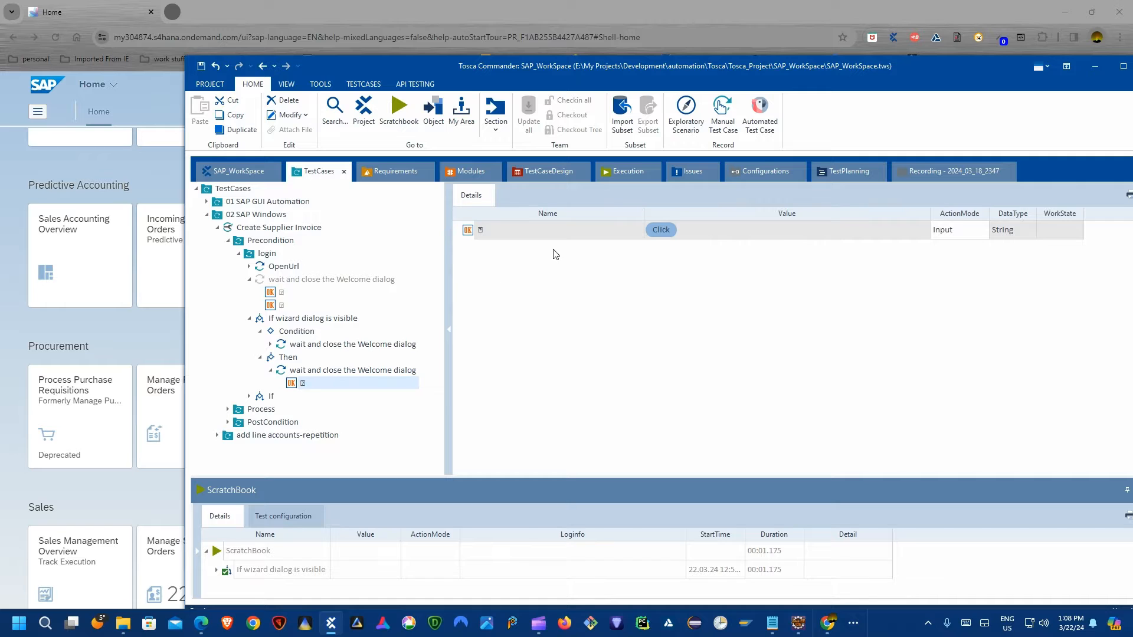
Switch to the SAP home page in Chrome and reload it to bring up the Welcome dialog.
{"action": "left_click", "coordinate": [125, 7]}
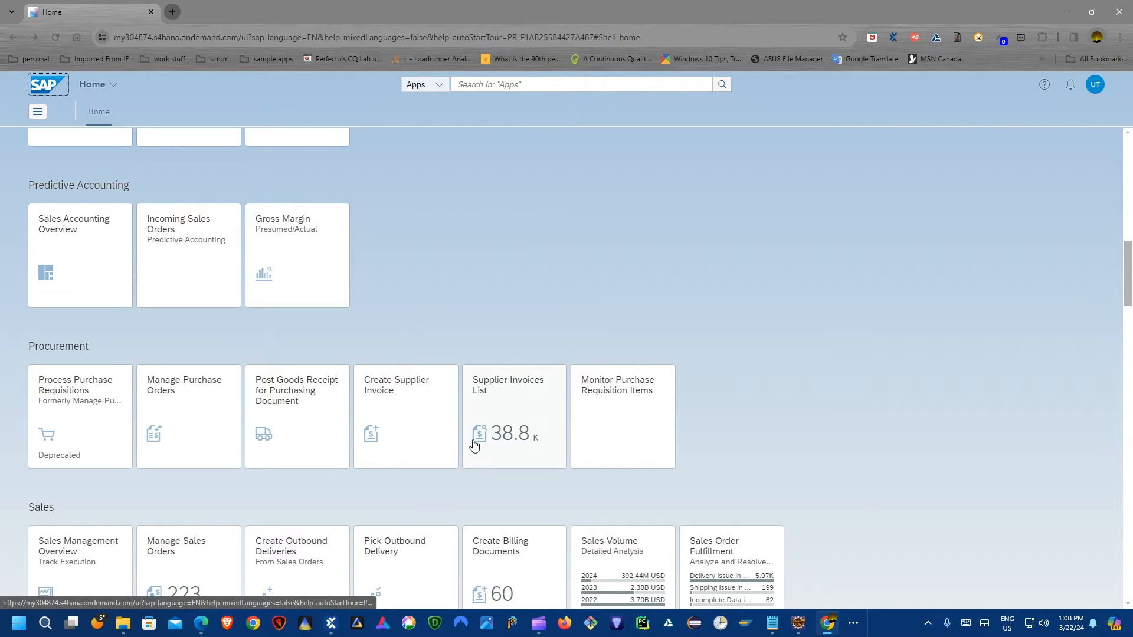
{"action": "left_click", "coordinate": [56, 36]}
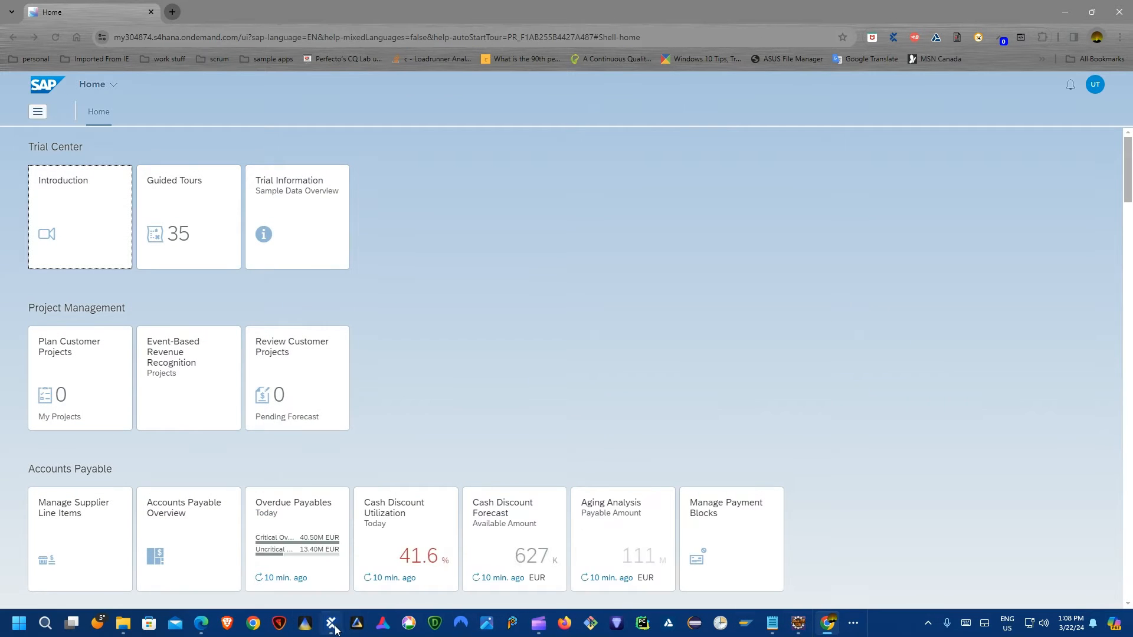
{"action": "mouse_move", "coordinate": [333, 630]}
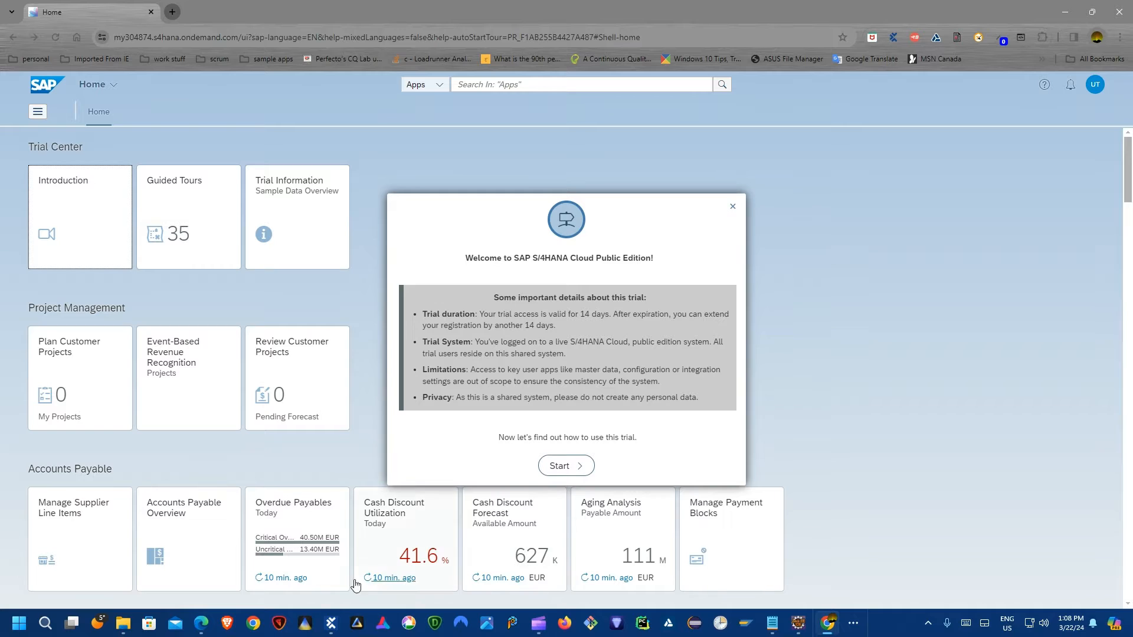
Return to Tosca Commander and examine the module attribute properties behind the Then branch's Click value.
{"action": "left_click", "coordinate": [331, 623]}
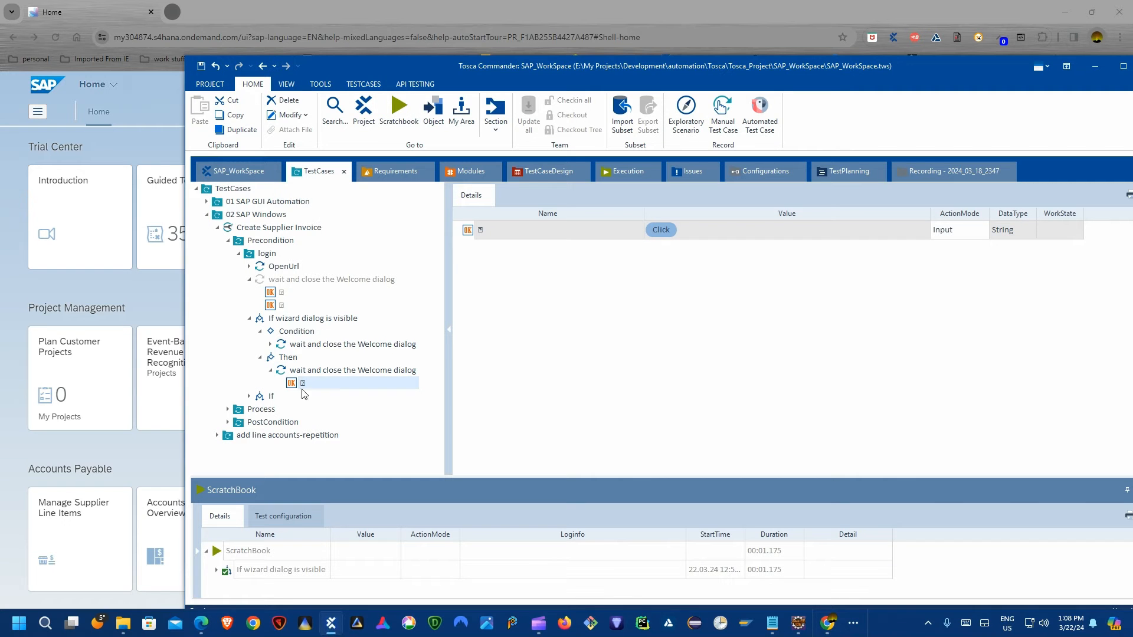
{"action": "right_click", "coordinate": [490, 236]}
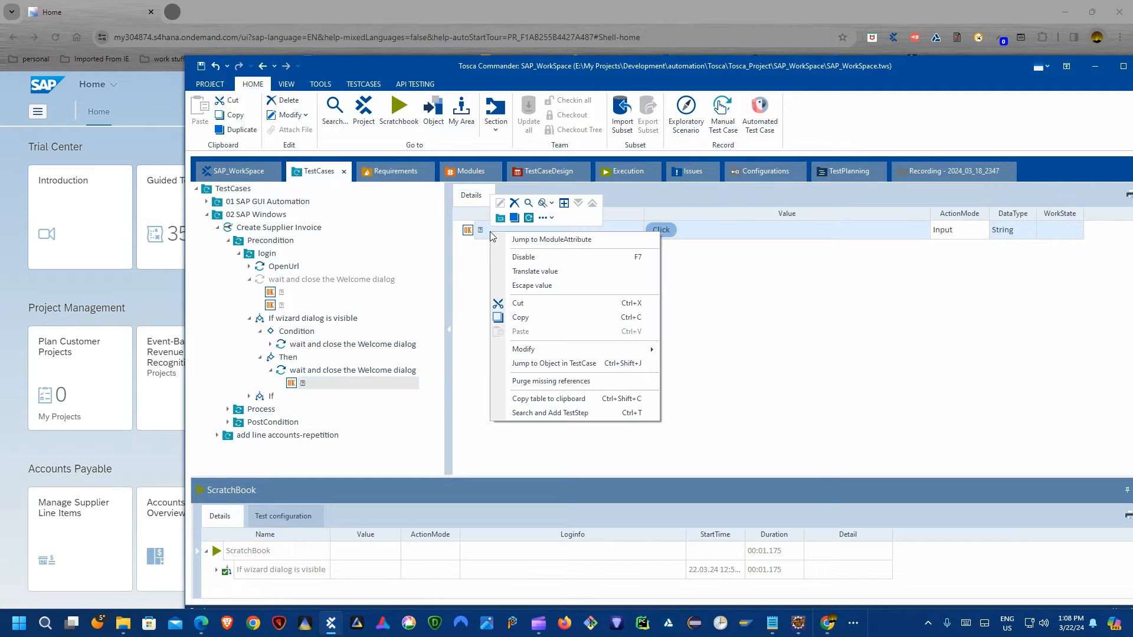
{"action": "left_click", "coordinate": [478, 233]}
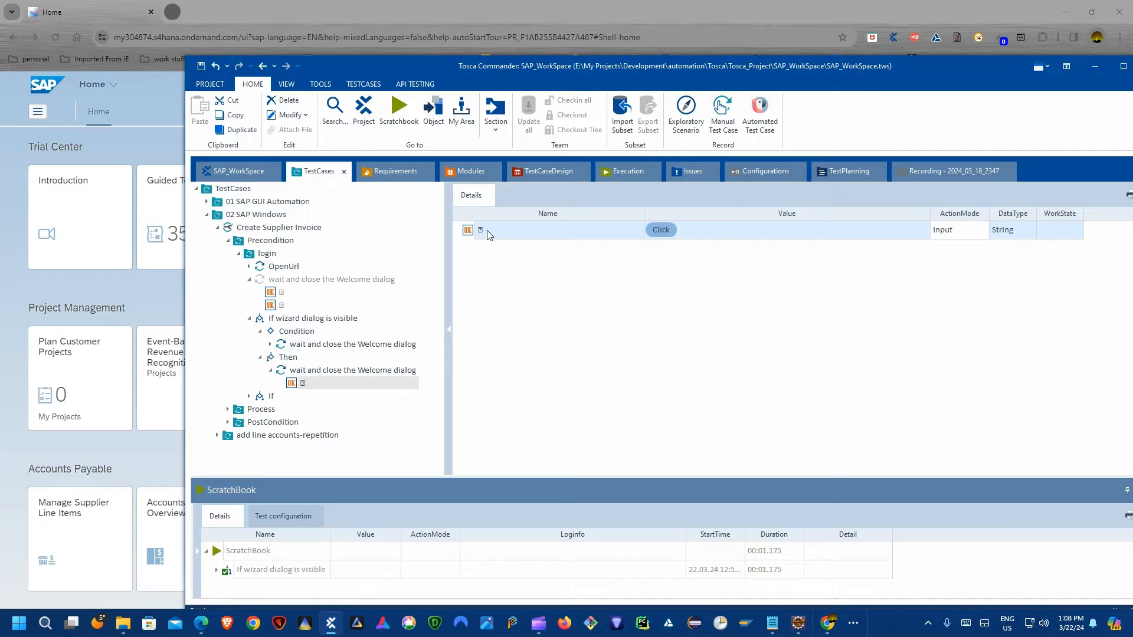
{"action": "right_click", "coordinate": [489, 235]}
{"action": "left_click", "coordinate": [508, 238]}
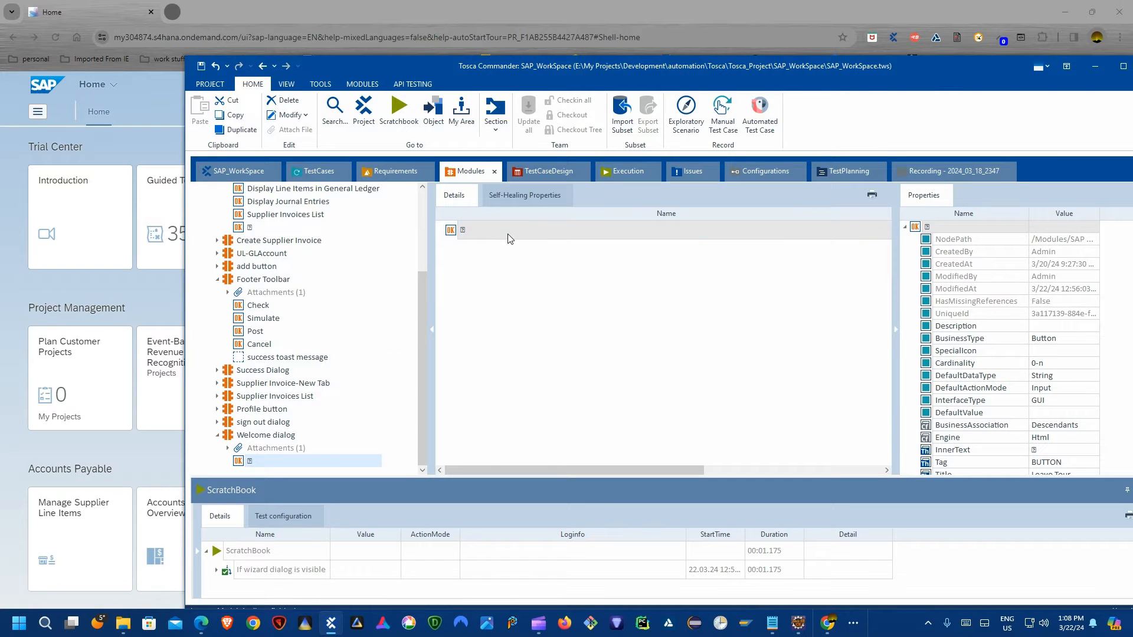
{"action": "scroll", "coordinate": [972, 362], "scroll_direction": "down", "scroll_amount": 1}
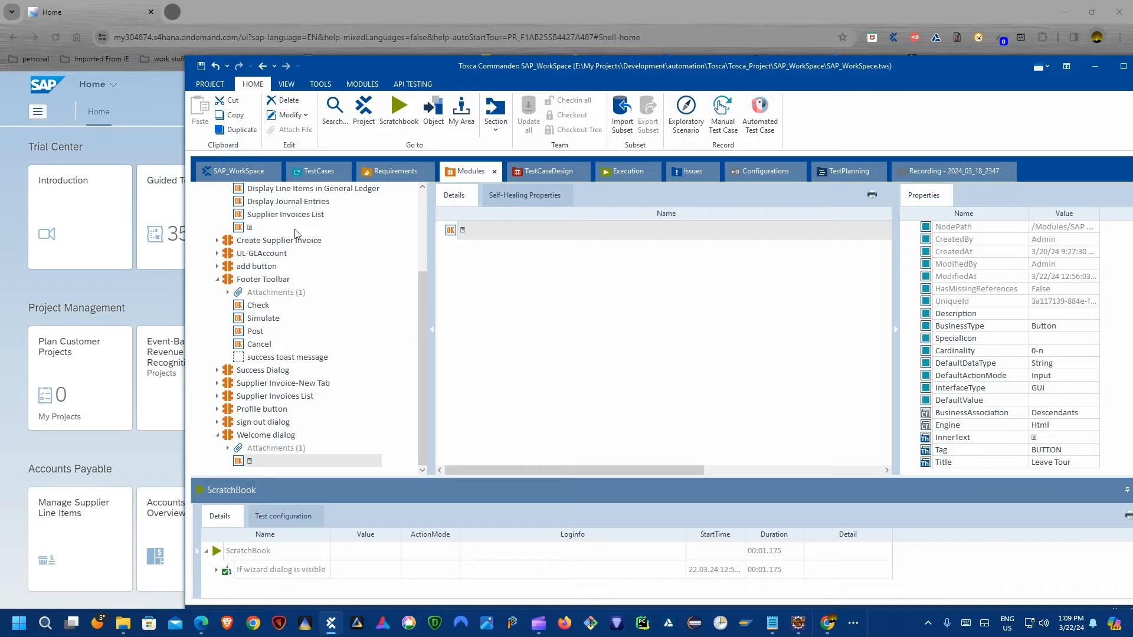
Return to the test cases and delete the empty If statement from the login folder.
{"action": "left_click", "coordinate": [323, 173]}
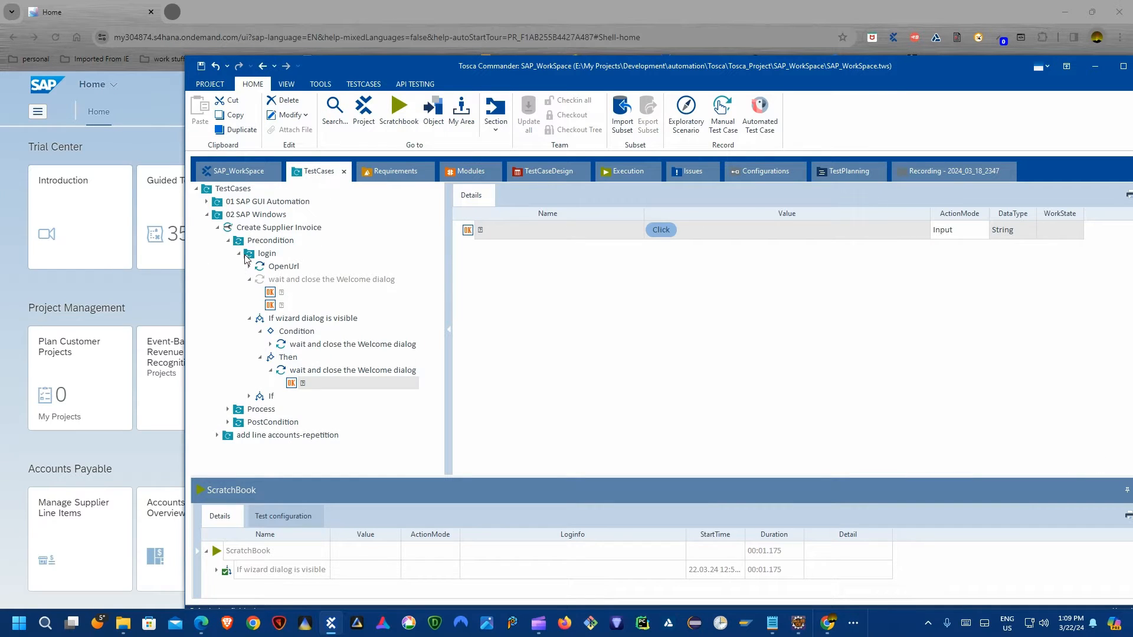
{"action": "left_click", "coordinate": [250, 319]}
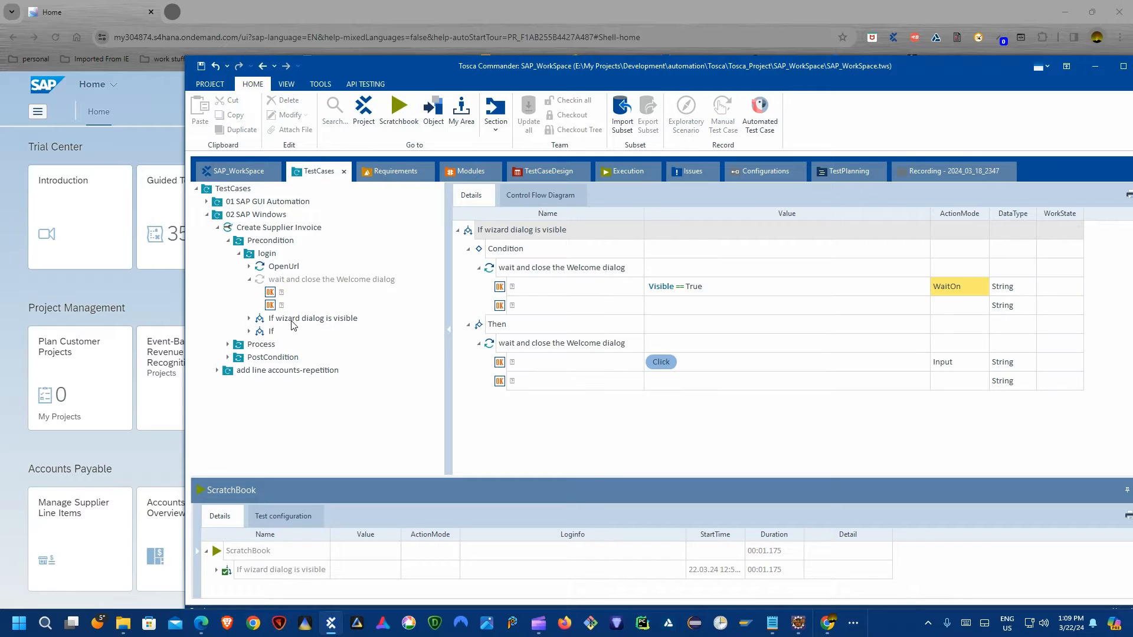
{"action": "left_click", "coordinate": [263, 333]}
{"action": "right_click", "coordinate": [264, 334]}
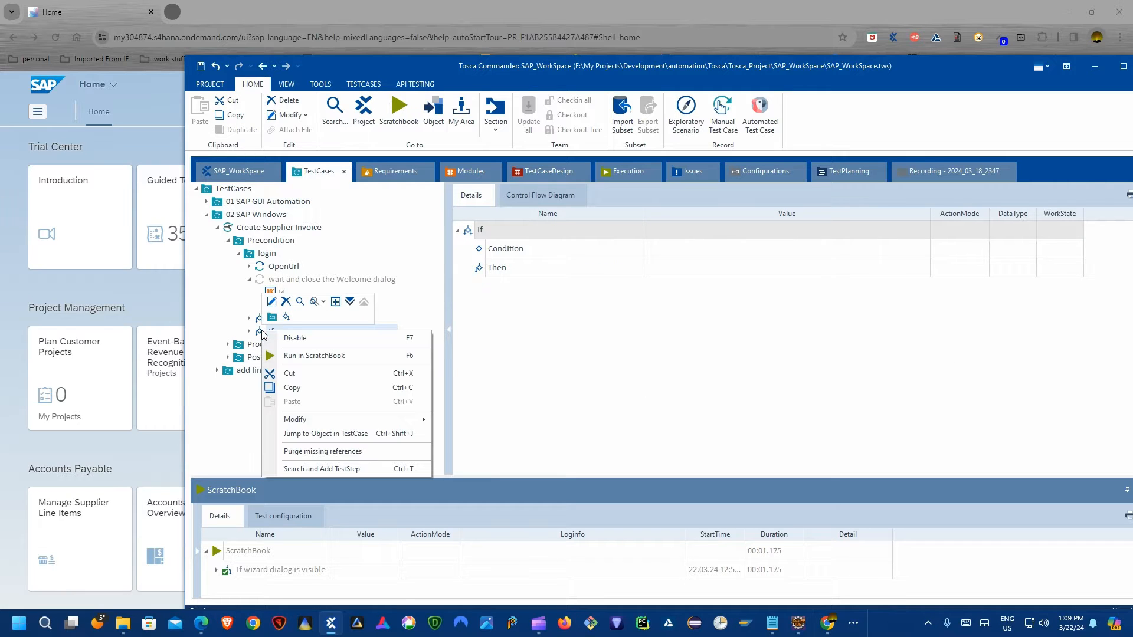
{"action": "left_click", "coordinate": [286, 303]}
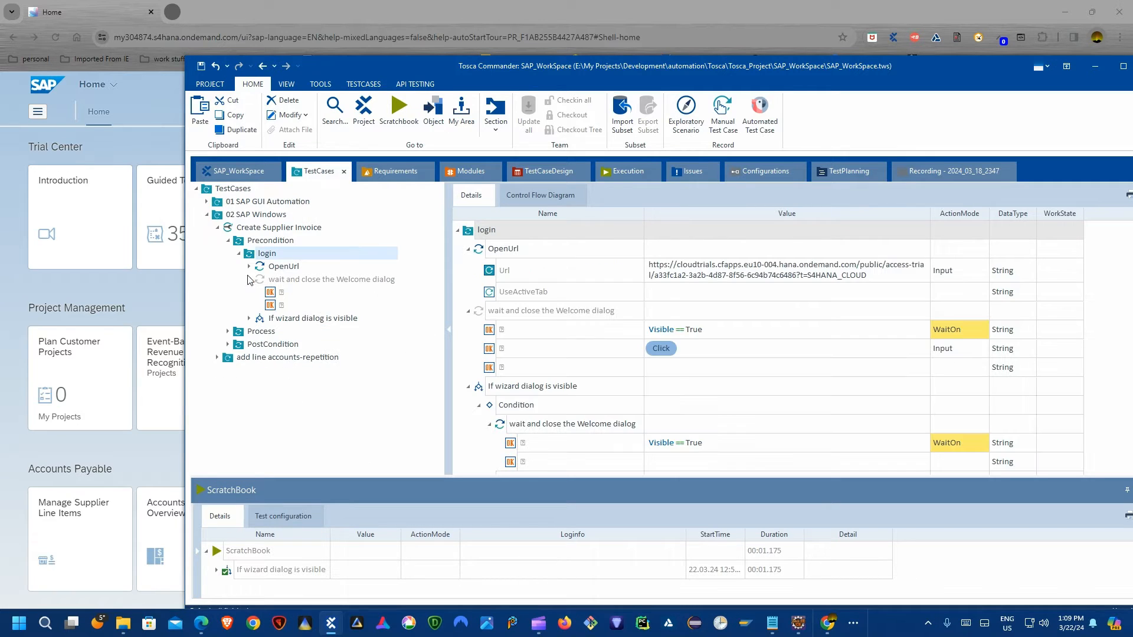
Run "If wizard dialog is visible" in ScratchBook and return to Tosca Commander once the run ends.
{"action": "right_click", "coordinate": [282, 321]}
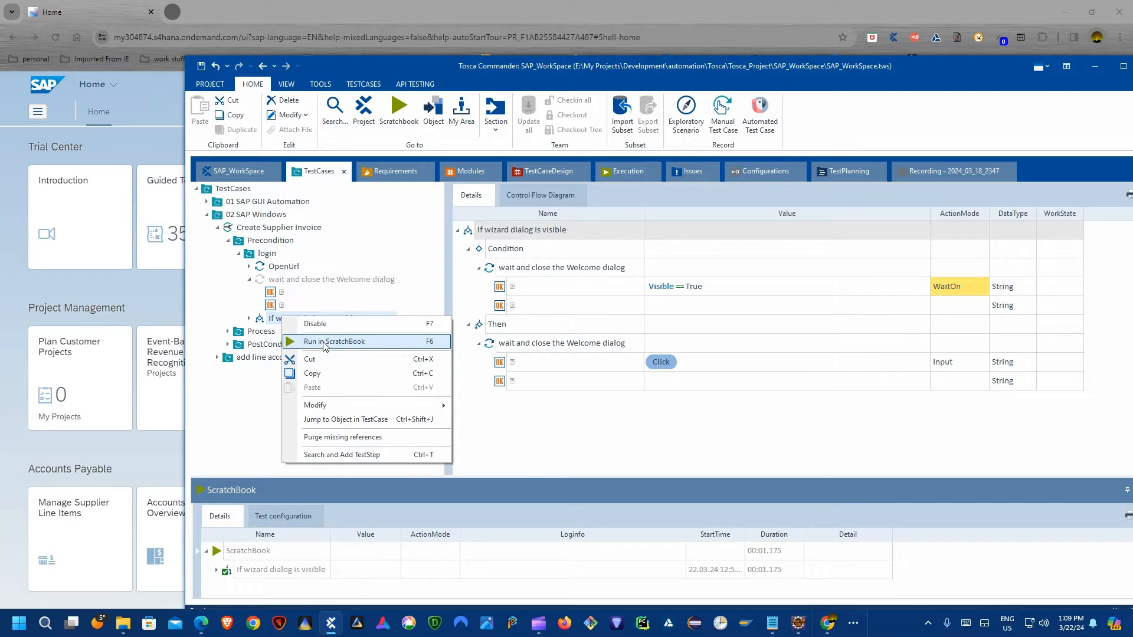
{"action": "left_click", "coordinate": [384, 342]}
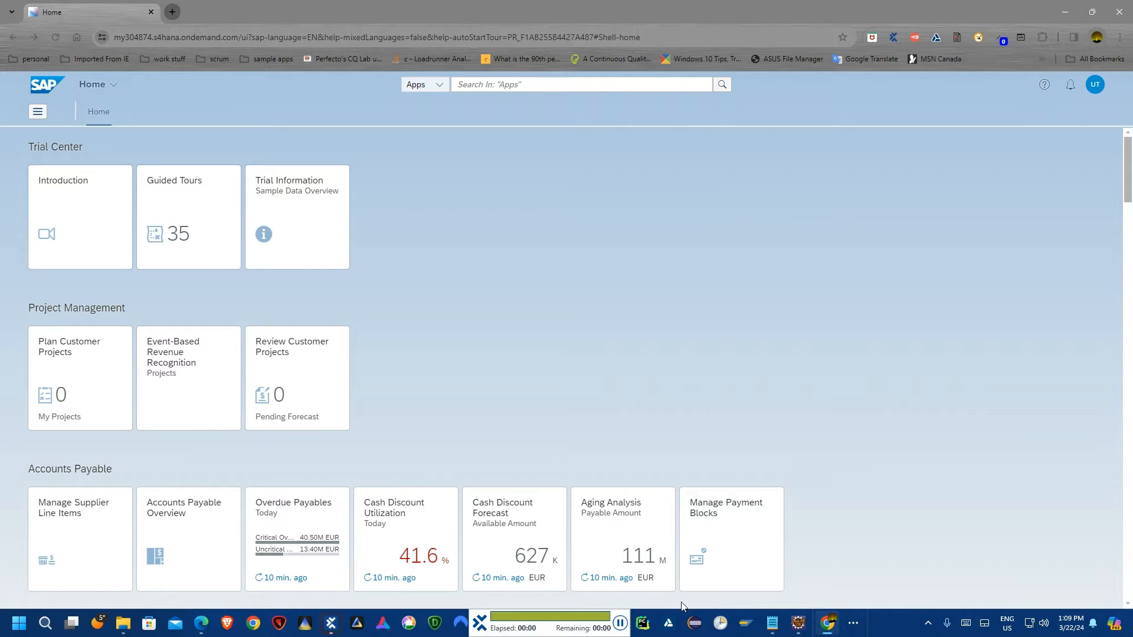
{"action": "left_click", "coordinate": [330, 623]}
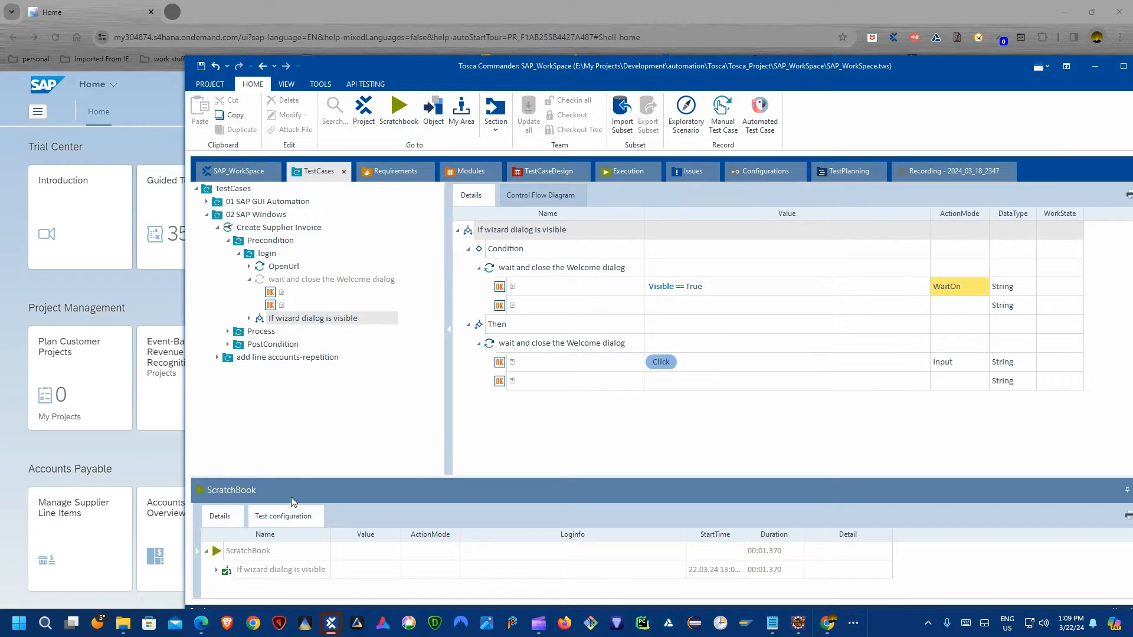
Enlarge the ScratchBook area to examine the run results of the Condition and Then branches, then collapse the results and shrink it again.
{"action": "left_click_drag", "start_coordinate": [303, 476], "coordinate": [309, 327]}
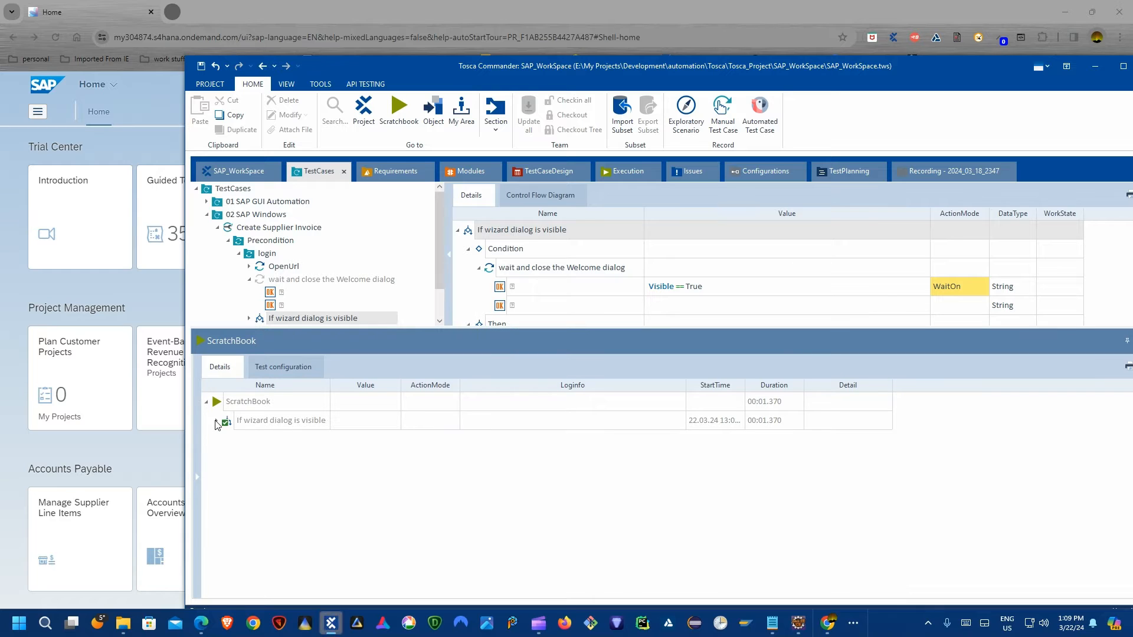
{"action": "left_click", "coordinate": [216, 421]}
{"action": "left_click", "coordinate": [228, 458]}
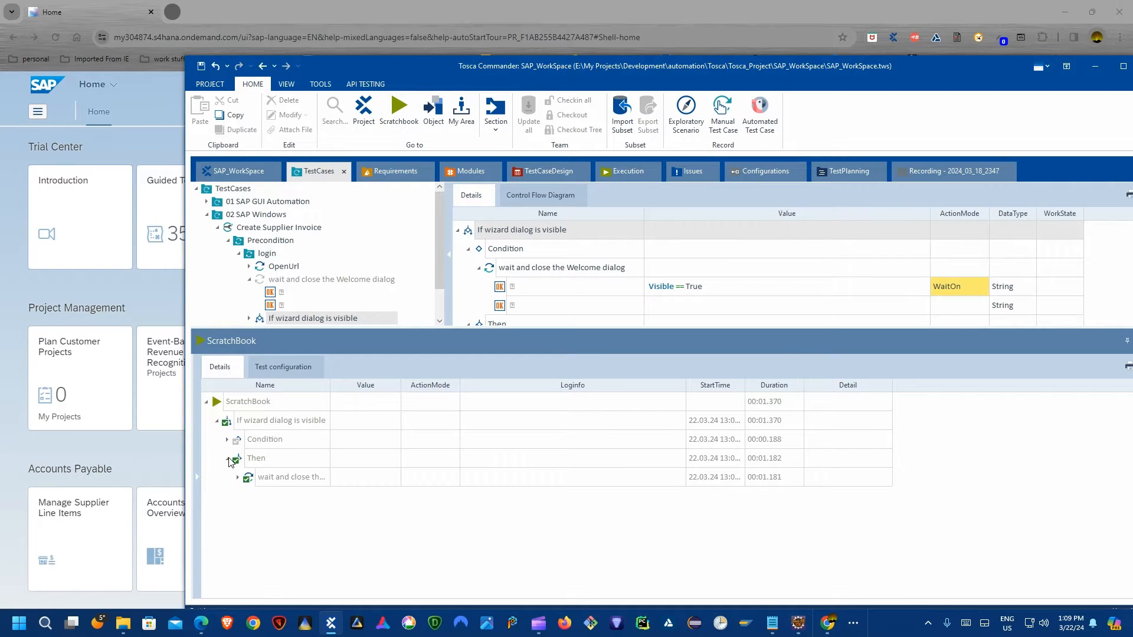
{"action": "left_click", "coordinate": [228, 440]}
{"action": "left_click", "coordinate": [239, 458]}
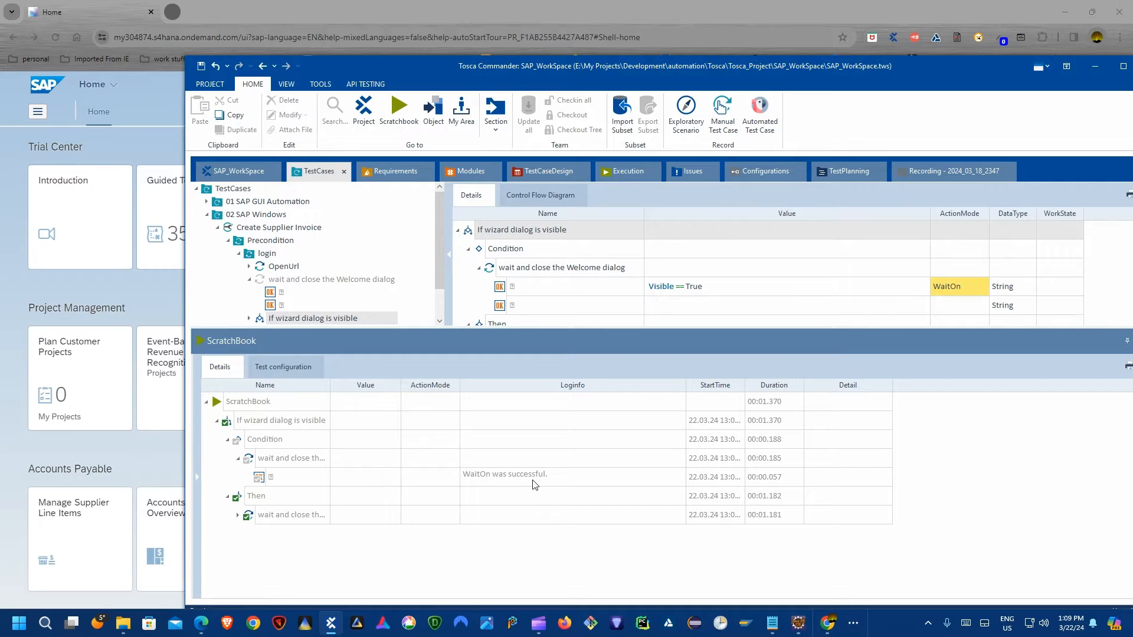
{"action": "left_click", "coordinate": [238, 516]}
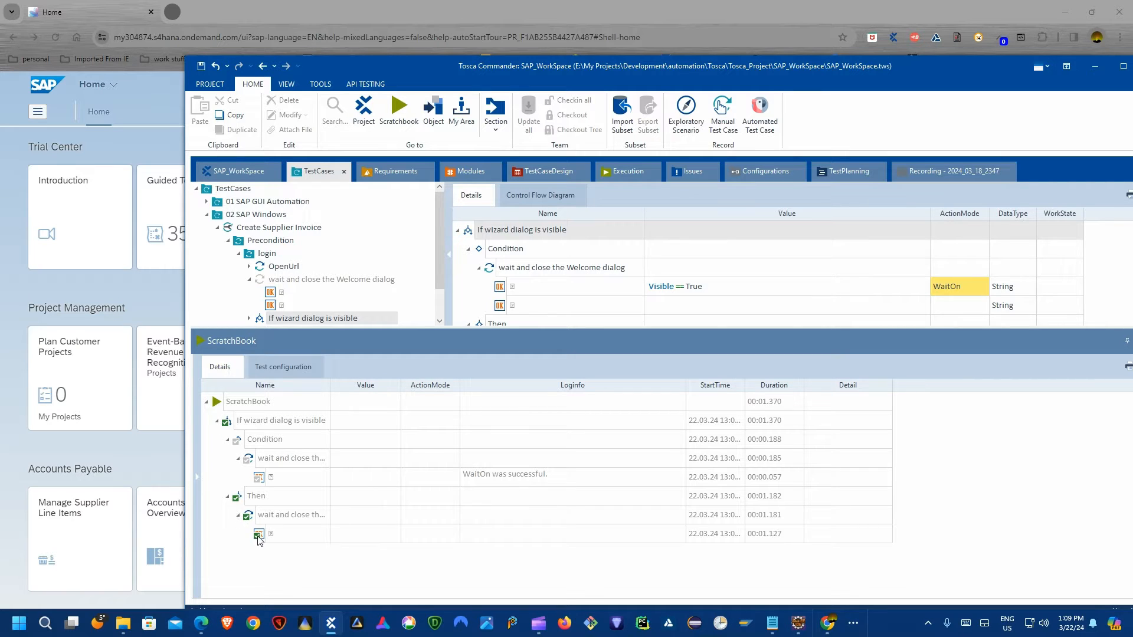
{"action": "left_click", "coordinate": [258, 537]}
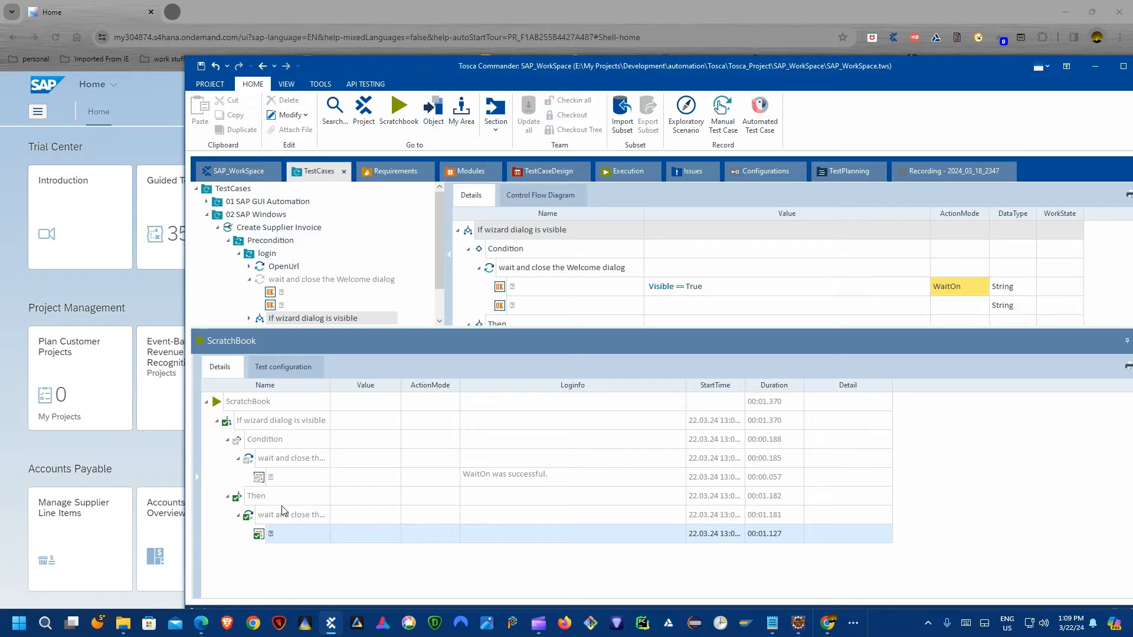
{"action": "left_click", "coordinate": [217, 421]}
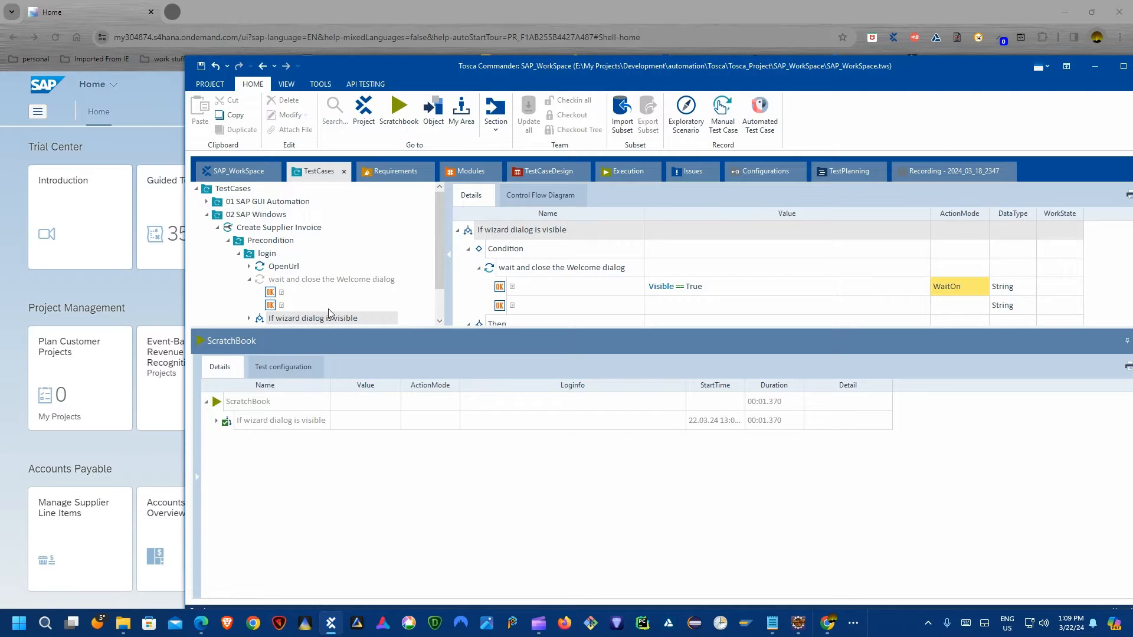
{"action": "left_click_drag", "start_coordinate": [349, 327], "coordinate": [348, 447]}
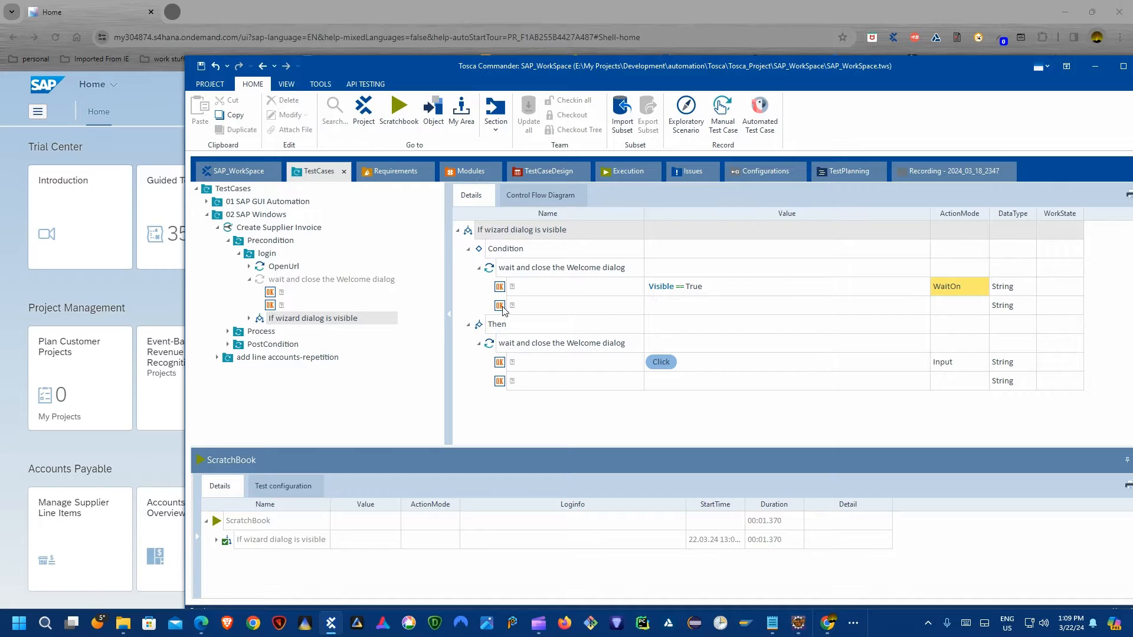
Review the disabled "wait and close the Welcome dialog" step in the login folder and move the Tosca Commander window fully into view.
{"action": "left_click", "coordinate": [249, 282]}
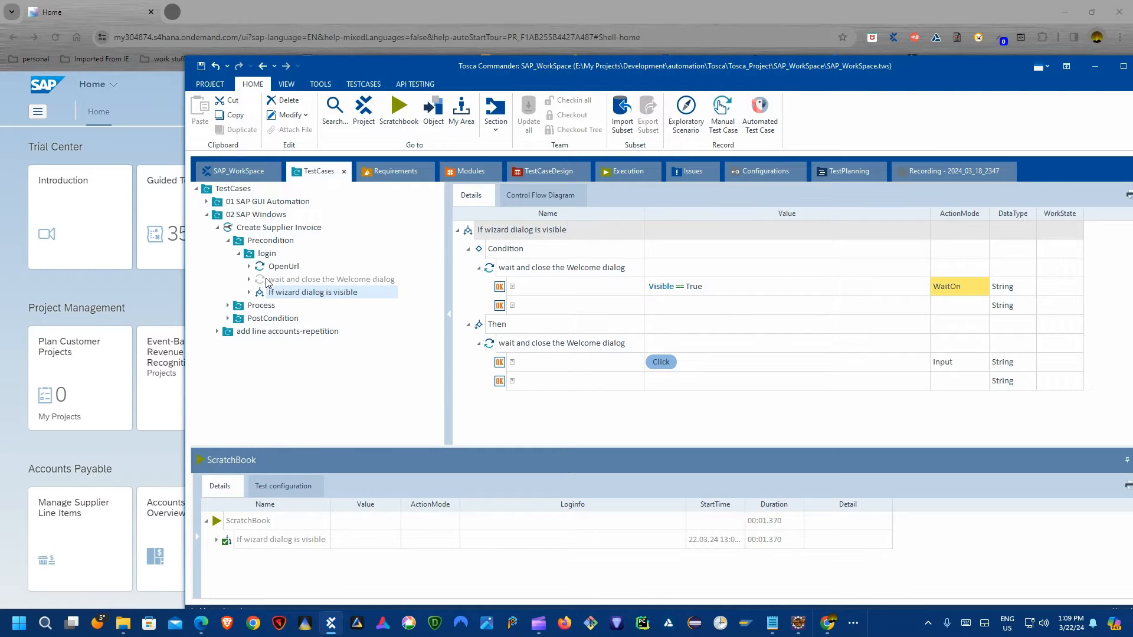
{"action": "left_click", "coordinate": [268, 281]}
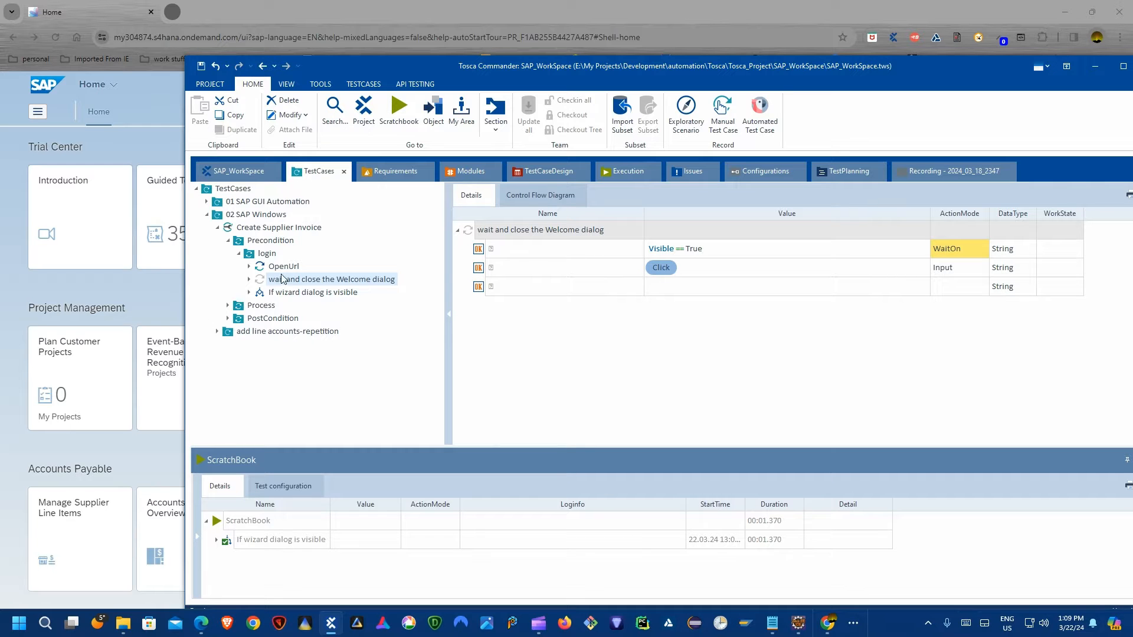
{"action": "left_click_drag", "start_coordinate": [519, 90], "coordinate": [480, 124]}
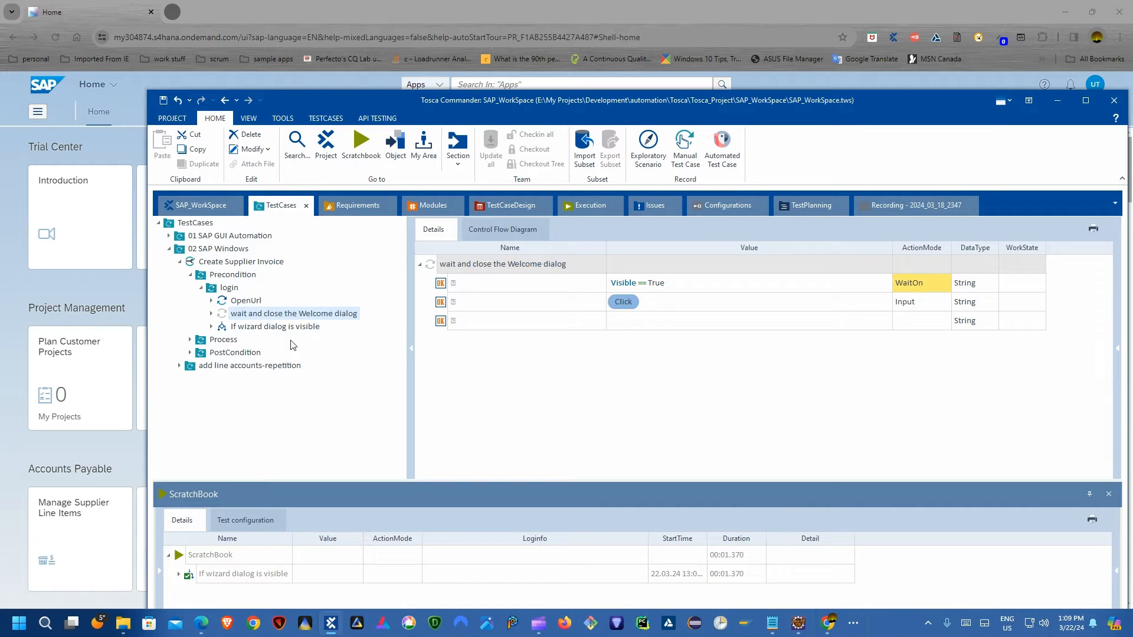
Expand the Process folder of Create Supplier Invoice and review the "OpenUrl Create Supplier Invoice" step's values.
{"action": "left_click_drag", "start_coordinate": [423, 108], "coordinate": [447, 94]}
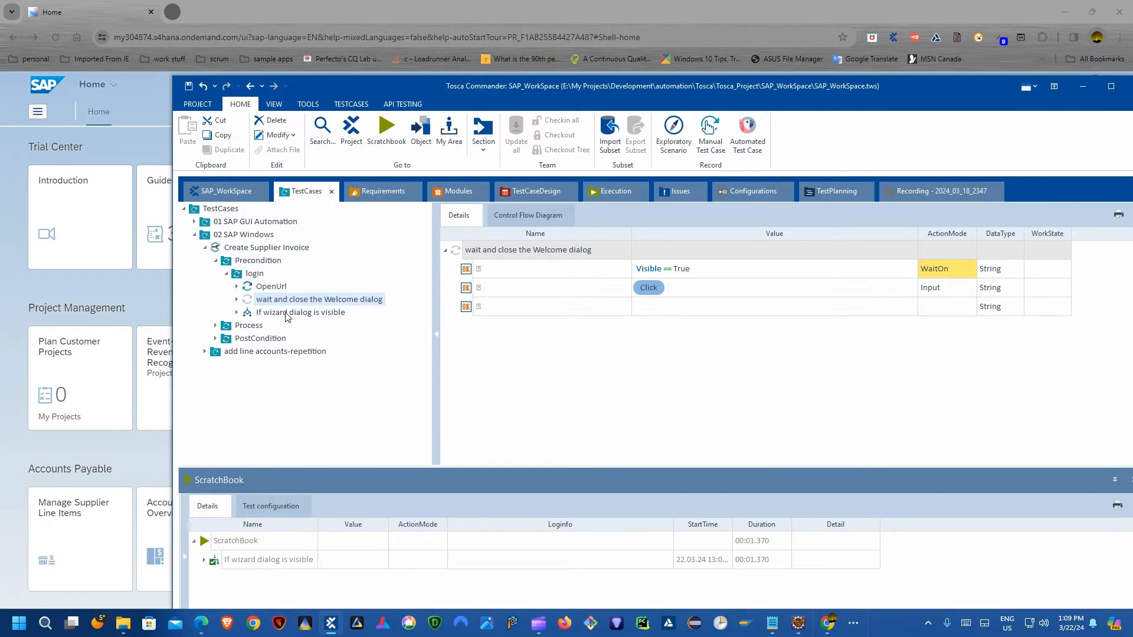
{"action": "left_click", "coordinate": [222, 328]}
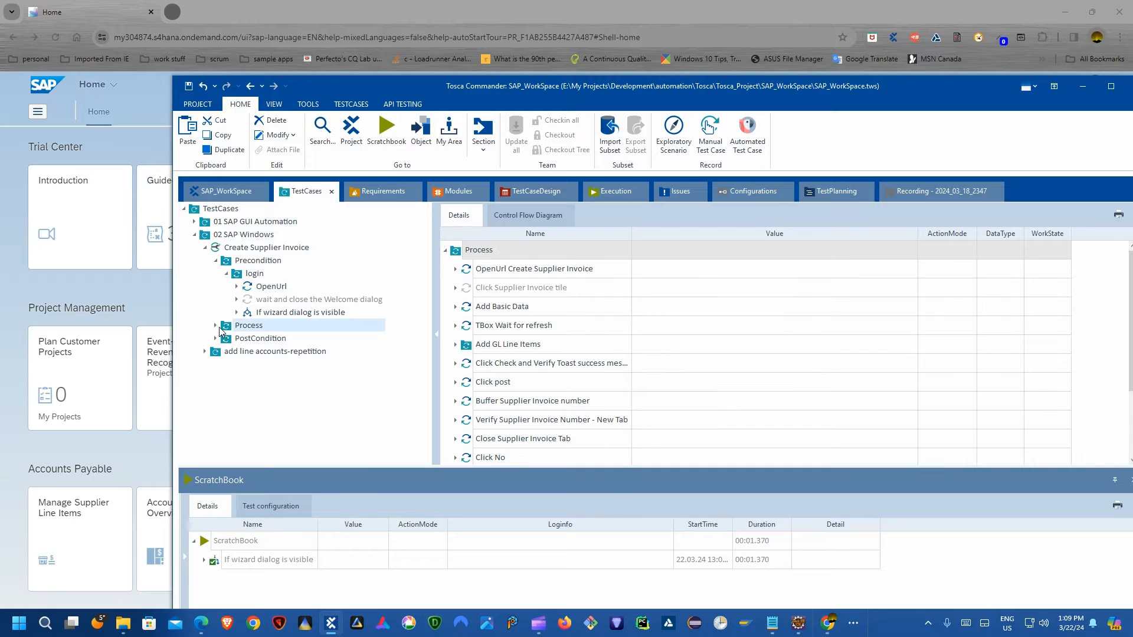
{"action": "left_click", "coordinate": [215, 326]}
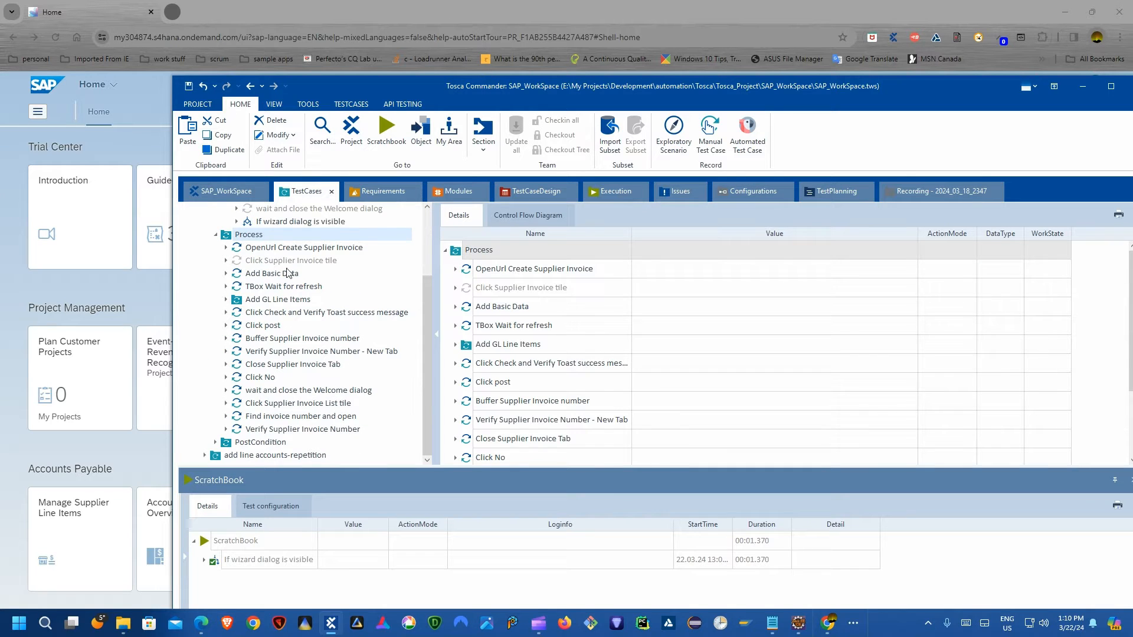
{"action": "left_click", "coordinate": [280, 248]}
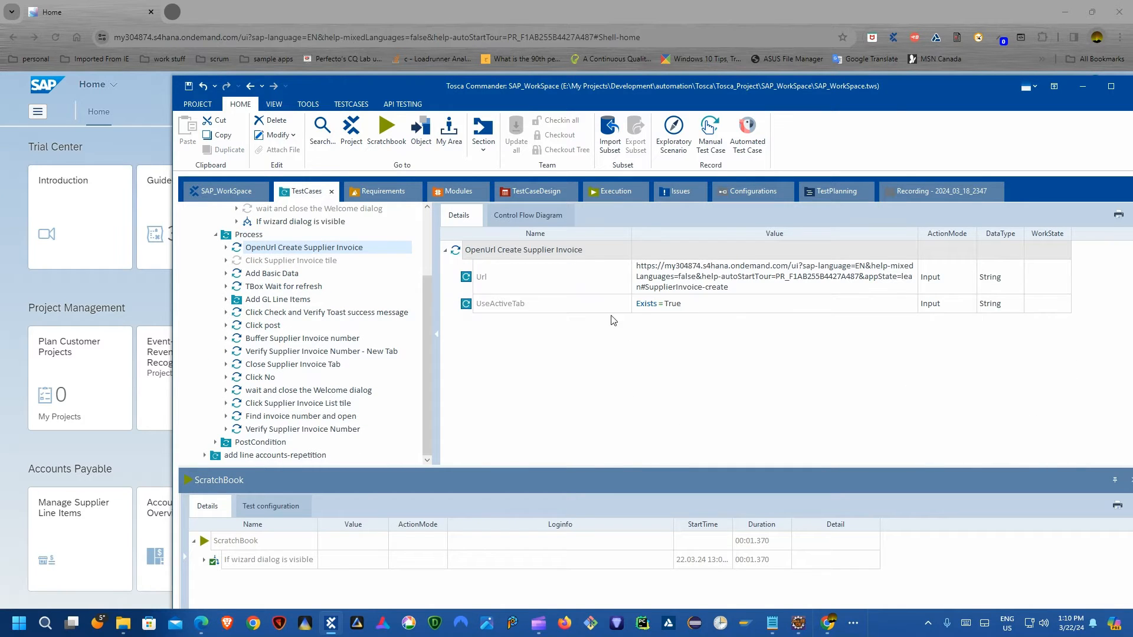
{"action": "left_click", "coordinate": [274, 261]}
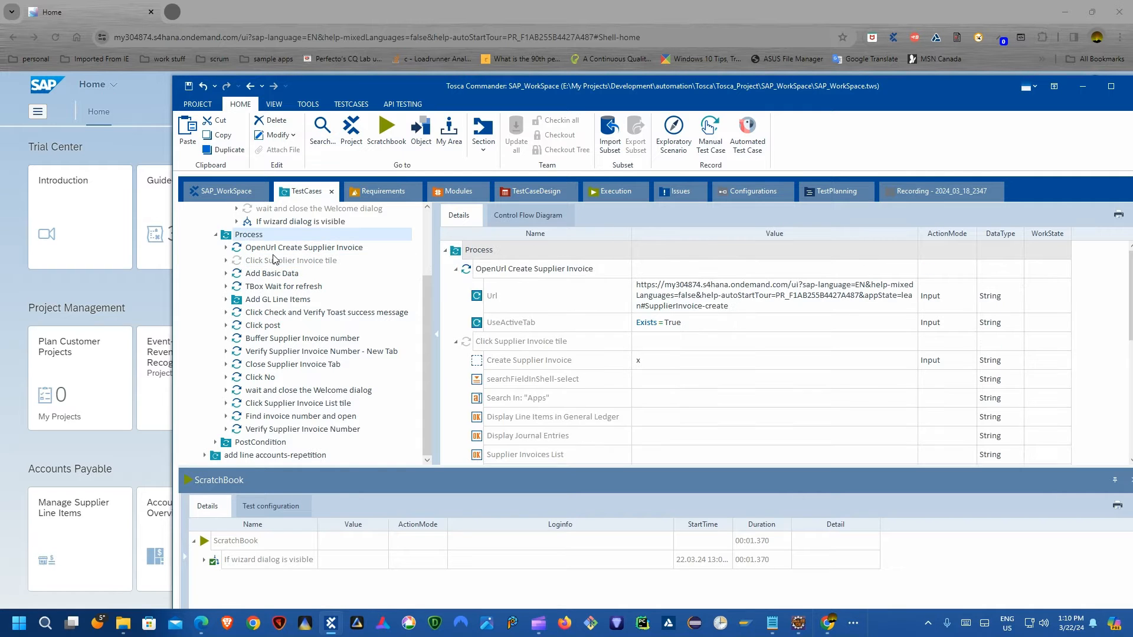
{"action": "left_click", "coordinate": [274, 251]}
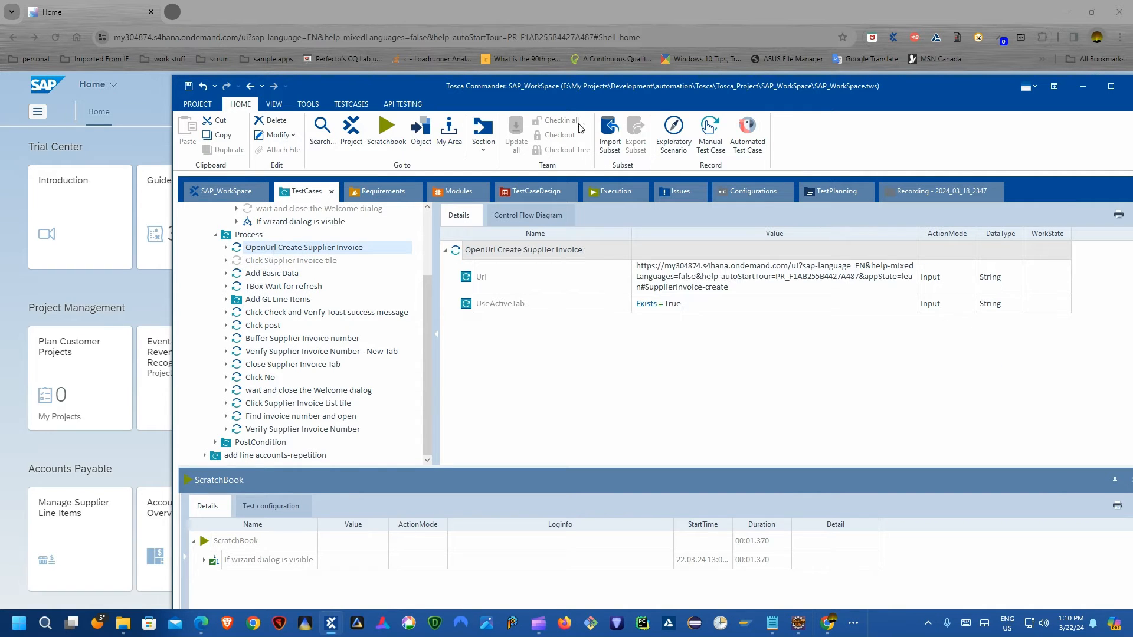
{"action": "left_click_drag", "start_coordinate": [572, 93], "coordinate": [567, 93]}
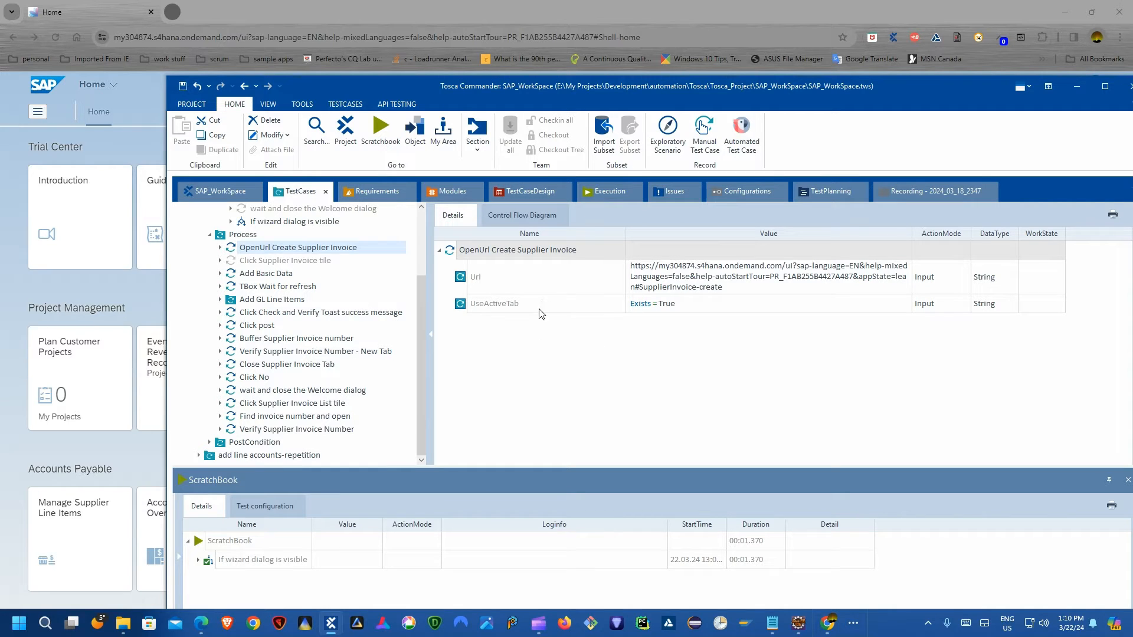
Highlight the "SupplierInvoice-create" part of the Url value in the "OpenUrl Create Supplier Invoice" step.
{"action": "left_click", "coordinate": [702, 289]}
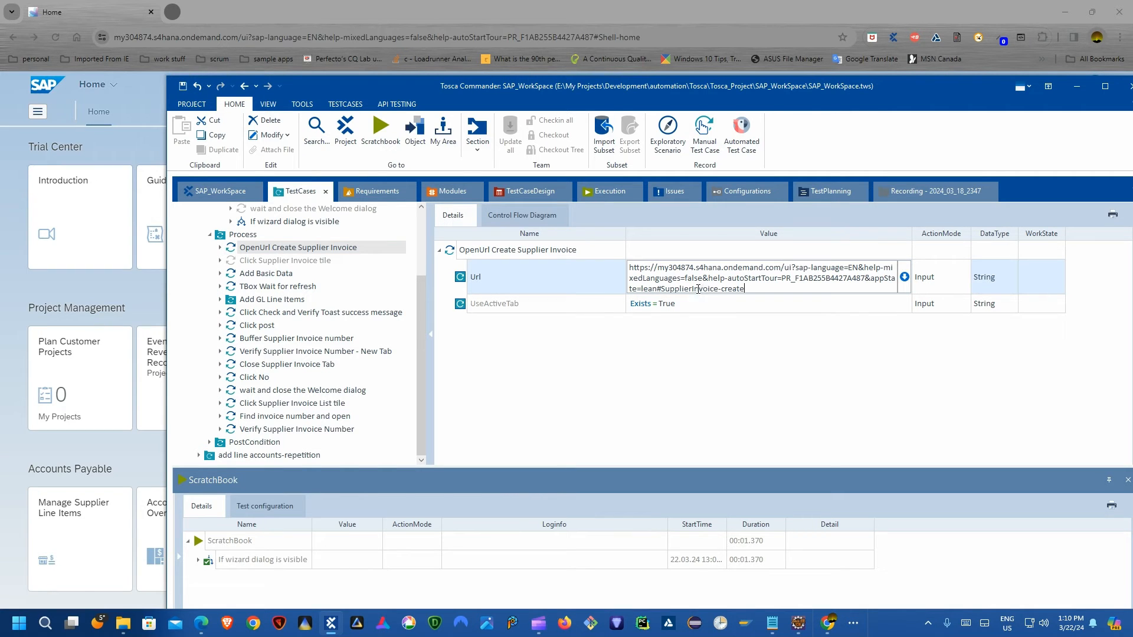
{"action": "left_click_drag", "start_coordinate": [662, 290], "coordinate": [751, 290]}
{"action": "left_click", "coordinate": [751, 290]}
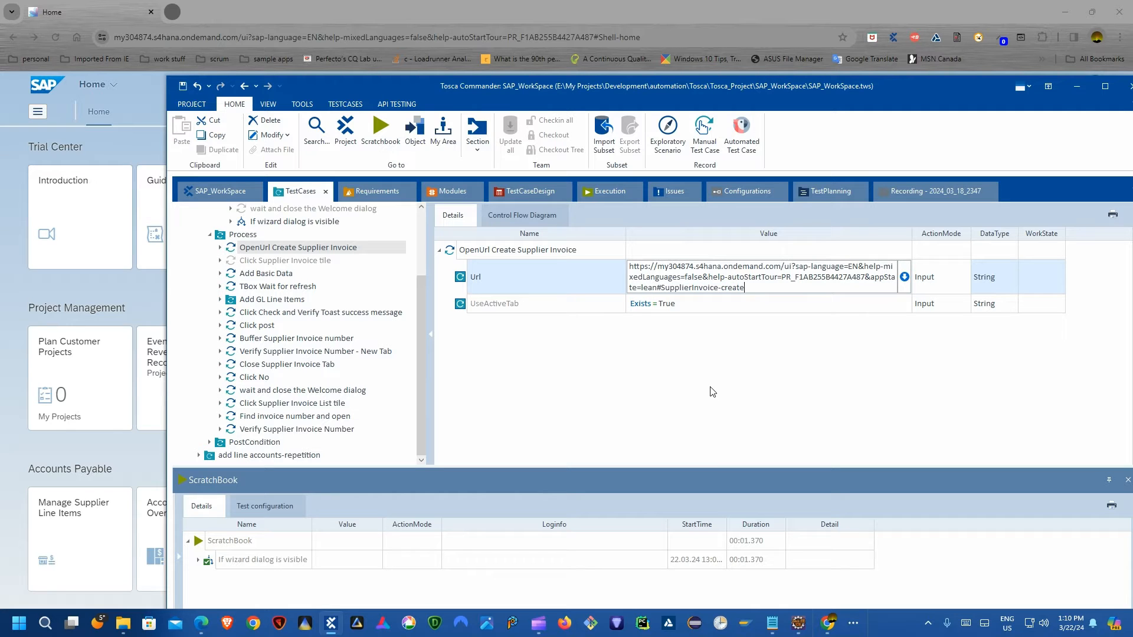
{"action": "left_click_drag", "start_coordinate": [661, 289], "coordinate": [751, 287]}
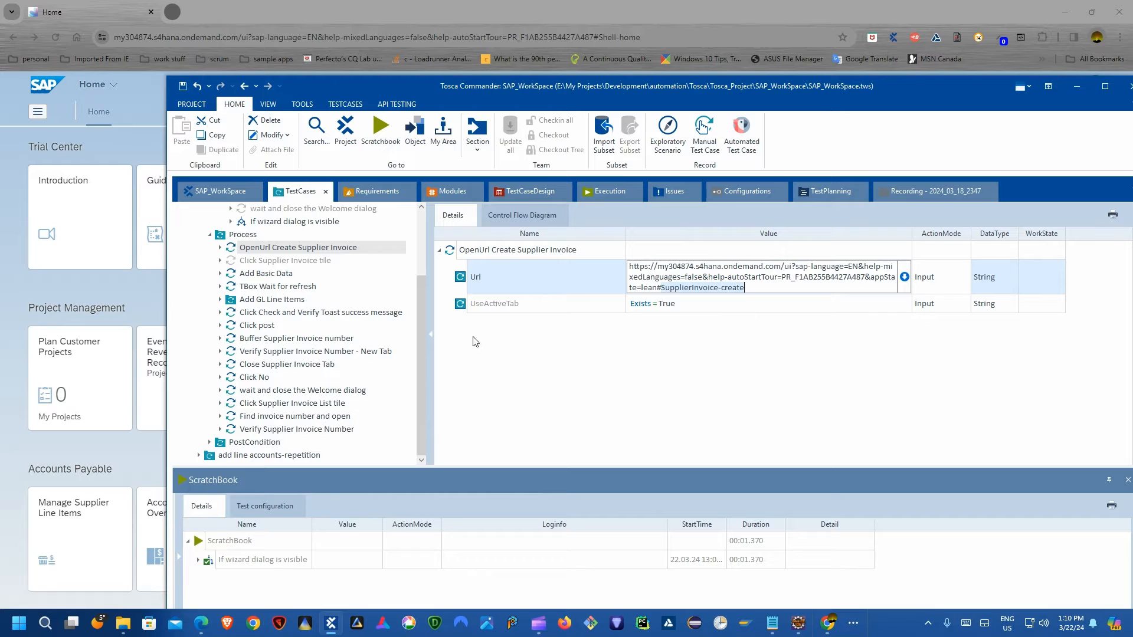
Inspect the disabled "Click Supplier Invoice tile" step and move the Tosca Commander window aside to uncover the SAP home tiles.
{"action": "left_click", "coordinate": [267, 273]}
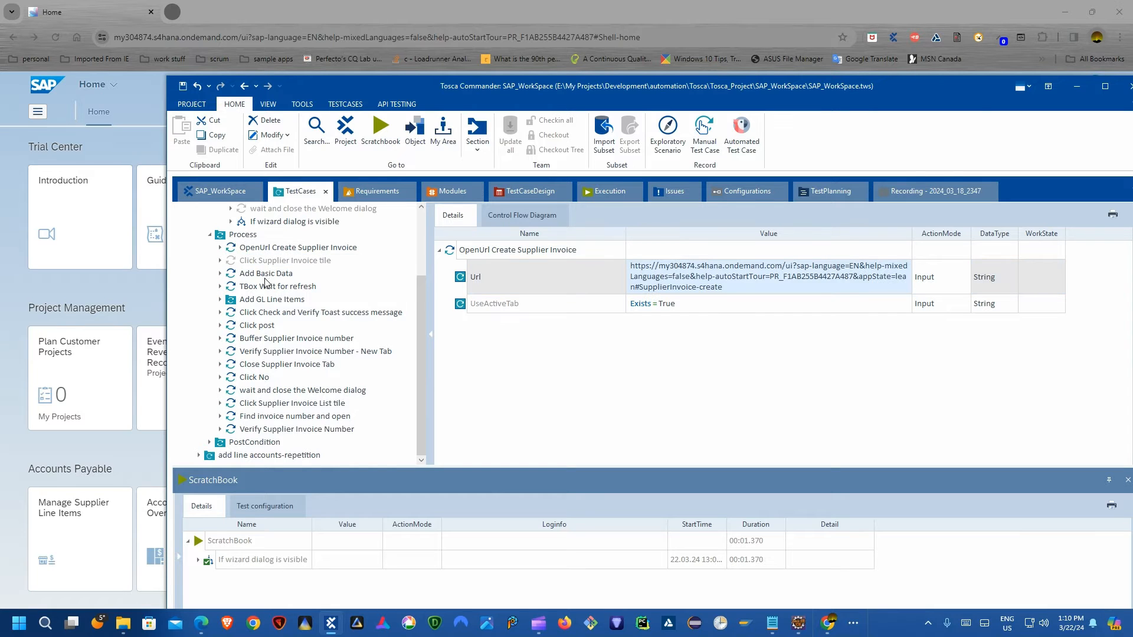
{"action": "left_click", "coordinate": [264, 266]}
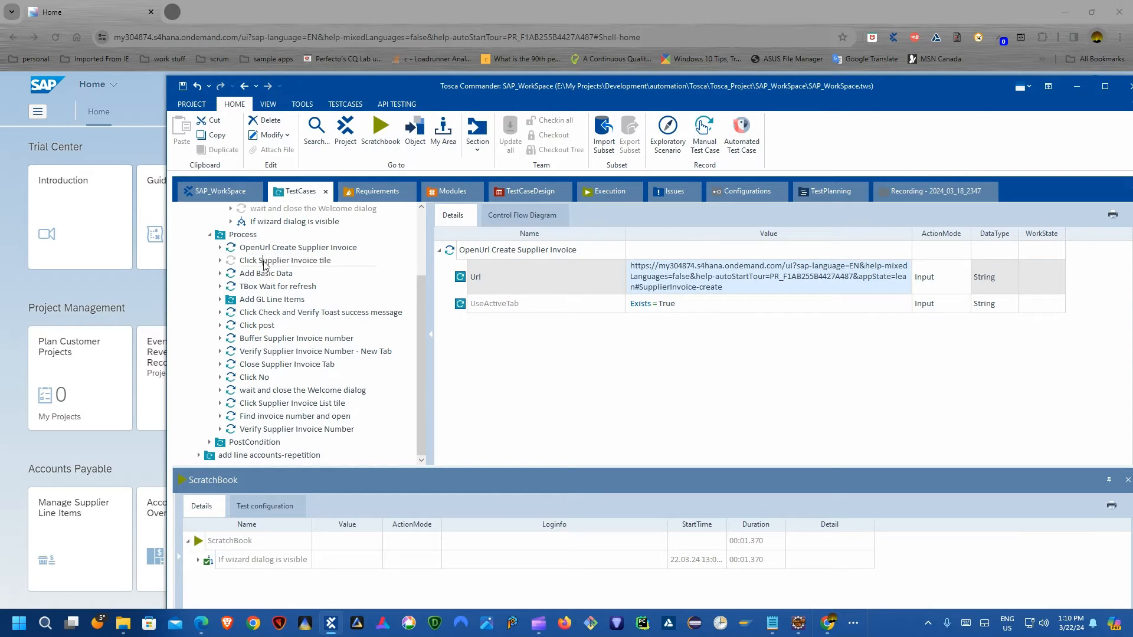
{"action": "left_click", "coordinate": [220, 261]}
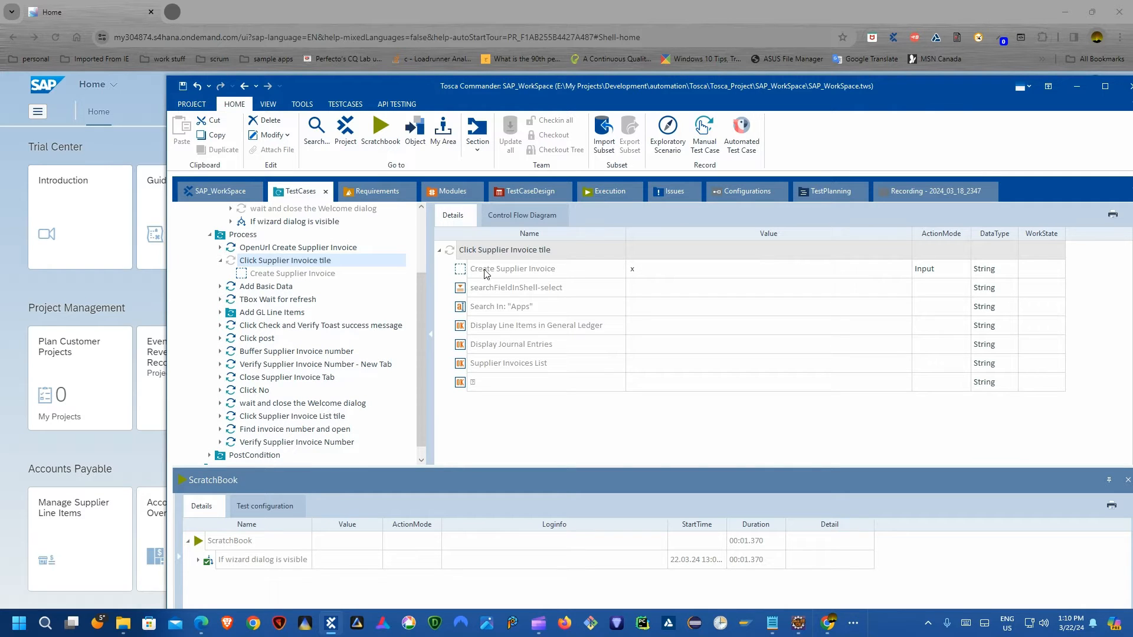
{"action": "left_click_drag", "start_coordinate": [475, 85], "coordinate": [688, 103]}
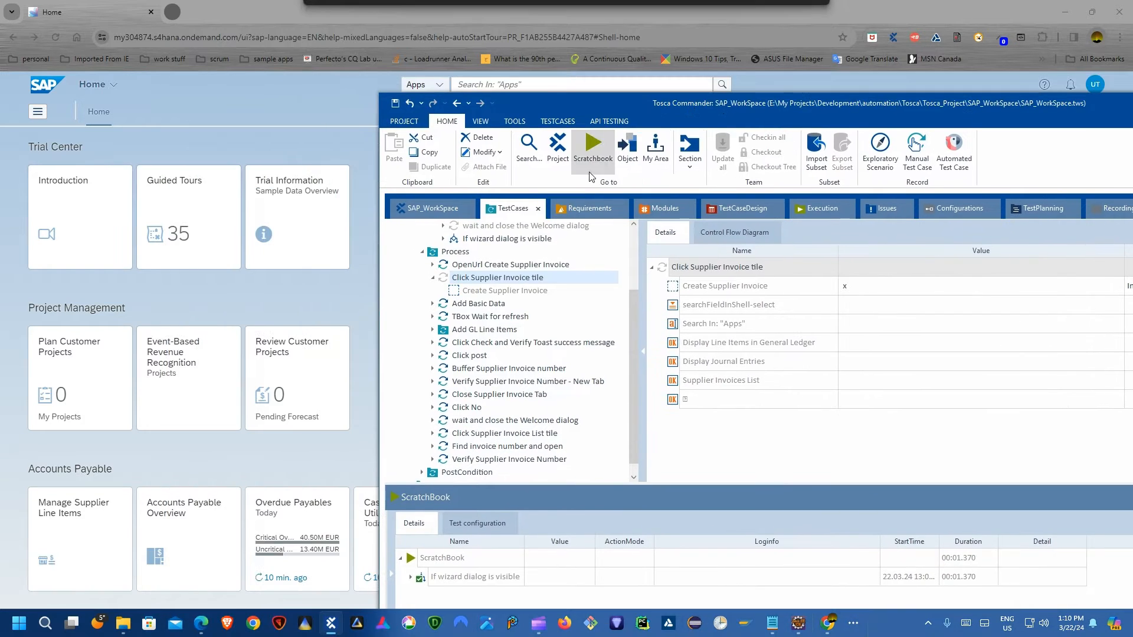
{"action": "left_click", "coordinate": [433, 277]}
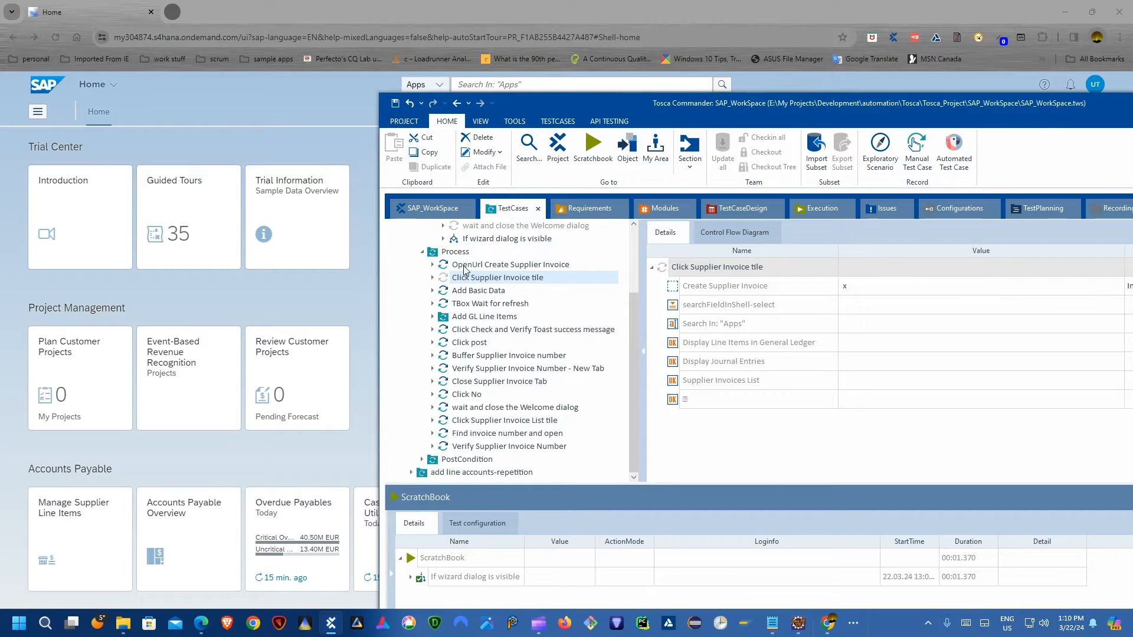
Expand the "OpenUrl Create Supplier Invoice" and "Click Supplier Invoice tile" steps, and inspect the UseActiveTab setting of the former.
{"action": "left_click", "coordinate": [445, 266]}
{"action": "left_click", "coordinate": [432, 278]}
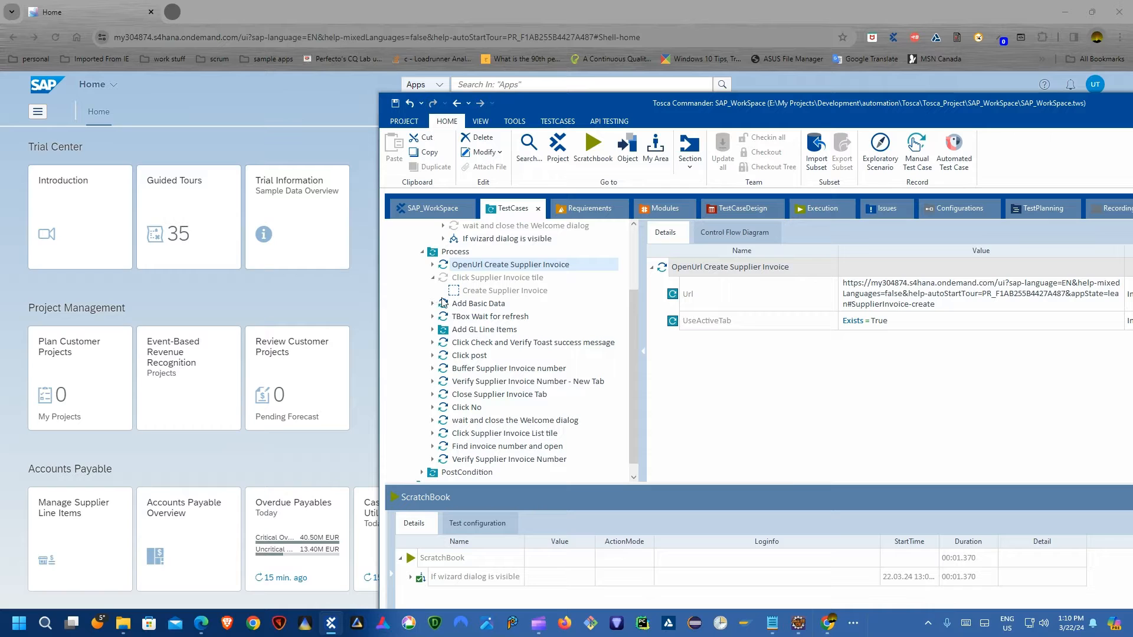
{"action": "left_click", "coordinate": [432, 265]}
{"action": "left_click_drag", "start_coordinate": [722, 104], "coordinate": [582, 88]}
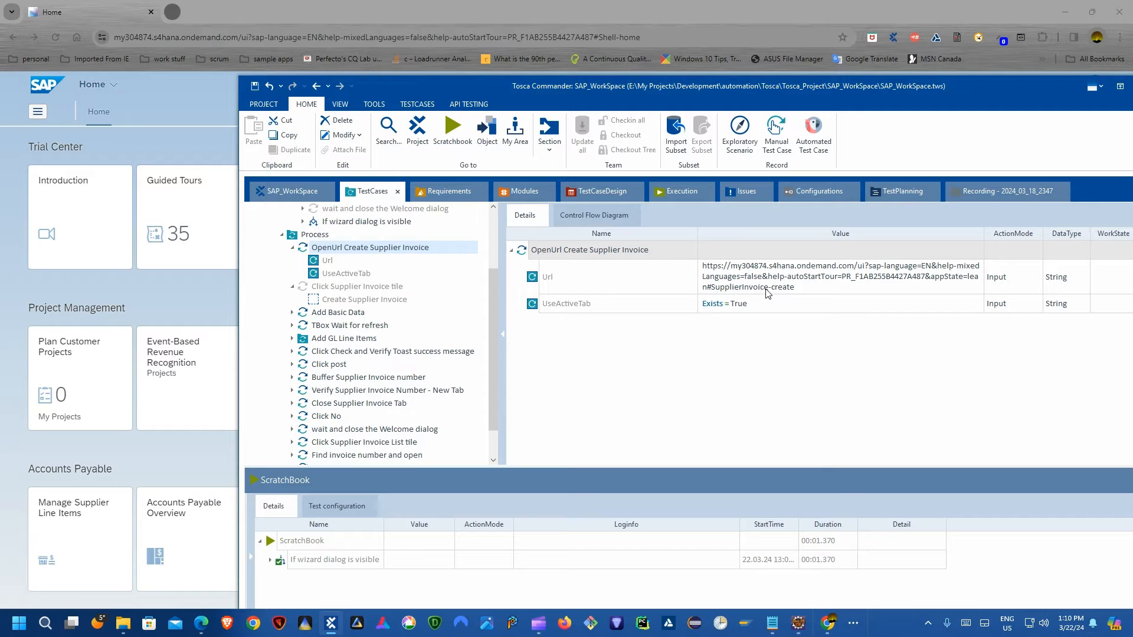
{"action": "left_click", "coordinate": [745, 308]}
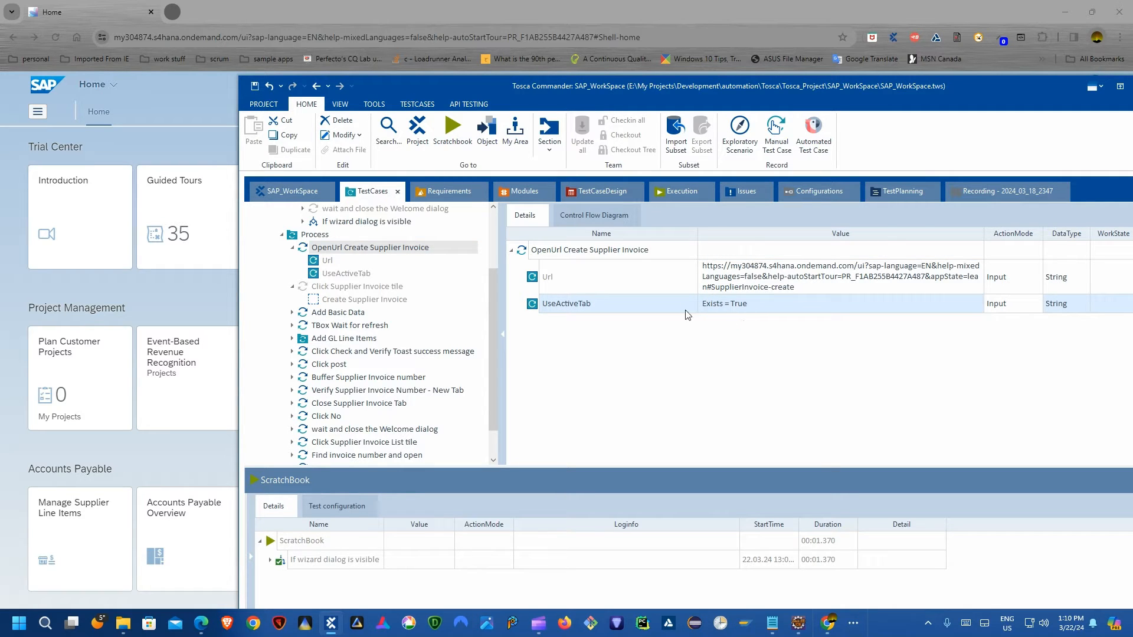
Compare the login folder's OpenUrl step with "OpenUrl Create Supplier Invoice", checking the Url and UseActiveTab values.
{"action": "scroll", "coordinate": [362, 247], "scroll_direction": "up", "scroll_amount": 1}
{"action": "left_click", "coordinate": [334, 236]}
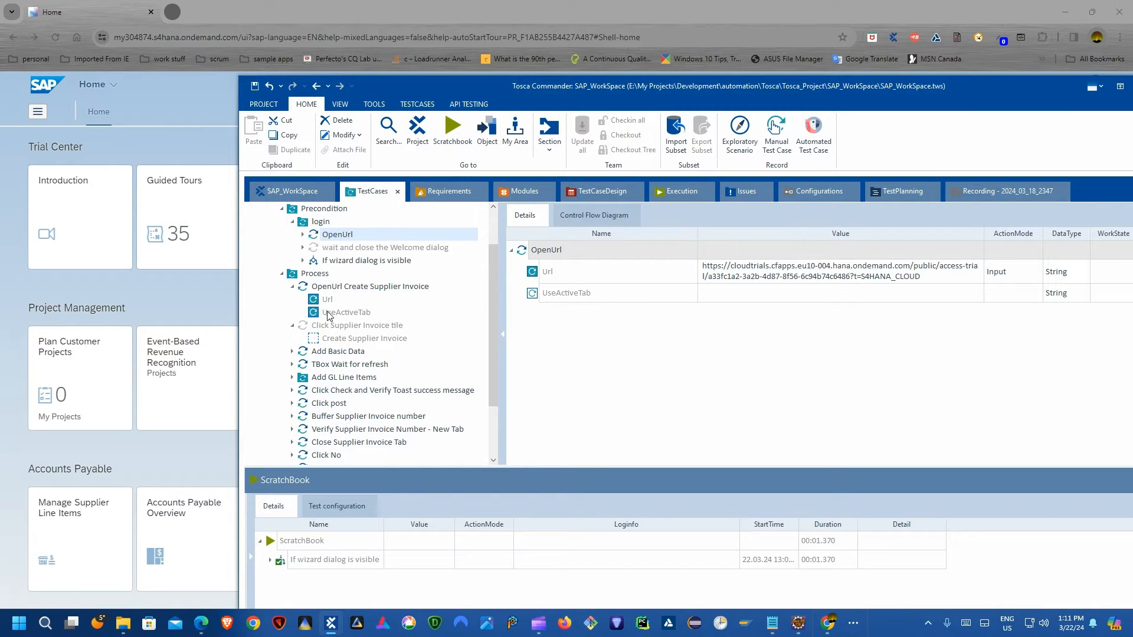
{"action": "left_click", "coordinate": [342, 288]}
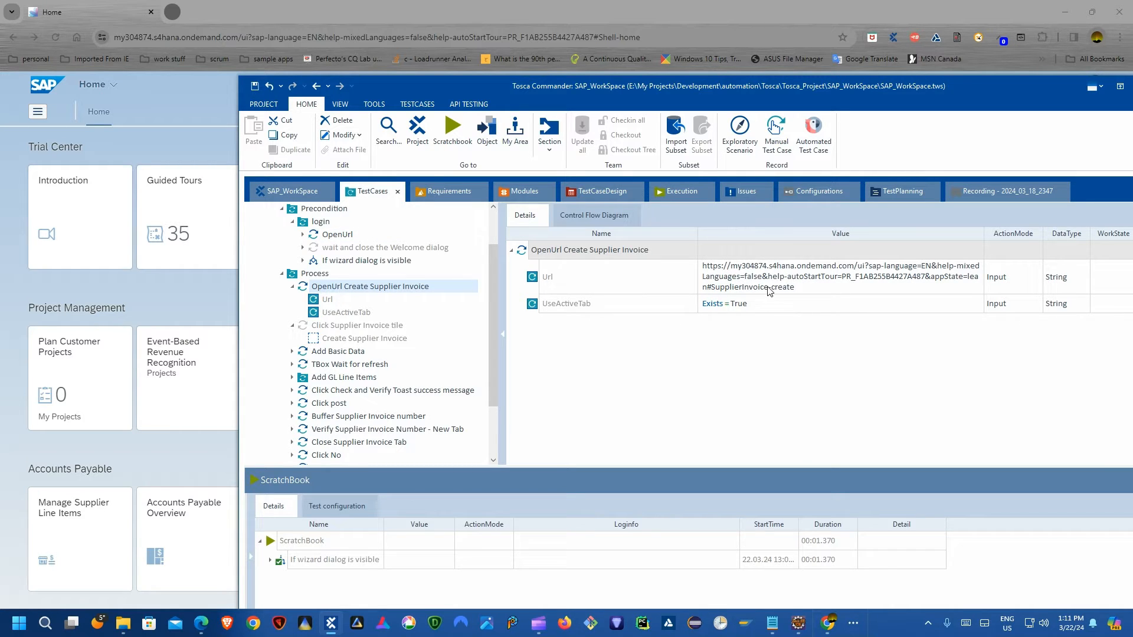
{"action": "left_click", "coordinate": [594, 306]}
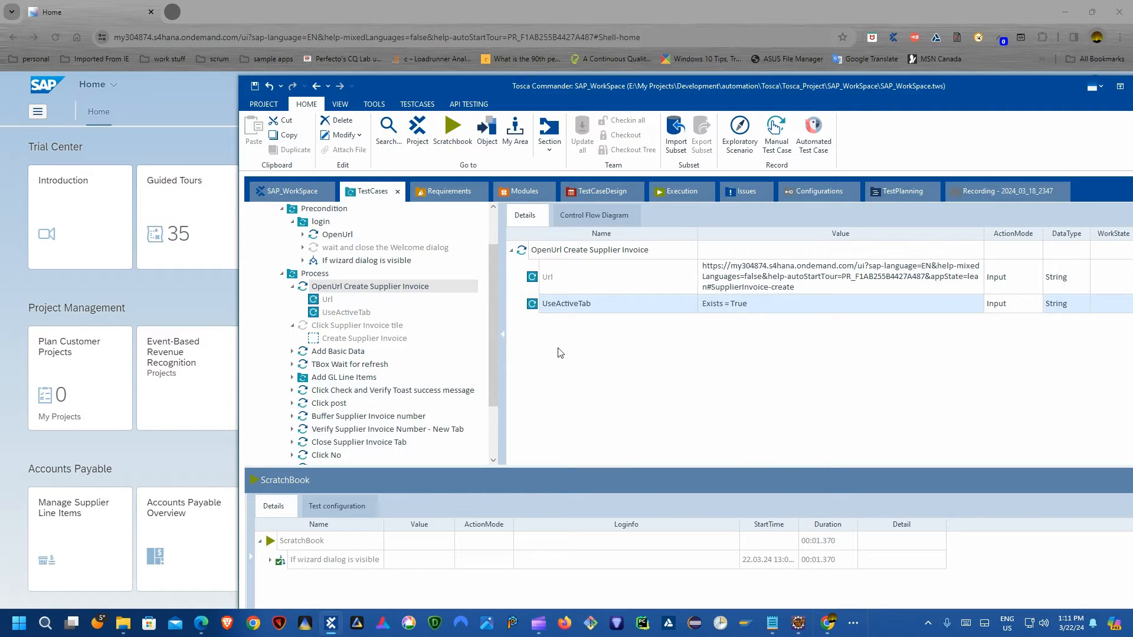
Run "OpenUrl Create Supplier Invoice" in ScratchBook, check the loaded page in the browser, and return to Tosca Commander.
{"action": "left_click", "coordinate": [293, 222]}
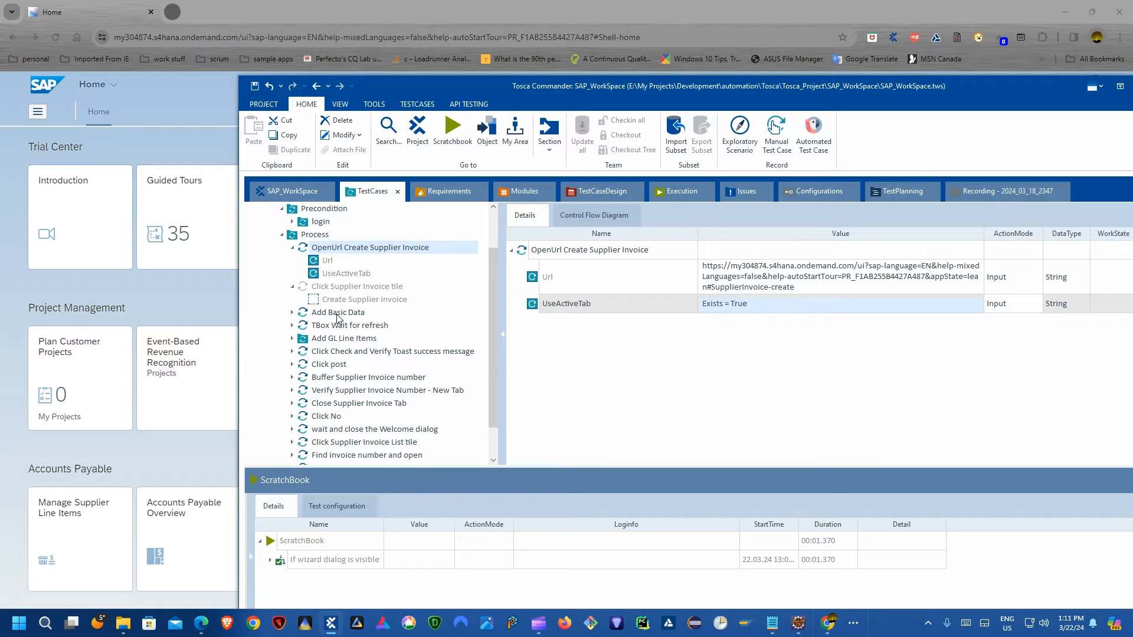
{"action": "right_click", "coordinate": [337, 249]}
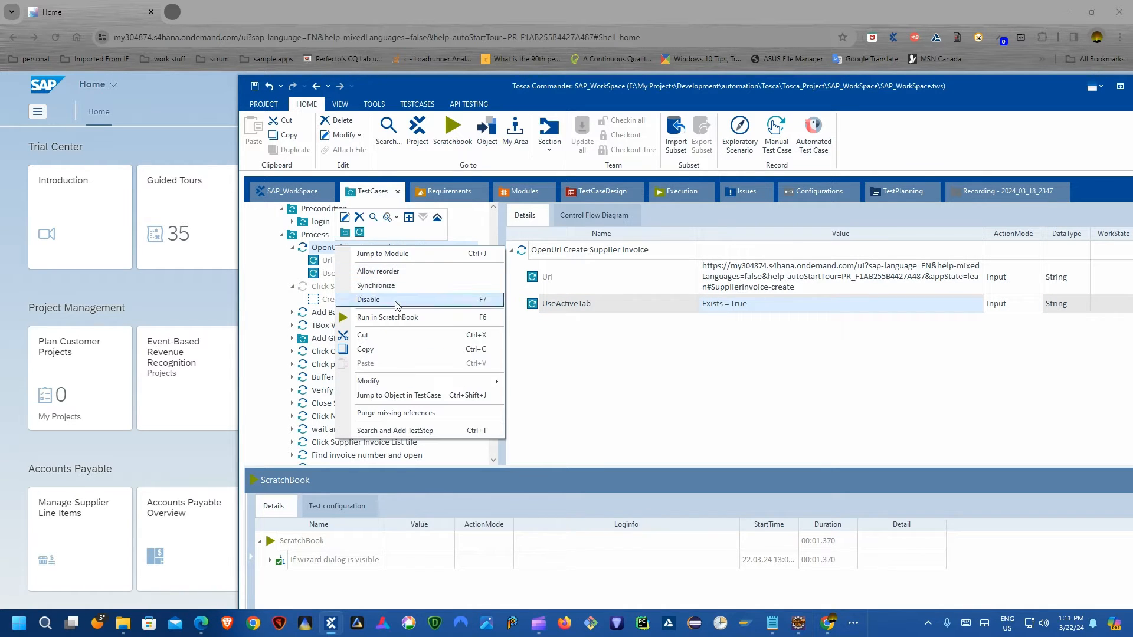
{"action": "left_click", "coordinate": [390, 319]}
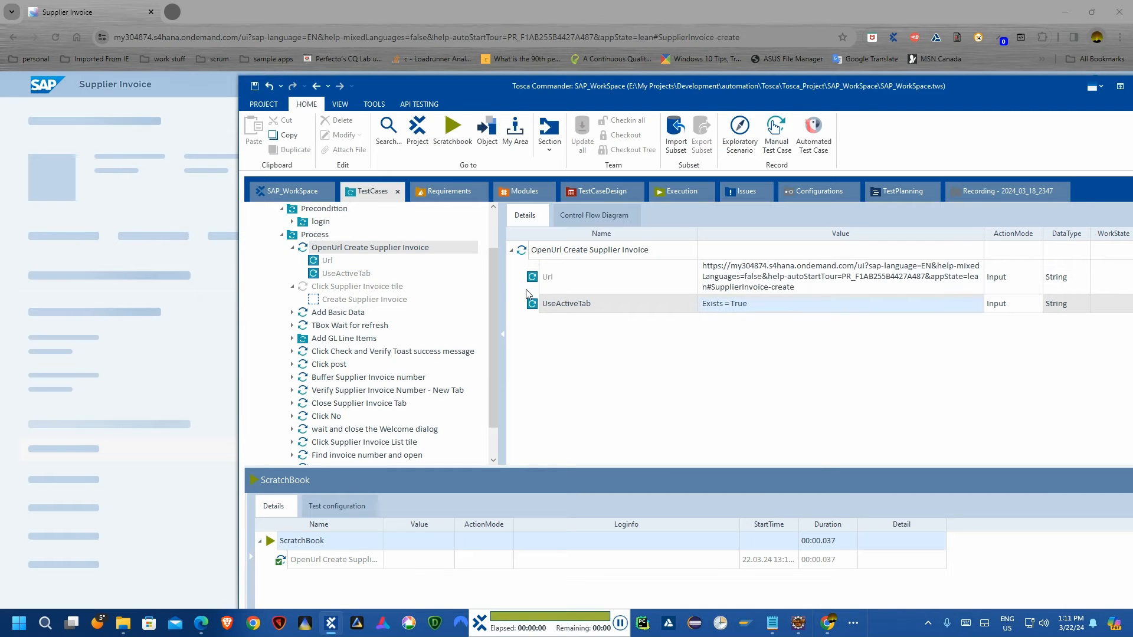
{"action": "left_click", "coordinate": [91, 2]}
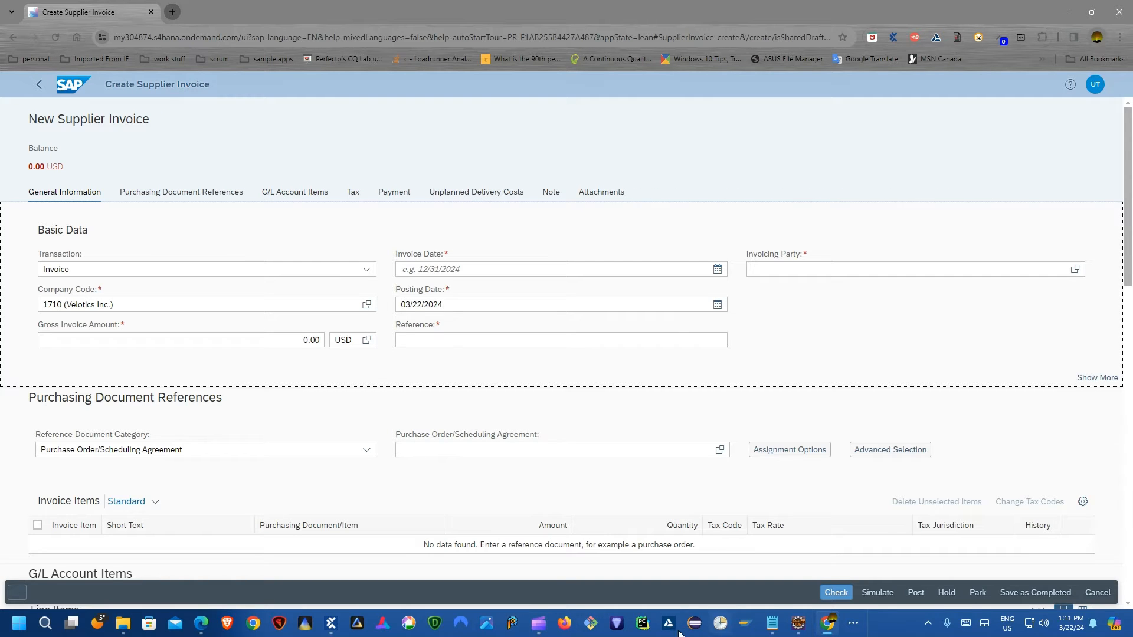
{"action": "left_click", "coordinate": [331, 624]}
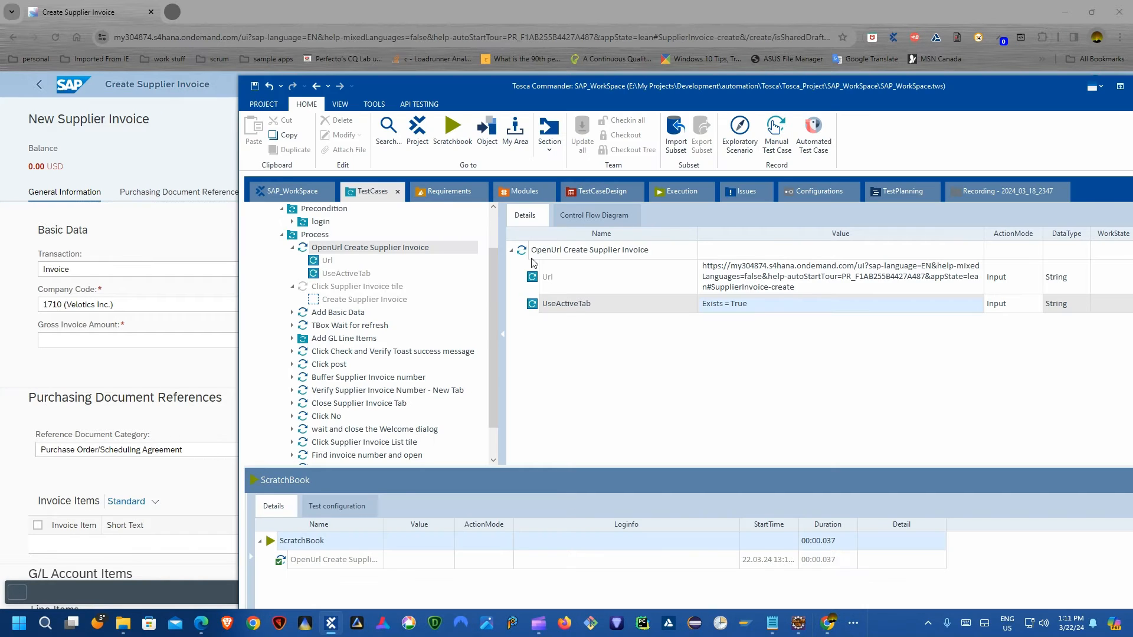
Select the "Click Supplier Invoice tile" step, take SAP back to its home page, and return to Tosca Commander.
{"action": "left_click", "coordinate": [518, 258]}
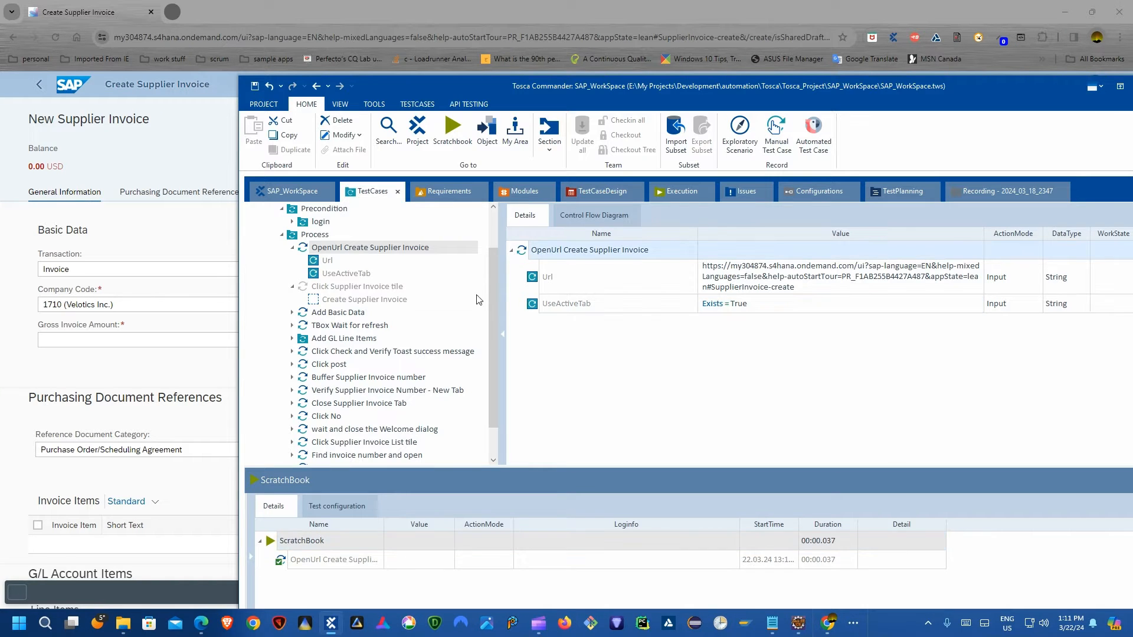
{"action": "left_click", "coordinate": [292, 248]}
{"action": "left_click", "coordinate": [325, 260]}
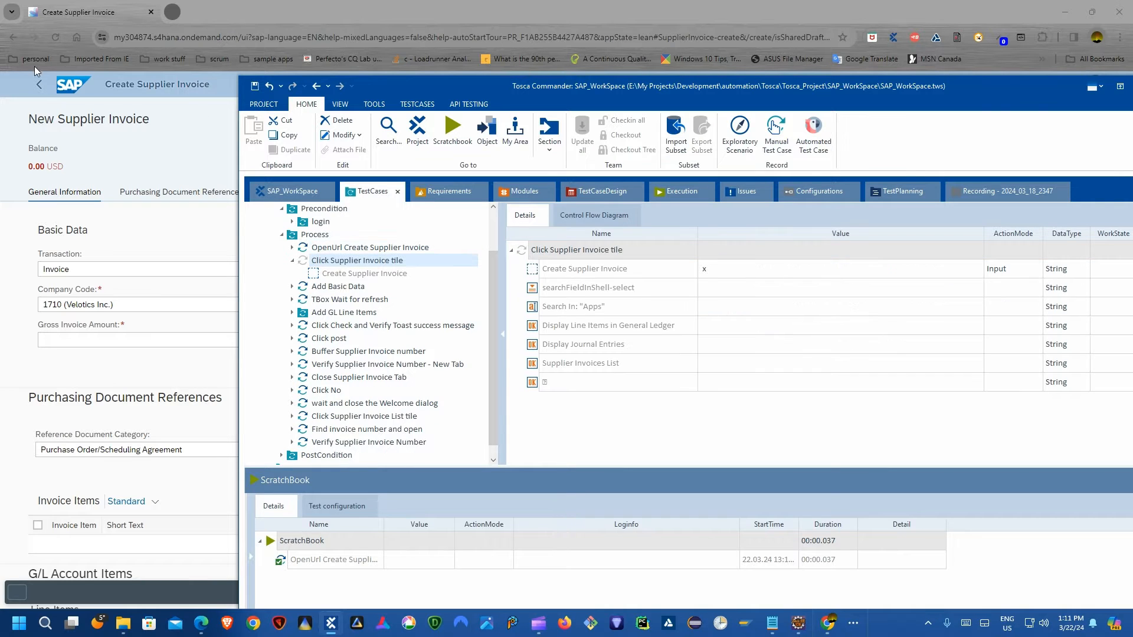
{"action": "left_click", "coordinate": [39, 85]}
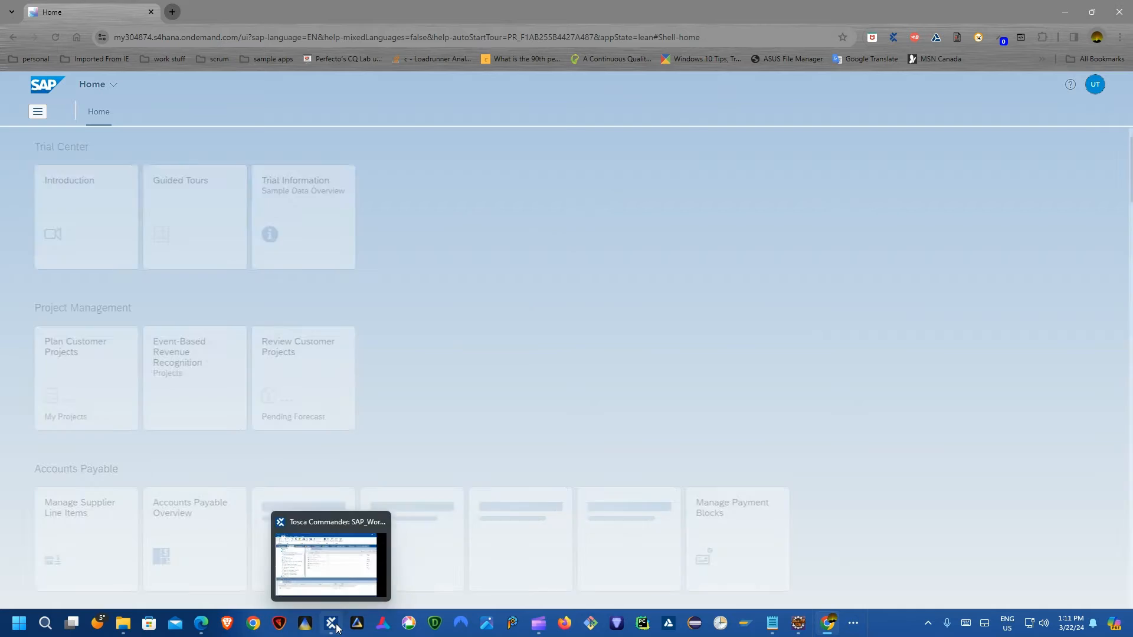
{"action": "left_click", "coordinate": [331, 623]}
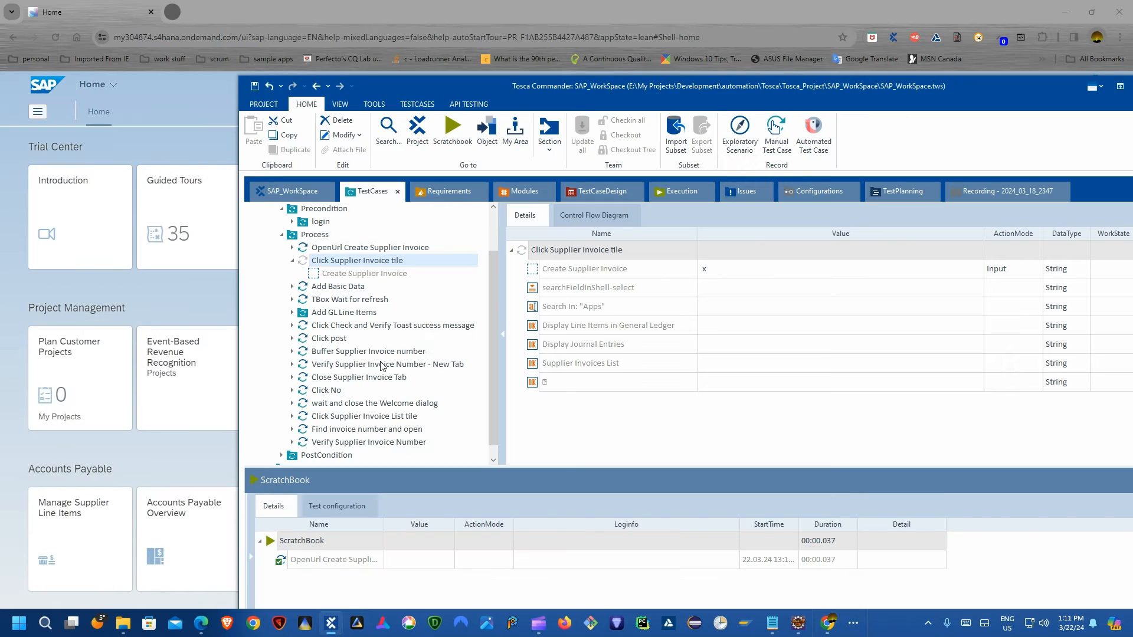
Enable the "Click Supplier Invoice tile" step, run it in ScratchBook, and return to Tosca Commander.
{"action": "right_click", "coordinate": [367, 258]}
{"action": "left_click", "coordinate": [406, 310]}
{"action": "right_click", "coordinate": [377, 270]}
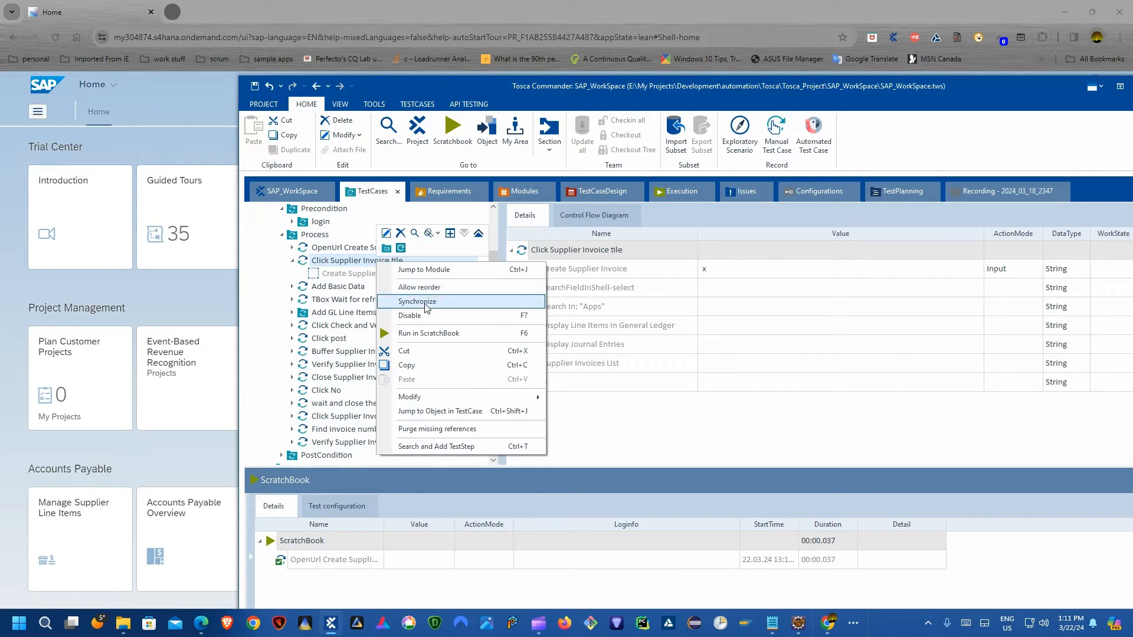
{"action": "left_click", "coordinate": [464, 321]}
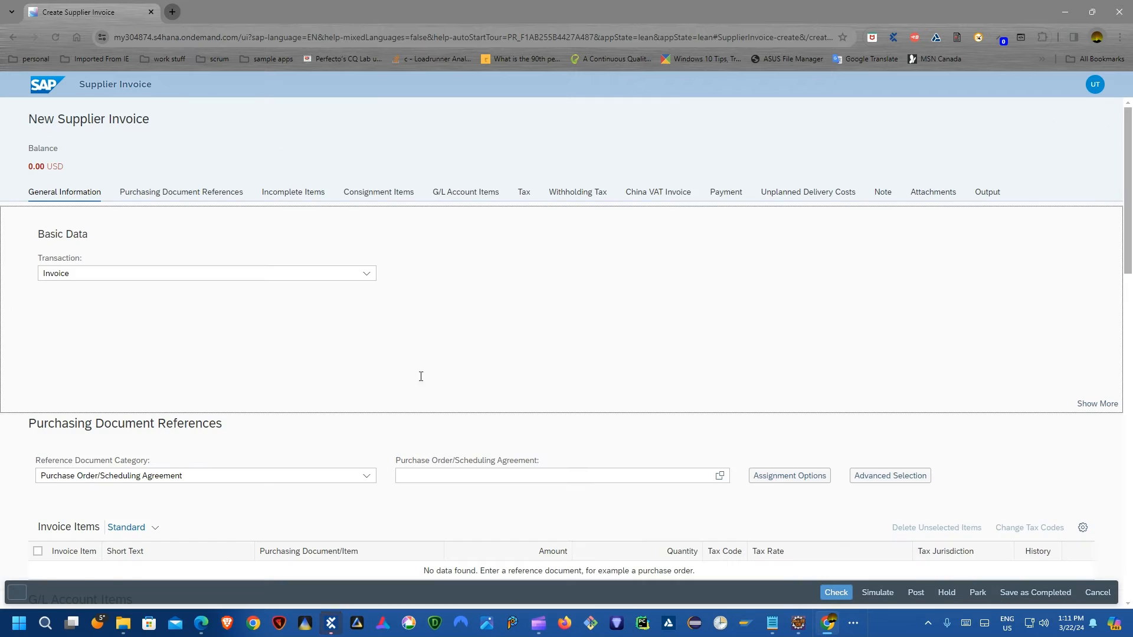
{"action": "left_click", "coordinate": [331, 624]}
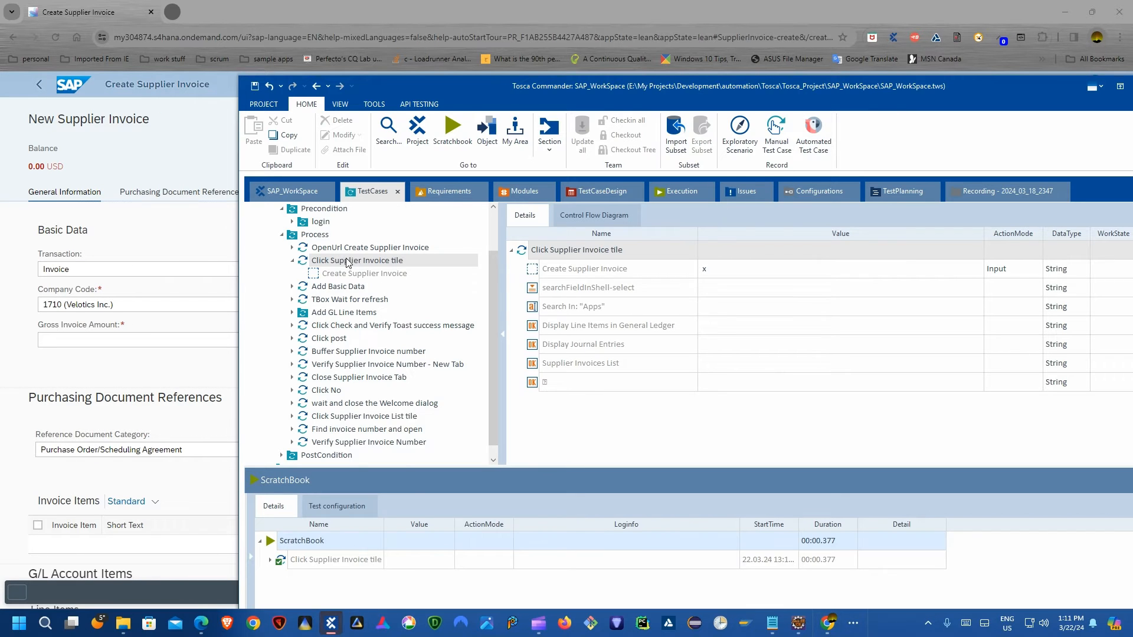
Disable the "Click Supplier Invoice tile" step again, accepting the default disable reason.
{"action": "right_click", "coordinate": [347, 262]}
{"action": "left_click", "coordinate": [383, 317]}
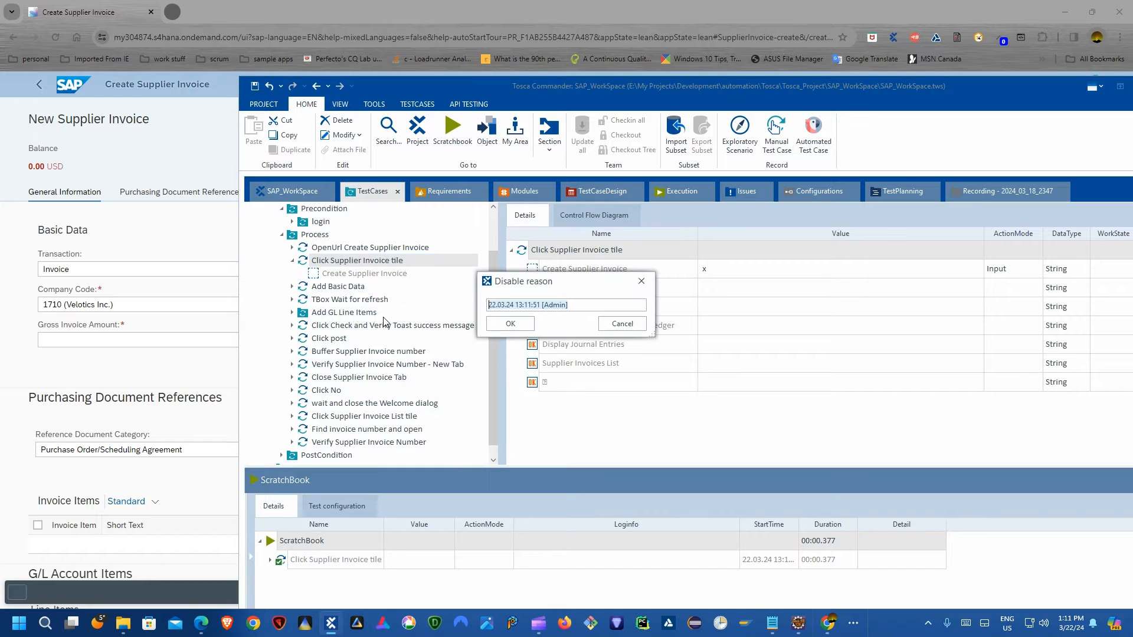
{"action": "left_click", "coordinate": [501, 319]}
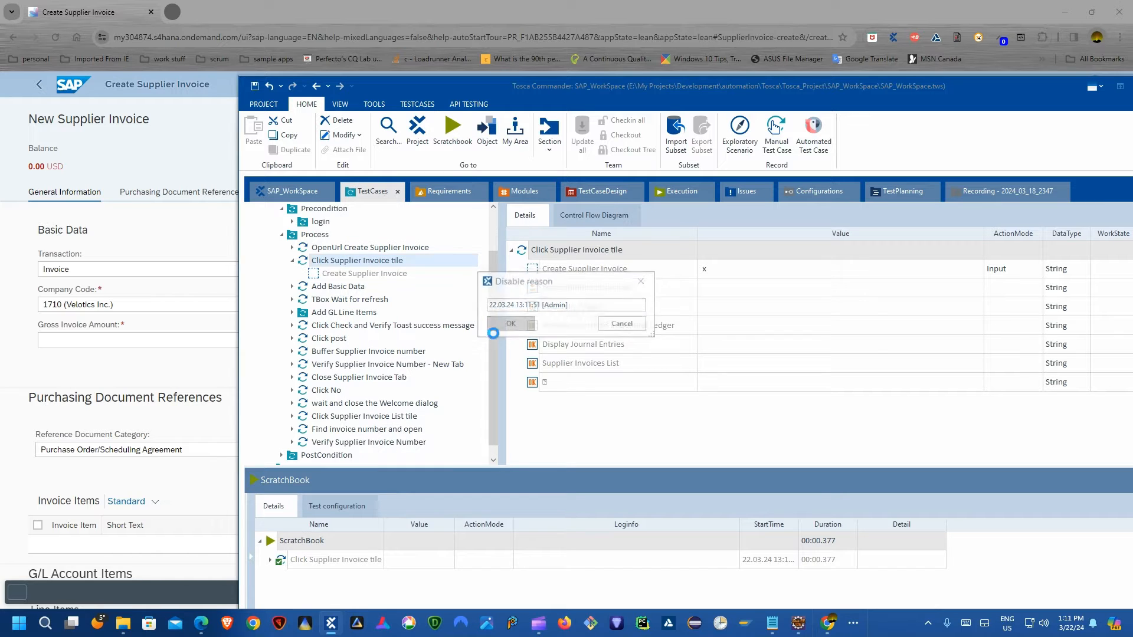
Expand the "Click Supplier Invoice tile" result in ScratchBook to review its Create Supplier Invoice entry, and reselect that test step.
{"action": "left_click", "coordinate": [270, 561]}
{"action": "left_click", "coordinate": [367, 578]}
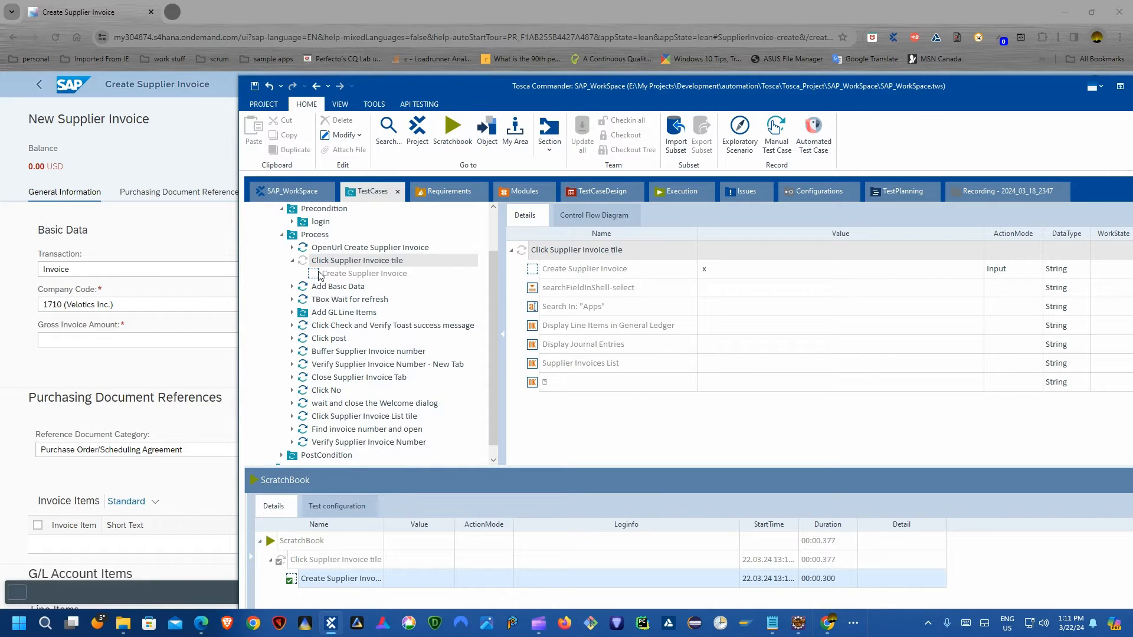
{"action": "left_click", "coordinate": [336, 288]}
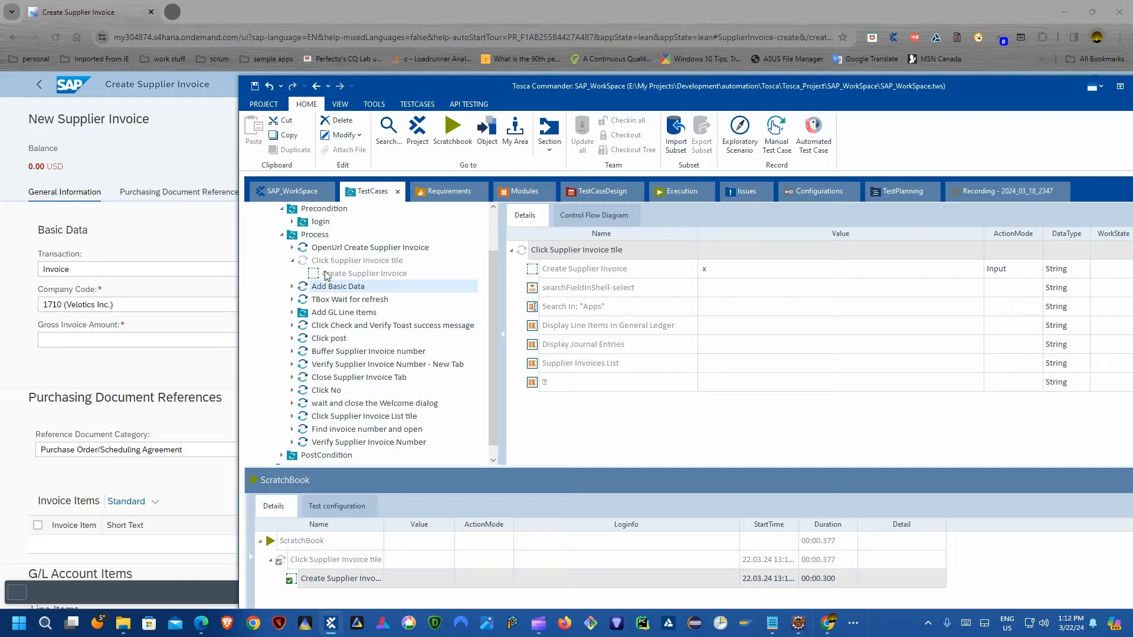
{"action": "left_click", "coordinate": [300, 262]}
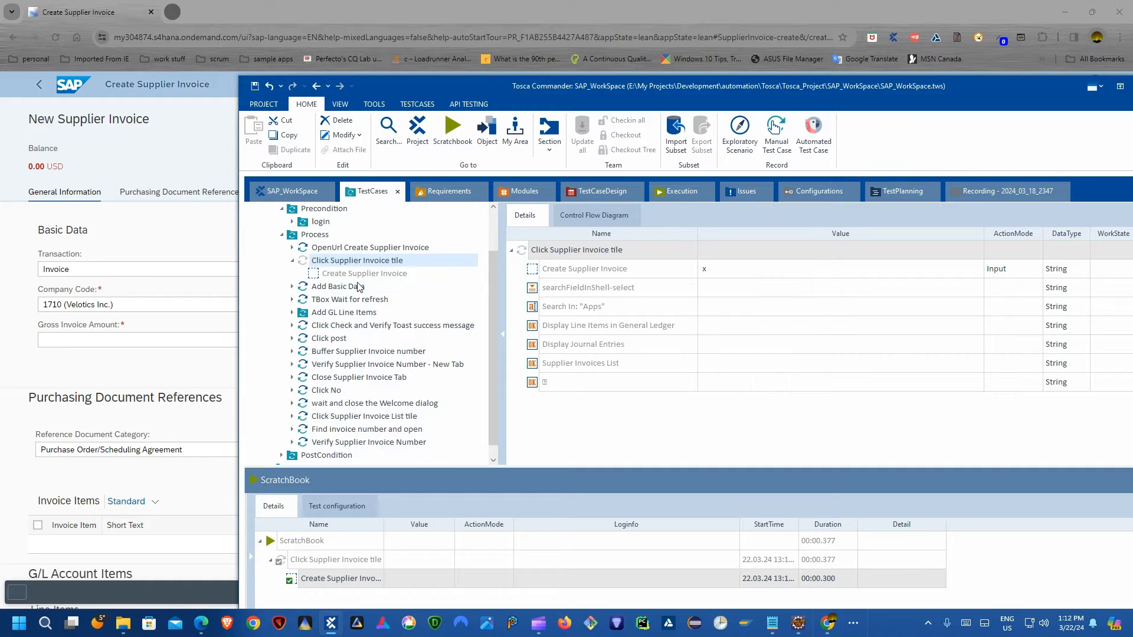
Show the "Add Basic Data" step's values and reposition the Tosca Commander window to compare them with the SAP invoice form.
{"action": "left_click", "coordinate": [350, 287]}
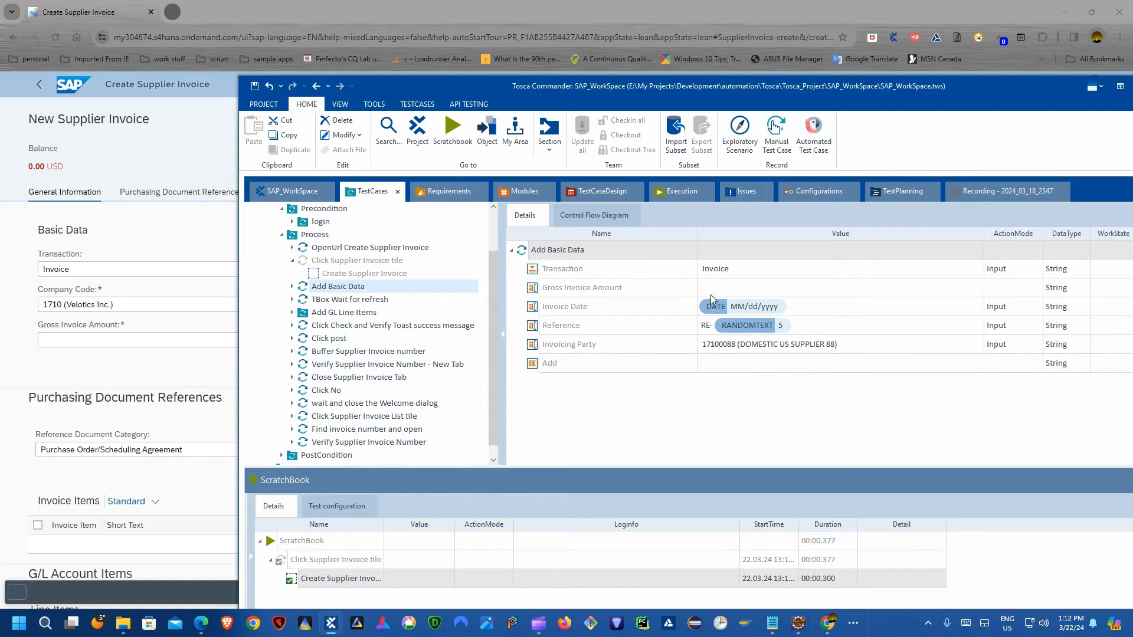
{"action": "left_click_drag", "start_coordinate": [659, 90], "coordinate": [781, 91]}
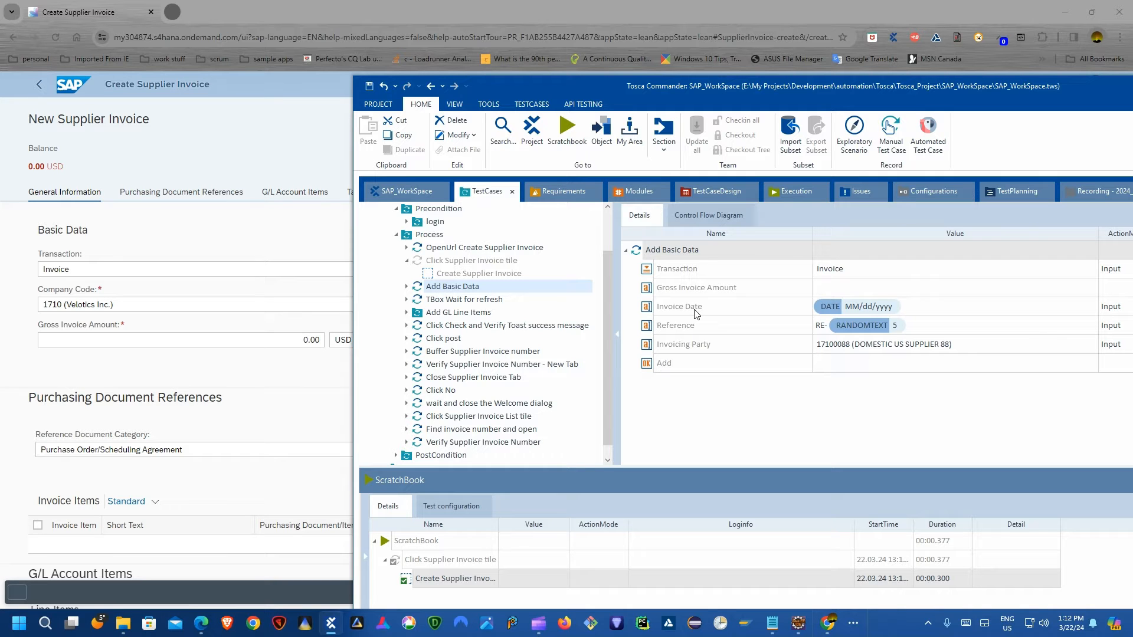
{"action": "left_click_drag", "start_coordinate": [762, 94], "coordinate": [560, 287]}
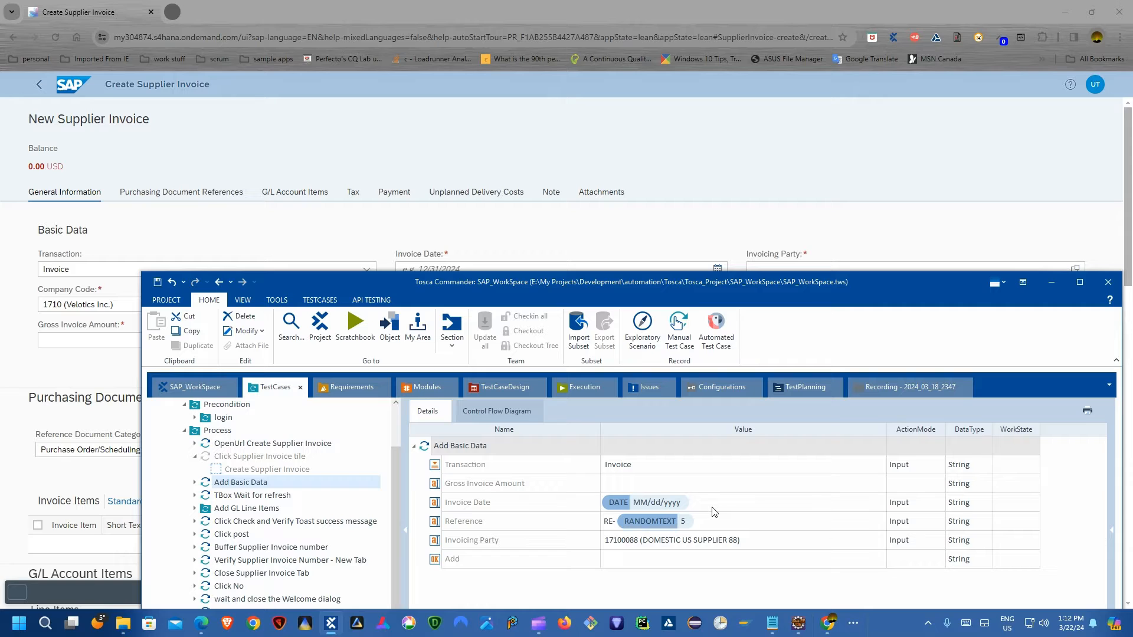
{"action": "left_click_drag", "start_coordinate": [702, 289], "coordinate": [701, 267]}
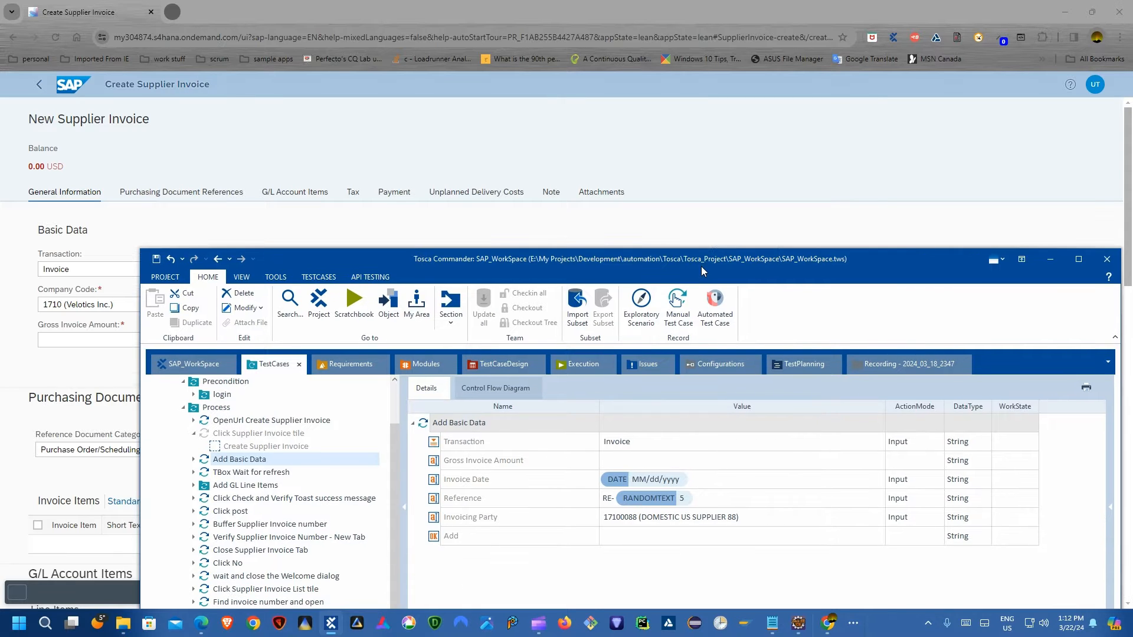
Inspect the Invoice Date value's date expression and format in "Add Basic Data", comparing it with the date field in SAP.
{"action": "left_click", "coordinate": [722, 484]}
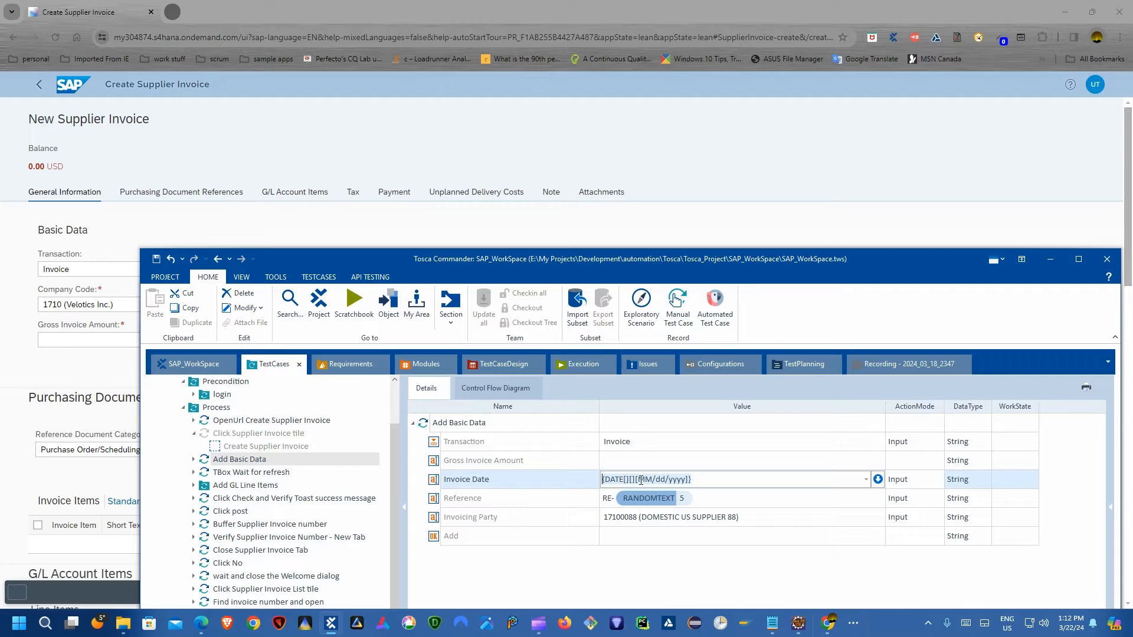
{"action": "left_click_drag", "start_coordinate": [638, 480], "coordinate": [677, 481]}
{"action": "left_click_drag", "start_coordinate": [625, 262], "coordinate": [559, 326]}
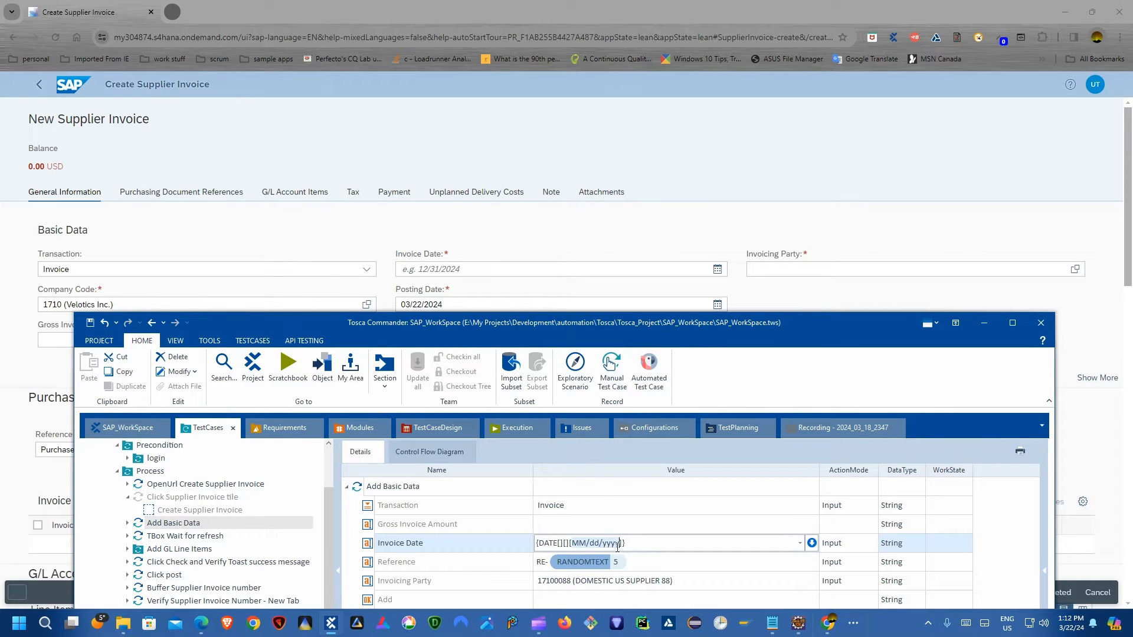
{"action": "left_click_drag", "start_coordinate": [581, 328], "coordinate": [635, 143]}
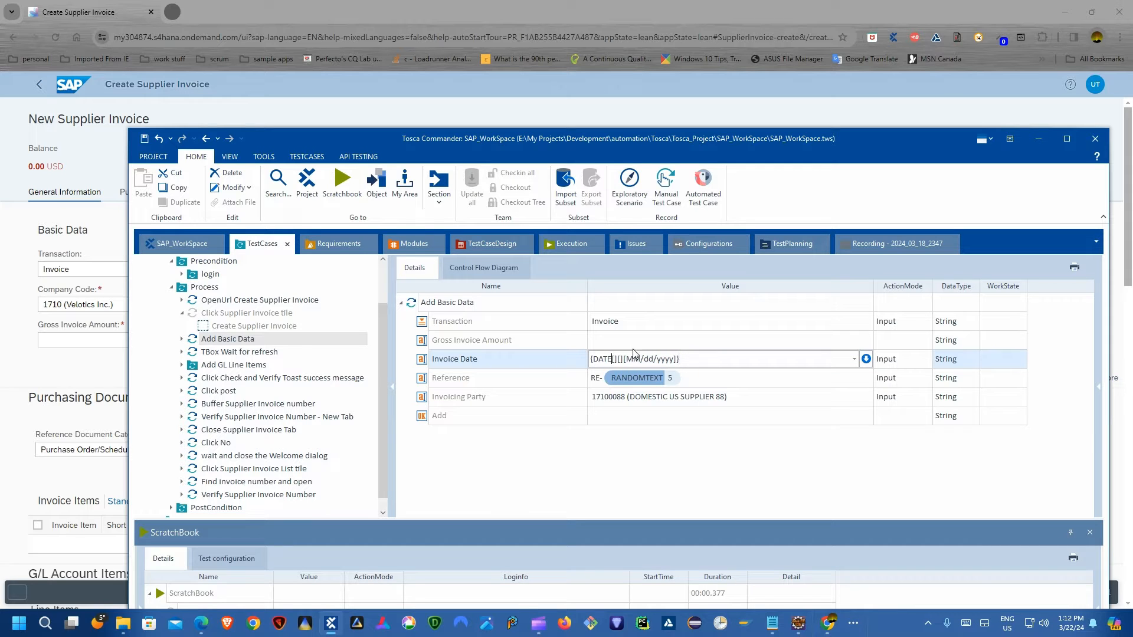
Inspect the random-text expression in the Reference value and the Invoicing Party value of "Add Basic Data".
{"action": "left_click", "coordinate": [730, 380]}
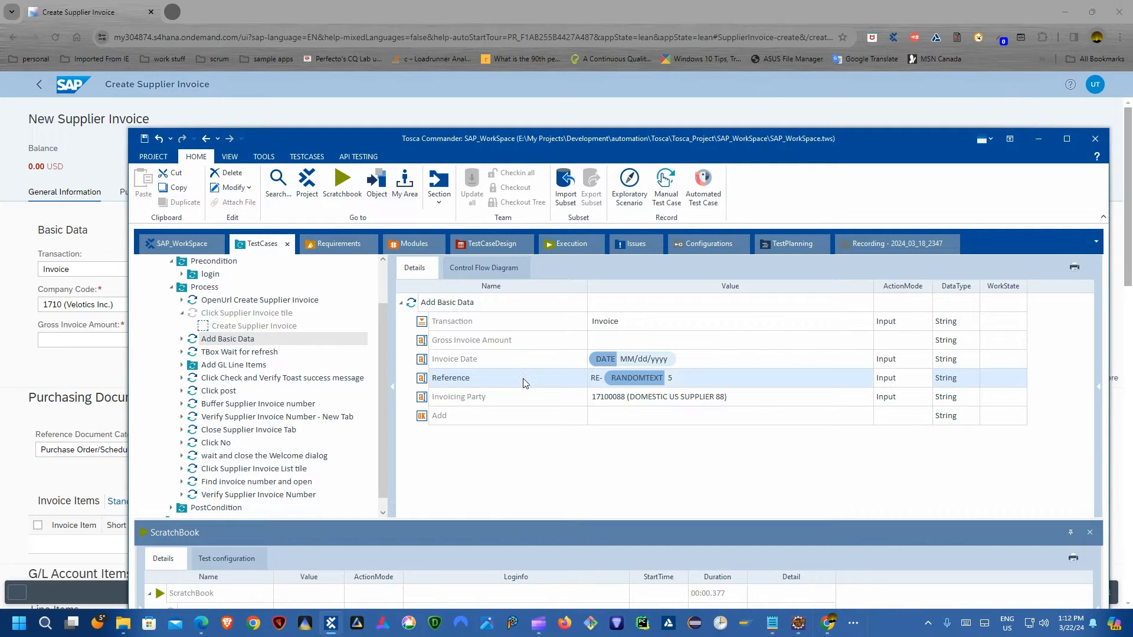
{"action": "left_click", "coordinate": [533, 418]}
{"action": "left_click", "coordinate": [678, 385]}
{"action": "left_click", "coordinate": [658, 380]}
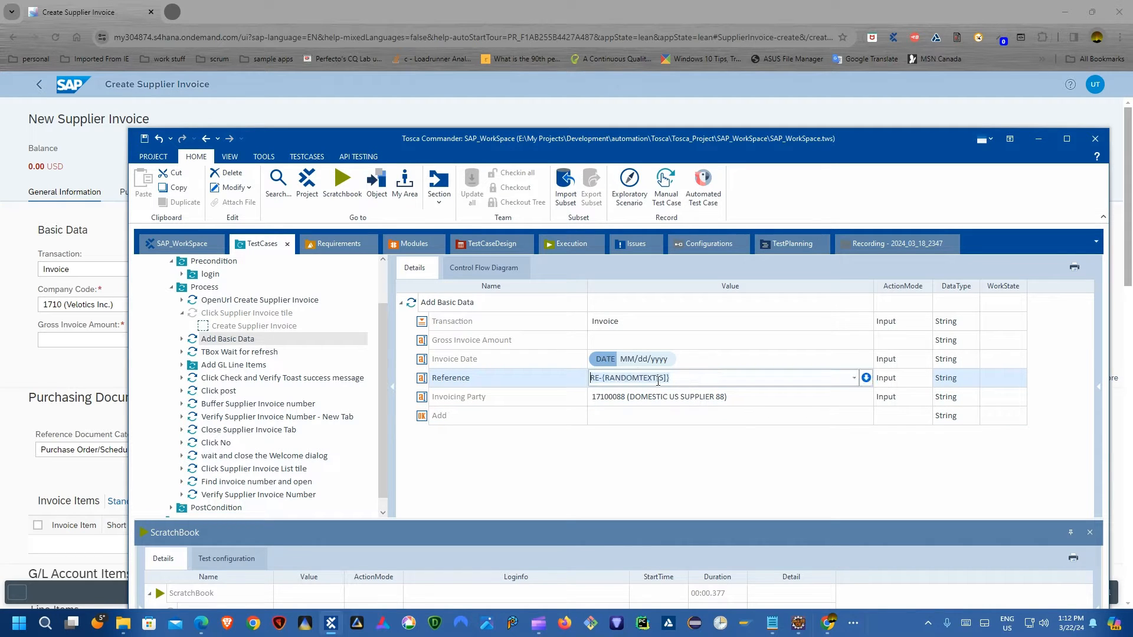
{"action": "left_click", "coordinate": [599, 378]}
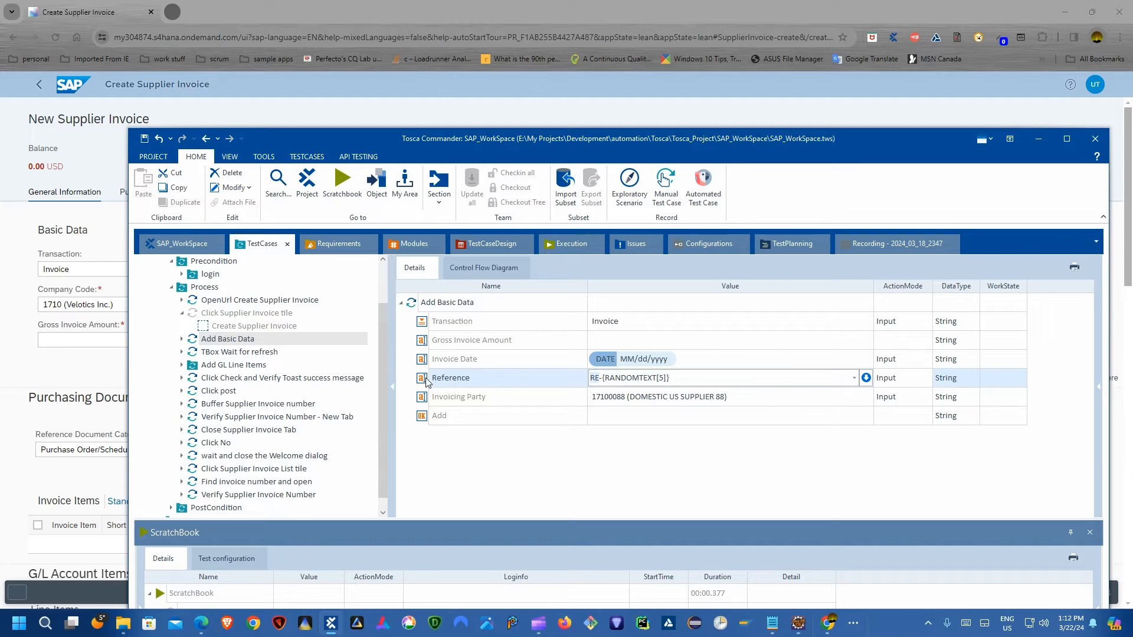
{"action": "left_click", "coordinate": [561, 400]}
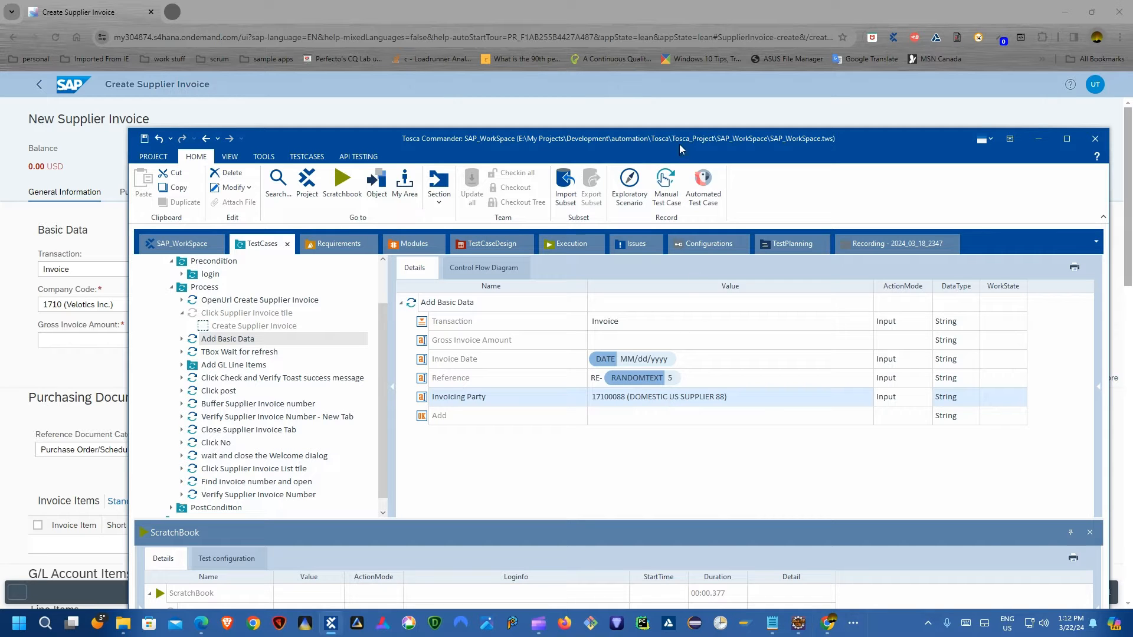
Run "Add Basic Data" in ScratchBook to fill the SAP invoice form, and return to Tosca Commander.
{"action": "left_click_drag", "start_coordinate": [678, 144], "coordinate": [665, 96]}
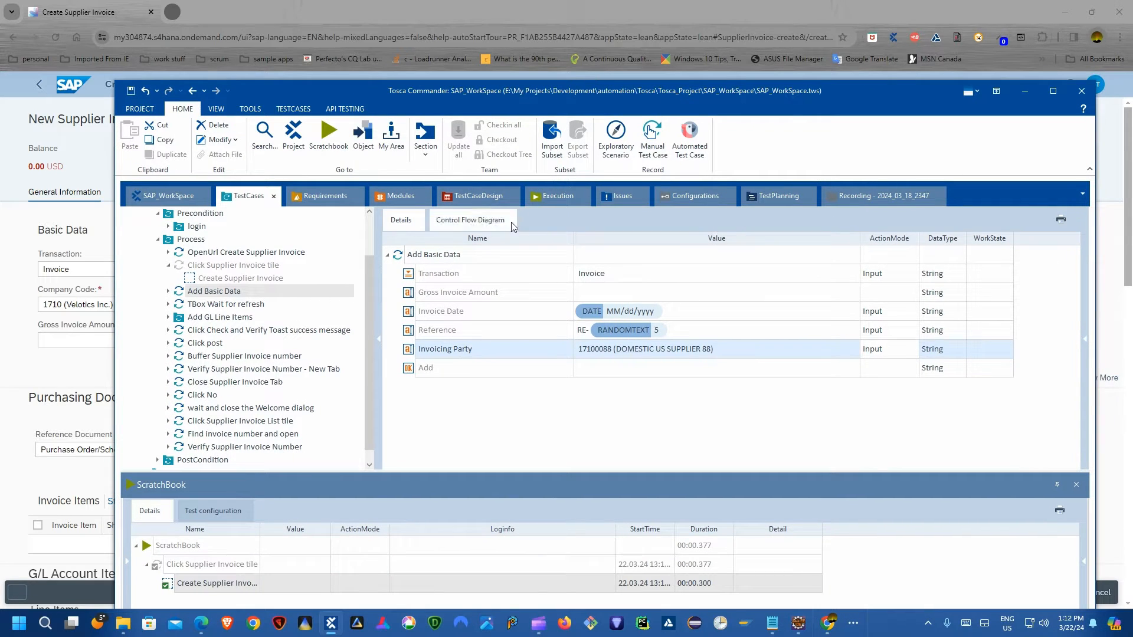
{"action": "right_click", "coordinate": [440, 256]}
{"action": "left_click", "coordinate": [504, 324]}
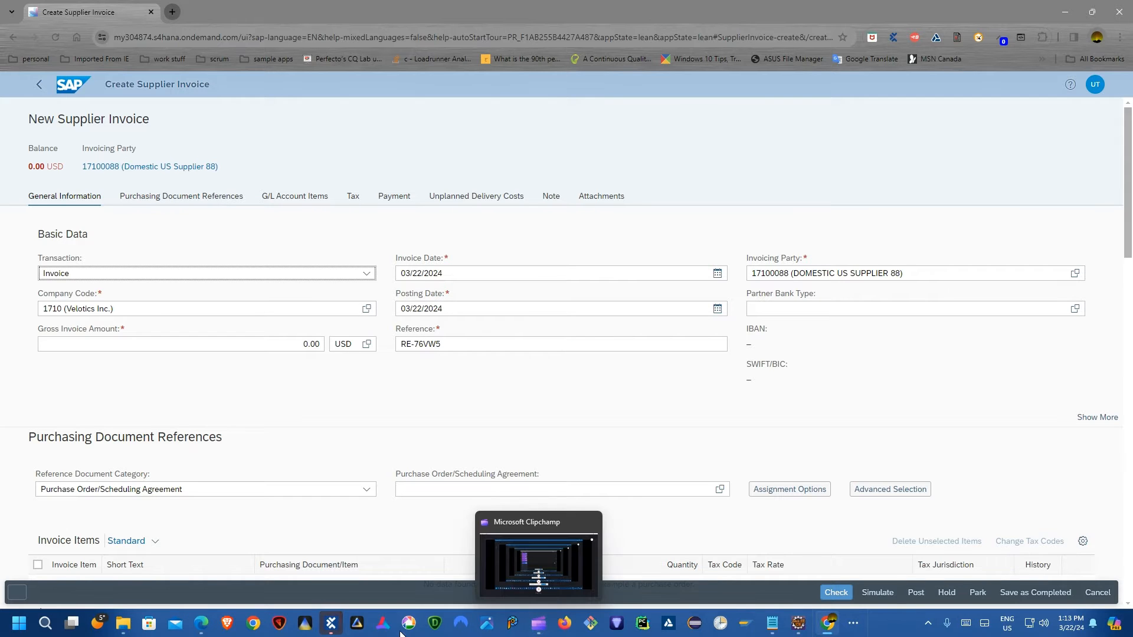
{"action": "left_click", "coordinate": [336, 625]}
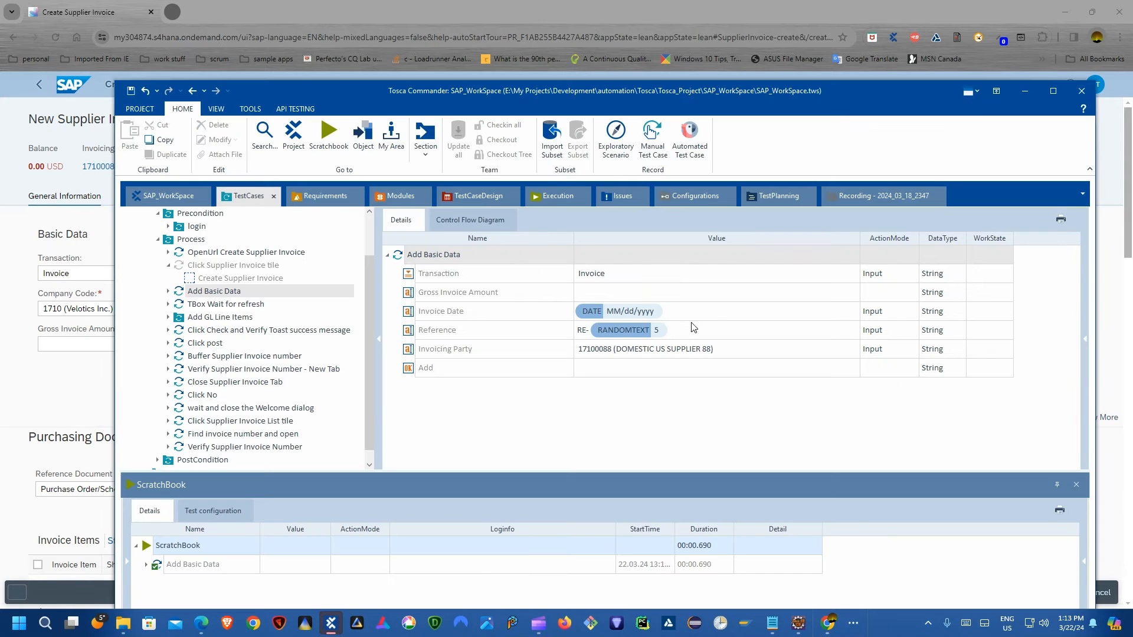
Review the "TBox Wait for refresh" step's duration, check the filled invoice form in the browser, and return to Tosca Commander.
{"action": "left_click_drag", "start_coordinate": [621, 91], "coordinate": [675, 89]}
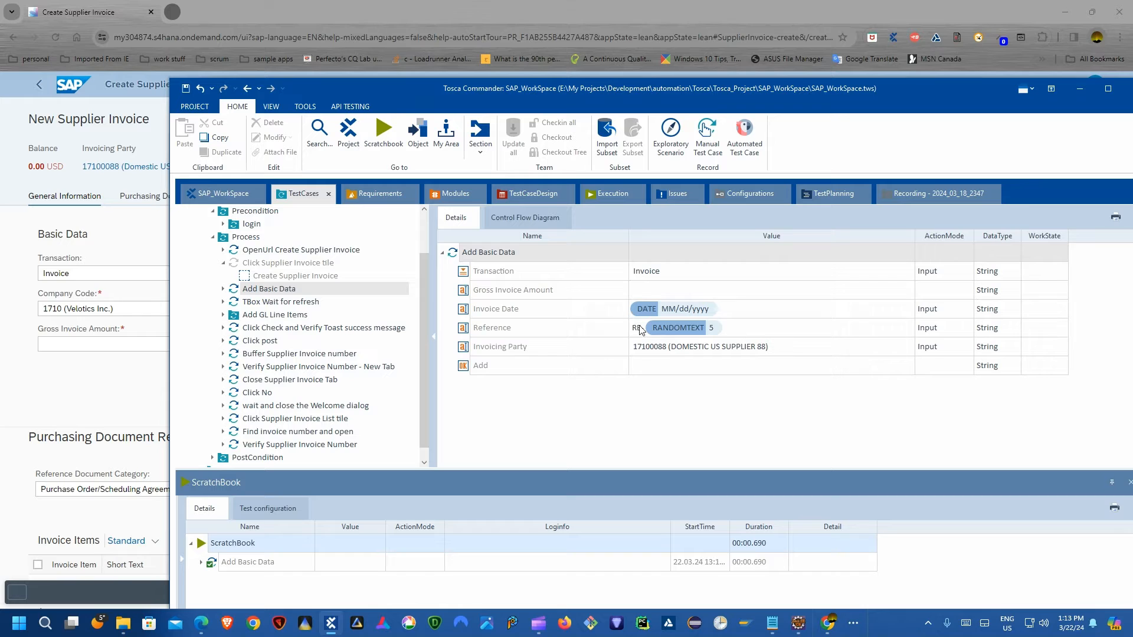
{"action": "left_click", "coordinate": [298, 303]}
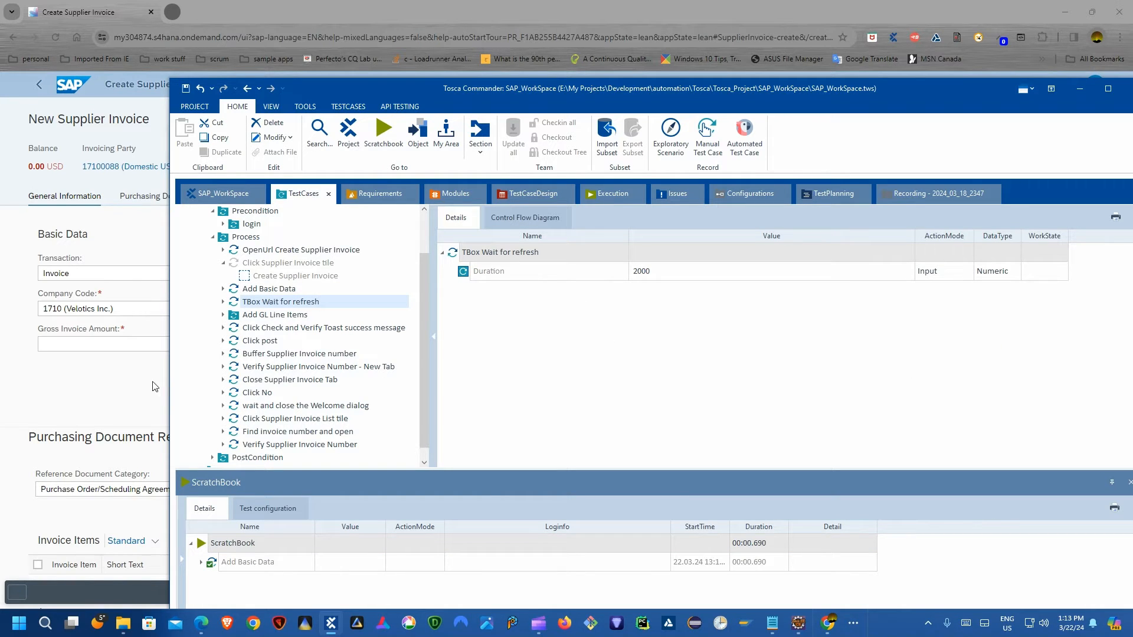
{"action": "left_click", "coordinate": [21, 375]}
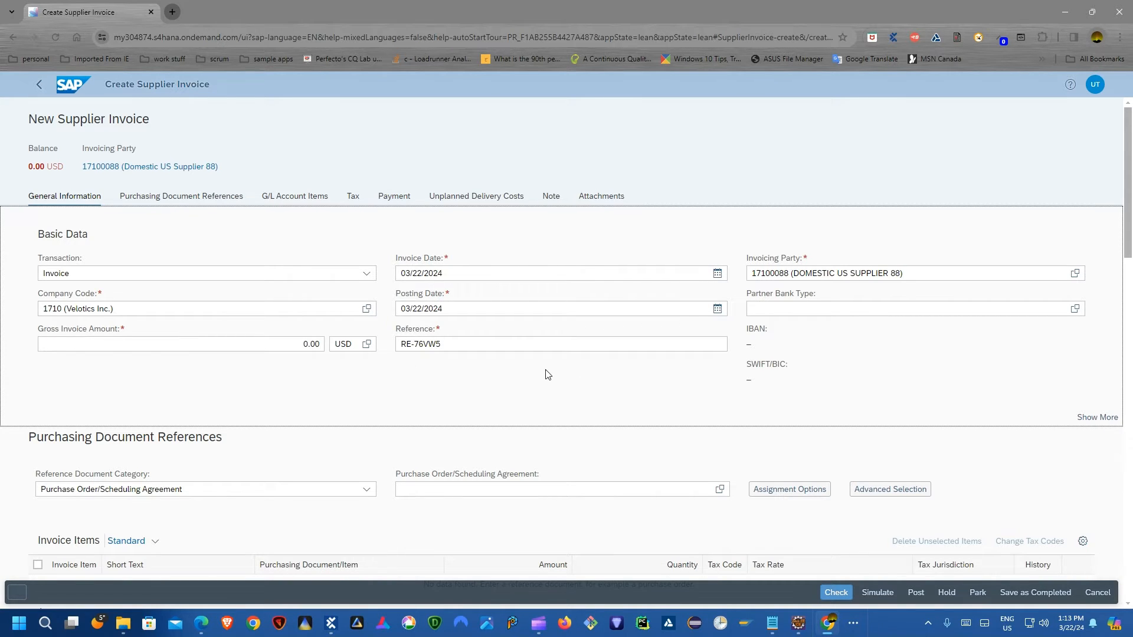
{"action": "left_click", "coordinate": [331, 622]}
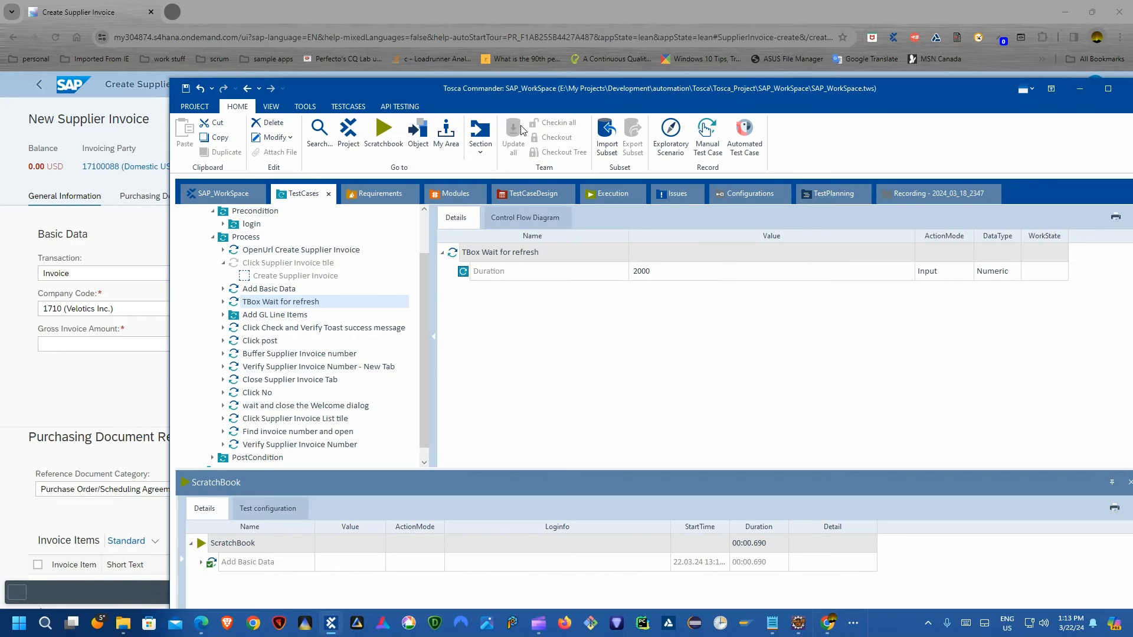
Copy the "Add Basic Data" step into the Process folder and place the duplicate before "TBox Wait for refresh".
{"action": "left_click_drag", "start_coordinate": [533, 98], "coordinate": [675, 108]}
{"action": "left_click", "coordinate": [346, 279]}
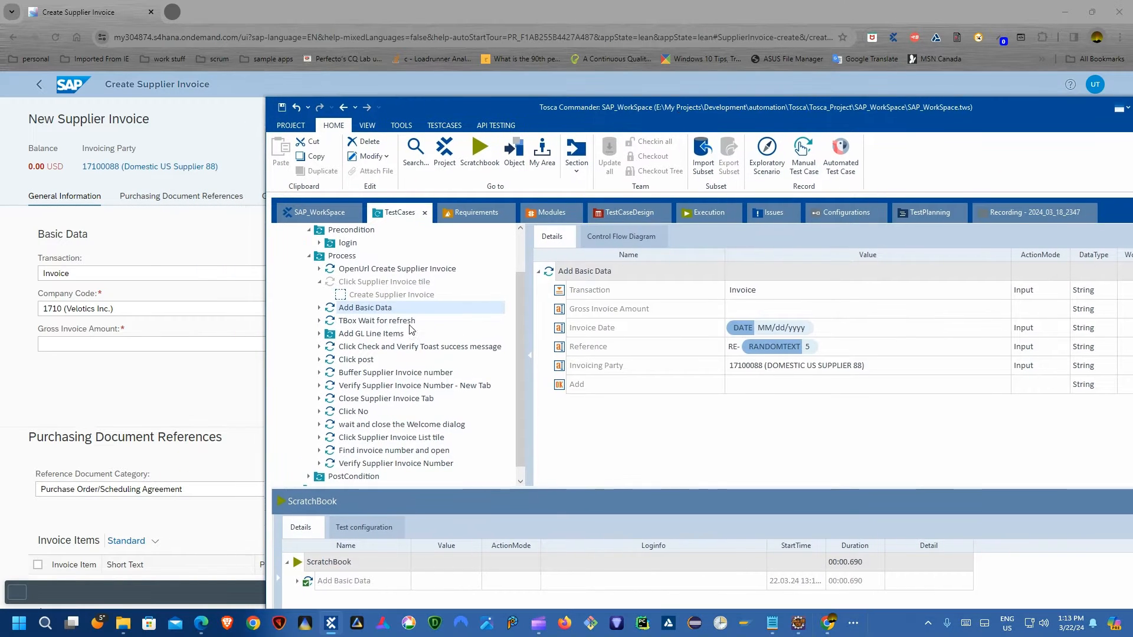
{"action": "right_click", "coordinate": [615, 267]}
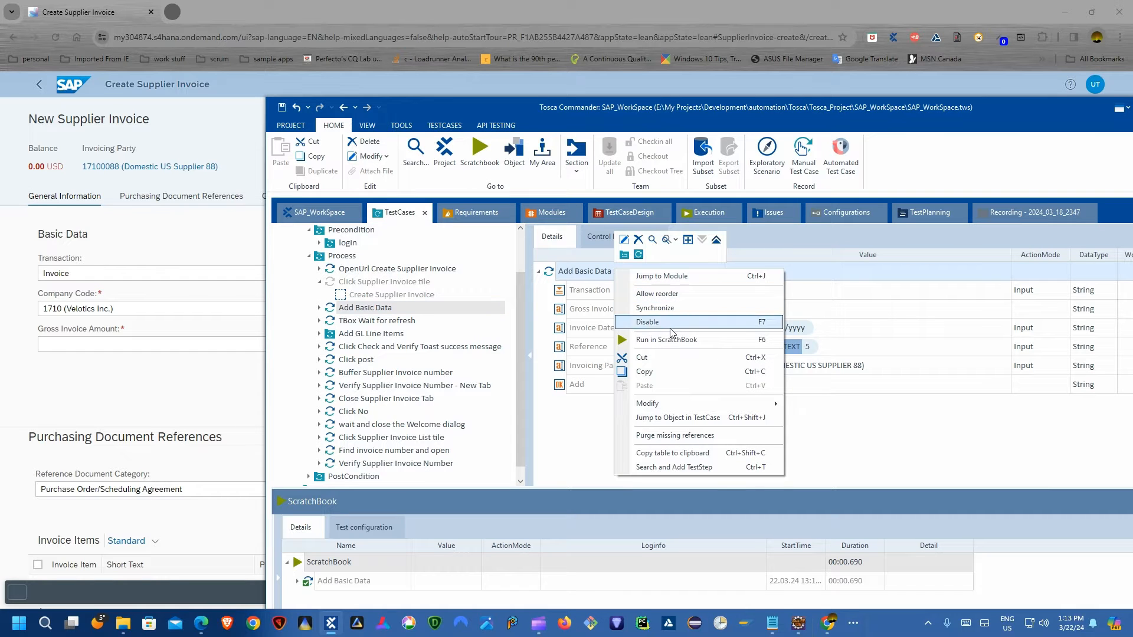
{"action": "left_click", "coordinate": [645, 371]}
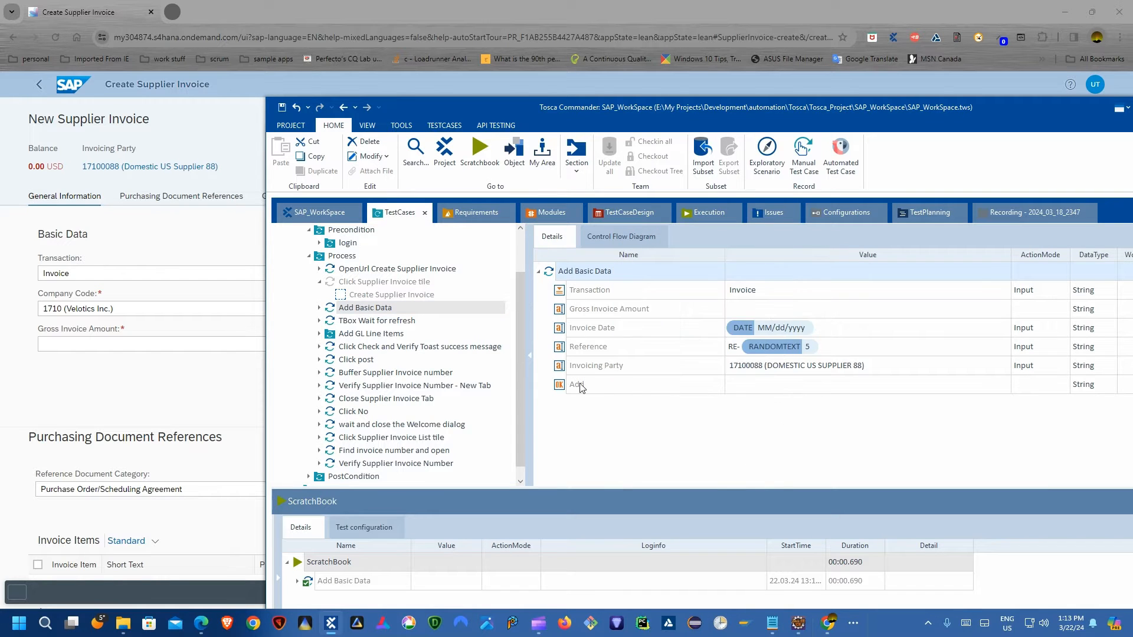
{"action": "right_click", "coordinate": [345, 255]}
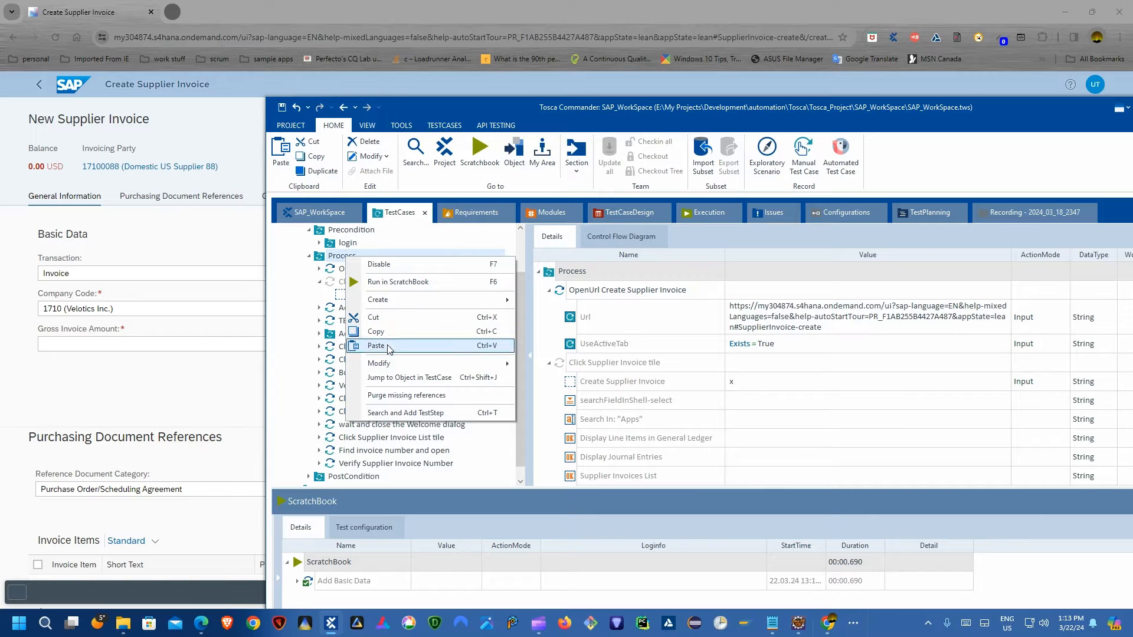
{"action": "left_click", "coordinate": [378, 346]}
{"action": "left_click_drag", "start_coordinate": [329, 479], "coordinate": [391, 320]}
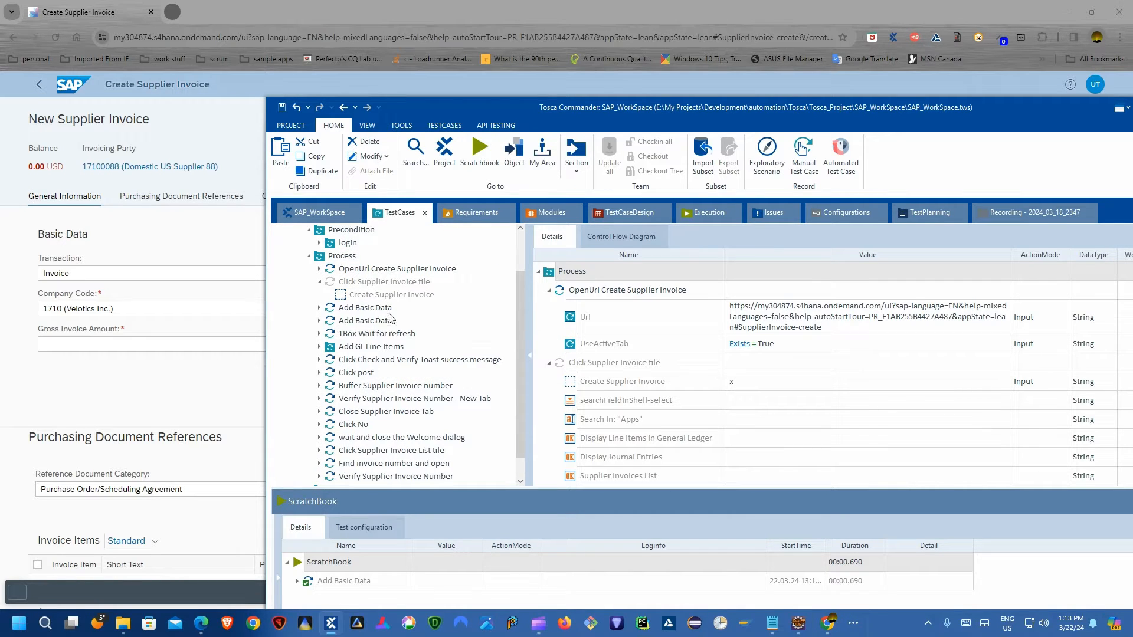
Clear the Transaction, Invoice Date, Reference and Invoicing Party values in the second "Add Basic Data" step.
{"action": "left_click", "coordinate": [353, 307]}
{"action": "left_click", "coordinate": [359, 322]}
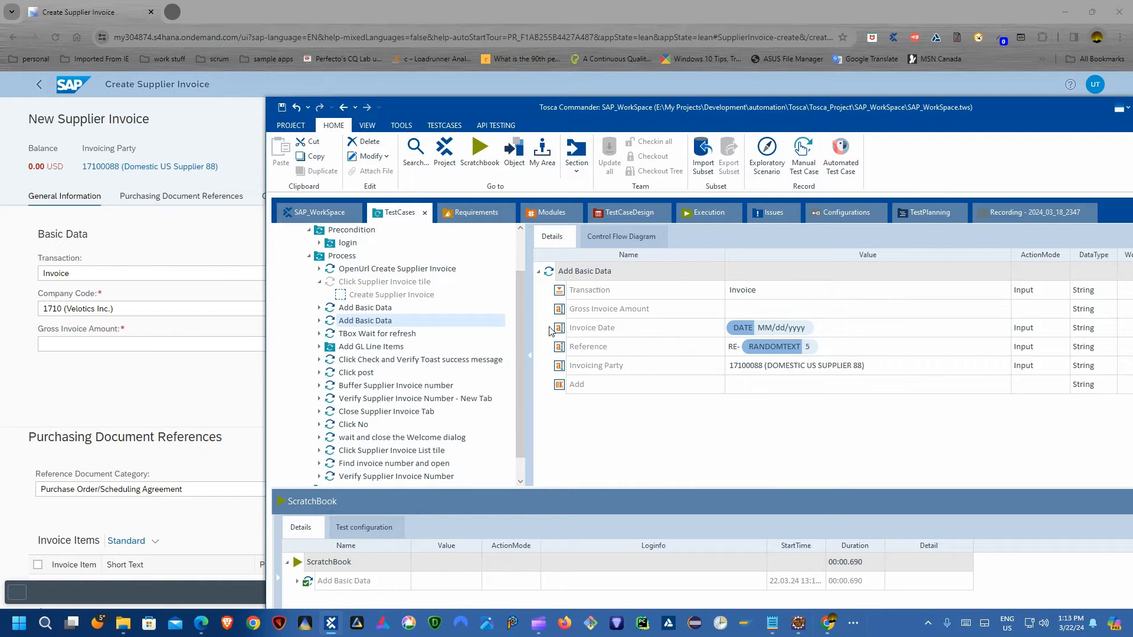
{"action": "right_click", "coordinate": [639, 291]}
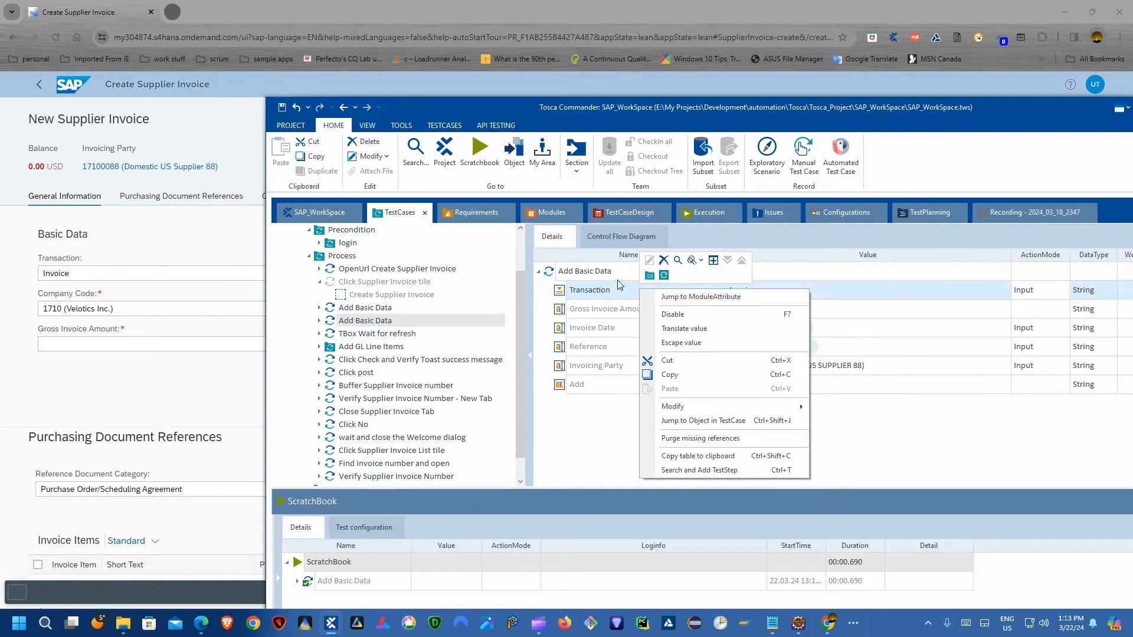
{"action": "left_click", "coordinate": [664, 261]}
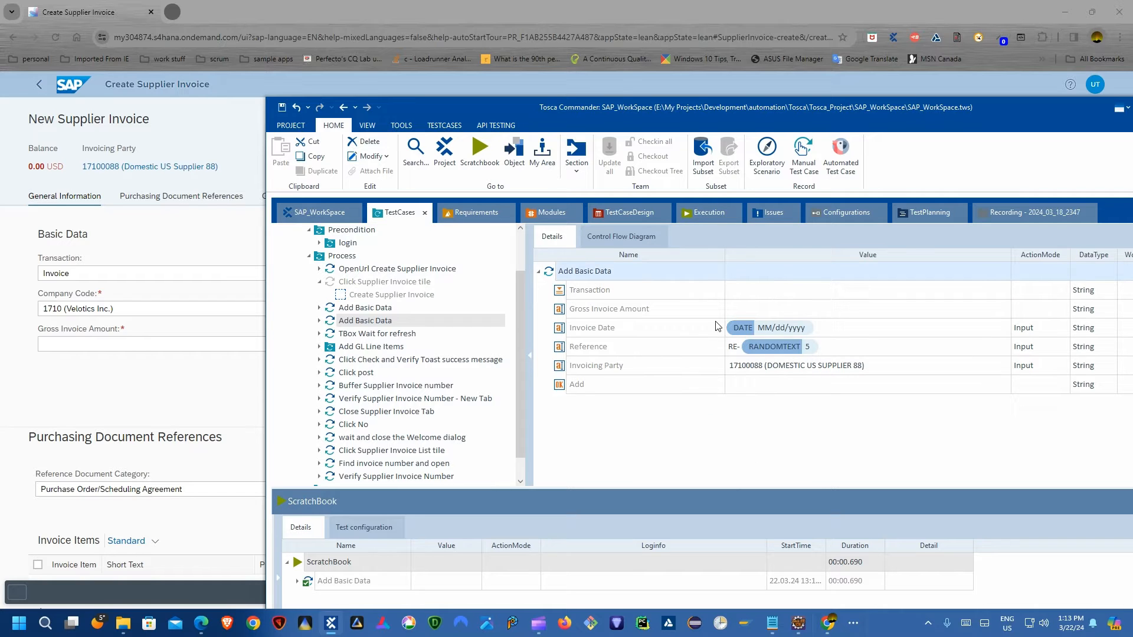
{"action": "left_click", "coordinate": [657, 321]}
{"action": "right_click", "coordinate": [628, 325]}
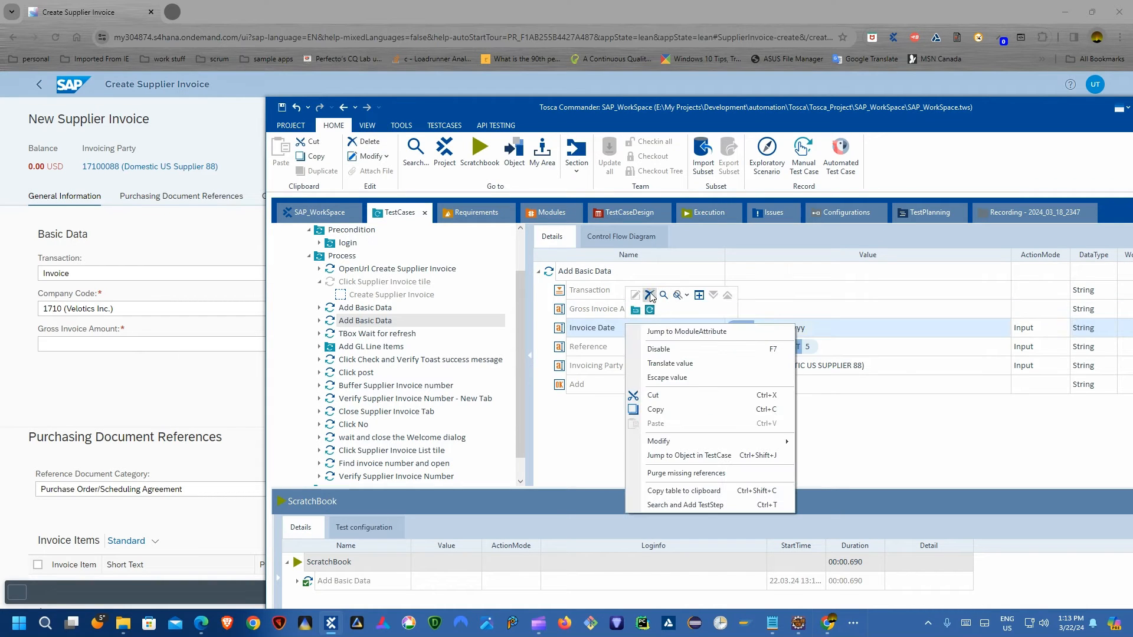
{"action": "left_click", "coordinate": [650, 295]}
{"action": "right_click", "coordinate": [665, 348]}
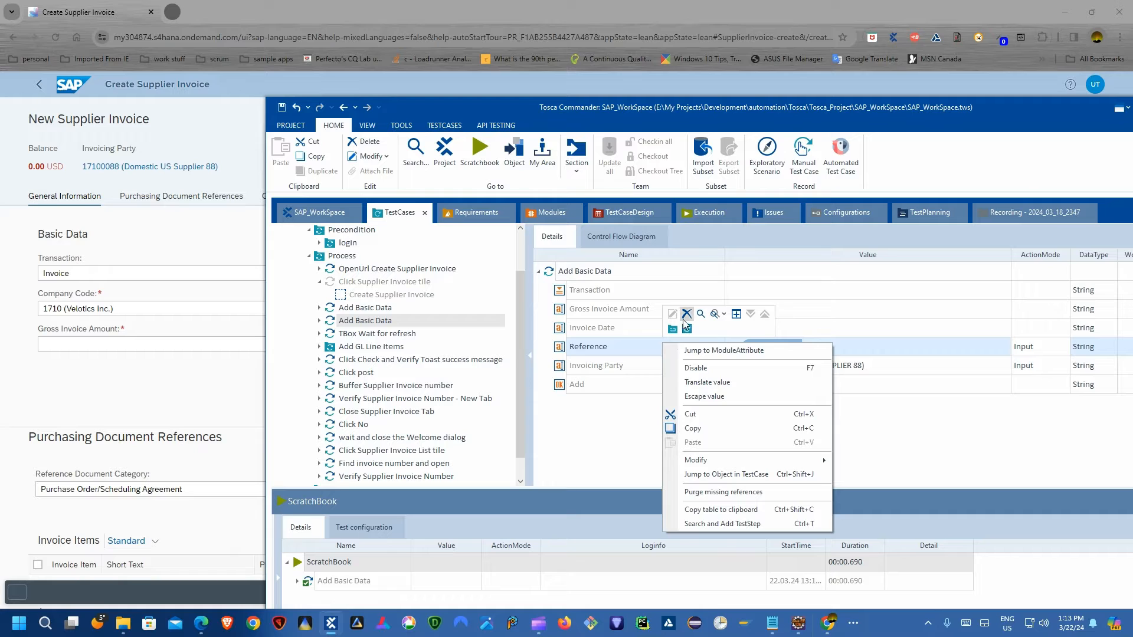
{"action": "left_click", "coordinate": [687, 319]}
{"action": "right_click", "coordinate": [655, 371]}
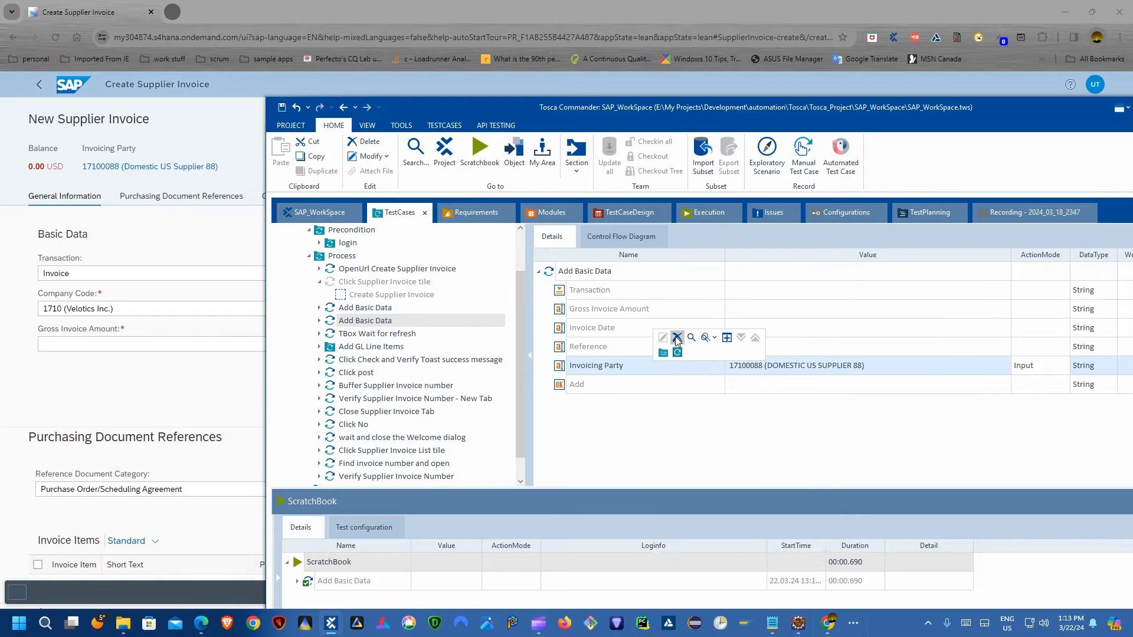
{"action": "left_click", "coordinate": [683, 406]}
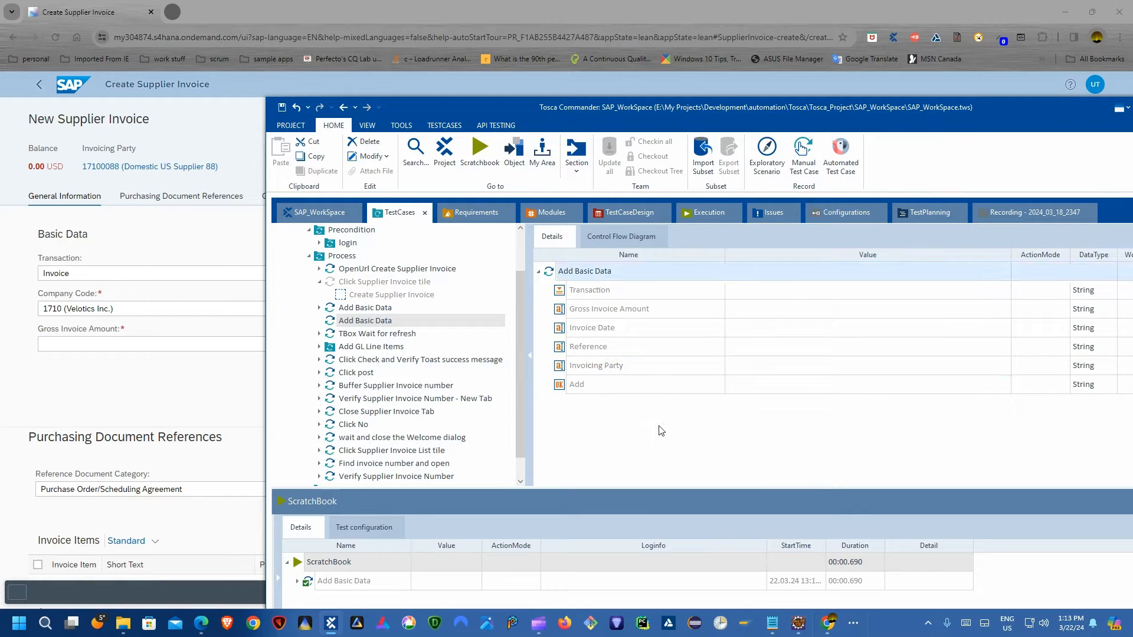
Disable the "TBox Wait for refresh" step, accepting the default disable reason.
{"action": "left_click", "coordinate": [373, 334]}
{"action": "right_click", "coordinate": [371, 338]}
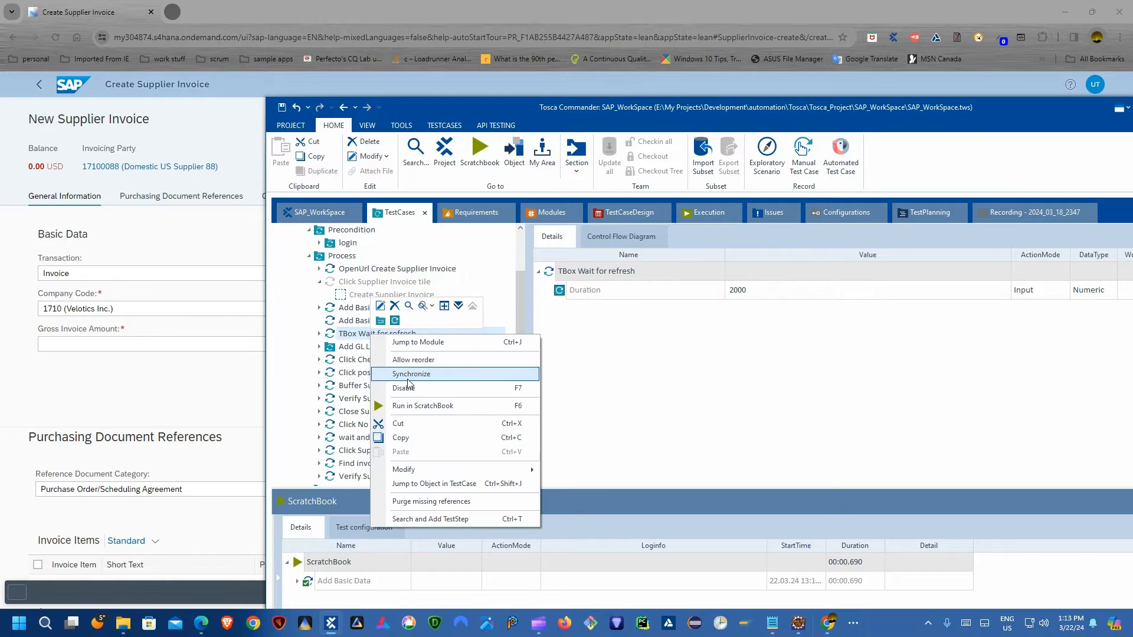
{"action": "left_click", "coordinate": [401, 384]}
{"action": "left_click", "coordinate": [511, 323]}
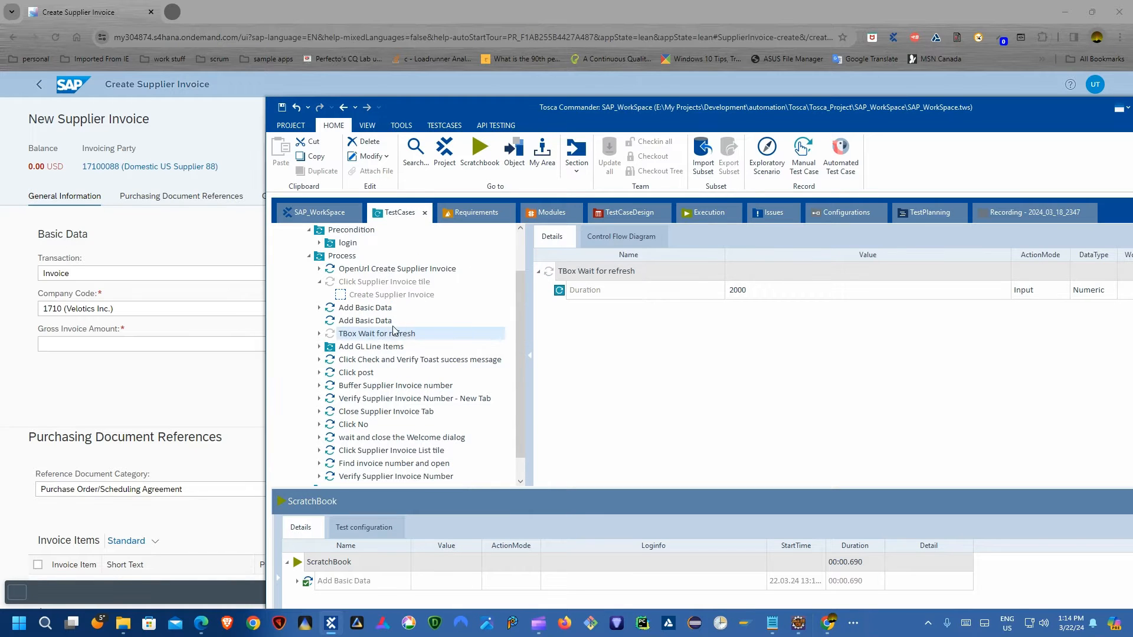
Review the fields of the second "Add Basic Data" step, check the invoice form's Reference field in the browser, and return to Tosca Commander.
{"action": "left_click", "coordinate": [389, 323]}
{"action": "left_click", "coordinate": [607, 275]}
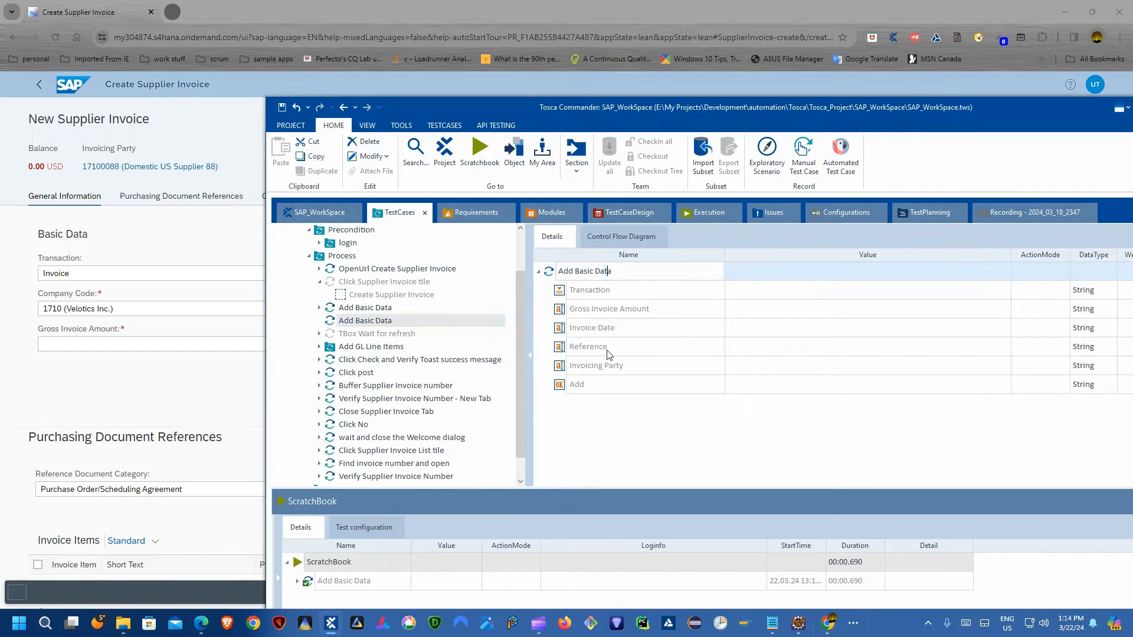
{"action": "left_click", "coordinate": [126, 371]}
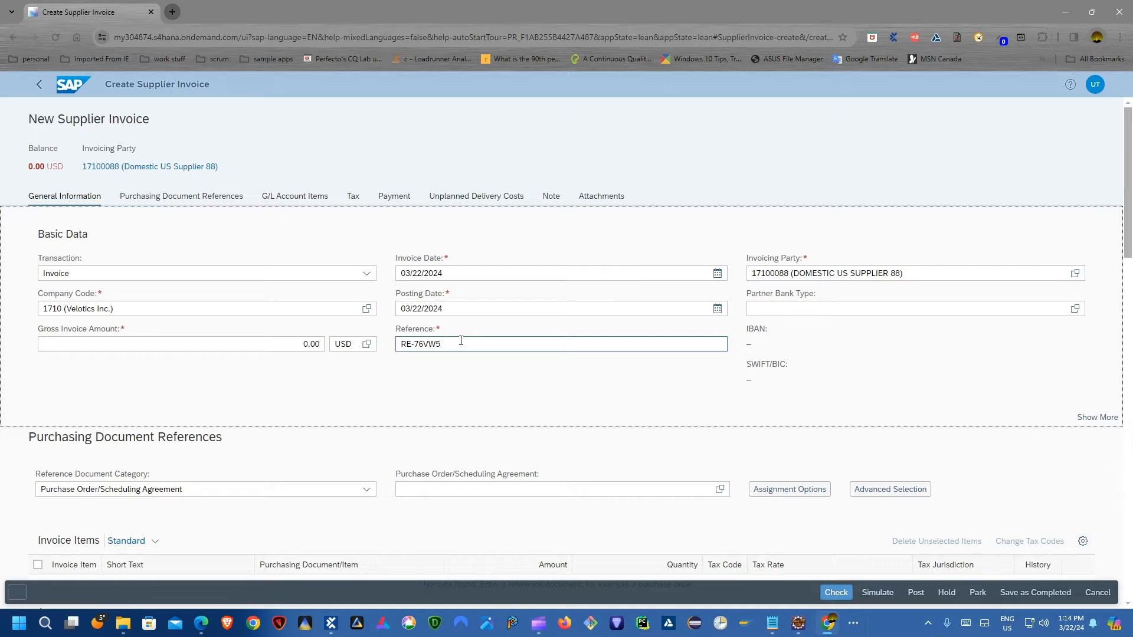
{"action": "left_click", "coordinate": [332, 625]}
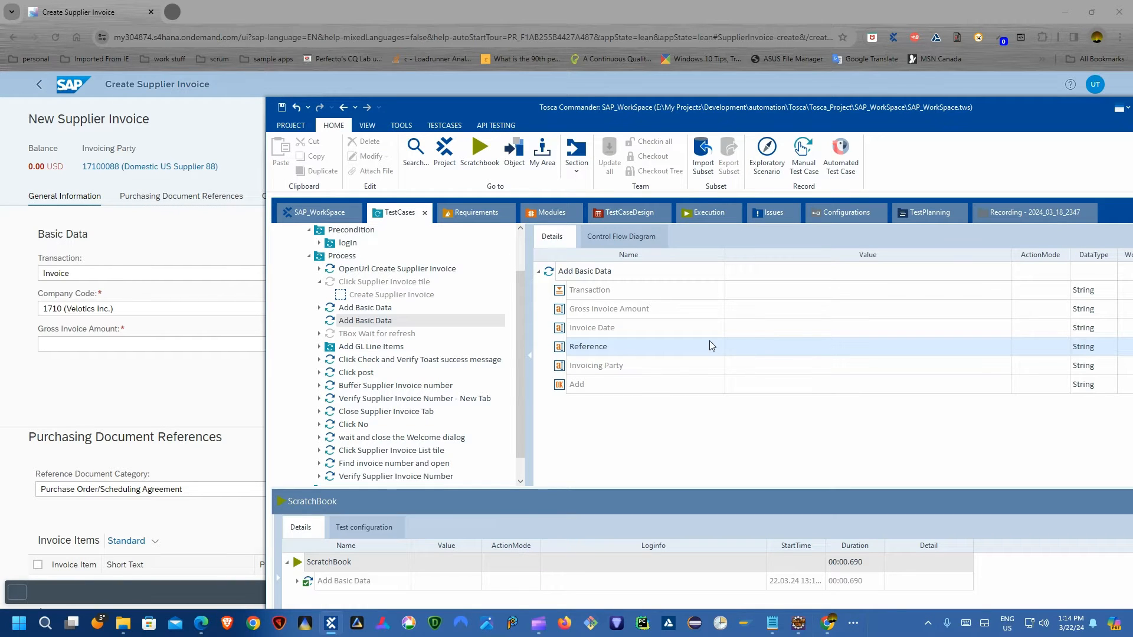
{"action": "left_click_drag", "start_coordinate": [738, 114], "coordinate": [619, 89]}
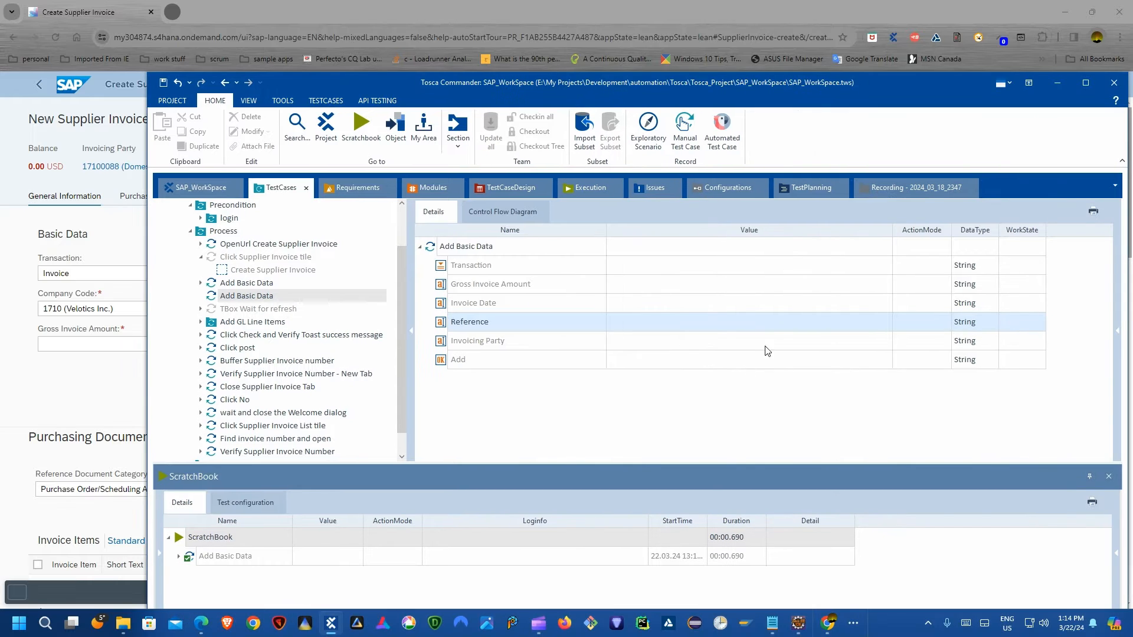
Set the action mode of the Reference field in the second "Add Basic Data" step to WaitOn.
{"action": "left_click", "coordinate": [784, 325]}
{"action": "left_click", "coordinate": [909, 330]}
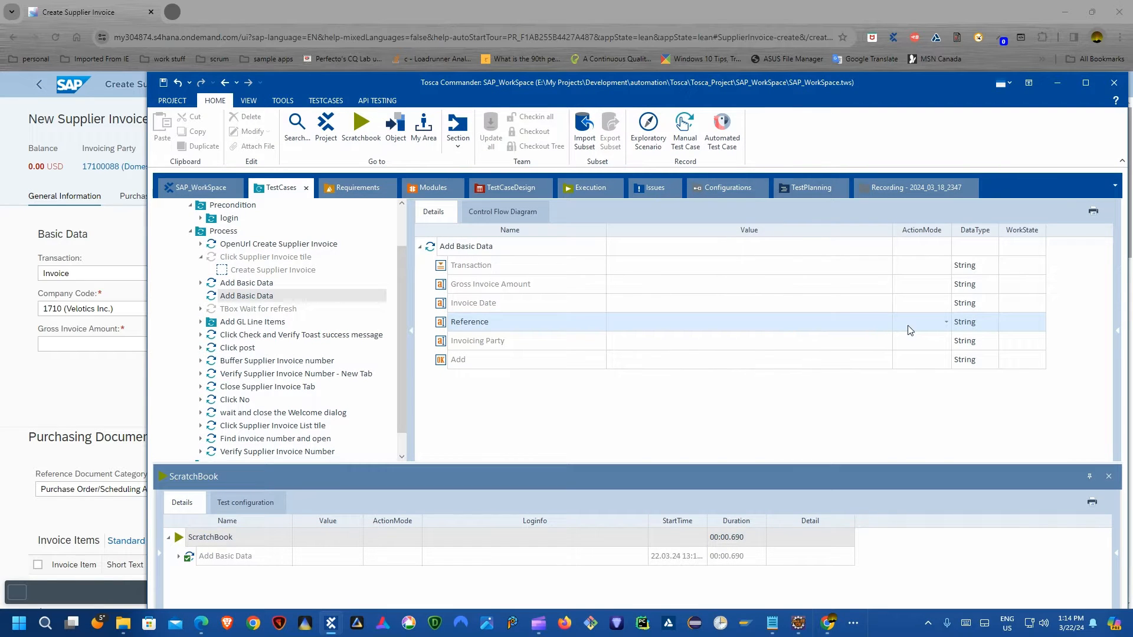
{"action": "left_click", "coordinate": [947, 323]}
{"action": "left_click", "coordinate": [915, 392]}
Set the Reference field's wait condition to Enabled == True.
{"action": "left_click", "coordinate": [851, 324]}
{"action": "left_click", "coordinate": [886, 323]}
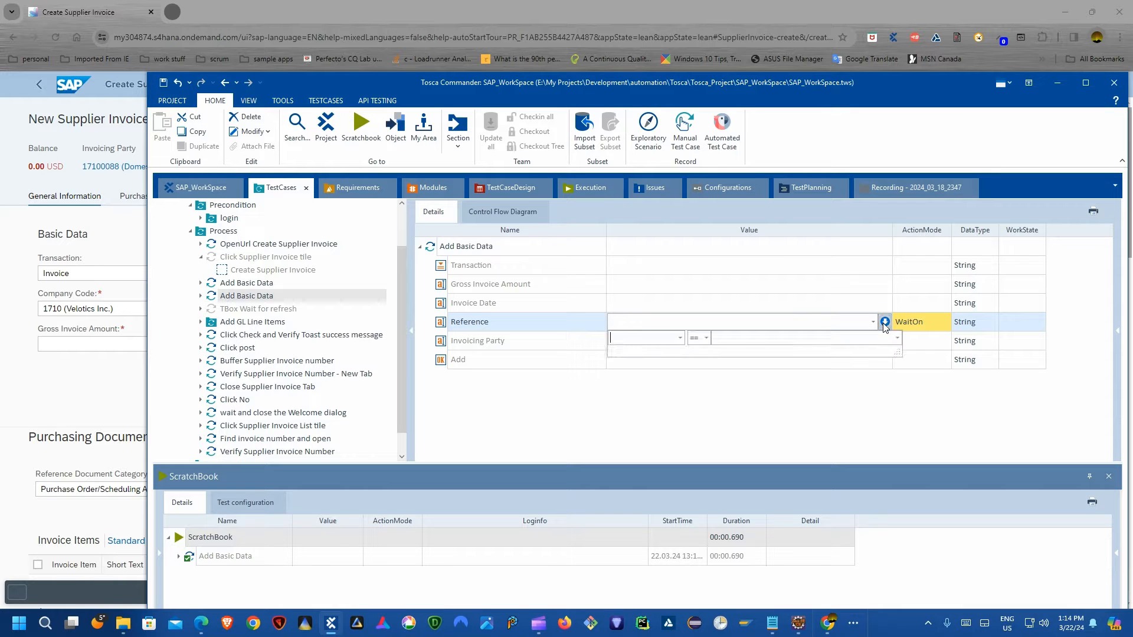
{"action": "left_click", "coordinate": [680, 339]}
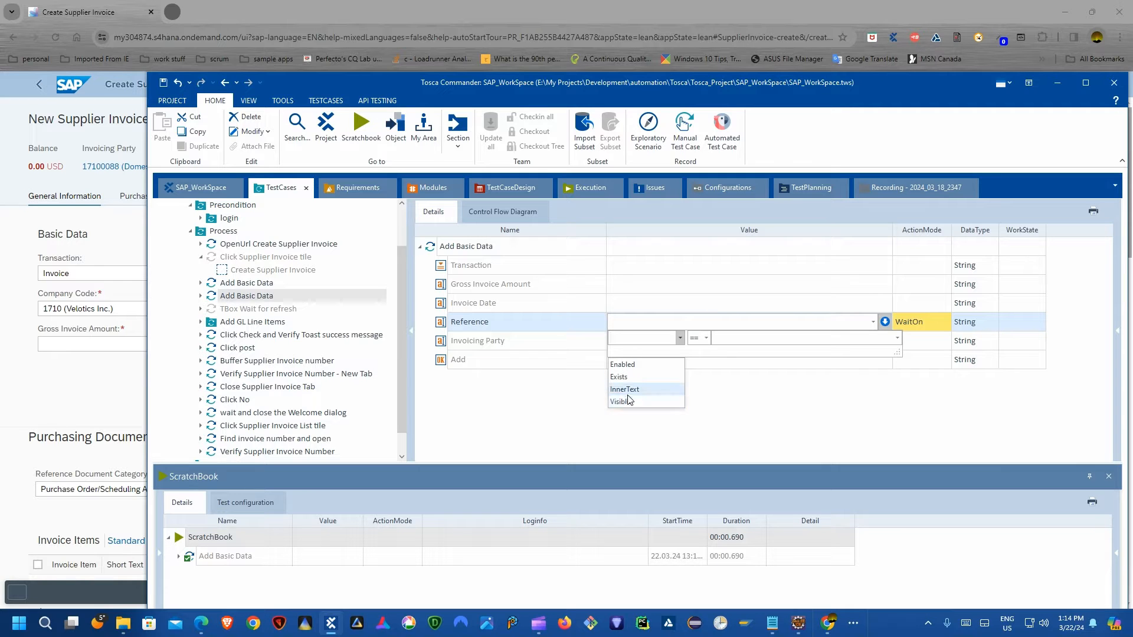
{"action": "left_click", "coordinate": [623, 364]}
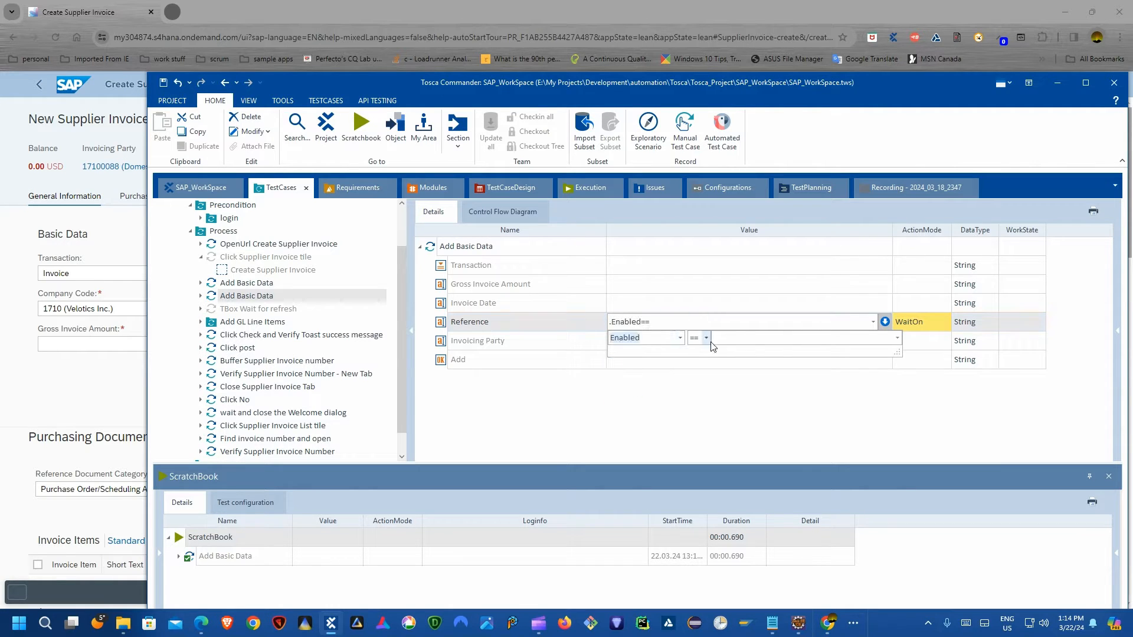
{"action": "type", "text": "TRUE"}
{"action": "left_click", "coordinate": [748, 409]}
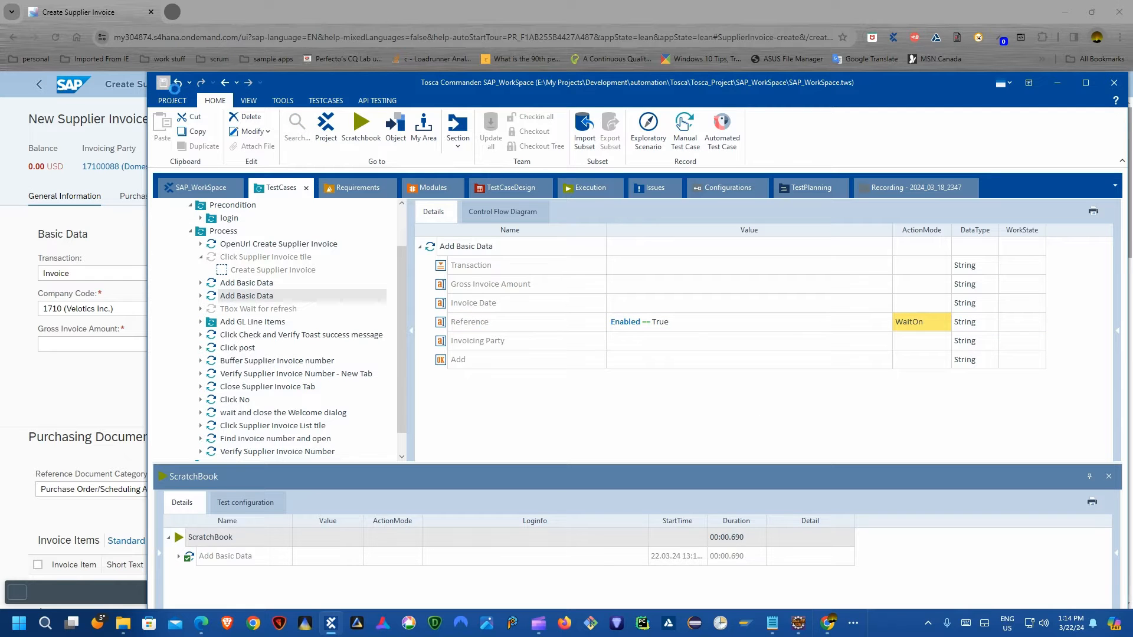
Rename the second "Add Basic Data" step as "Wait for reference text field".
{"action": "left_click_drag", "start_coordinate": [352, 87], "coordinate": [365, 427]}
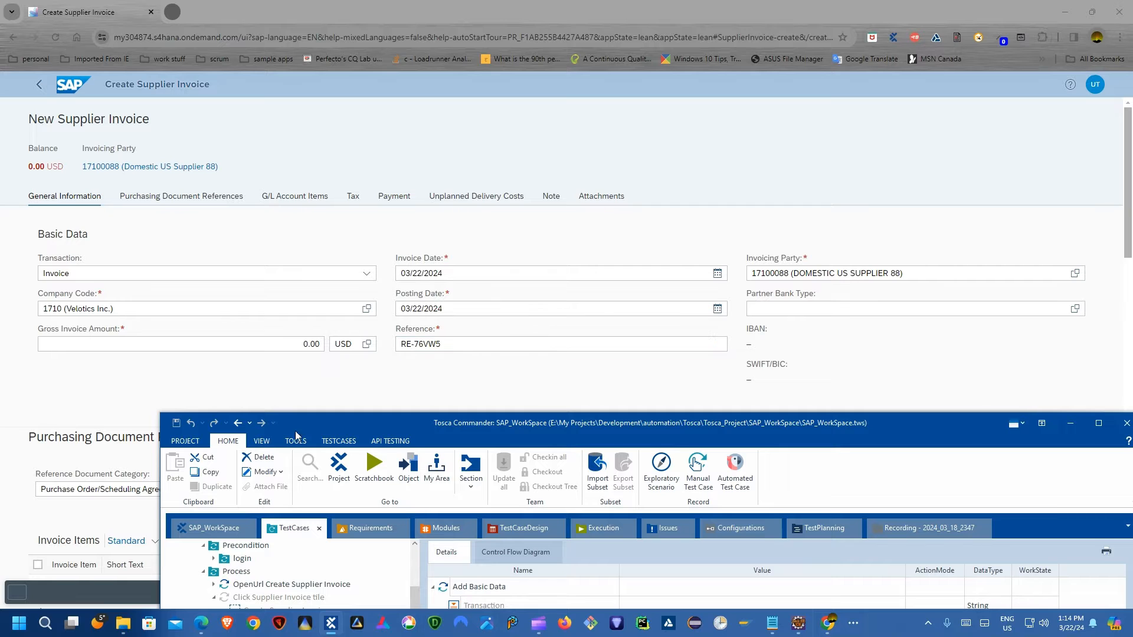
{"action": "left_click_drag", "start_coordinate": [438, 427], "coordinate": [432, 128]}
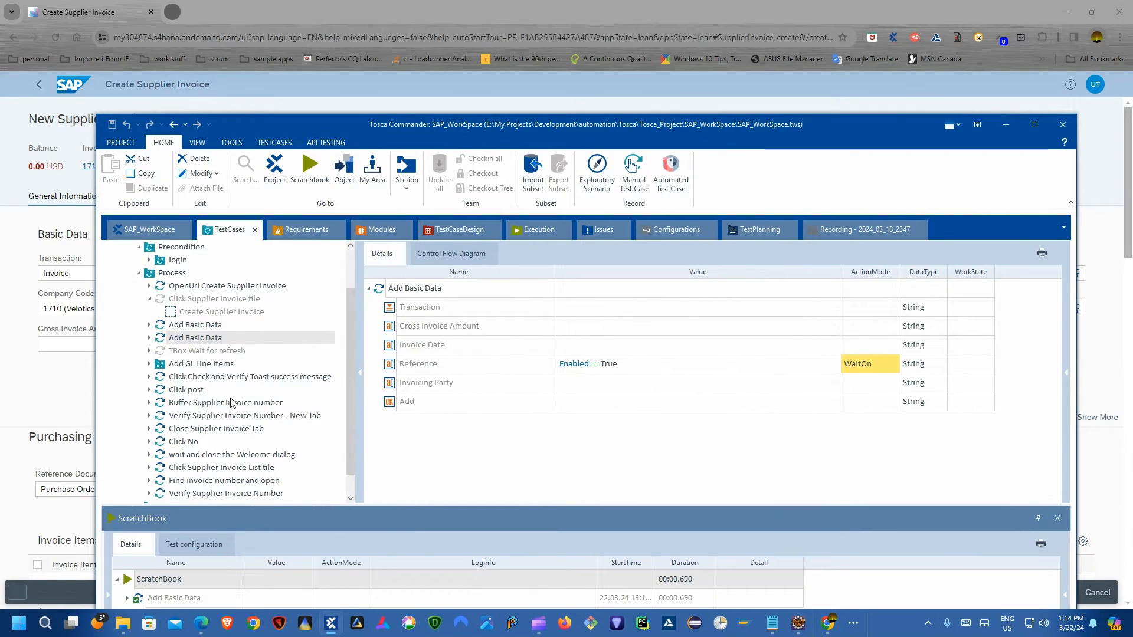
{"action": "left_click", "coordinate": [181, 325]}
{"action": "left_click", "coordinate": [198, 341]}
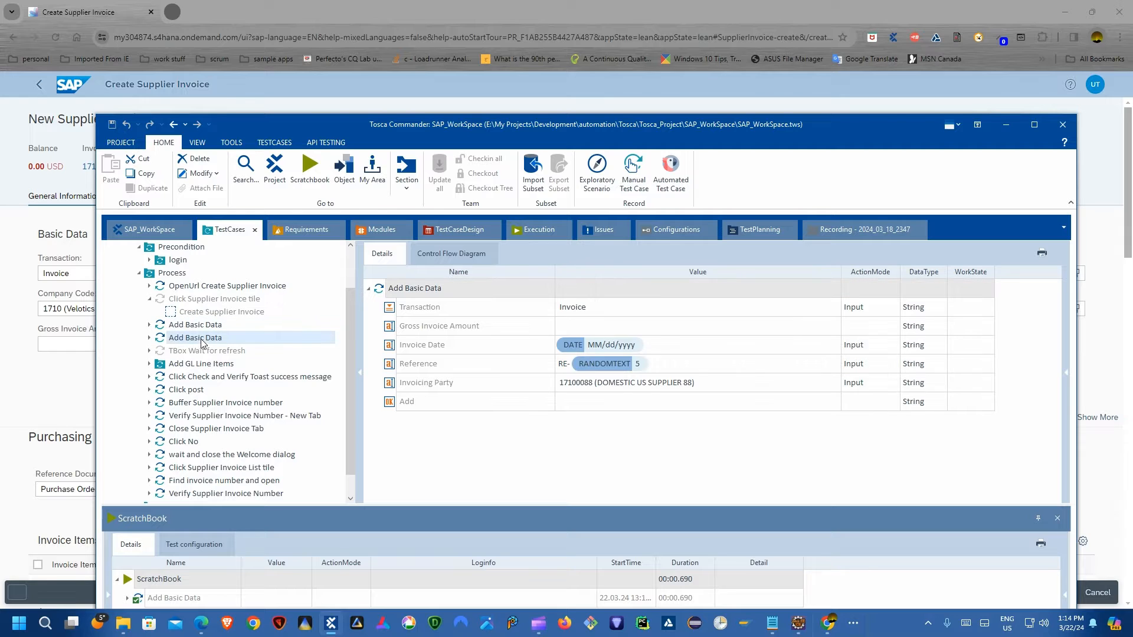
{"action": "left_click", "coordinate": [215, 339]}
{"action": "left_click_drag", "start_coordinate": [205, 338], "coordinate": [83, 336]}
{"action": "key", "text": "BackSpace"}
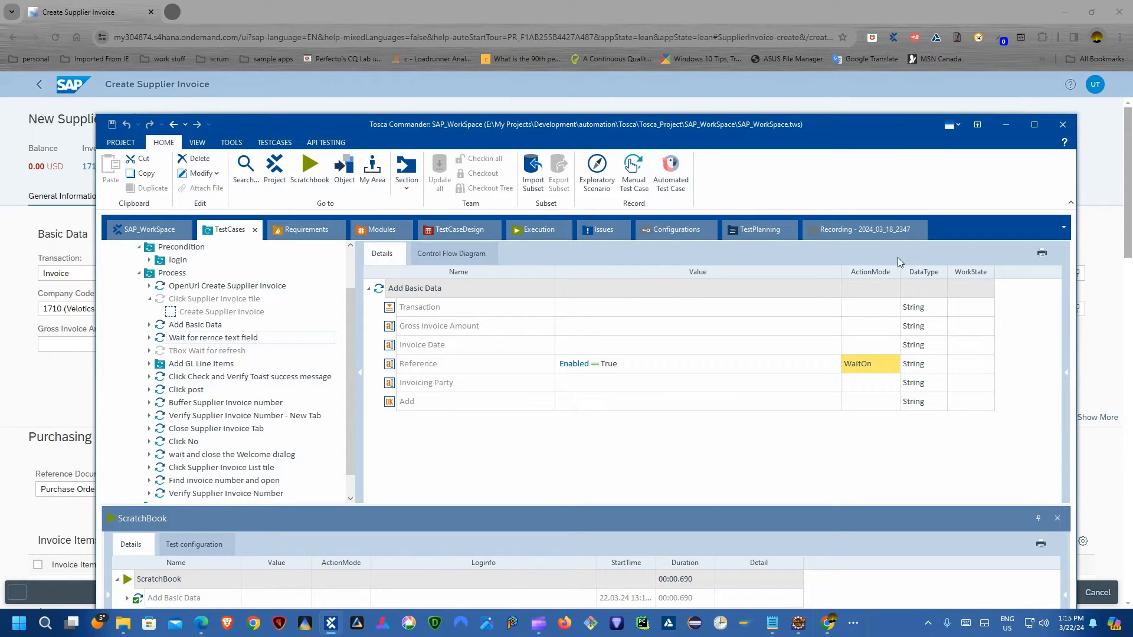
{"action": "double_click", "coordinate": [220, 338]}
{"action": "type", "text": "reference"}
{"action": "key", "text": "Return"}
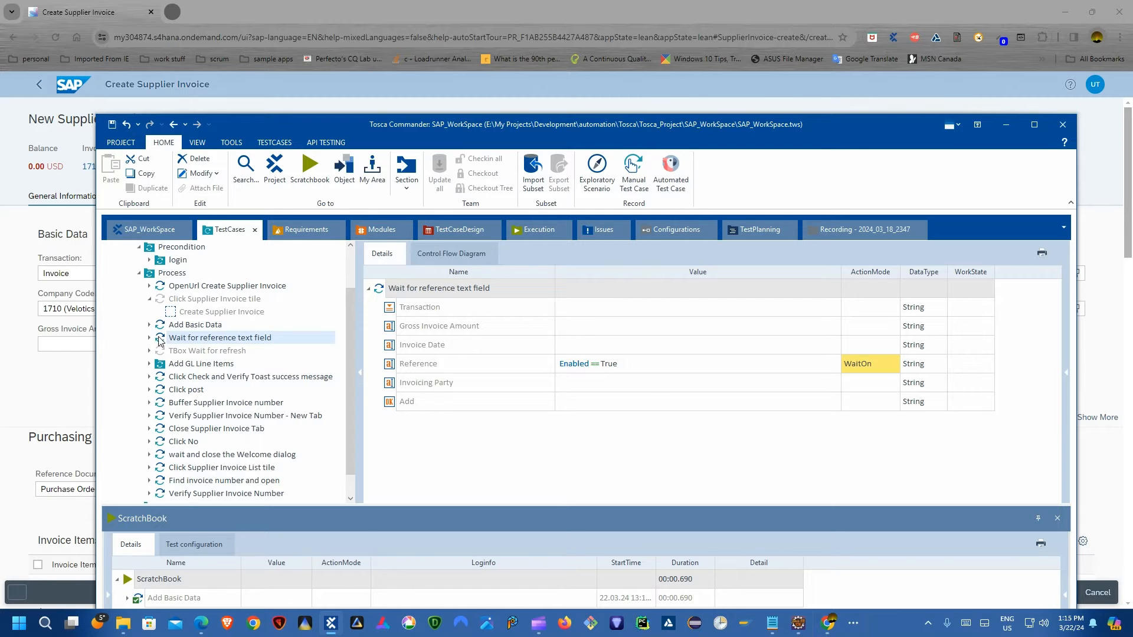
Run the "Wait for reference text field" step in ScratchBook and return to Tosca Commander.
{"action": "right_click", "coordinate": [203, 340]}
{"action": "left_click", "coordinate": [249, 406]}
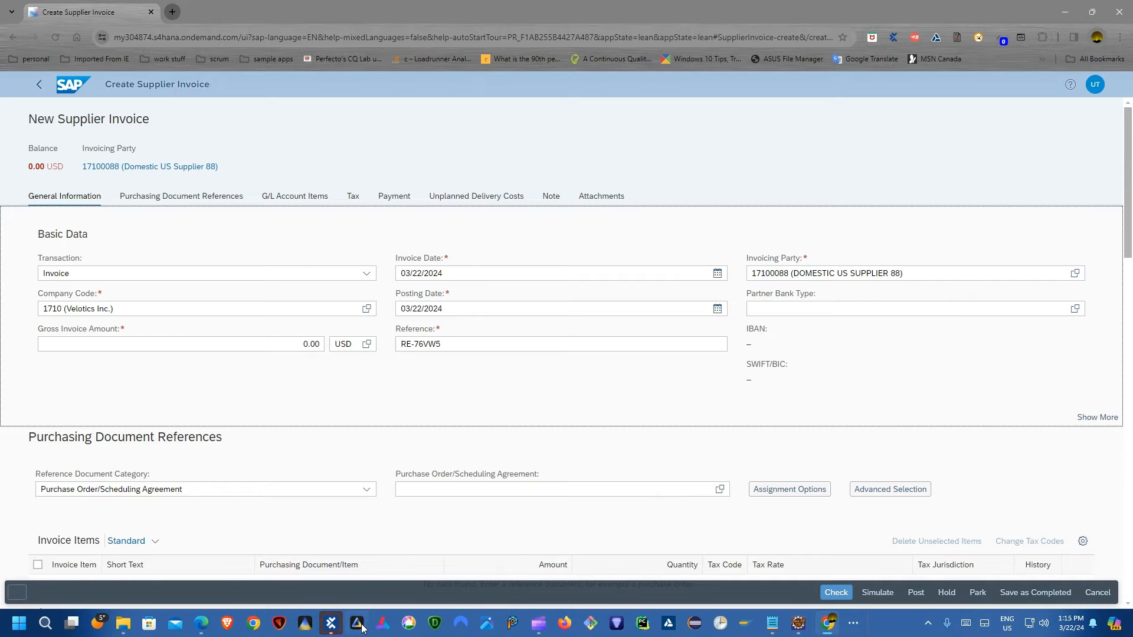
{"action": "left_click", "coordinate": [332, 624]}
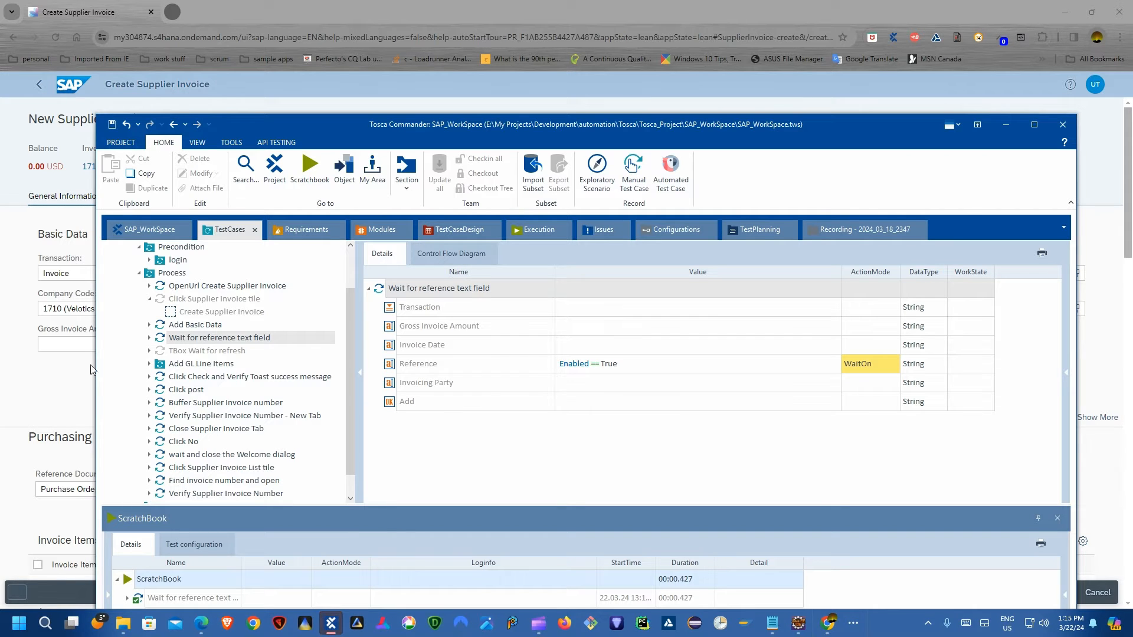
Switch to the browser and cancel the current supplier invoice entry, confirming the cancellation.
{"action": "left_click", "coordinate": [61, 385]}
{"action": "left_click", "coordinate": [1096, 594]}
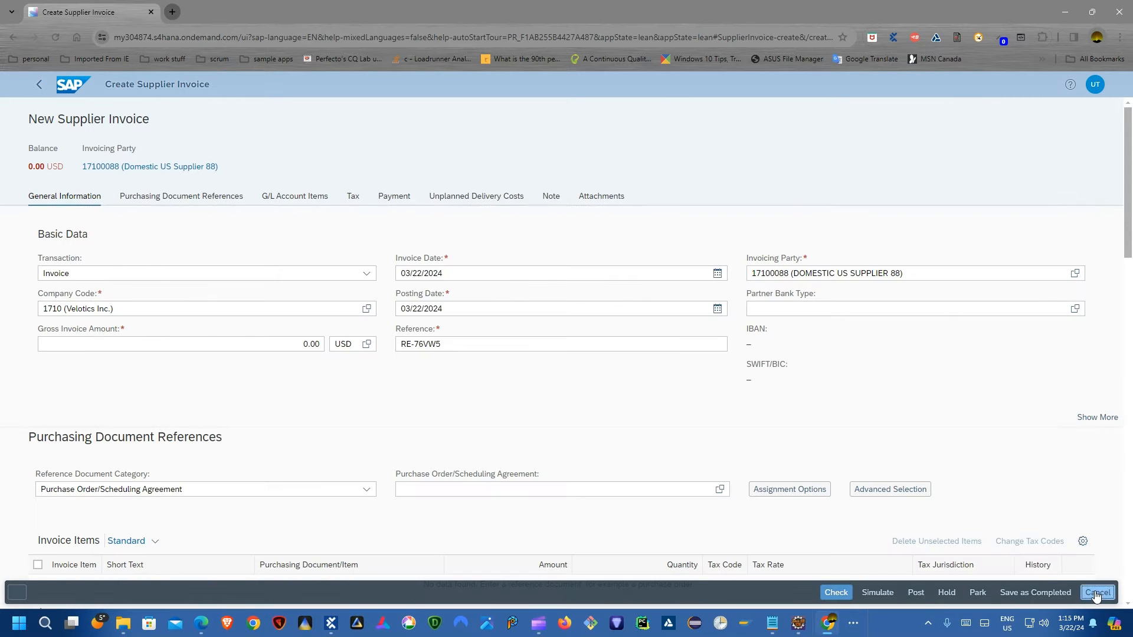
{"action": "left_click", "coordinate": [633, 368]}
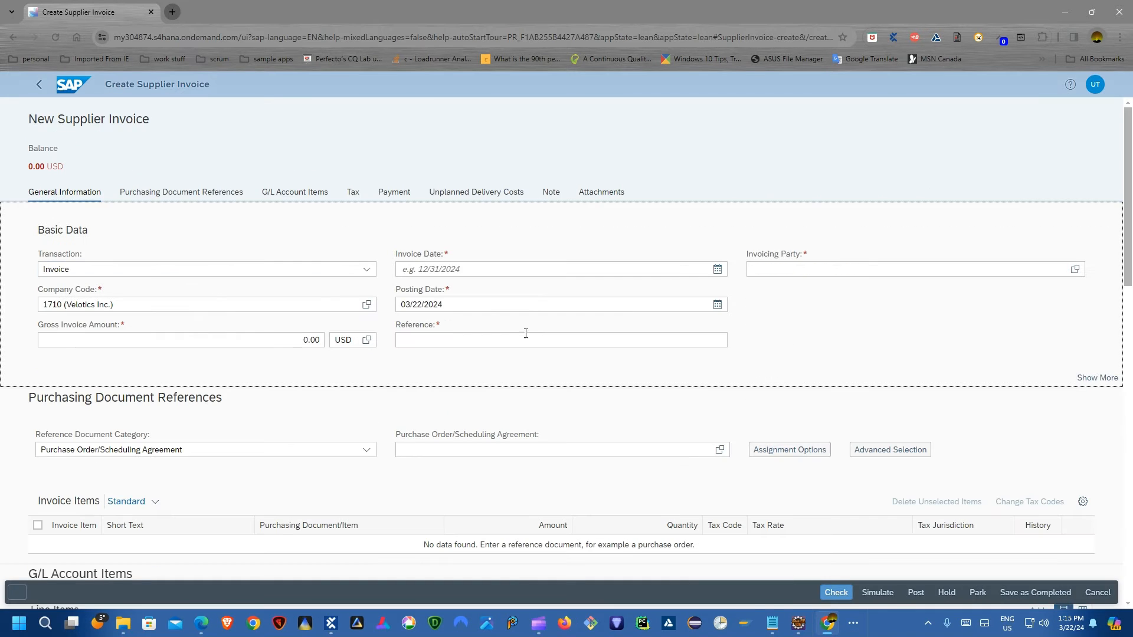
In Tosca Commander, run "Add Basic Data" and "Wait for reference text field" together in ScratchBook, and return after the run.
{"action": "left_click", "coordinate": [331, 623]}
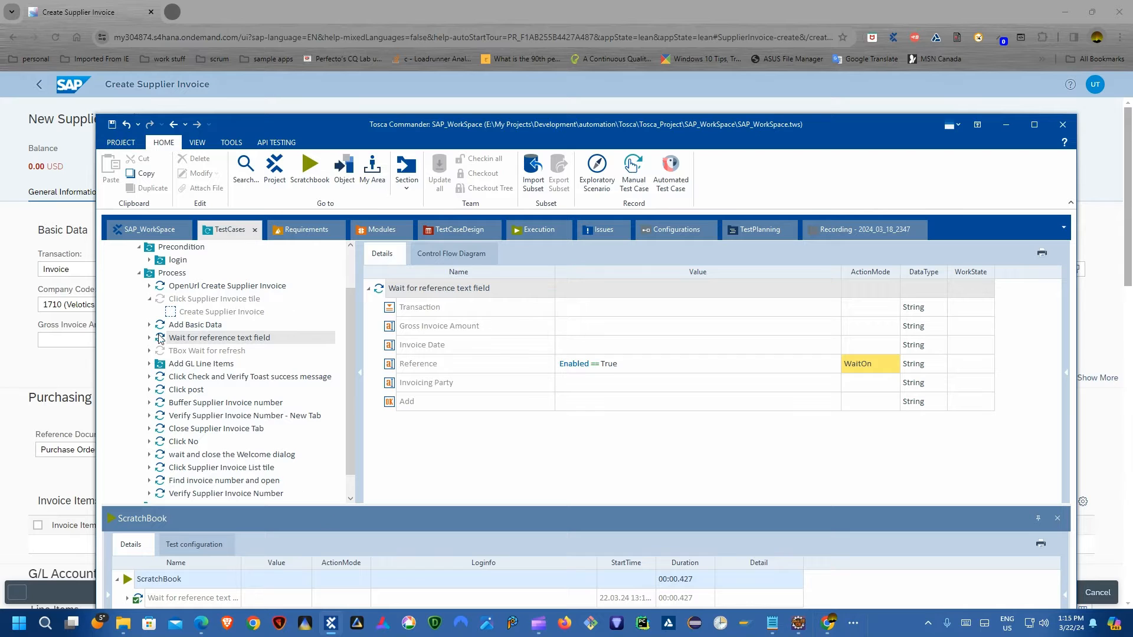
{"action": "left_click", "coordinate": [175, 327]}
{"action": "left_click", "coordinate": [187, 338], "text": "ctrl"}
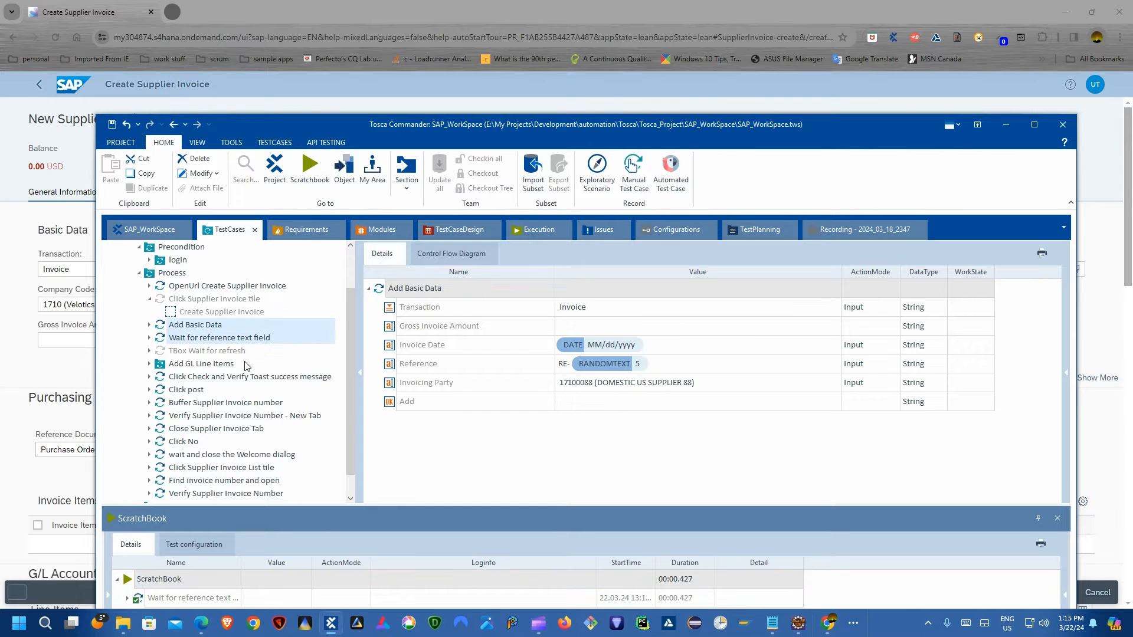
{"action": "right_click", "coordinate": [196, 337]}
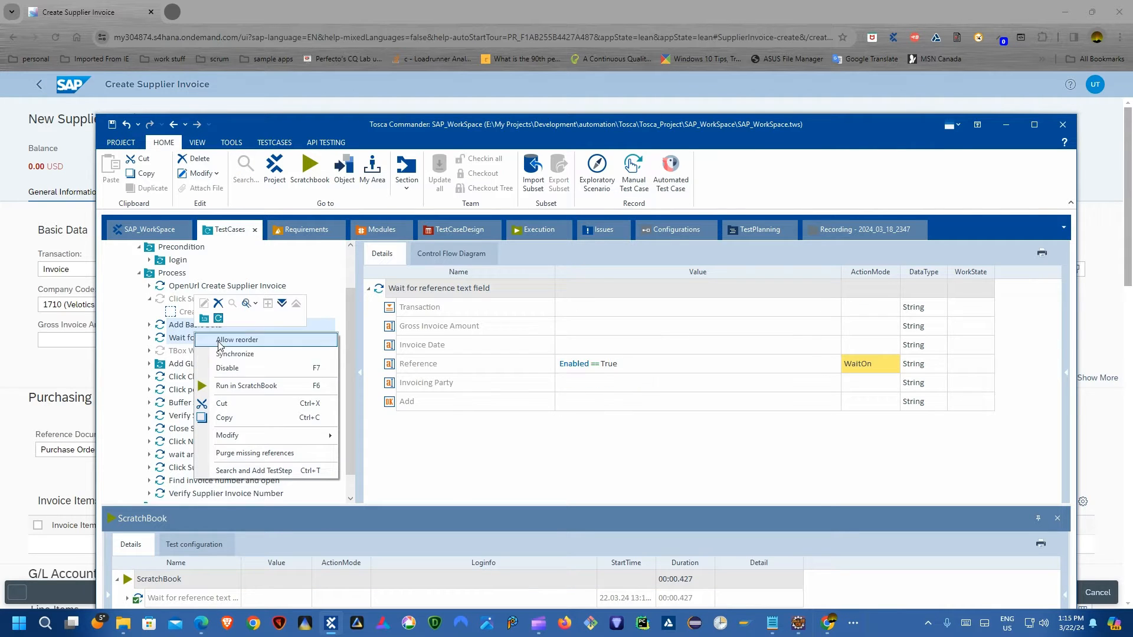
{"action": "left_click", "coordinate": [236, 385]}
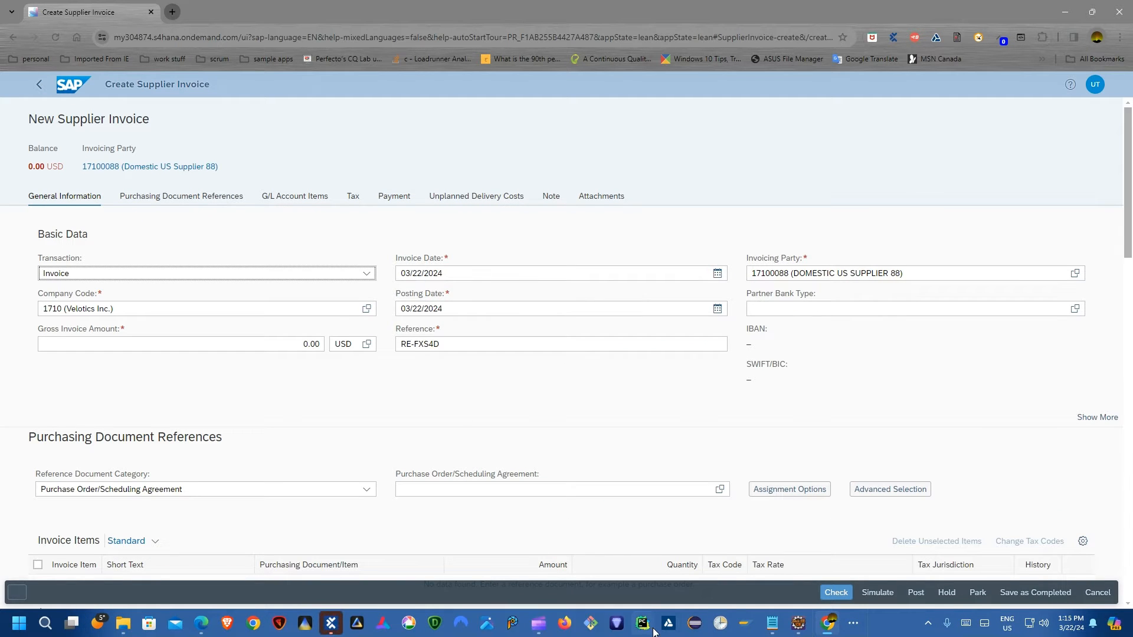
{"action": "left_click", "coordinate": [331, 625]}
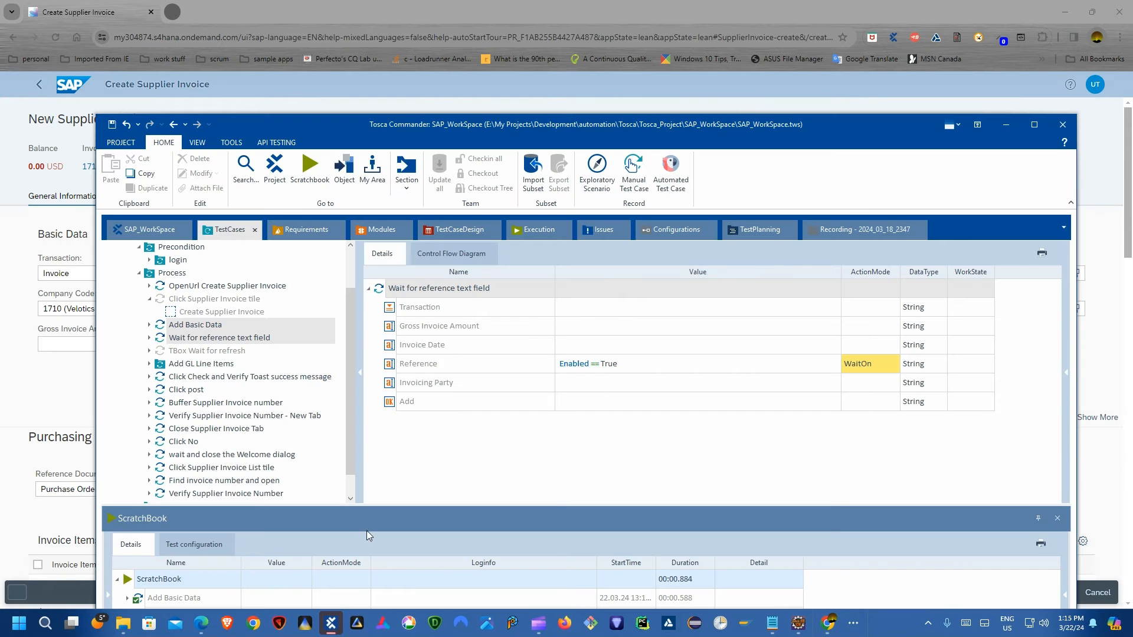
Examine the detailed ScratchBook results of the "Wait for reference text field" and "Add Basic Data" steps.
{"action": "left_click_drag", "start_coordinate": [612, 126], "coordinate": [612, 75]}
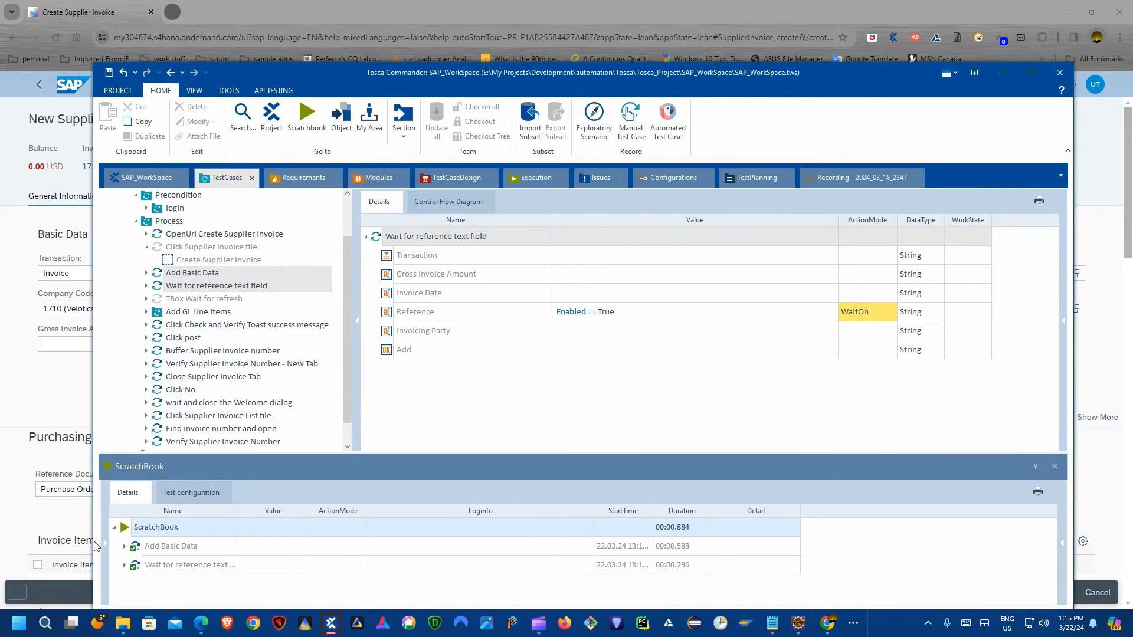
{"action": "left_click_drag", "start_coordinate": [175, 455], "coordinate": [177, 348]}
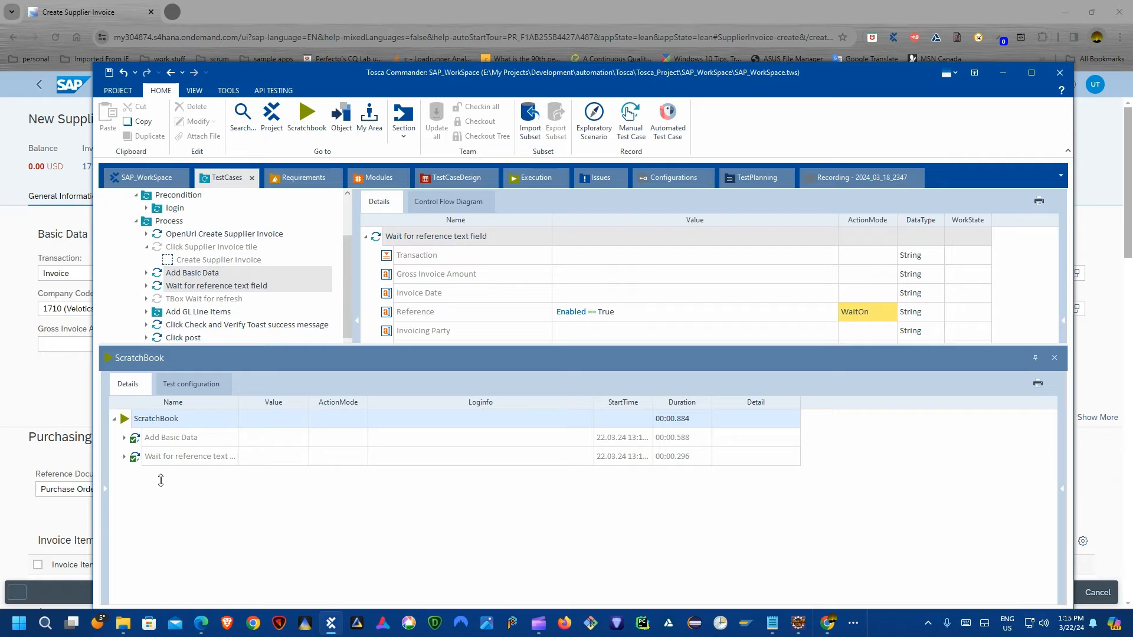
{"action": "left_click", "coordinate": [123, 458]}
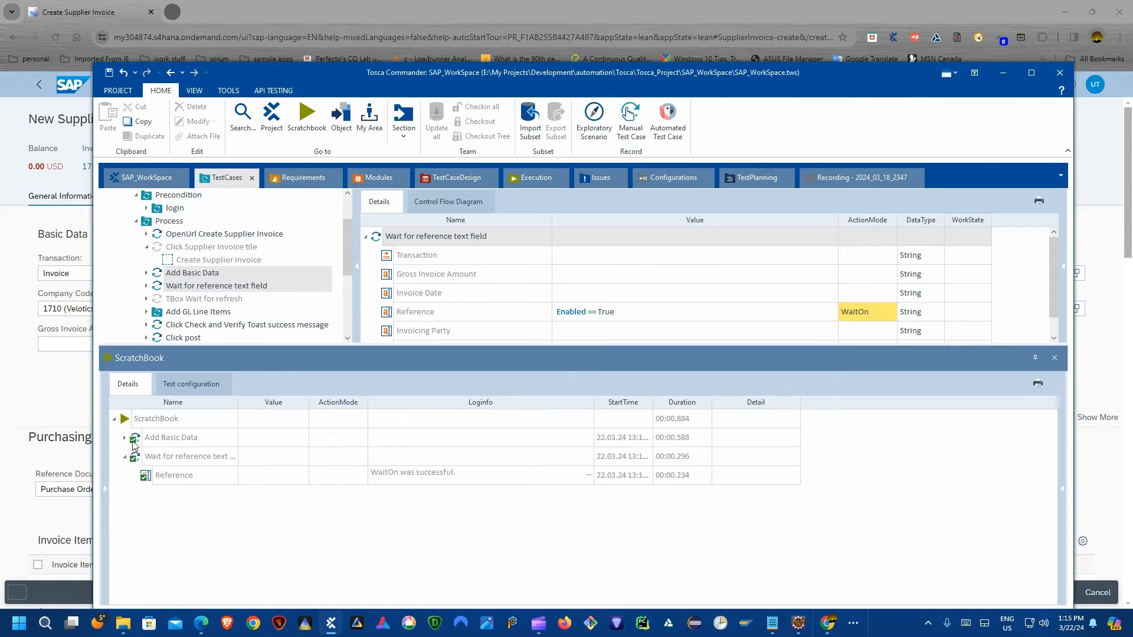
{"action": "left_click", "coordinate": [124, 438]}
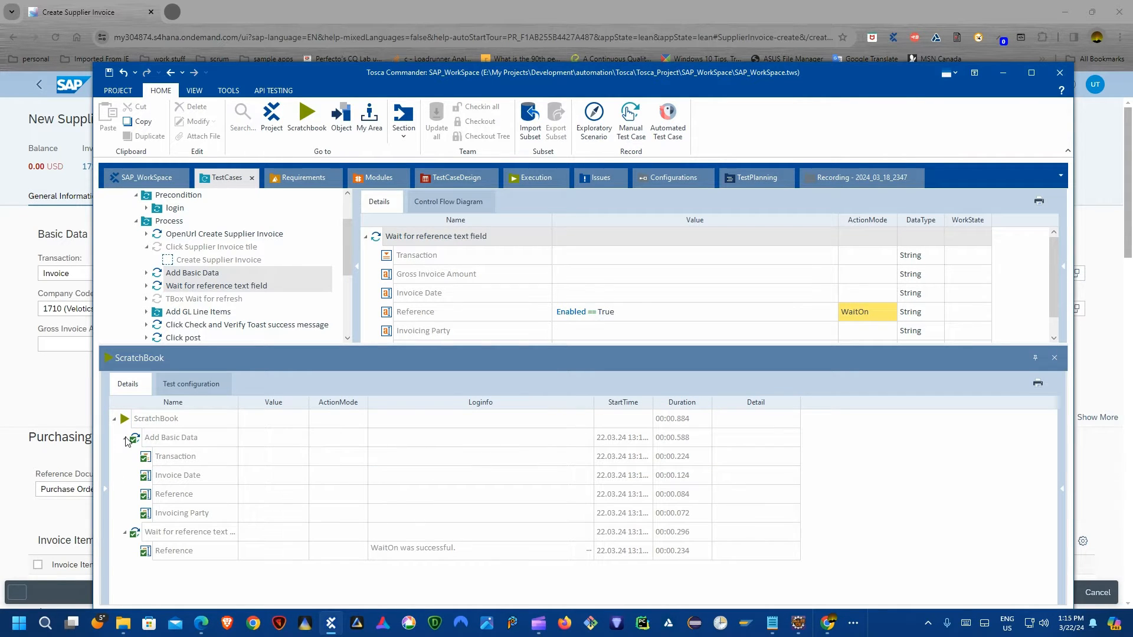
{"action": "left_click", "coordinate": [125, 439]}
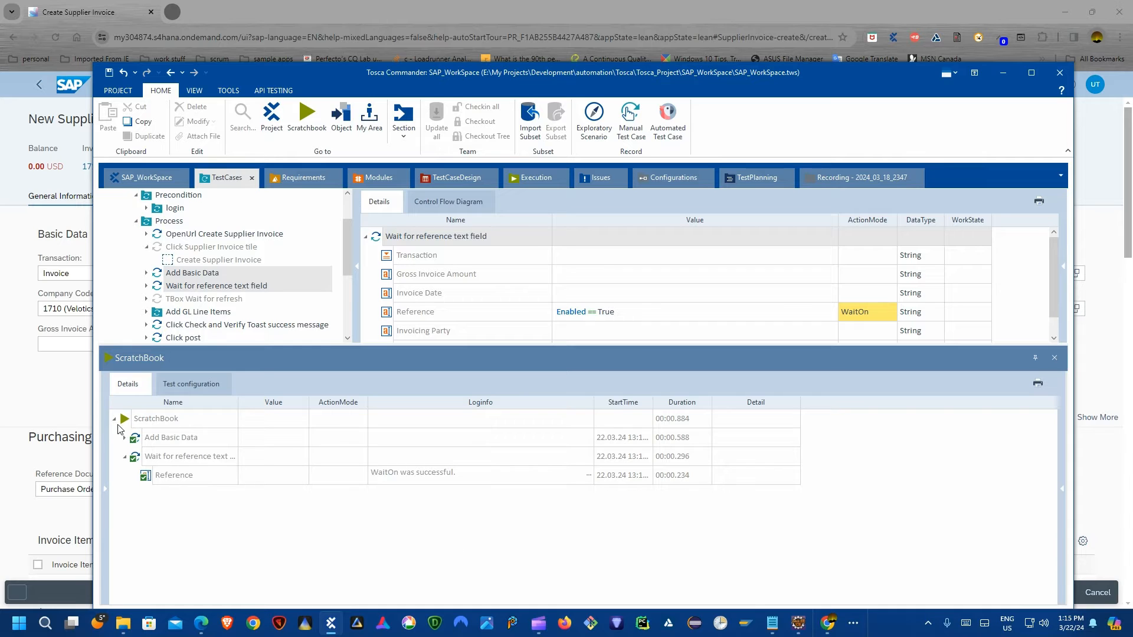
{"action": "left_click_drag", "start_coordinate": [597, 347], "coordinate": [597, 525]}
Collapse the "Click Supplier Invoice tile" step and review the settings of the "Wait for reference text field" step.
{"action": "left_click_drag", "start_coordinate": [441, 79], "coordinate": [571, 105]}
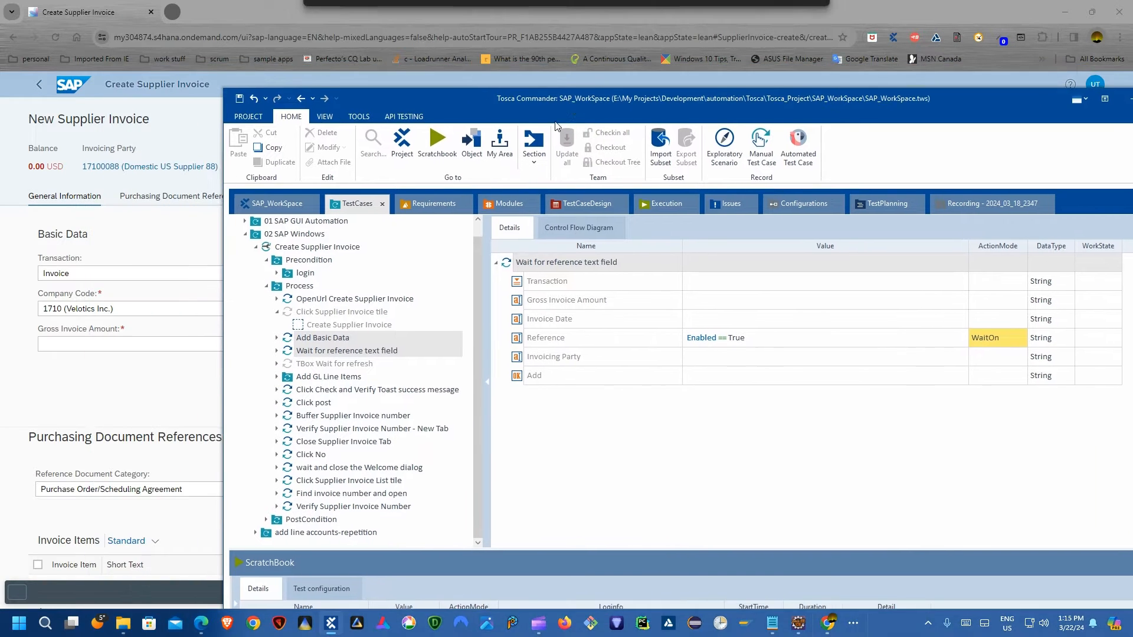
{"action": "left_click", "coordinate": [278, 313]}
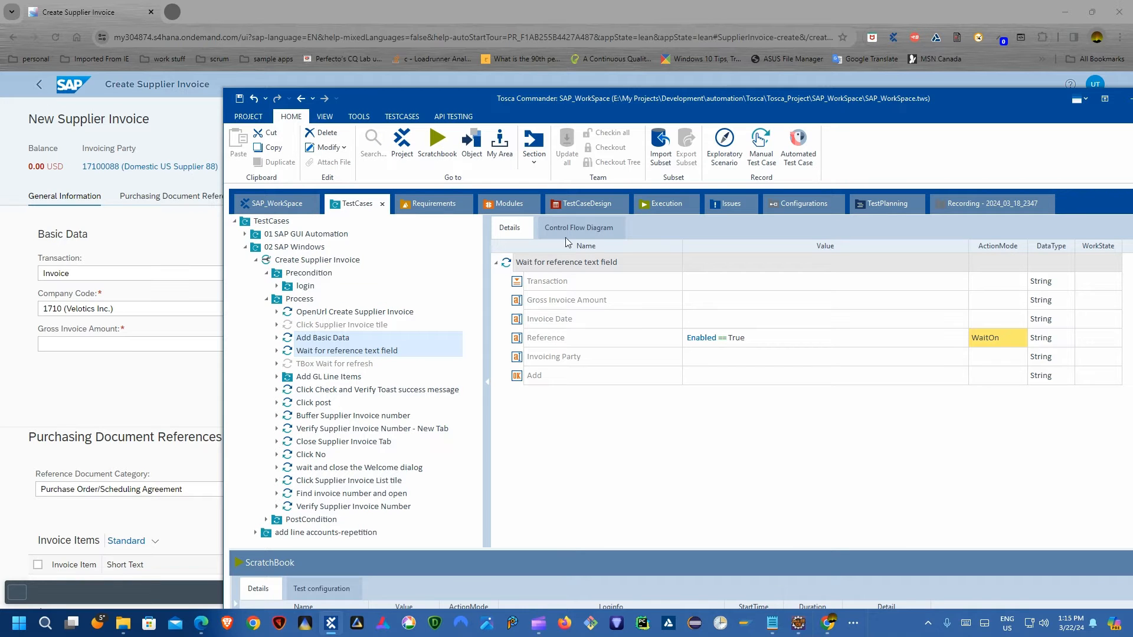
{"action": "left_click_drag", "start_coordinate": [532, 103], "coordinate": [481, 106]}
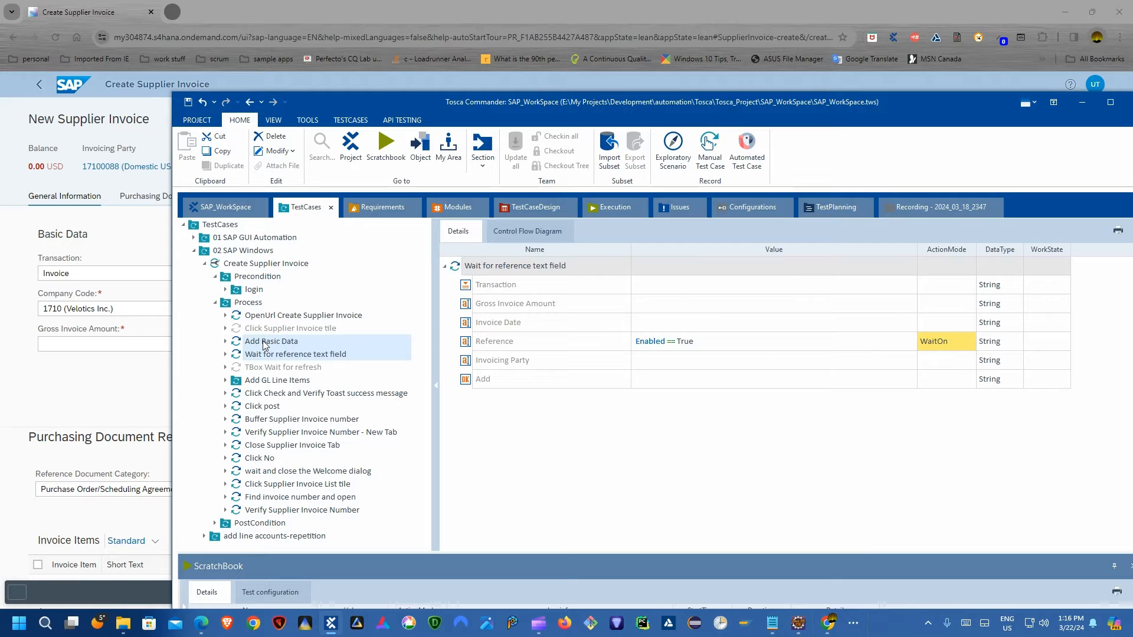
{"action": "left_click", "coordinate": [264, 343]}
{"action": "left_click", "coordinate": [274, 355]}
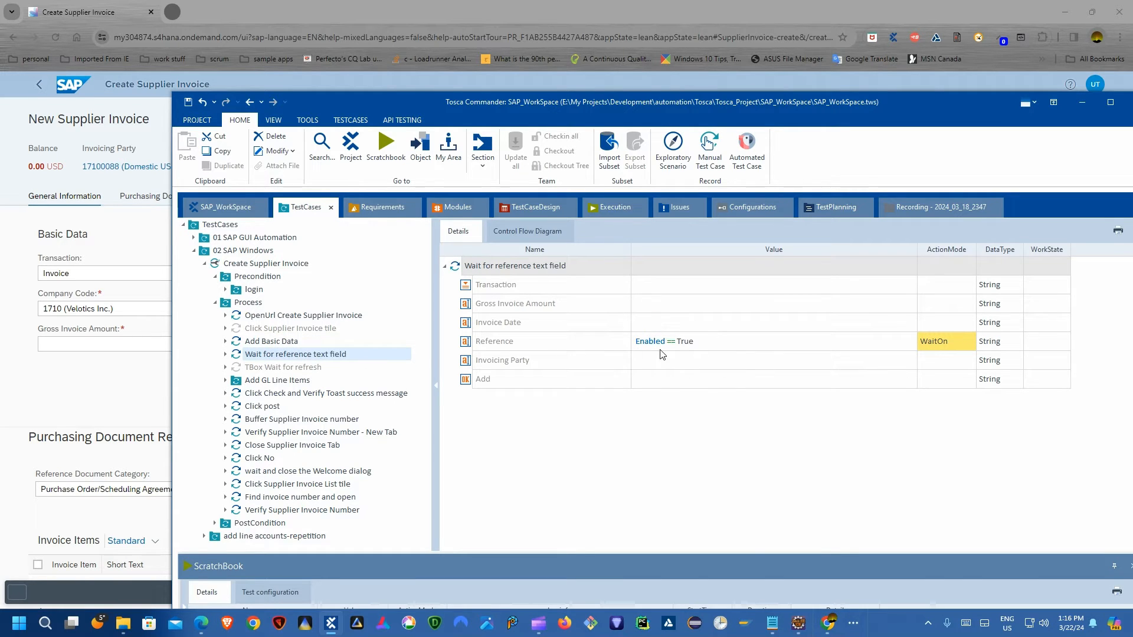
Check the filled invoice form in the browser, return to Tosca Commander, and show the contents of the "Add GL Line Items" folder.
{"action": "mouse_move", "coordinate": [544, 632]}
{"action": "left_click_drag", "start_coordinate": [545, 107], "coordinate": [597, 141]}
{"action": "left_click", "coordinate": [530, 106]}
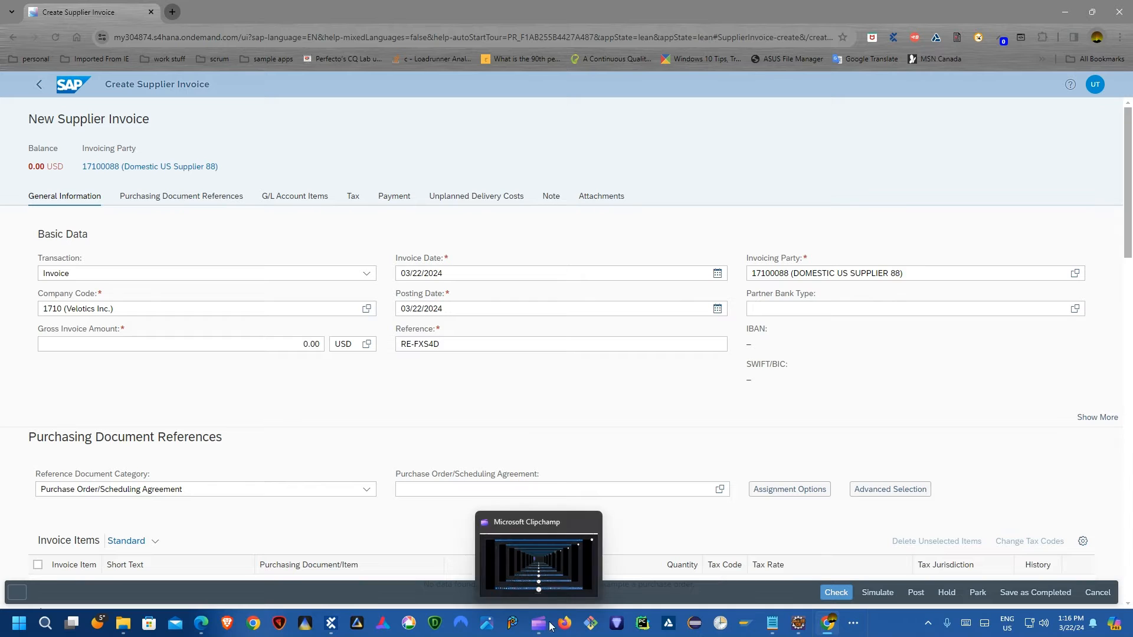
{"action": "left_click", "coordinate": [331, 623]}
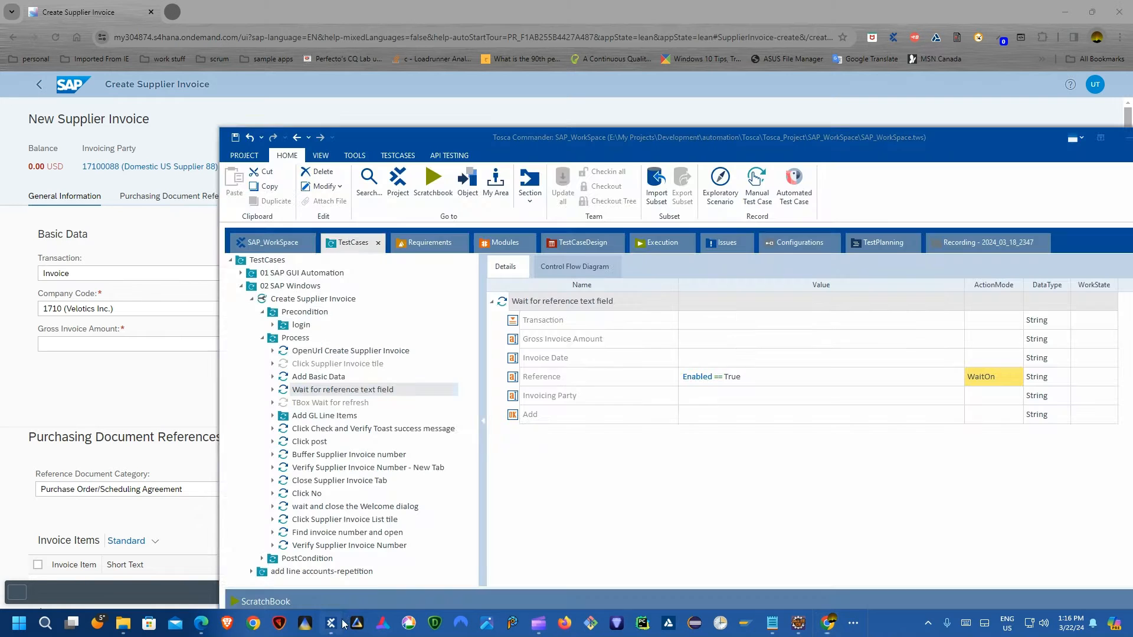
{"action": "left_click", "coordinate": [345, 416]}
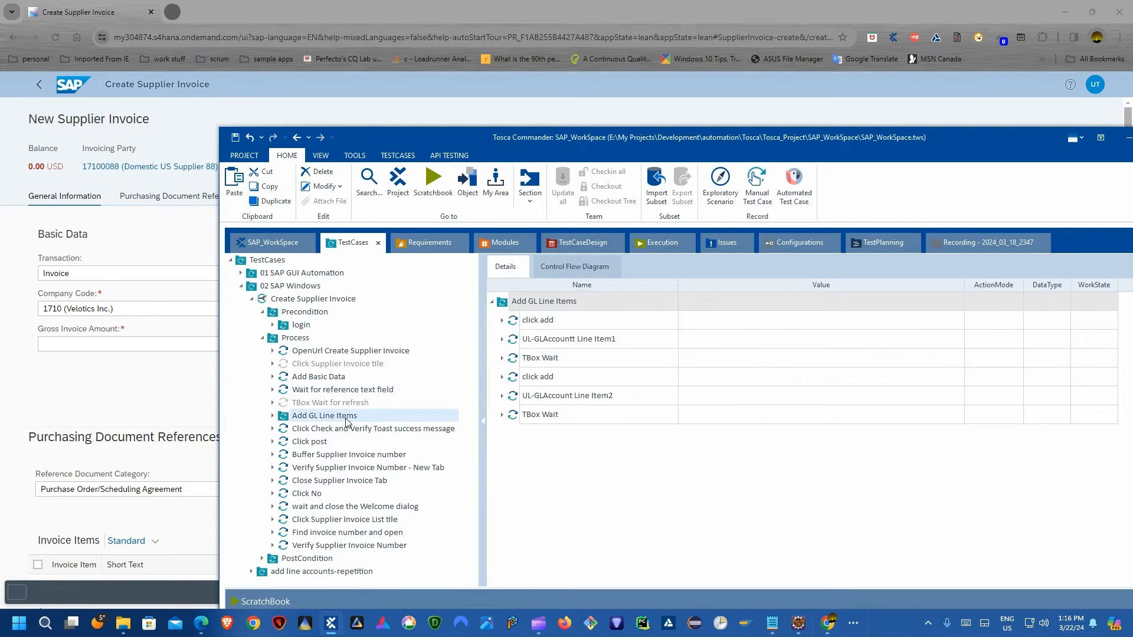
Expand the "Add GL Line Items" folder and review its first "click add" step within the folder's contents.
{"action": "left_click", "coordinate": [273, 417]}
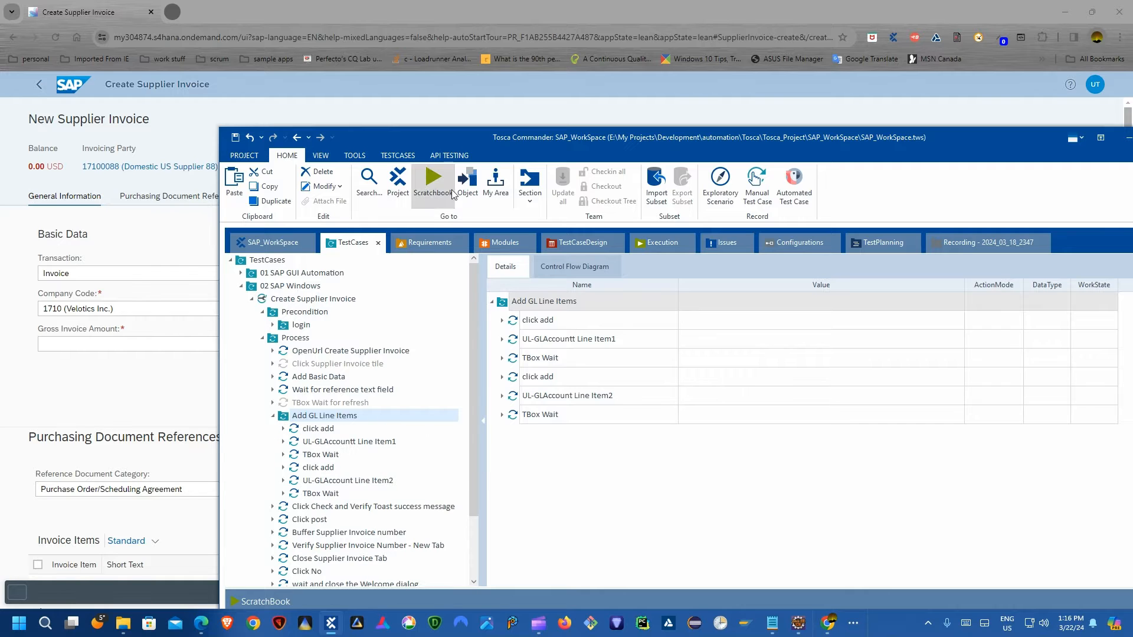
{"action": "left_click_drag", "start_coordinate": [465, 137], "coordinate": [389, 61]}
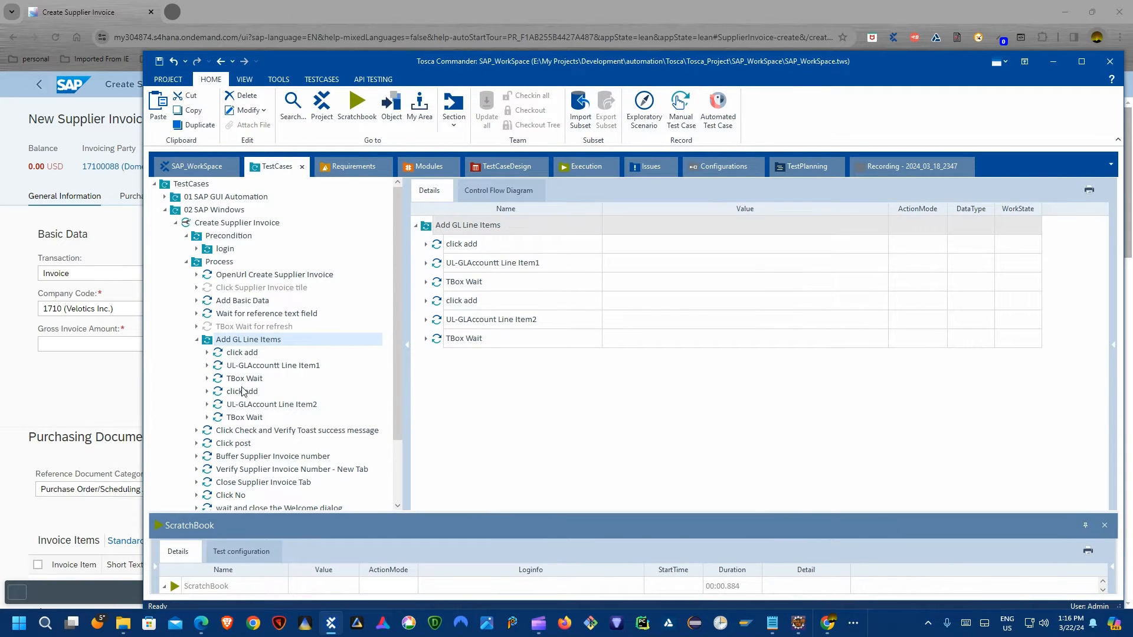
{"action": "left_click", "coordinate": [241, 355]}
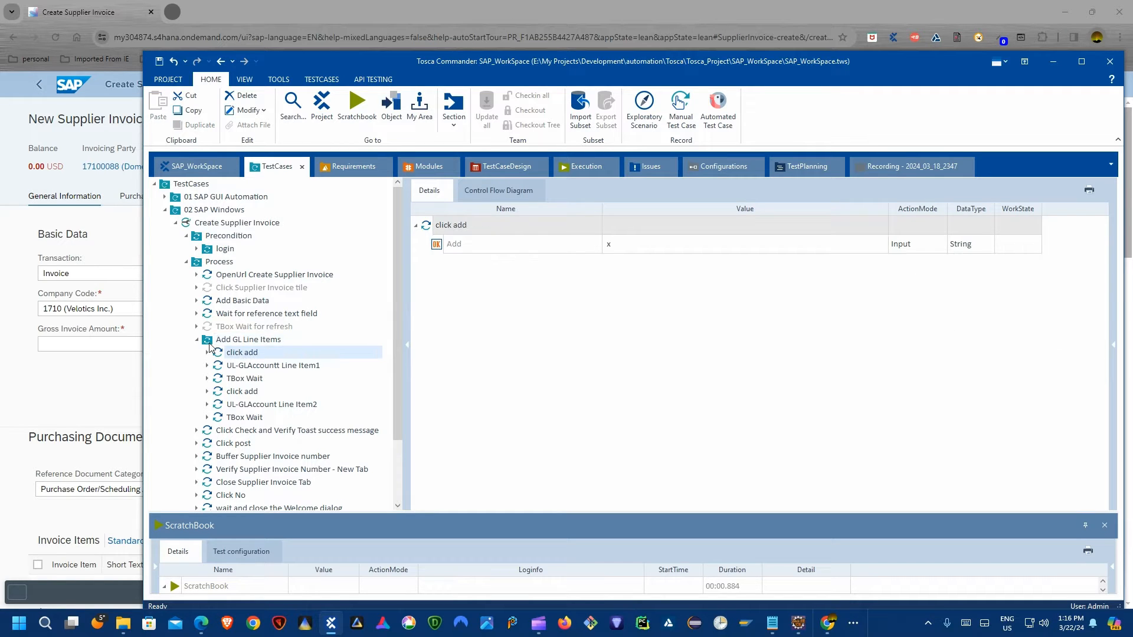
{"action": "left_click", "coordinate": [233, 341]}
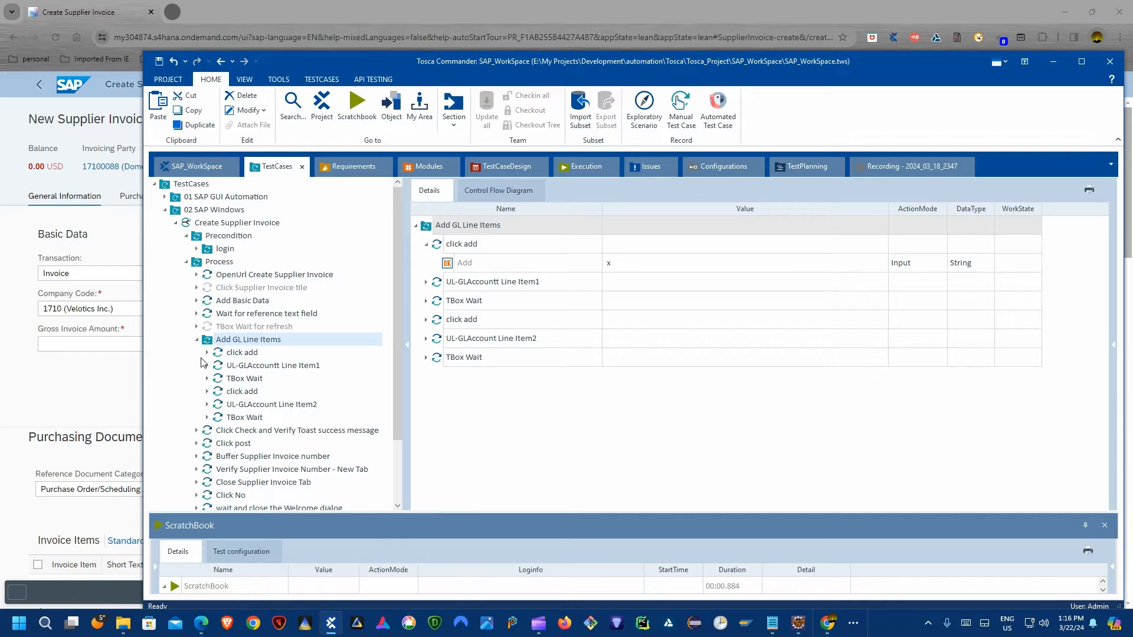
Correct the name of the first GL account line item step to "UL-GLAccount Line Item1".
{"action": "left_click", "coordinate": [267, 367]}
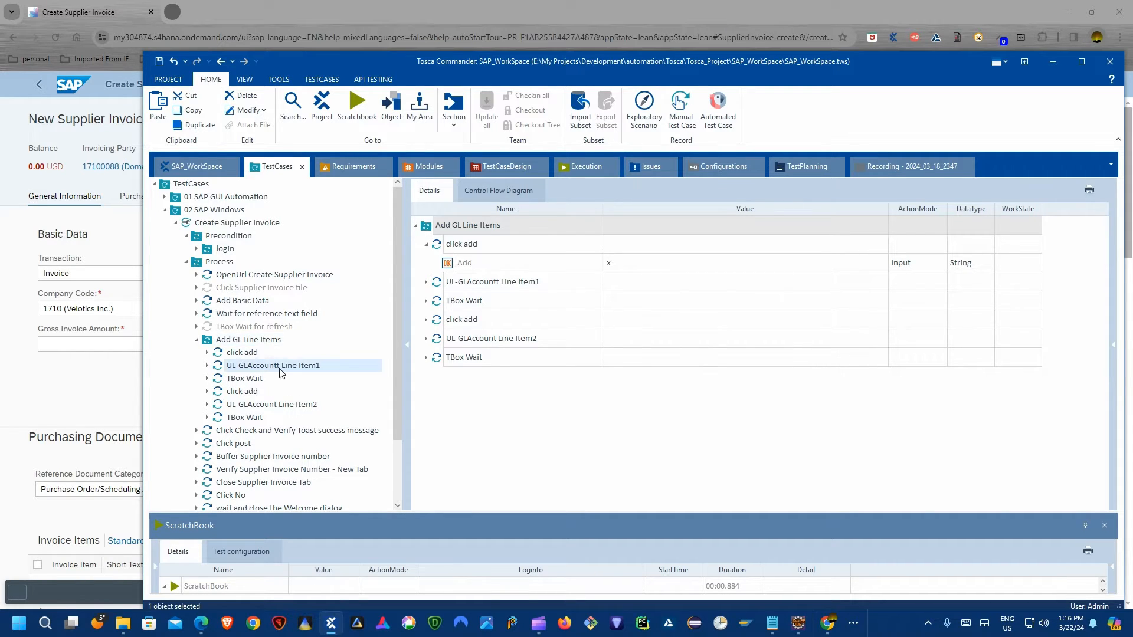
{"action": "key", "text": "BackSpace"}
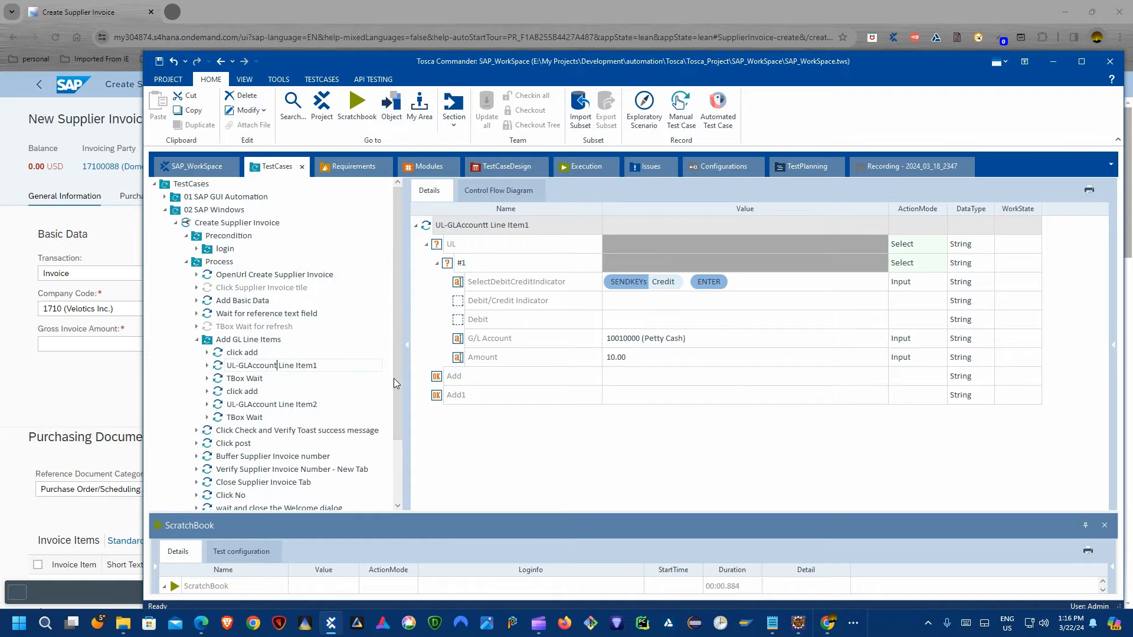
{"action": "key", "text": "Return"}
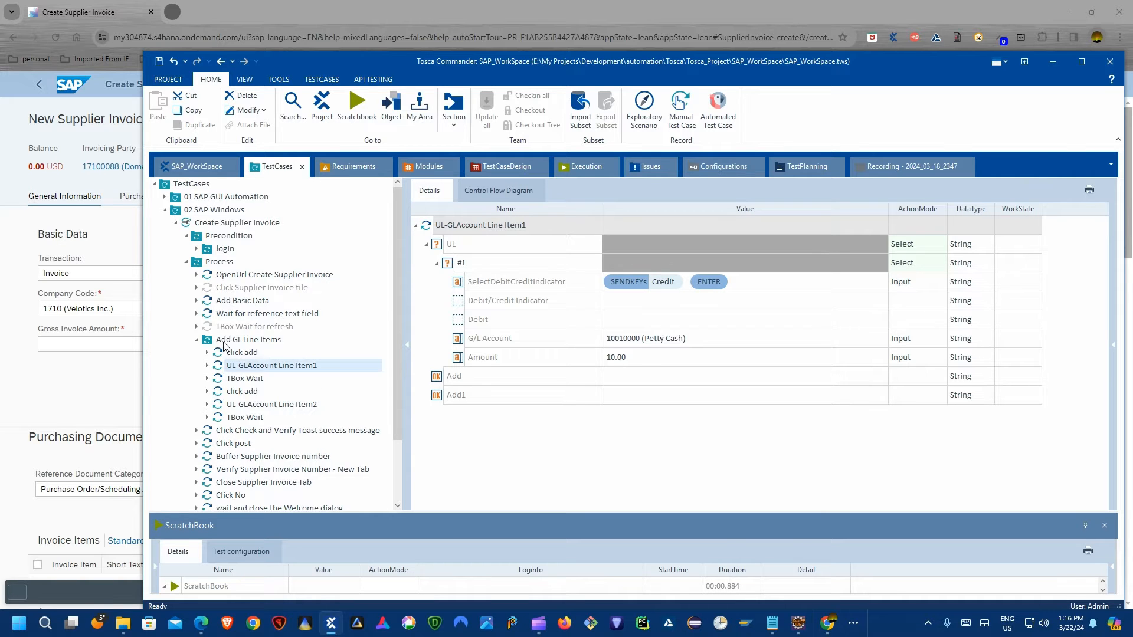
Switch to the invoice form in the browser and add a line item under G/L Account Items.
{"action": "left_click", "coordinate": [49, 390]}
{"action": "scroll", "coordinate": [176, 309], "scroll_direction": "down", "scroll_amount": 4}
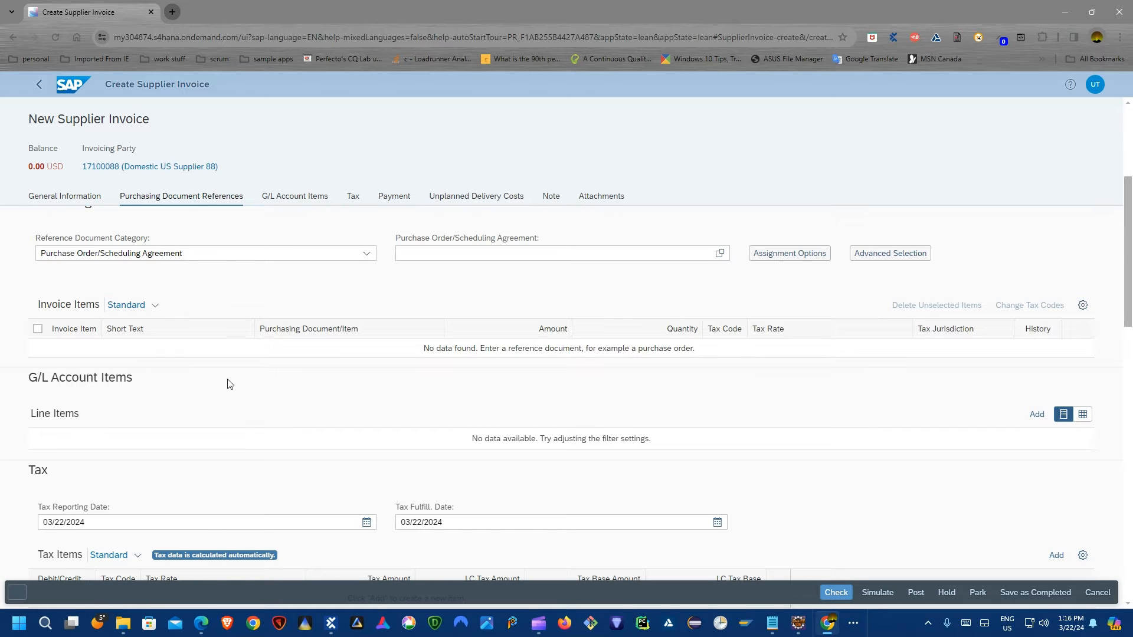
{"action": "left_click", "coordinate": [1036, 415]}
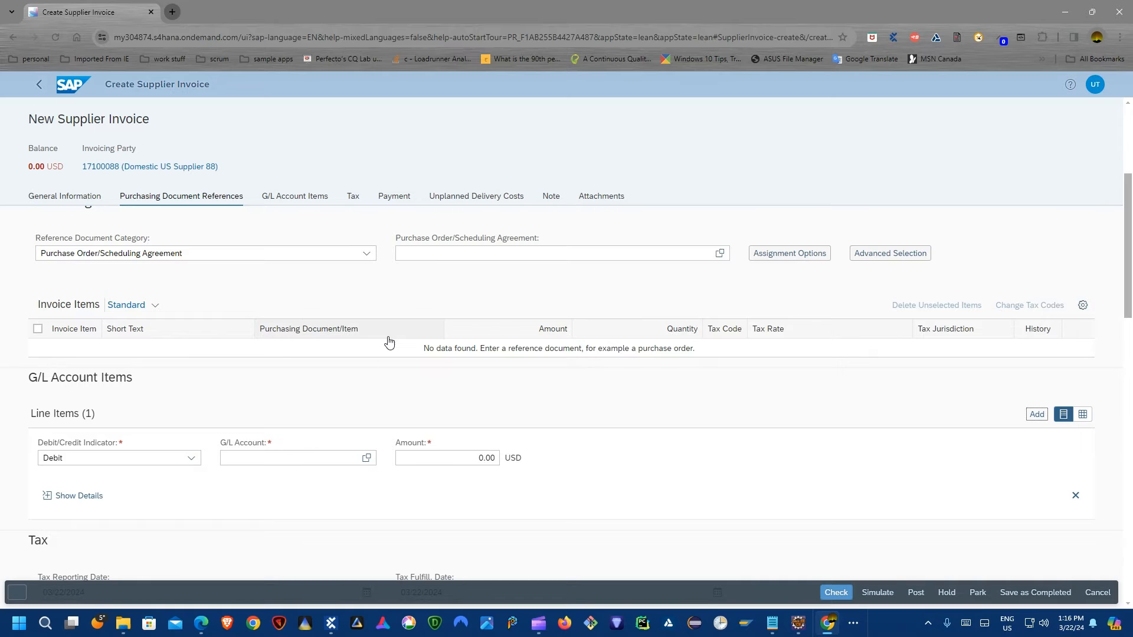
{"action": "scroll", "coordinate": [381, 393], "scroll_direction": "down", "scroll_amount": 2}
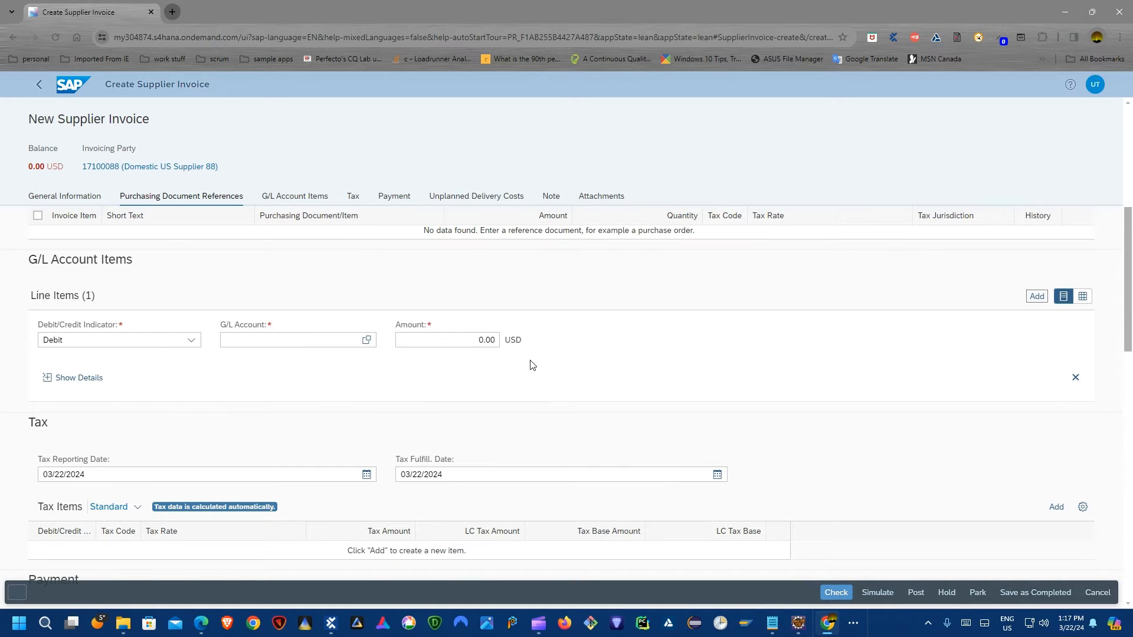
Compare the "UL-GLAccount Line Item1" step in Tosca Commander with the browser's line item fields, and show the project's modules.
{"action": "left_click", "coordinate": [331, 622]}
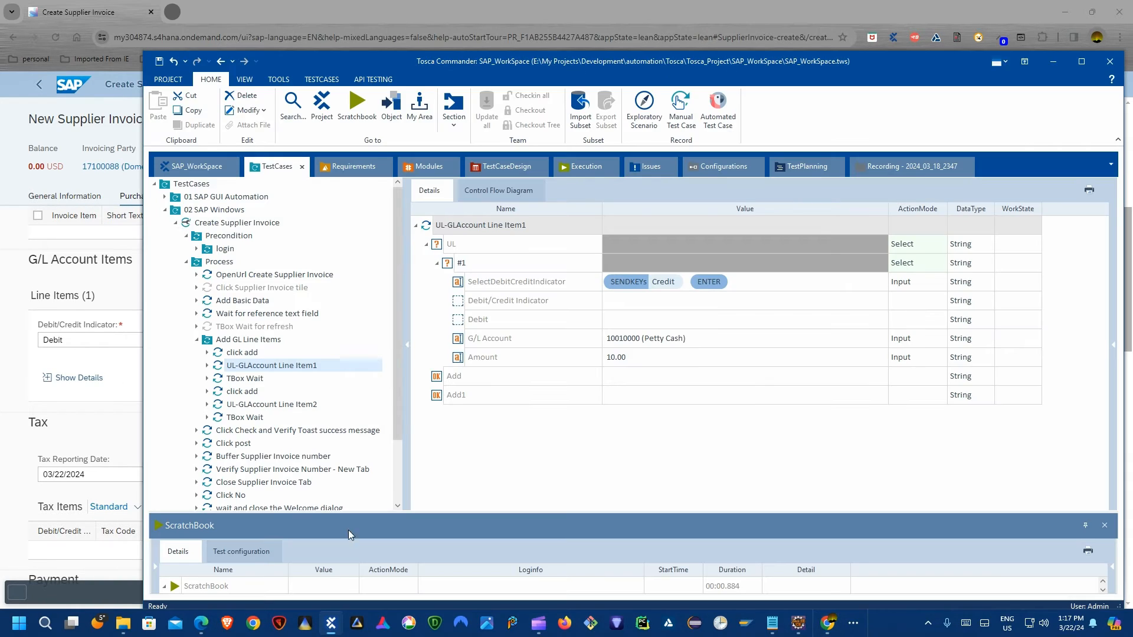
{"action": "left_click_drag", "start_coordinate": [439, 71], "coordinate": [493, 72]}
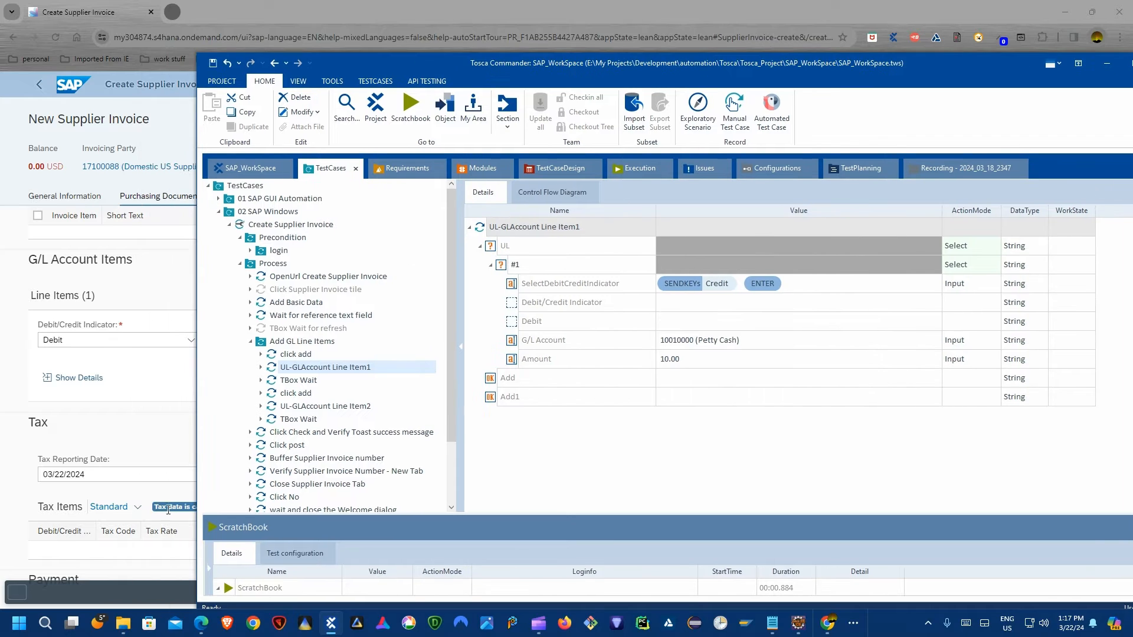
{"action": "left_click", "coordinate": [11, 400]}
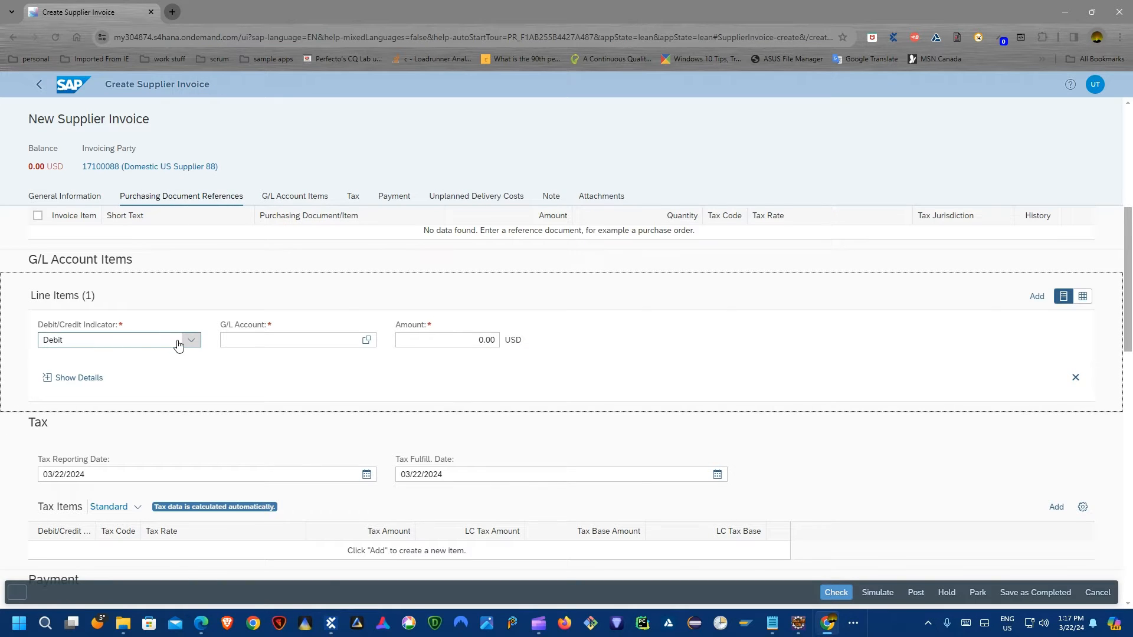
{"action": "left_click", "coordinate": [331, 622]}
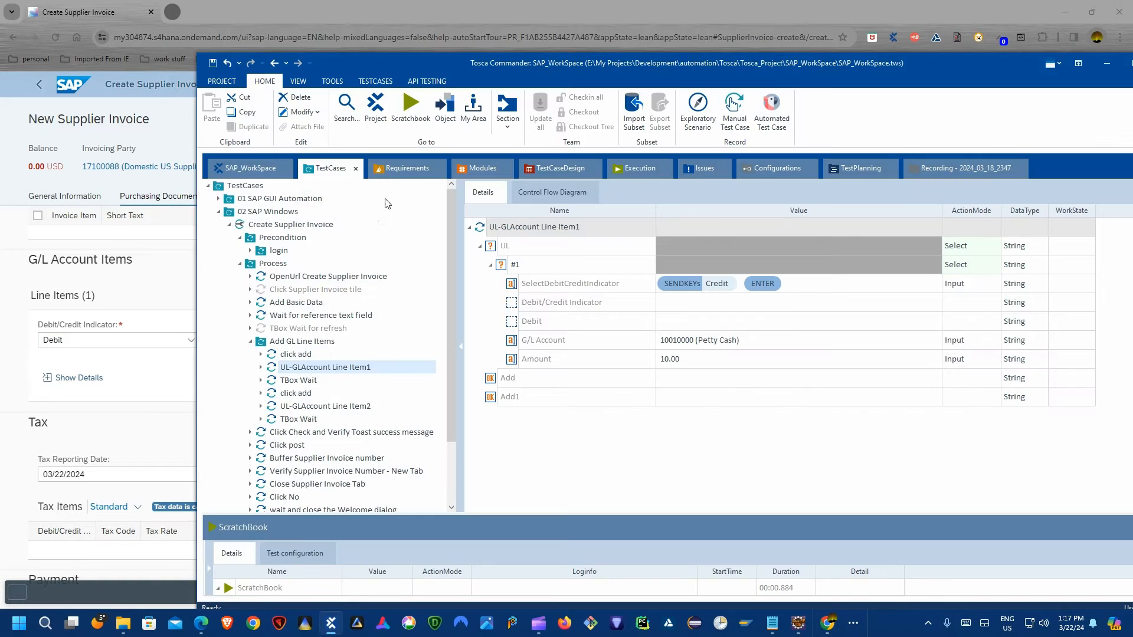
{"action": "left_click", "coordinate": [479, 169]}
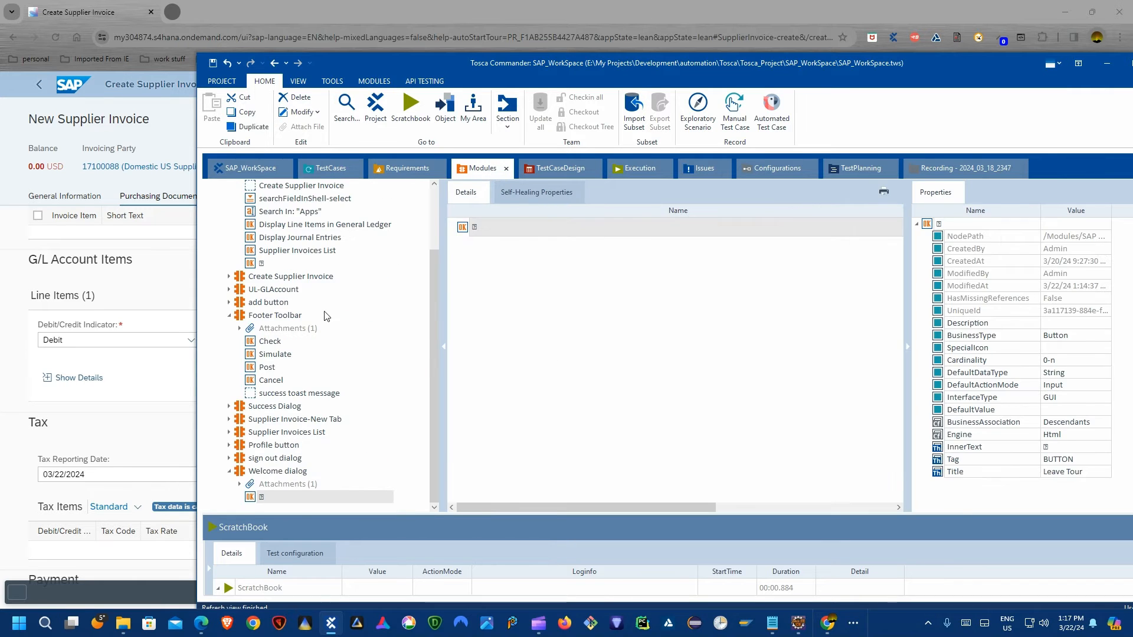
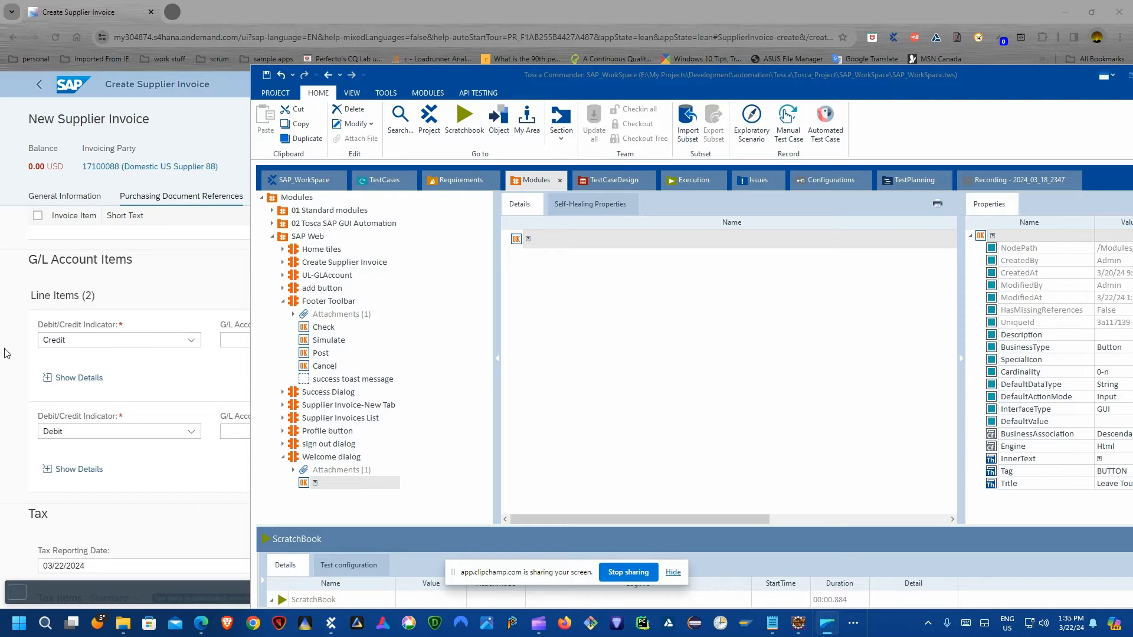
In the browser, add another G/L line item, then delete the Debit line items so only the Credit line item remains.
{"action": "left_click", "coordinate": [200, 329]}
{"action": "left_click", "coordinate": [1037, 297]}
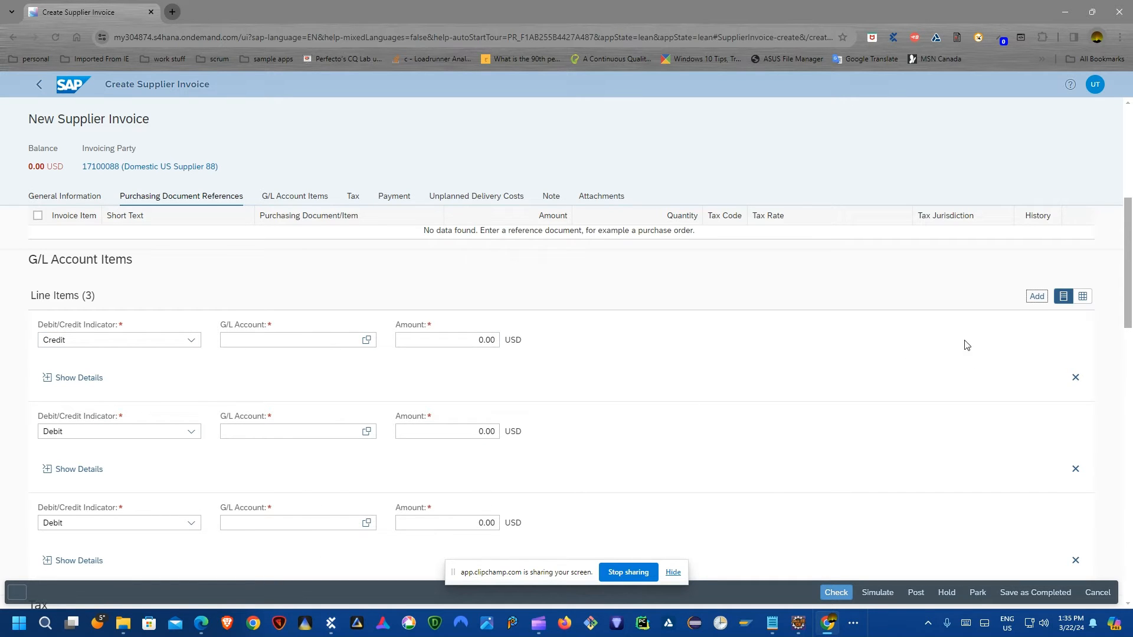
{"action": "left_click", "coordinate": [1075, 560]}
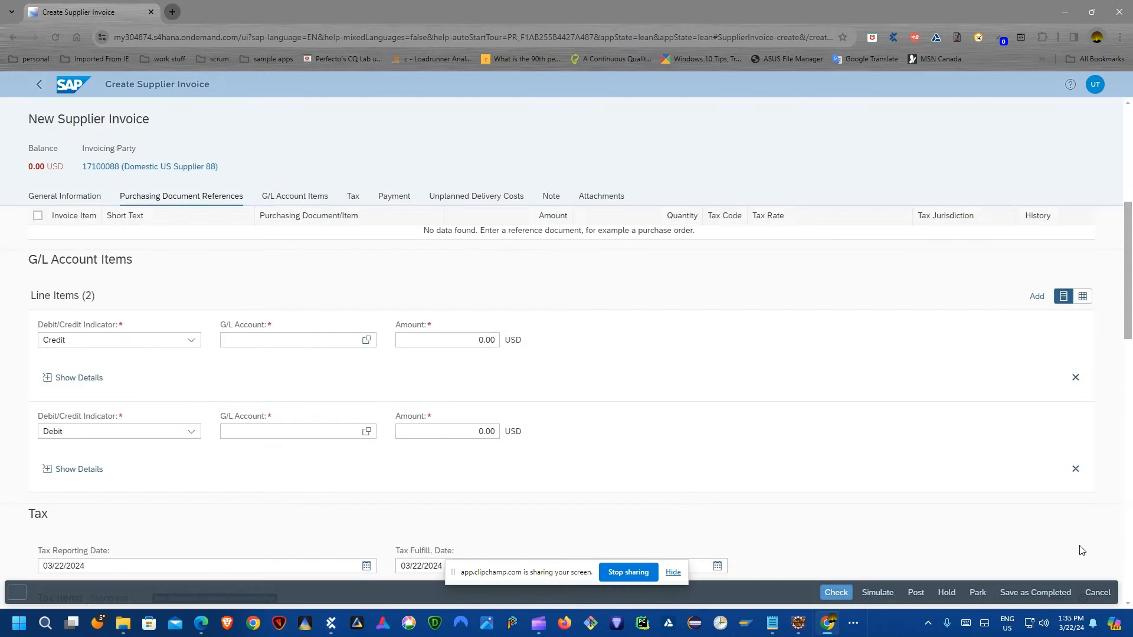
{"action": "left_click", "coordinate": [1075, 468]}
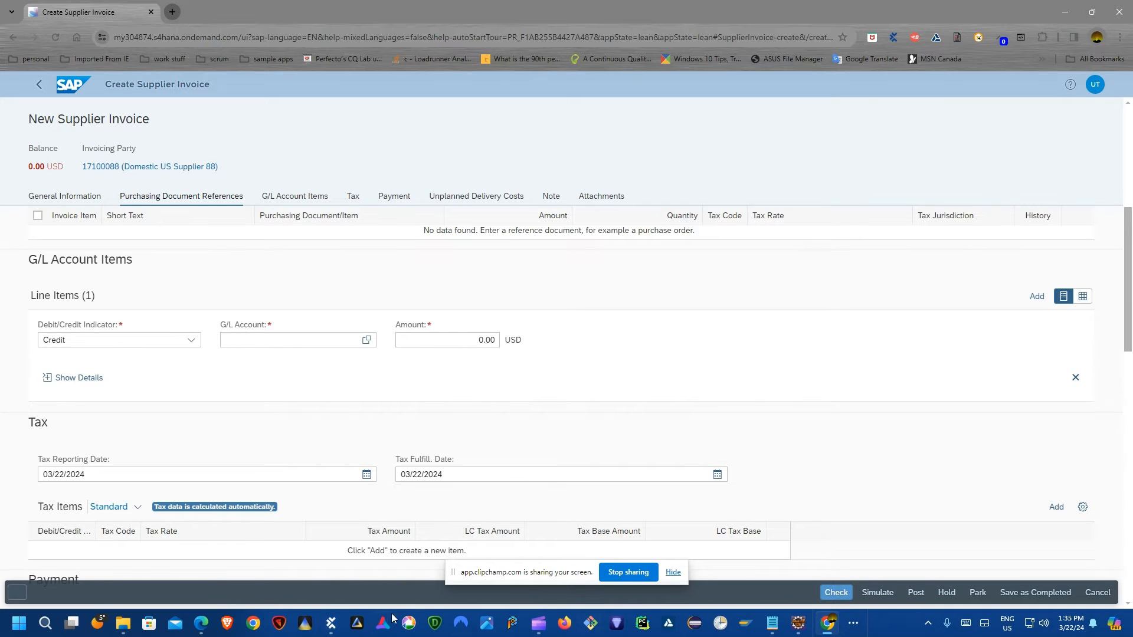
In Tosca Commander, start an application scan from the SAP Web module folder and scan the Create Supplier Invoice window.
{"action": "left_click", "coordinate": [331, 623]}
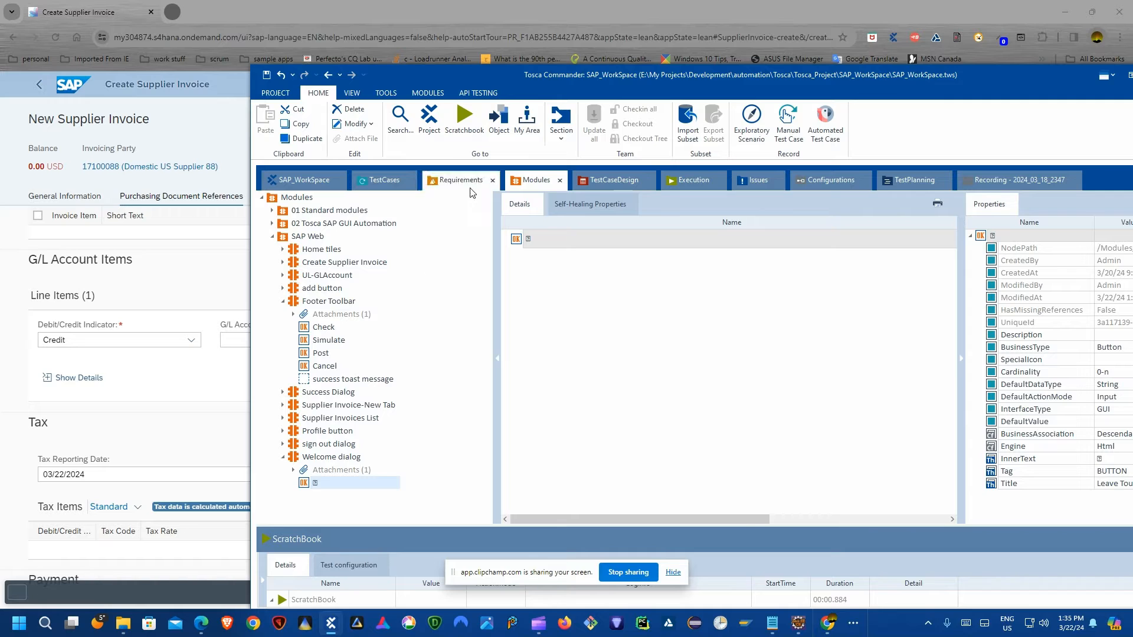
{"action": "right_click", "coordinate": [302, 236]}
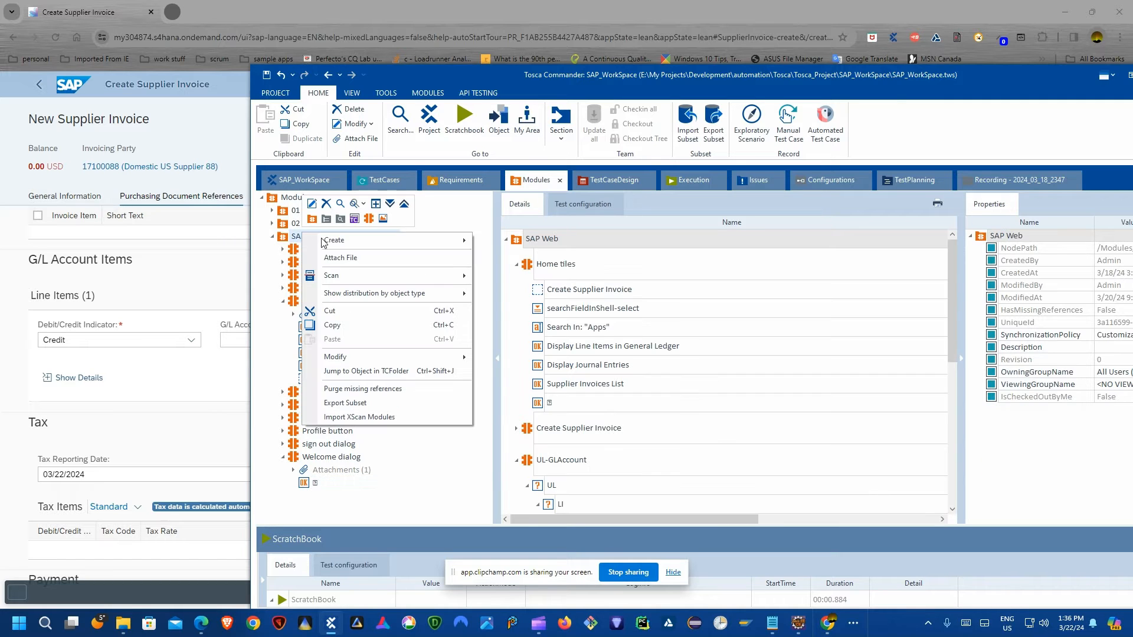
{"action": "mouse_move", "coordinate": [413, 271]}
{"action": "left_click", "coordinate": [505, 273]}
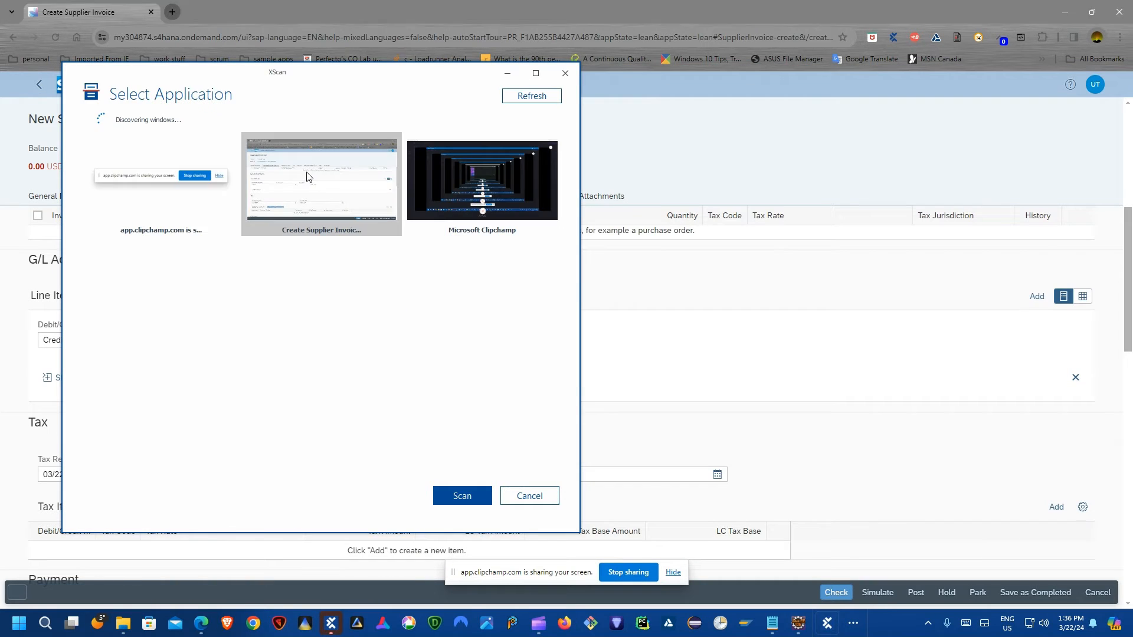
{"action": "double_click", "coordinate": [307, 177]}
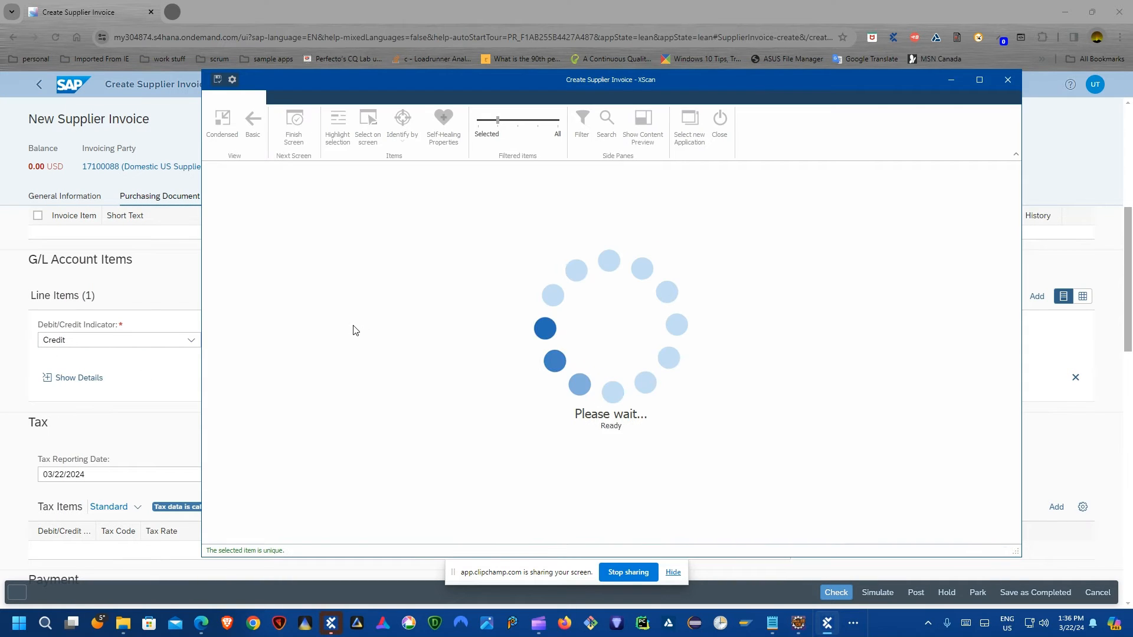
{"action": "left_click_drag", "start_coordinate": [348, 78], "coordinate": [470, 69]}
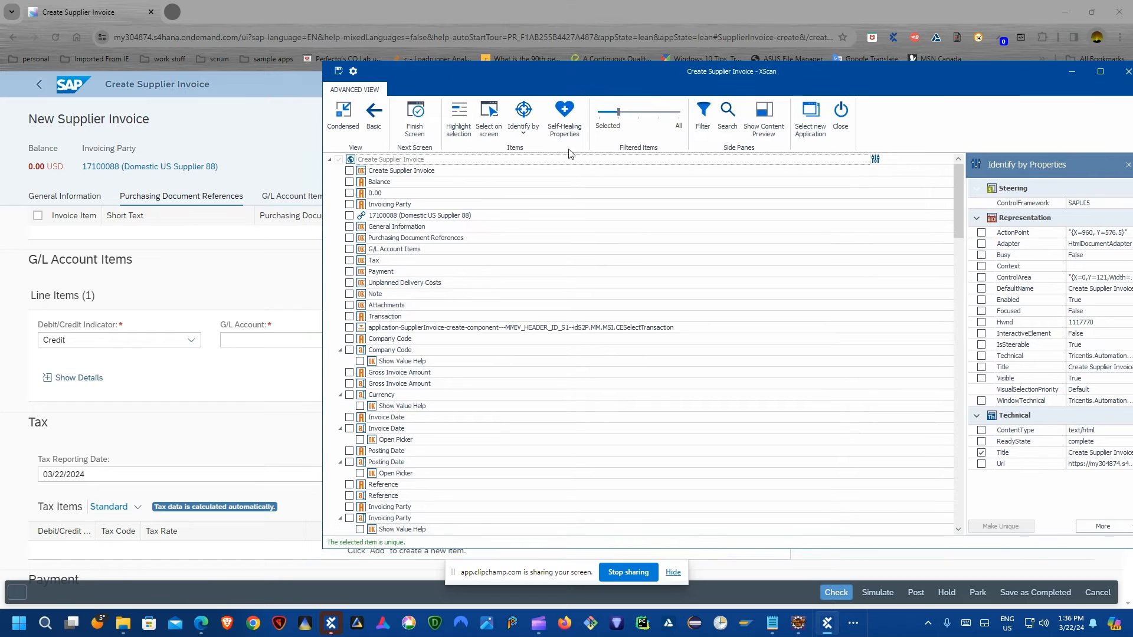
Bring the XScan window back in front of the invoice page and get the Tosca Commander window out of the way.
{"action": "left_click", "coordinate": [2, 319]}
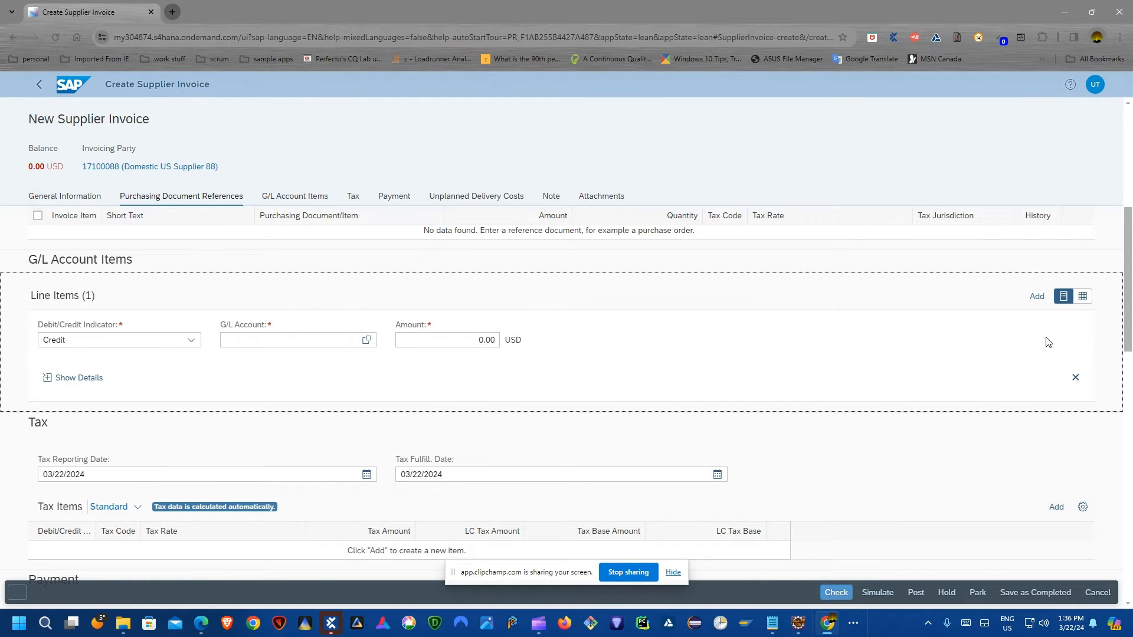
{"action": "left_click", "coordinate": [853, 623]}
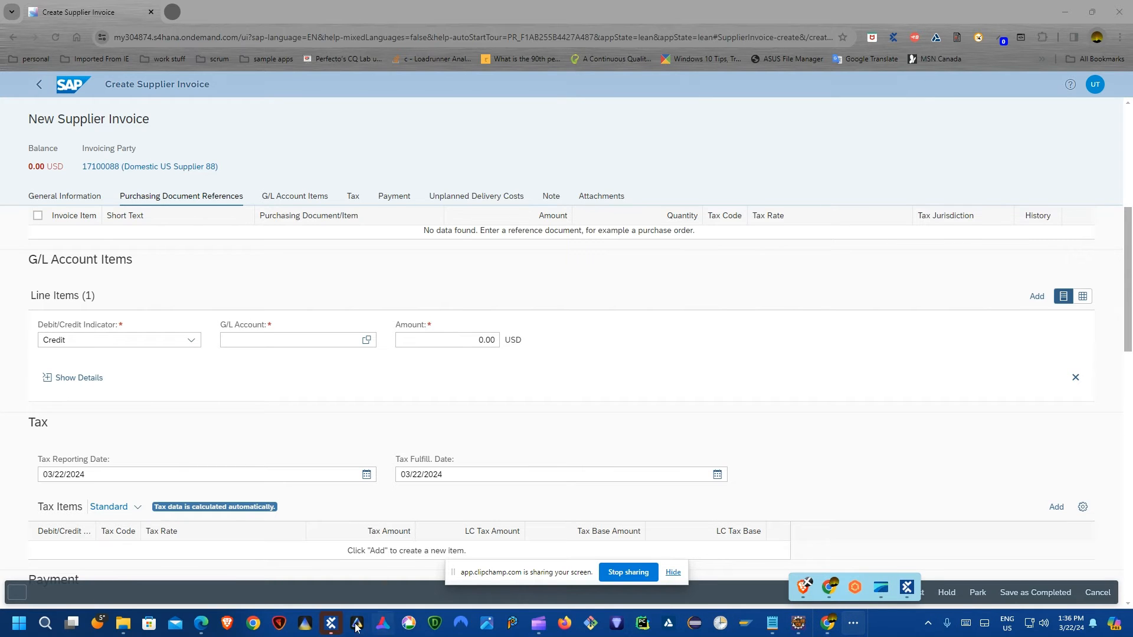
{"action": "left_click", "coordinate": [334, 623]}
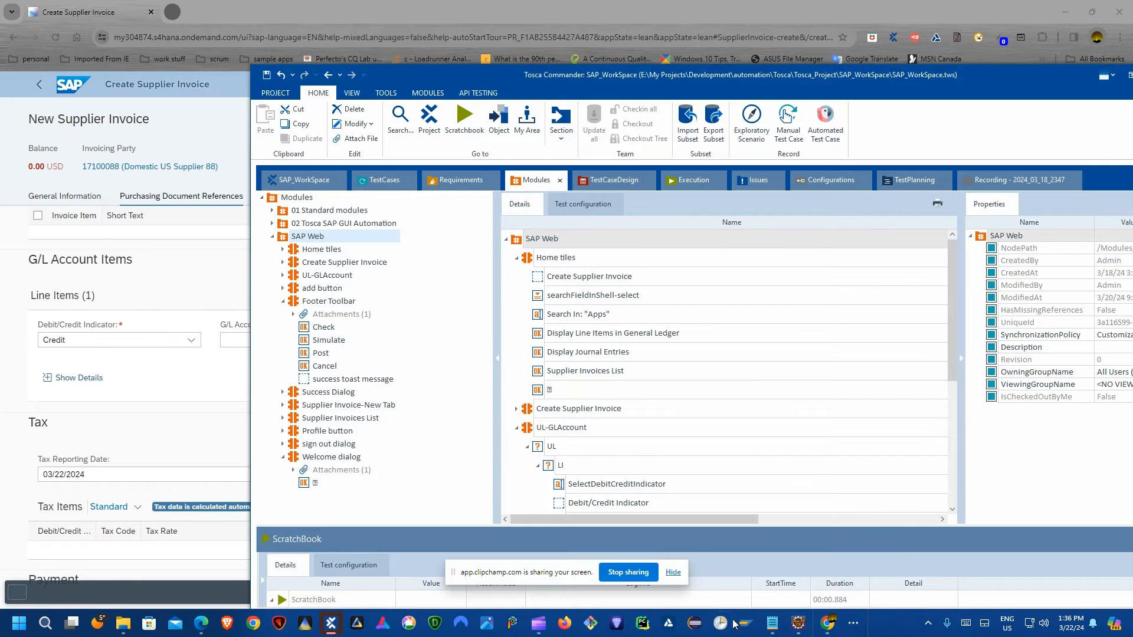
{"action": "left_click", "coordinate": [854, 628]}
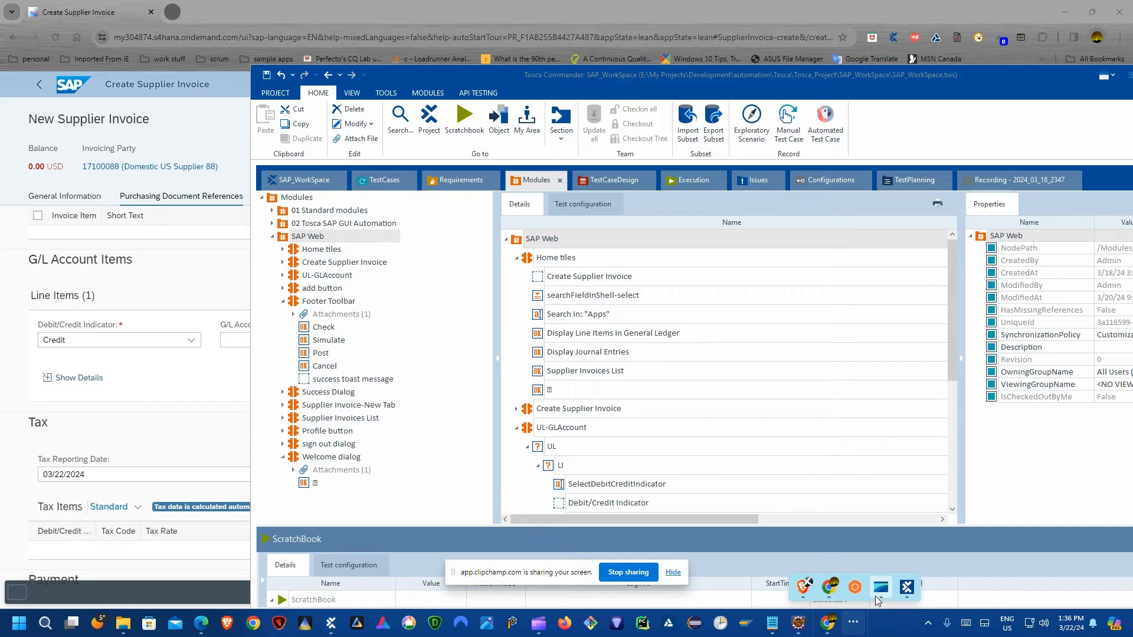
{"action": "left_click", "coordinate": [907, 587]}
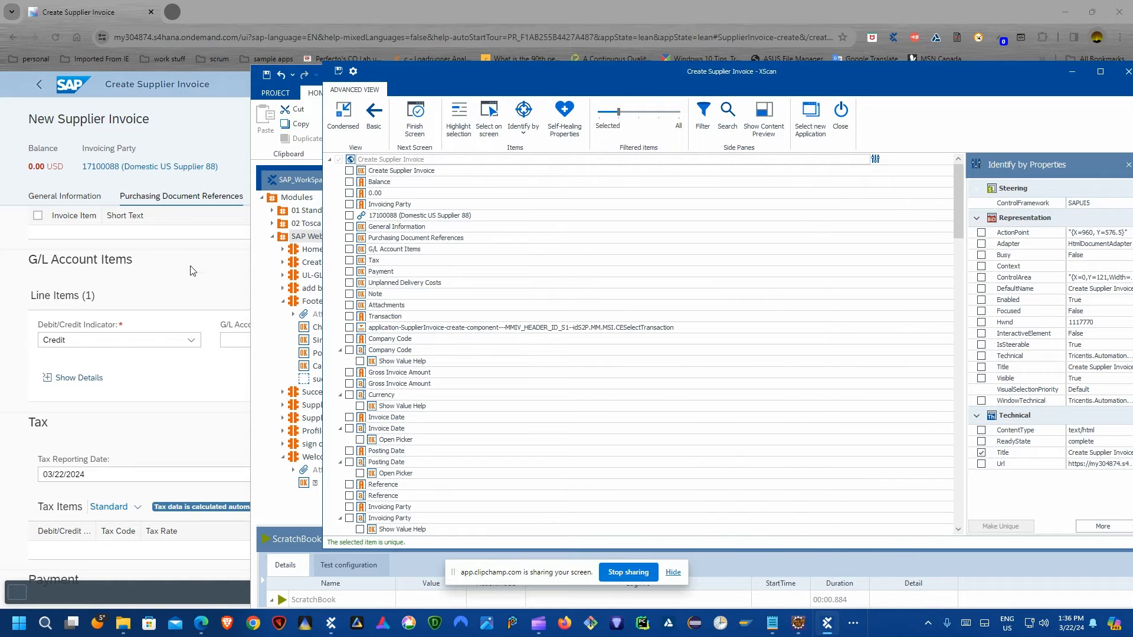
{"action": "left_click_drag", "start_coordinate": [952, 110], "coordinate": [867, 162]}
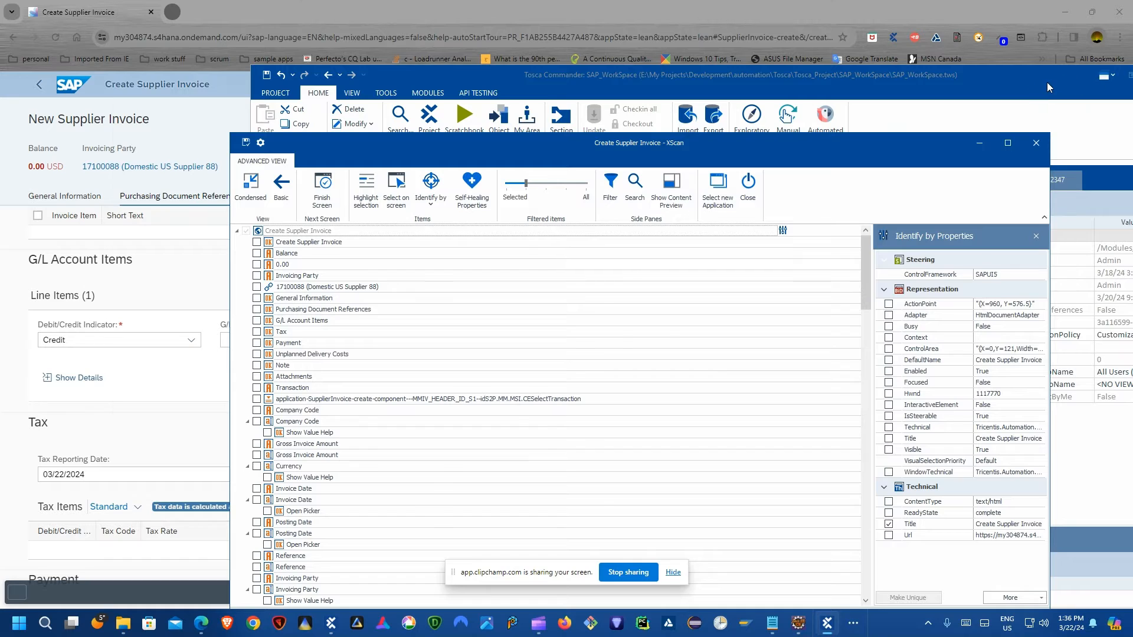
{"action": "left_click_drag", "start_coordinate": [1046, 84], "coordinate": [913, 84]}
{"action": "left_click", "coordinate": [1034, 79]}
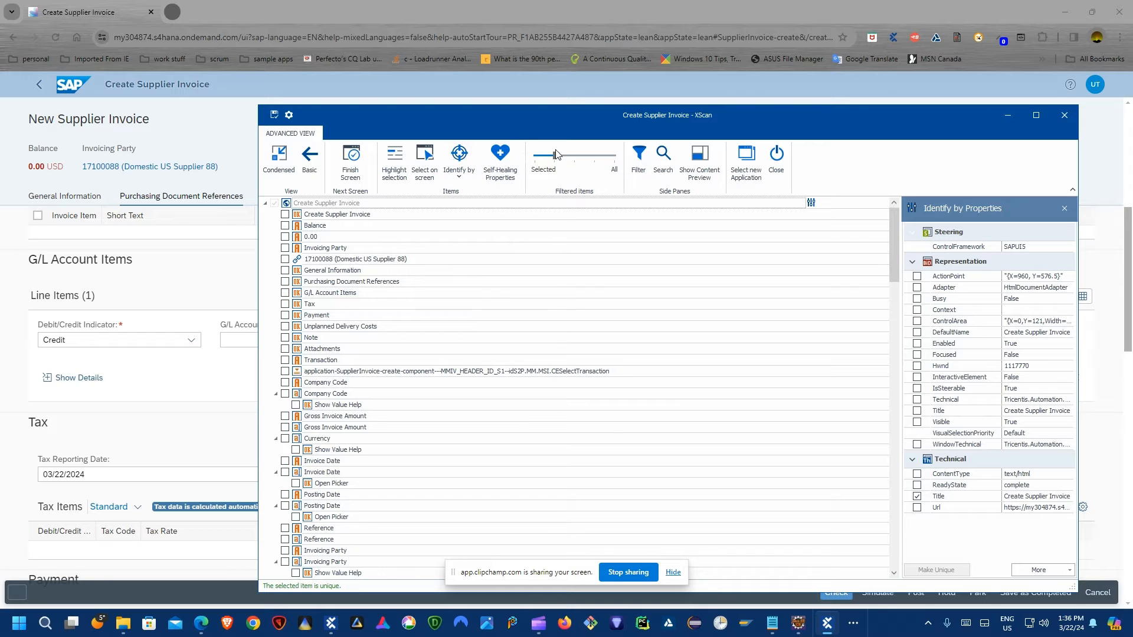
Filter the scan to selected items, pick the line item's Debit/Credit Indicator dropdown on screen, and show all items around it.
{"action": "left_click_drag", "start_coordinate": [554, 154], "coordinate": [535, 156]}
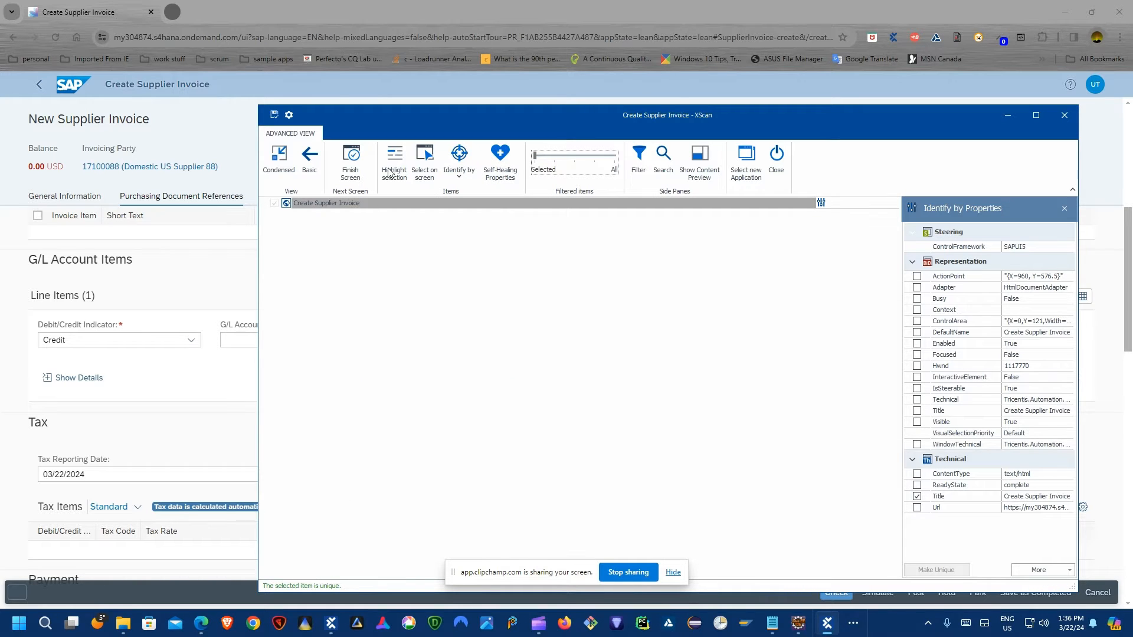
{"action": "left_click", "coordinate": [424, 161]}
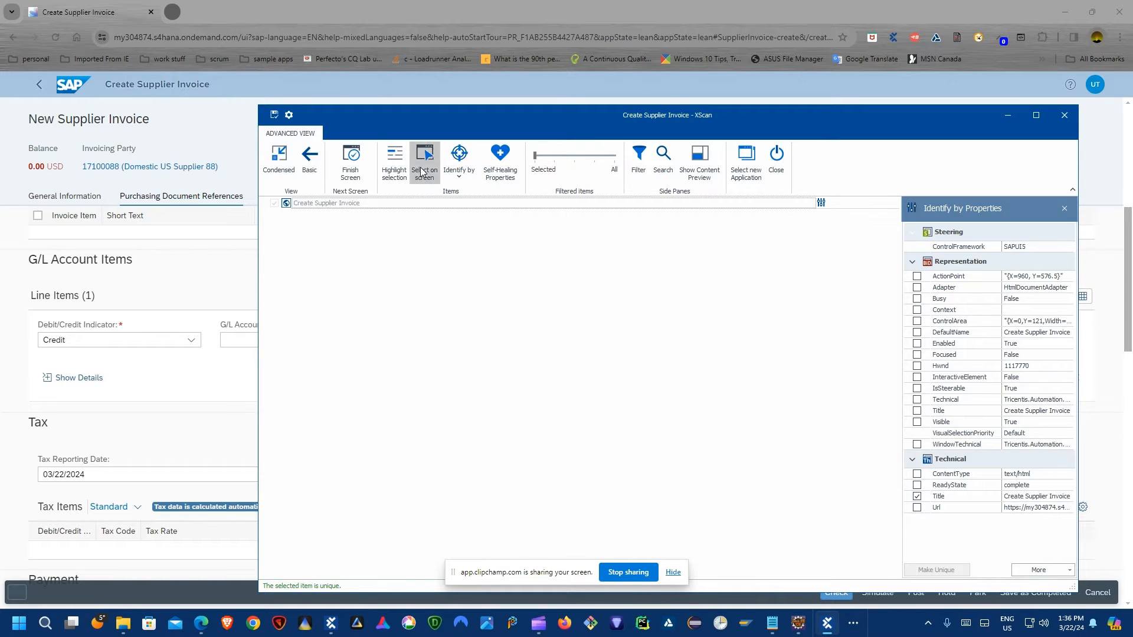
{"action": "left_click", "coordinate": [97, 336]}
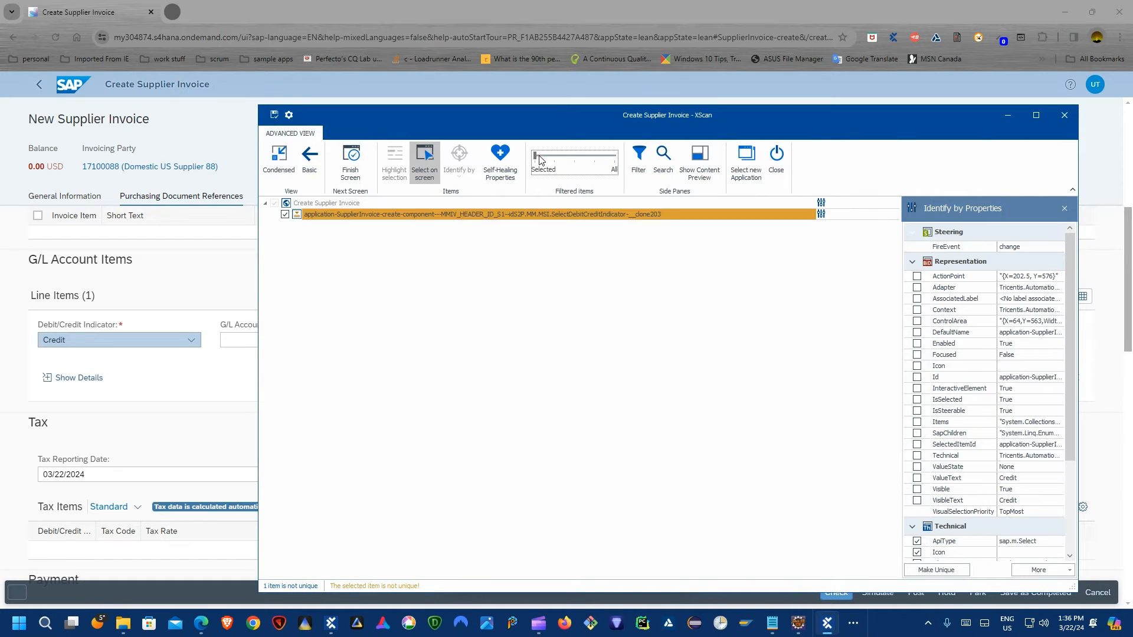
{"action": "left_click_drag", "start_coordinate": [534, 155], "coordinate": [609, 162]}
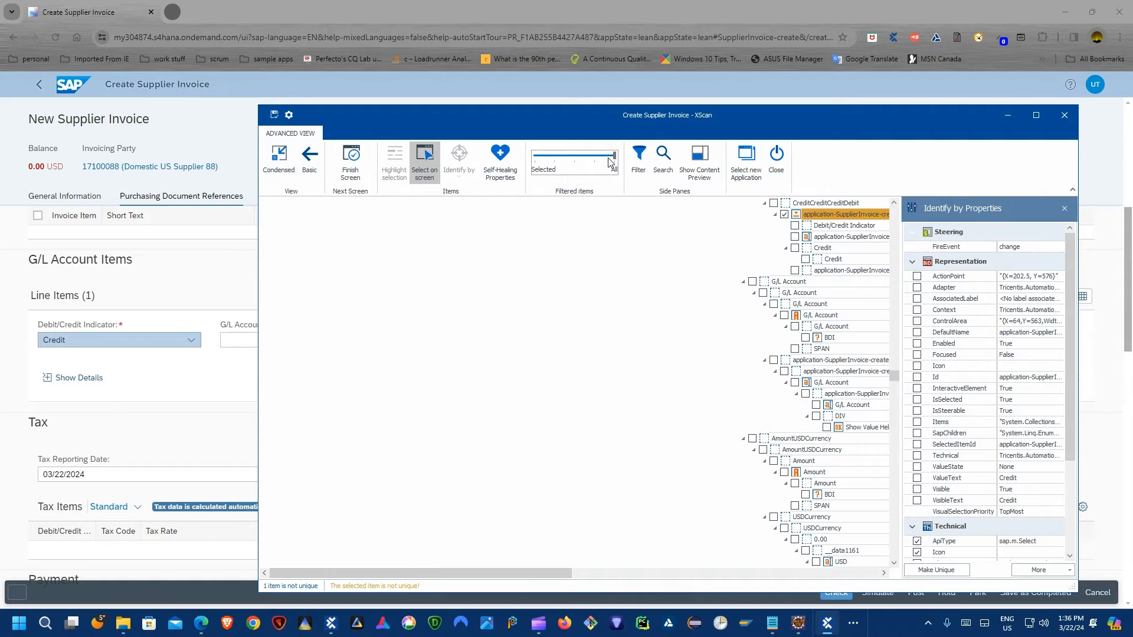
In the scan tree, deselect the Debit/Credit Indicator dropdown and select the parent UL element that contains the G/L line items.
{"action": "left_click_drag", "start_coordinate": [527, 570], "coordinate": [674, 586]}
{"action": "scroll", "coordinate": [635, 417], "scroll_direction": "up", "scroll_amount": 3}
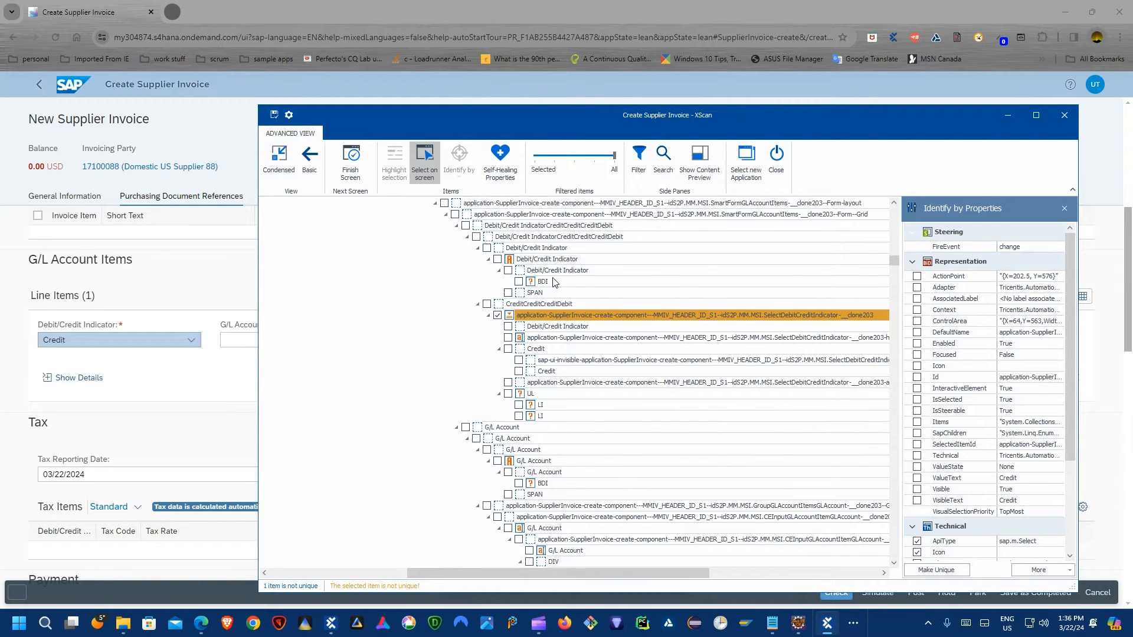
{"action": "scroll", "coordinate": [555, 282], "scroll_direction": "up", "scroll_amount": 2}
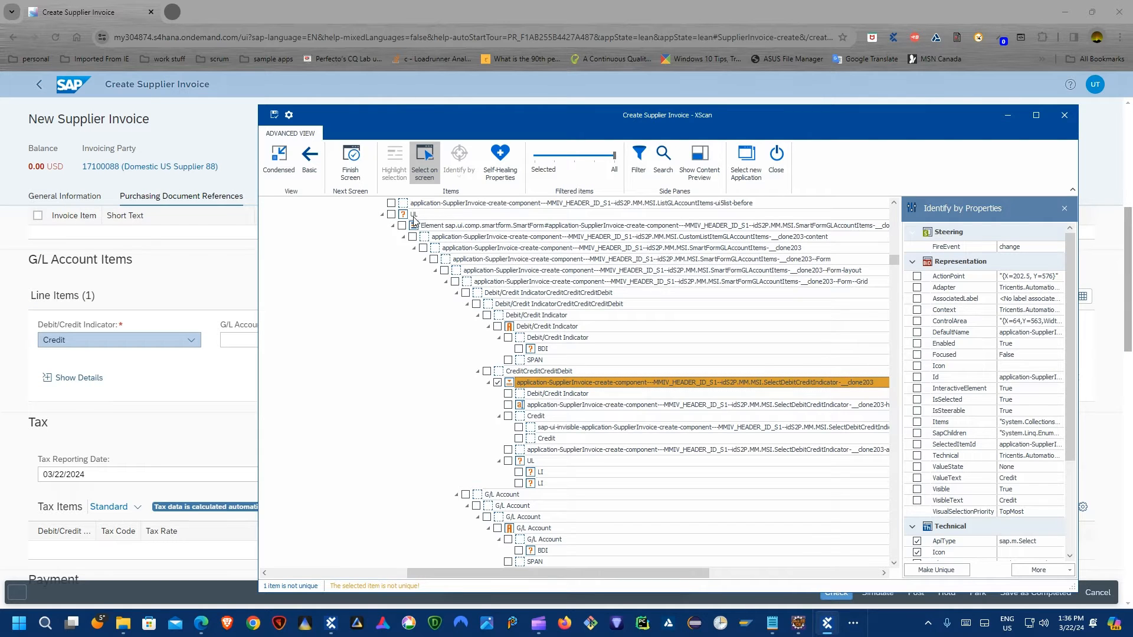
{"action": "left_click", "coordinate": [435, 215]}
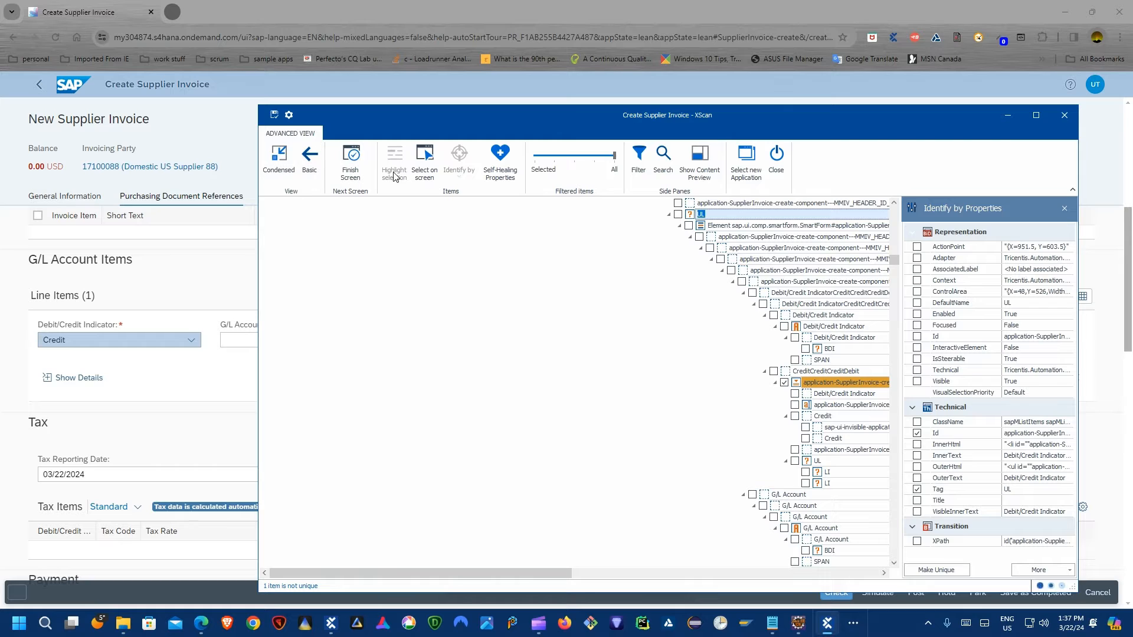
{"action": "left_click", "coordinate": [783, 383]}
{"action": "left_click", "coordinate": [708, 214]}
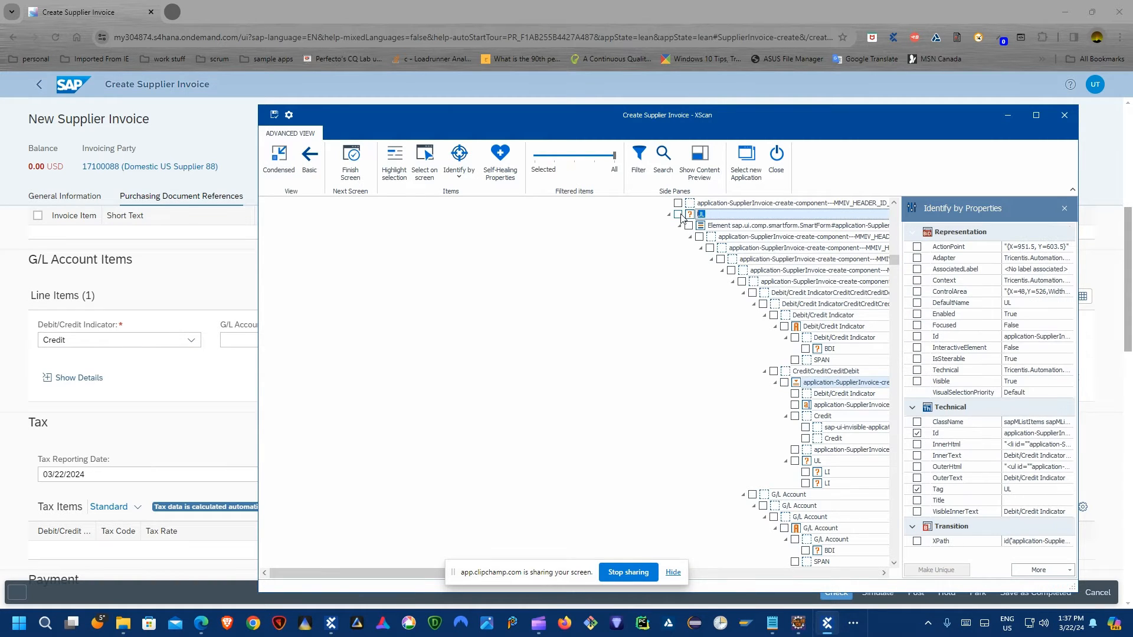
{"action": "left_click", "coordinate": [679, 214]}
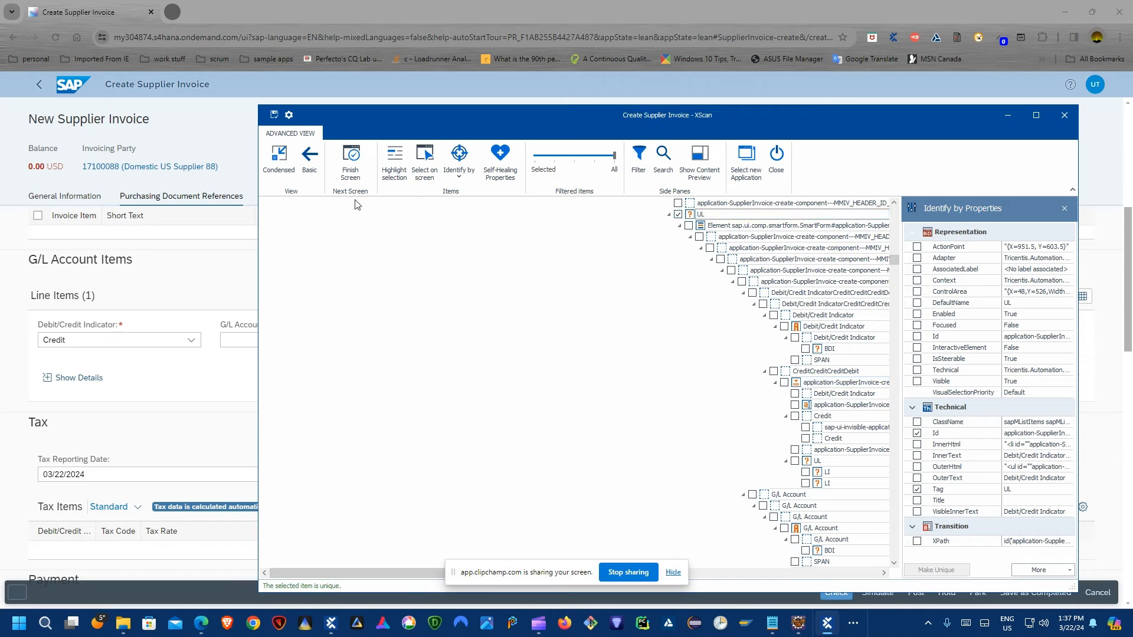
Highlight the selected UL on the invoice page, shift the XScan window aside to see it, and turn the highlighting off.
{"action": "left_click", "coordinate": [395, 163]}
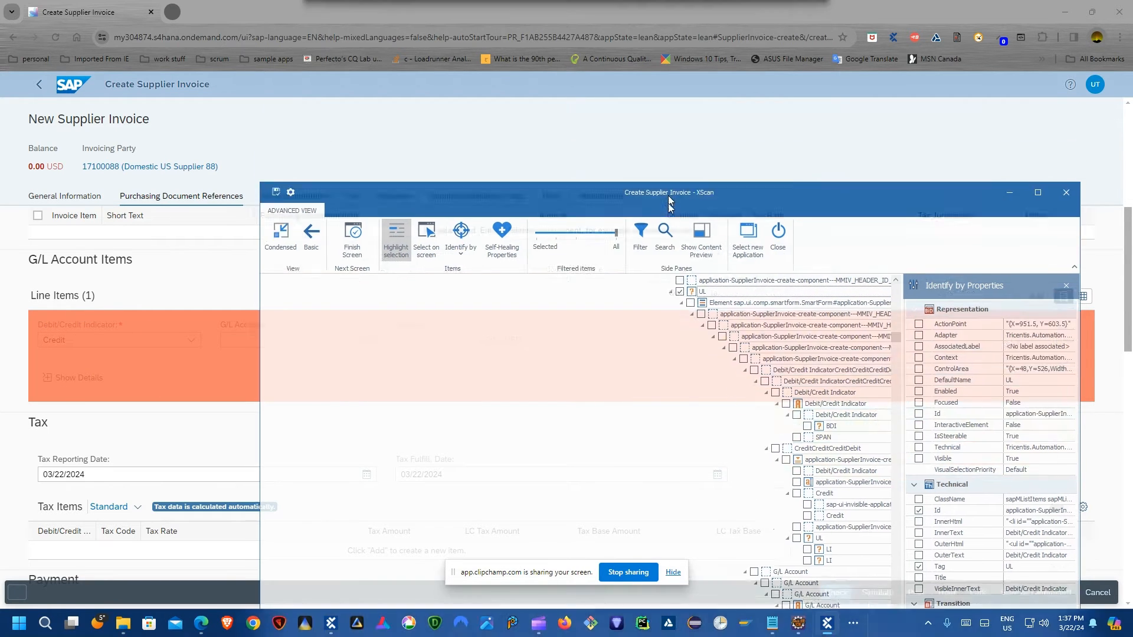
{"action": "left_click_drag", "start_coordinate": [667, 118], "coordinate": [614, 107]}
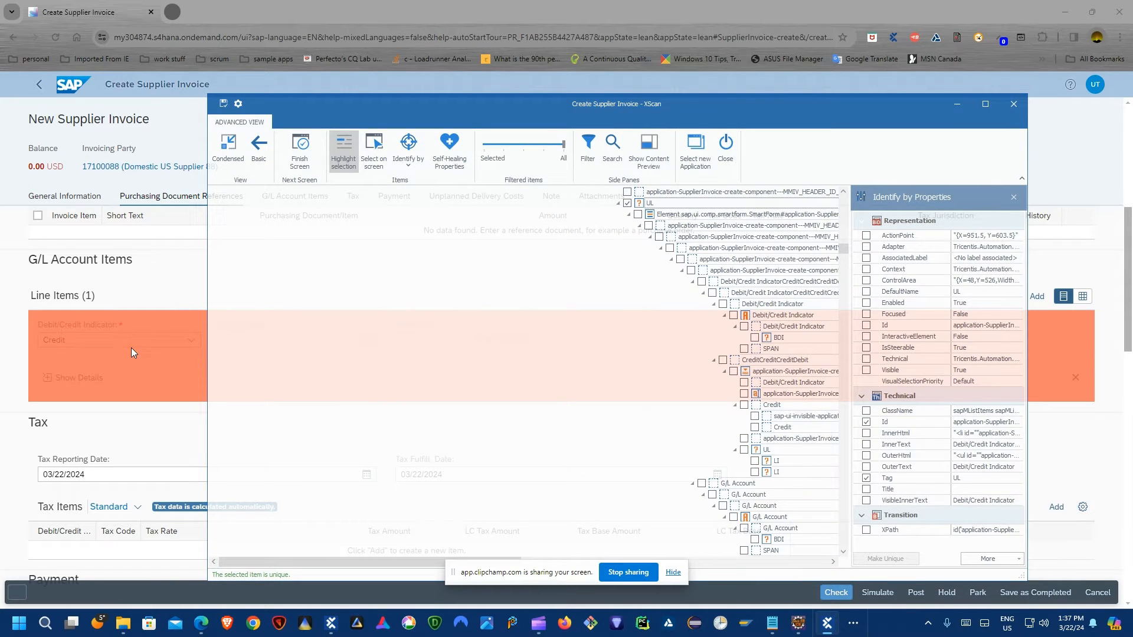
{"action": "left_click", "coordinate": [344, 153]}
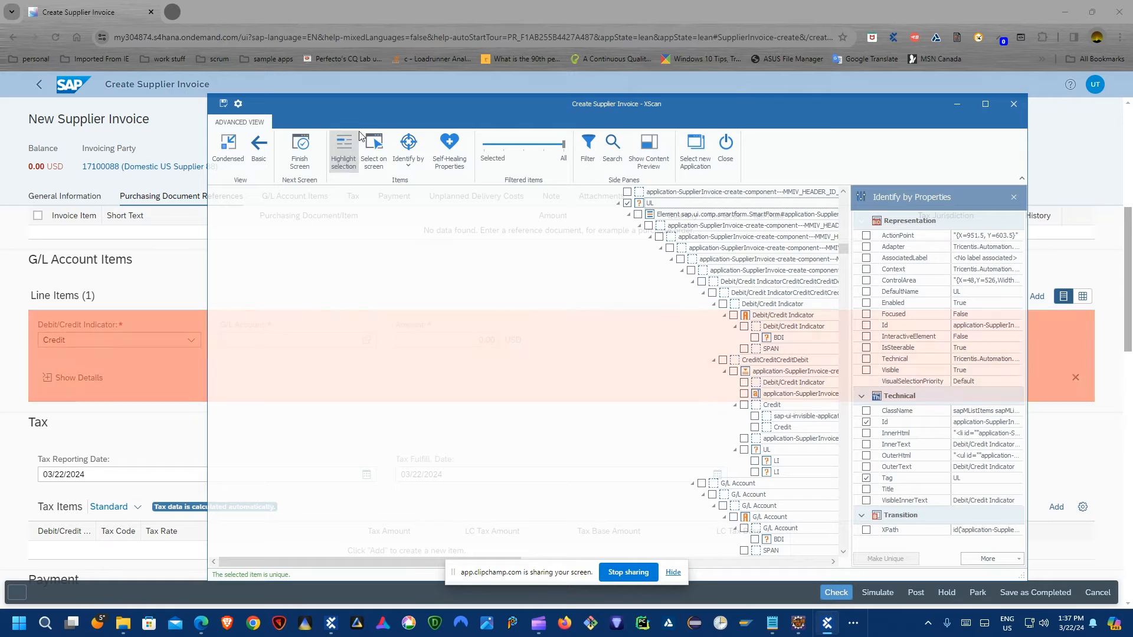
{"action": "mouse_move", "coordinate": [372, 107]}
{"action": "left_mouse_down"}
{"action": "mouse_move", "coordinate": [392, 177]}
{"action": "mouse_move", "coordinate": [291, 382]}
{"action": "mouse_move", "coordinate": [373, 112]}
{"action": "left_mouse_up"}
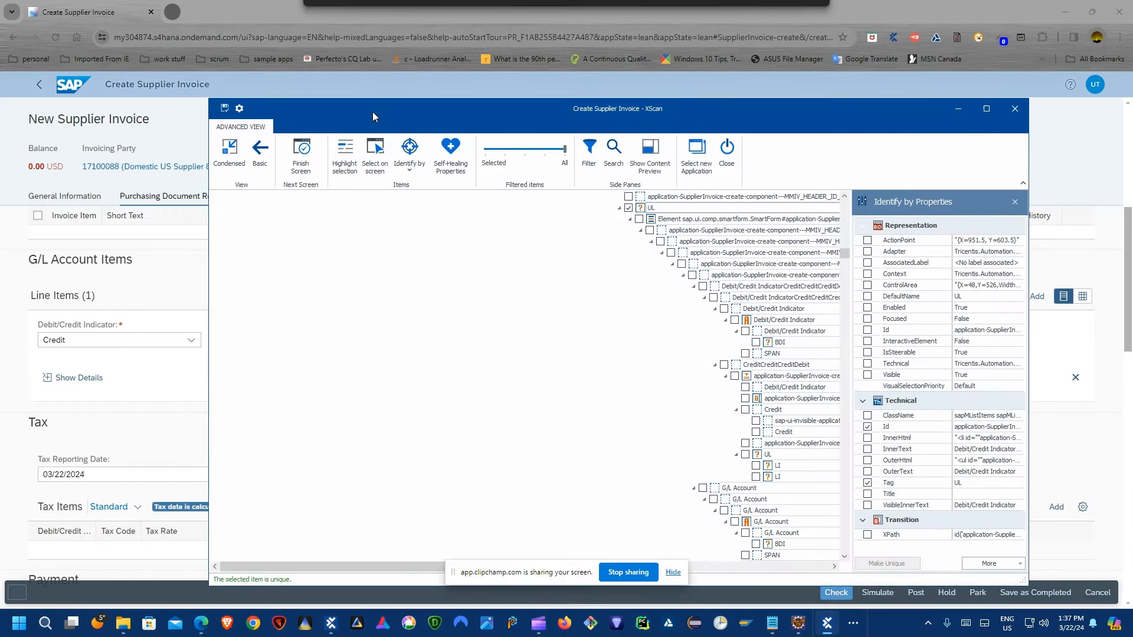
Examine the properties of the UL and its SmartForm list item, switch highlighting on, and add the list item to the selection.
{"action": "left_click", "coordinate": [672, 208]}
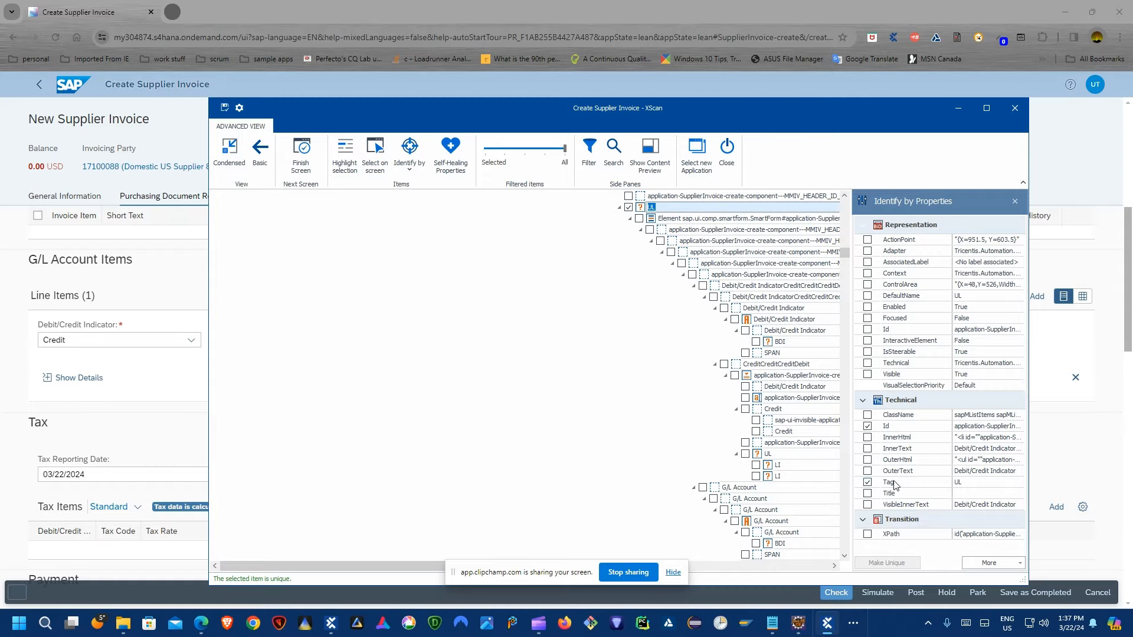
{"action": "left_click", "coordinate": [680, 219]}
{"action": "scroll", "coordinate": [936, 362], "scroll_direction": "down", "scroll_amount": 1}
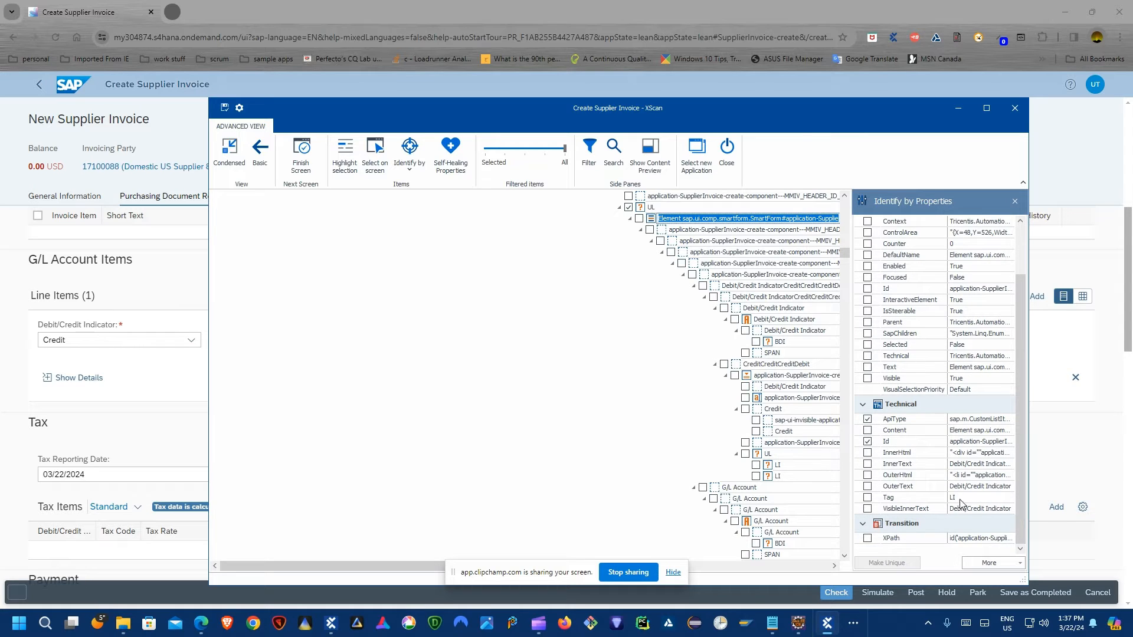
{"action": "left_click", "coordinate": [343, 169]}
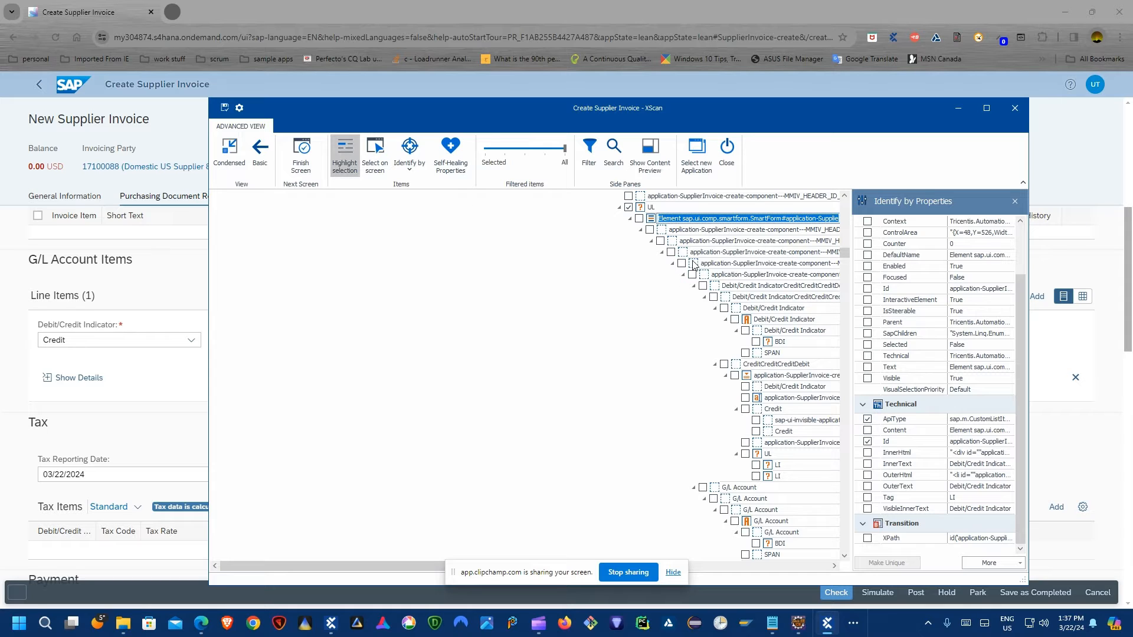
{"action": "left_click", "coordinate": [639, 218]}
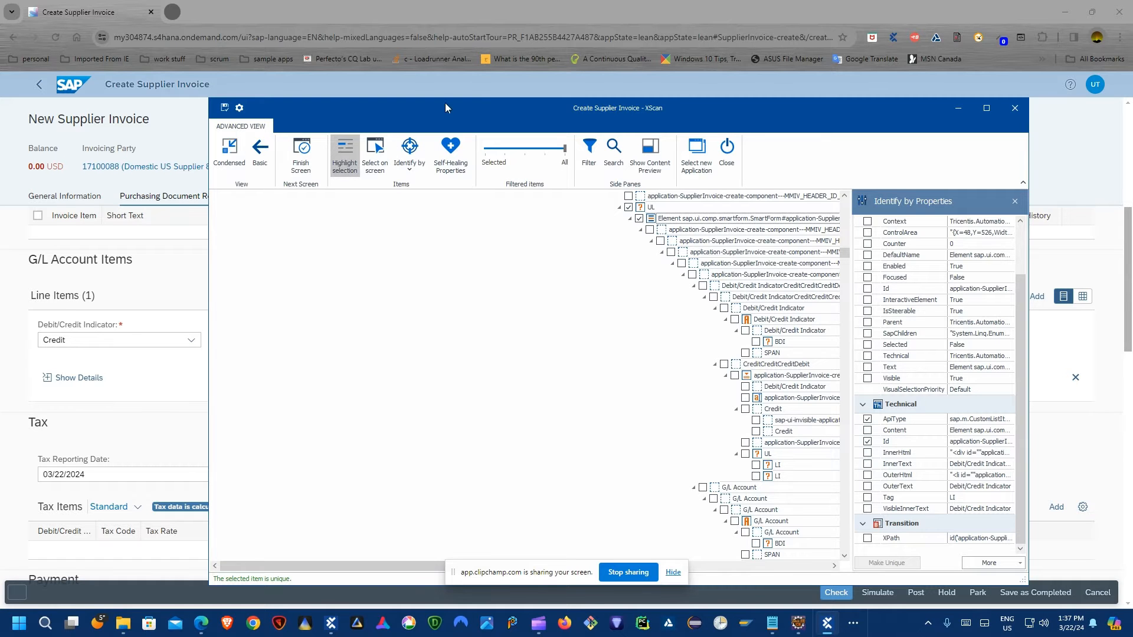
Move the XScan window and compare the SmartForm list item with its child element through their on-page highlighting and properties.
{"action": "left_click_drag", "start_coordinate": [455, 115], "coordinate": [426, 145]}
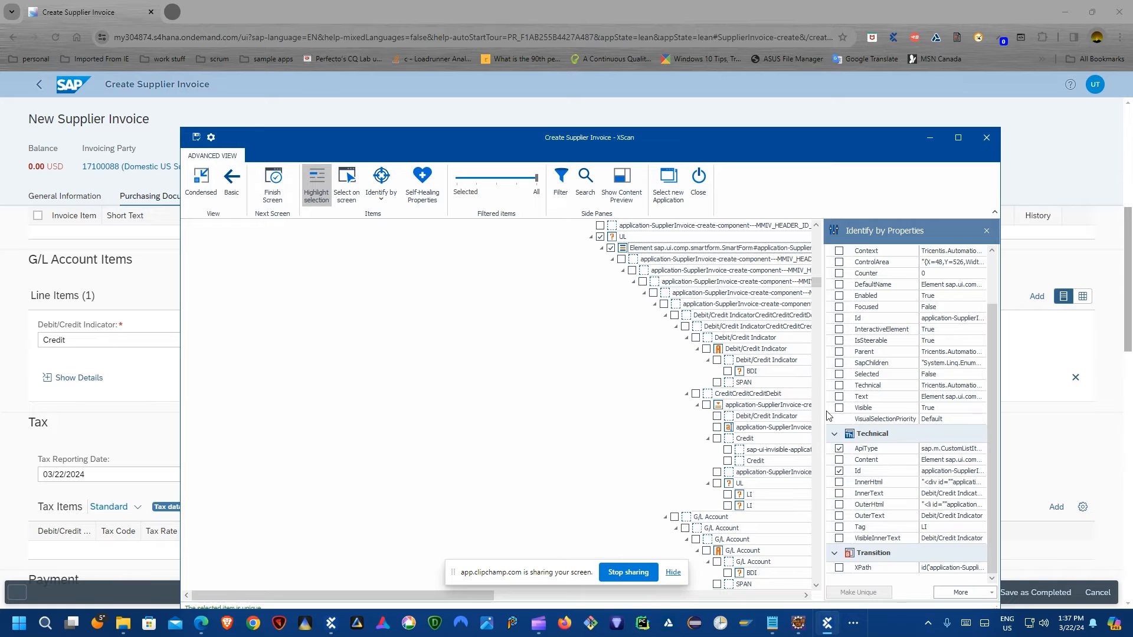
{"action": "left_click", "coordinate": [657, 259]}
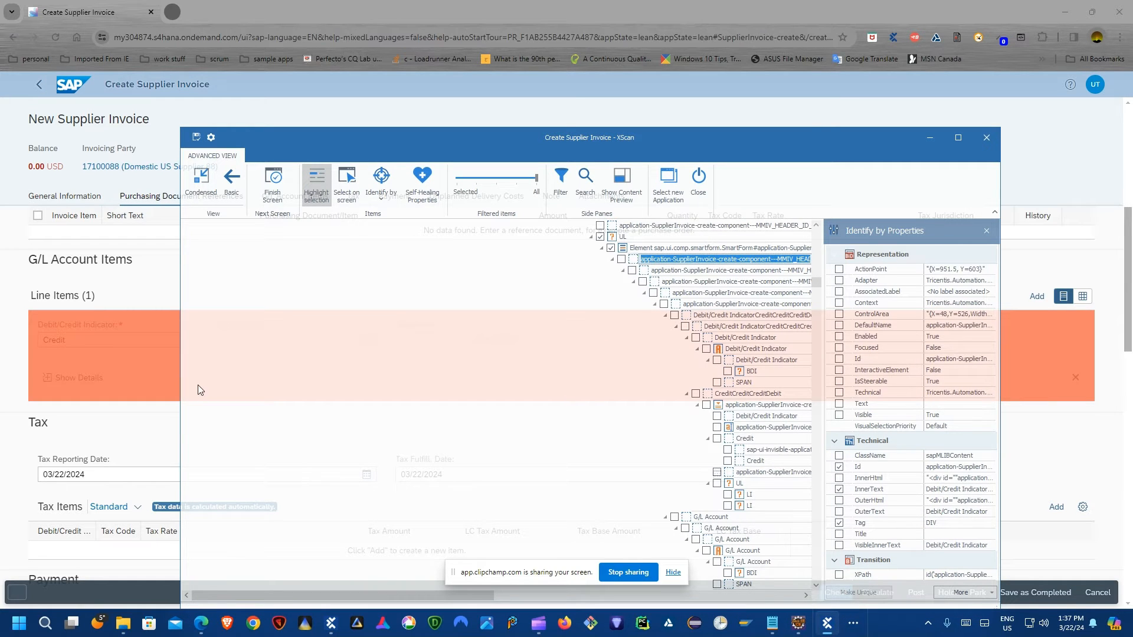
{"action": "left_click", "coordinate": [612, 248]}
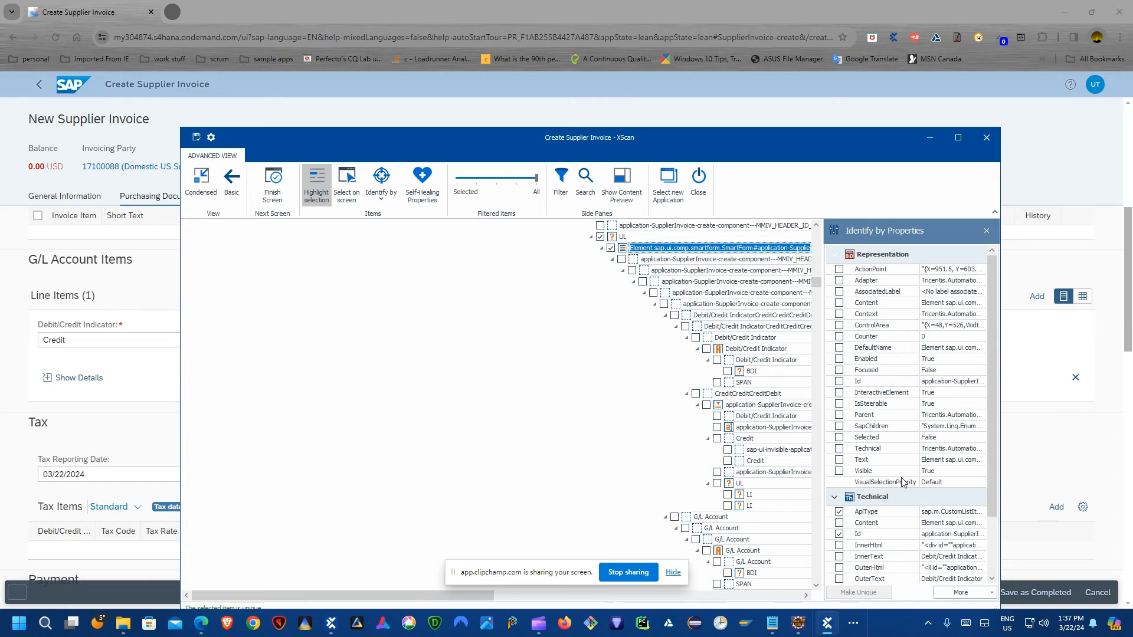
{"action": "left_click_drag", "start_coordinate": [717, 150], "coordinate": [708, 105]}
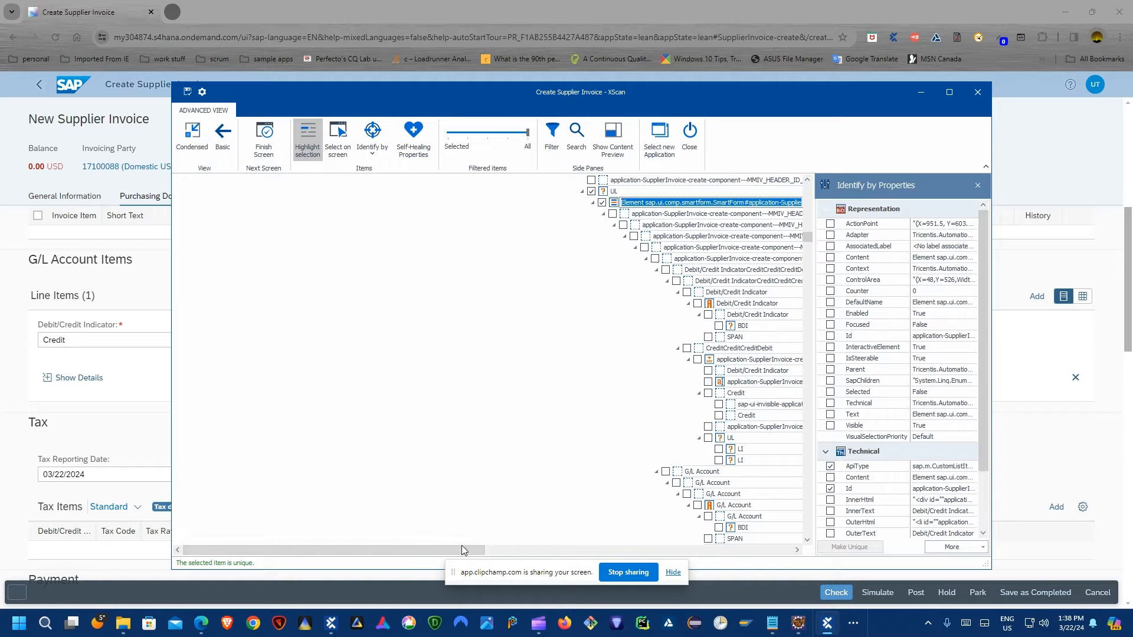
Add Tag to the list item's identifying properties and inspect its full Id, ApiType and InnerText values.
{"action": "scroll", "coordinate": [889, 481], "scroll_direction": "down", "scroll_amount": 2}
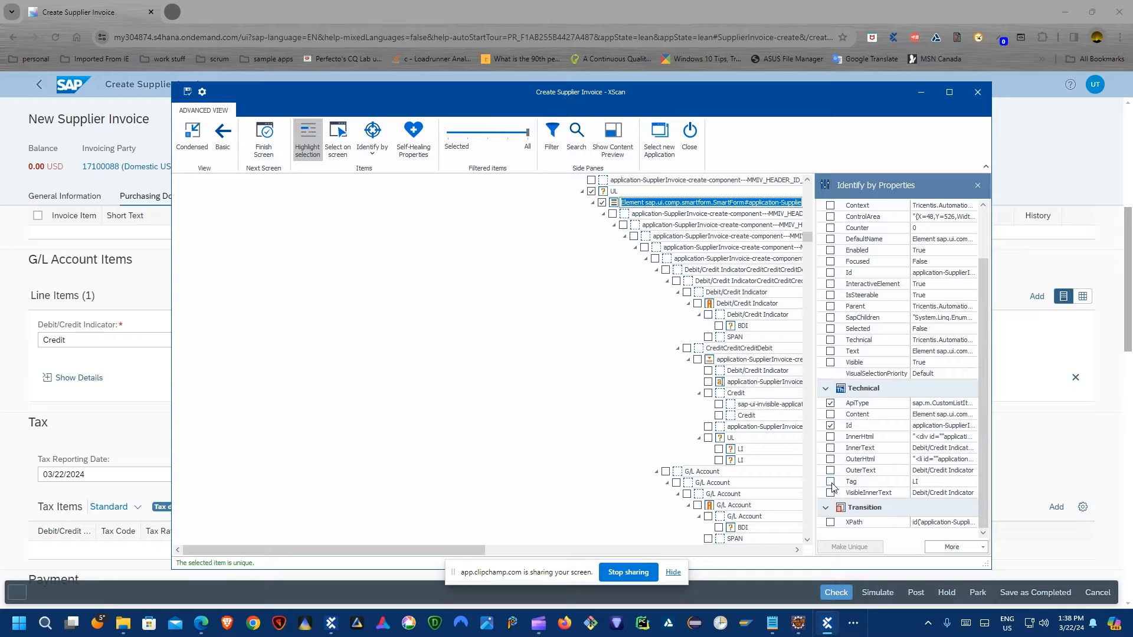
{"action": "left_click", "coordinate": [831, 483]}
{"action": "left_click", "coordinate": [934, 426]}
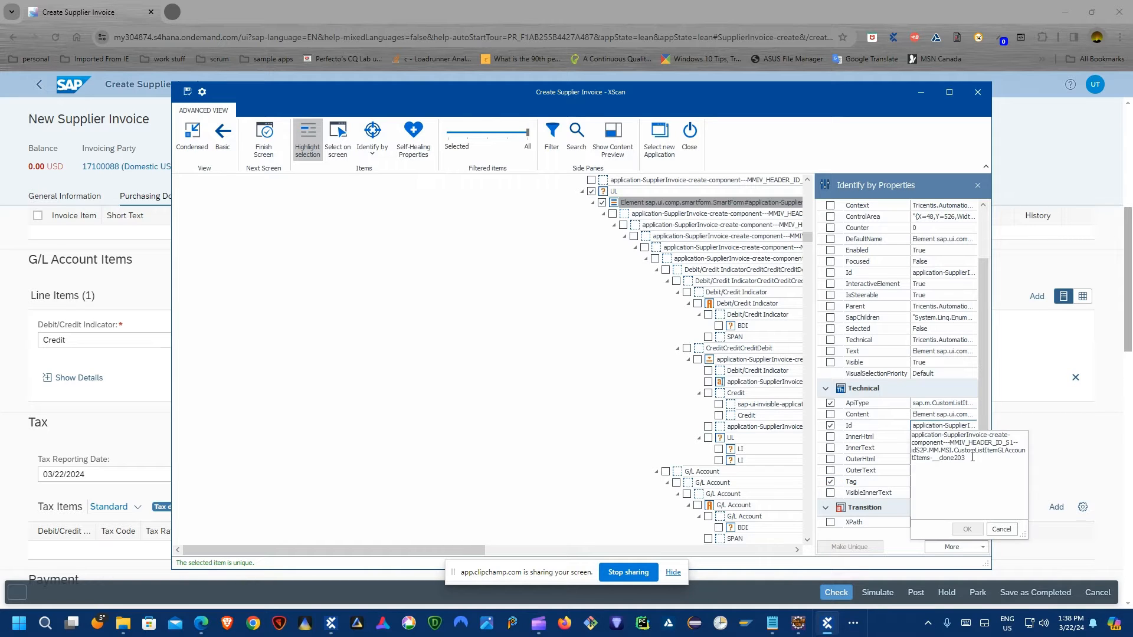
{"action": "left_click_drag", "start_coordinate": [940, 460], "coordinate": [977, 459]}
{"action": "left_click", "coordinate": [949, 458]}
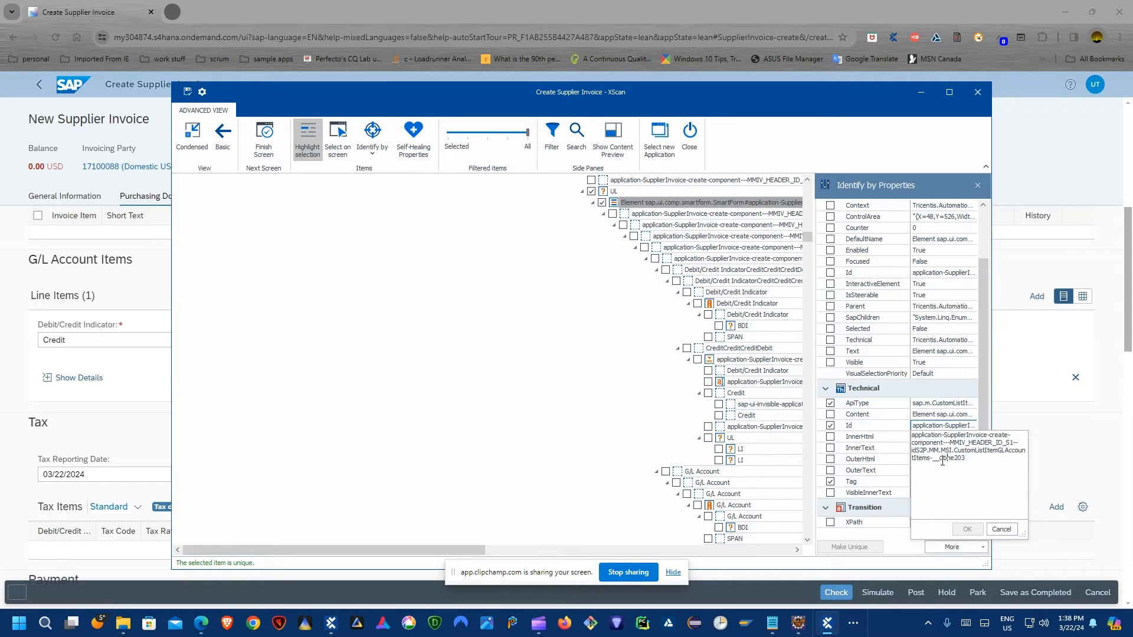
{"action": "left_click", "coordinate": [984, 396]}
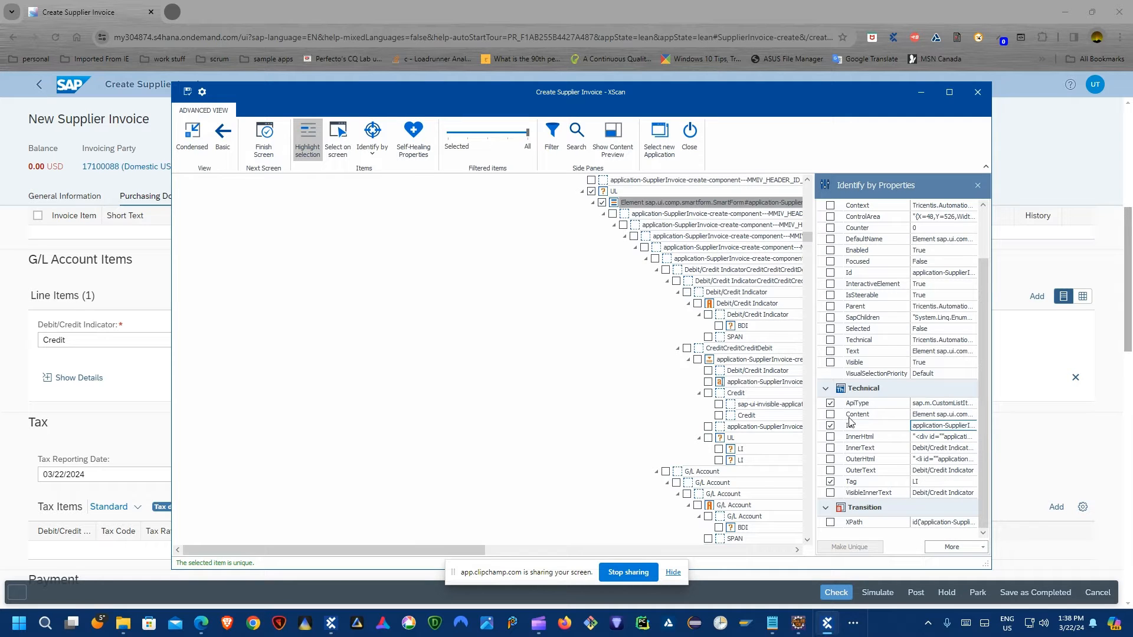
{"action": "left_click", "coordinate": [950, 405]}
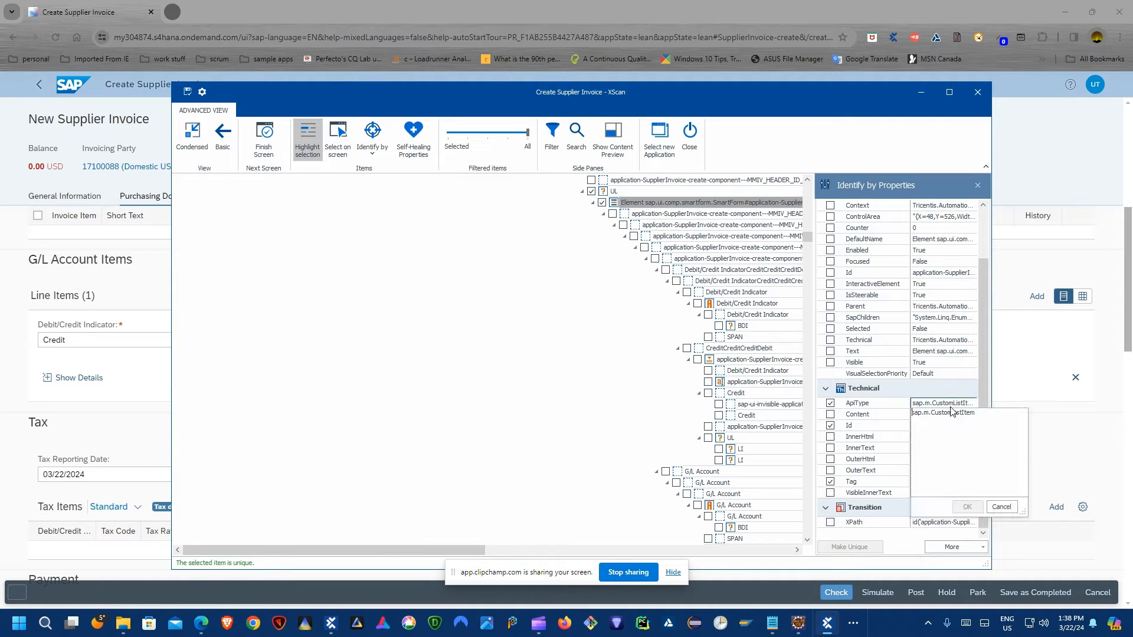
{"action": "left_click", "coordinate": [951, 406]}
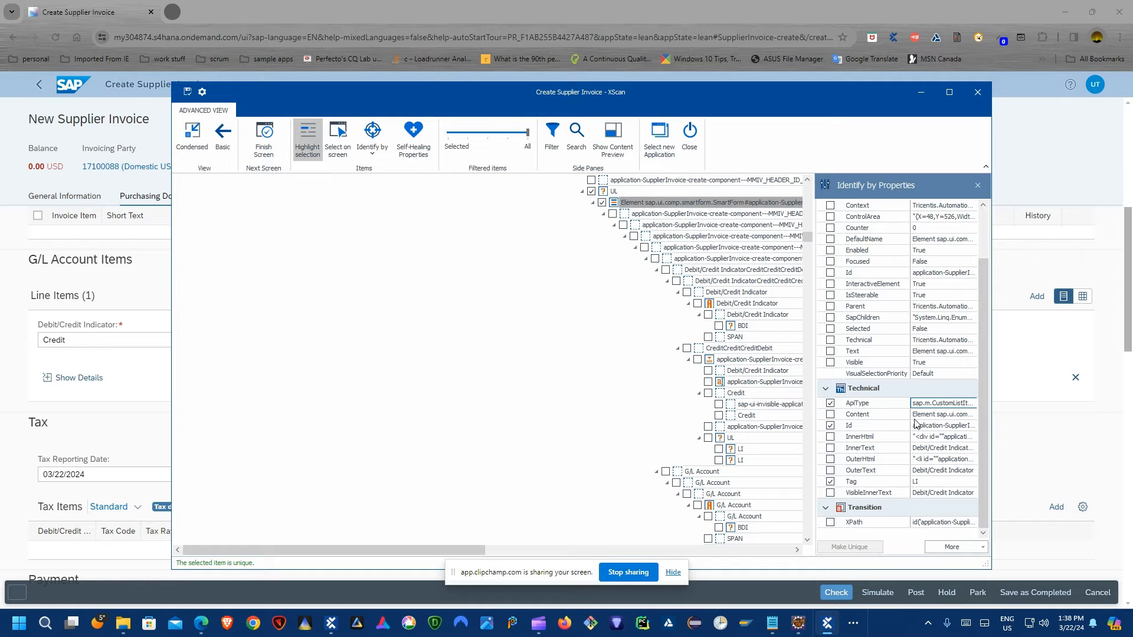
{"action": "left_click", "coordinate": [940, 450]}
{"action": "left_click", "coordinate": [940, 450]}
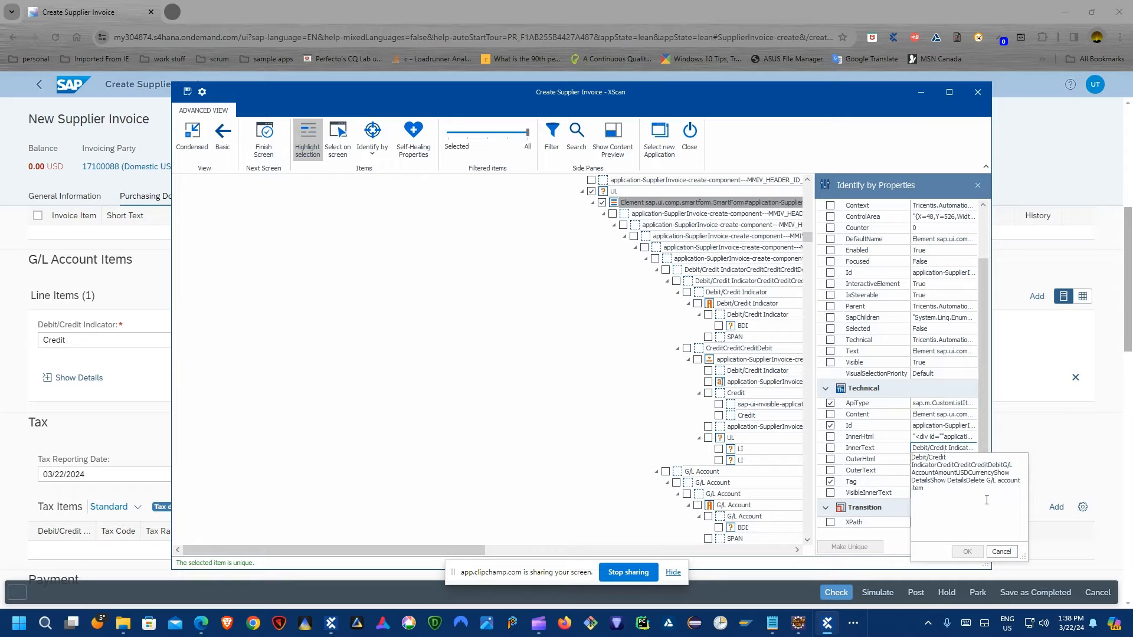
{"action": "left_click", "coordinate": [938, 449]}
Replace the clone suffix in the list item's Id with a wildcard so it ends in CustomListItemGLAccountItems*, and recheck the value.
{"action": "left_click", "coordinate": [939, 428]}
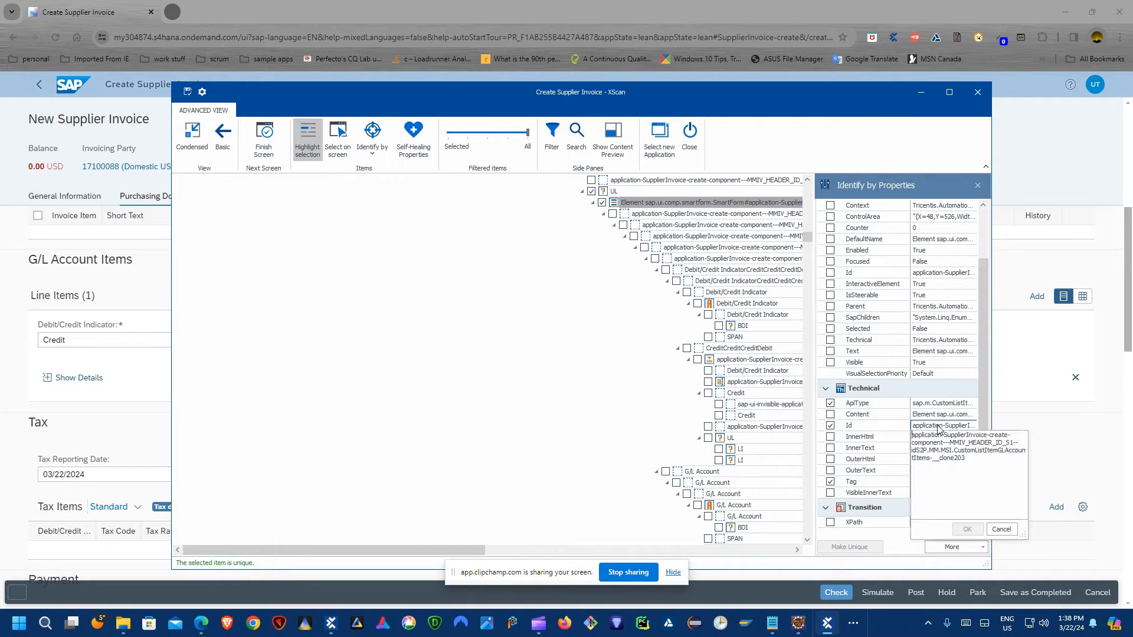
{"action": "double_click", "coordinate": [944, 458]}
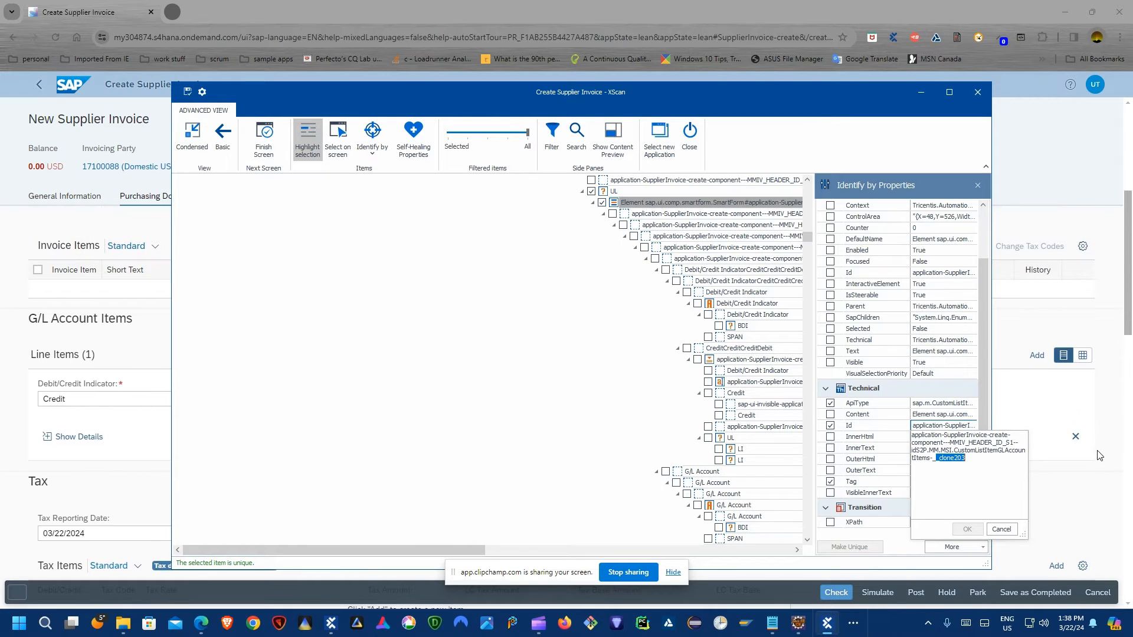
{"action": "key", "text": "BackSpace"}
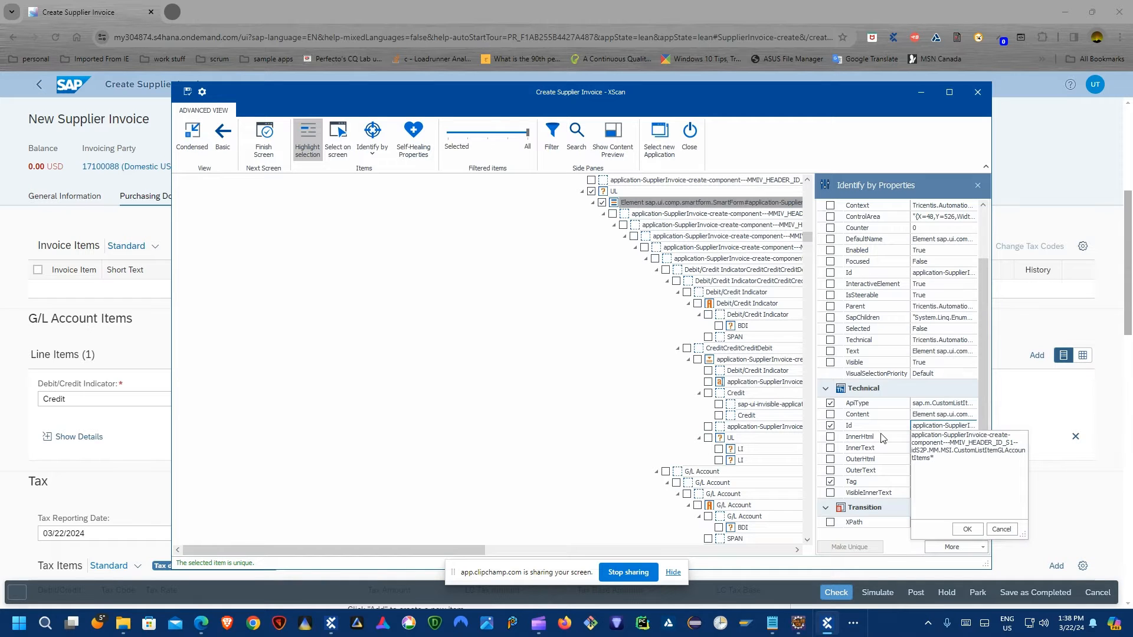
{"action": "left_click", "coordinate": [916, 423]}
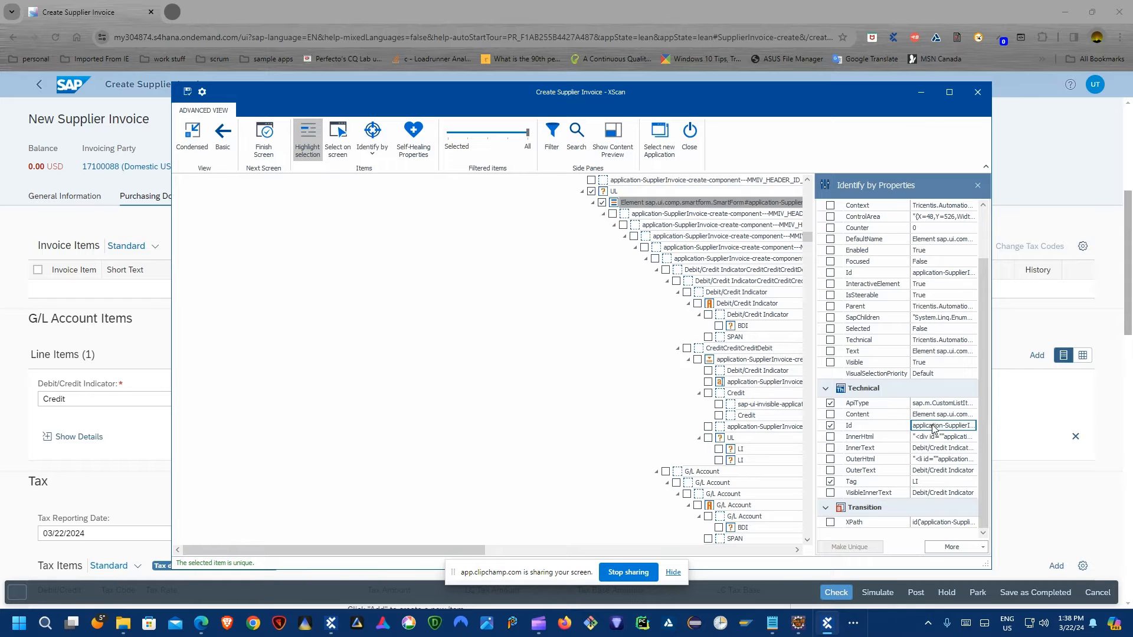
{"action": "left_click", "coordinate": [934, 428]}
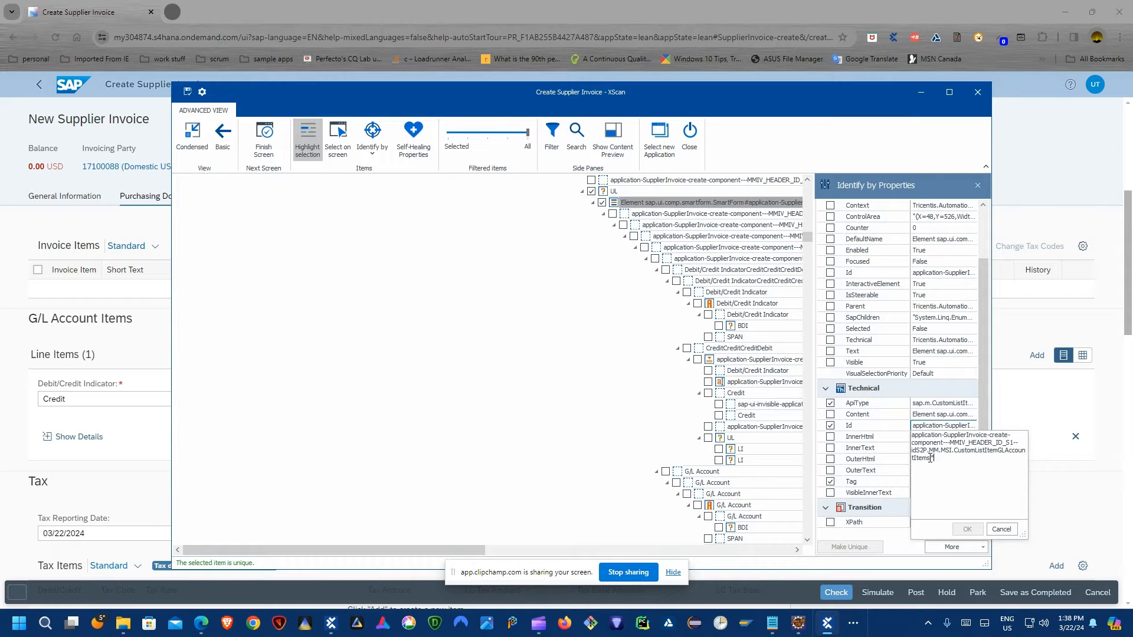
{"action": "left_click", "coordinate": [866, 428]}
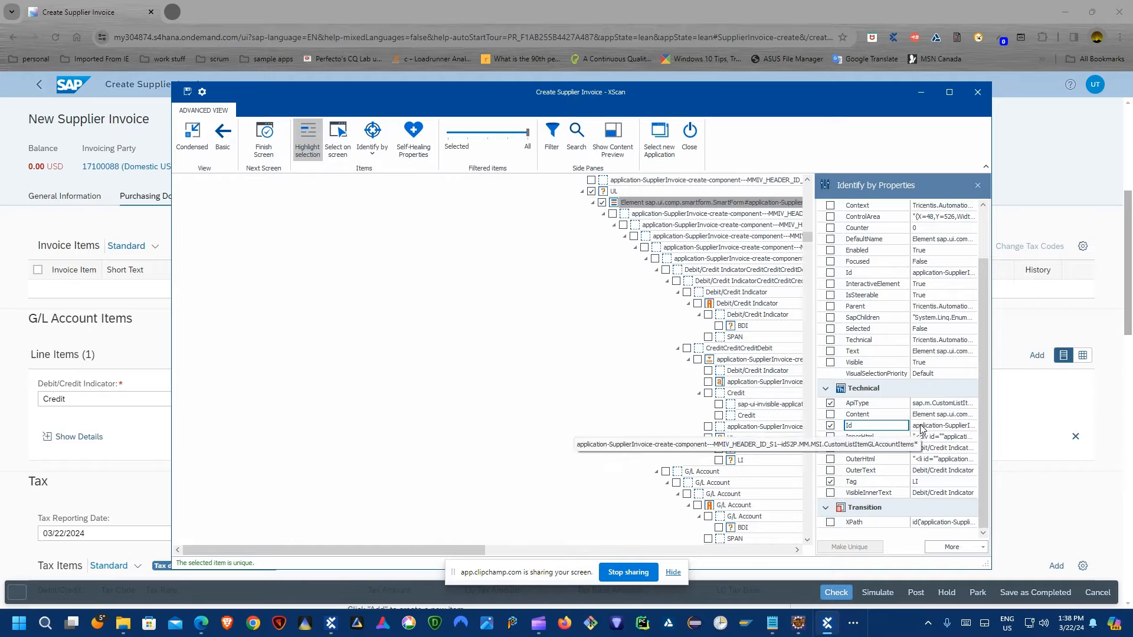
{"action": "left_click", "coordinate": [944, 425]}
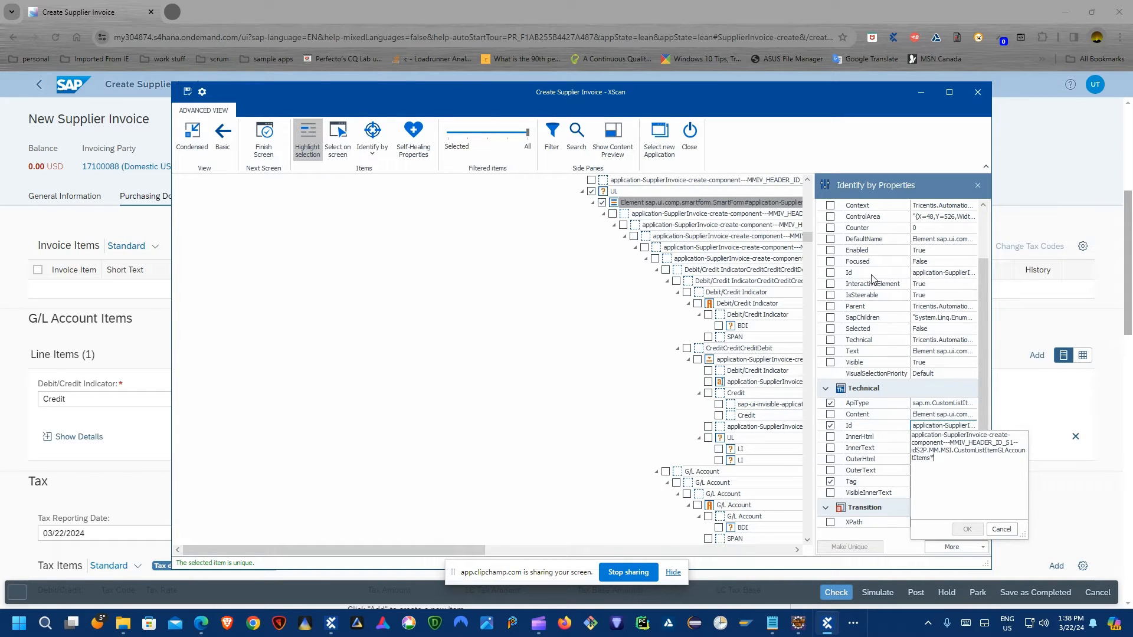
{"action": "left_click", "coordinate": [875, 192]}
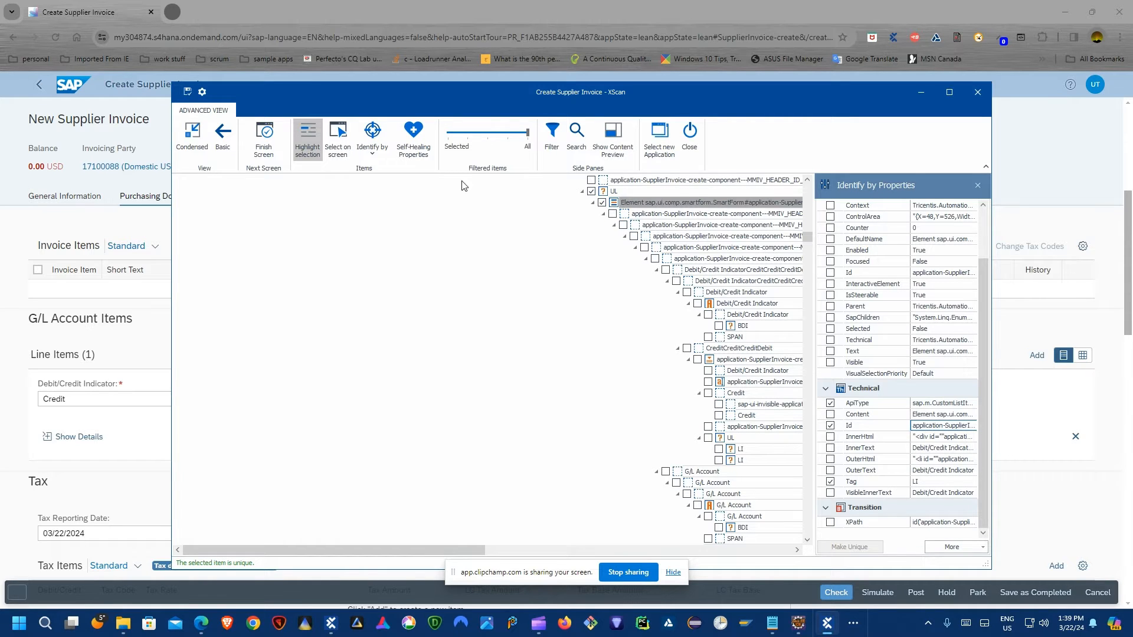
Switch highlighting off, add the G/L Account input field under the SmartForm list item to the selection, and check its on-page highlighting.
{"action": "left_click", "coordinate": [312, 141]}
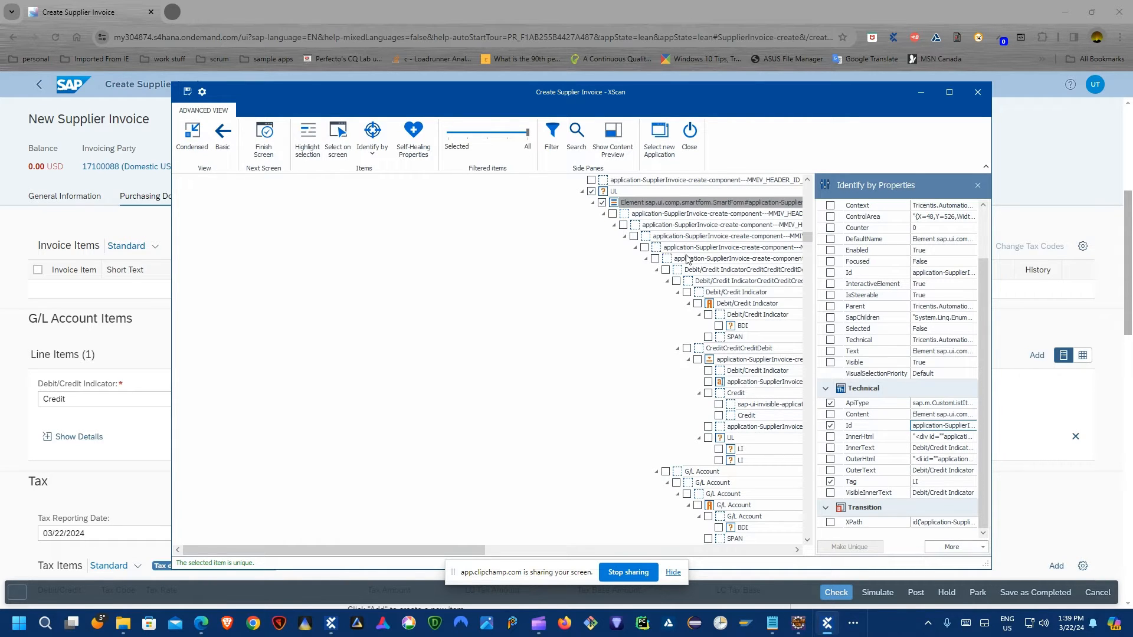
{"action": "scroll", "coordinate": [708, 277], "scroll_direction": "down", "scroll_amount": 4}
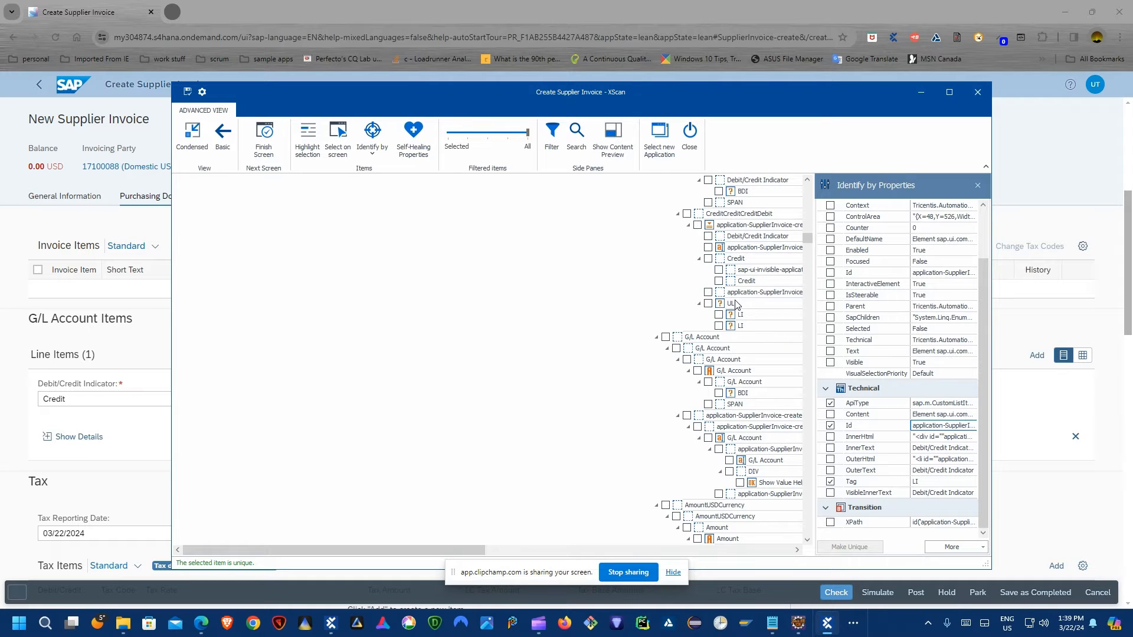
{"action": "scroll", "coordinate": [738, 307], "scroll_direction": "down", "scroll_amount": 3}
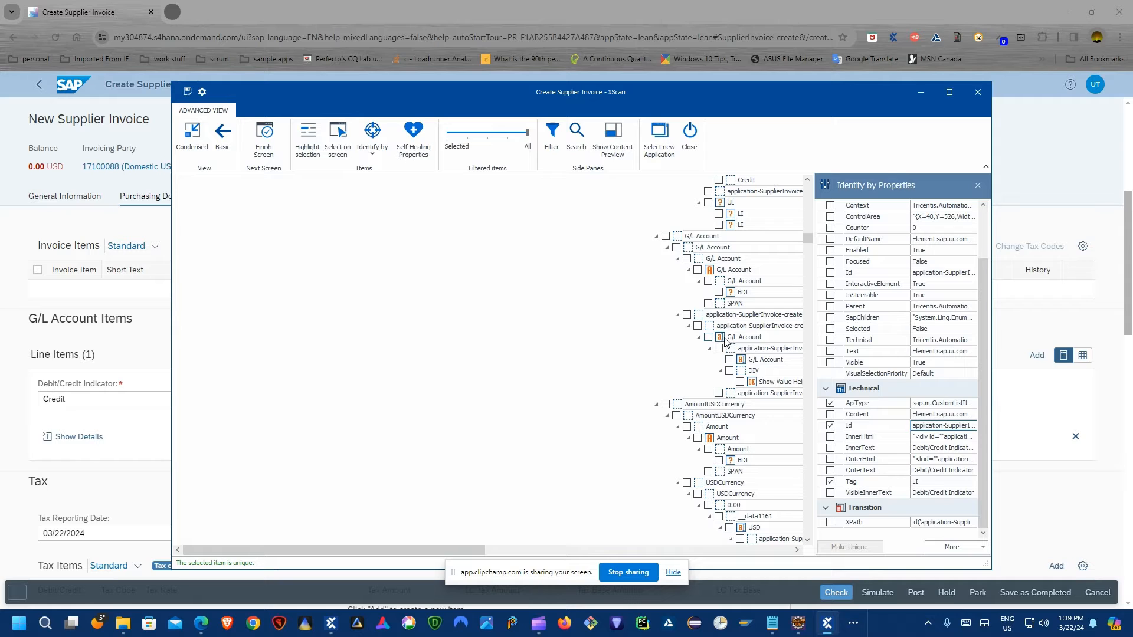
{"action": "scroll", "coordinate": [726, 342], "scroll_direction": "up", "scroll_amount": 6}
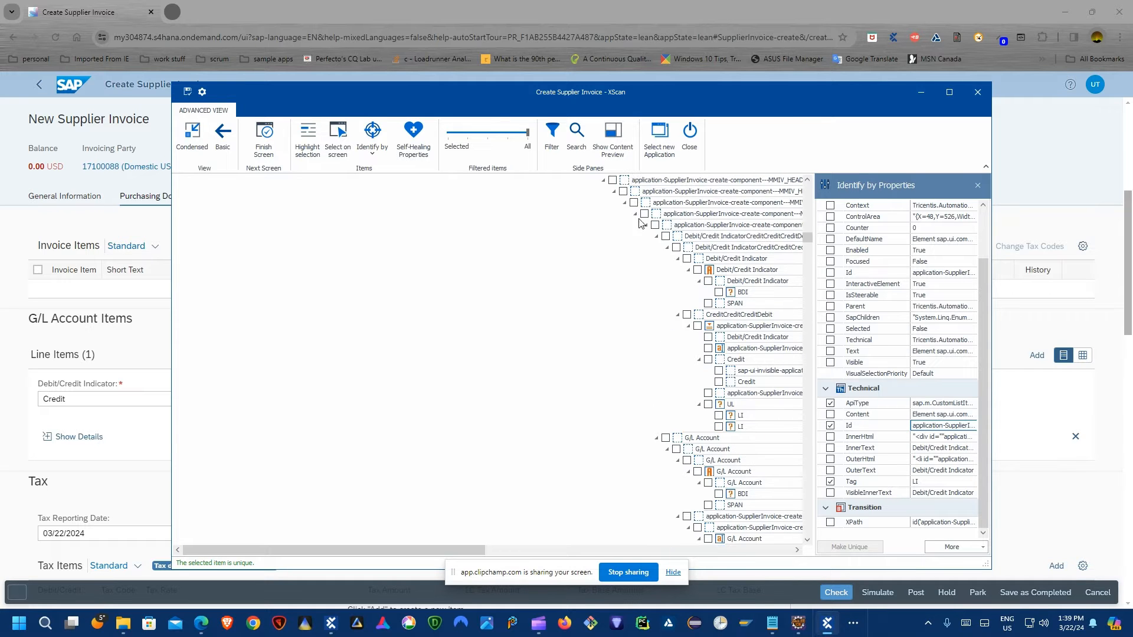
{"action": "scroll", "coordinate": [714, 275], "scroll_direction": "down", "scroll_amount": 6}
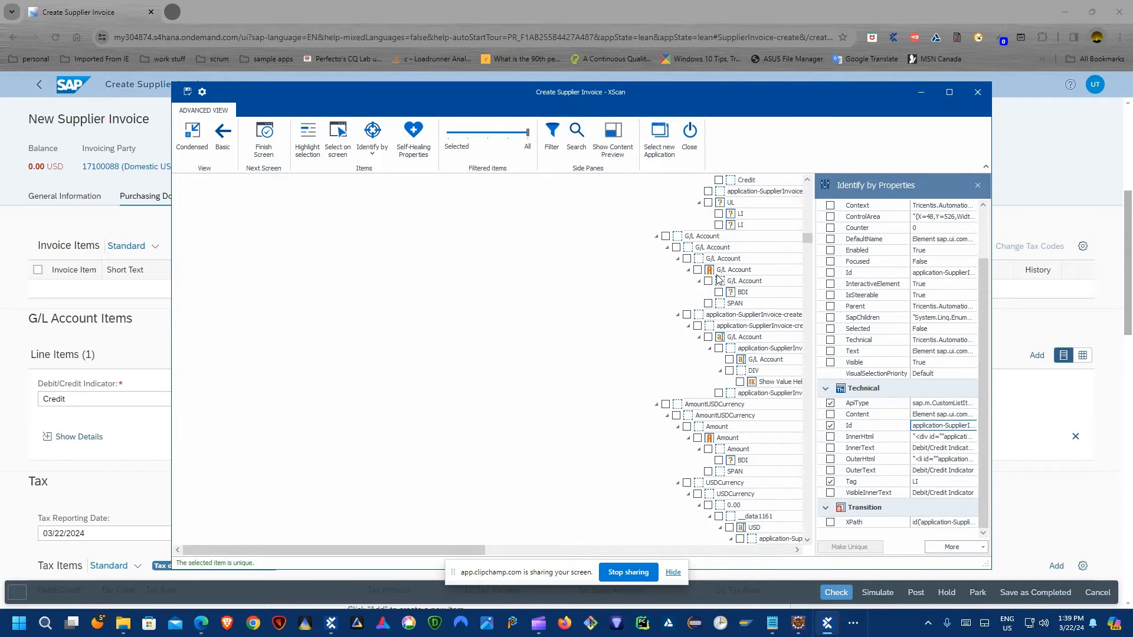
{"action": "scroll", "coordinate": [720, 281], "scroll_direction": "down", "scroll_amount": 1}
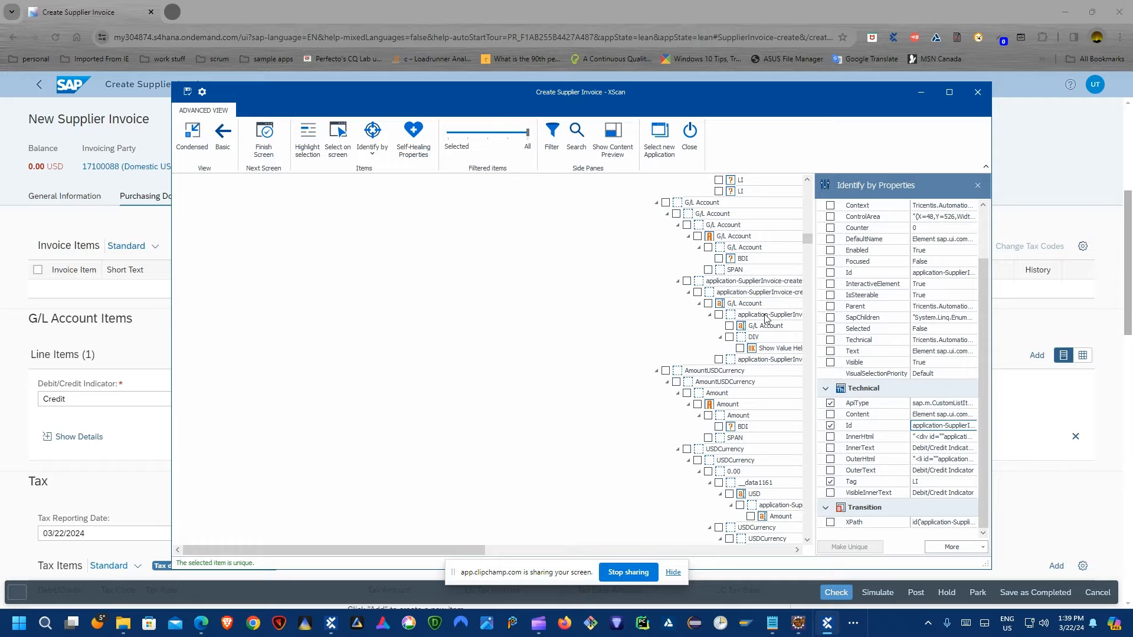
{"action": "left_click_drag", "start_coordinate": [739, 92], "coordinate": [778, 78]}
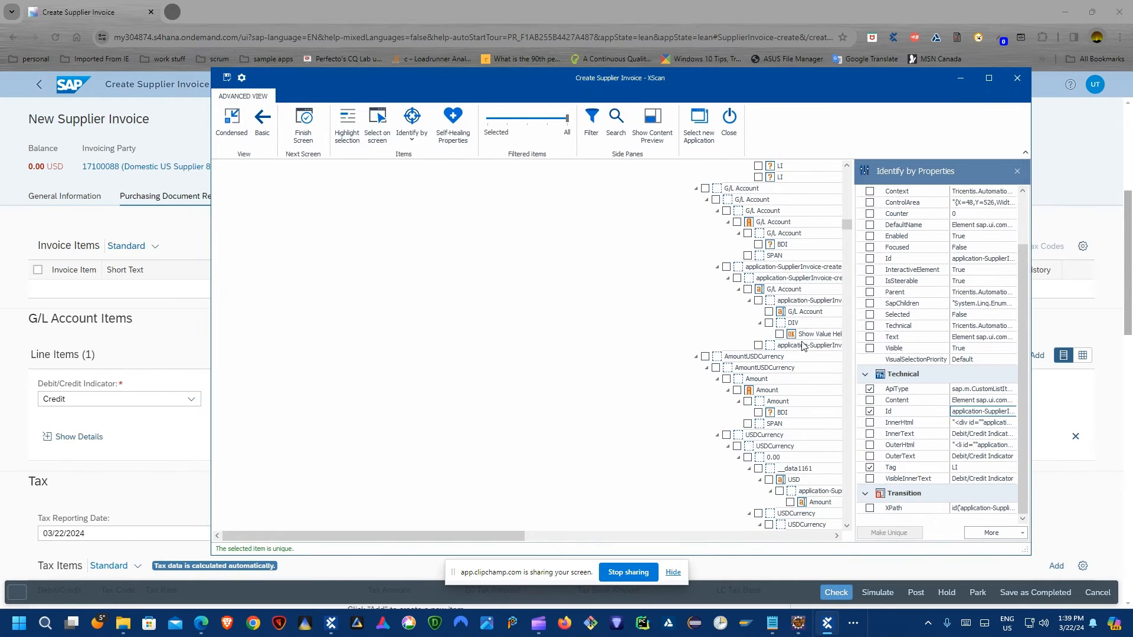
{"action": "left_click", "coordinate": [748, 289]}
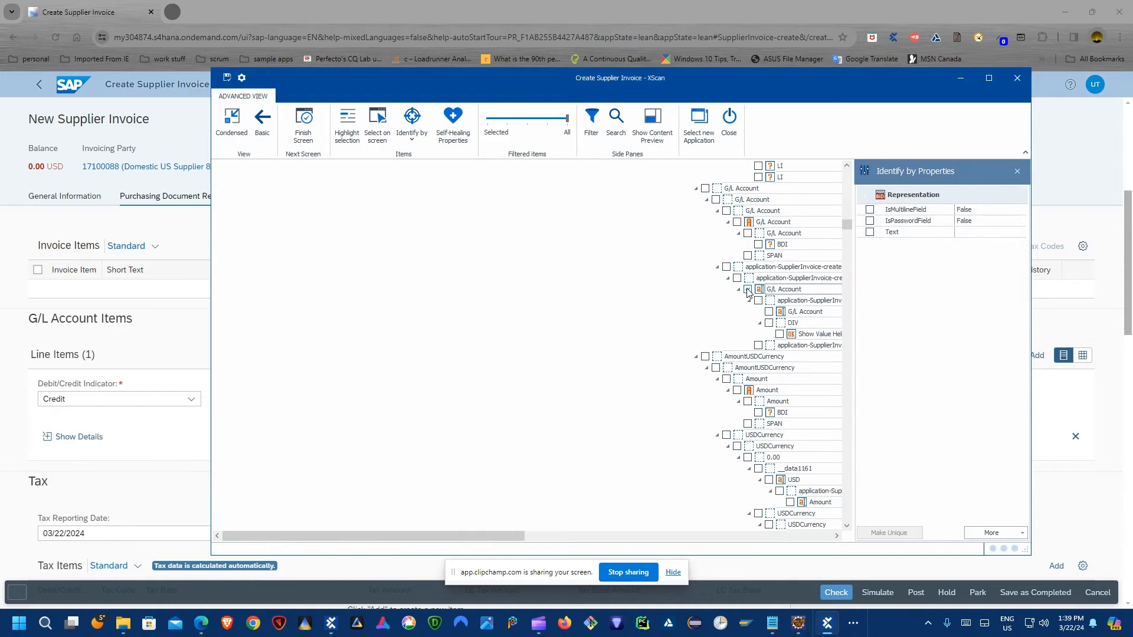
{"action": "left_click", "coordinate": [348, 136]}
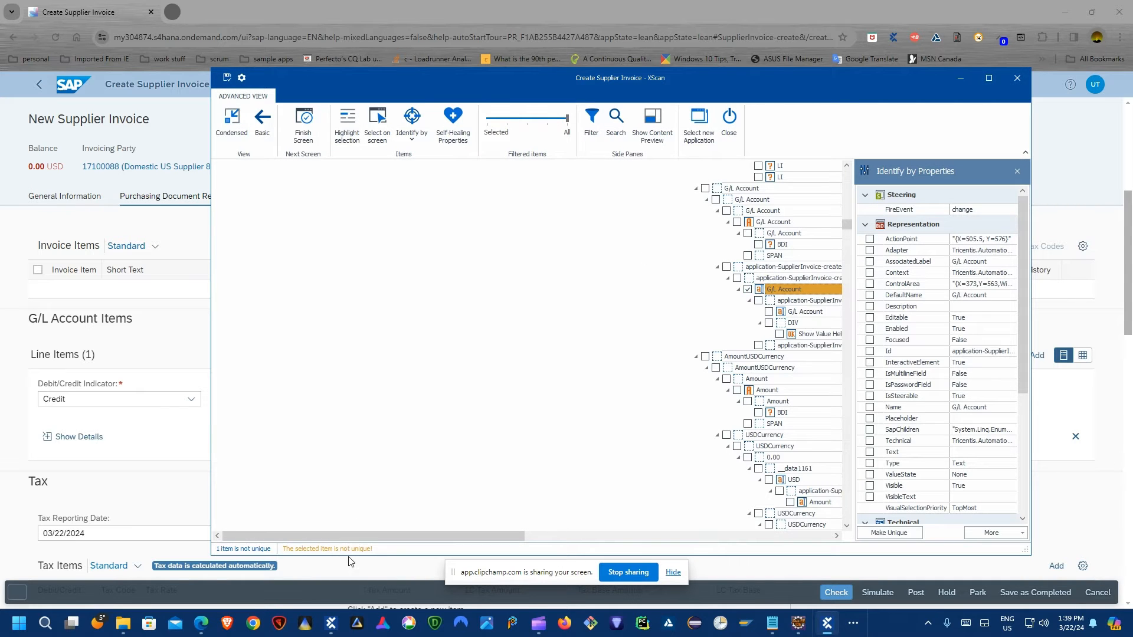
Switch to the Create Supplier Invoice page in the browser and add a second G/L account line item.
{"action": "scroll", "coordinate": [617, 303], "scroll_direction": "up", "scroll_amount": 10}
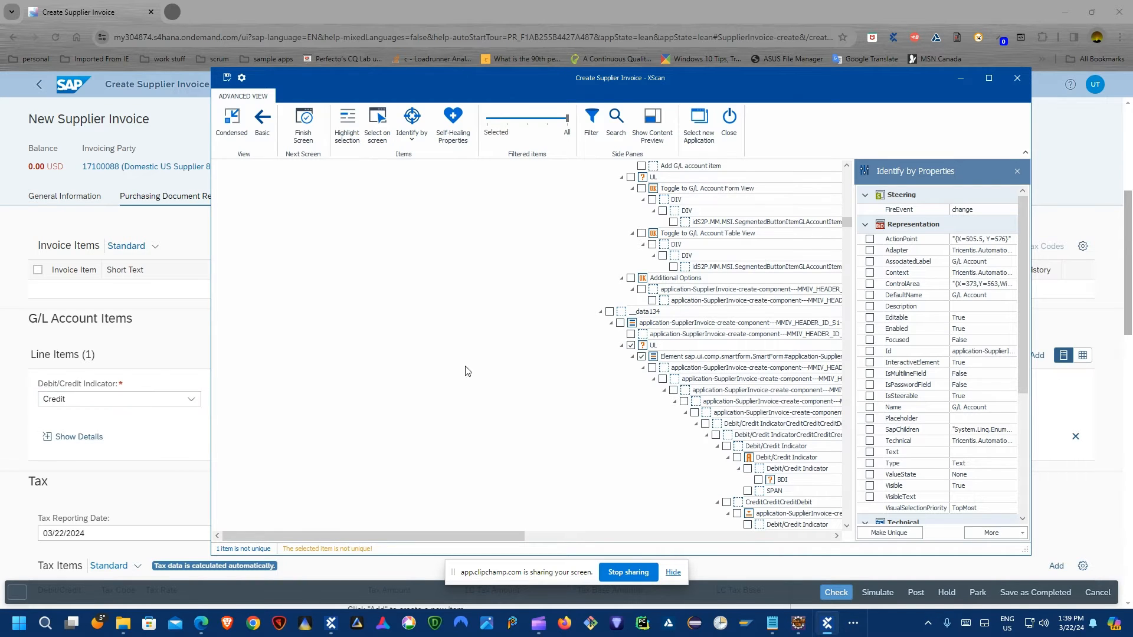
{"action": "left_click", "coordinate": [4, 396]}
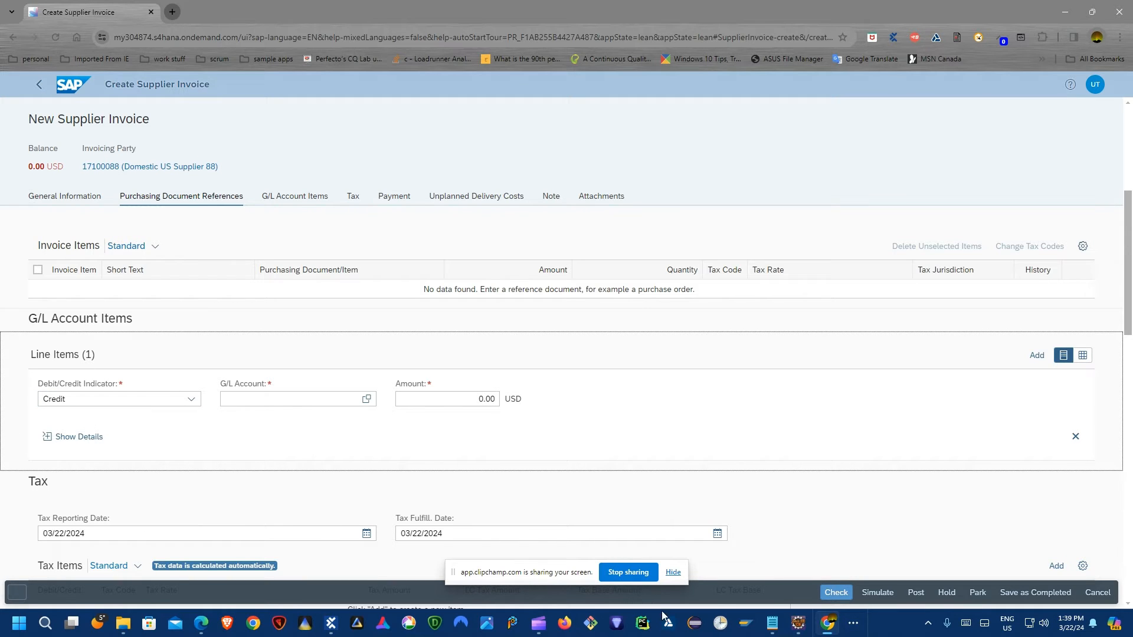
{"action": "left_click", "coordinate": [1037, 355]}
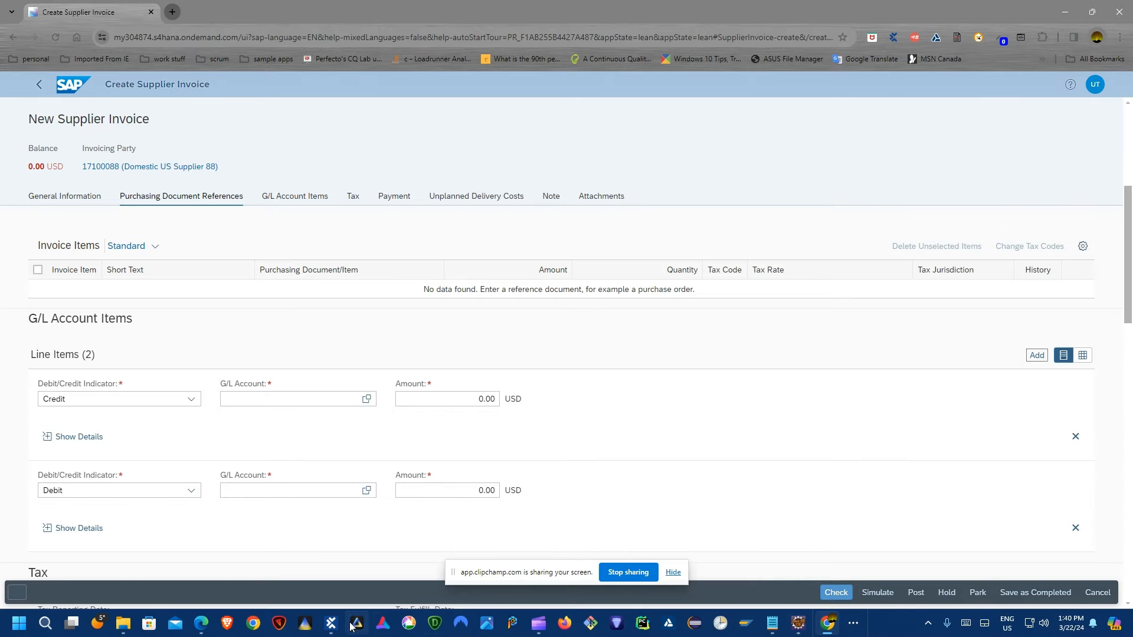
Switch back to the XScan window and clear Tosca Commander away so XScan sits directly over the invoice page.
{"action": "left_click", "coordinate": [331, 624]}
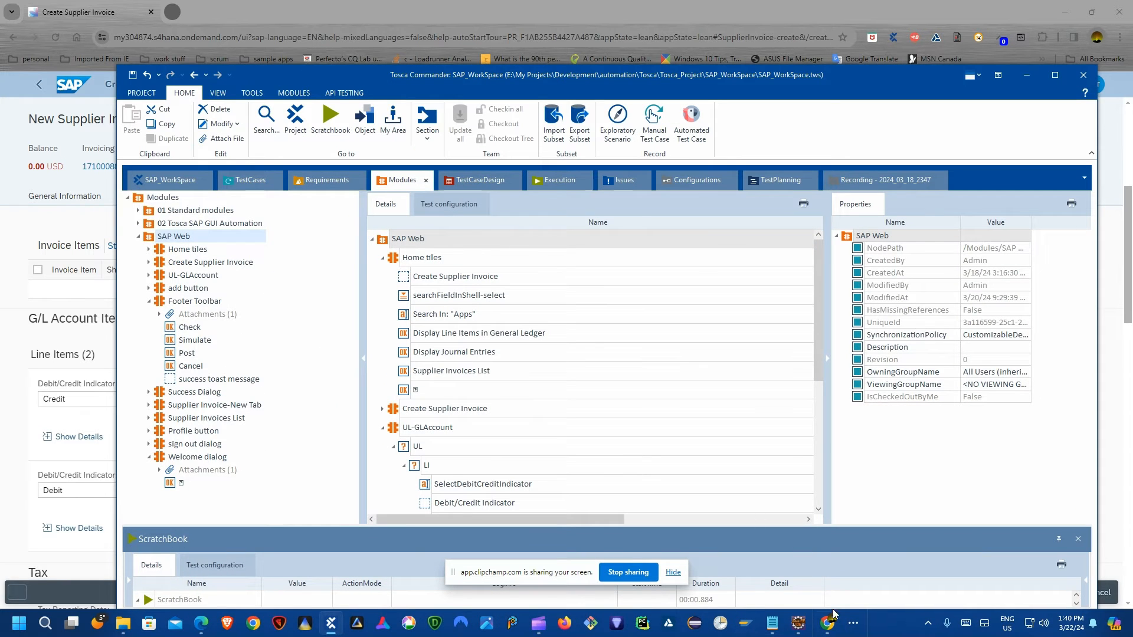
{"action": "left_click", "coordinate": [853, 623]}
{"action": "left_click", "coordinate": [908, 588]}
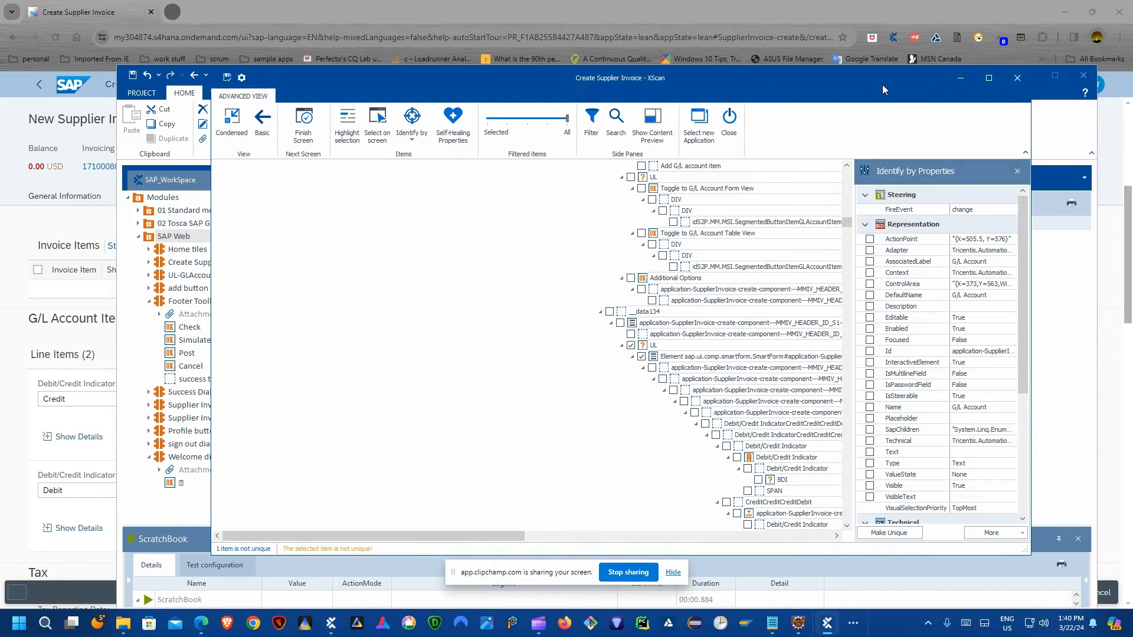
{"action": "left_click", "coordinate": [1017, 78]}
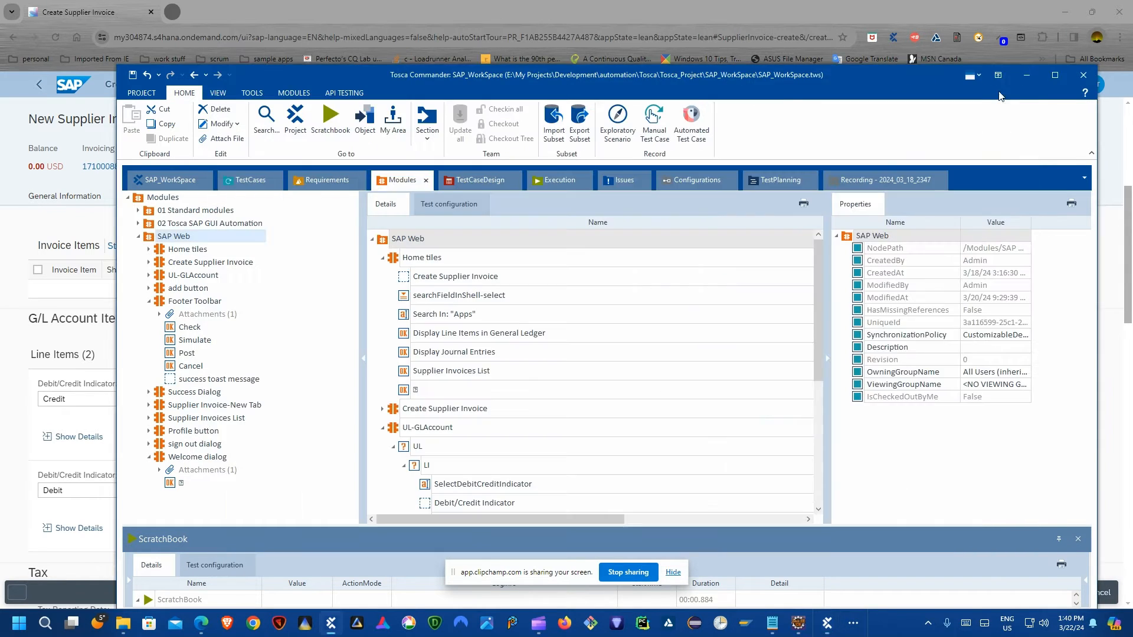
{"action": "left_click", "coordinate": [1020, 79]}
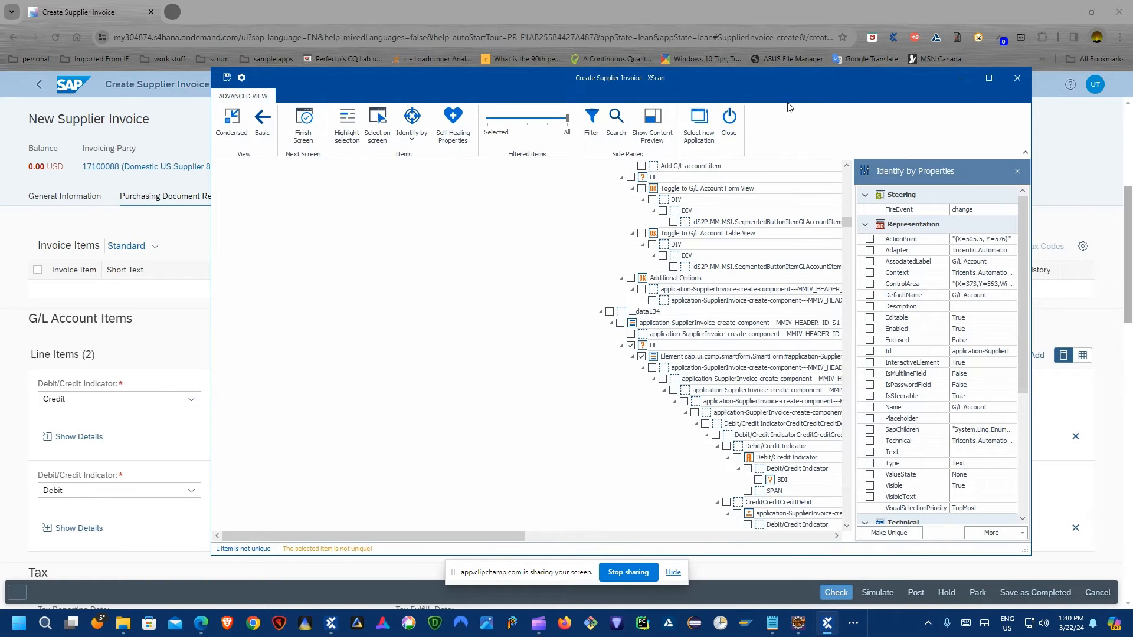
Reposition the XScan window and check which field on the invoice page the selected G/L Account item highlights.
{"action": "left_click_drag", "start_coordinate": [790, 86], "coordinate": [819, 98]}
{"action": "scroll", "coordinate": [726, 364], "scroll_direction": "down", "scroll_amount": 10}
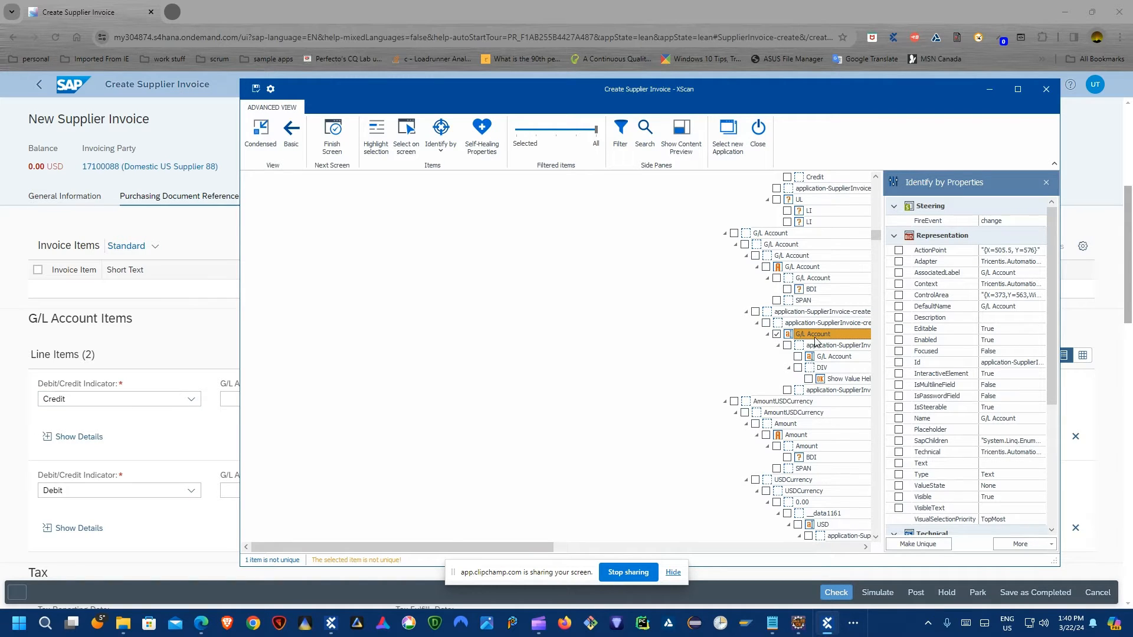
{"action": "scroll", "coordinate": [812, 322], "scroll_direction": "up", "scroll_amount": 3}
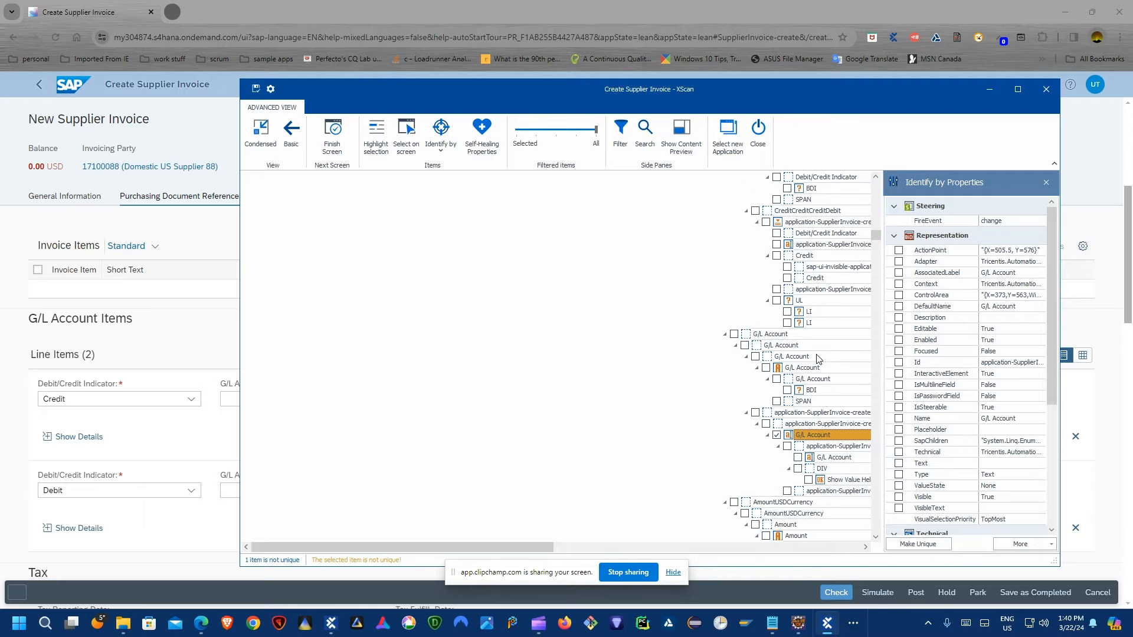
{"action": "left_click", "coordinate": [381, 144]}
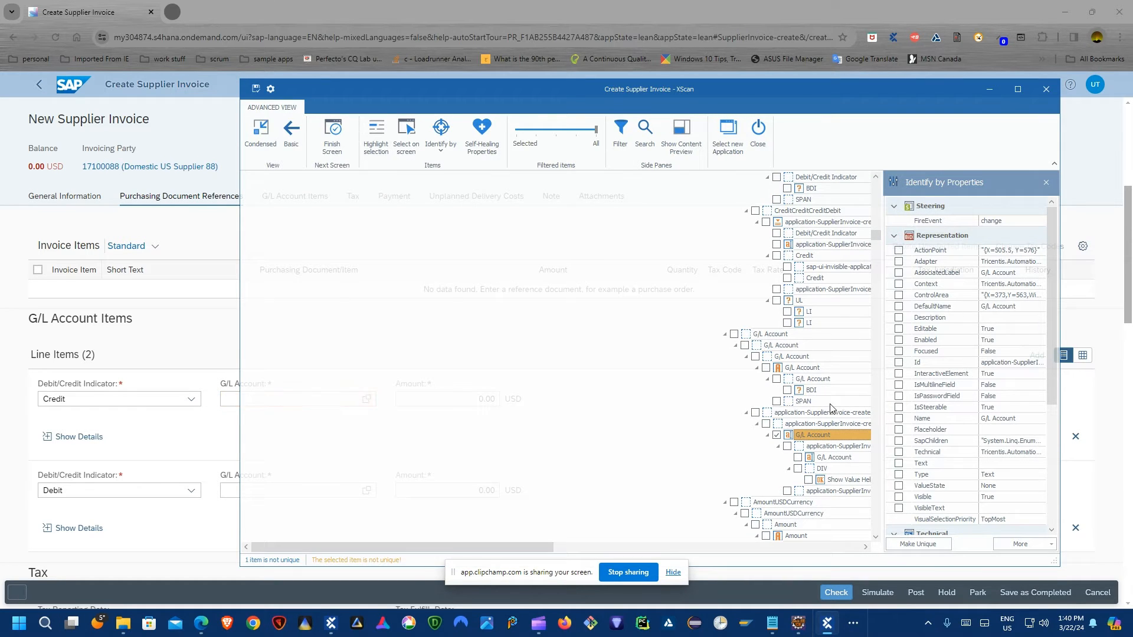
Try the nested G/L Account field in the selection, check its highlighting and properties, and reselect the outer G/L Account field instead.
{"action": "scroll", "coordinate": [832, 413], "scroll_direction": "down", "scroll_amount": 3}
{"action": "left_click", "coordinate": [825, 358]}
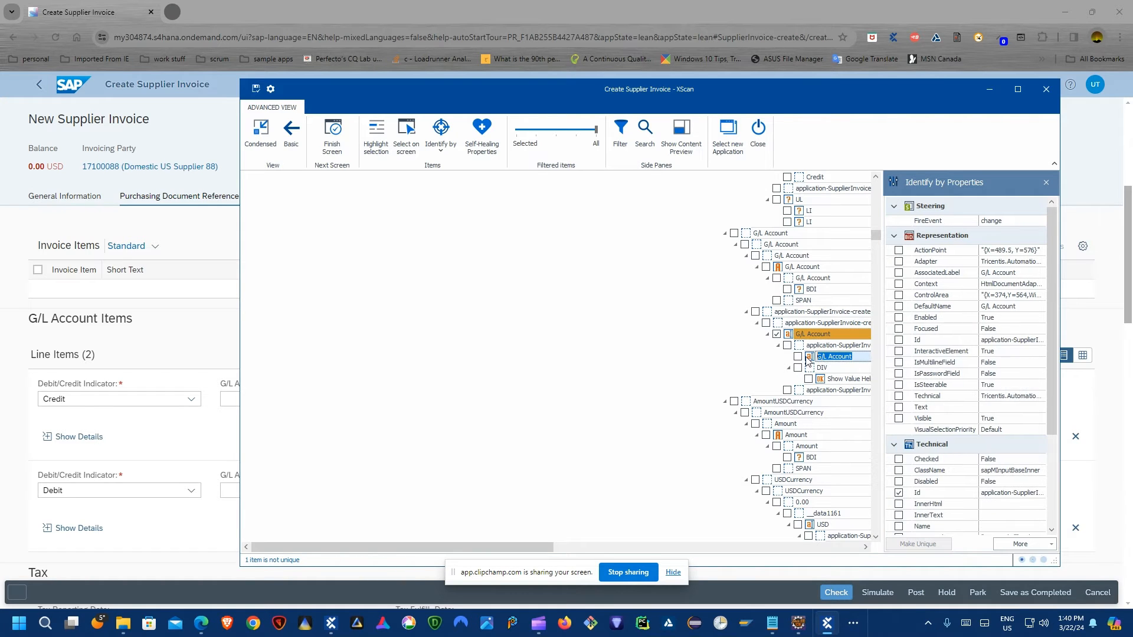
{"action": "left_click", "coordinate": [776, 334]}
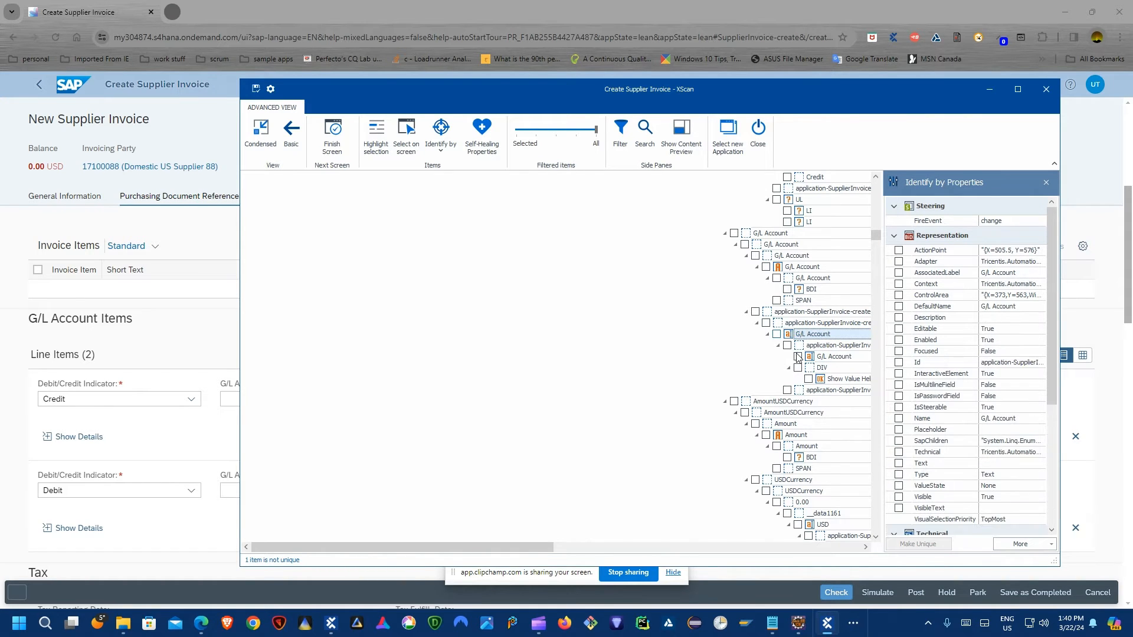
{"action": "left_click", "coordinate": [825, 357]}
{"action": "left_click", "coordinate": [377, 138]}
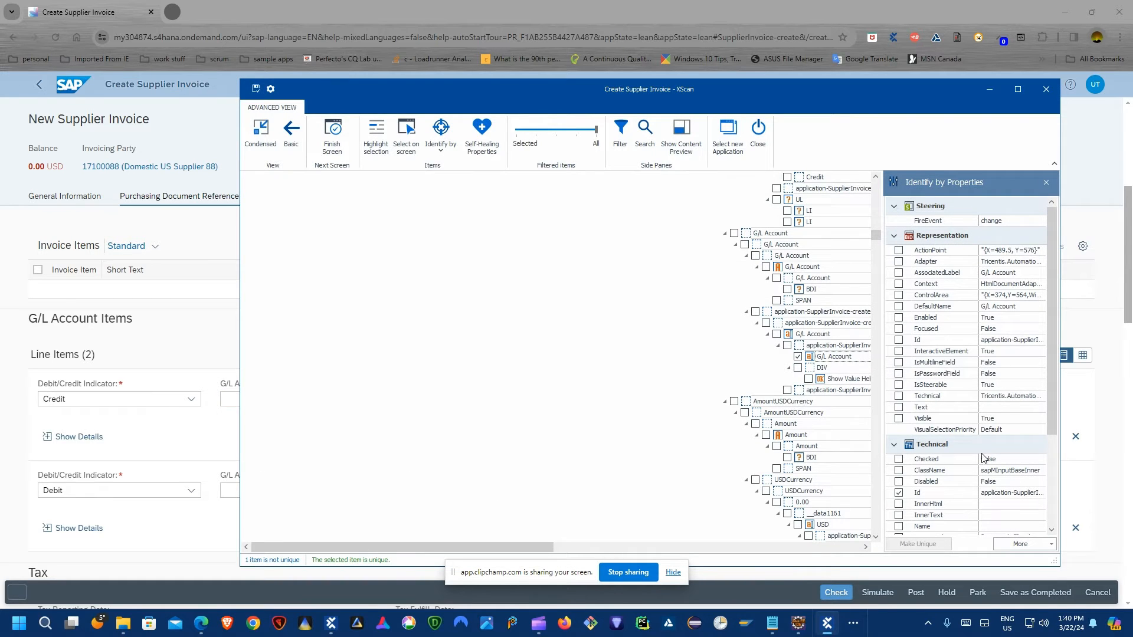
{"action": "left_click", "coordinate": [800, 334]}
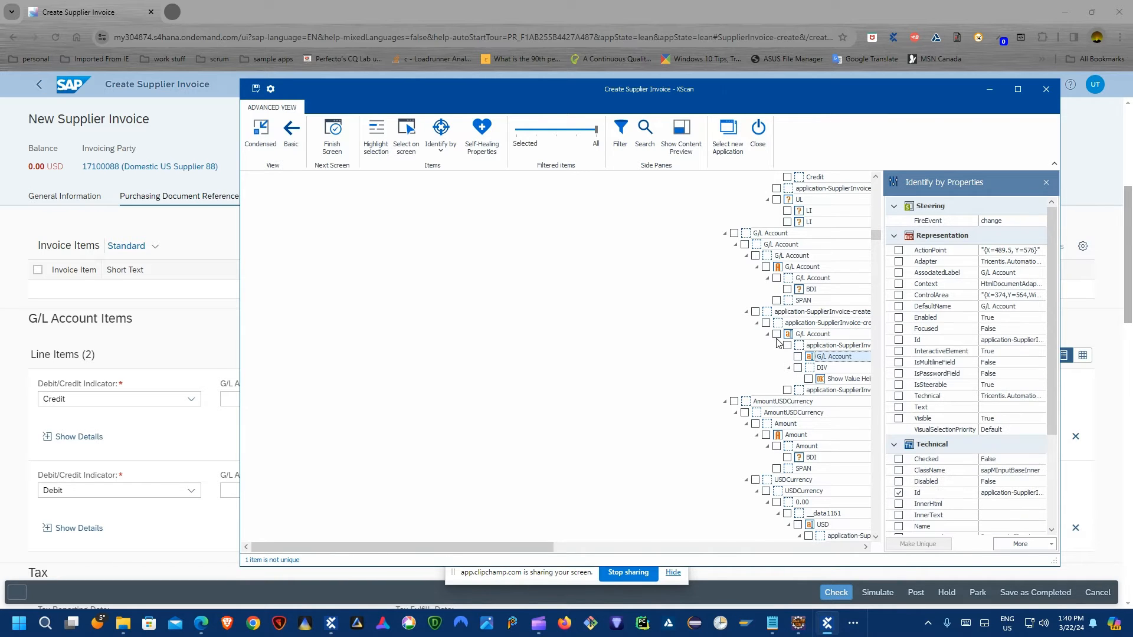
{"action": "left_click", "coordinate": [776, 334]}
Add the Amount input field nested under USD to the selection and check its on-page highlighting.
{"action": "scroll", "coordinate": [816, 370], "scroll_direction": "down", "scroll_amount": 3}
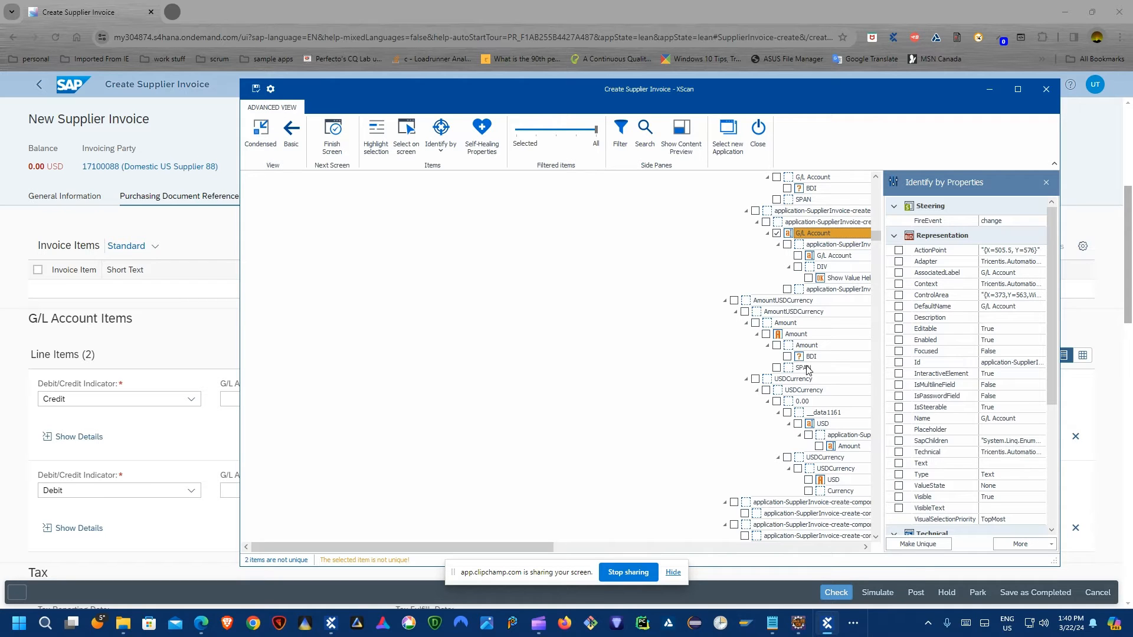
{"action": "scroll", "coordinate": [828, 412], "scroll_direction": "down", "scroll_amount": 2}
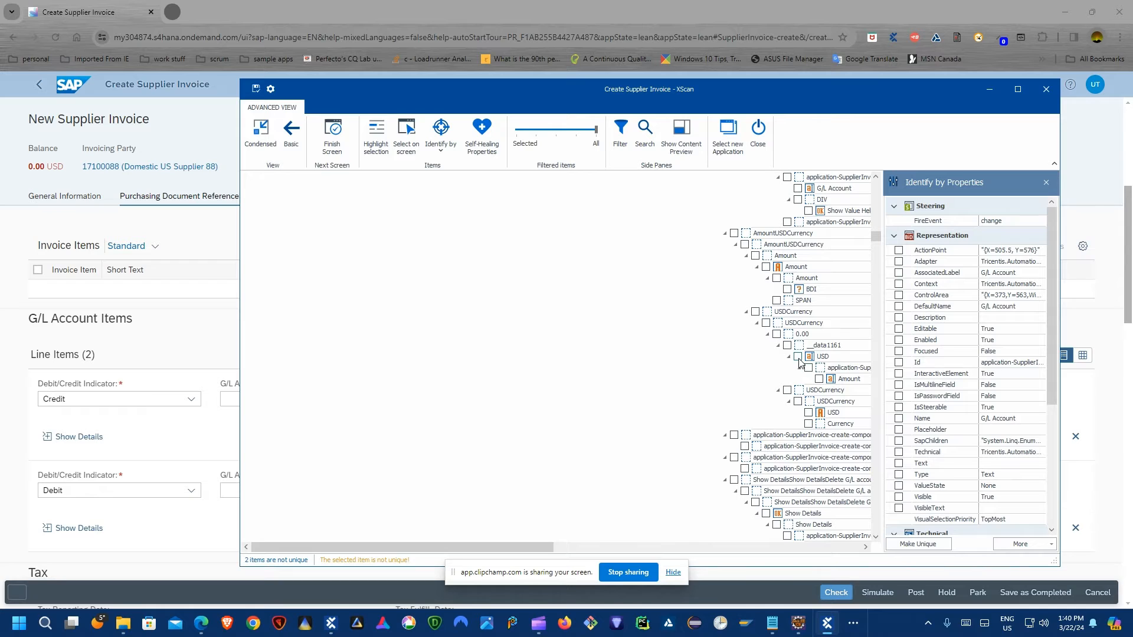
{"action": "left_click", "coordinate": [819, 380]}
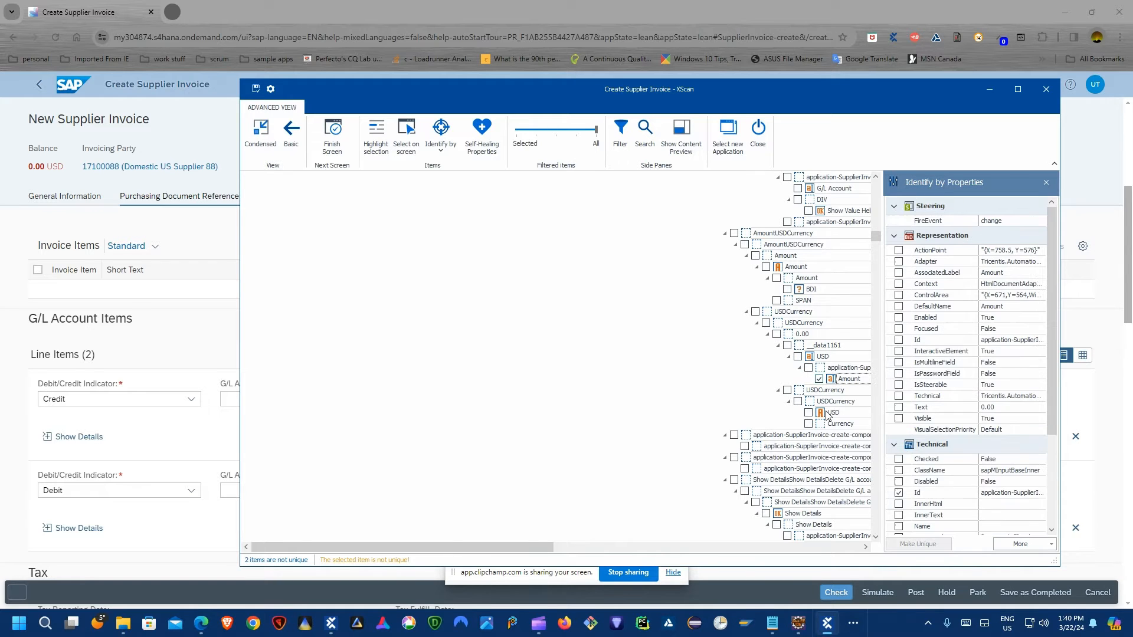
{"action": "left_click", "coordinate": [375, 137]}
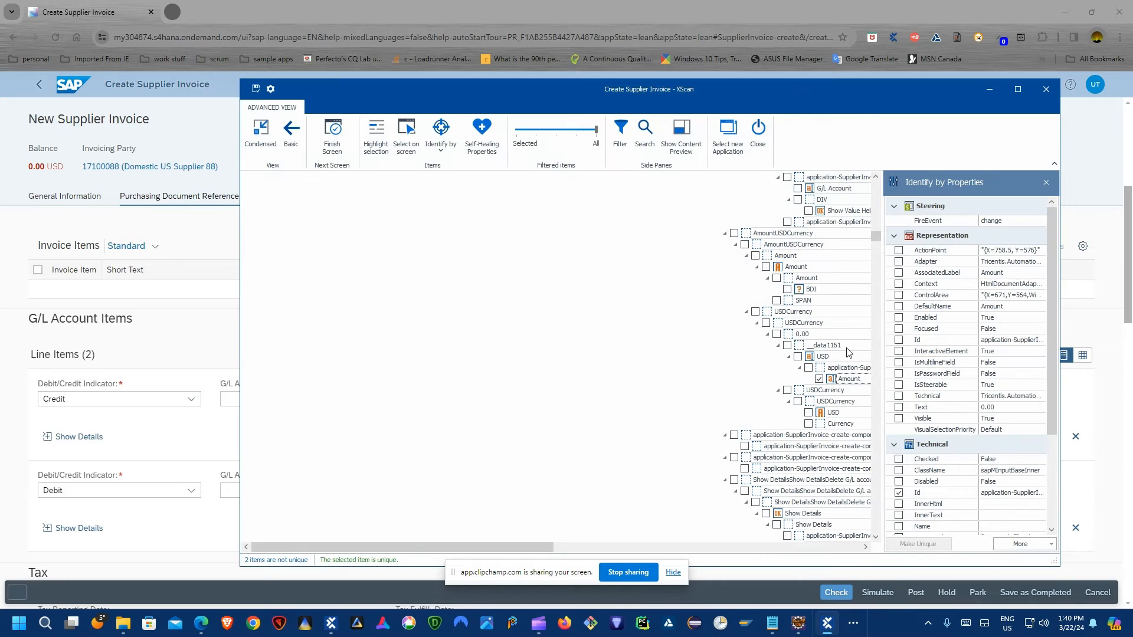
Include the G/L Account text field of the first line item in the XScan module selection.
{"action": "scroll", "coordinate": [848, 352], "scroll_direction": "up", "scroll_amount": 2}
{"action": "left_click", "coordinate": [779, 236]}
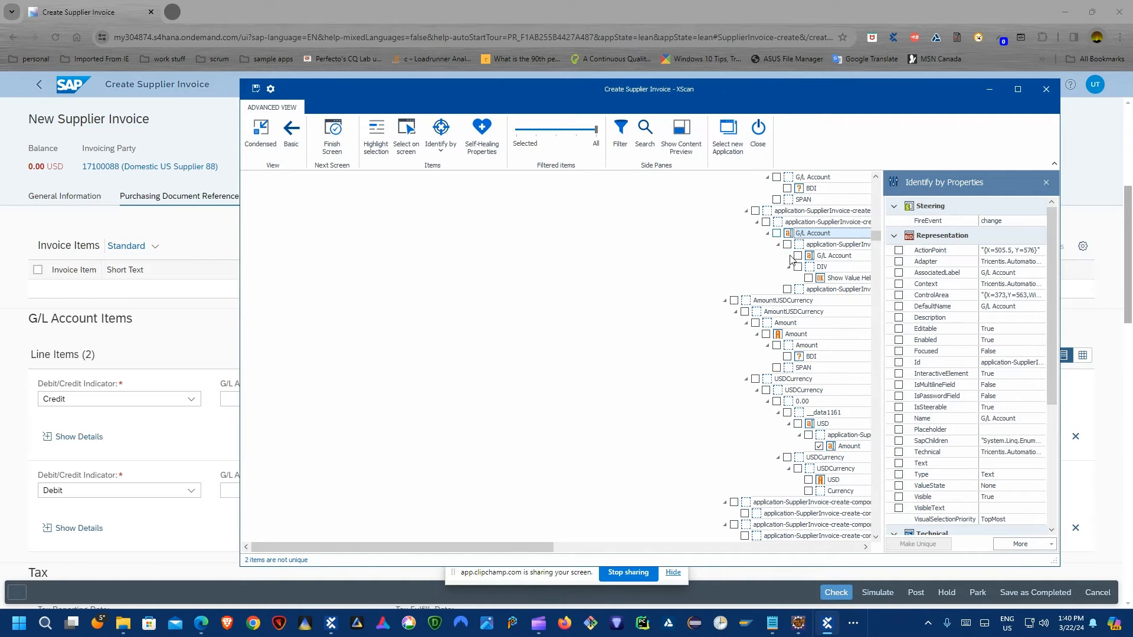
{"action": "left_click", "coordinate": [798, 255]}
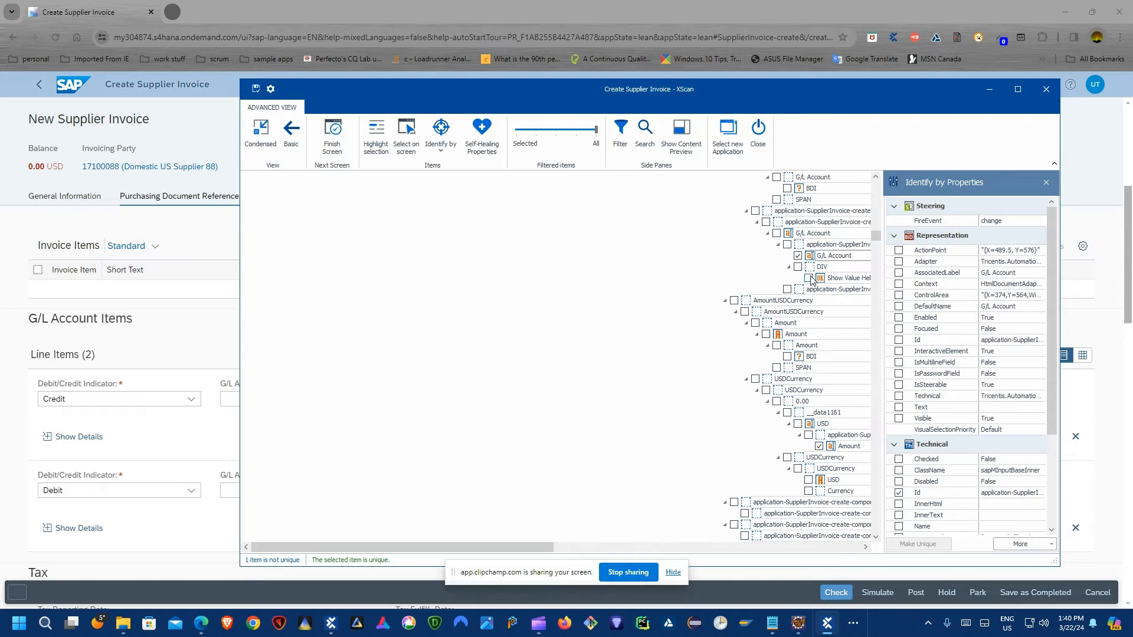
{"action": "left_click_drag", "start_coordinate": [813, 99], "coordinate": [777, 96]}
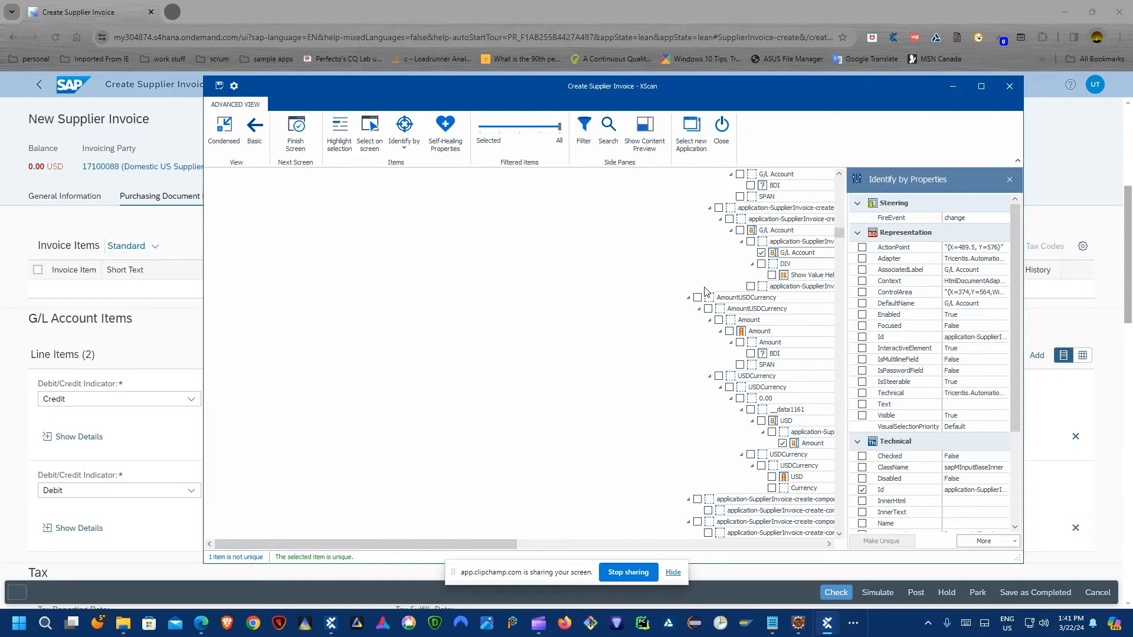
Rename the selected list item element under UL as LI, and close XScan without saving the module.
{"action": "scroll", "coordinate": [707, 292], "scroll_direction": "up", "scroll_amount": 15}
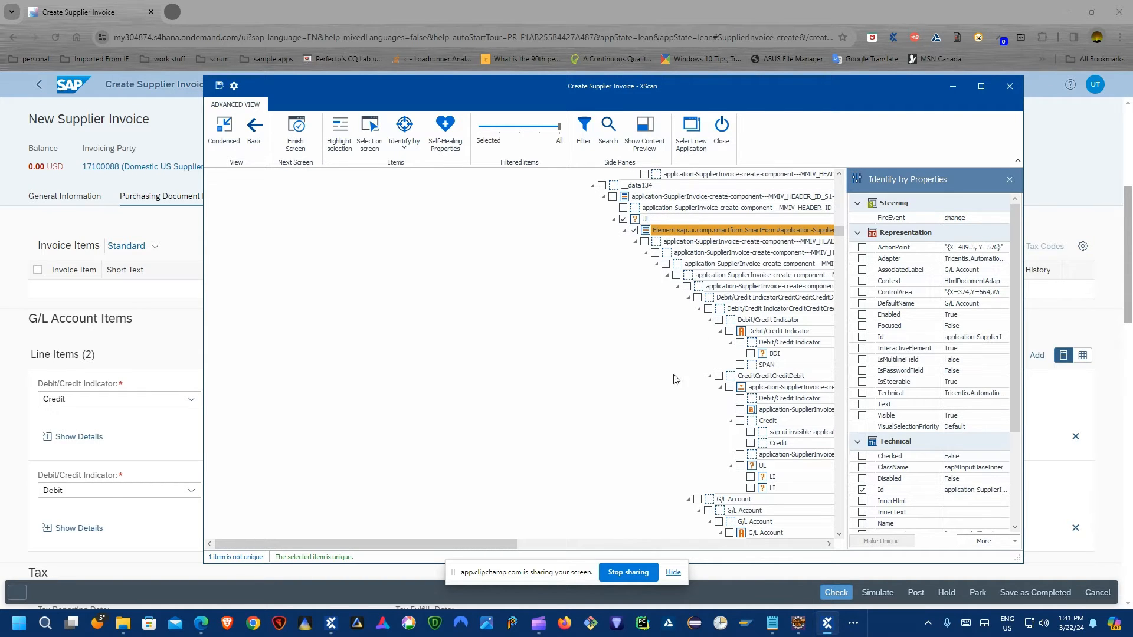
{"action": "left_click", "coordinate": [678, 231]}
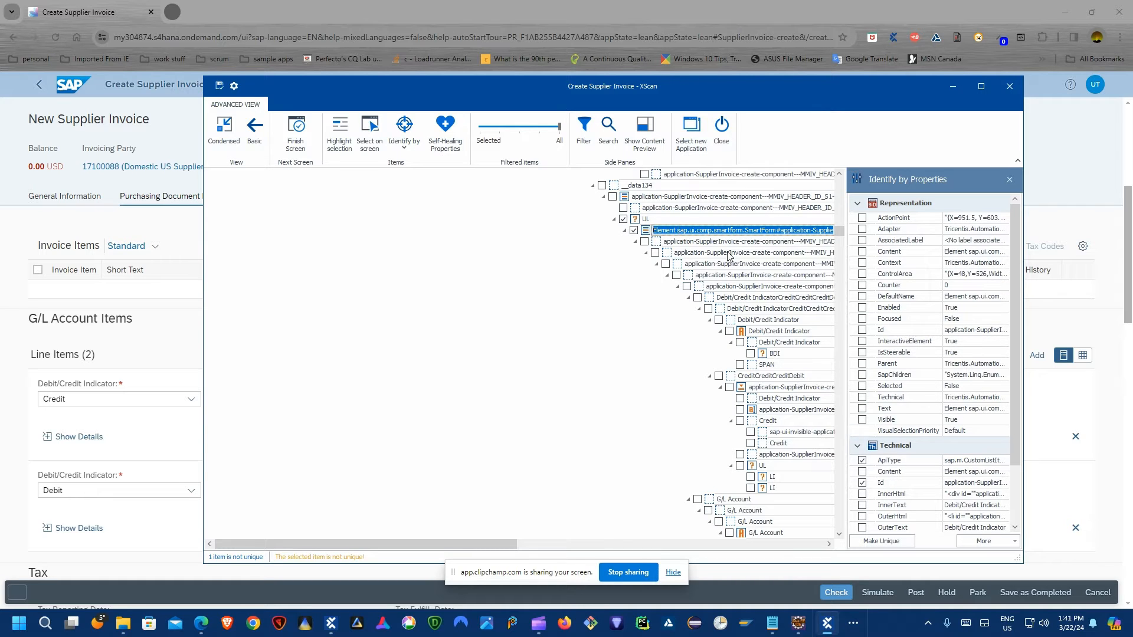
{"action": "key", "text": "BackSpace"}
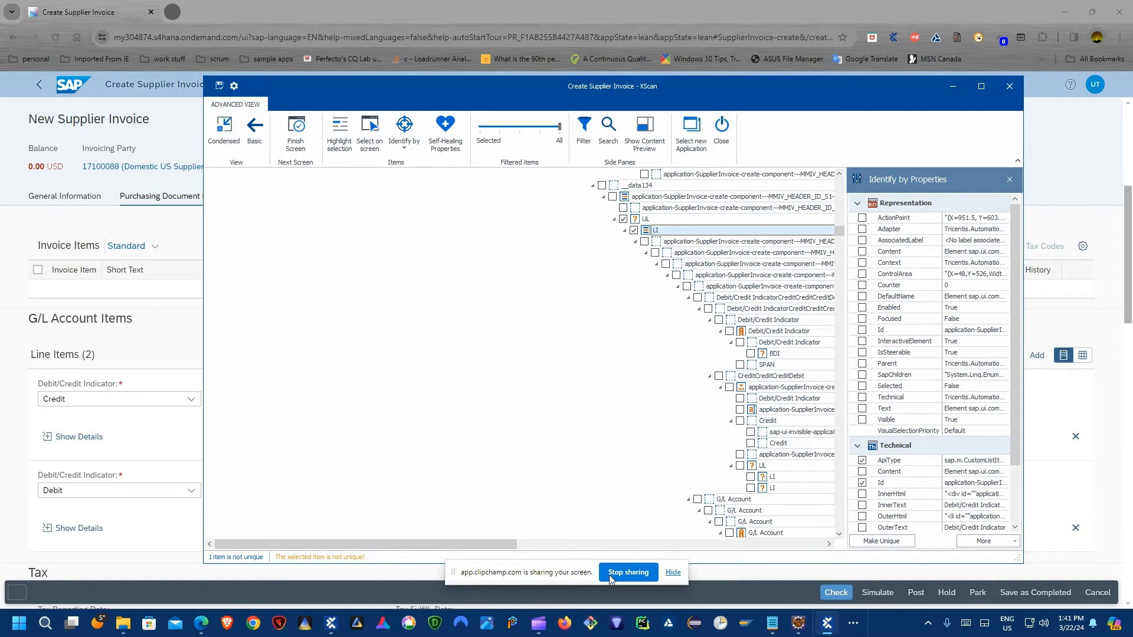
{"action": "left_click", "coordinate": [721, 134]}
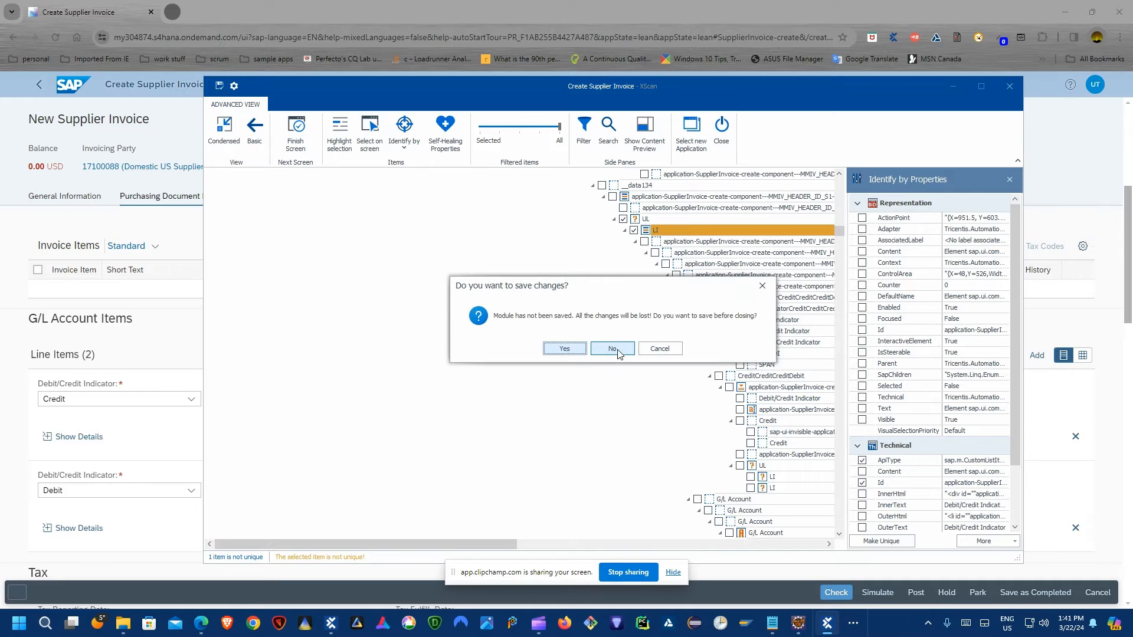
{"action": "left_click", "coordinate": [615, 351]}
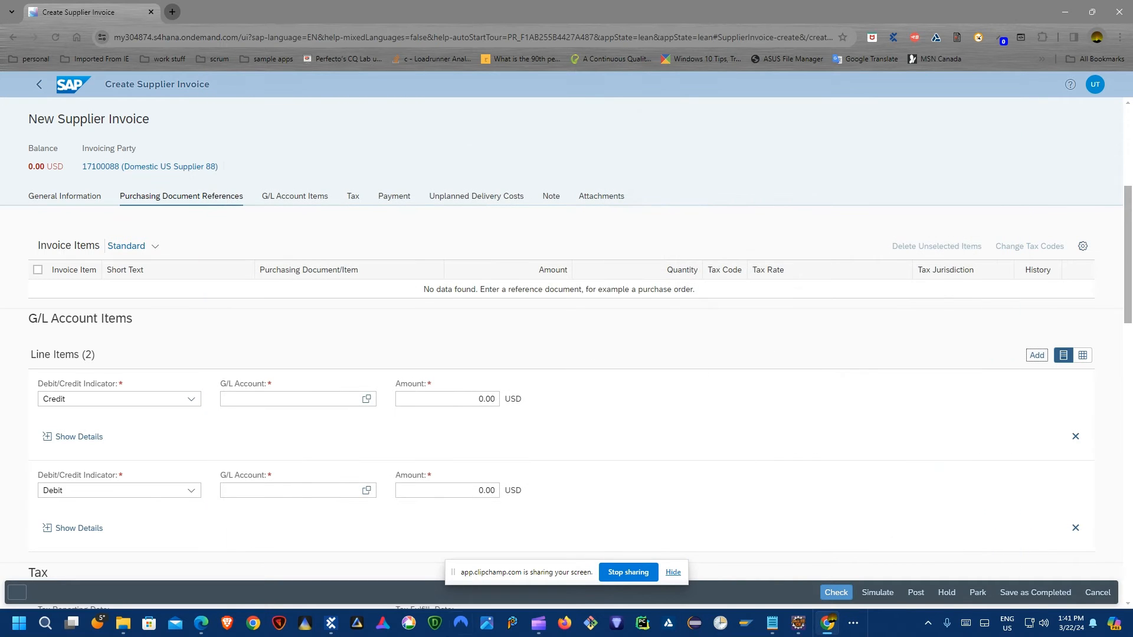
Switch to Tosca Commander, bring up the UL-GLAccount module's elements and collapse the Home tiles module.
{"action": "left_click", "coordinate": [331, 623]}
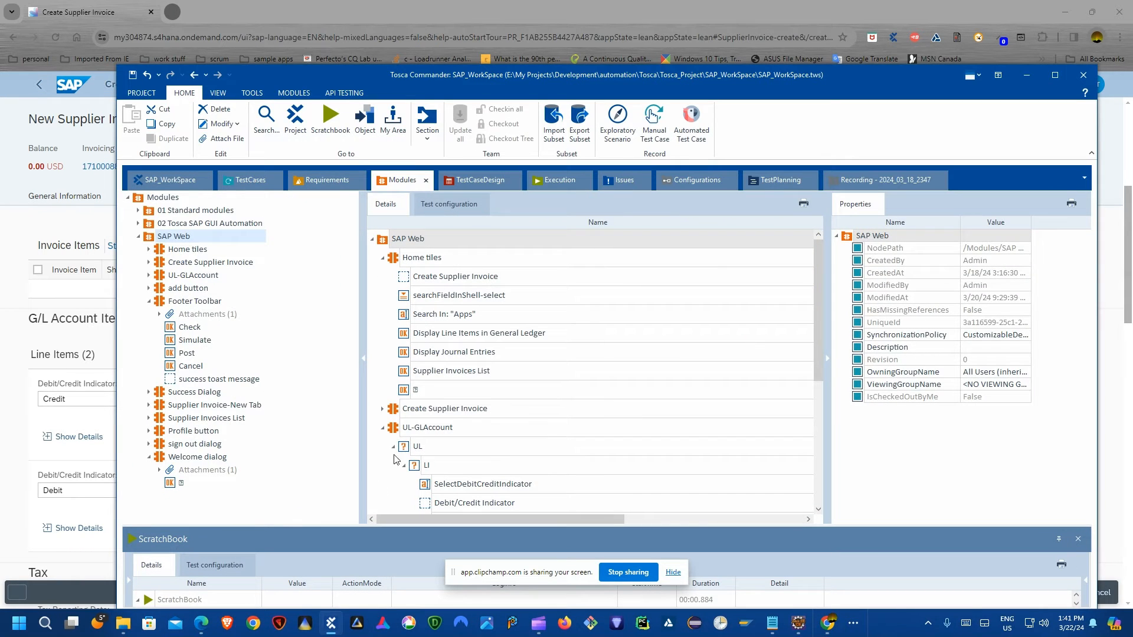
{"action": "scroll", "coordinate": [407, 443], "scroll_direction": "down", "scroll_amount": 4}
{"action": "scroll", "coordinate": [448, 333], "scroll_direction": "up", "scroll_amount": 2}
{"action": "left_click", "coordinate": [439, 322]}
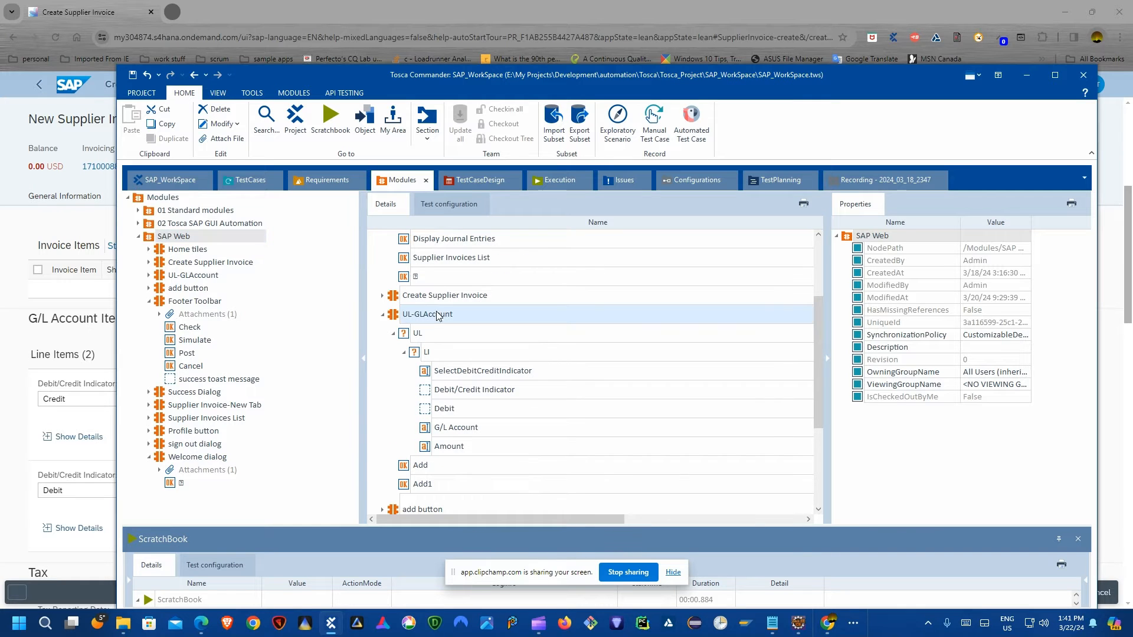
{"action": "scroll", "coordinate": [449, 307], "scroll_direction": "up", "scroll_amount": 2}
{"action": "left_click", "coordinate": [383, 259]}
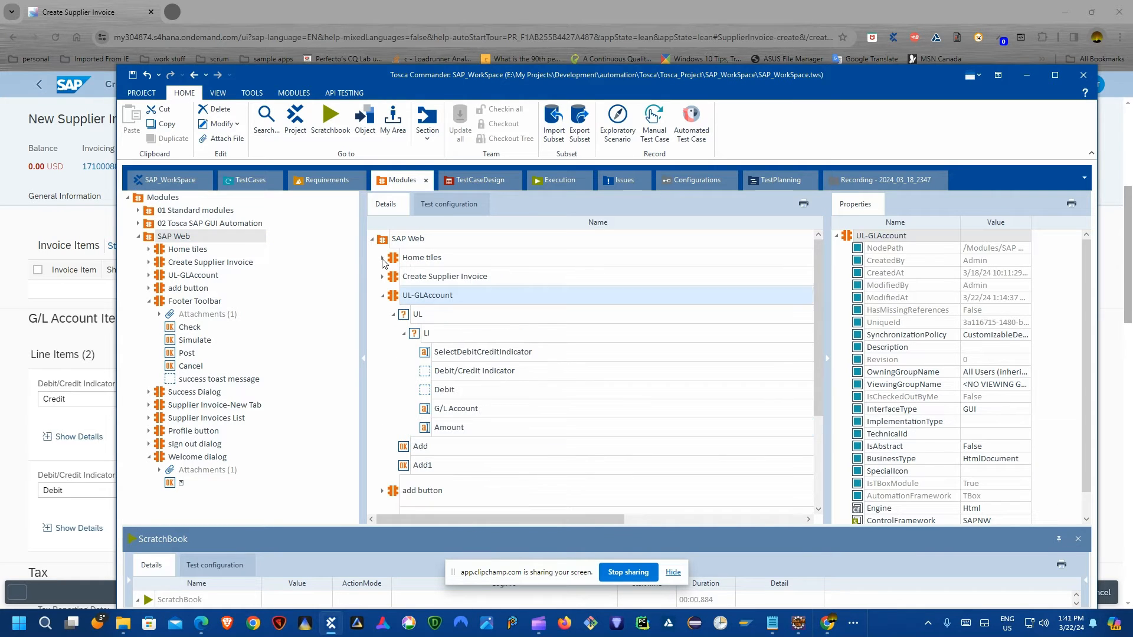
Examine the full Id property of the LI element inside the UL-GLAccount module.
{"action": "left_click", "coordinate": [406, 314]}
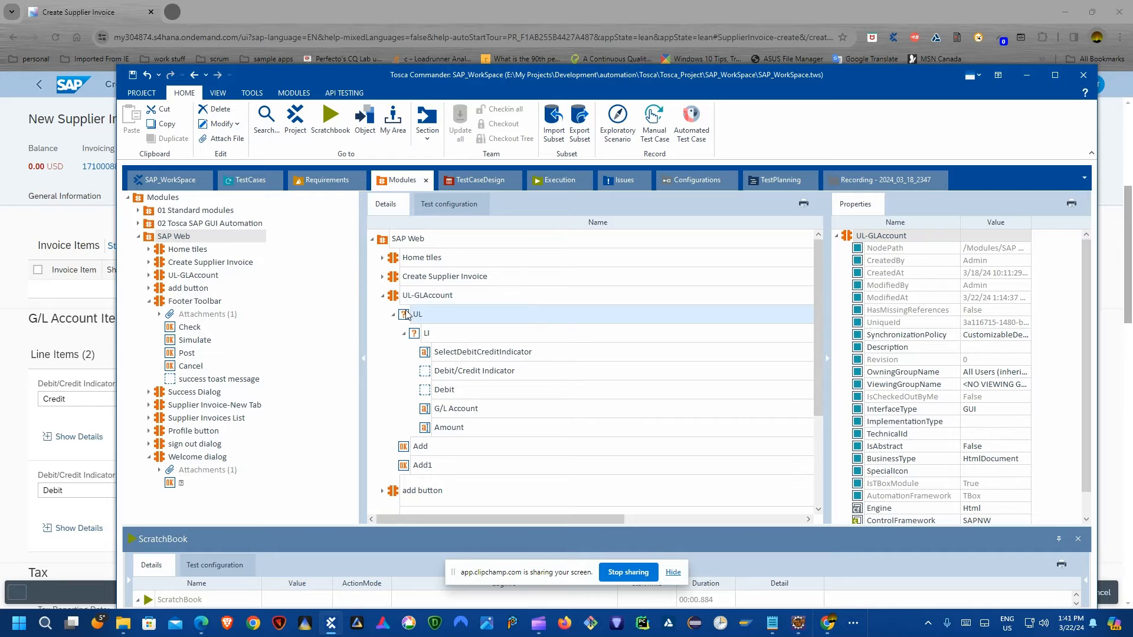
{"action": "left_click", "coordinate": [437, 334]}
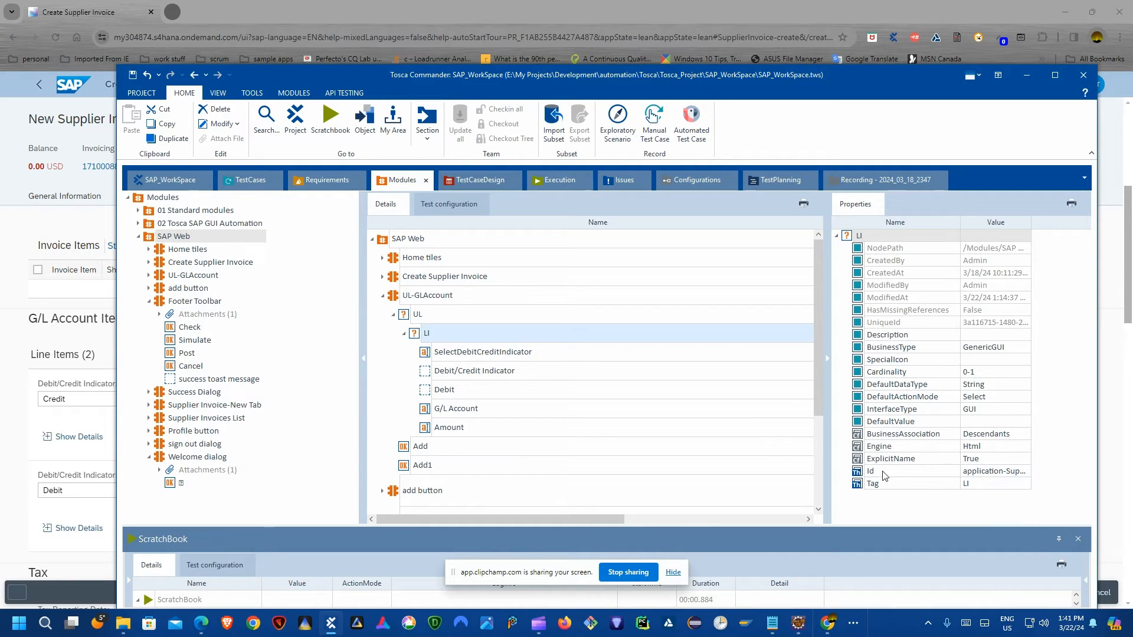
{"action": "left_click", "coordinate": [995, 474]}
{"action": "left_click", "coordinate": [1026, 472]}
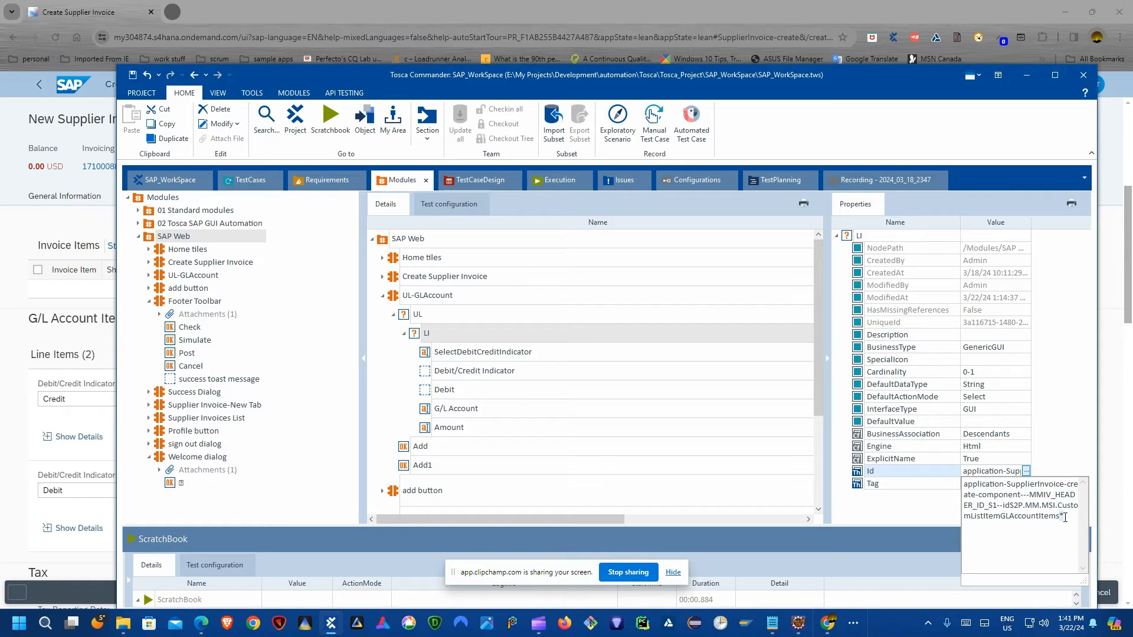
{"action": "left_click", "coordinate": [865, 477]}
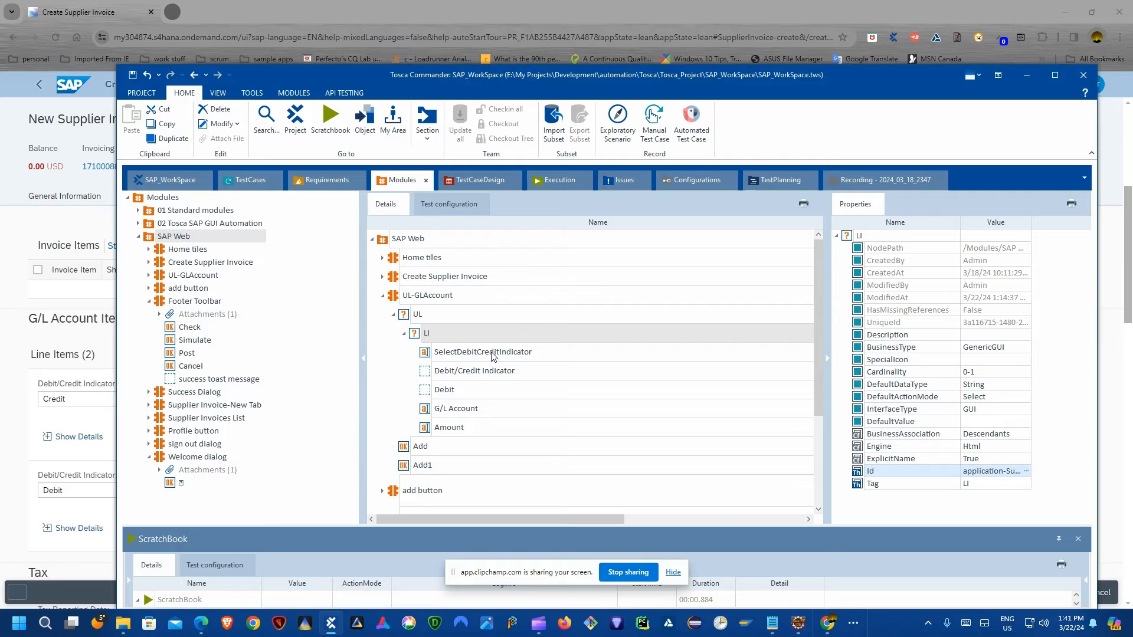
Examine the full Id property of the SelectDebitCreditIndicator text box in the UL-GLAccount module.
{"action": "left_click", "coordinate": [472, 356]}
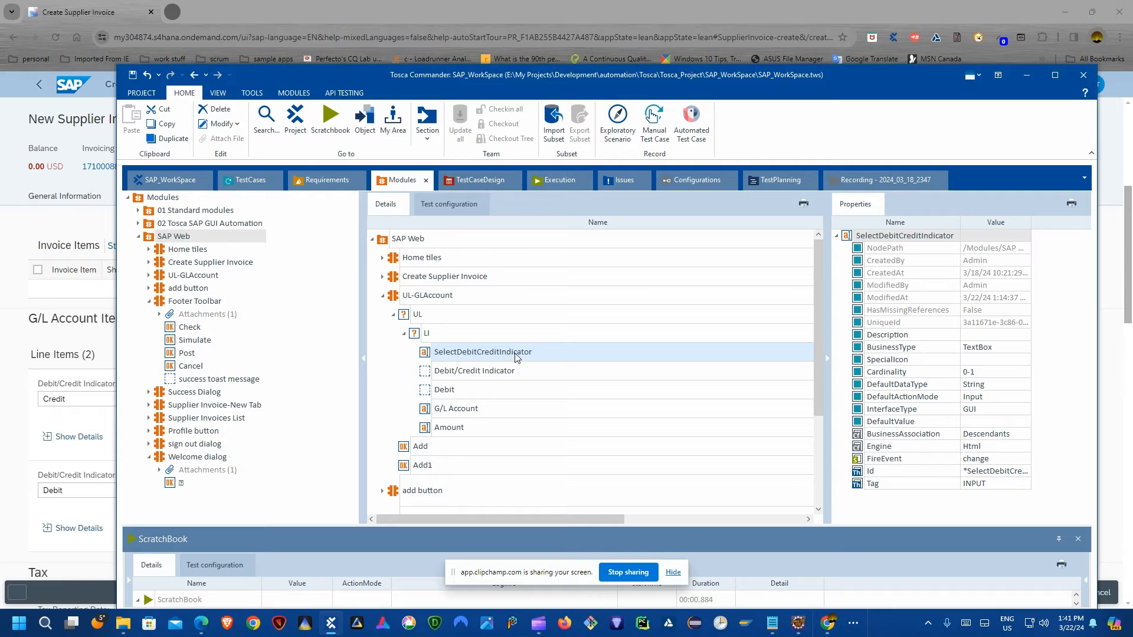
{"action": "left_click", "coordinate": [989, 474]}
{"action": "left_click", "coordinate": [1026, 472]}
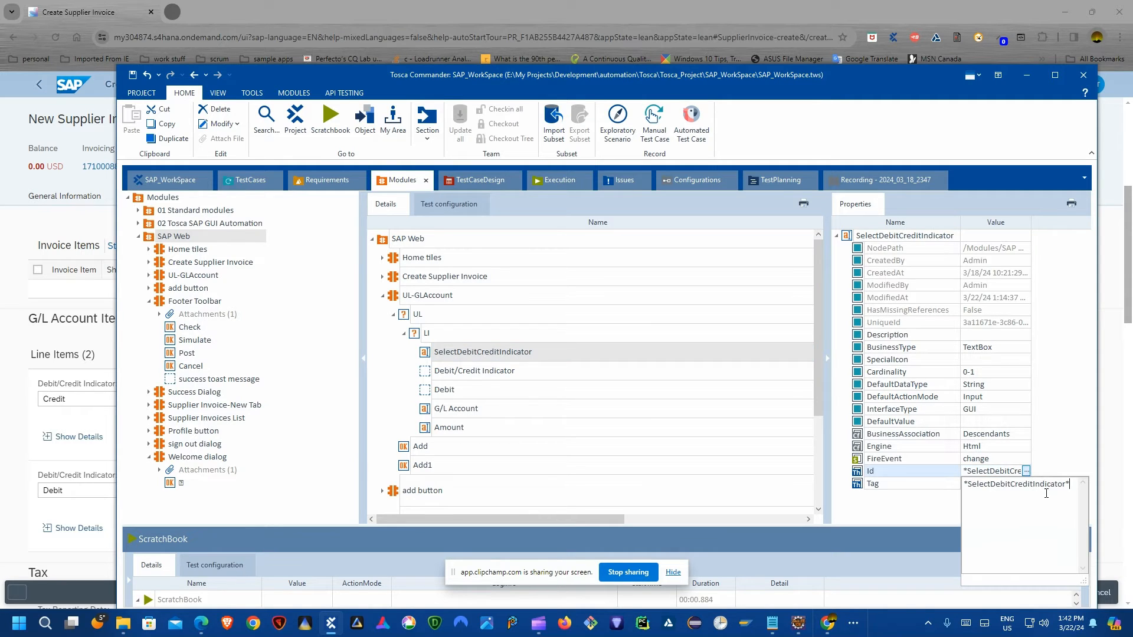
{"action": "left_click", "coordinate": [869, 475]}
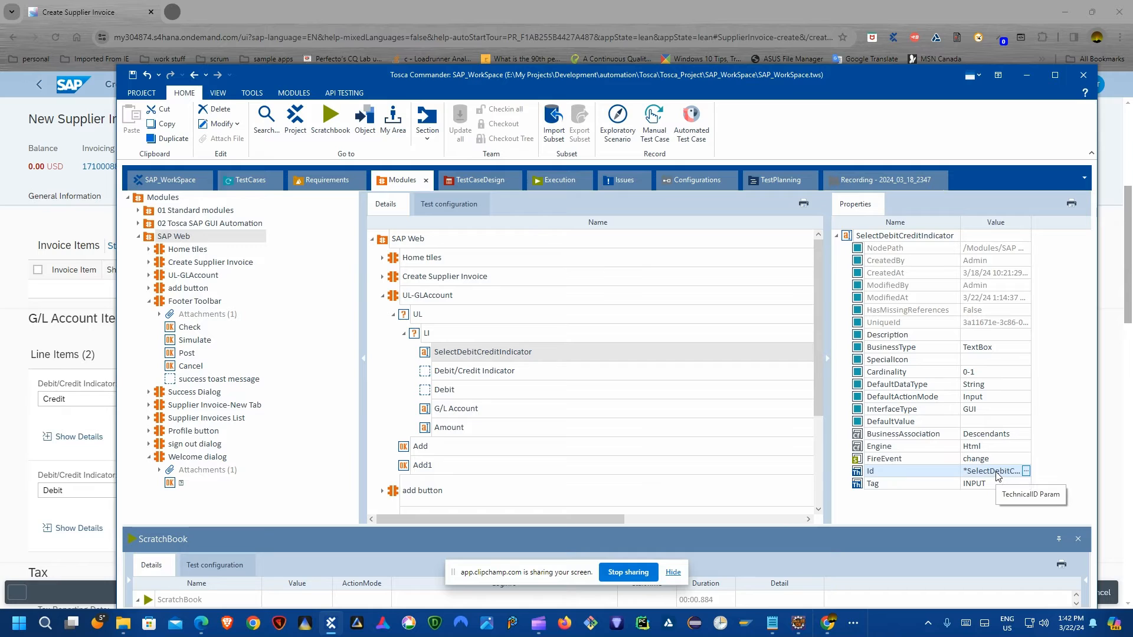
{"action": "left_click", "coordinate": [1027, 472]}
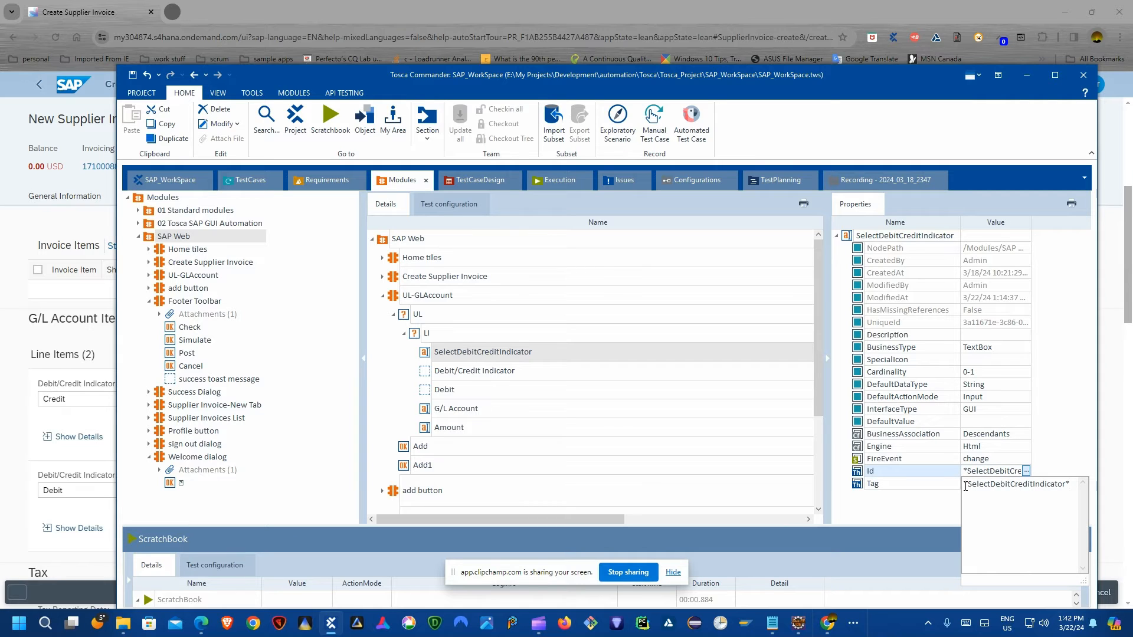
Examine the identification properties of the G/L Account and Amount text boxes, including DefaultName.
{"action": "left_click", "coordinate": [451, 411]}
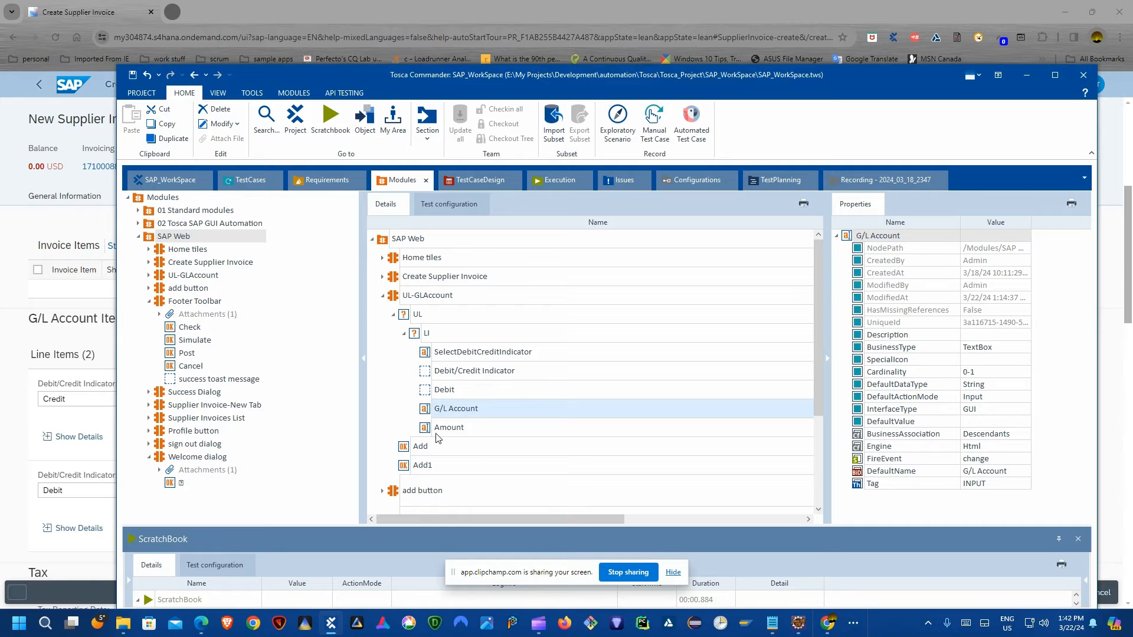
{"action": "left_click", "coordinate": [449, 428]}
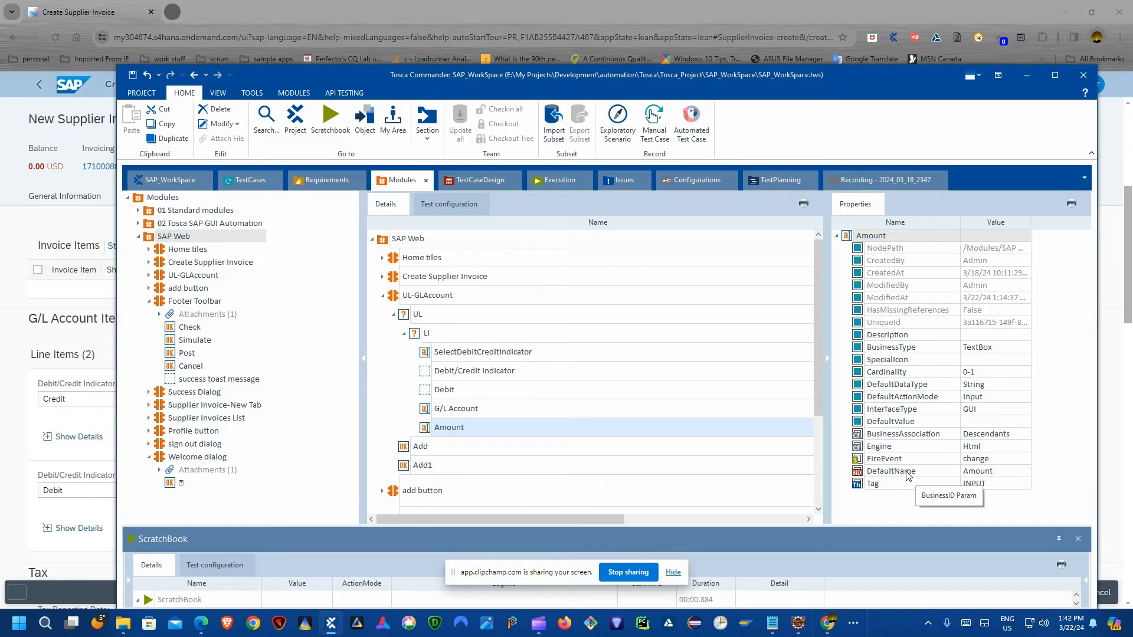
{"action": "left_click", "coordinate": [918, 472]}
{"action": "left_click", "coordinate": [494, 409]}
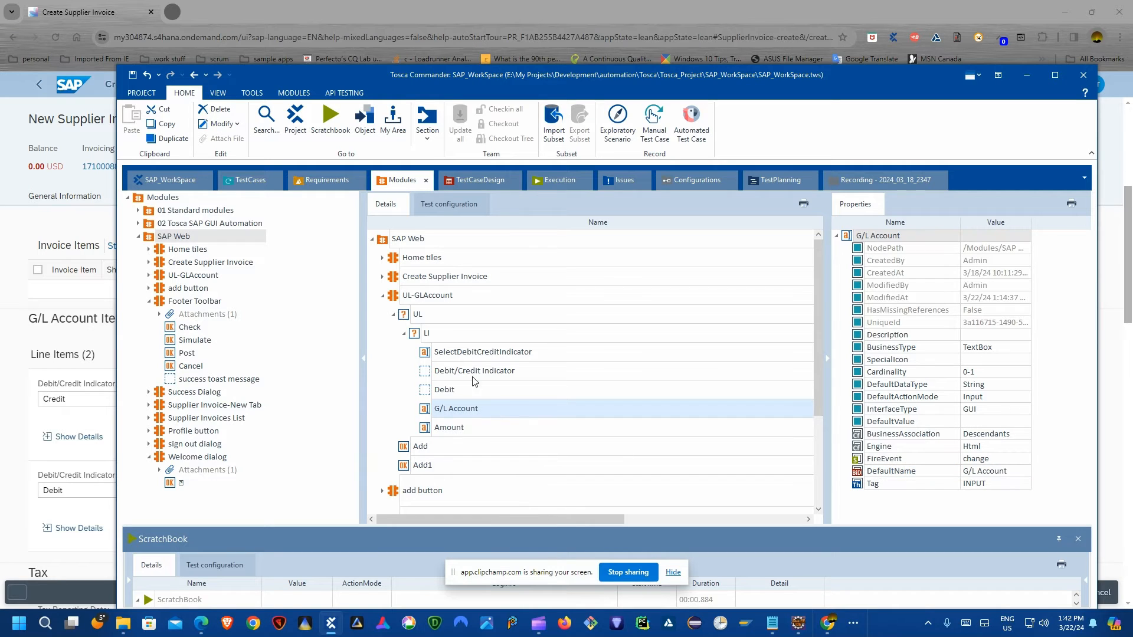
Review the properties of the UL and LI container elements, including LI's ExplicitName setting.
{"action": "left_click", "coordinate": [420, 334]}
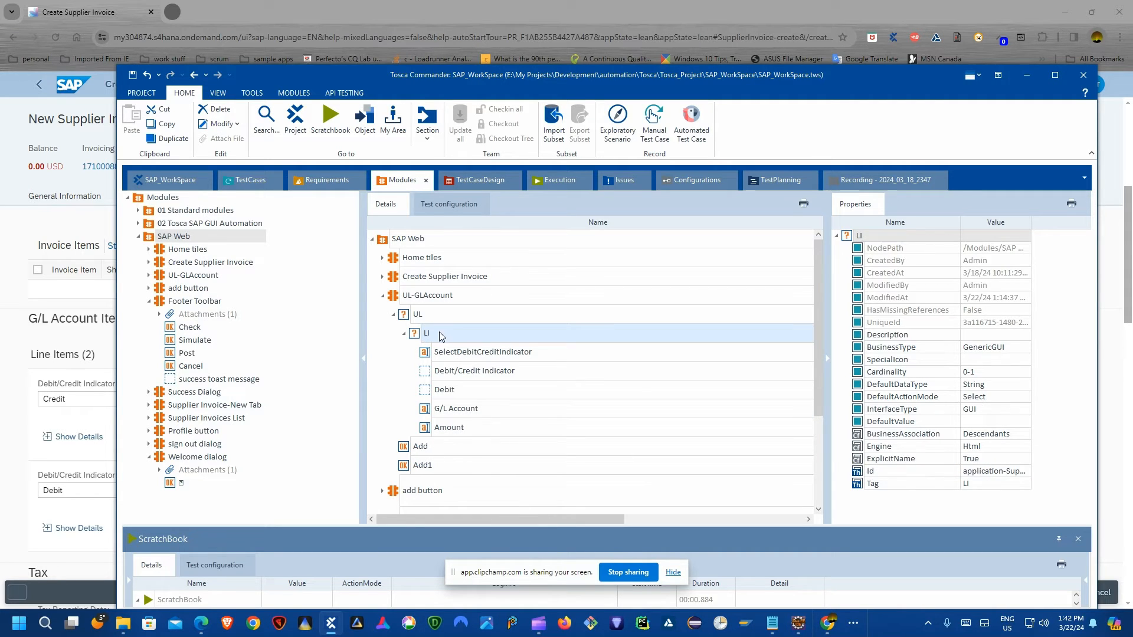
{"action": "left_click", "coordinate": [413, 315]}
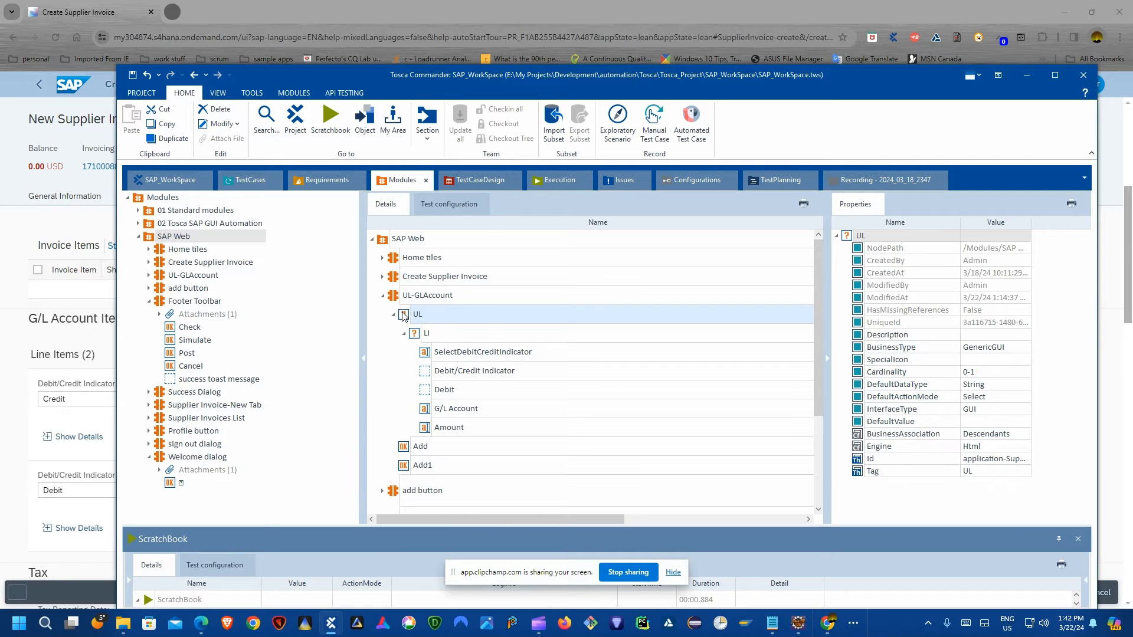
{"action": "left_click", "coordinate": [425, 334]}
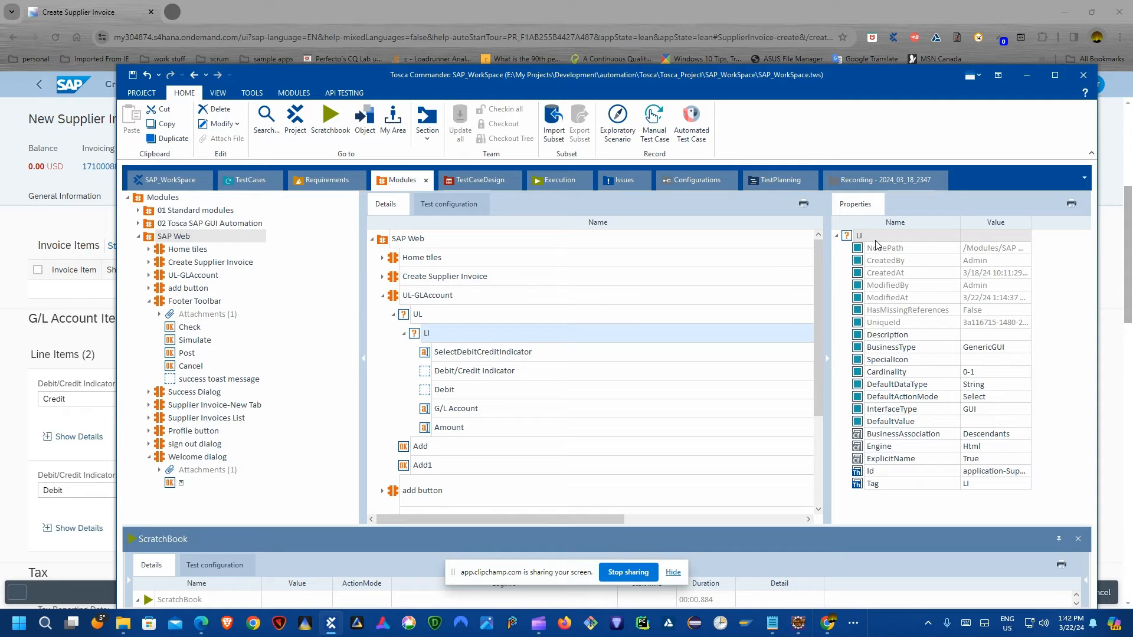
{"action": "left_click", "coordinate": [903, 459]}
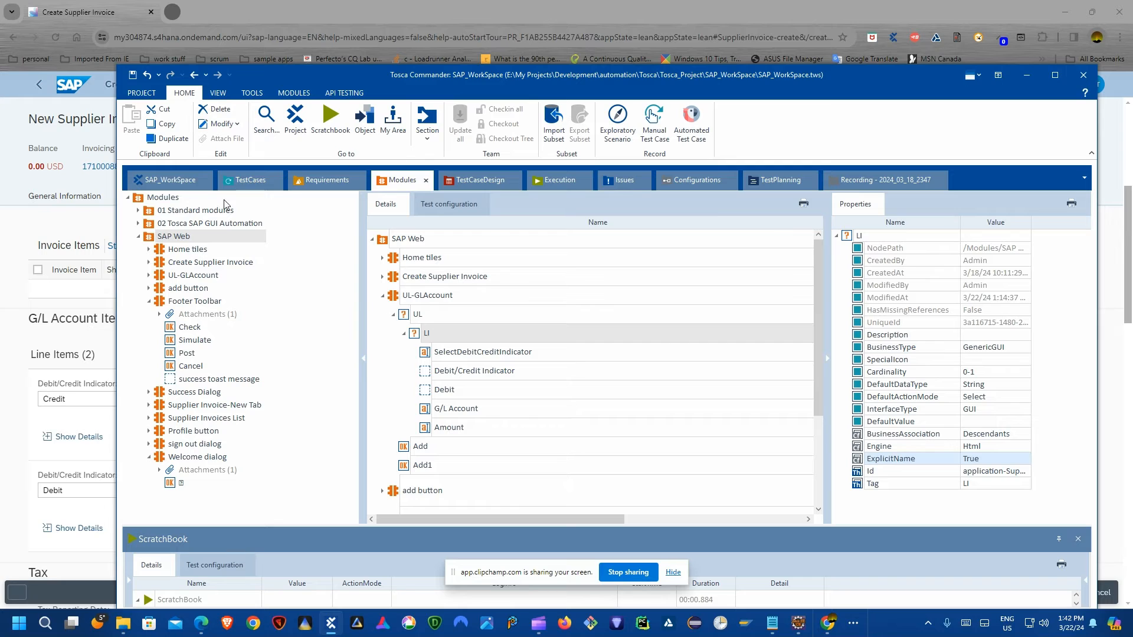
In the test cases, compare the list item indexes and values of the UL-GLAccount Line Item1 and Line Item2 steps.
{"action": "left_click", "coordinate": [244, 179]}
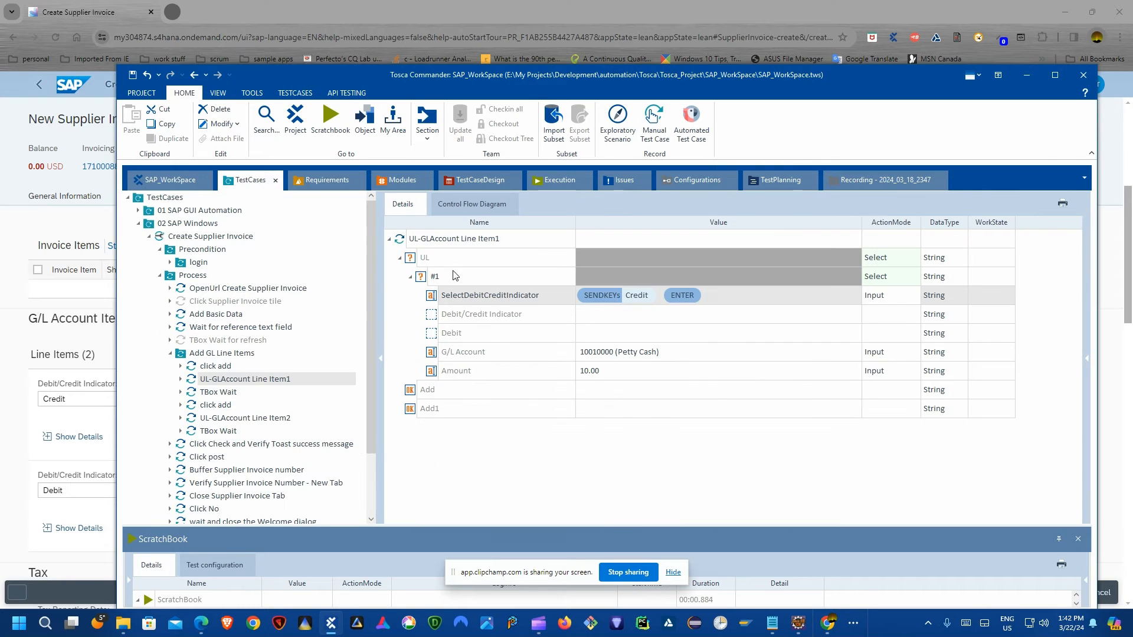
{"action": "left_click", "coordinate": [437, 279]}
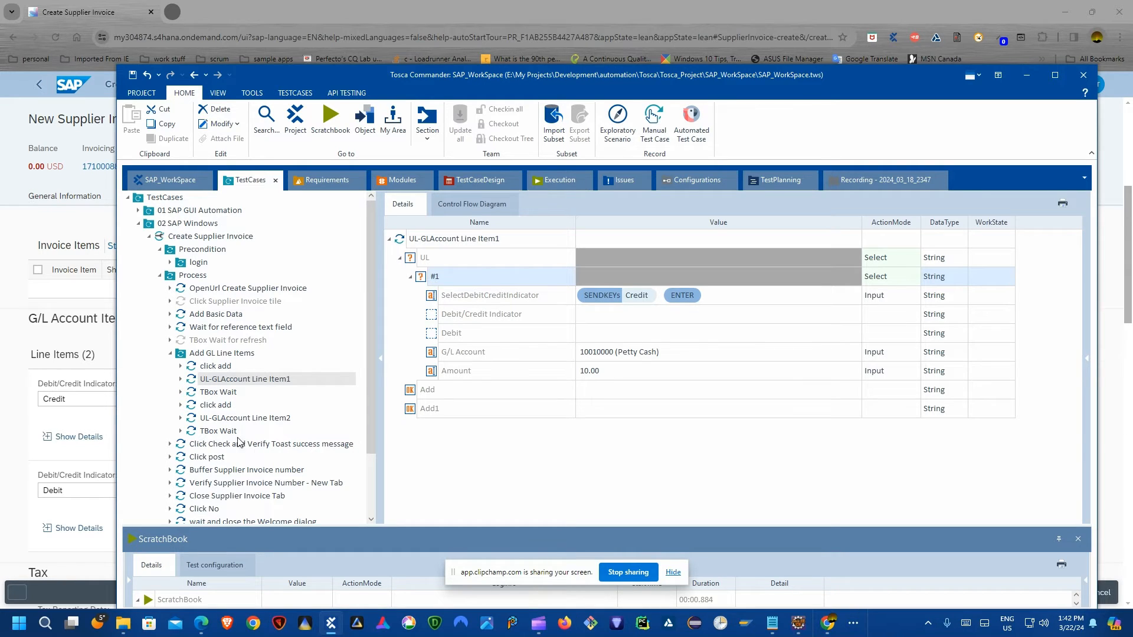
{"action": "left_click", "coordinate": [242, 419]}
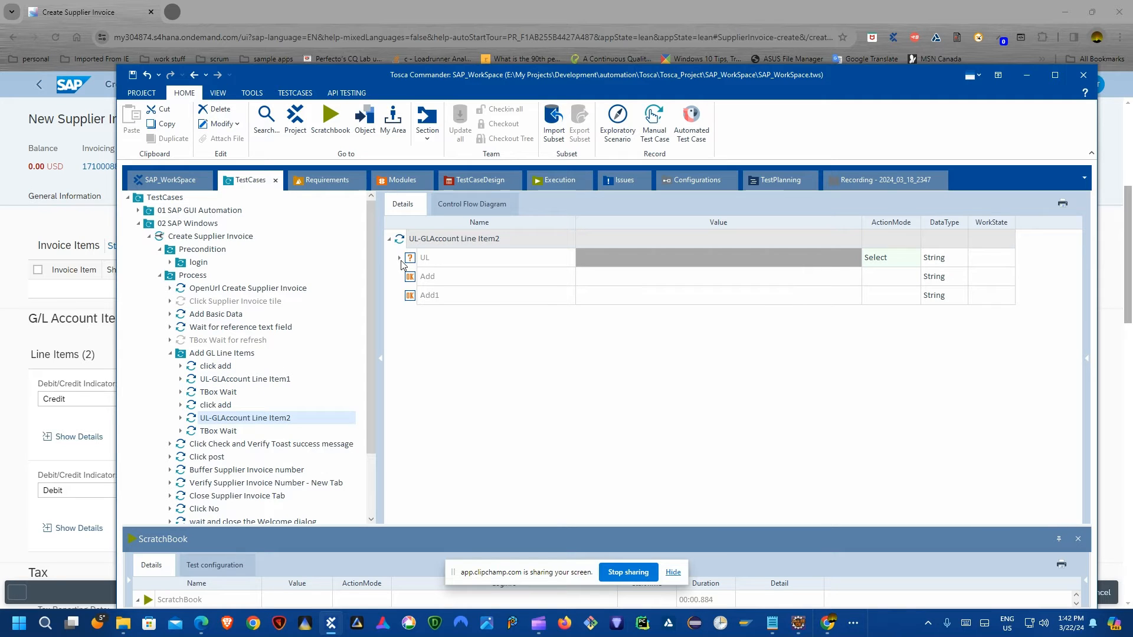
{"action": "left_click", "coordinate": [400, 259]}
{"action": "left_click", "coordinate": [418, 279]}
{"action": "left_click", "coordinate": [411, 277]}
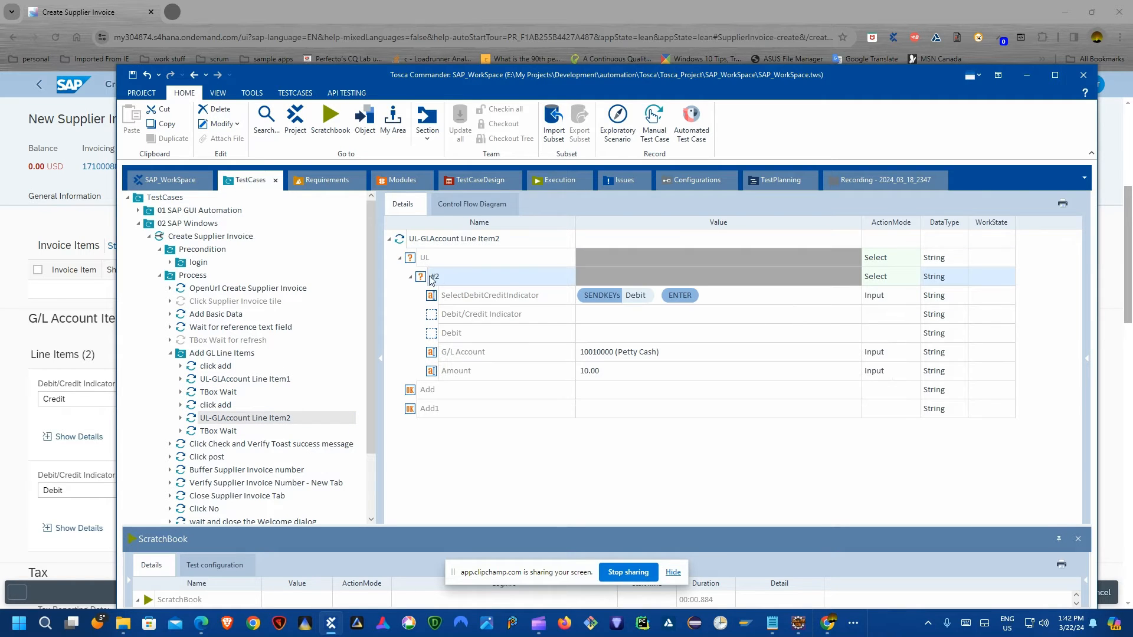
{"action": "left_click", "coordinate": [229, 381]}
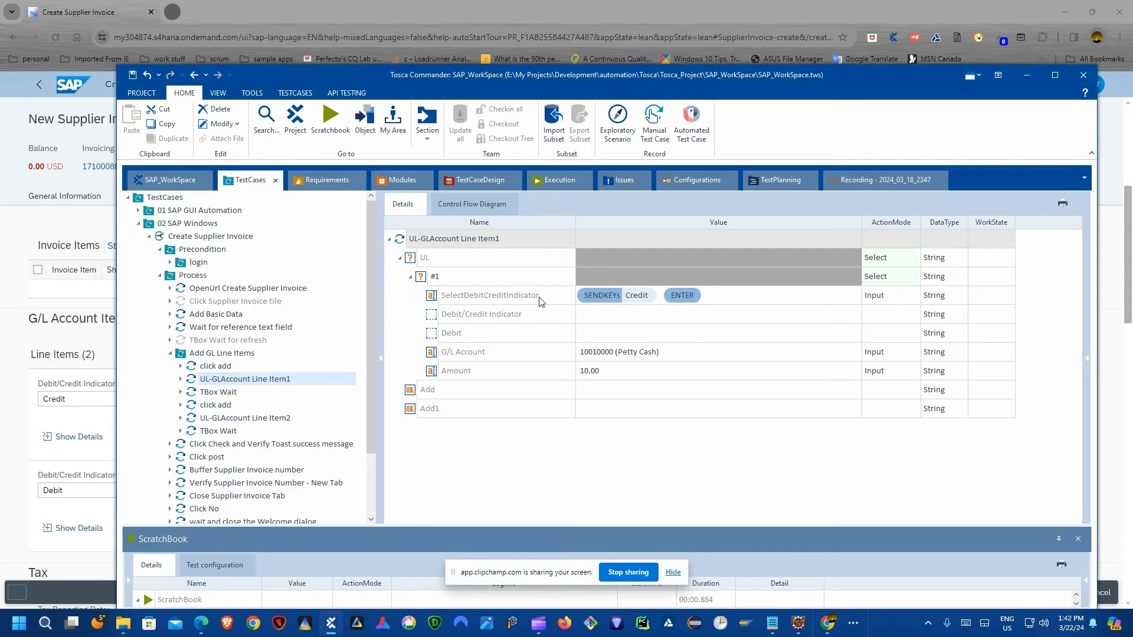
Switch to the SAP Create Supplier Invoice page and inspect the first line item's Debit/Credit Indicator options.
{"action": "left_click", "coordinate": [33, 410]}
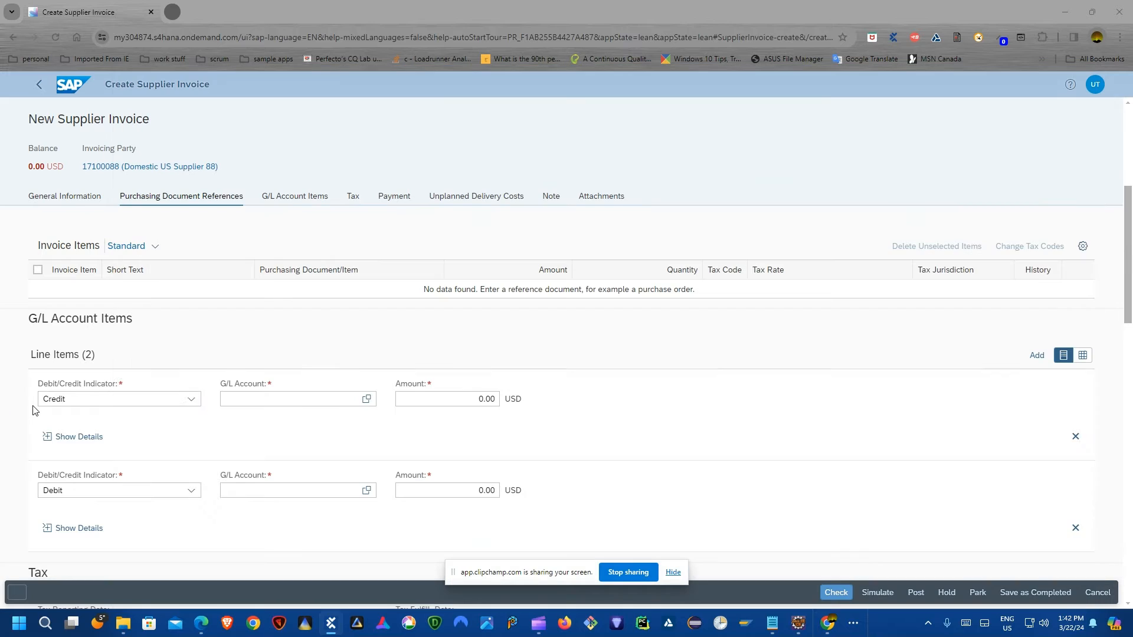
{"action": "left_click", "coordinate": [191, 400]}
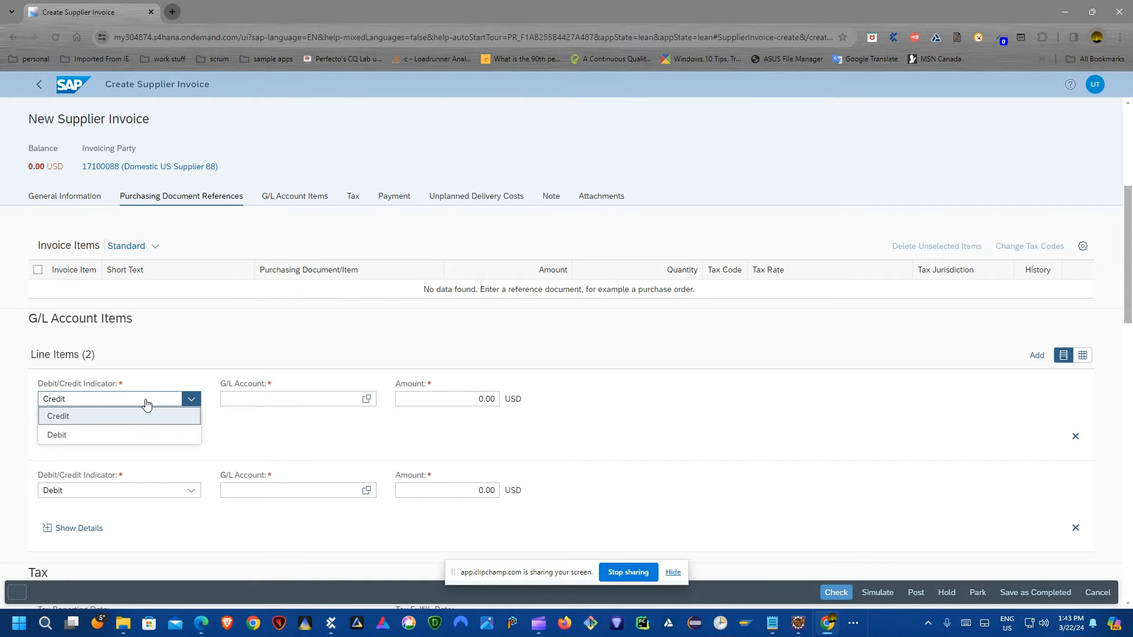
{"action": "left_click", "coordinate": [165, 385]}
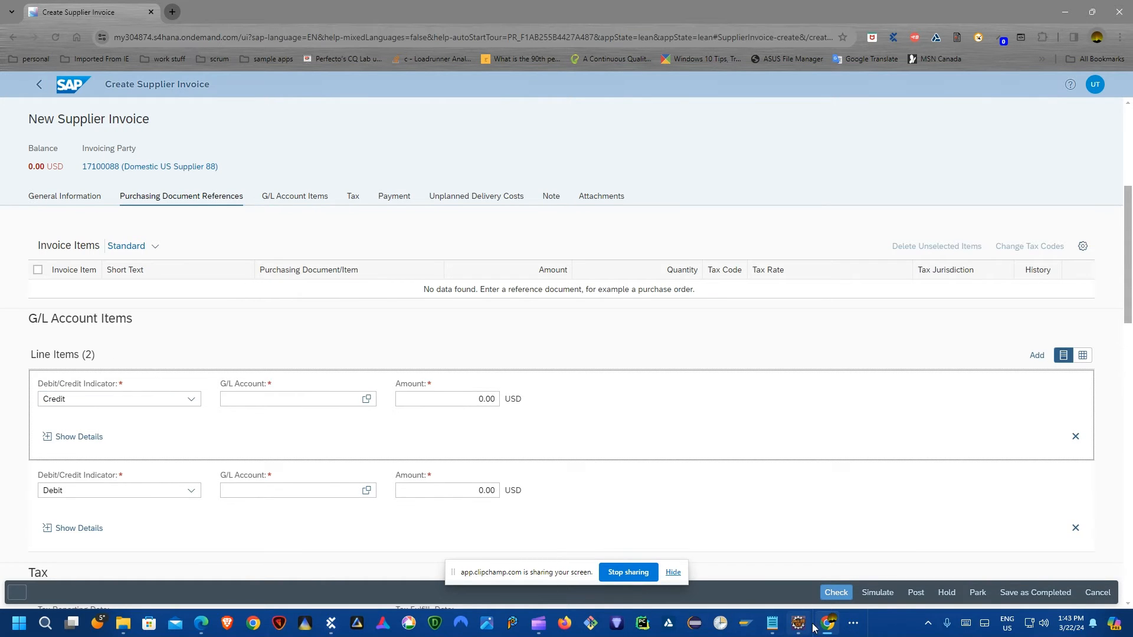
{"action": "left_click", "coordinate": [854, 624]}
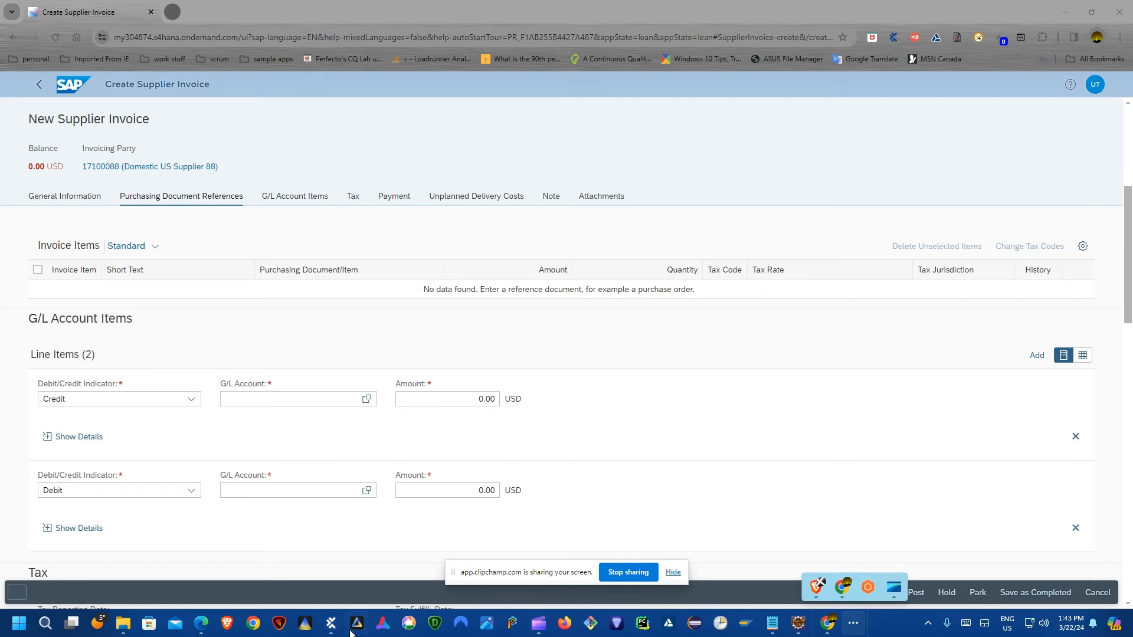
Compare the first line item's Debit/Credit Indicator options in SAP with the UL-GLAccount Line Item1 values in Tosca Commander.
{"action": "mouse_move", "coordinate": [331, 623]}
{"action": "left_click", "coordinate": [335, 534]}
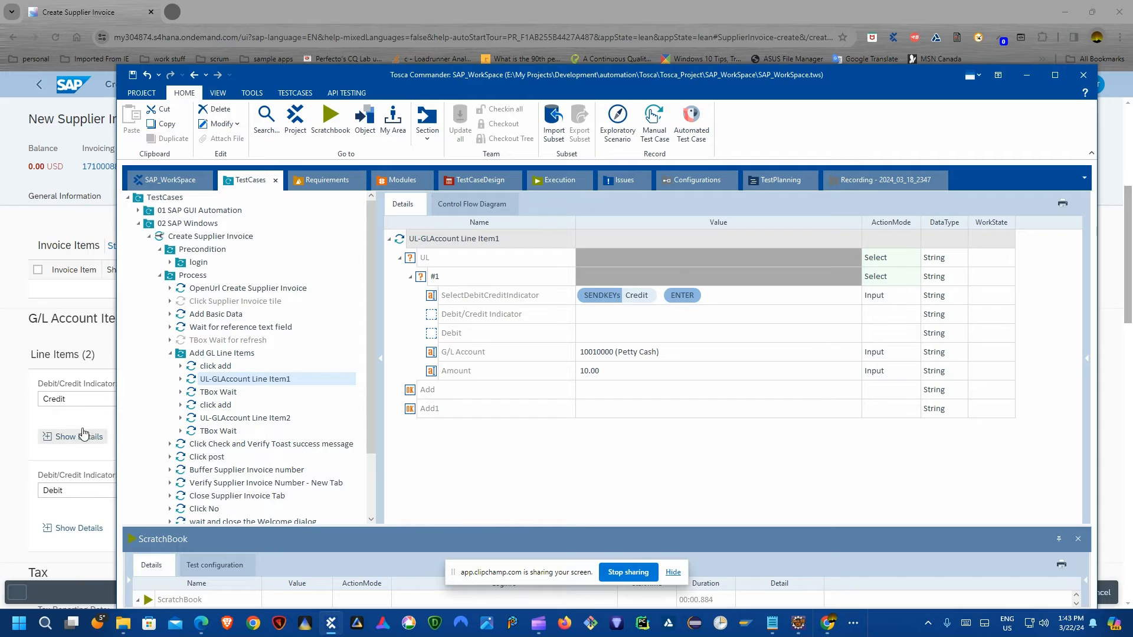
{"action": "left_click", "coordinate": [53, 403]}
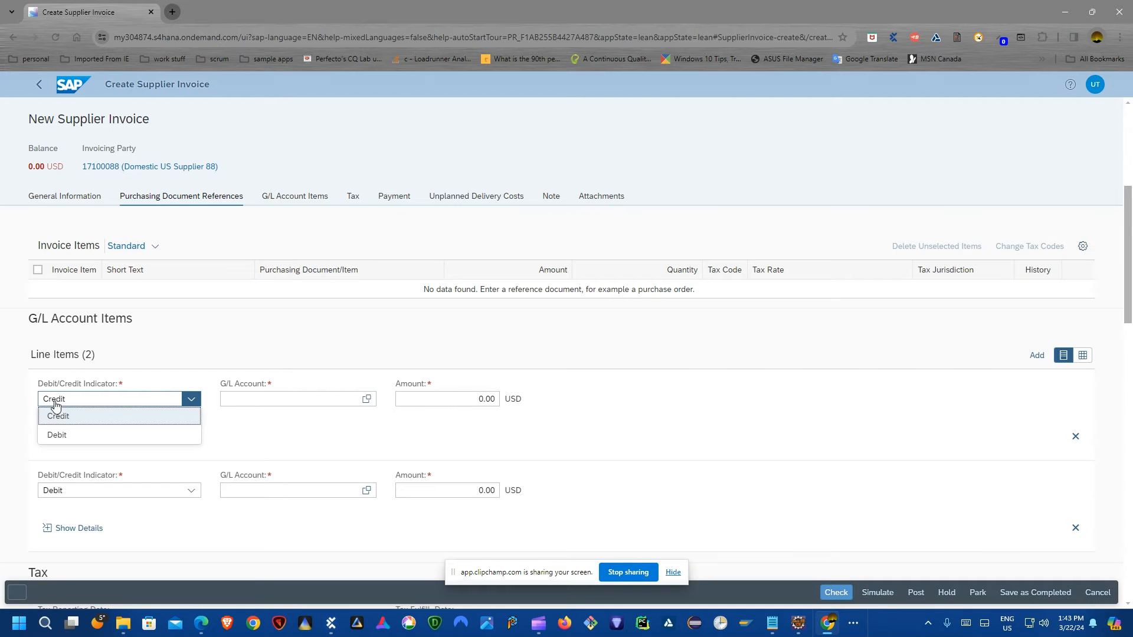
{"action": "left_click", "coordinate": [118, 390]}
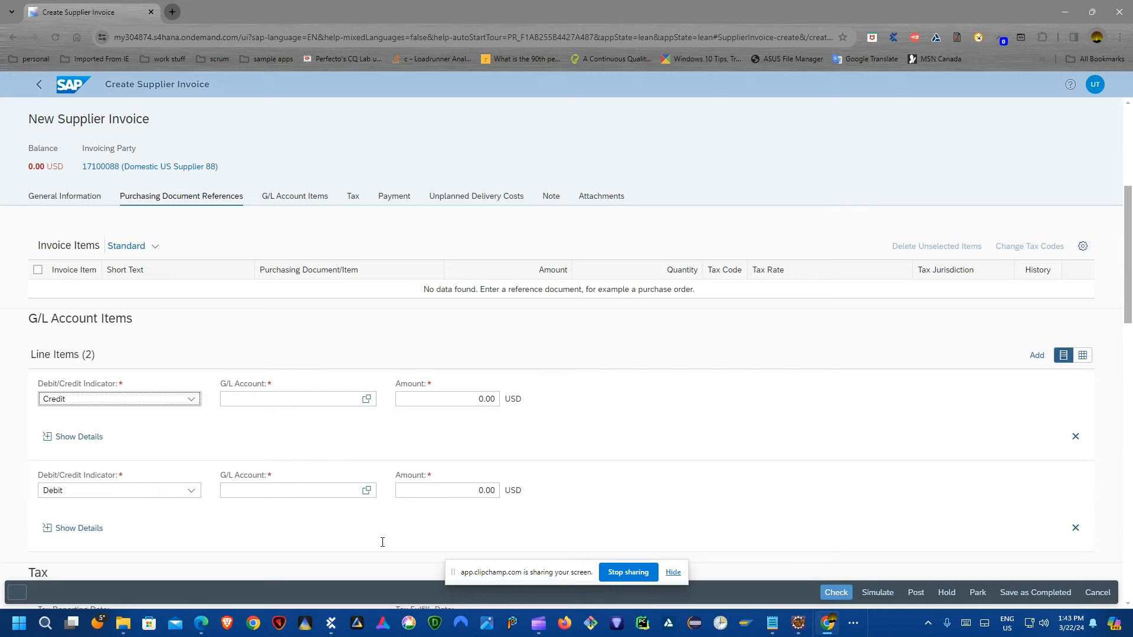
{"action": "left_click", "coordinate": [334, 625]}
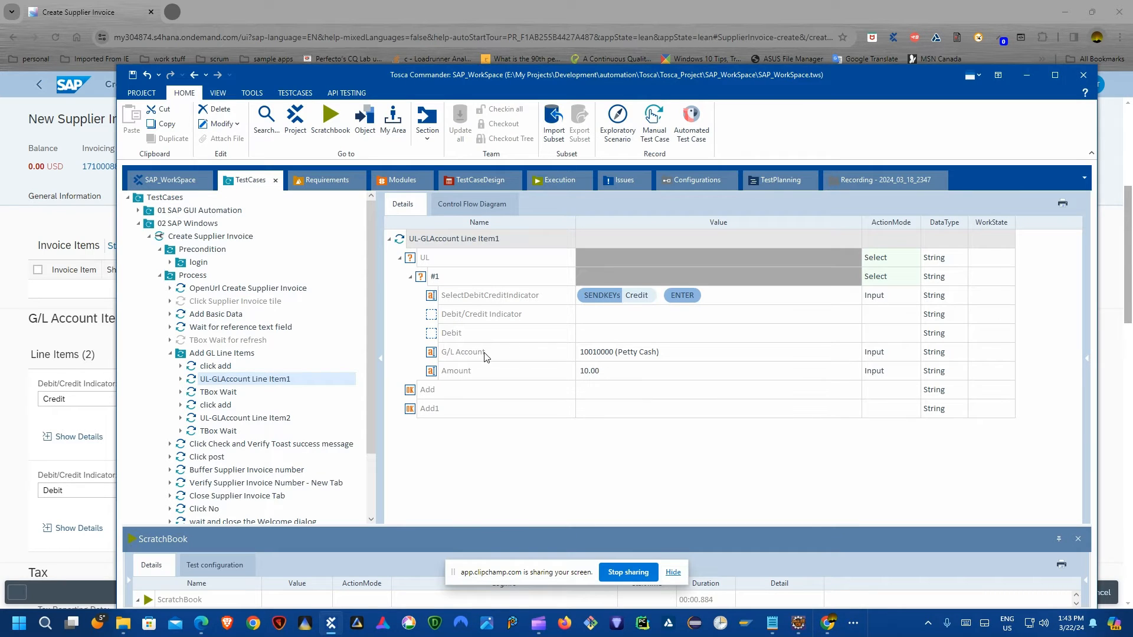
{"action": "left_click", "coordinate": [486, 354]}
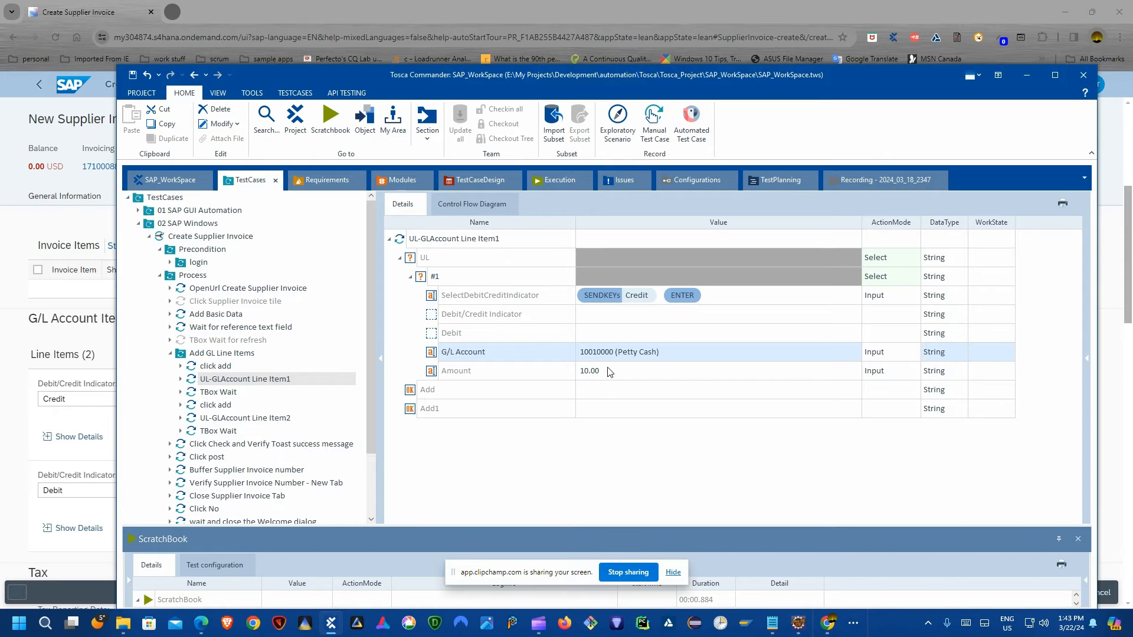
{"action": "left_click_drag", "start_coordinate": [588, 78], "coordinate": [649, 41]}
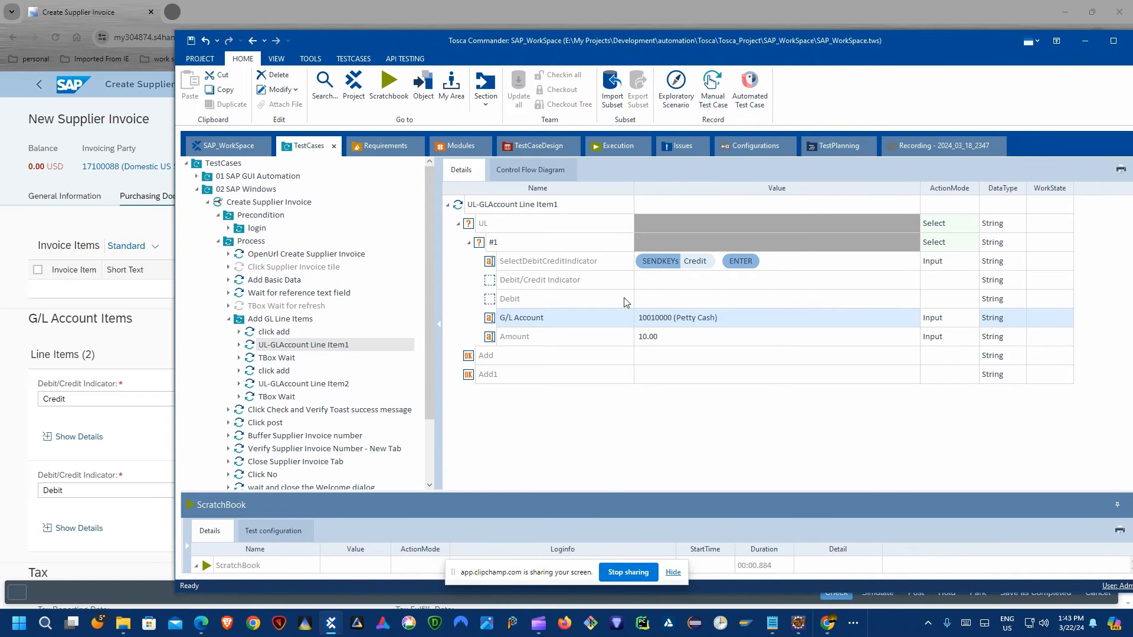
Review the UL-GLAccount Line Item2 step's values and the action modes of its UL and #2 list item levels.
{"action": "left_click", "coordinate": [295, 387]}
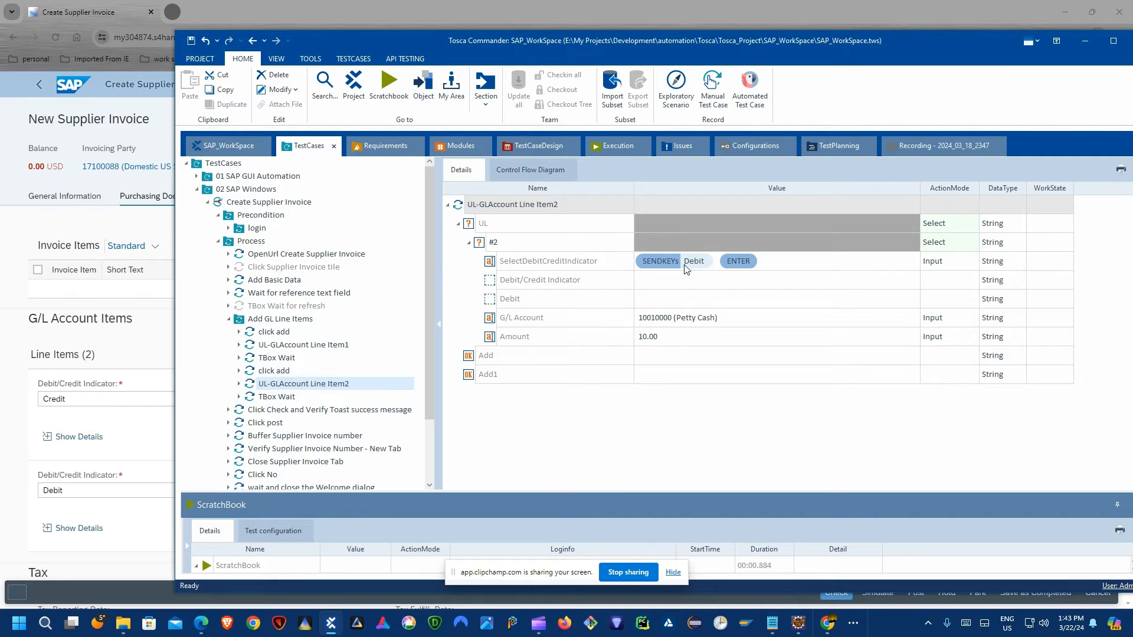
{"action": "left_click", "coordinate": [490, 228]}
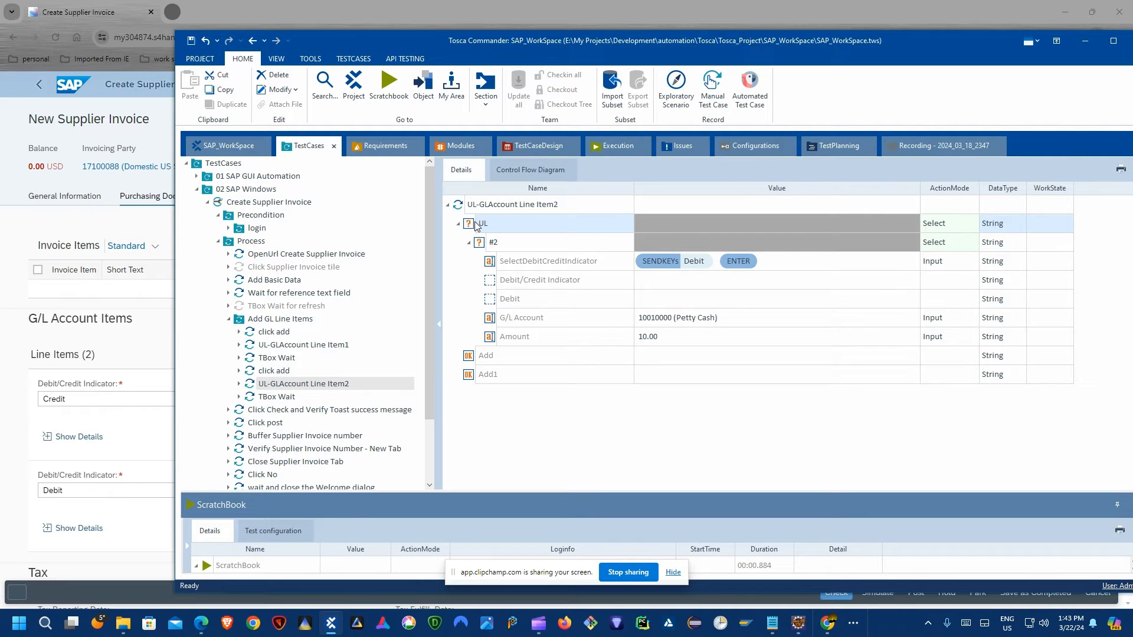
{"action": "left_click", "coordinate": [470, 242]}
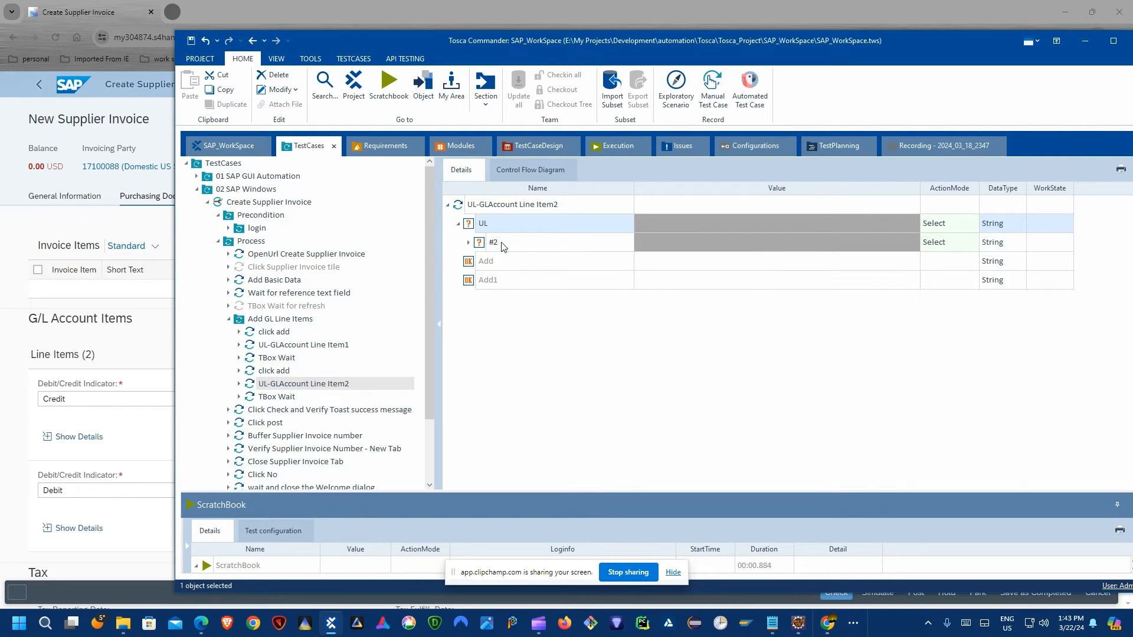
{"action": "left_click", "coordinate": [940, 247]}
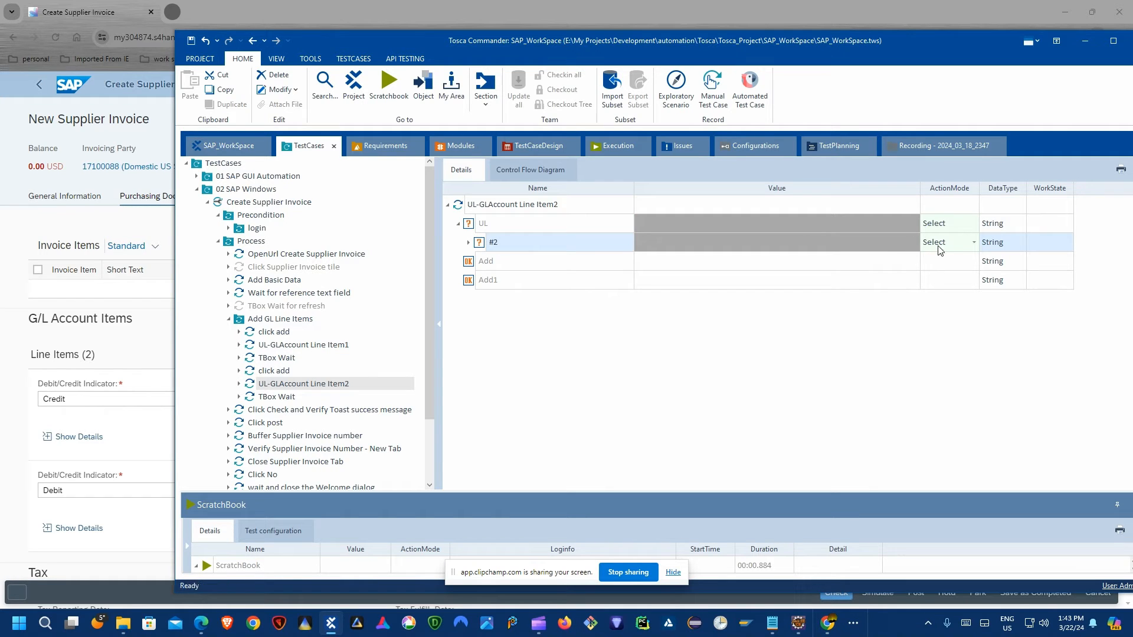
{"action": "left_click", "coordinate": [469, 242]}
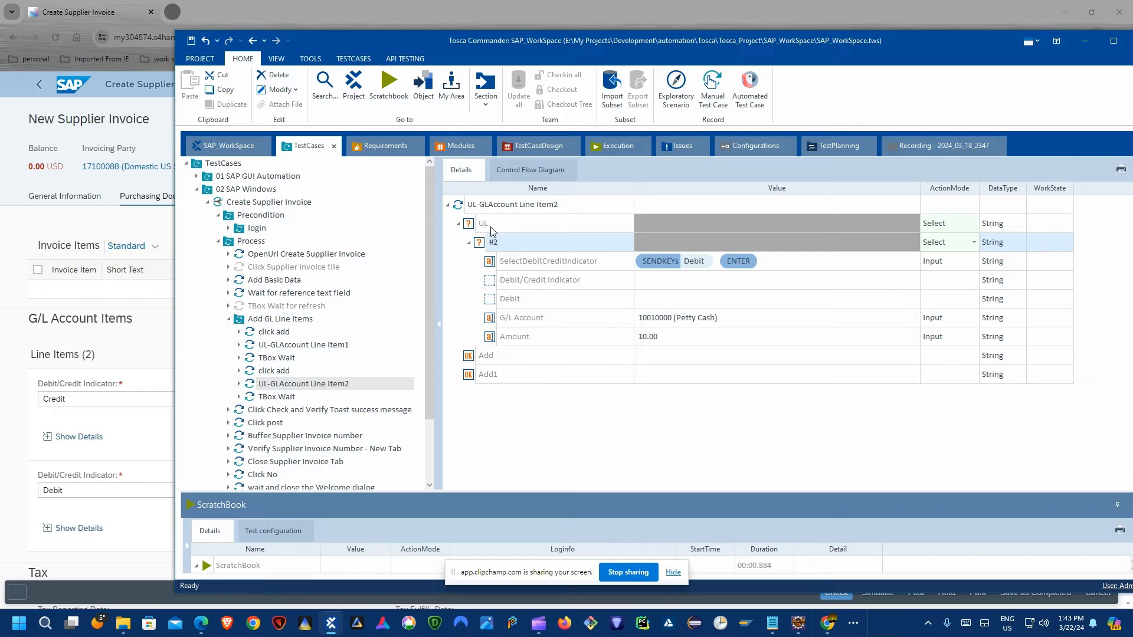
{"action": "left_click", "coordinate": [460, 226]}
{"action": "left_click", "coordinate": [463, 207]}
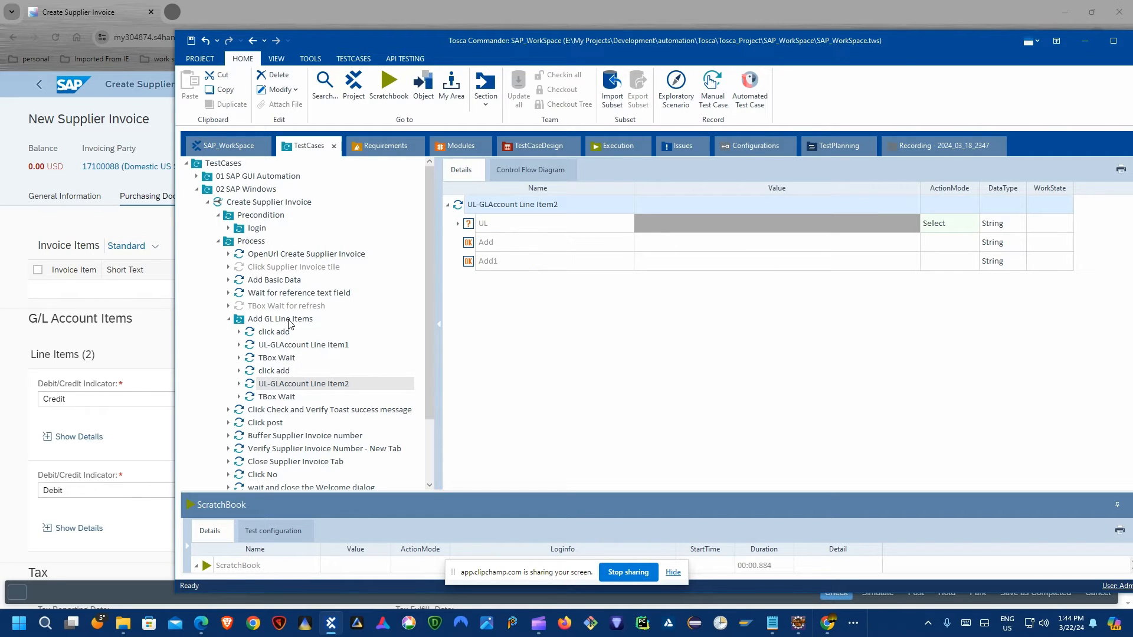
Review the Add GL Line Items folder's sequence of steps, including both UL-GLAccount line item steps.
{"action": "left_click", "coordinate": [289, 321]}
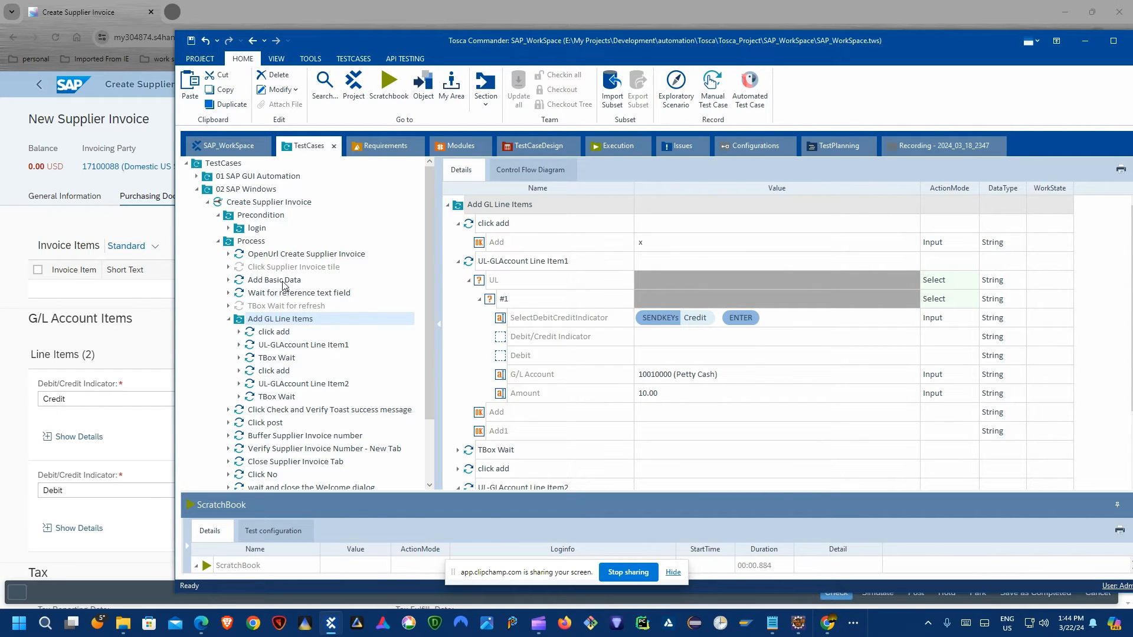
{"action": "left_click", "coordinate": [470, 281]}
{"action": "left_click", "coordinate": [458, 261]}
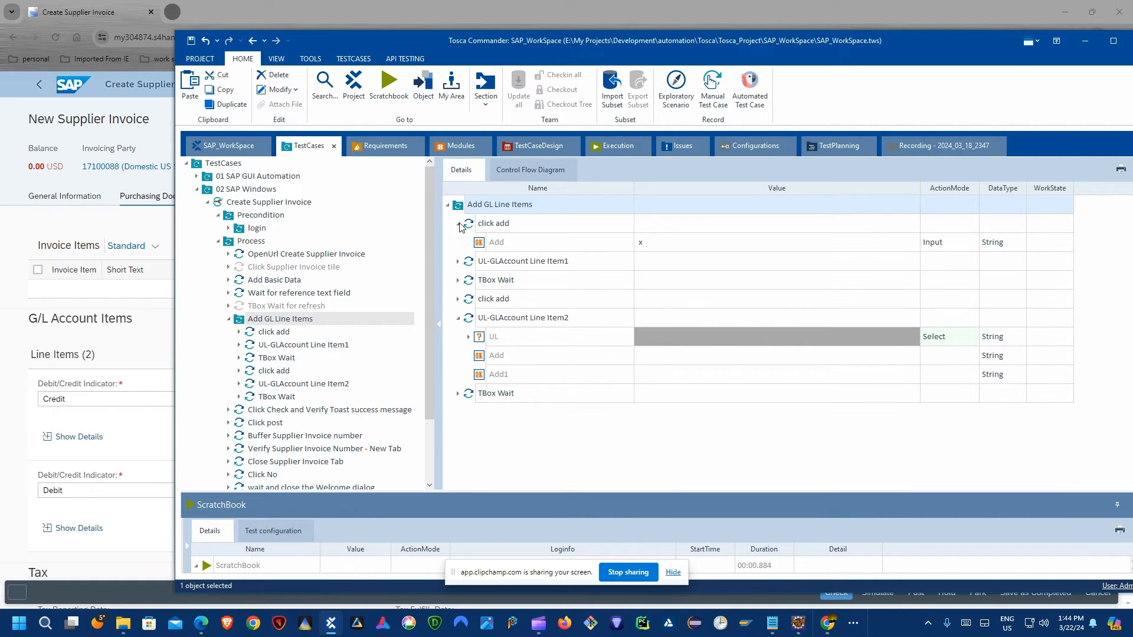
{"action": "left_click", "coordinate": [284, 345]}
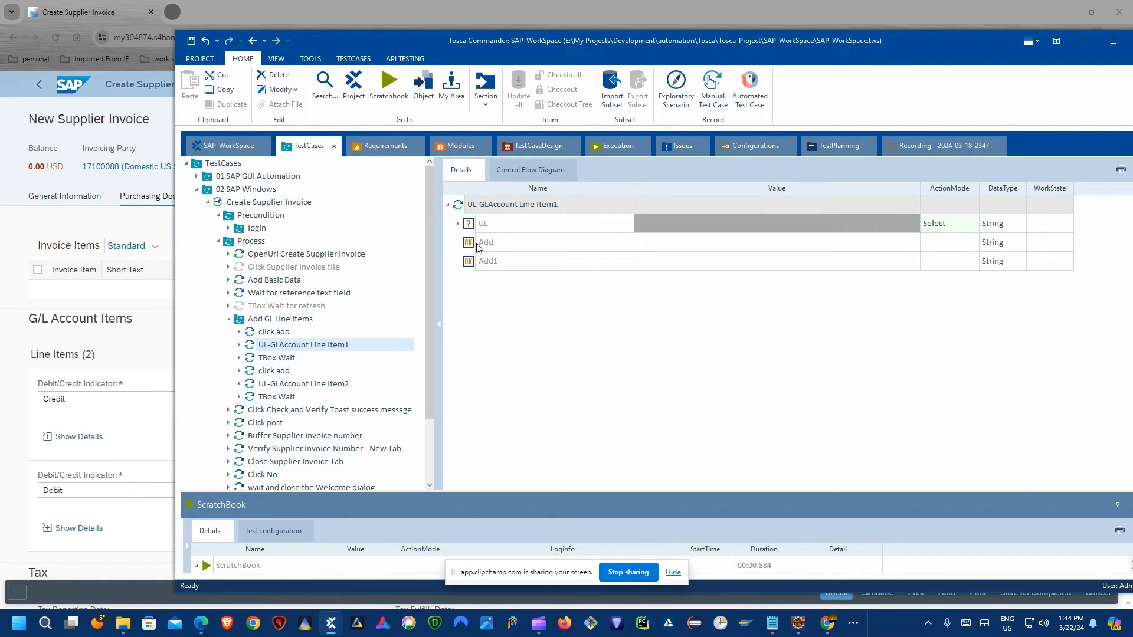
{"action": "left_click", "coordinate": [286, 385]}
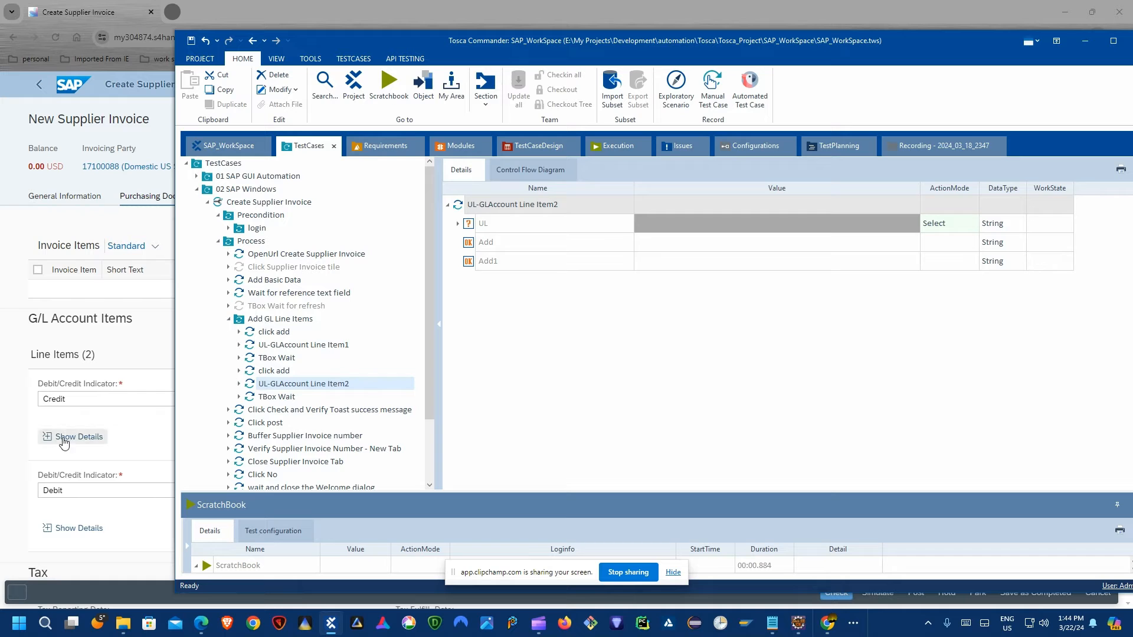
Check the Basic Data on the SAP invoice page, then return to the Add GL Line Items folder in Tosca Commander.
{"action": "left_click", "coordinate": [2, 269]}
{"action": "scroll", "coordinate": [188, 298], "scroll_direction": "up", "scroll_amount": 5}
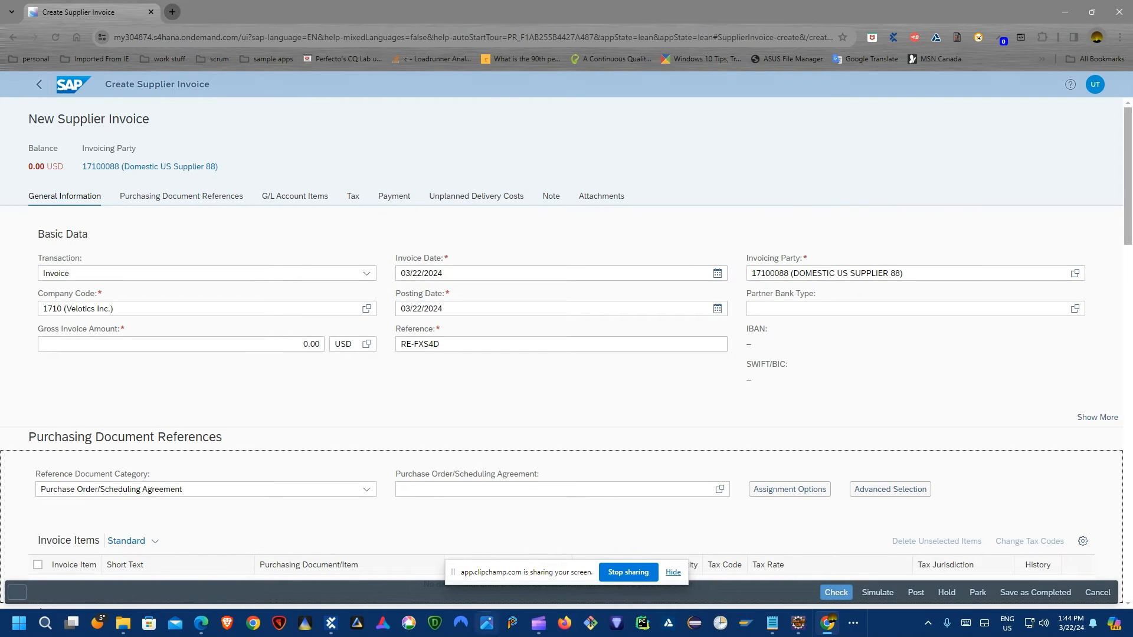
{"action": "mouse_move", "coordinate": [332, 632]}
{"action": "left_click", "coordinate": [332, 566]}
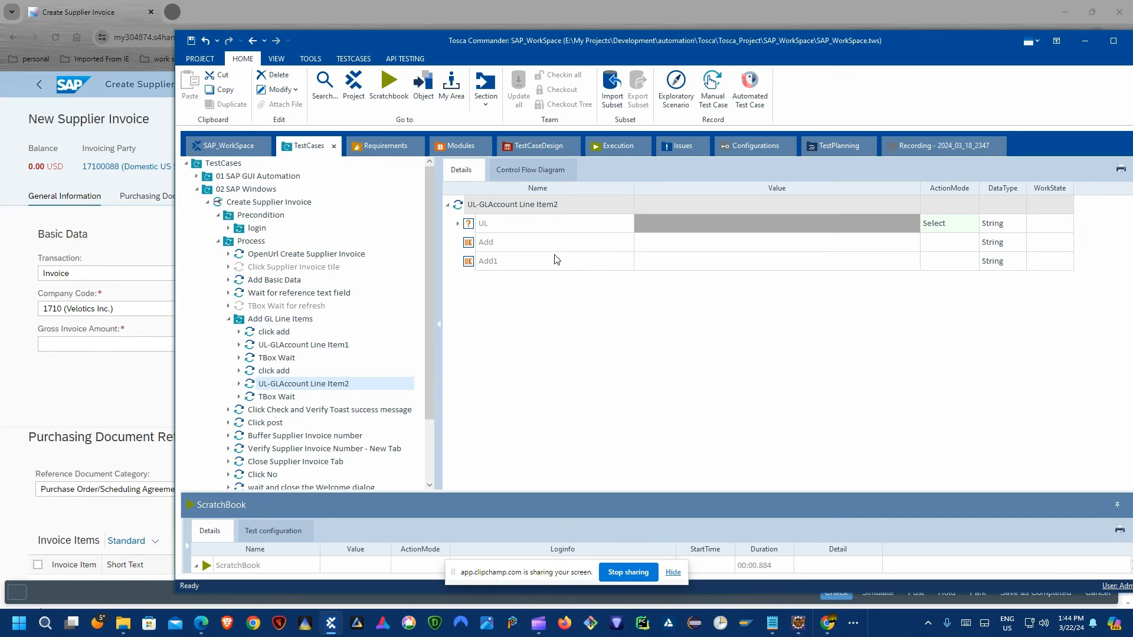
{"action": "left_click", "coordinate": [269, 322]}
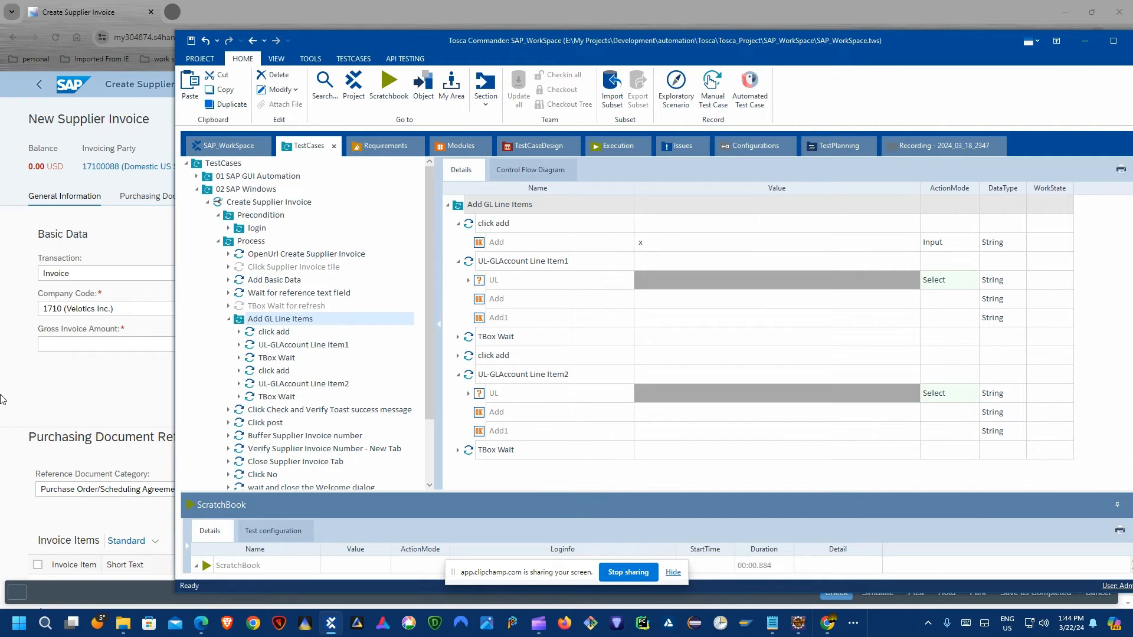
{"action": "right_click", "coordinate": [287, 324]}
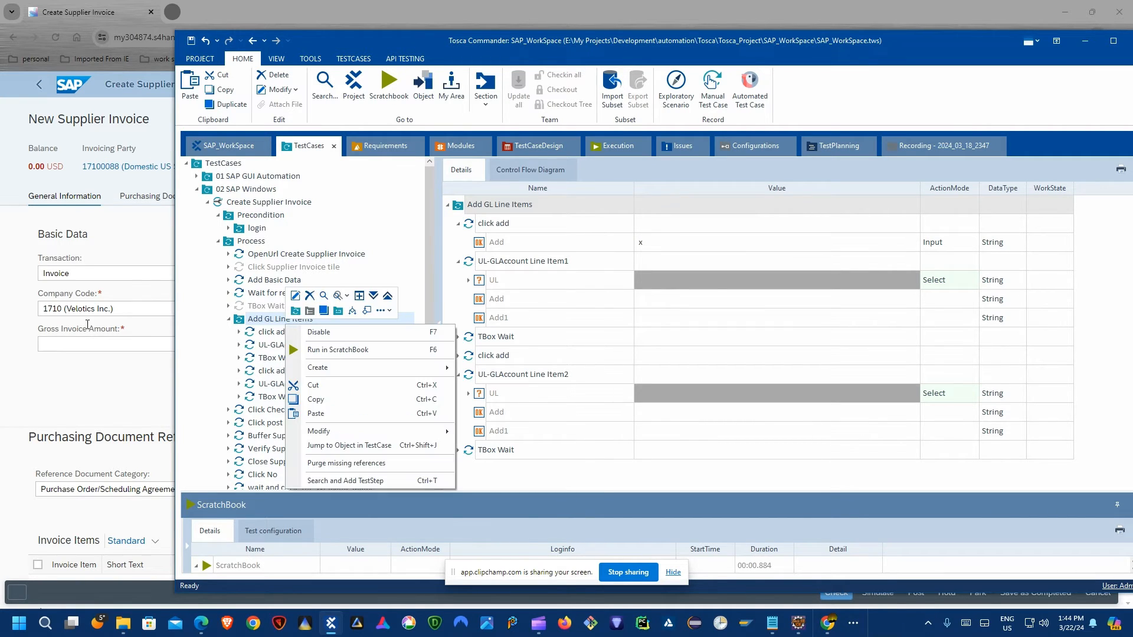
Switch to the SAP Create Supplier Invoice page and delete both existing G/L account line items.
{"action": "left_click", "coordinate": [8, 337]}
{"action": "scroll", "coordinate": [175, 361], "scroll_direction": "down", "scroll_amount": 3}
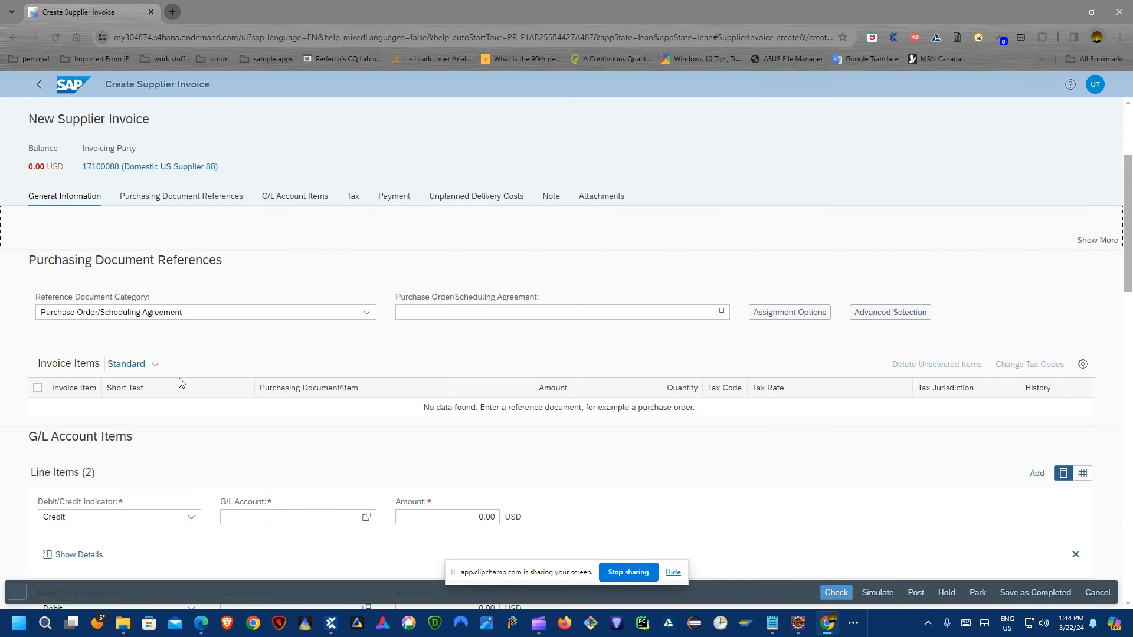
{"action": "scroll", "coordinate": [182, 370], "scroll_direction": "up", "scroll_amount": 1}
{"action": "scroll", "coordinate": [192, 371], "scroll_direction": "up", "scroll_amount": 2}
{"action": "scroll", "coordinate": [478, 391], "scroll_direction": "down", "scroll_amount": 4}
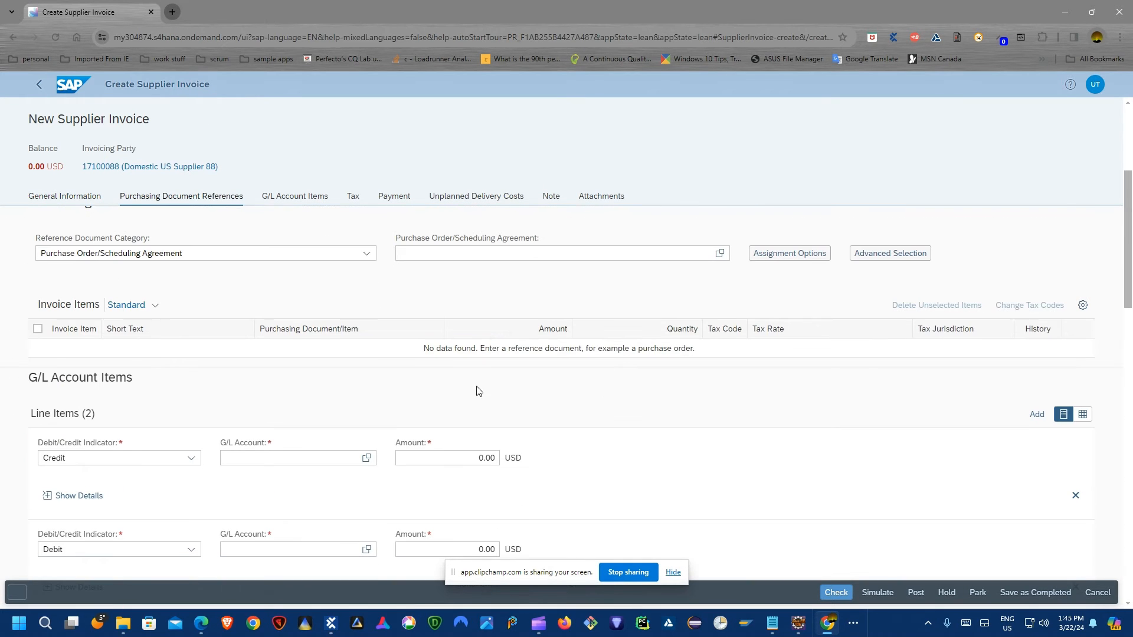
{"action": "left_click", "coordinate": [1075, 495]}
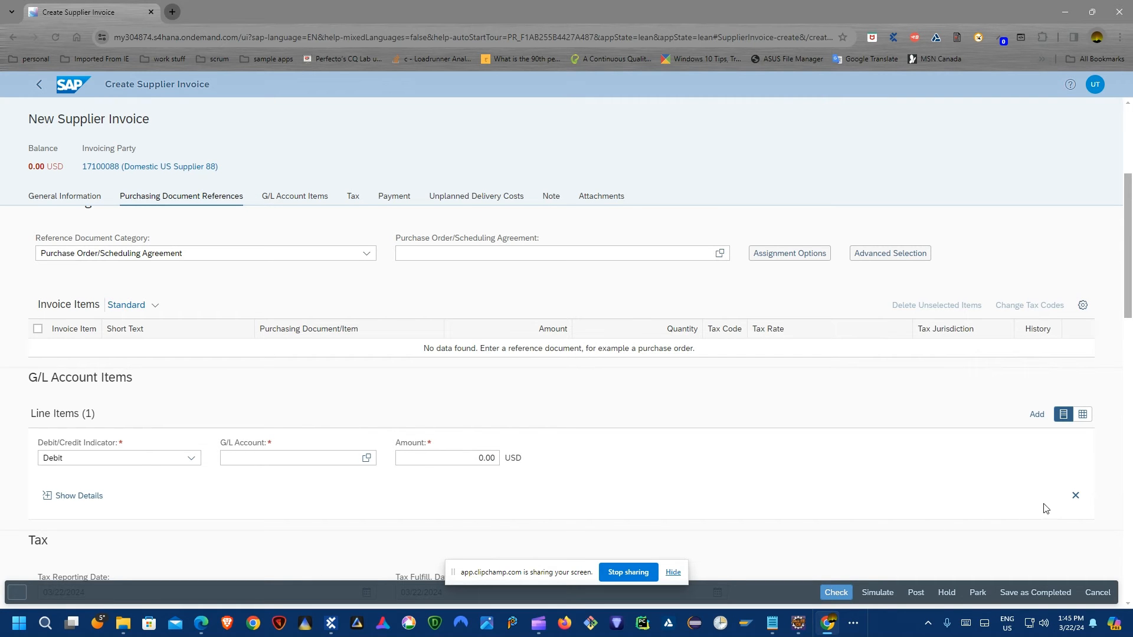
{"action": "left_click", "coordinate": [1075, 495]}
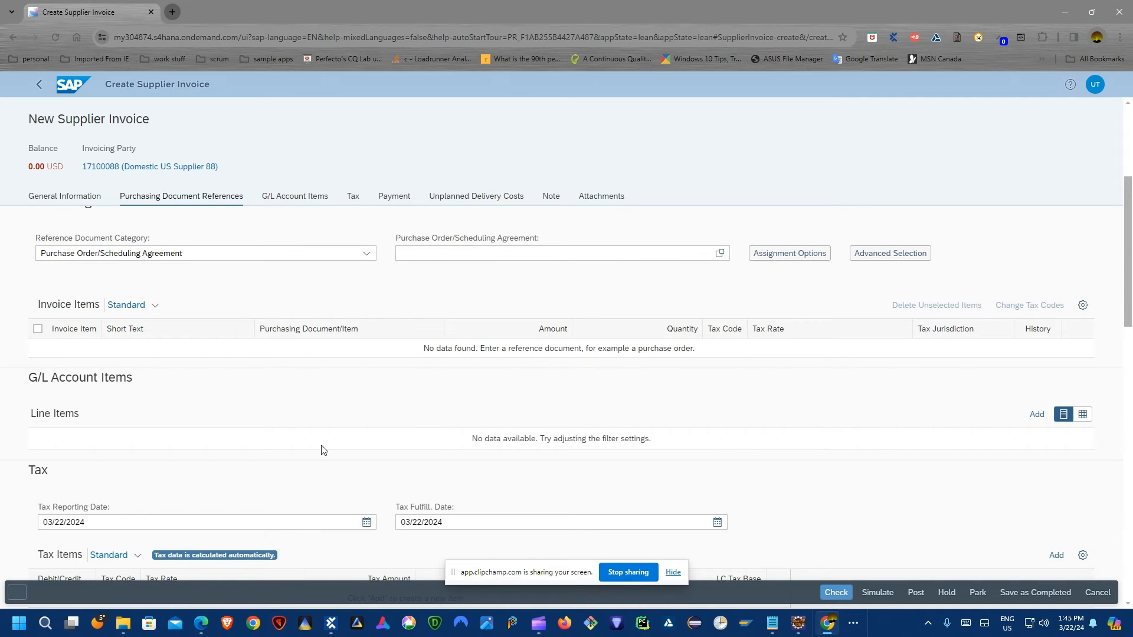
Switch to Tosca Commander and run the Add GL Line Items folder in ScratchBook.
{"action": "scroll", "coordinate": [319, 449], "scroll_direction": "up", "scroll_amount": 4}
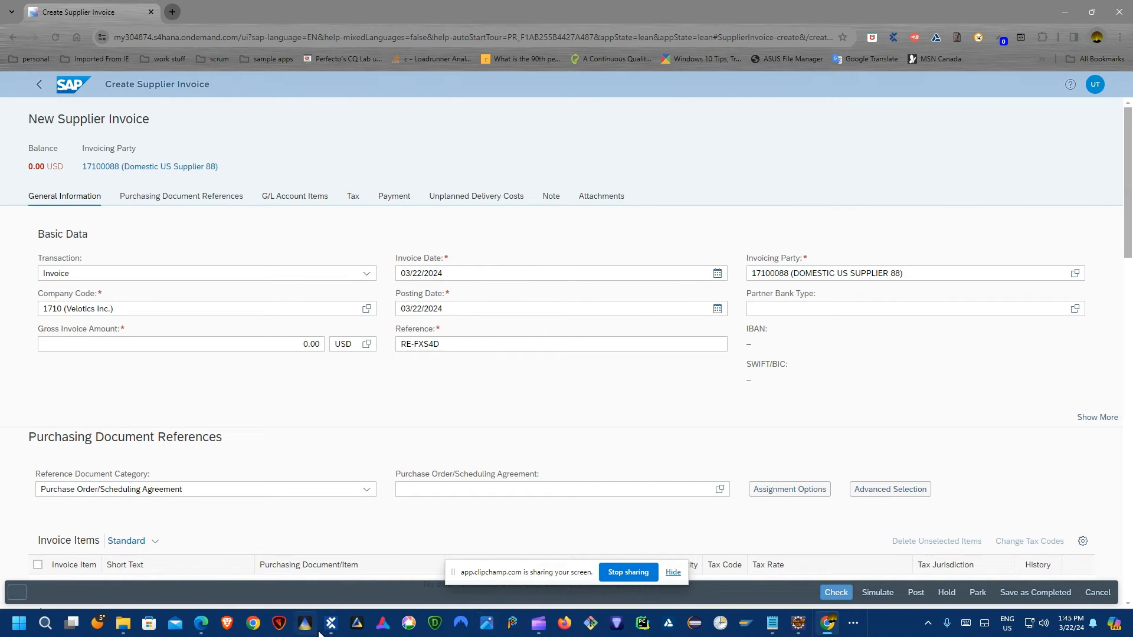
{"action": "left_click", "coordinate": [331, 561]}
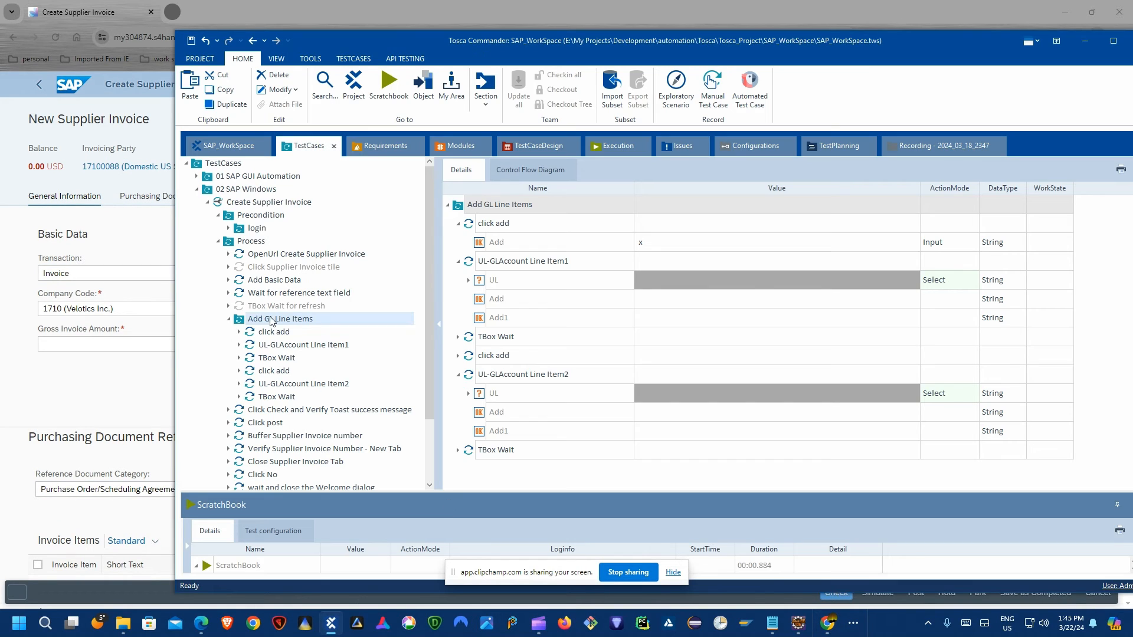
{"action": "right_click", "coordinate": [271, 319]}
{"action": "left_click", "coordinate": [322, 343]}
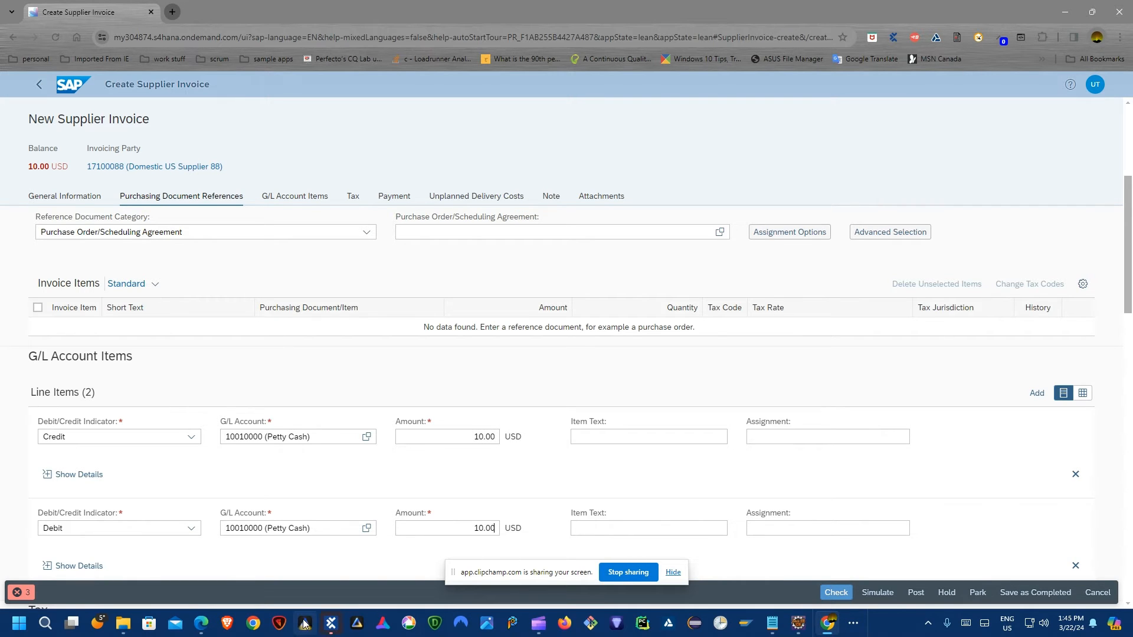
Return to Tosca Commander and view the UL-GLAccount Line Item1 step beside the filled SAP line items.
{"action": "left_click", "coordinate": [331, 623]}
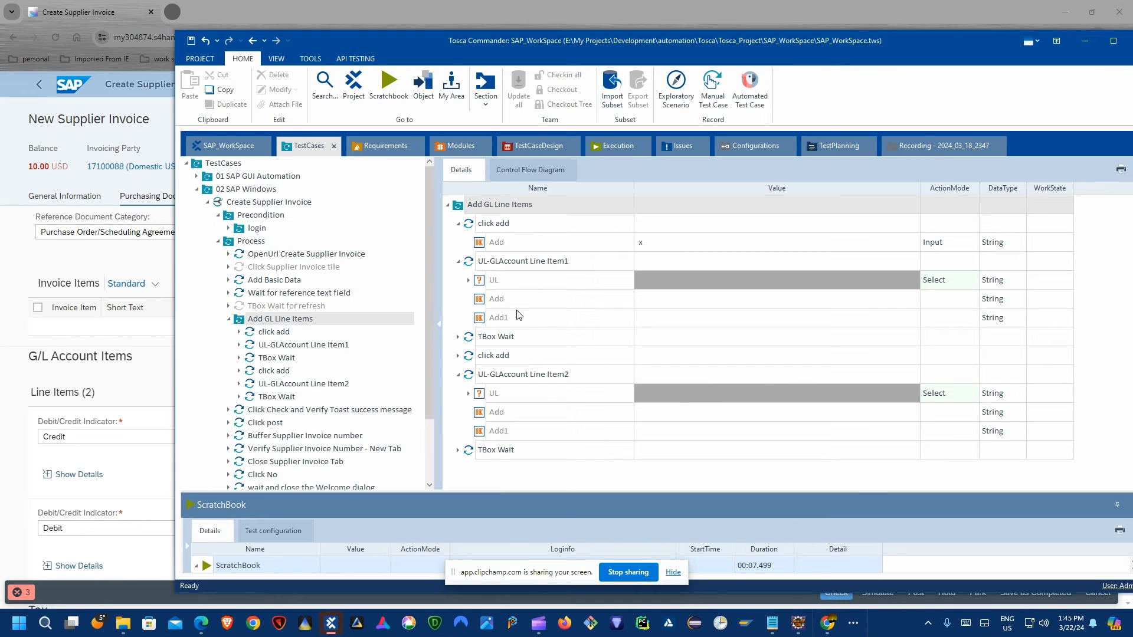
{"action": "left_click", "coordinate": [291, 346]}
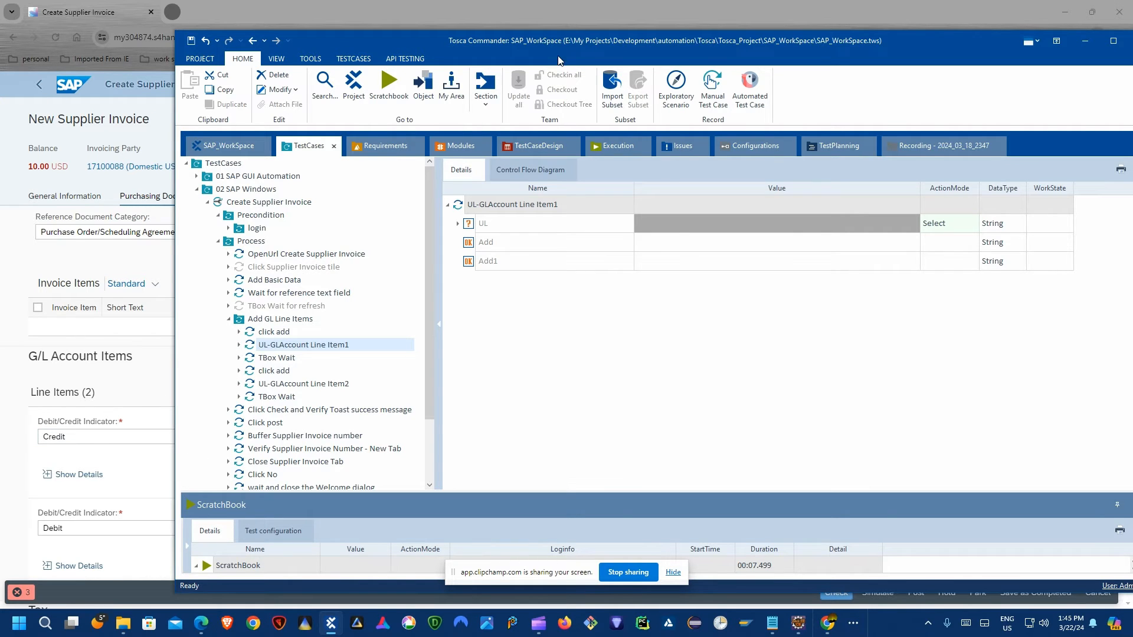
{"action": "left_click_drag", "start_coordinate": [547, 46], "coordinate": [604, 35]}
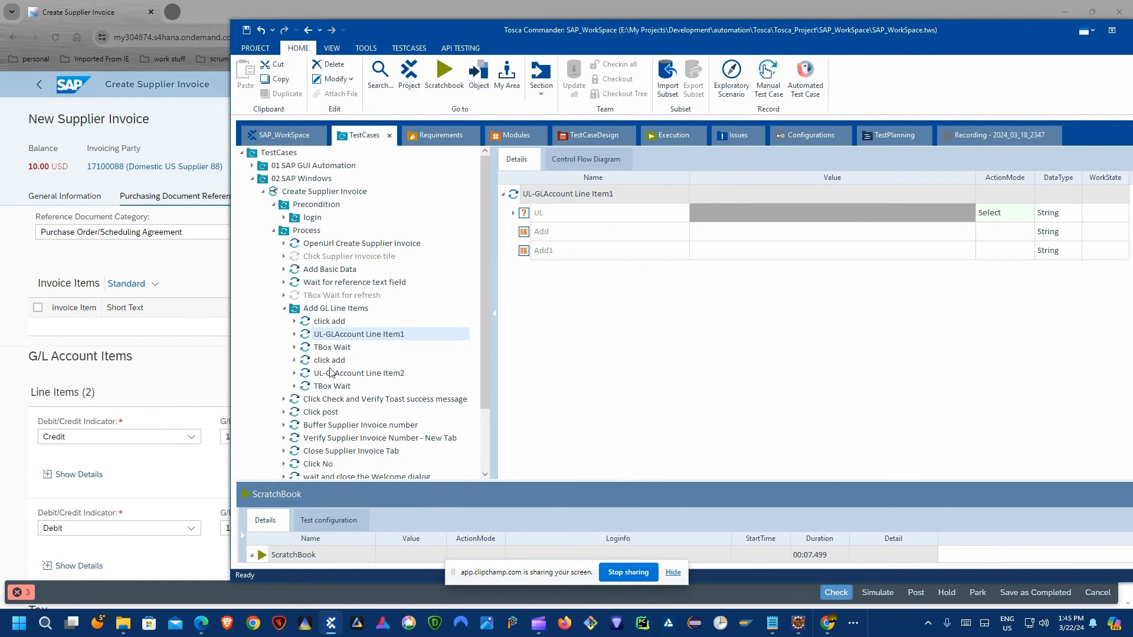
Run the Click Check and Verify Toast success message step in ScratchBook and return to Tosca Commander.
{"action": "left_click", "coordinate": [284, 309]}
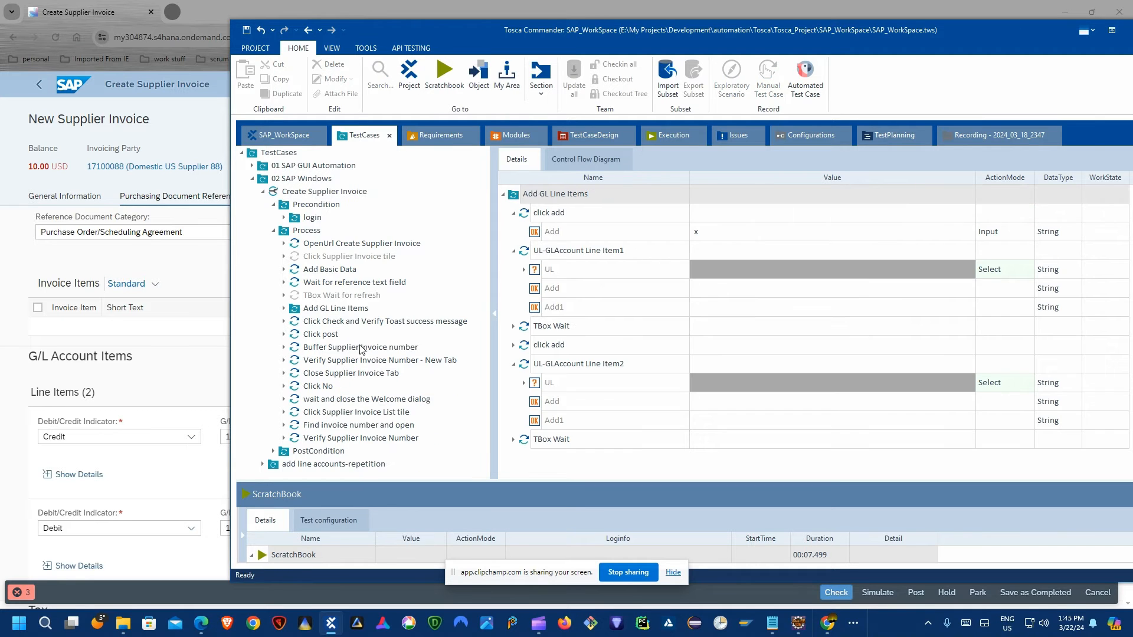
{"action": "left_click", "coordinate": [365, 321]}
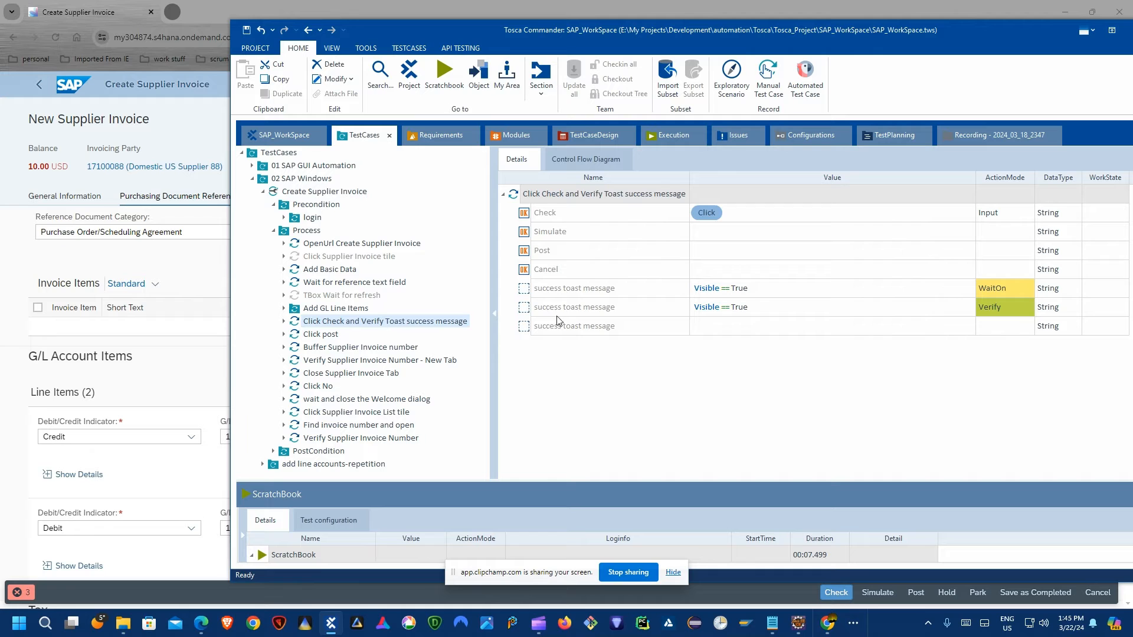
{"action": "right_click", "coordinate": [349, 326]}
{"action": "left_click", "coordinate": [413, 392]}
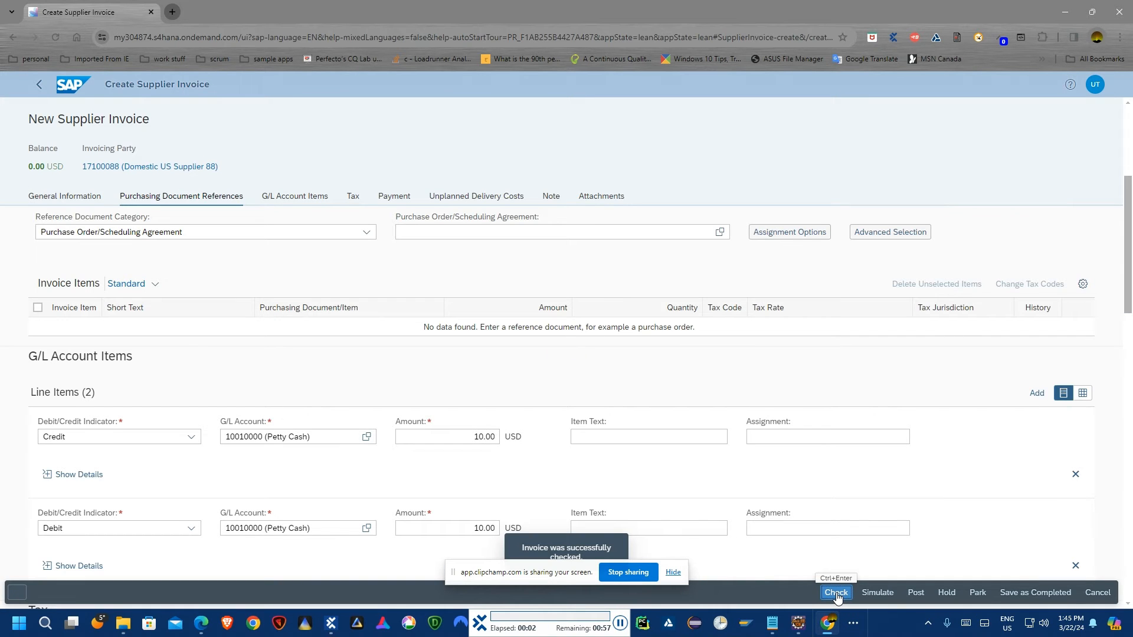
{"action": "left_click", "coordinate": [673, 573]}
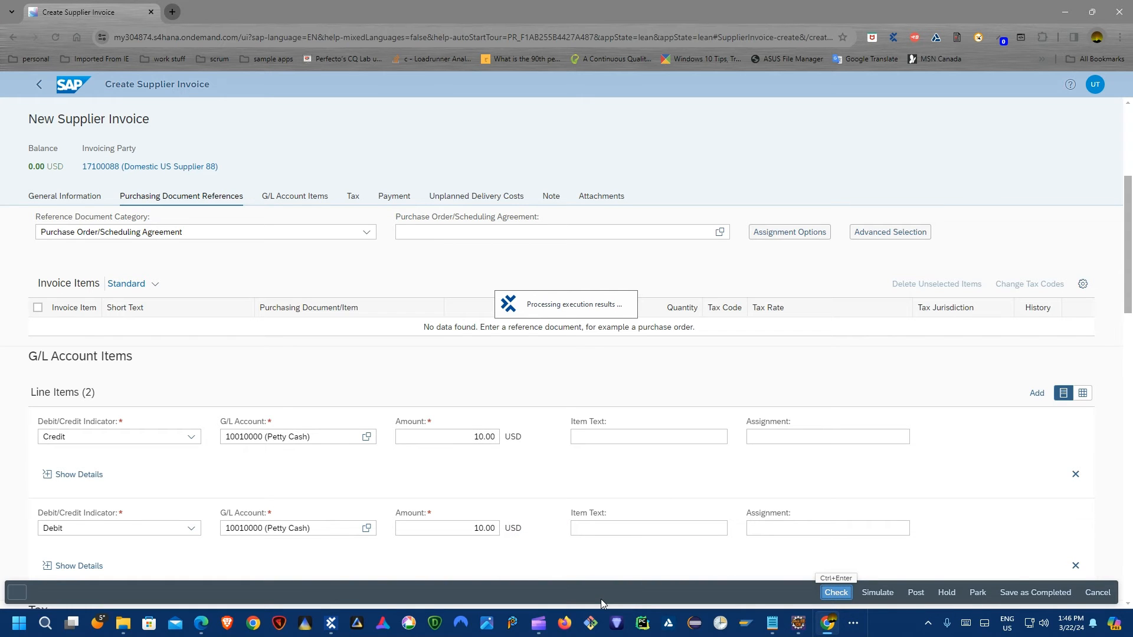
{"action": "left_click", "coordinate": [331, 624]}
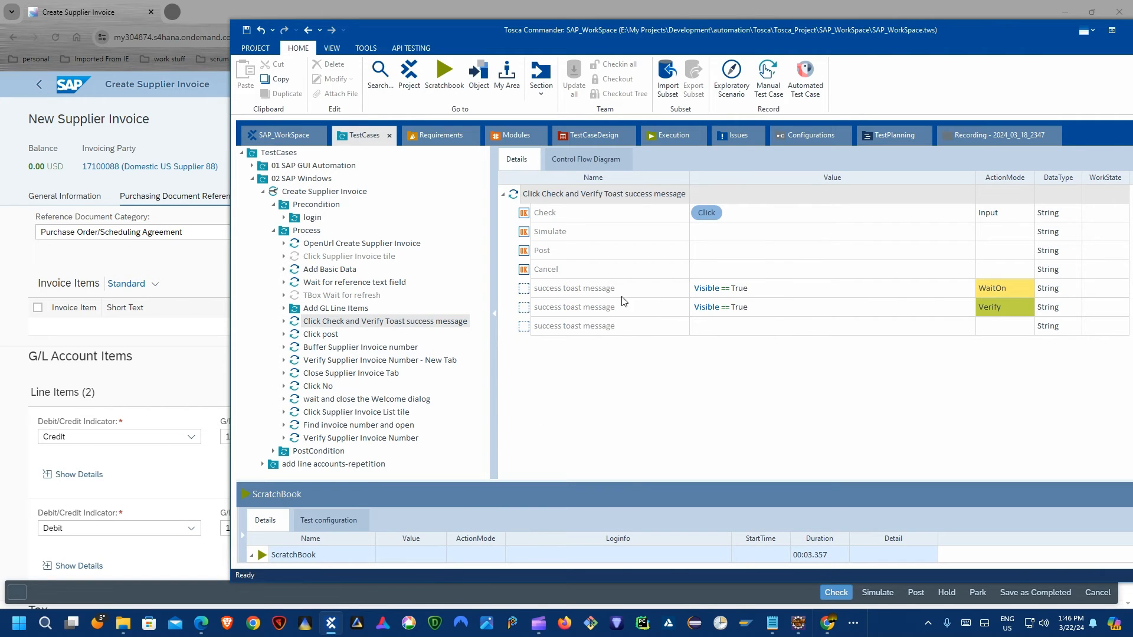
Enlarge the ScratchBook area, expand the Click Check and Verify Toast result to read its log entries, and shrink the area again.
{"action": "left_click_drag", "start_coordinate": [574, 479], "coordinate": [573, 348]}
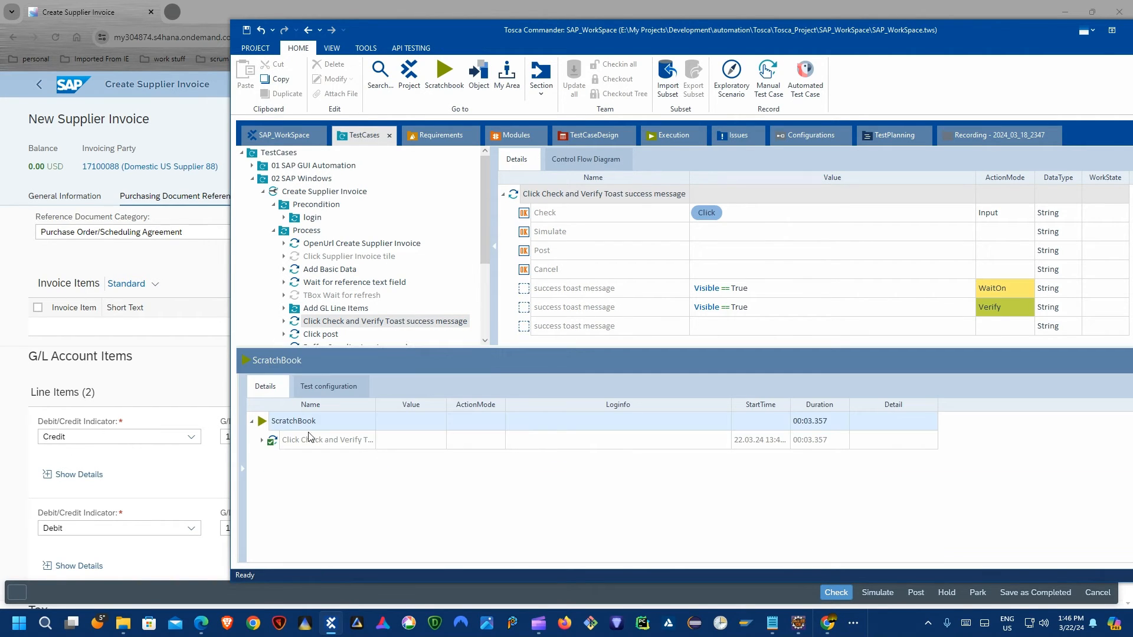
{"action": "left_click", "coordinate": [261, 440]}
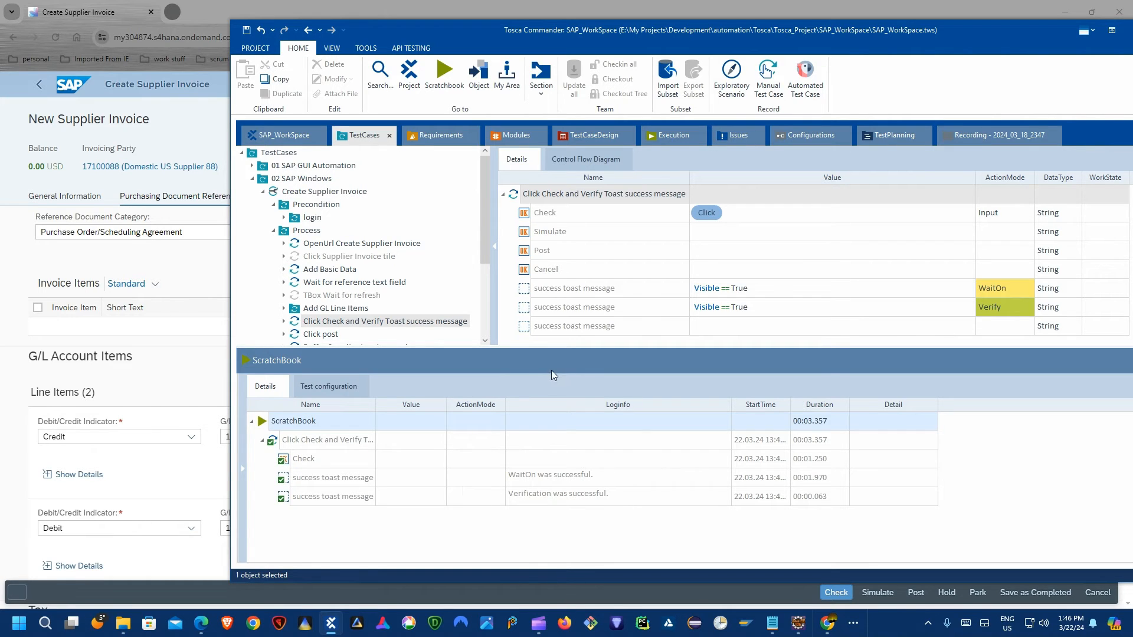
{"action": "left_click_drag", "start_coordinate": [560, 357], "coordinate": [561, 505]}
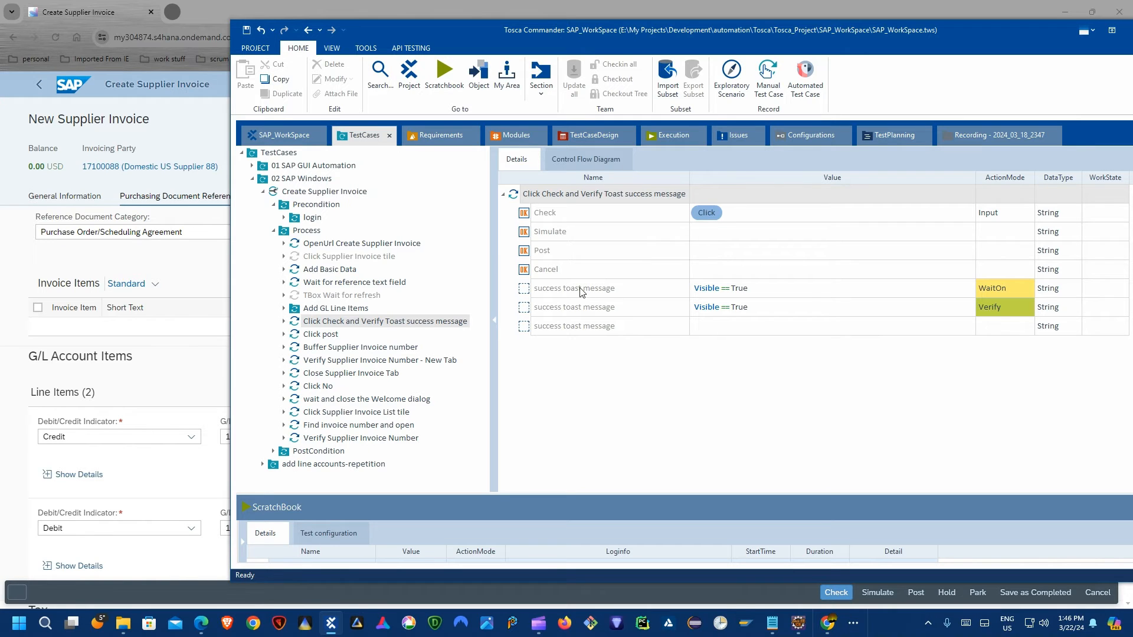
Jump from the Click Check and Verify Toast success message step to its Footer Toolbar module and show the success toast message attribute's properties.
{"action": "left_click", "coordinate": [559, 302]}
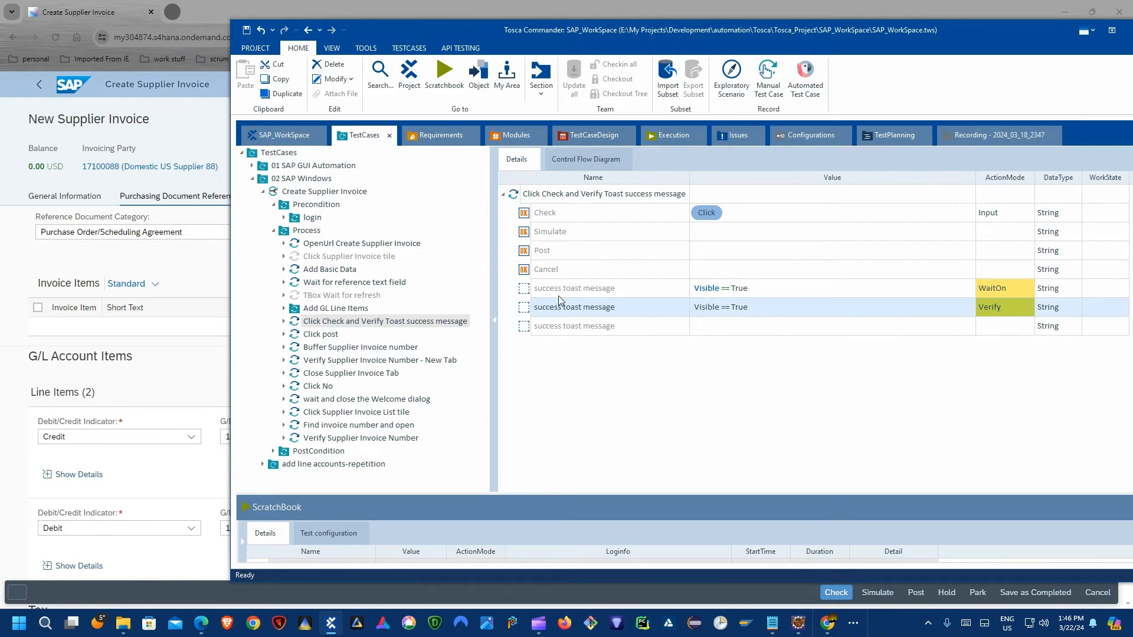
{"action": "left_click", "coordinate": [587, 288]}
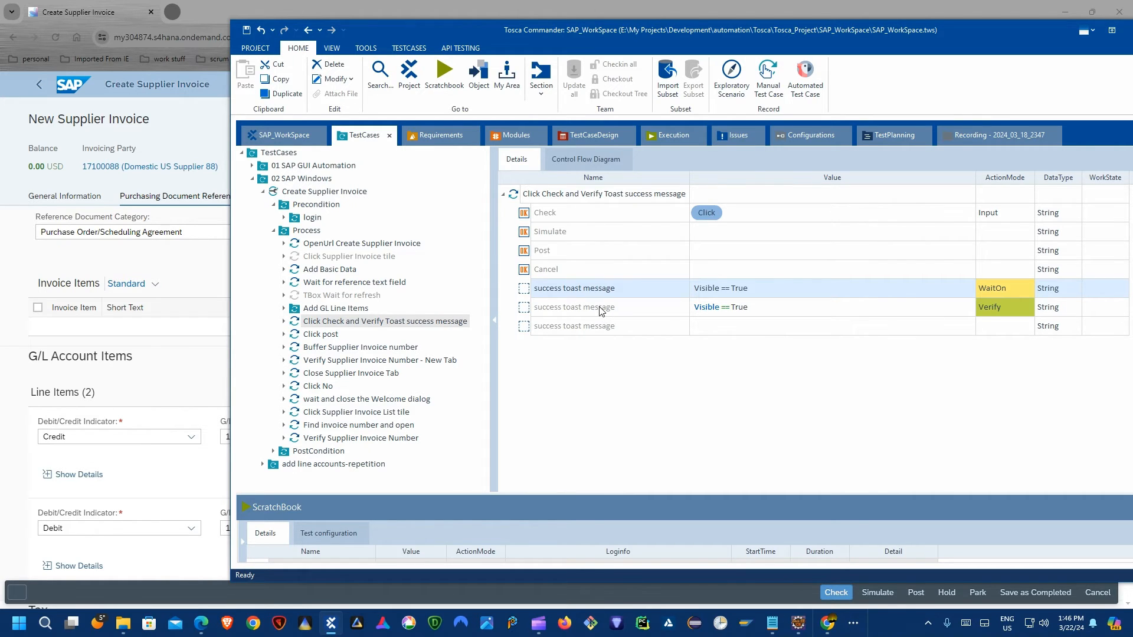
{"action": "right_click", "coordinate": [578, 199]}
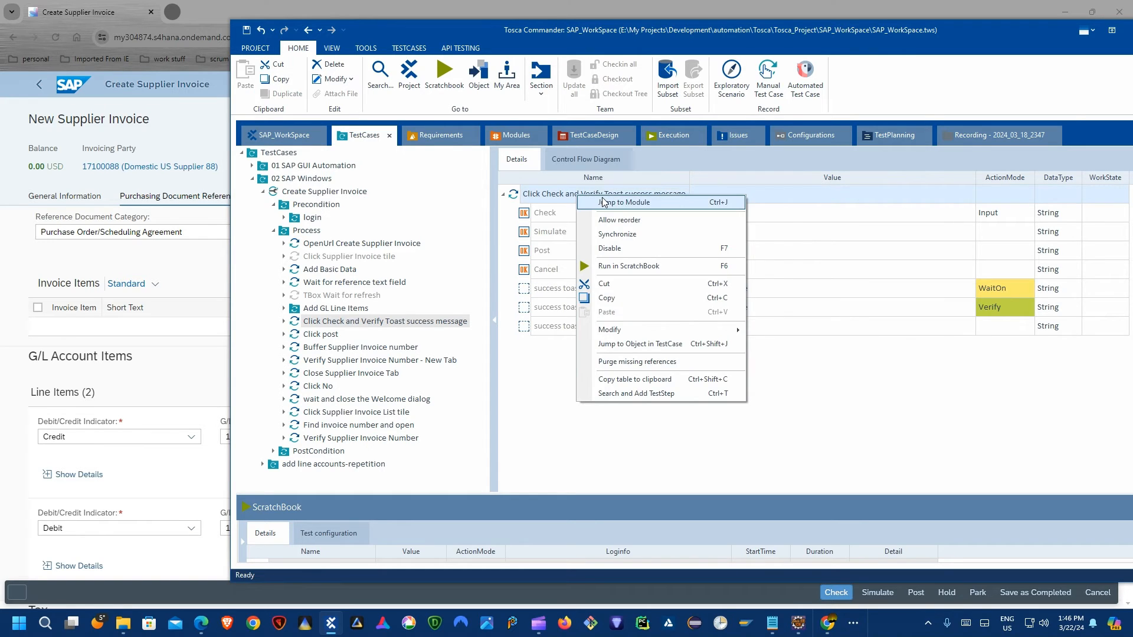
{"action": "left_click", "coordinate": [600, 202]}
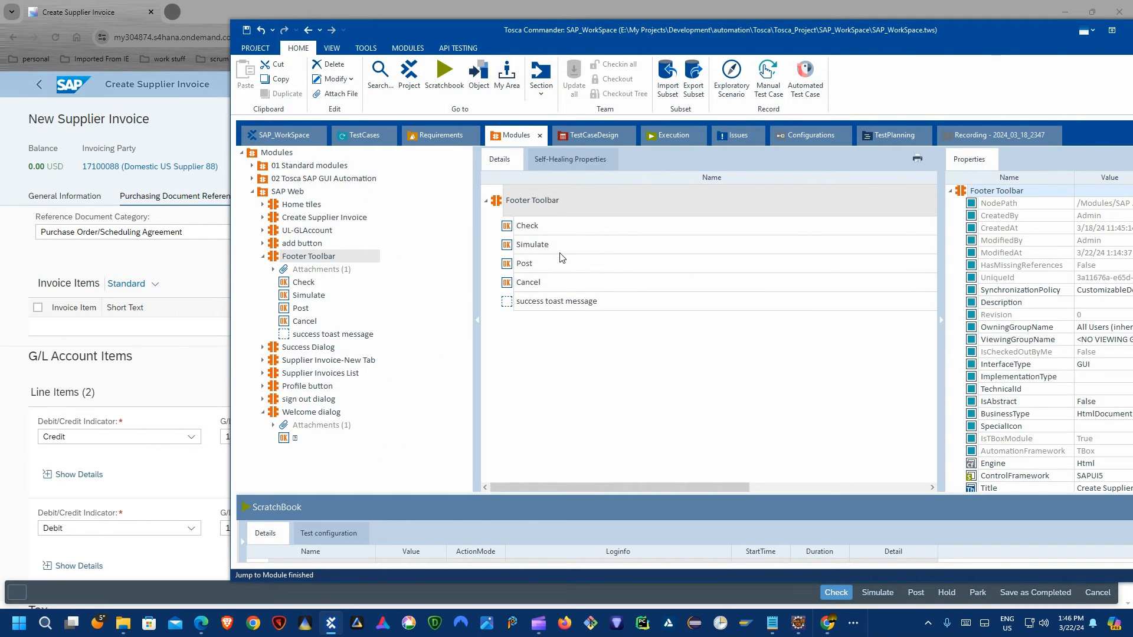
{"action": "left_click", "coordinate": [563, 307]}
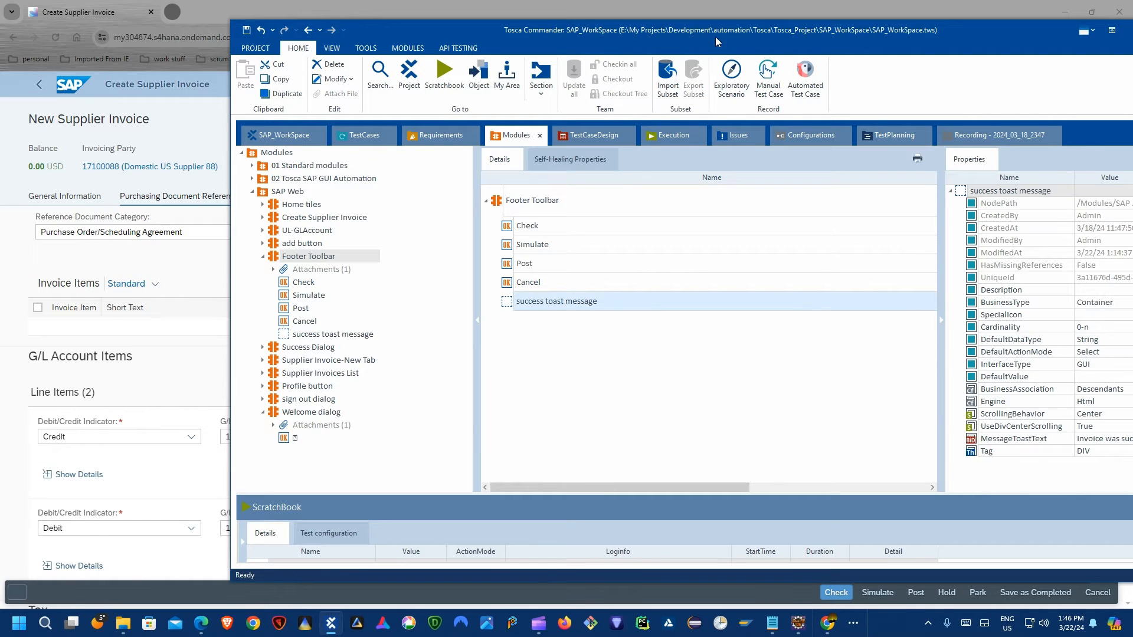
{"action": "left_click_drag", "start_coordinate": [715, 36], "coordinate": [605, 40]}
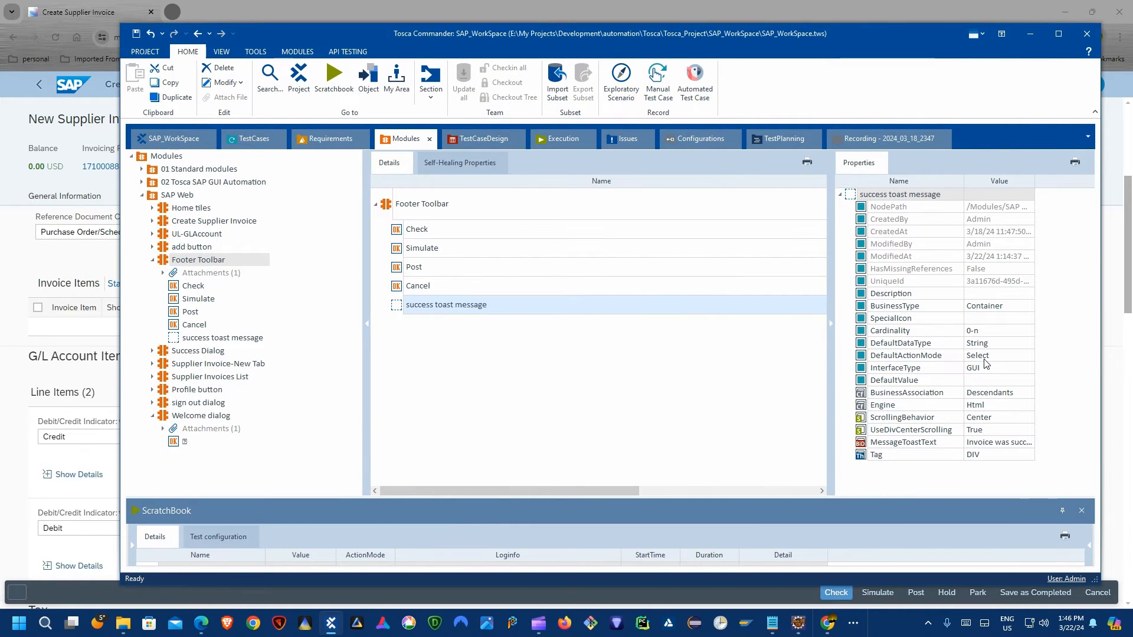
Set the success toast message attribute's Cardinality to 0-1.
{"action": "left_click", "coordinate": [912, 336]}
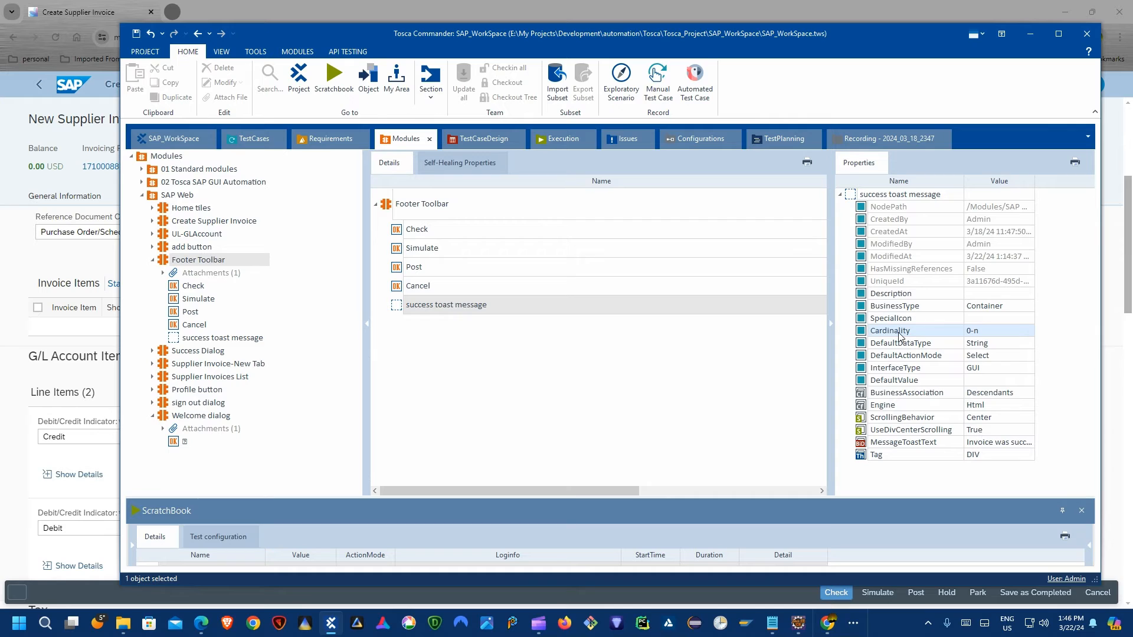
{"action": "left_click", "coordinate": [985, 332]}
{"action": "key", "text": "BackSpace"}
{"action": "type", "text": "1"}
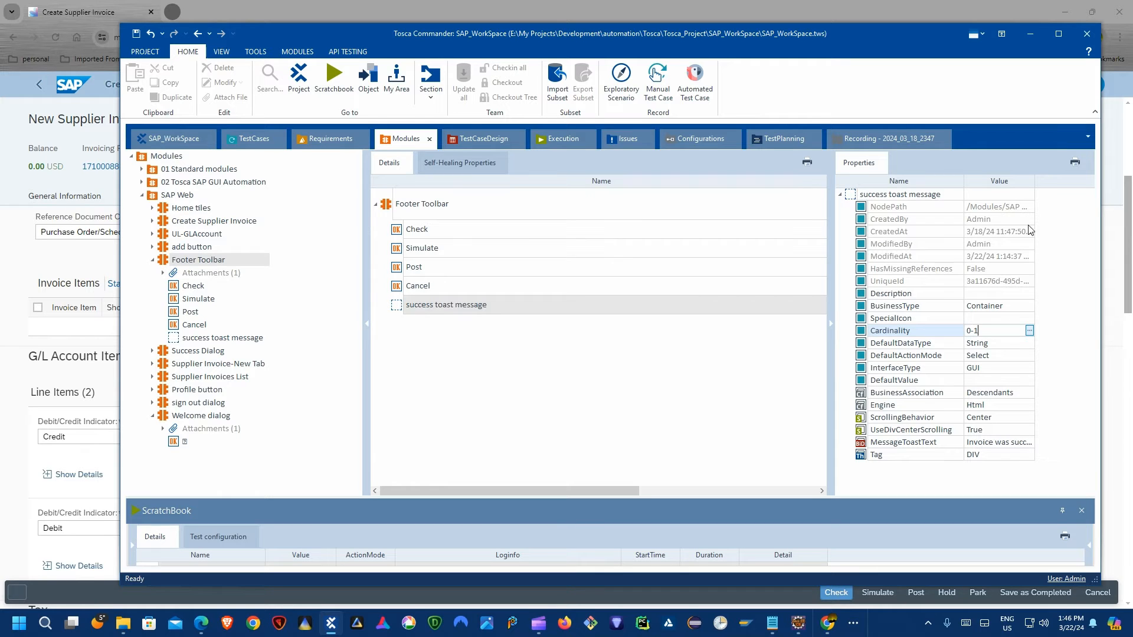
{"action": "left_click", "coordinate": [929, 369]}
Set the success toast message attribute's Cardinality to 0-N.
{"action": "left_click", "coordinate": [986, 332]}
{"action": "left_click", "coordinate": [987, 332]}
{"action": "left_click", "coordinate": [915, 319]}
Return to the test cases and review the WaitOn and Verify rows for the success toast message.
{"action": "left_click", "coordinate": [252, 139]}
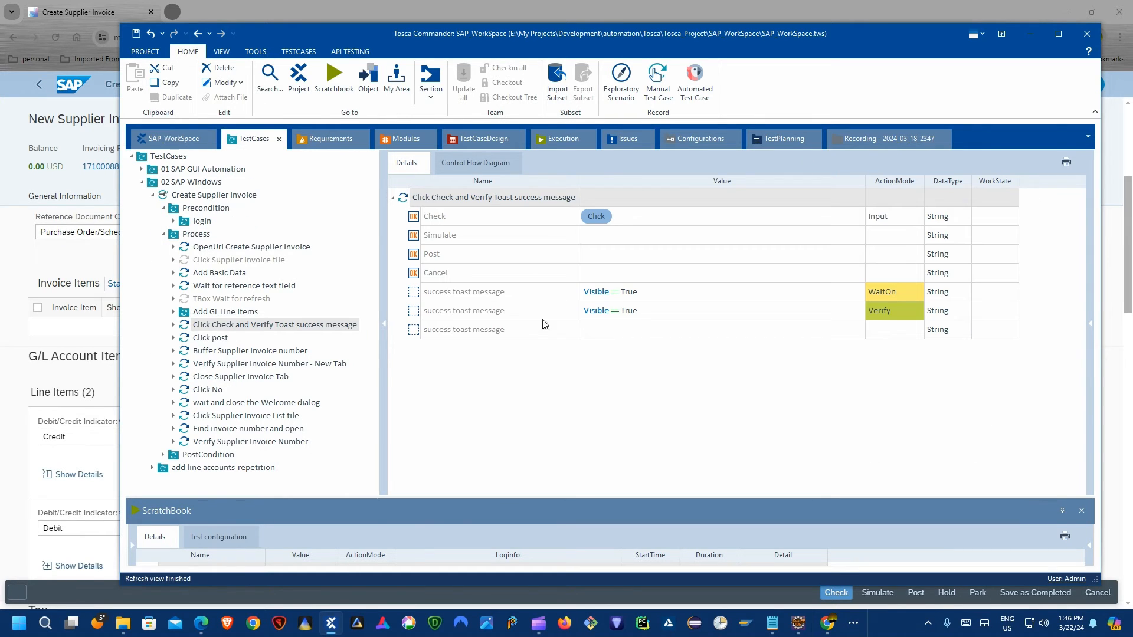
{"action": "left_click", "coordinate": [497, 313]}
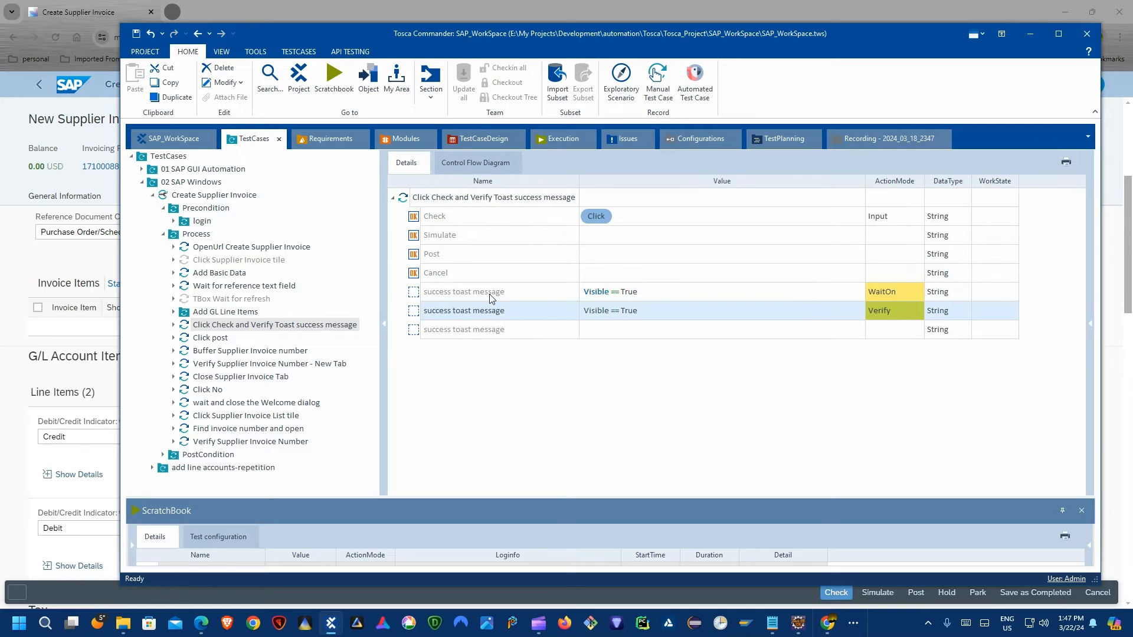
{"action": "left_click", "coordinate": [505, 292]}
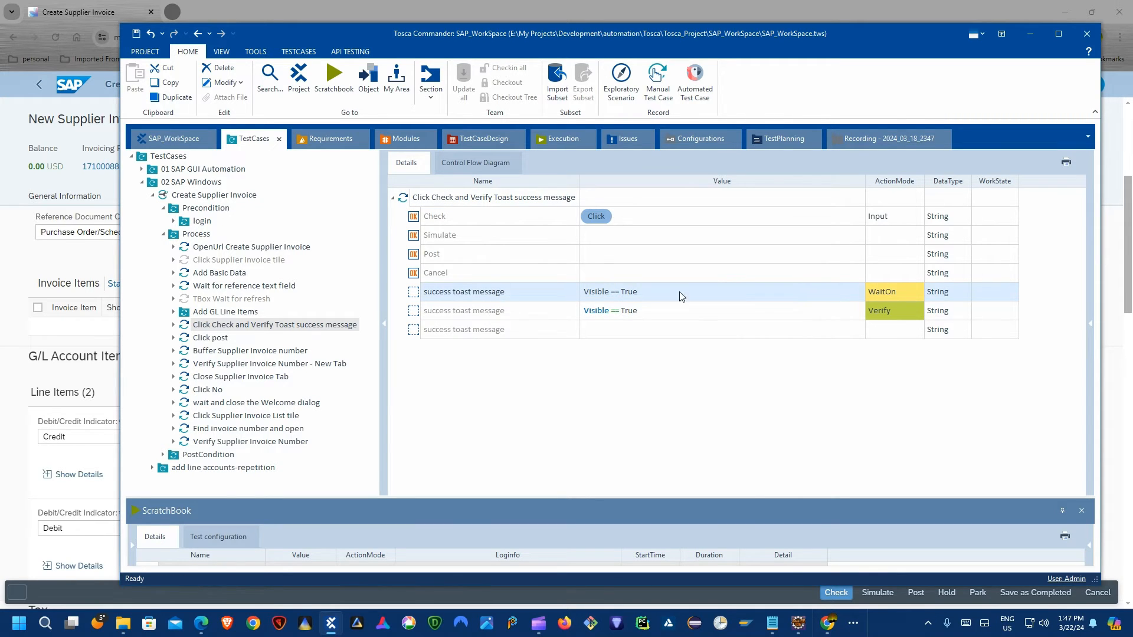
{"action": "left_click", "coordinate": [501, 315]}
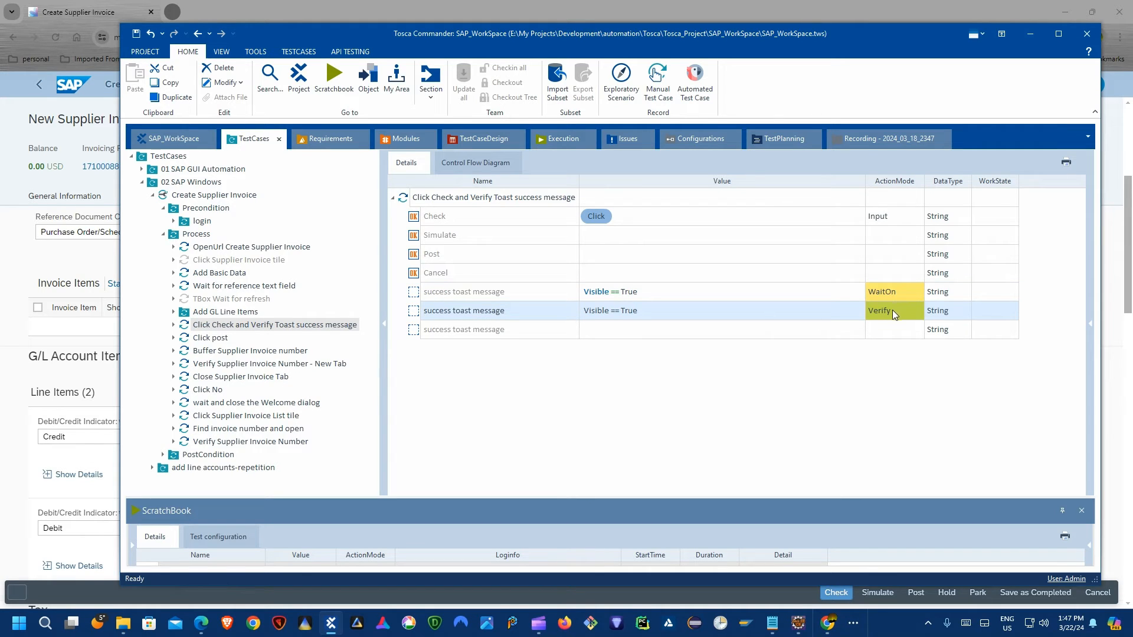
Jump to the success toast message module attribute, view its full MessageToastText value, and return to the test cases.
{"action": "right_click", "coordinate": [510, 311]}
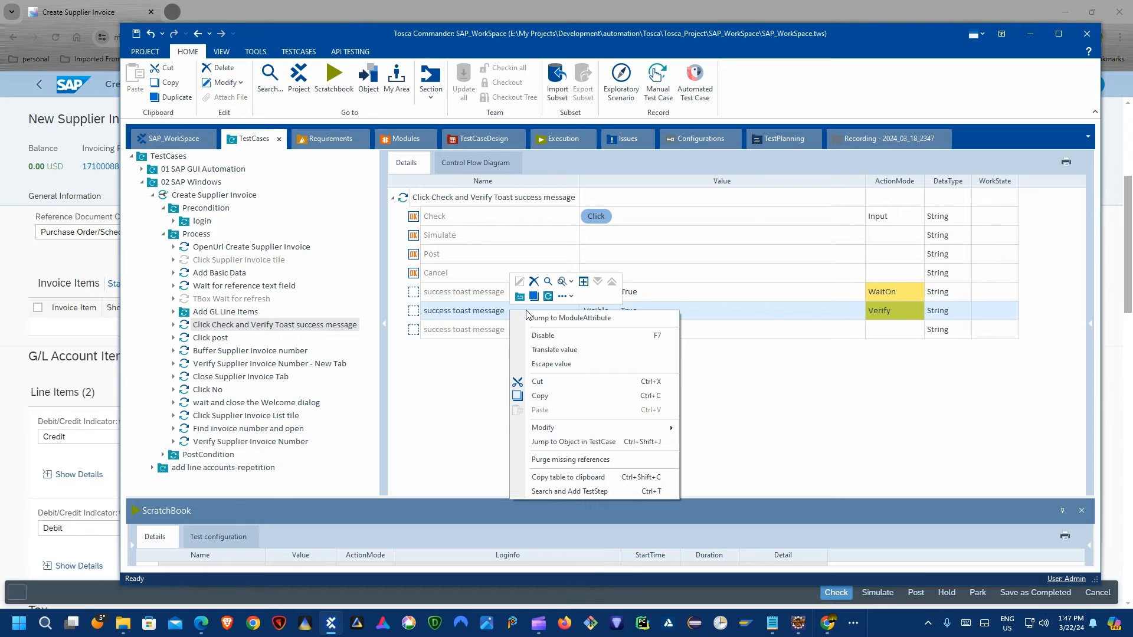
{"action": "left_click", "coordinate": [533, 317]}
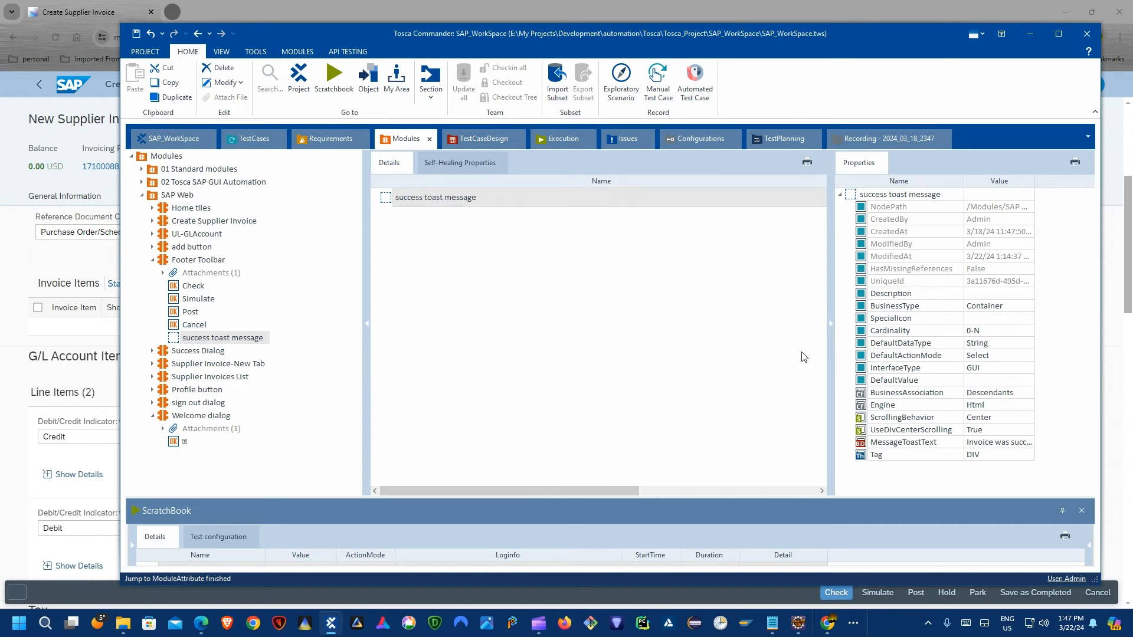
{"action": "left_click", "coordinate": [989, 443]}
{"action": "left_click", "coordinate": [1029, 442]}
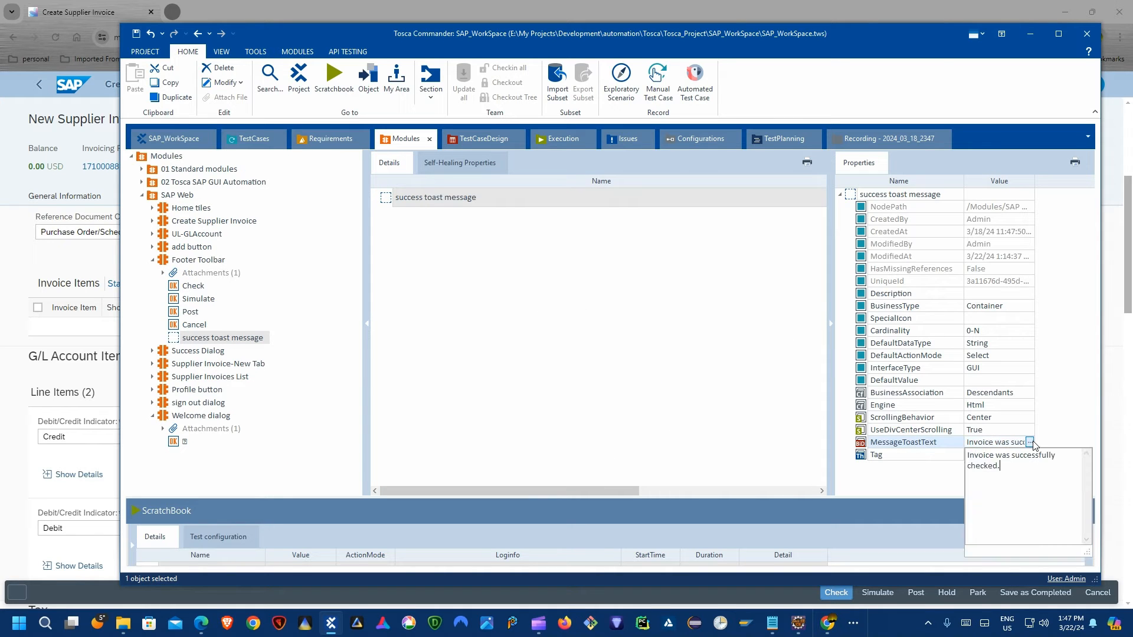
{"action": "left_click", "coordinate": [530, 275]}
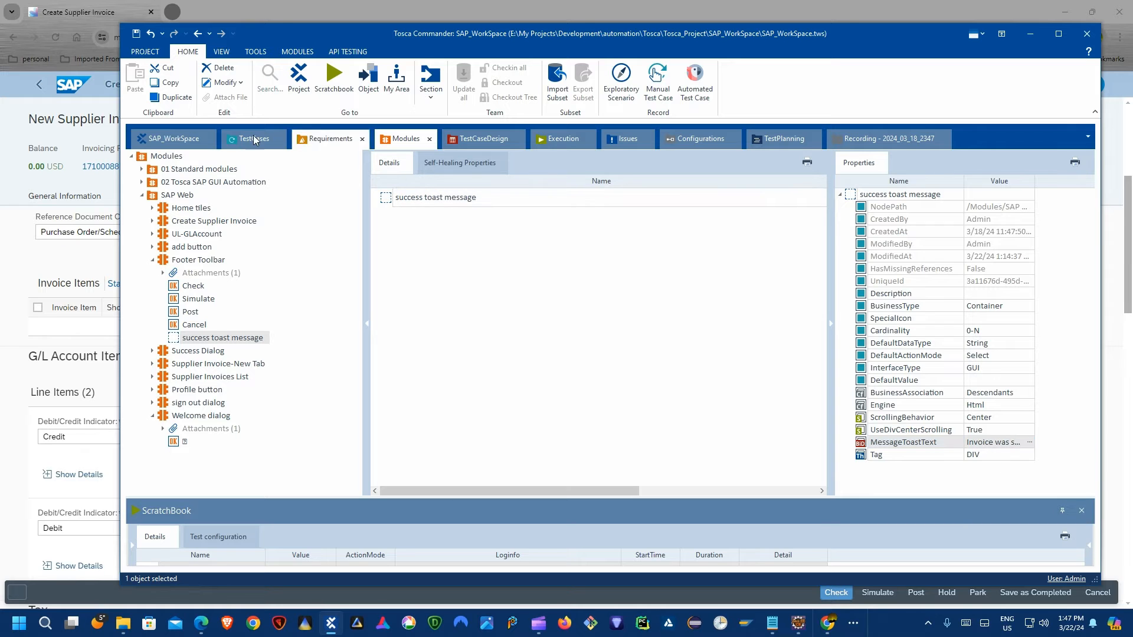
{"action": "left_click", "coordinate": [254, 139]}
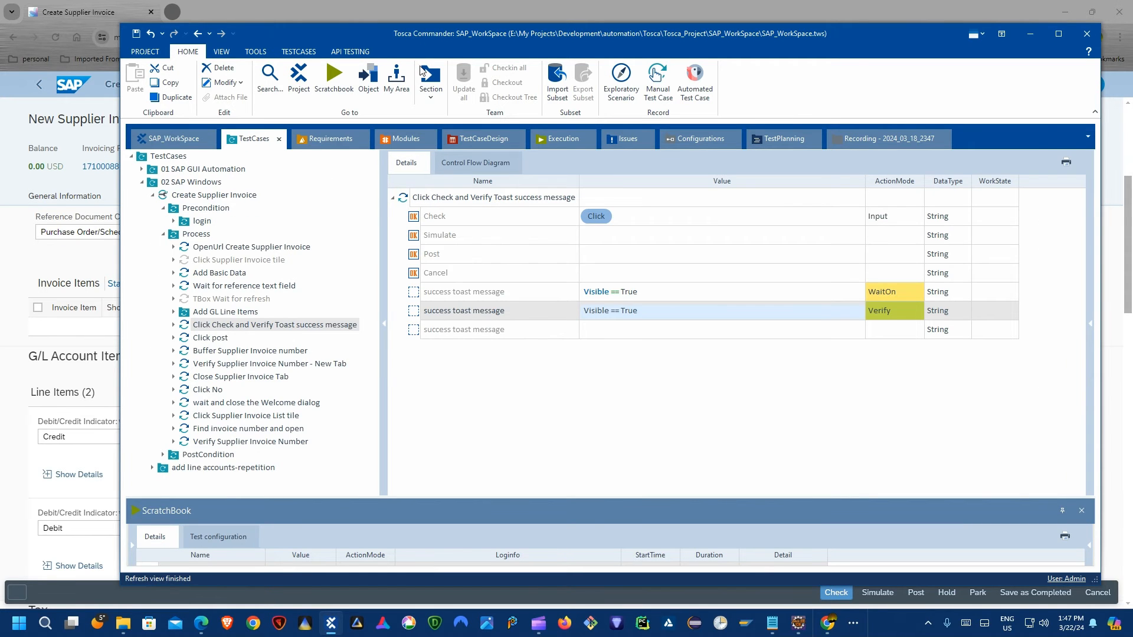
Enlarge ScratchBook and examine the WaitOn and Verify log entries for the toast message, with the test step details kept in view.
{"action": "left_click_drag", "start_coordinate": [440, 36], "coordinate": [463, 91]}
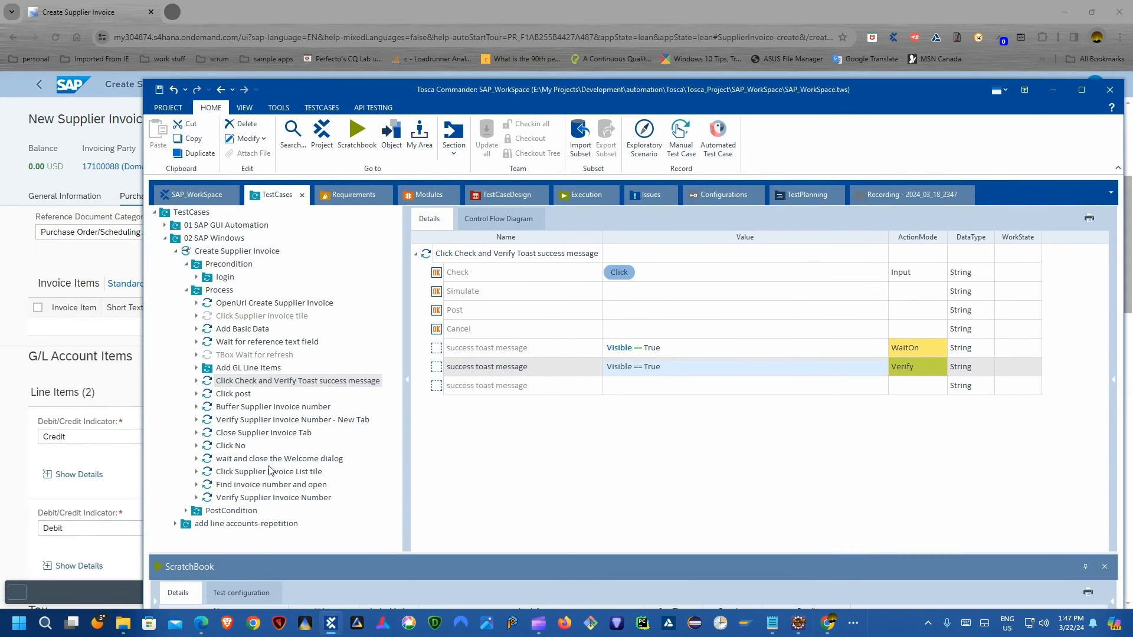
{"action": "left_click_drag", "start_coordinate": [274, 553], "coordinate": [274, 325]}
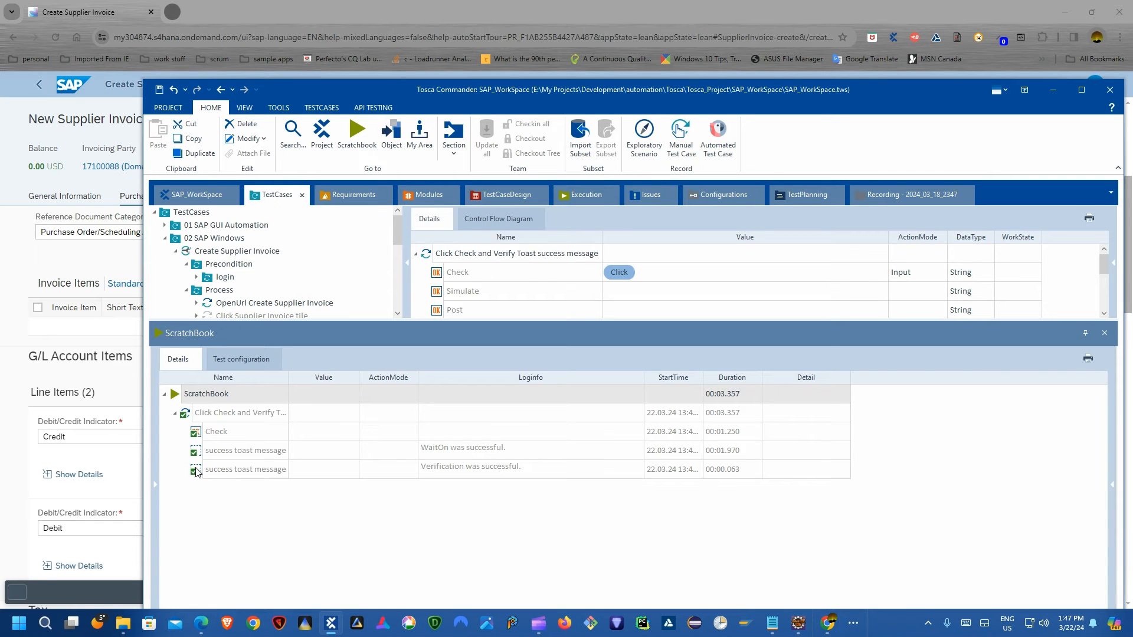
{"action": "left_click", "coordinate": [513, 450]}
{"action": "left_click", "coordinate": [505, 469]}
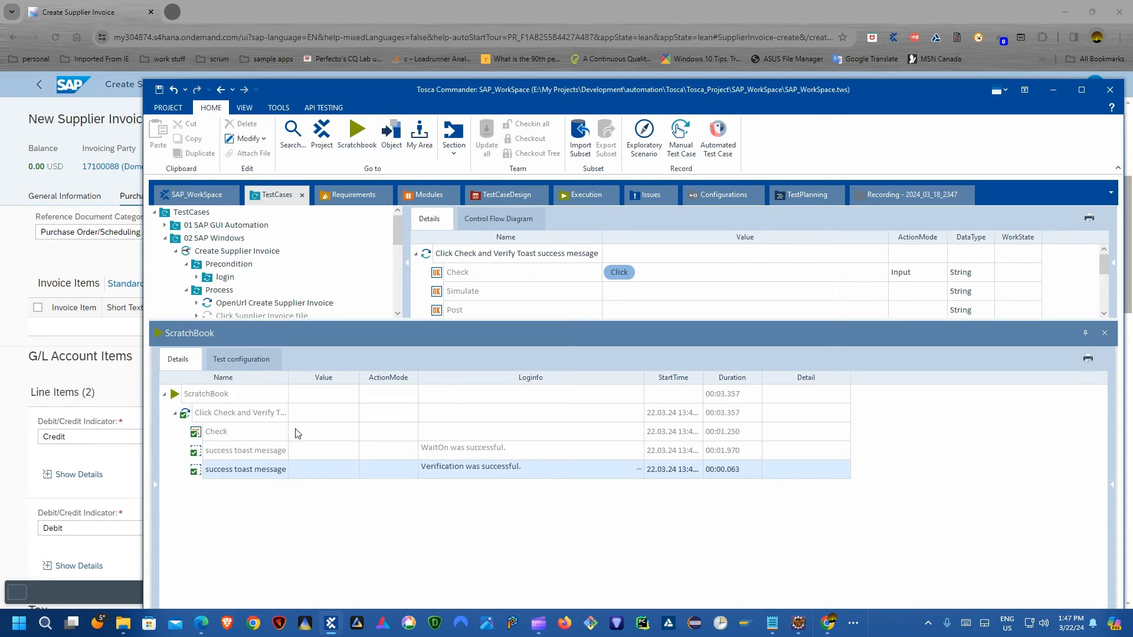
{"action": "left_click", "coordinate": [223, 413]}
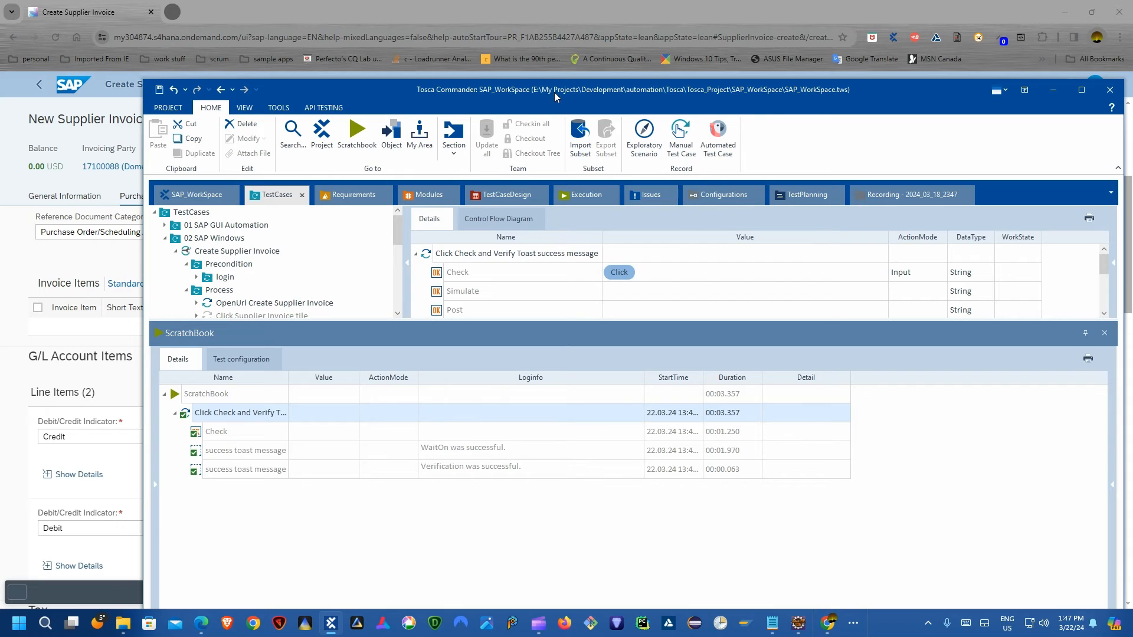
{"action": "left_click_drag", "start_coordinate": [554, 92], "coordinate": [527, 86]}
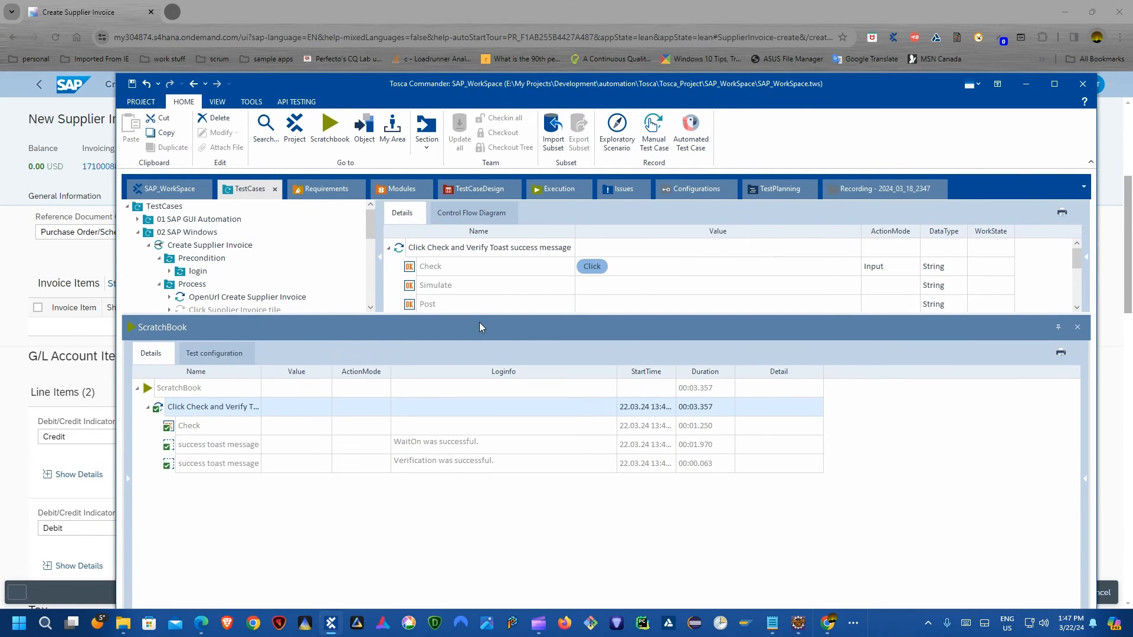
{"action": "left_click_drag", "start_coordinate": [480, 323], "coordinate": [483, 429]}
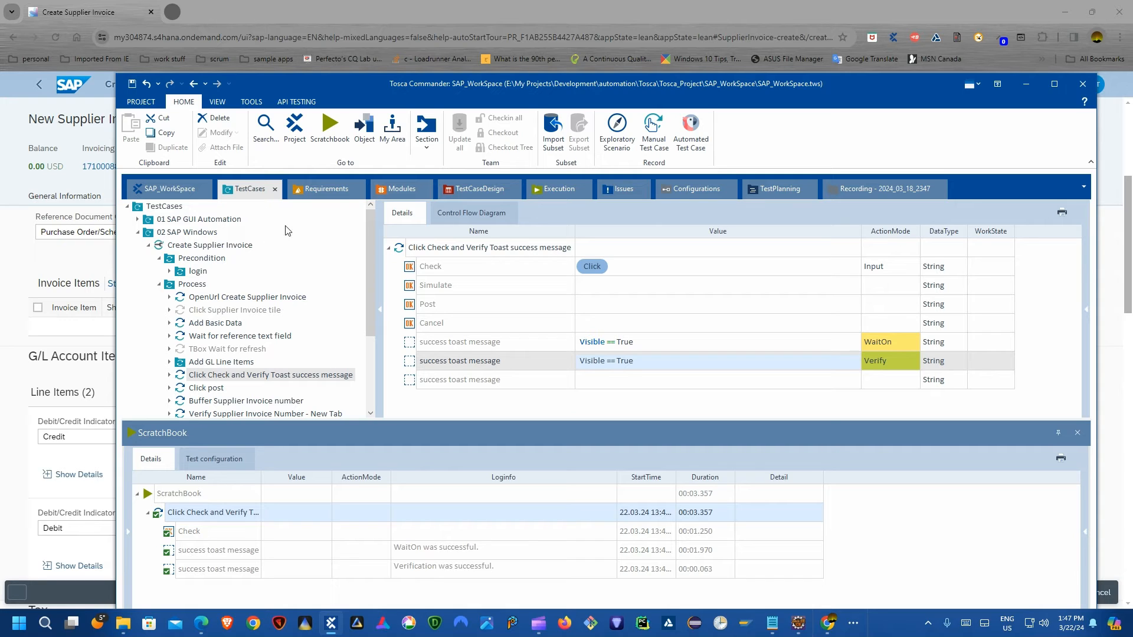
Collapse the Precondition and Process folders and select the Create Supplier Invoice test case.
{"action": "left_click", "coordinate": [159, 259]}
{"action": "left_click", "coordinate": [159, 272]}
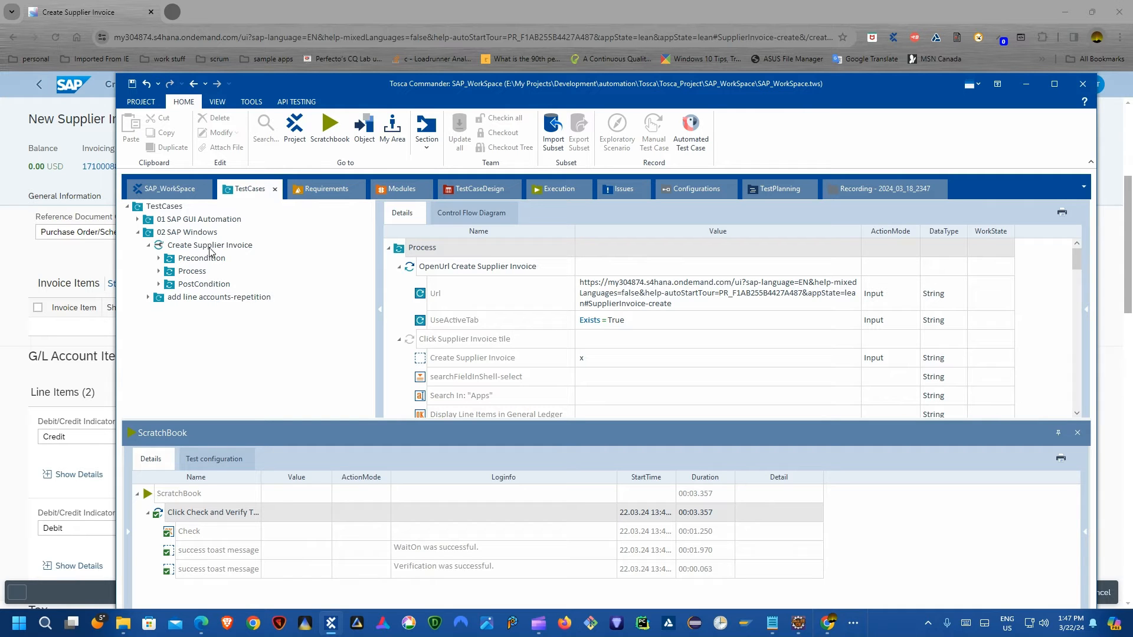
{"action": "left_click", "coordinate": [159, 249]}
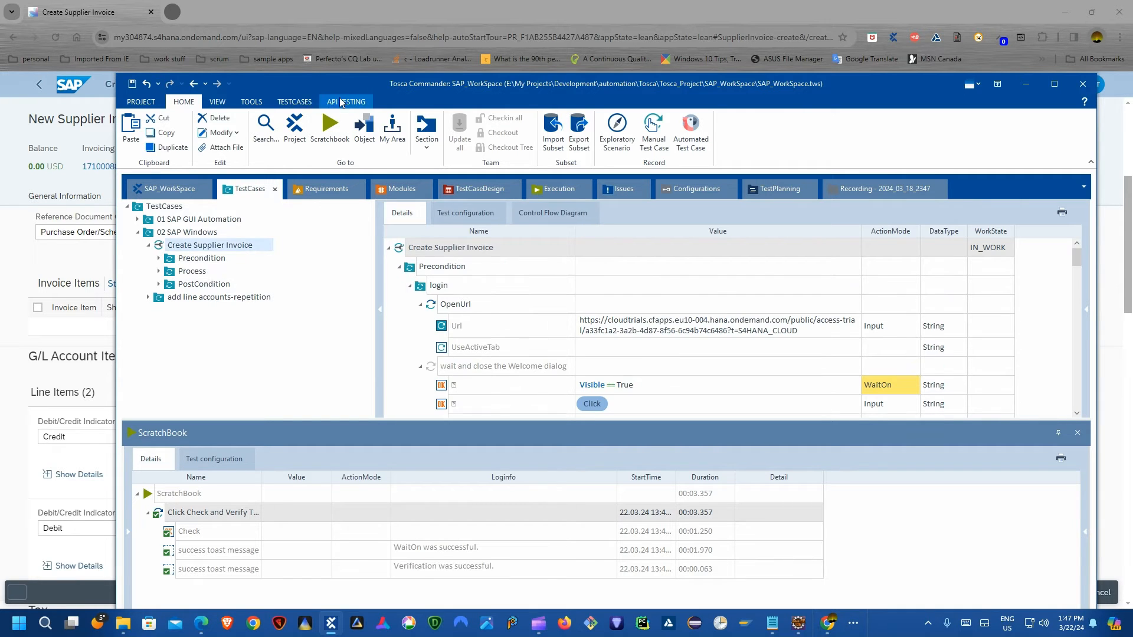
{"action": "mouse_move", "coordinate": [353, 90]}
{"action": "left_mouse_down"}
{"action": "mouse_move", "coordinate": [423, 500]}
{"action": "mouse_move", "coordinate": [424, 602]}
{"action": "mouse_move", "coordinate": [385, 337]}
{"action": "mouse_move", "coordinate": [313, 83]}
{"action": "mouse_move", "coordinate": [335, 86]}
{"action": "left_mouse_up"}
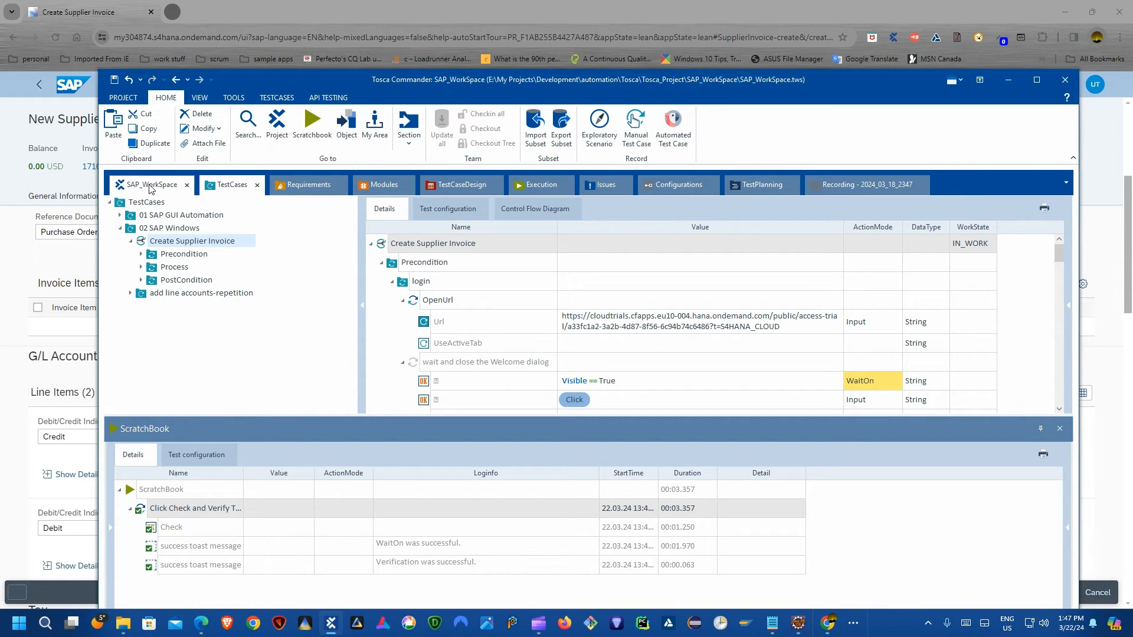
Record an automated test case that runs Check on the supplier invoice and captures the MessageToast twice, and stop the recording.
{"action": "left_click", "coordinate": [684, 139]}
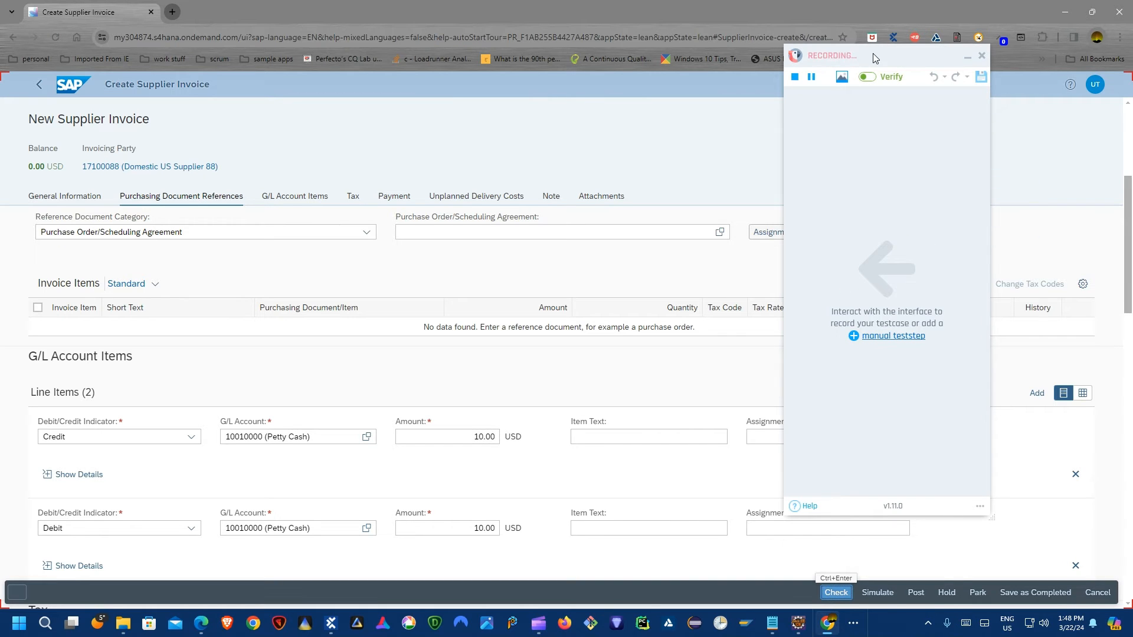
{"action": "left_click_drag", "start_coordinate": [872, 53], "coordinate": [932, 83]}
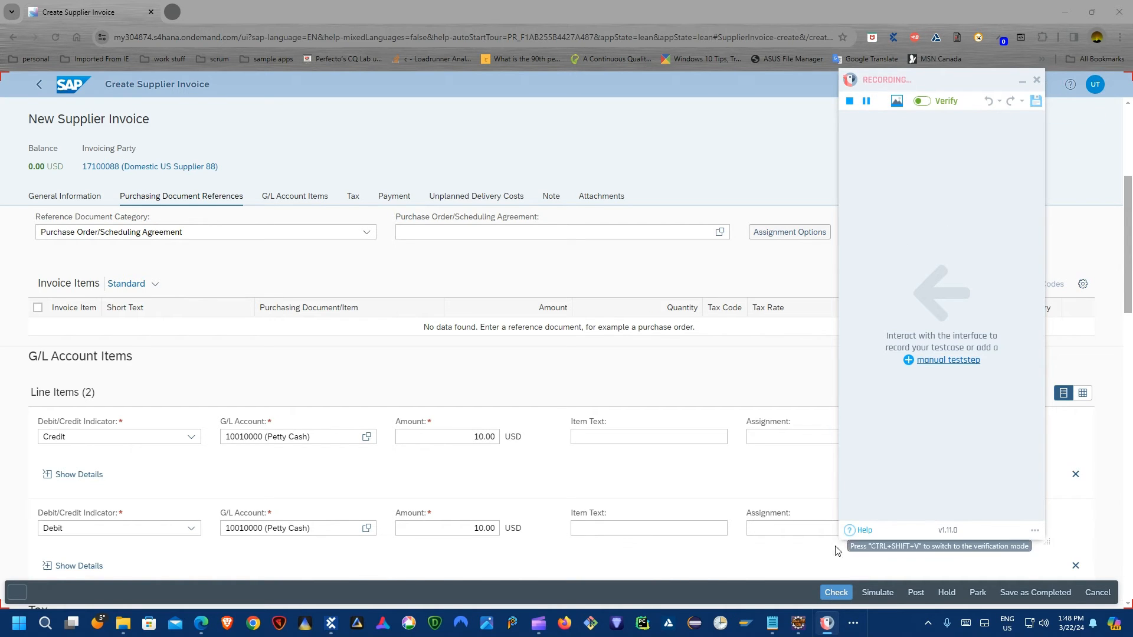
{"action": "left_click", "coordinate": [835, 594]}
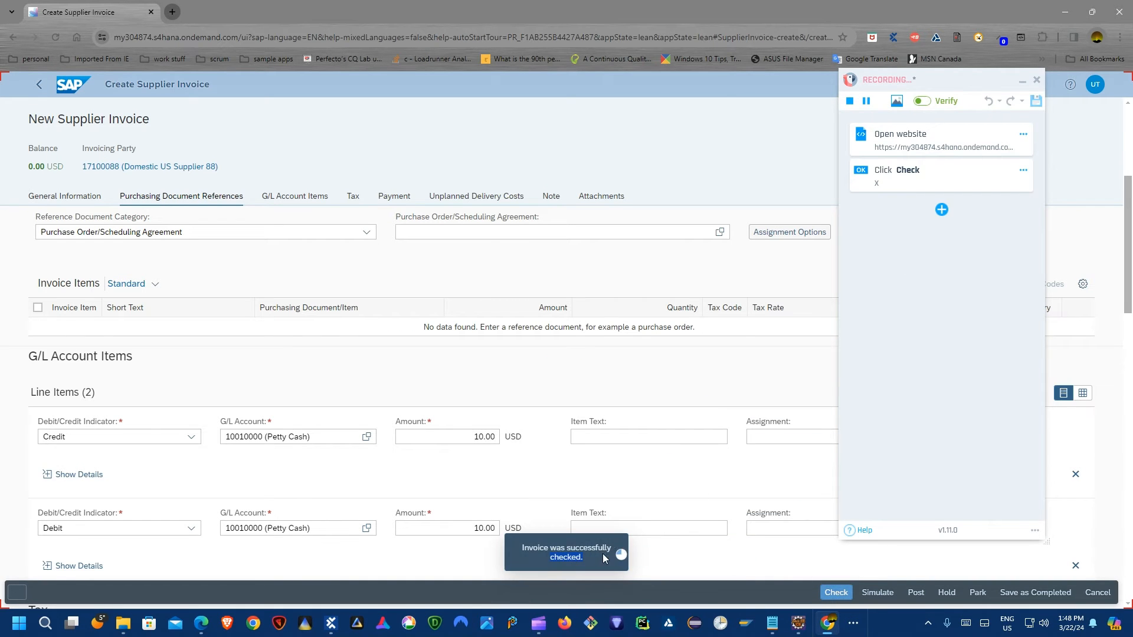
{"action": "left_click", "coordinate": [570, 561]}
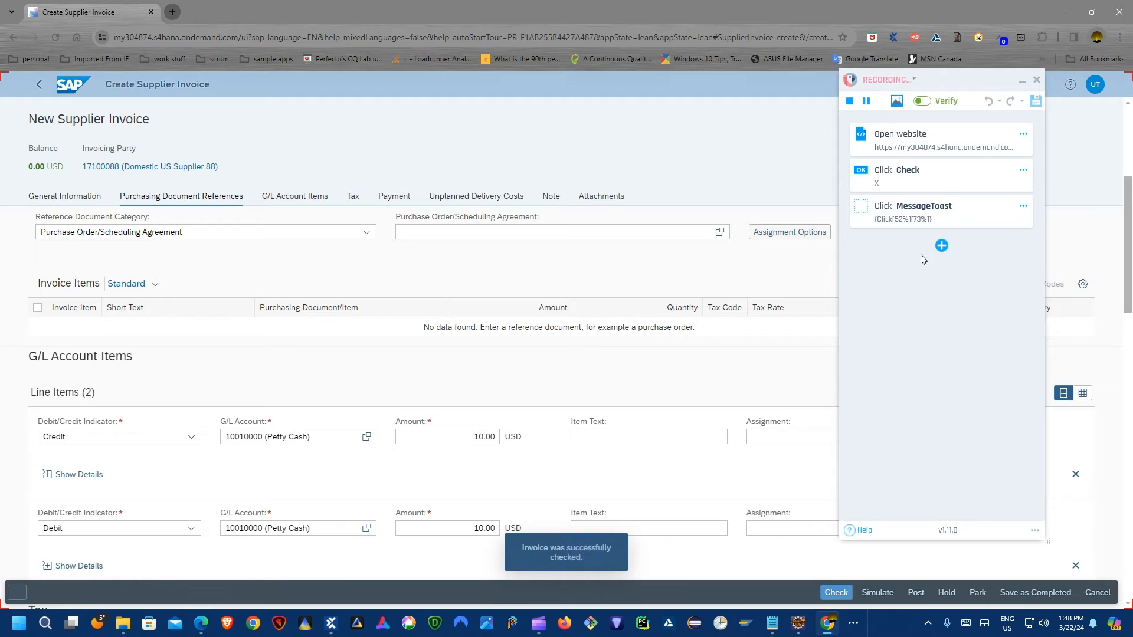
{"action": "left_click", "coordinate": [587, 550]}
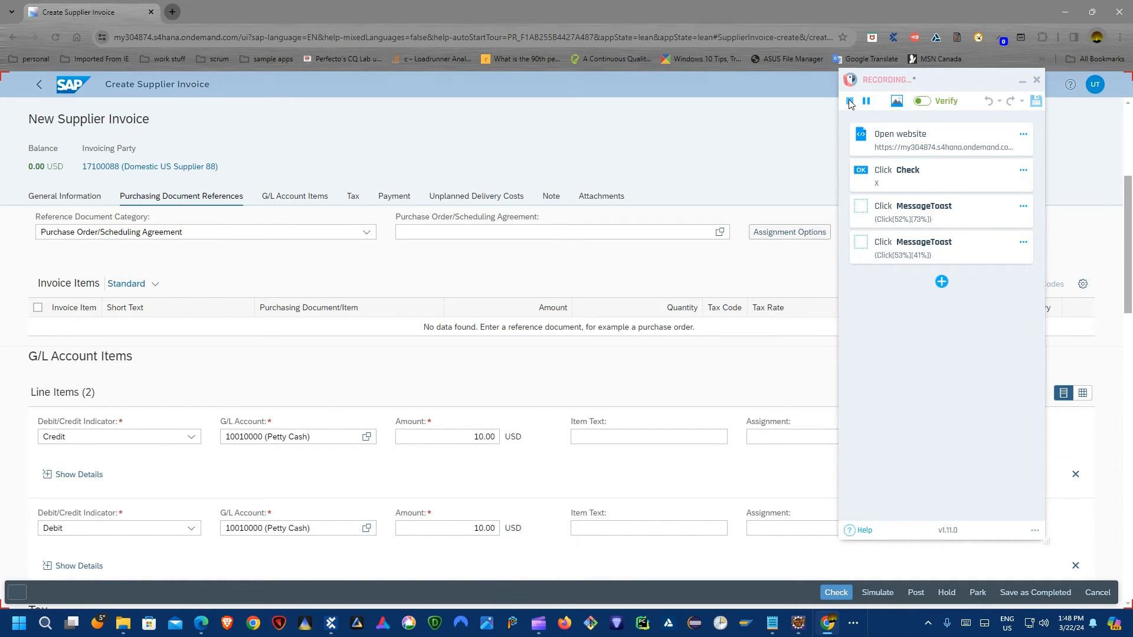
{"action": "left_click", "coordinate": [849, 101]}
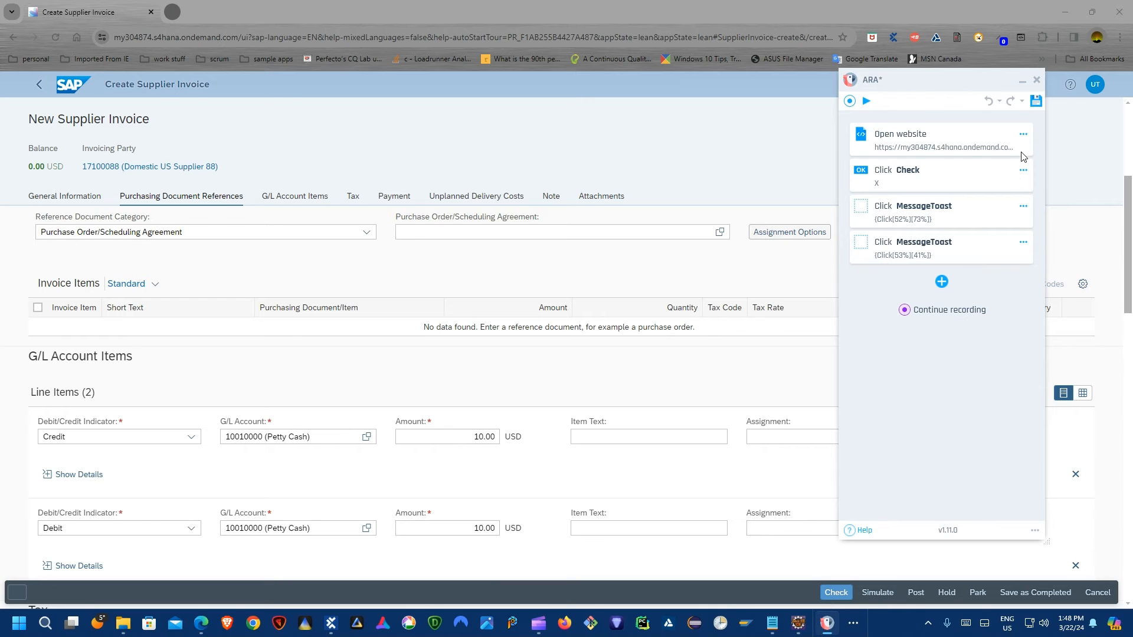
Close the recorder, dock the new recording's window in the maximized Tosca Commander workspace, and reduce the height of ScratchBook.
{"action": "left_click", "coordinate": [1036, 81]}
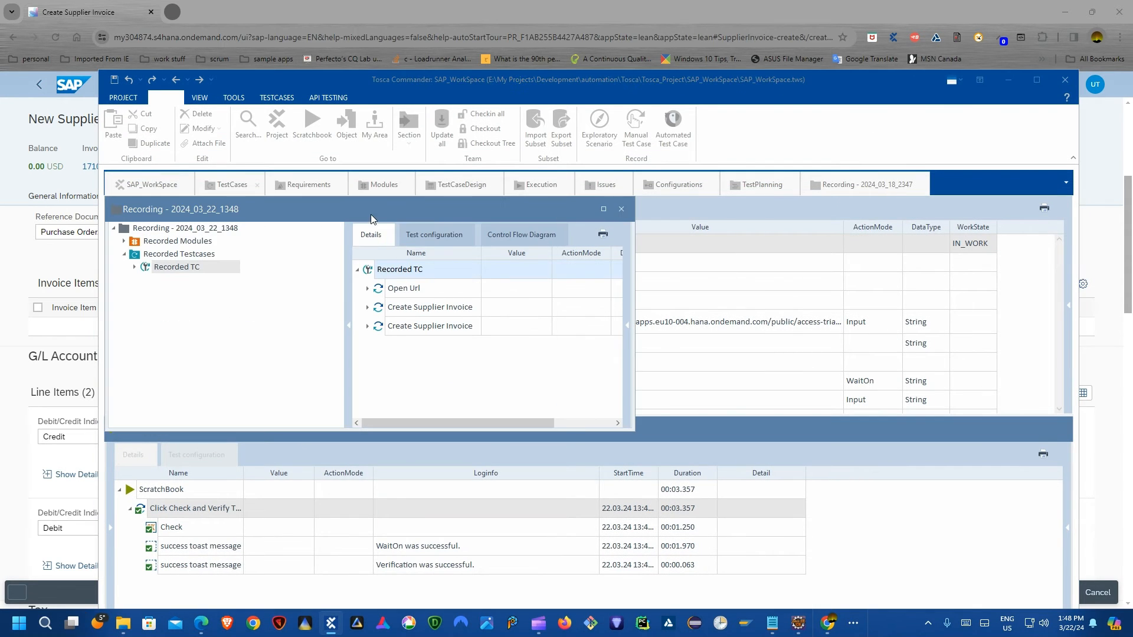
{"action": "double_click", "coordinate": [371, 214]}
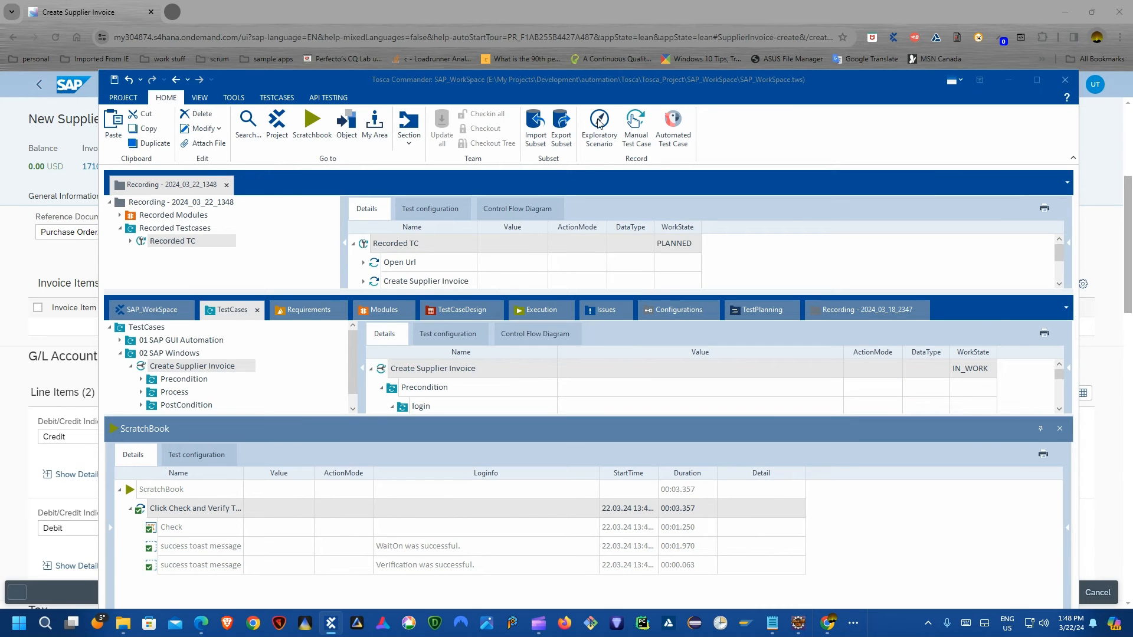
{"action": "double_click", "coordinate": [731, 82]}
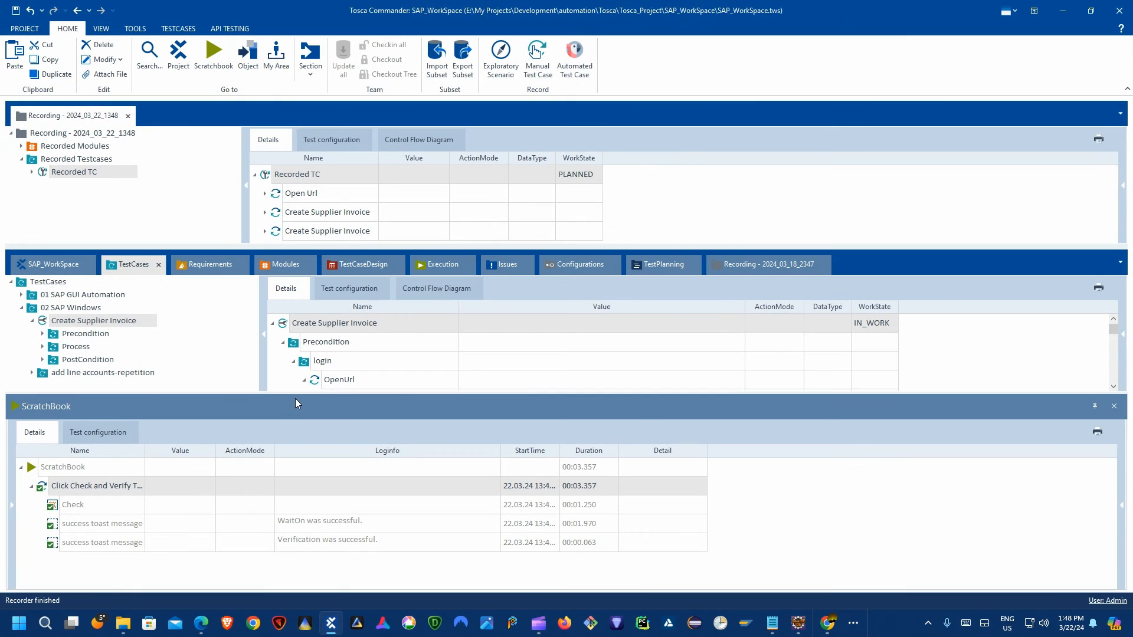
{"action": "left_click_drag", "start_coordinate": [297, 395], "coordinate": [297, 497]}
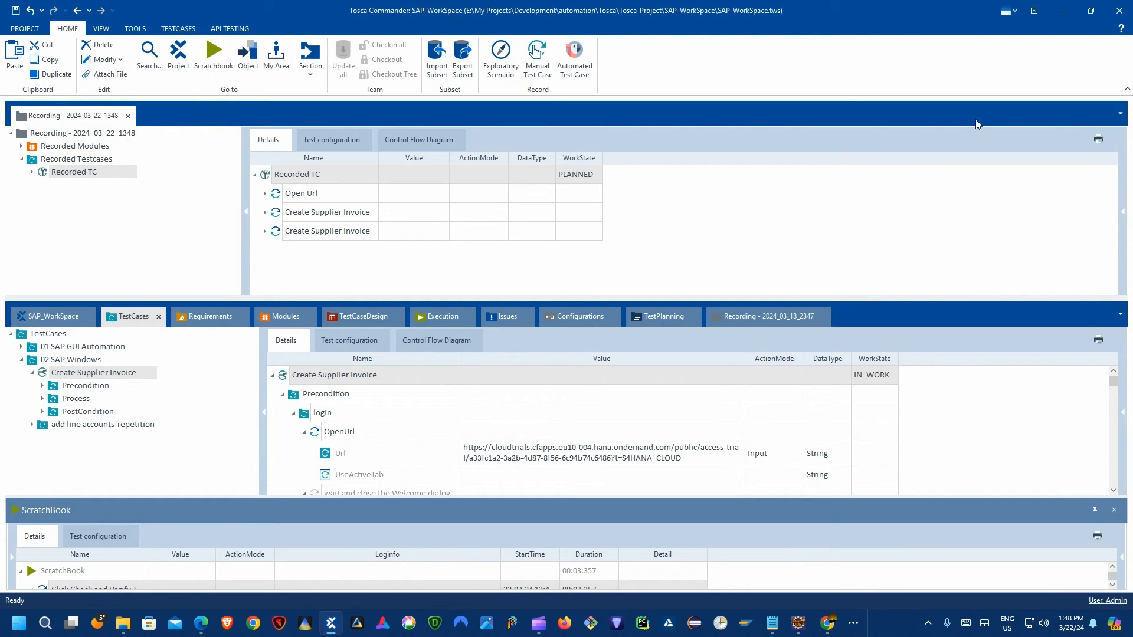
Locate Recording - 2024_03_22_1348 in the SAP_WorkSpace tree, close its separate window, and expand Recorded Testcases down to the Recorded TC steps.
{"action": "left_click", "coordinate": [52, 314]}
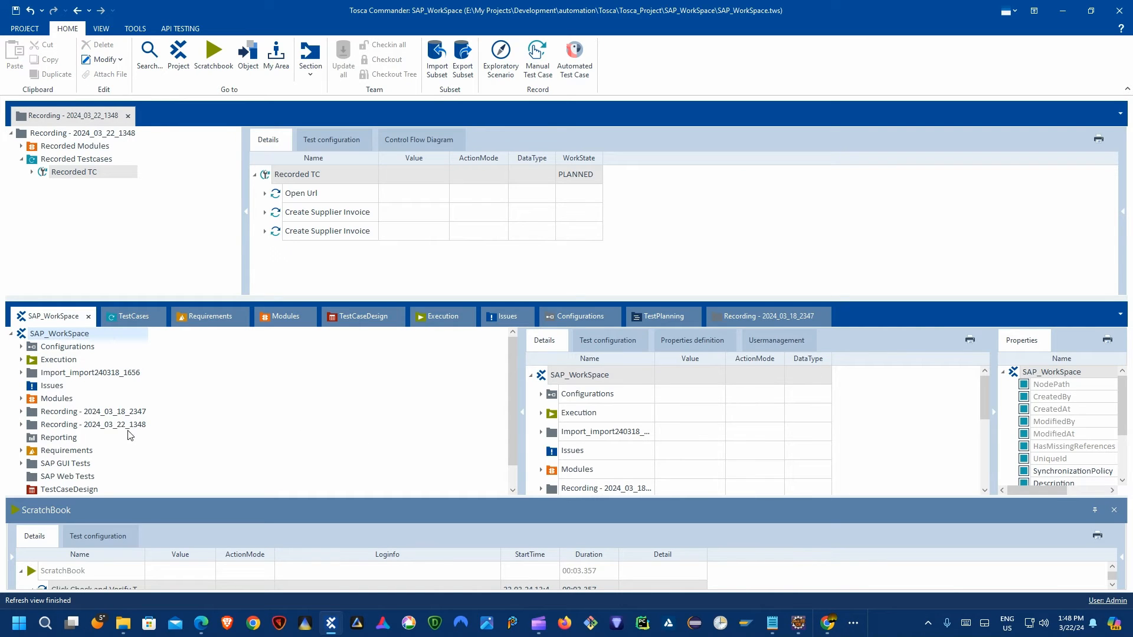
{"action": "left_click", "coordinate": [98, 426]}
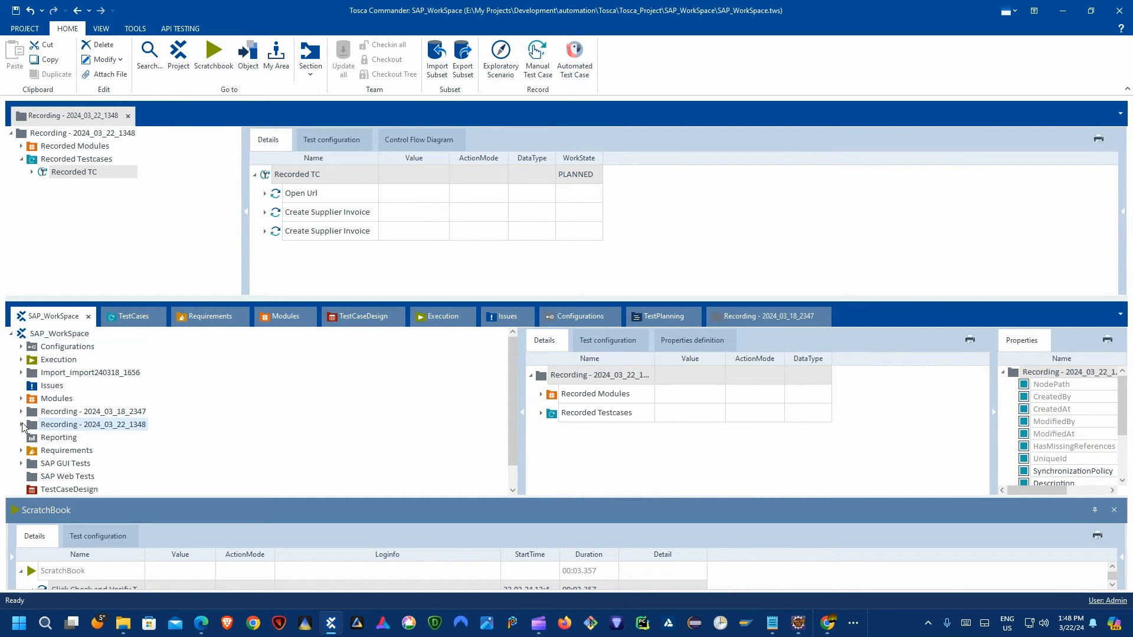
{"action": "left_click", "coordinate": [22, 425]}
{"action": "left_click", "coordinate": [43, 451]}
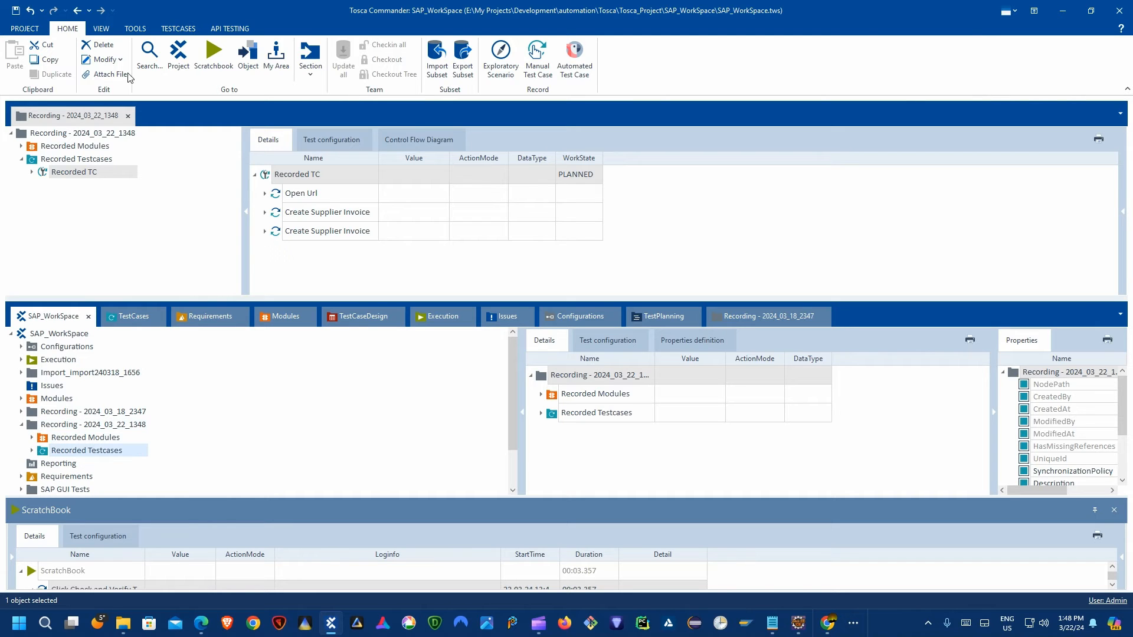
{"action": "left_click", "coordinate": [128, 115]}
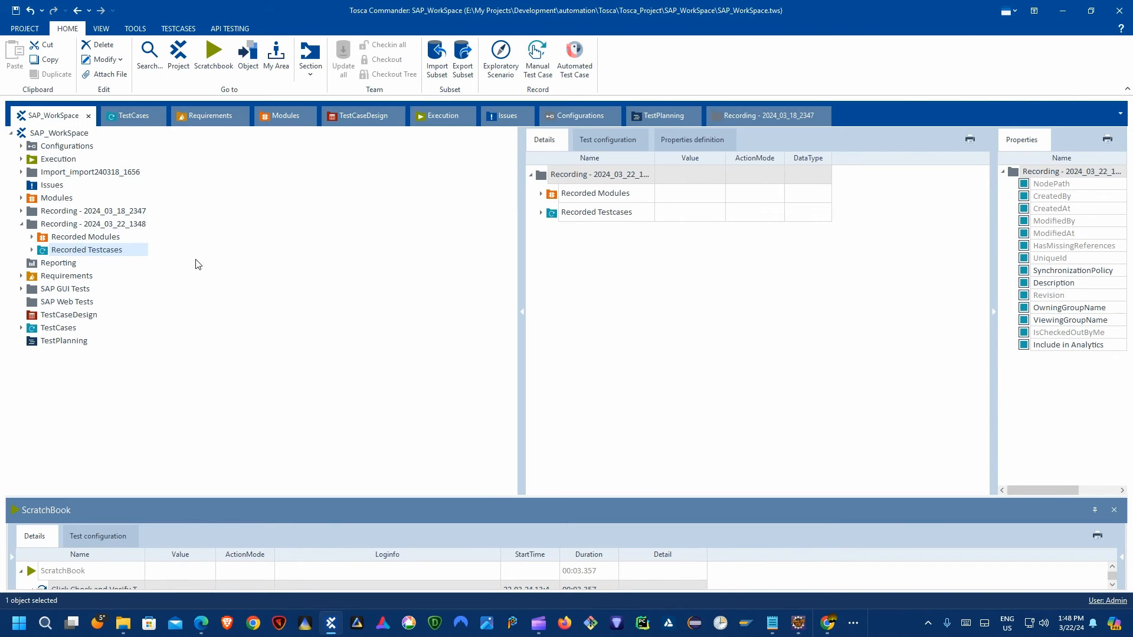
{"action": "left_click", "coordinate": [35, 253]}
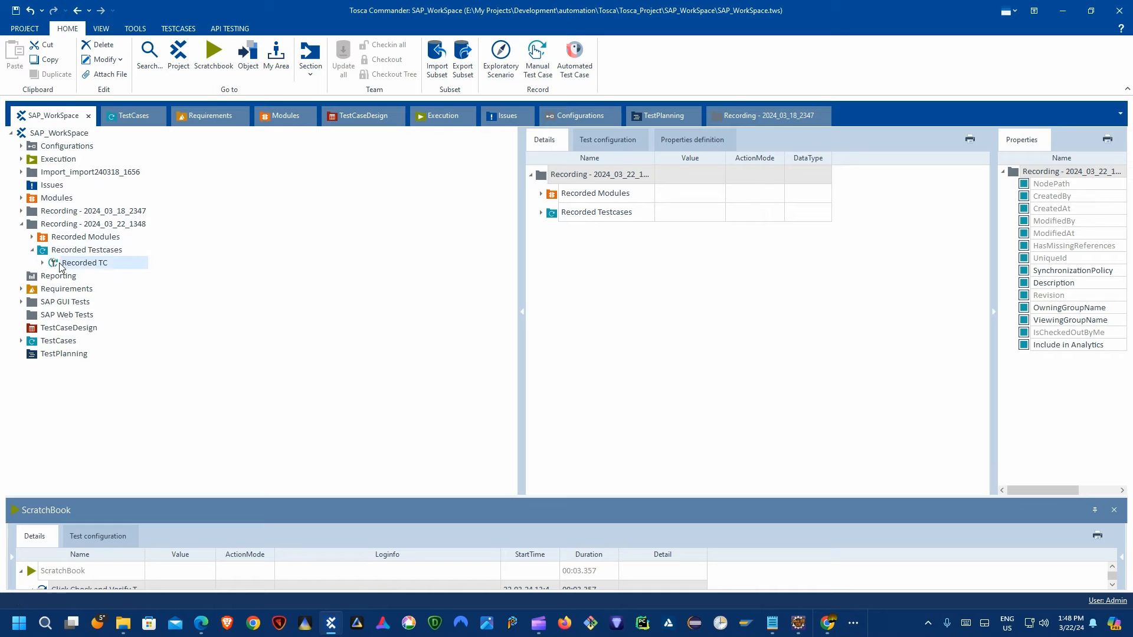
{"action": "left_click", "coordinate": [42, 263]}
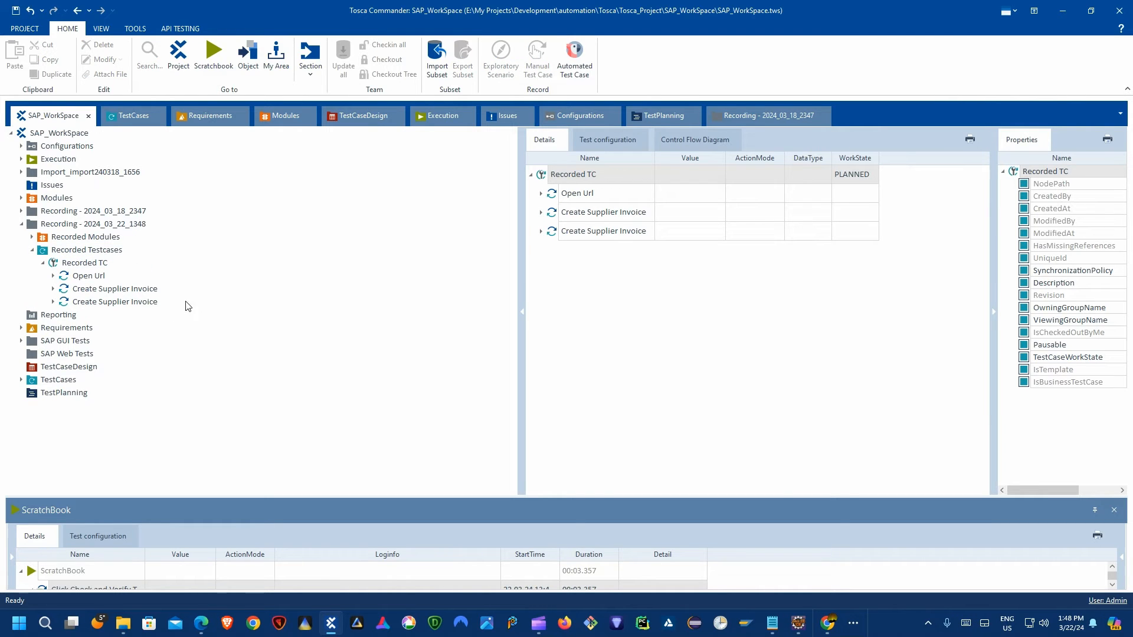
Expand the last Create Supplier Invoice step of Recorded TC and widen the name and value columns to examine its MessageToast entry.
{"action": "left_click", "coordinate": [541, 232]}
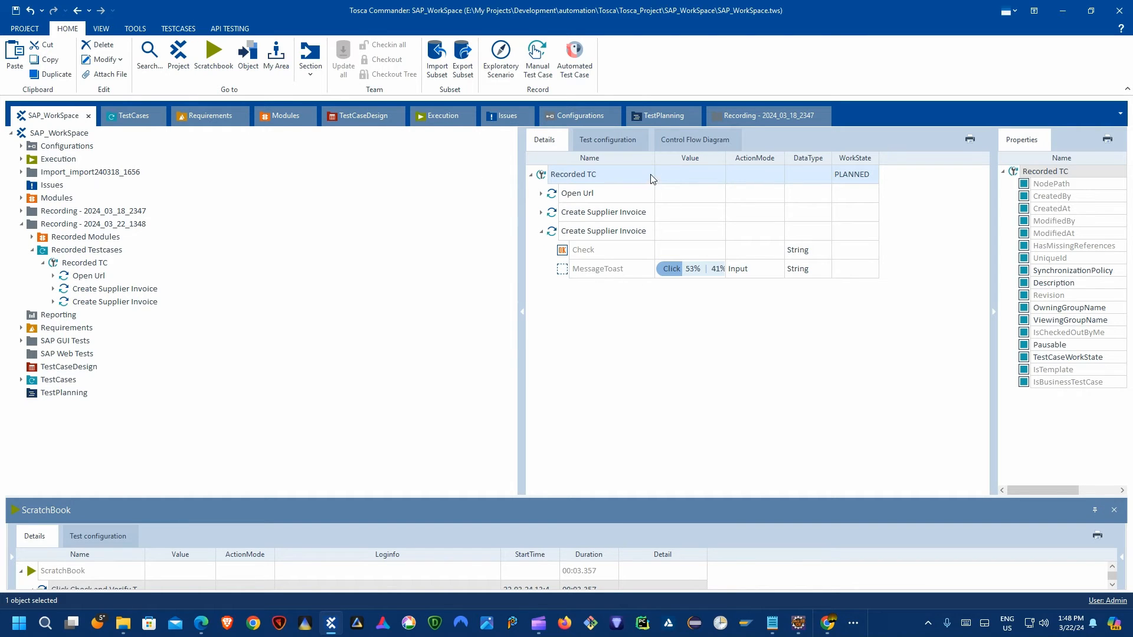
{"action": "left_click_drag", "start_coordinate": [655, 160], "coordinate": [708, 160]}
{"action": "left_click", "coordinate": [663, 273]}
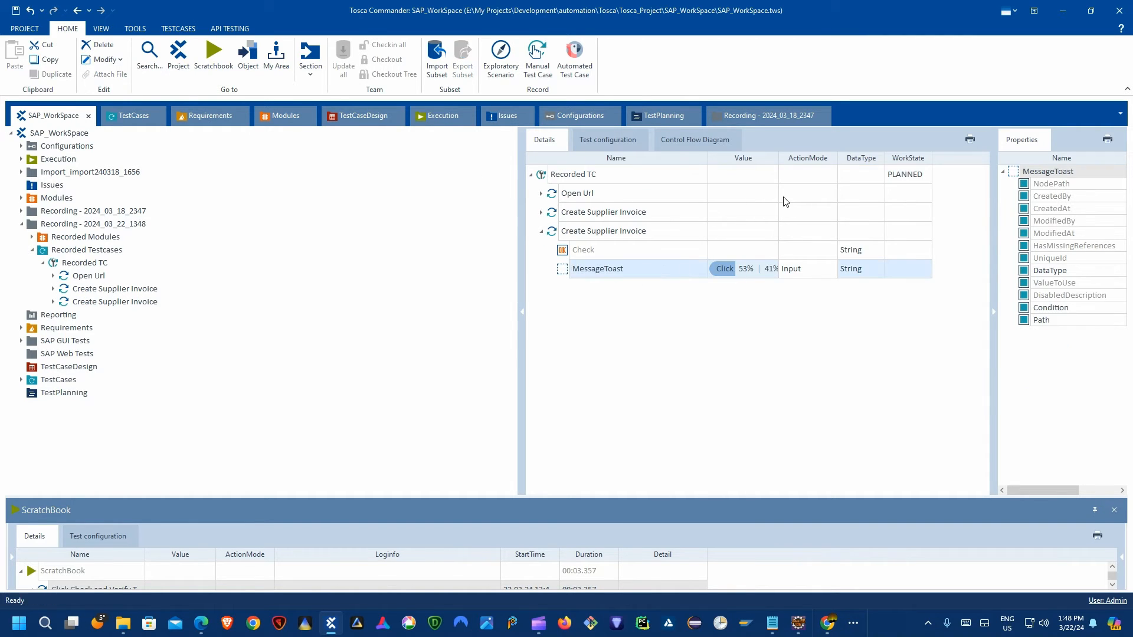
{"action": "left_click_drag", "start_coordinate": [777, 160], "coordinate": [858, 160]}
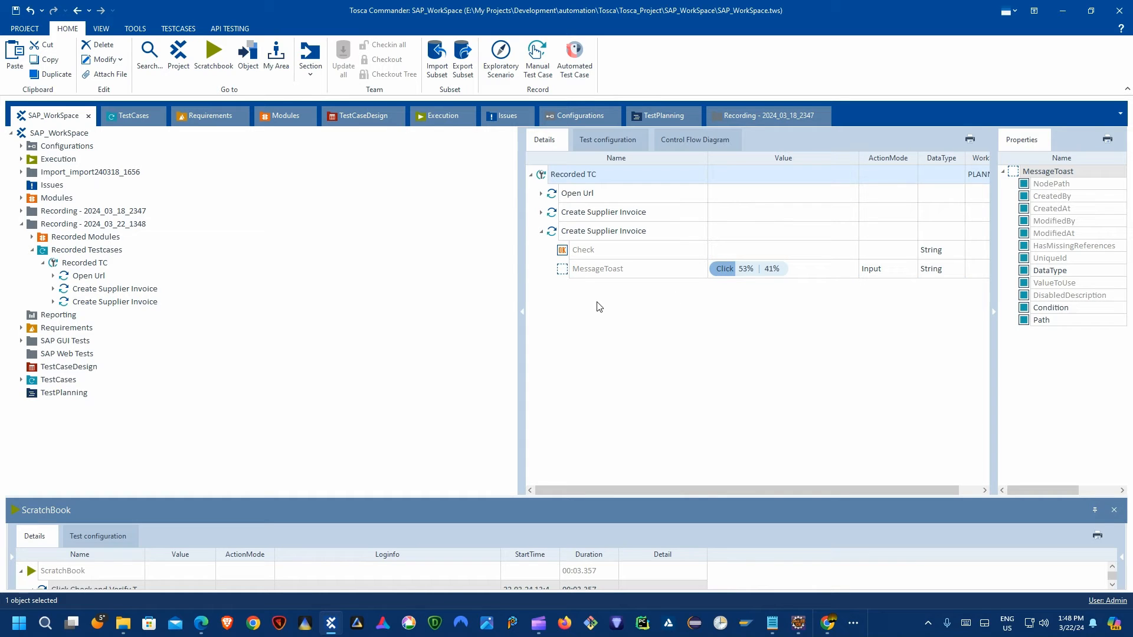
{"action": "left_click", "coordinate": [594, 270]}
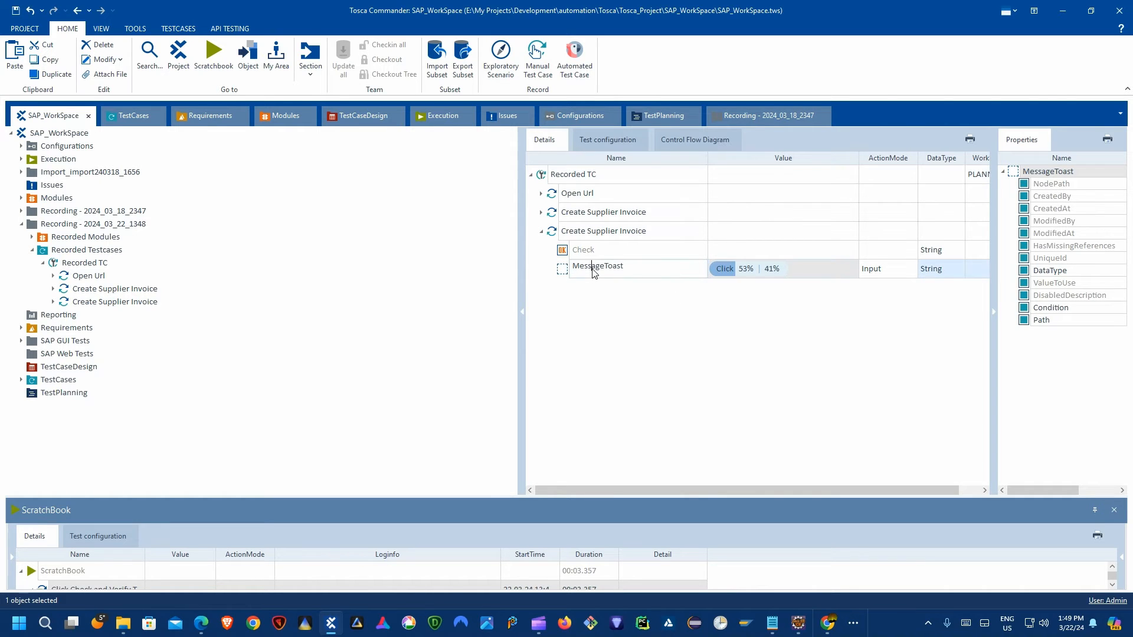
{"action": "left_click", "coordinate": [670, 295]}
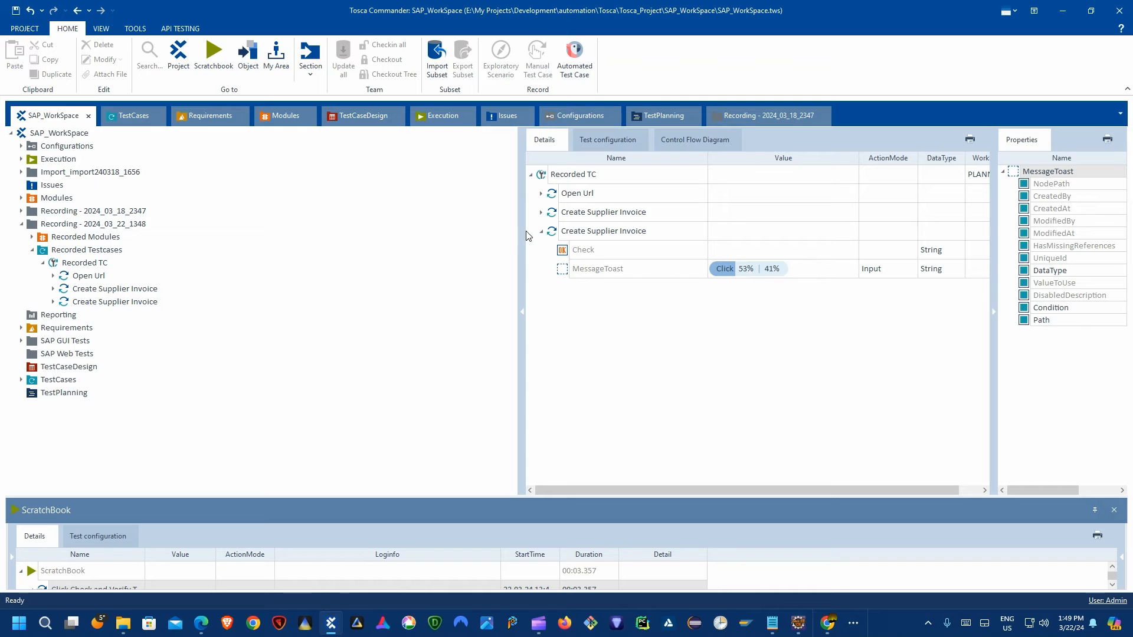
Jump to the recorded MessageToast module attribute, widen its properties to show the MessageToastText value, and compare the existing success toast message attribute in Modules.
{"action": "left_click", "coordinate": [562, 272]}
{"action": "right_click", "coordinate": [570, 270]}
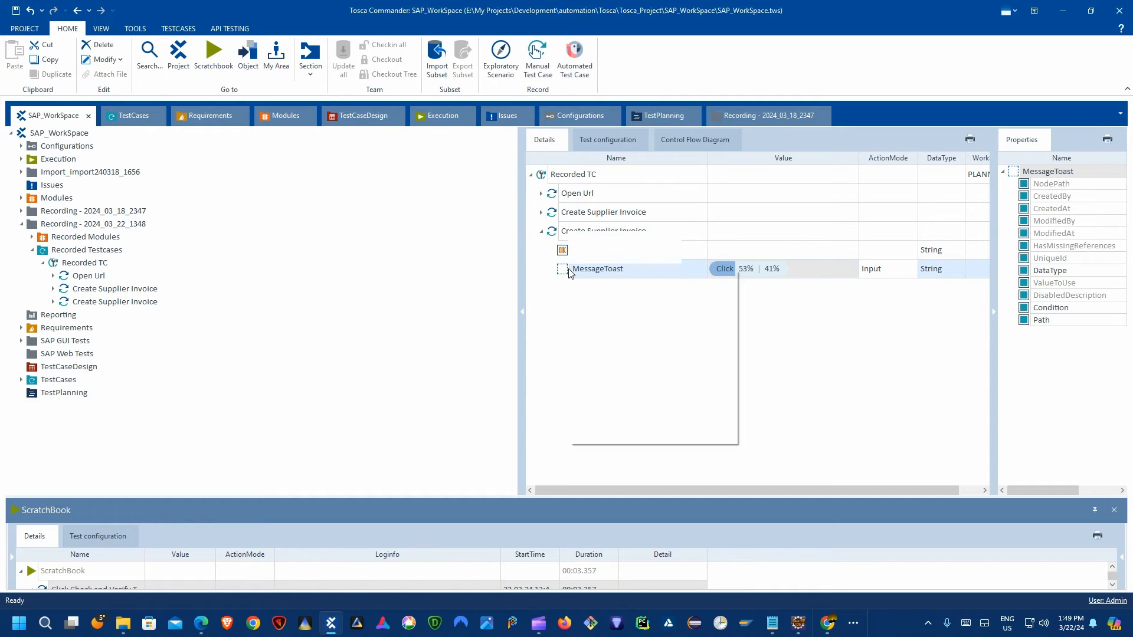
{"action": "left_click", "coordinate": [585, 282]}
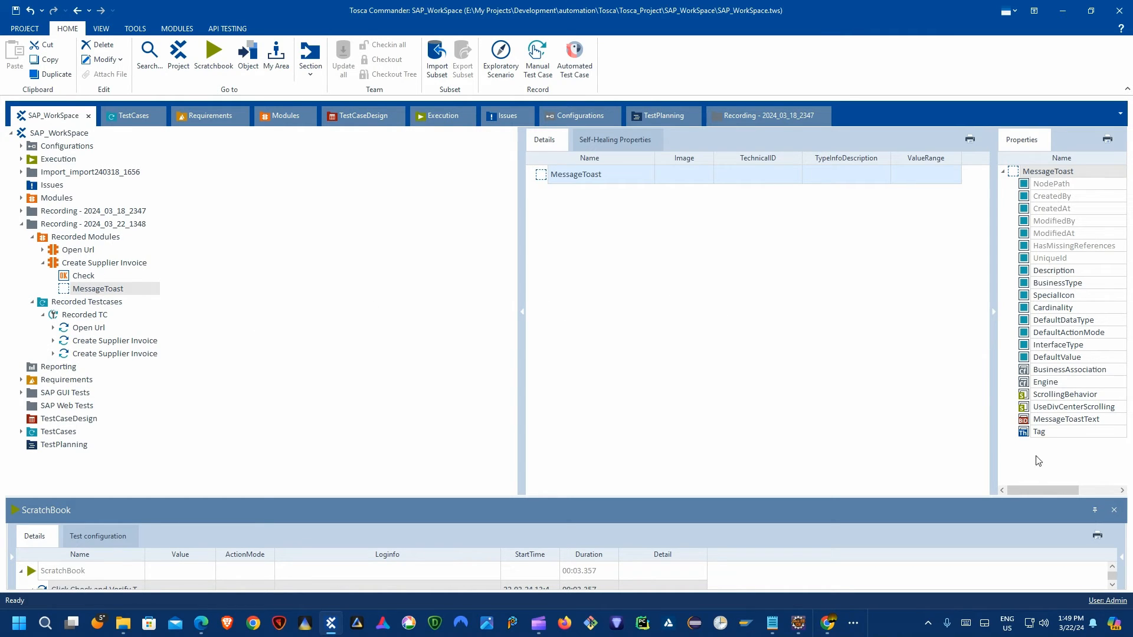
{"action": "left_click_drag", "start_coordinate": [1040, 488], "coordinate": [1085, 492]}
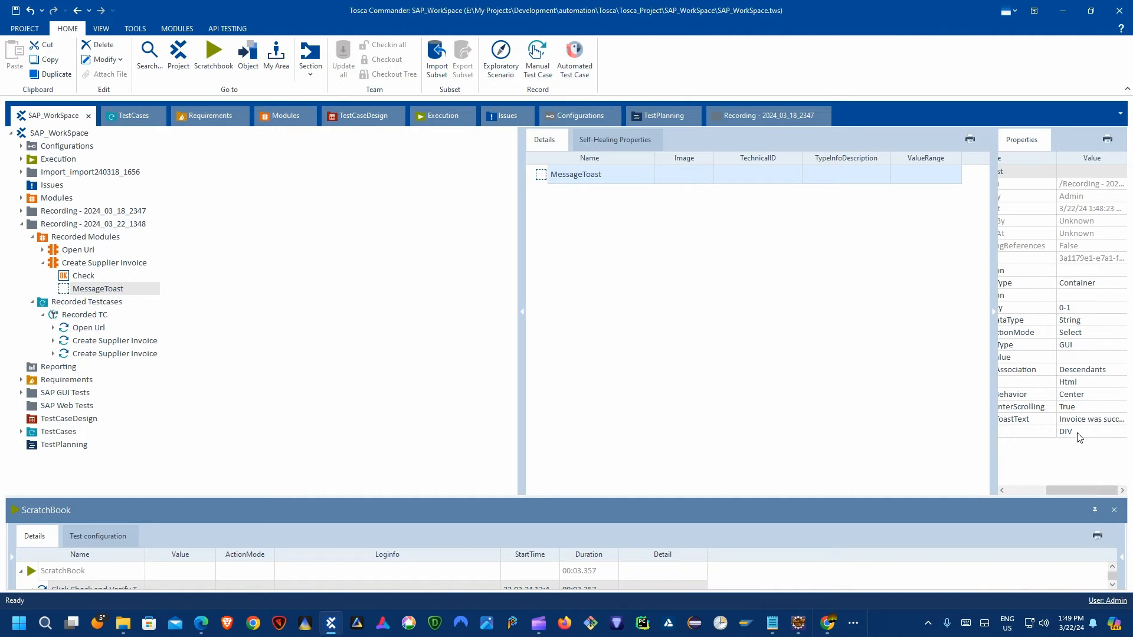
{"action": "left_click_drag", "start_coordinate": [994, 407], "coordinate": [865, 408]}
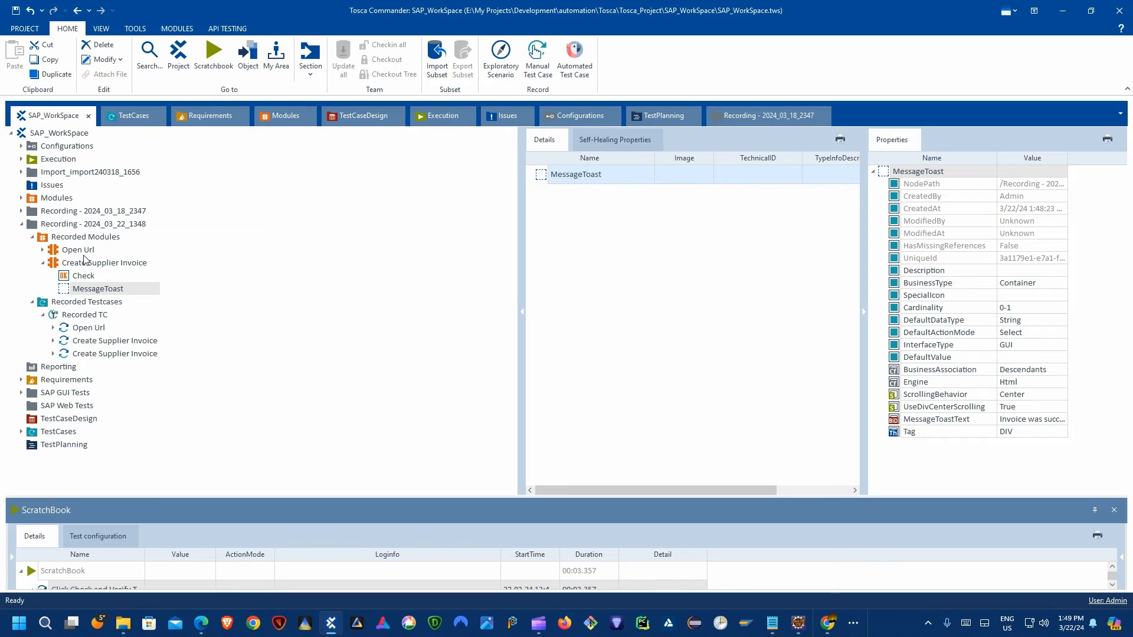
{"action": "left_click", "coordinate": [281, 118]}
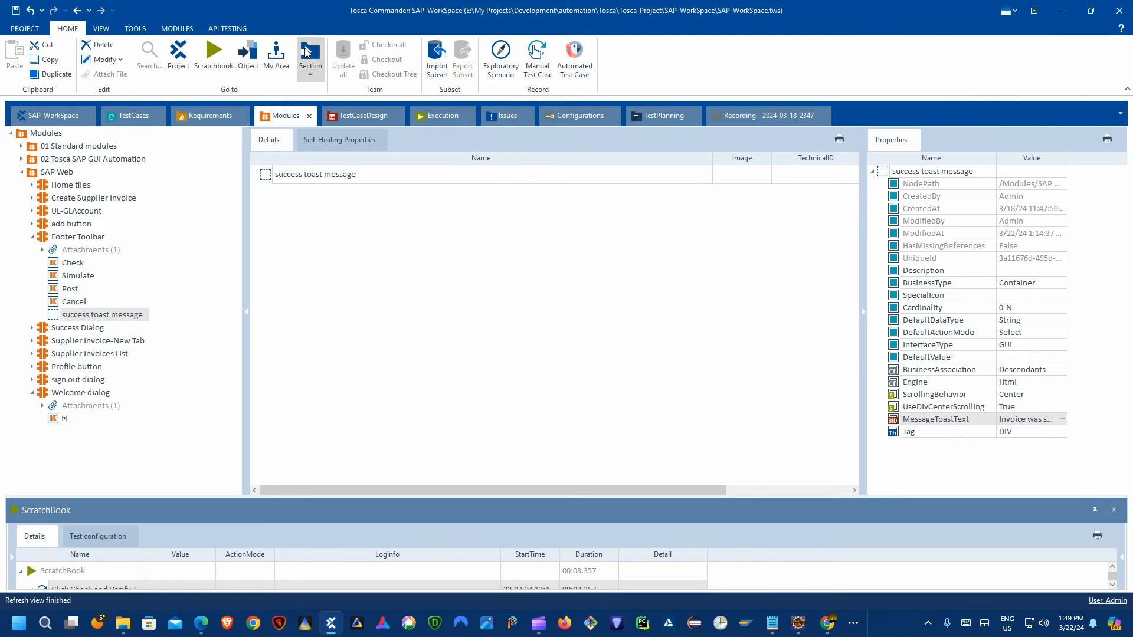
Restore the smaller window, return to the test cases, and view the Click Check and Verify Toast success message step under Process.
{"action": "left_click_drag", "start_coordinate": [330, 14], "coordinate": [508, 111]}
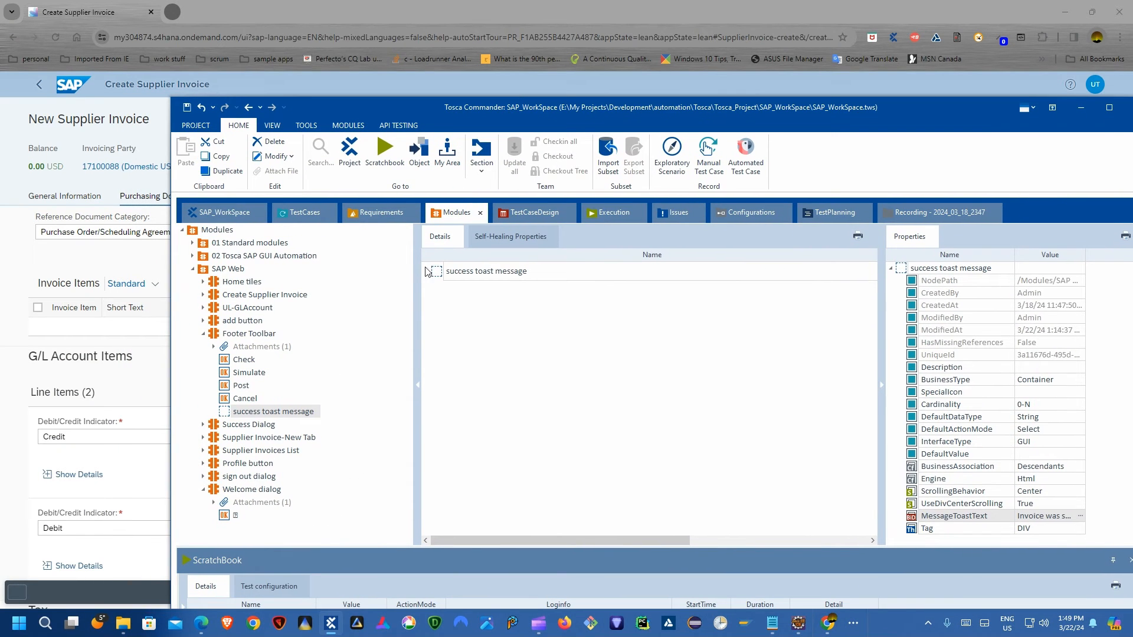
{"action": "left_click", "coordinate": [297, 216]}
{"action": "scroll", "coordinate": [742, 401], "scroll_direction": "down", "scroll_amount": 6}
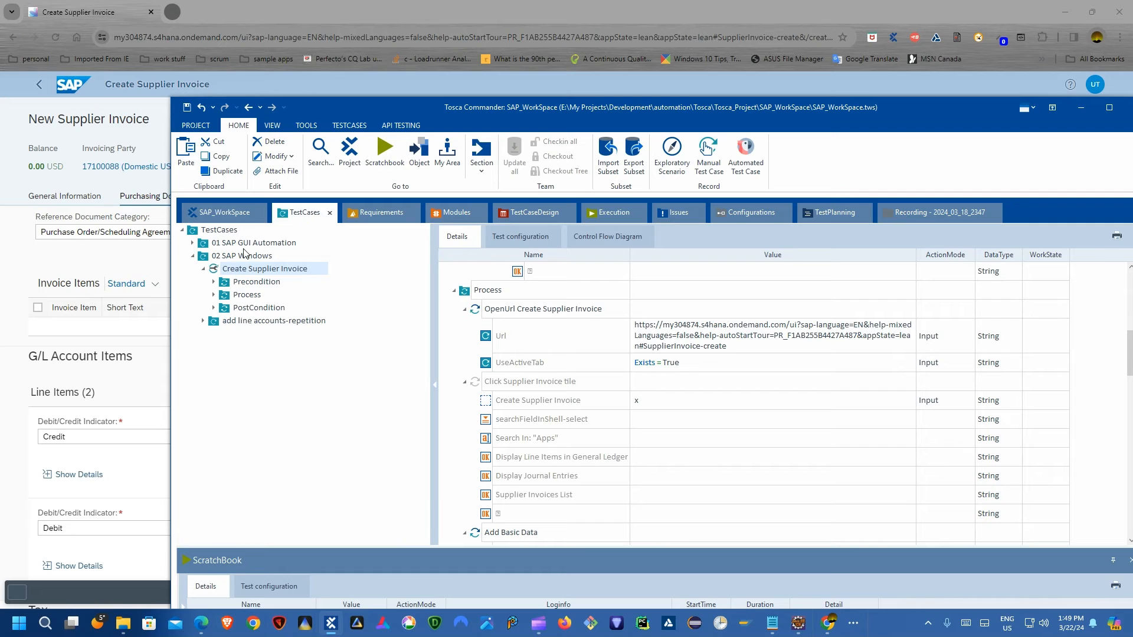
{"action": "left_click", "coordinate": [247, 295]}
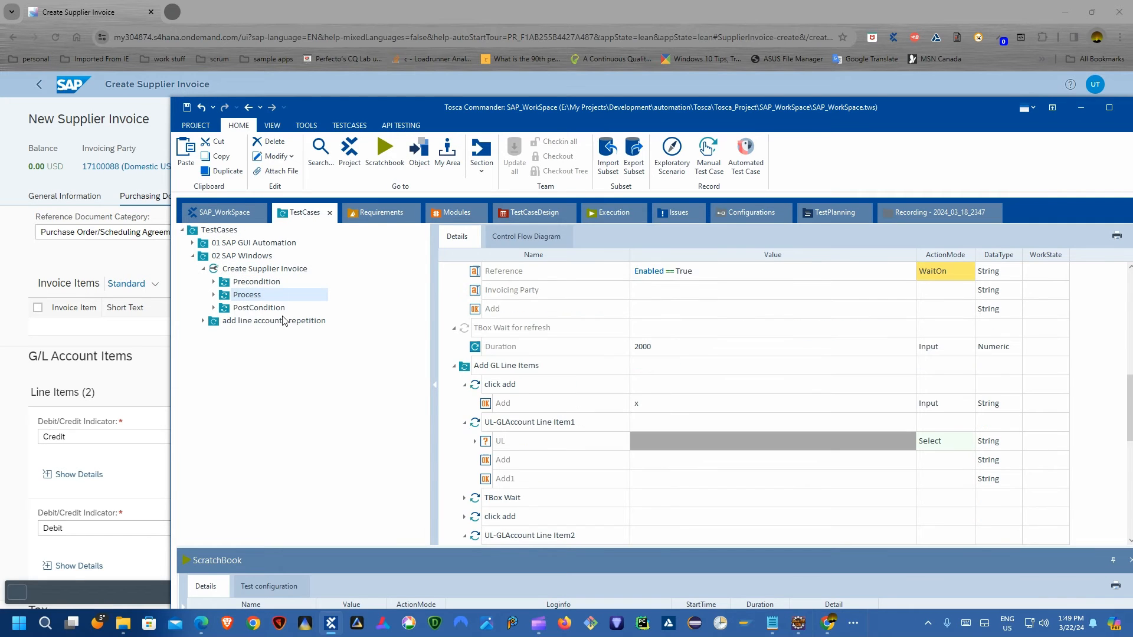
{"action": "left_click", "coordinate": [215, 295]}
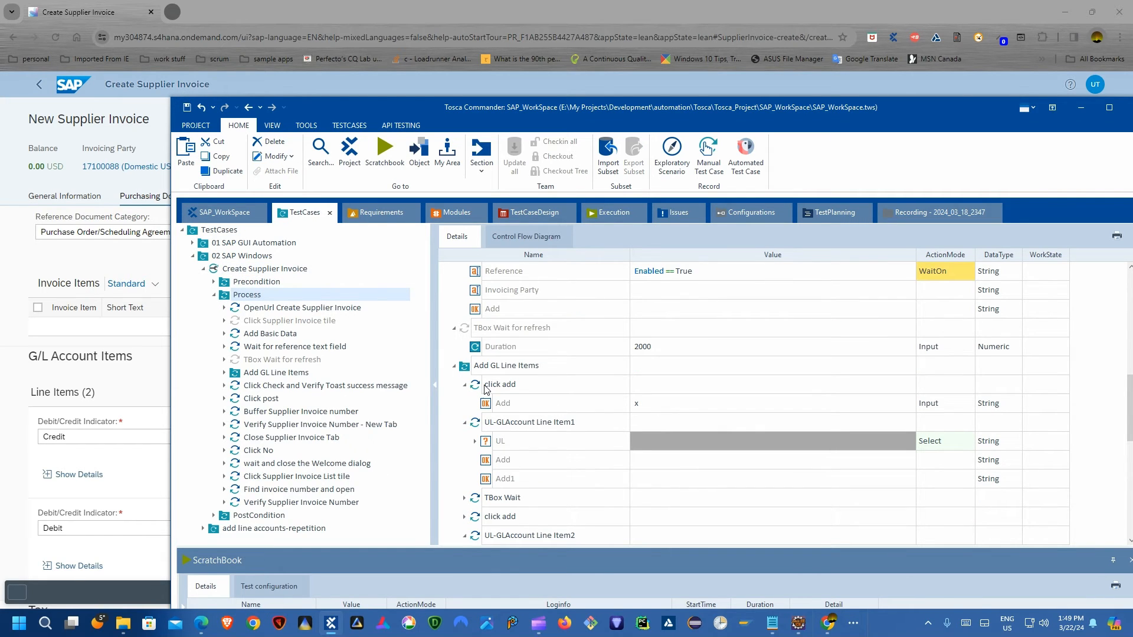
{"action": "left_click", "coordinate": [458, 367]}
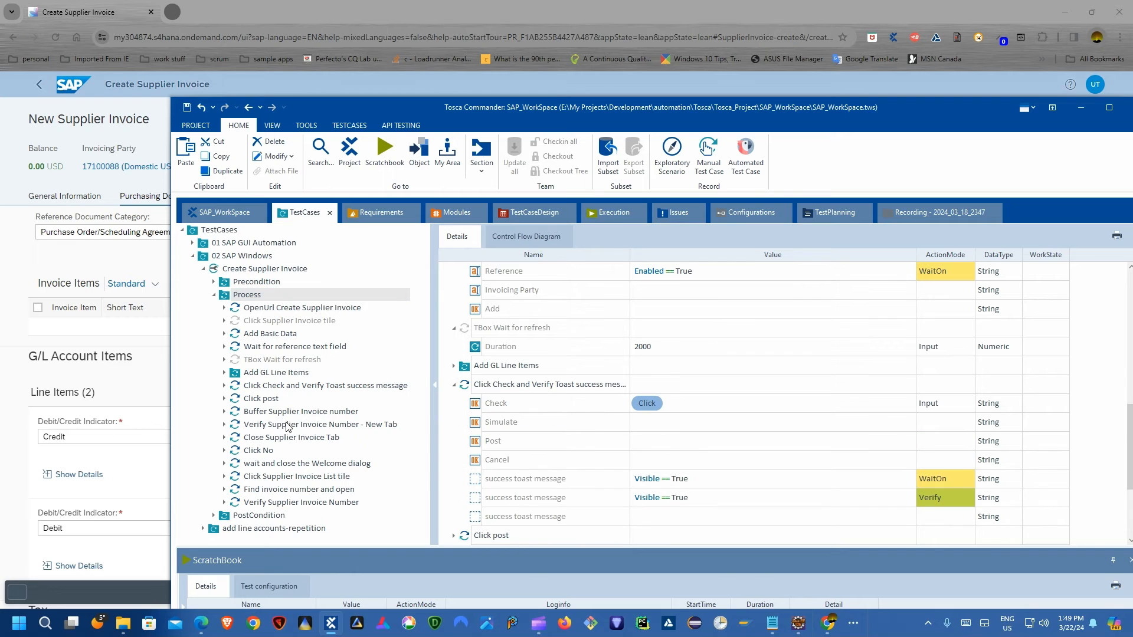
{"action": "left_click", "coordinate": [290, 386]}
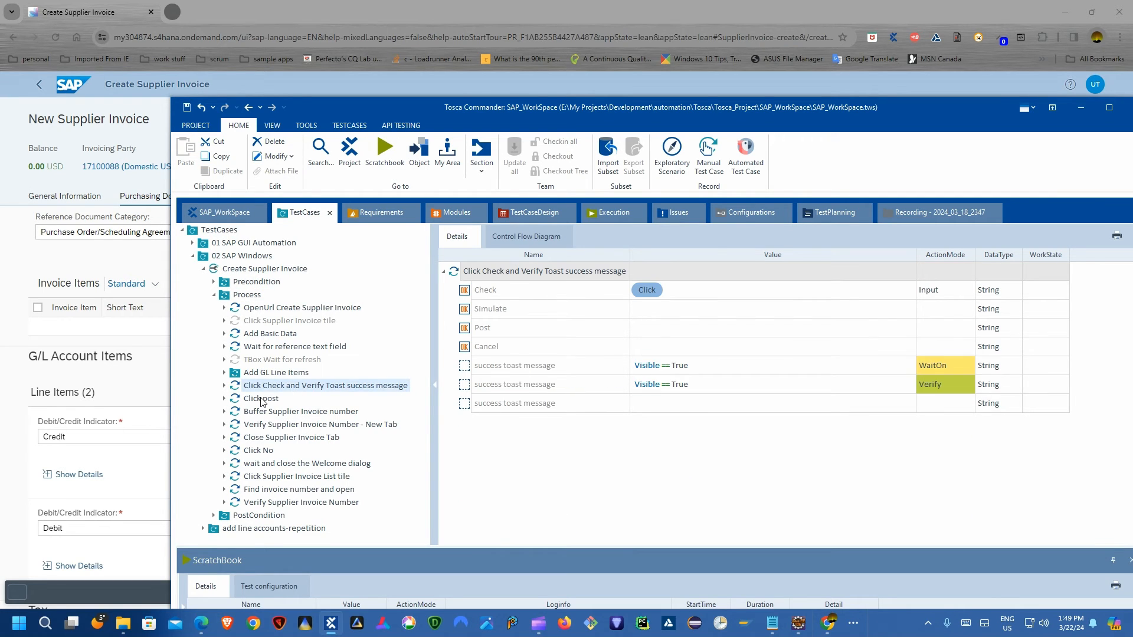
Run the Click post test step in ScratchBook to post the supplier invoice, and return to Tosca Commander.
{"action": "left_click", "coordinate": [263, 400]}
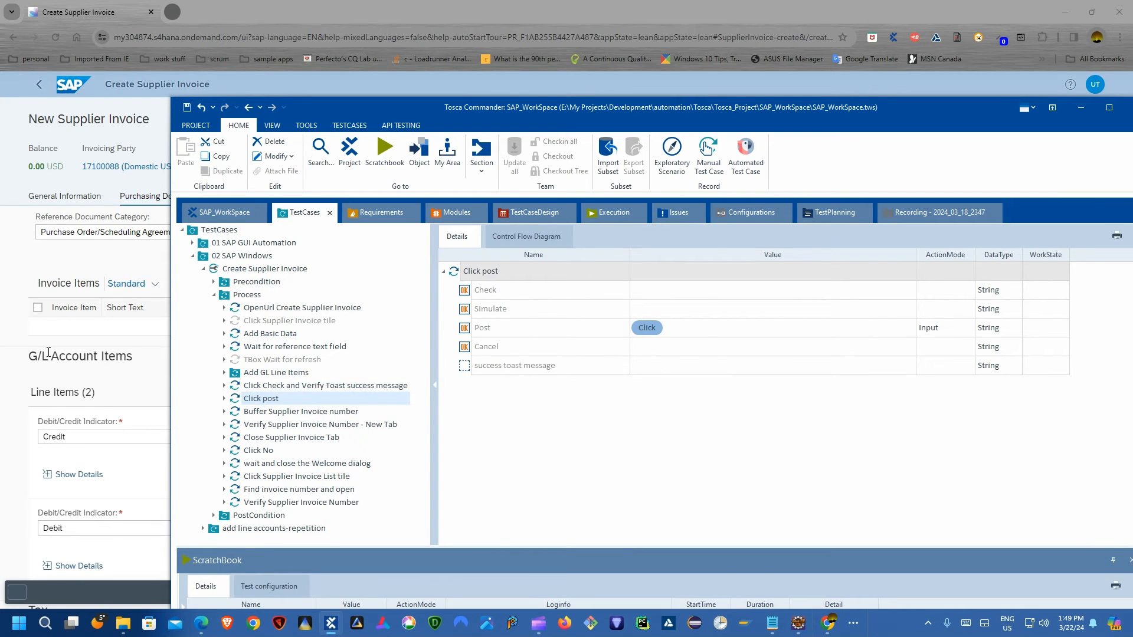
{"action": "right_click", "coordinate": [297, 399]}
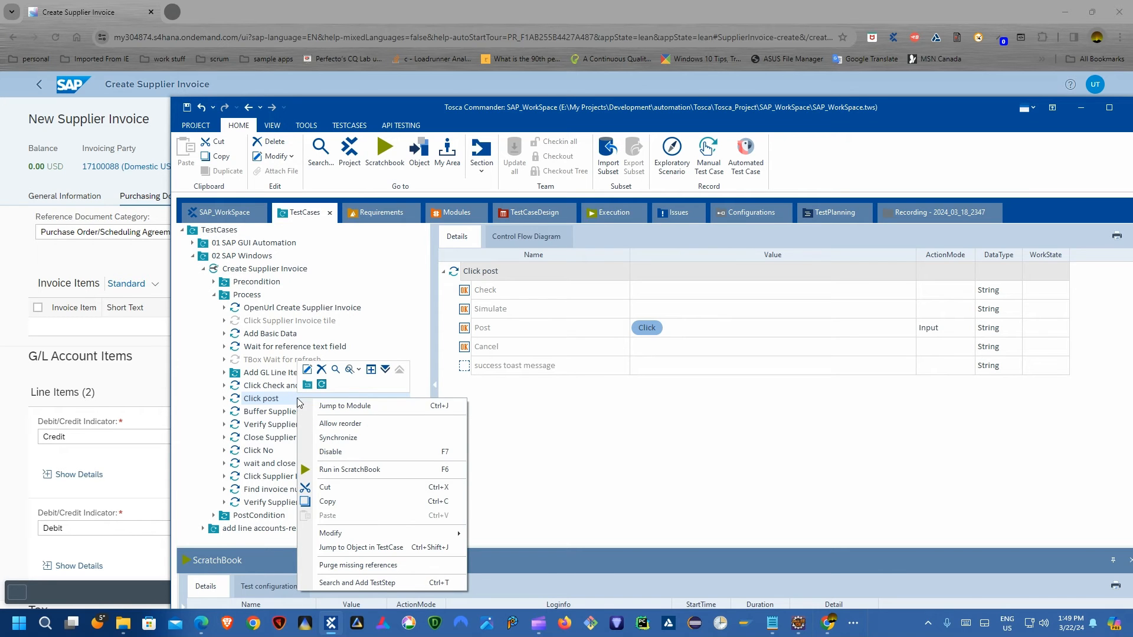
{"action": "left_click", "coordinate": [329, 471]}
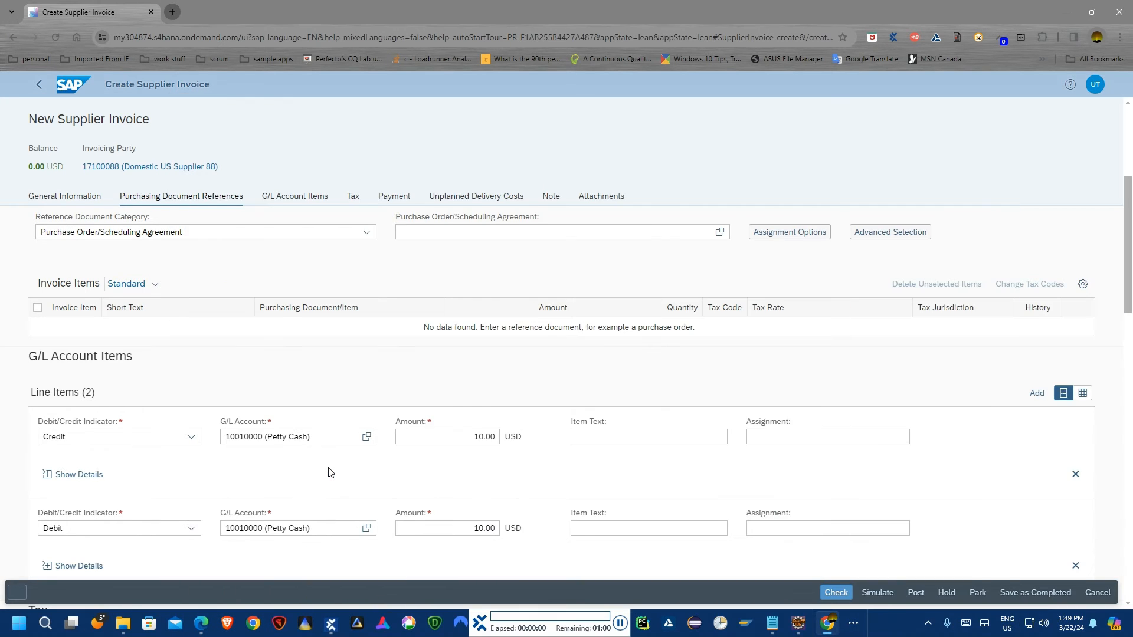
{"action": "left_click", "coordinate": [916, 592]}
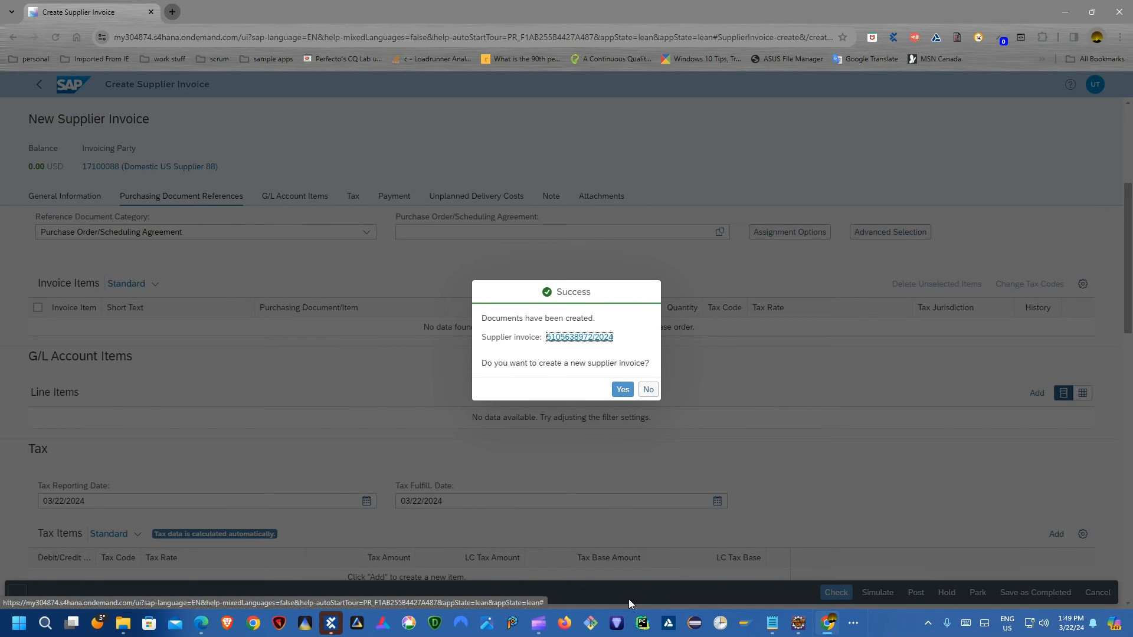
{"action": "left_click", "coordinate": [364, 583]}
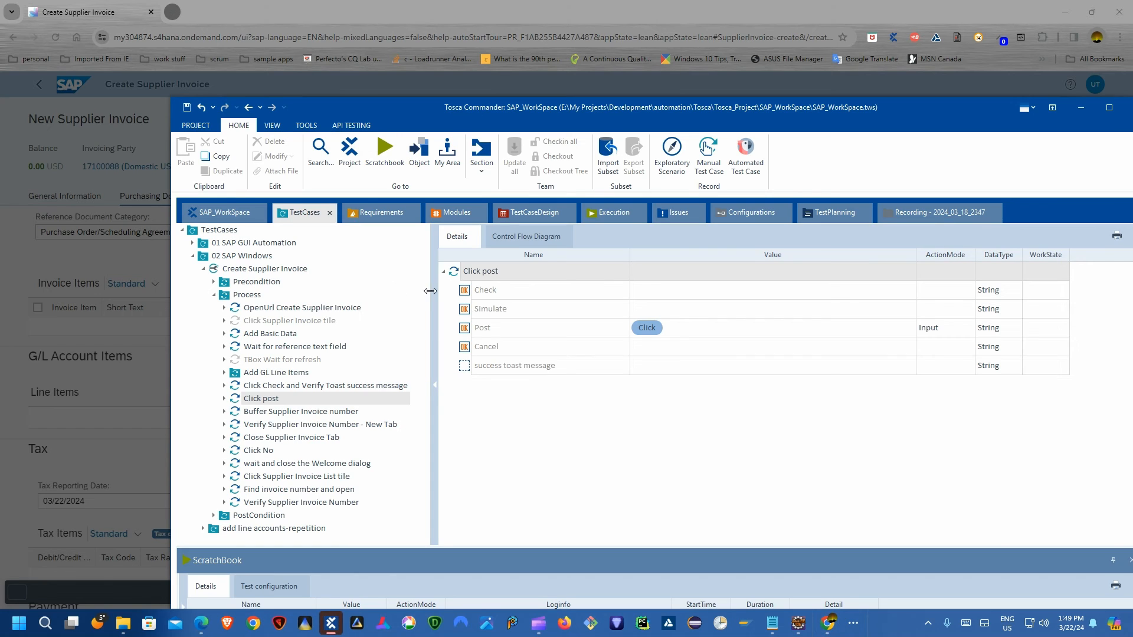
Expand the Supplier invoice number check in the Buffer Supplier Invoice number step and jump to its module attribute.
{"action": "left_click", "coordinate": [267, 412]}
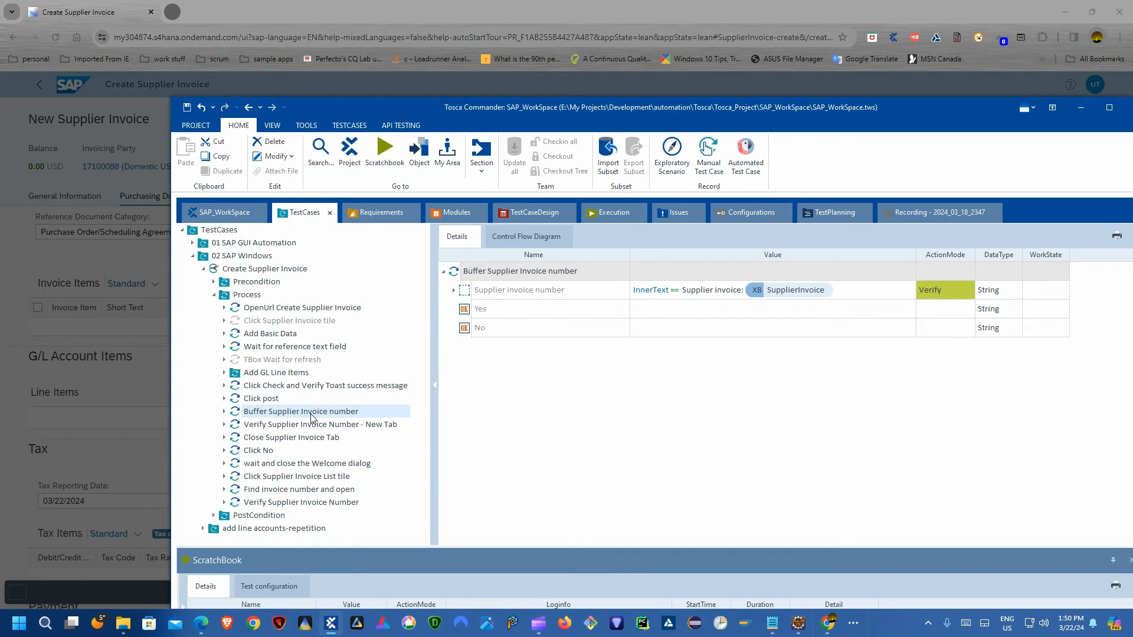
{"action": "left_click", "coordinate": [454, 291]}
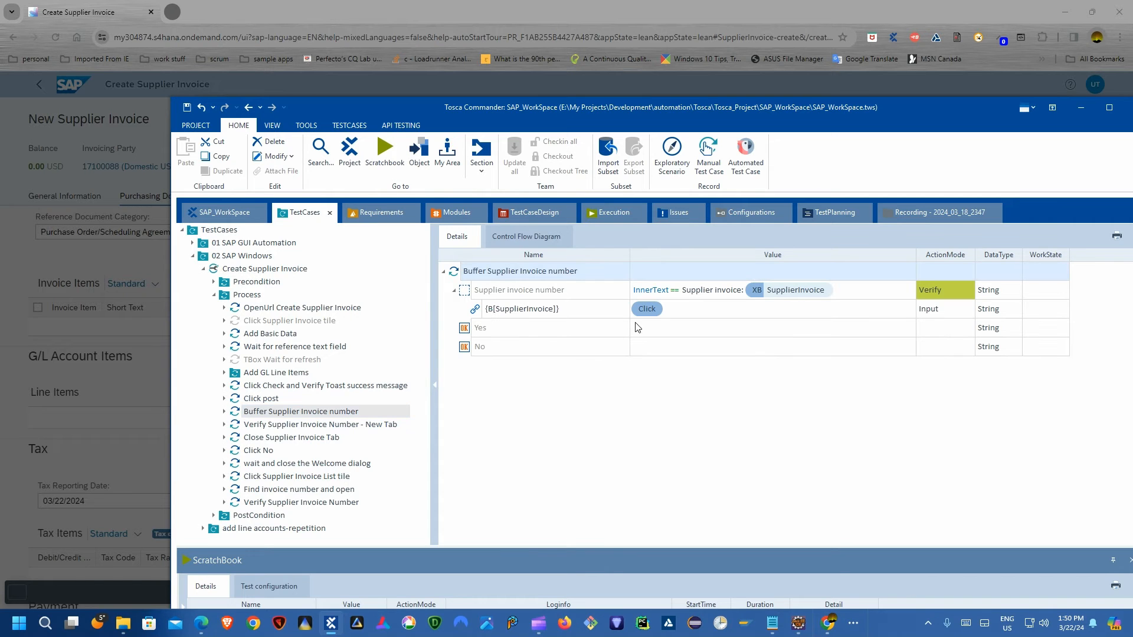
{"action": "left_click_drag", "start_coordinate": [637, 118], "coordinate": [533, 224]}
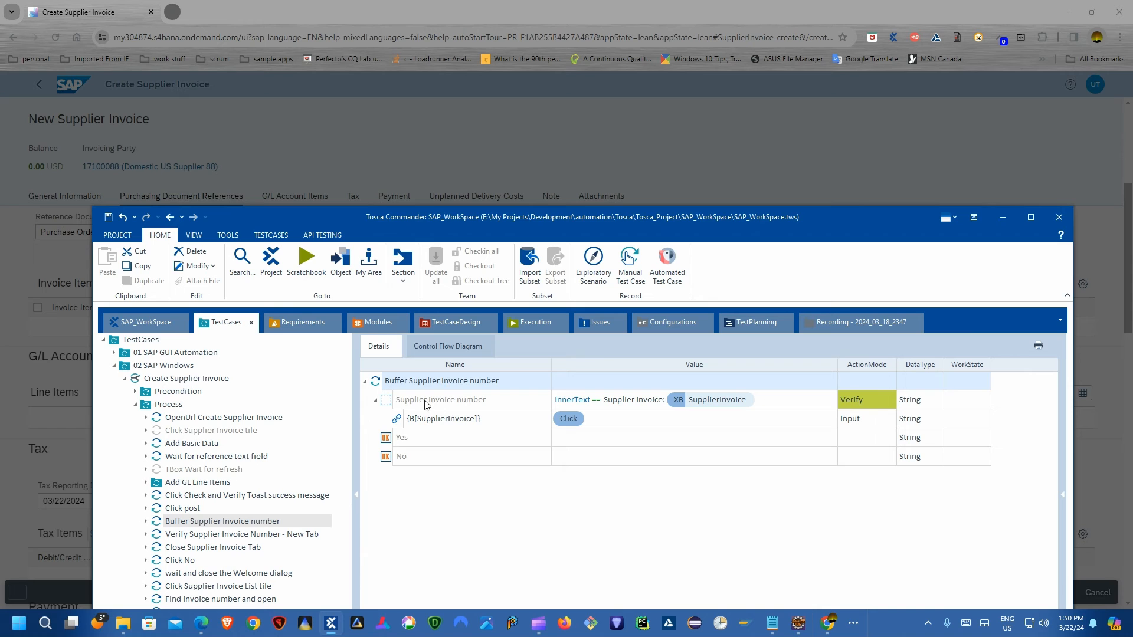
{"action": "right_click", "coordinate": [425, 405]}
{"action": "left_click", "coordinate": [448, 411]}
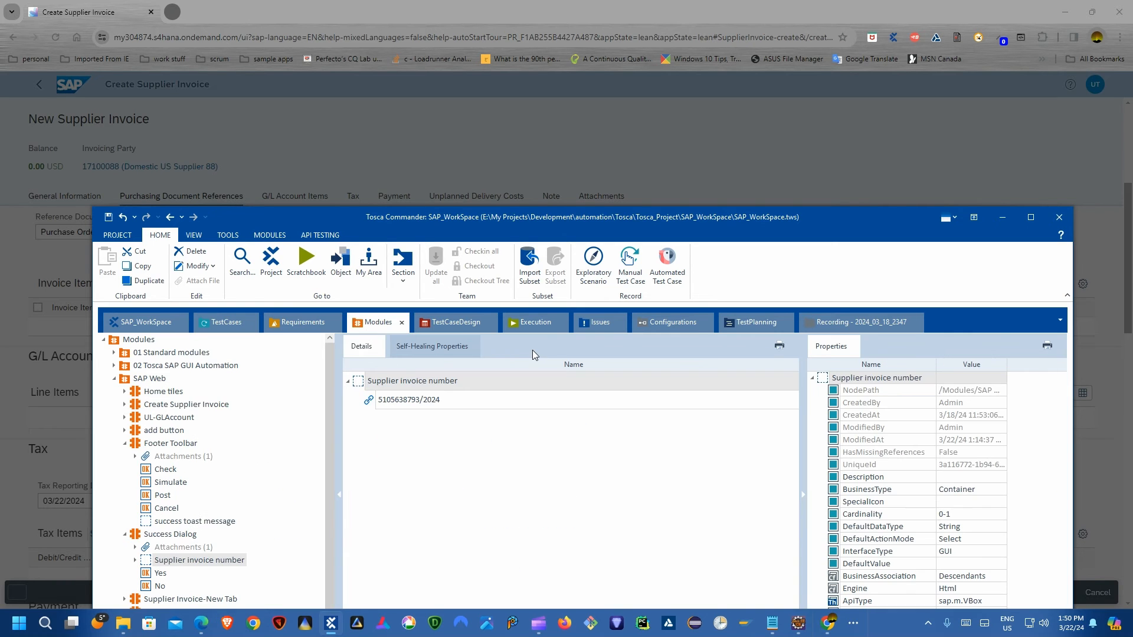
View the full Id value of the Supplier invoice number container, and show the properties of its nested invoice link.
{"action": "left_click_drag", "start_coordinate": [552, 223], "coordinate": [493, 40]}
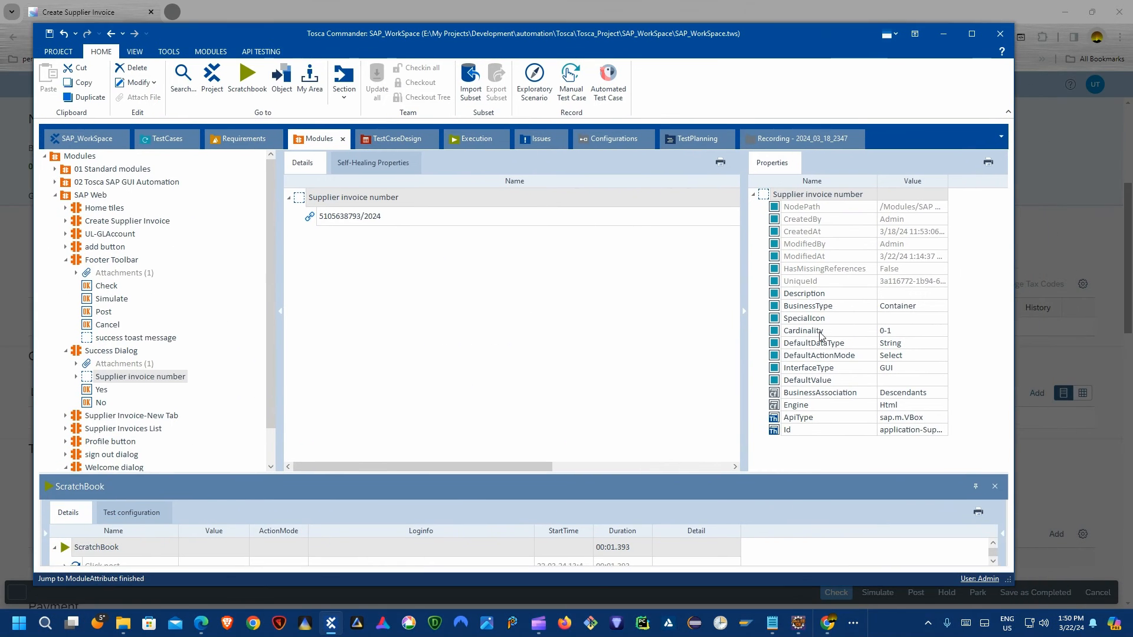
{"action": "left_click", "coordinate": [909, 430]}
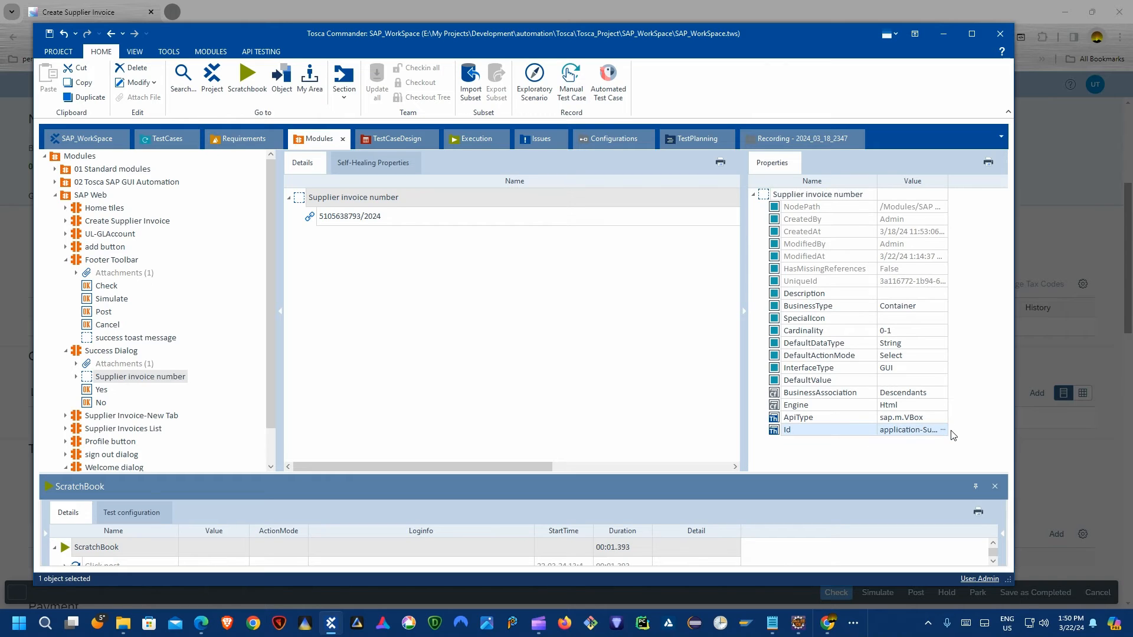
{"action": "left_click", "coordinate": [943, 430]}
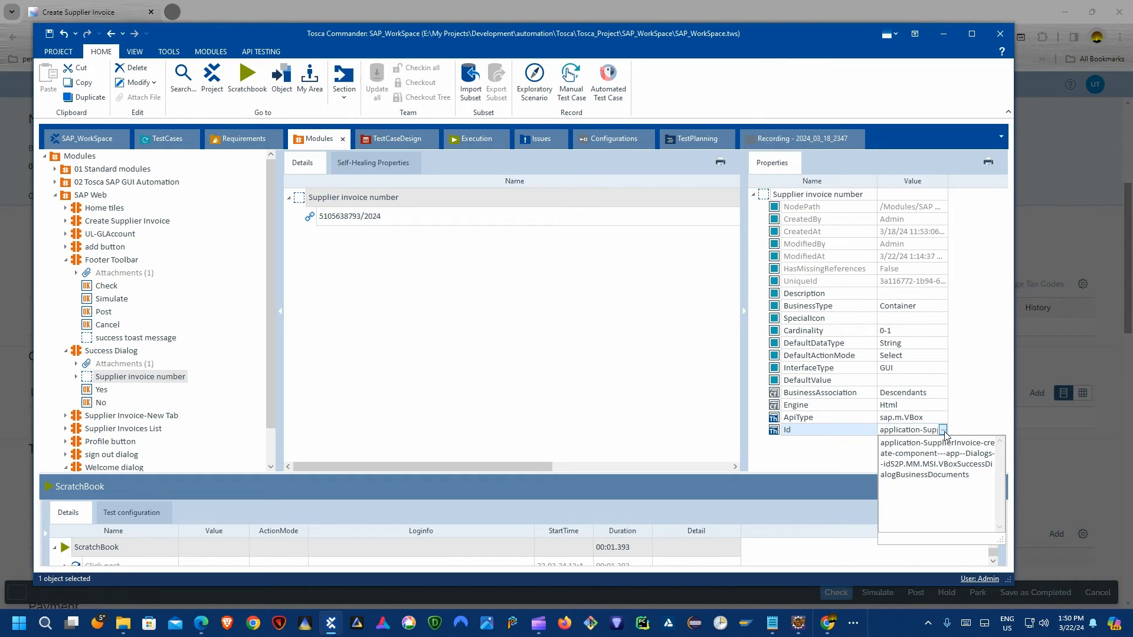
{"action": "left_click", "coordinate": [775, 434]}
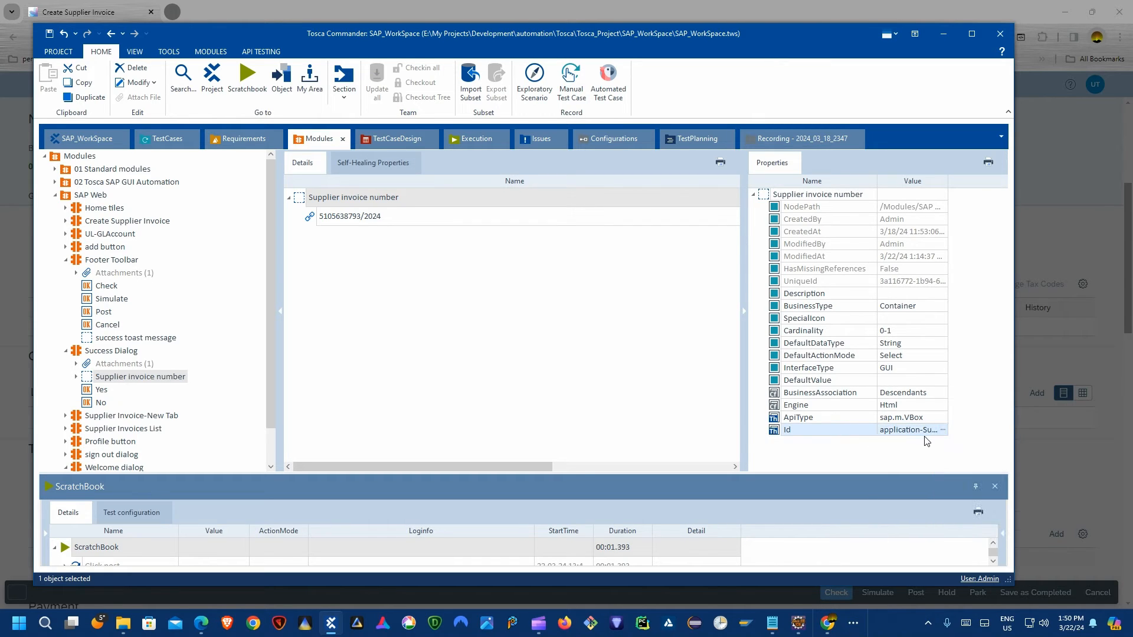
{"action": "left_click", "coordinate": [942, 430]}
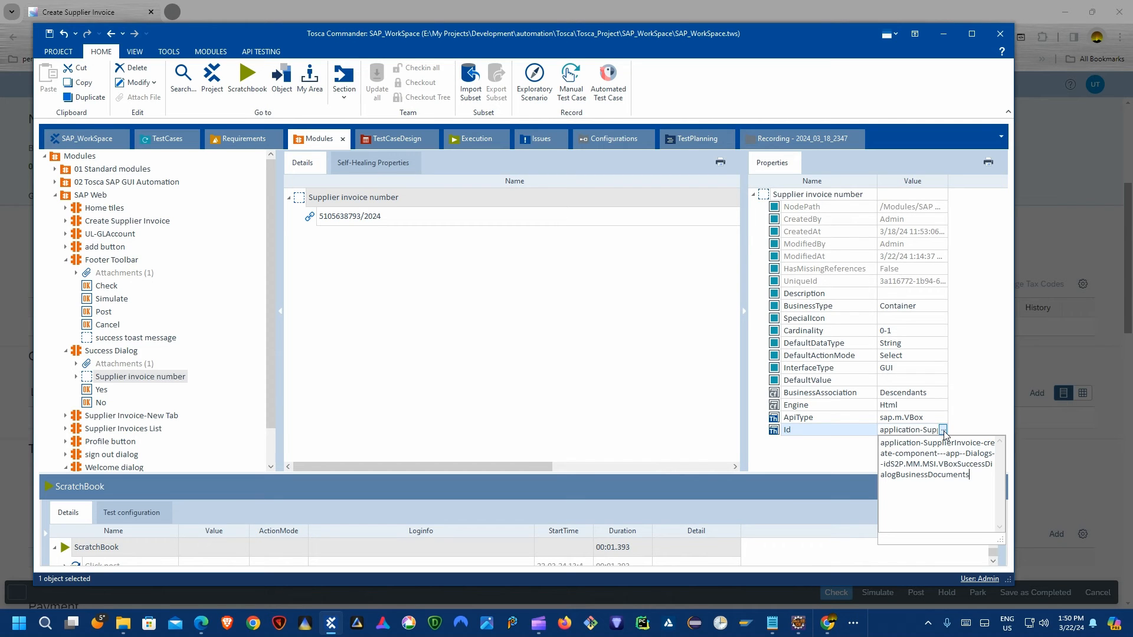
{"action": "left_click", "coordinate": [943, 431]}
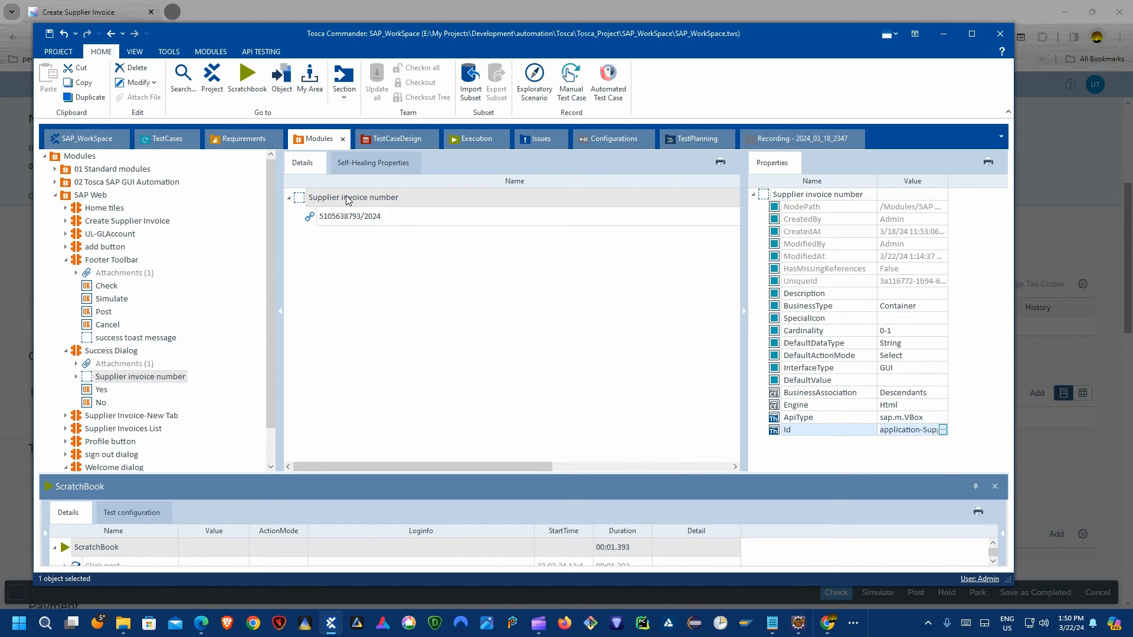
{"action": "left_click", "coordinate": [324, 219]}
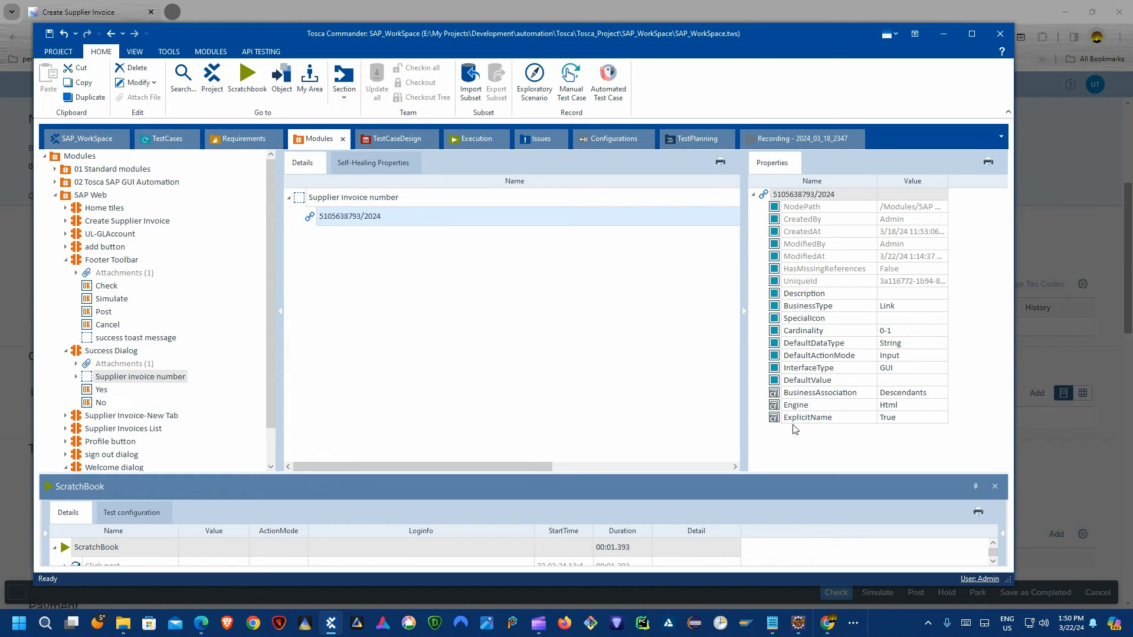
Return to the test cases and view the available action modes for the Supplier invoice number check beside the SAP success dialog.
{"action": "left_click", "coordinate": [171, 142]}
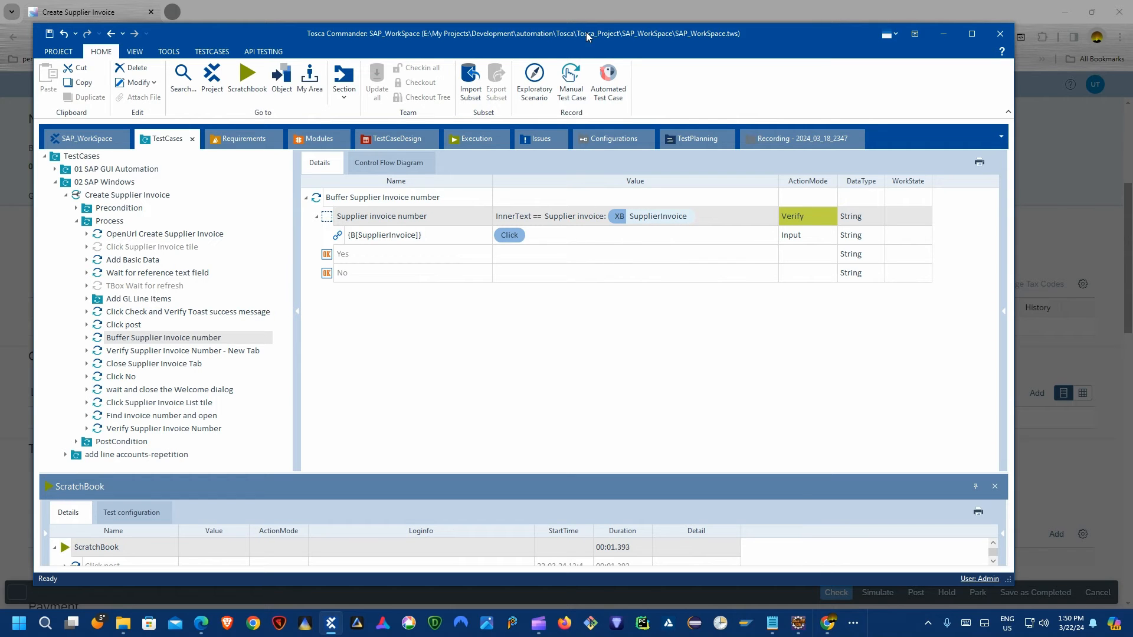
{"action": "left_click_drag", "start_coordinate": [590, 39], "coordinate": [600, 361]}
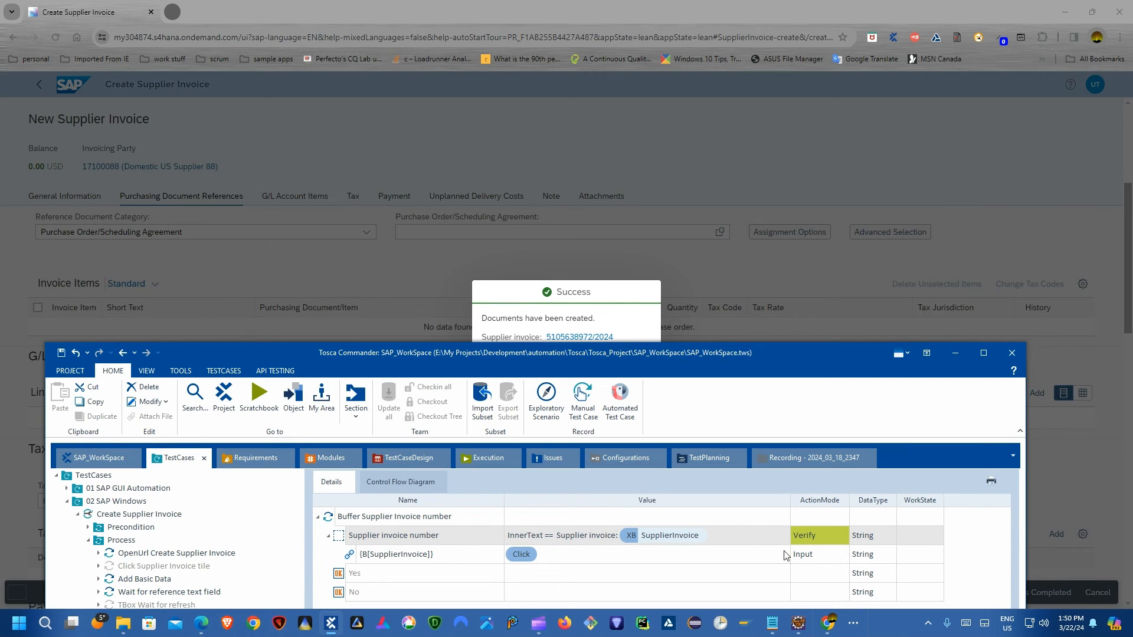
{"action": "left_click", "coordinate": [843, 540]}
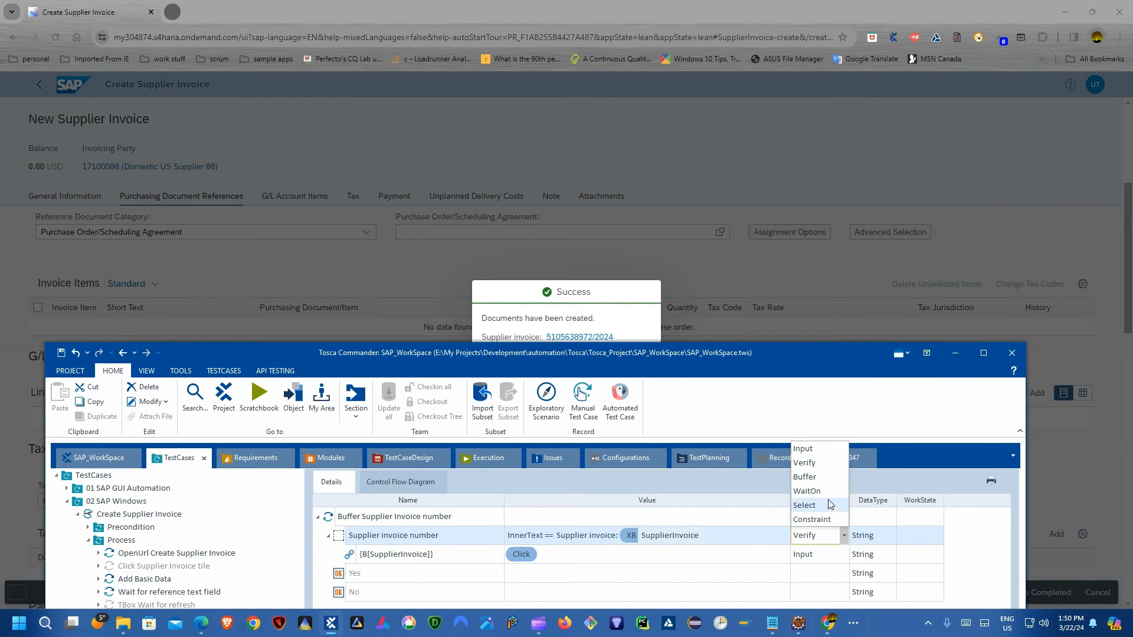
{"action": "left_click", "coordinate": [709, 552]}
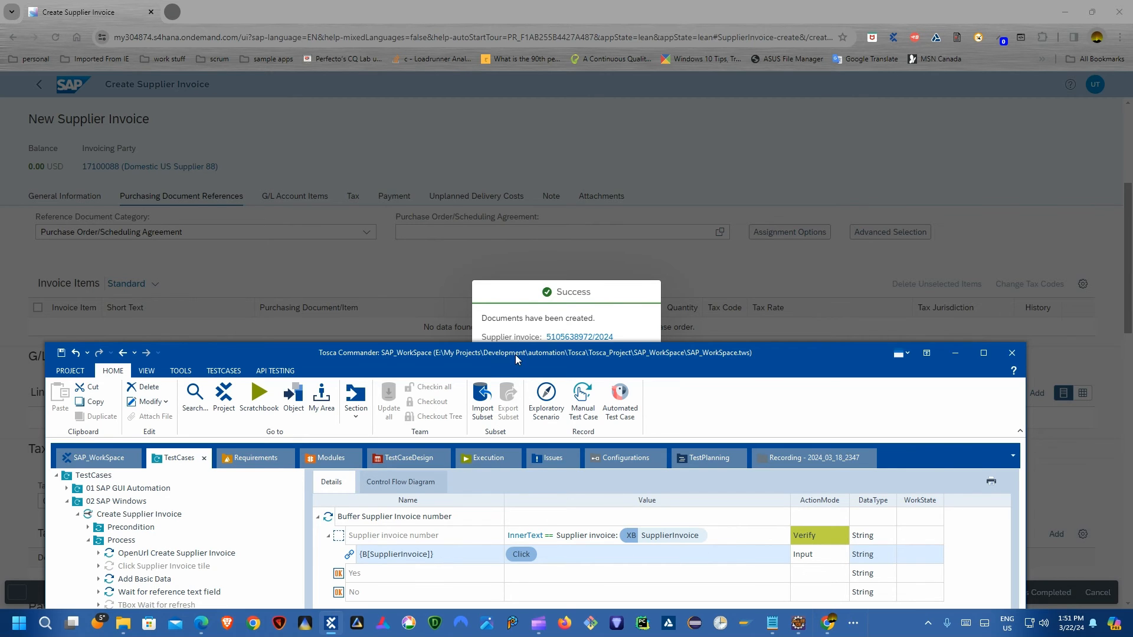
Jump to the Success Dialog module and compare the Supplier invoice number container with its nested link, including the link's ExplicitName property.
{"action": "left_click_drag", "start_coordinate": [515, 355], "coordinate": [568, 171]}
{"action": "right_click", "coordinate": [461, 329]}
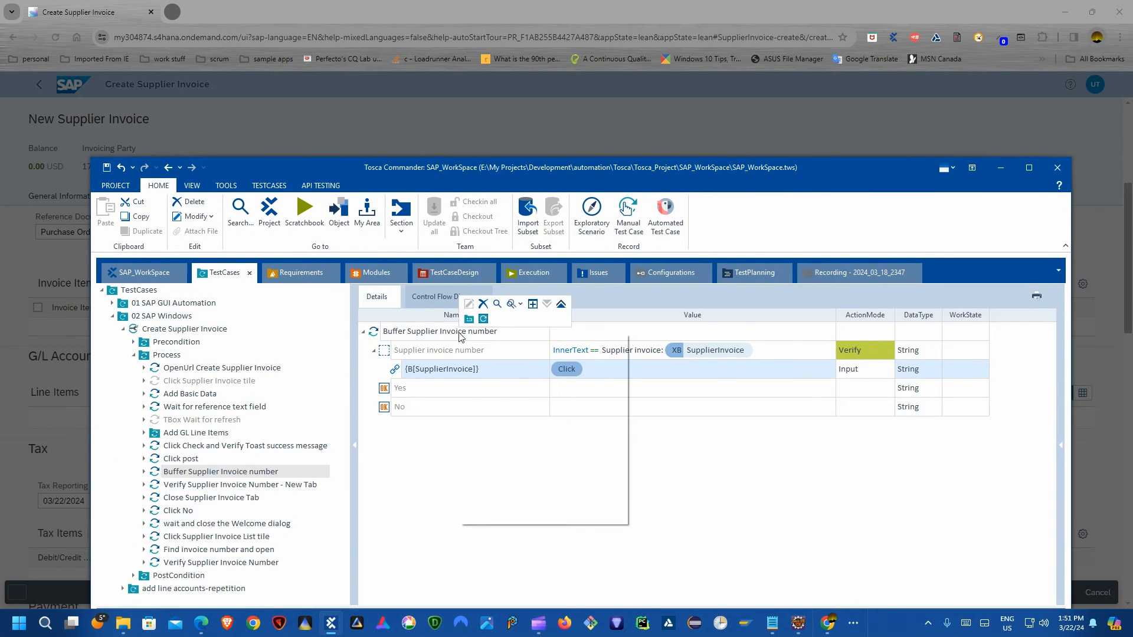
{"action": "left_click", "coordinate": [494, 338]}
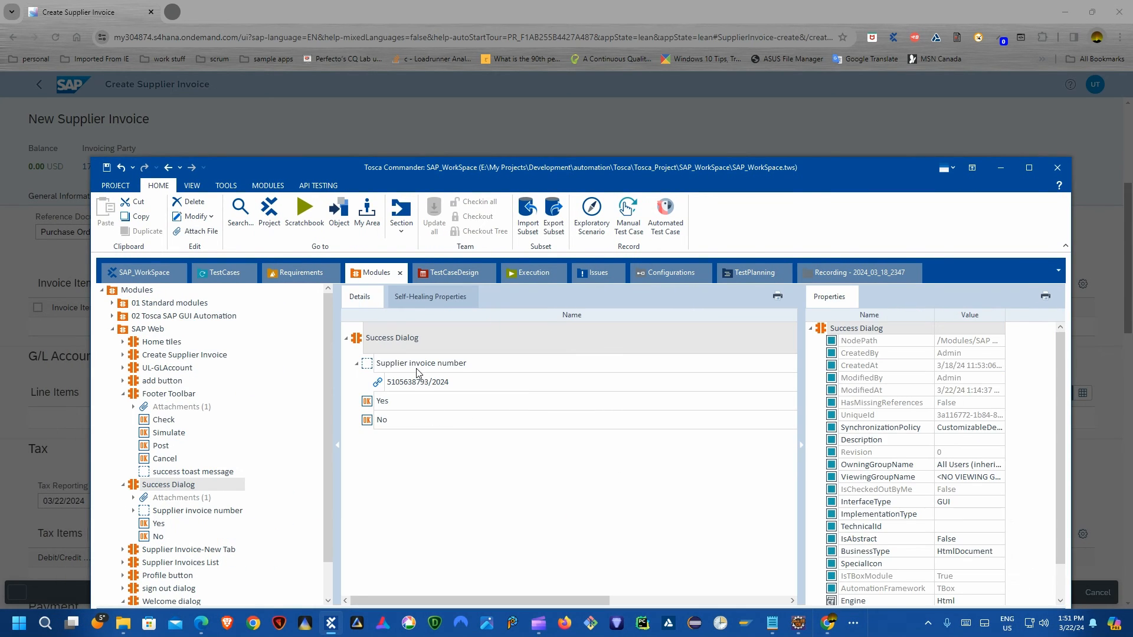
{"action": "left_click", "coordinate": [448, 363]}
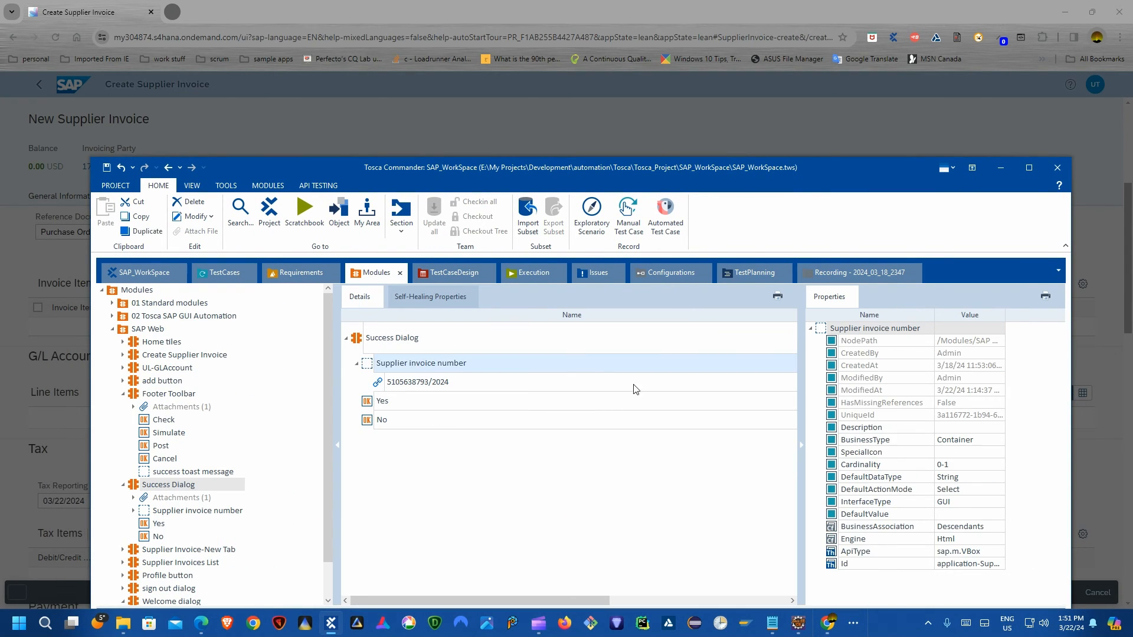
{"action": "left_click", "coordinate": [423, 382]}
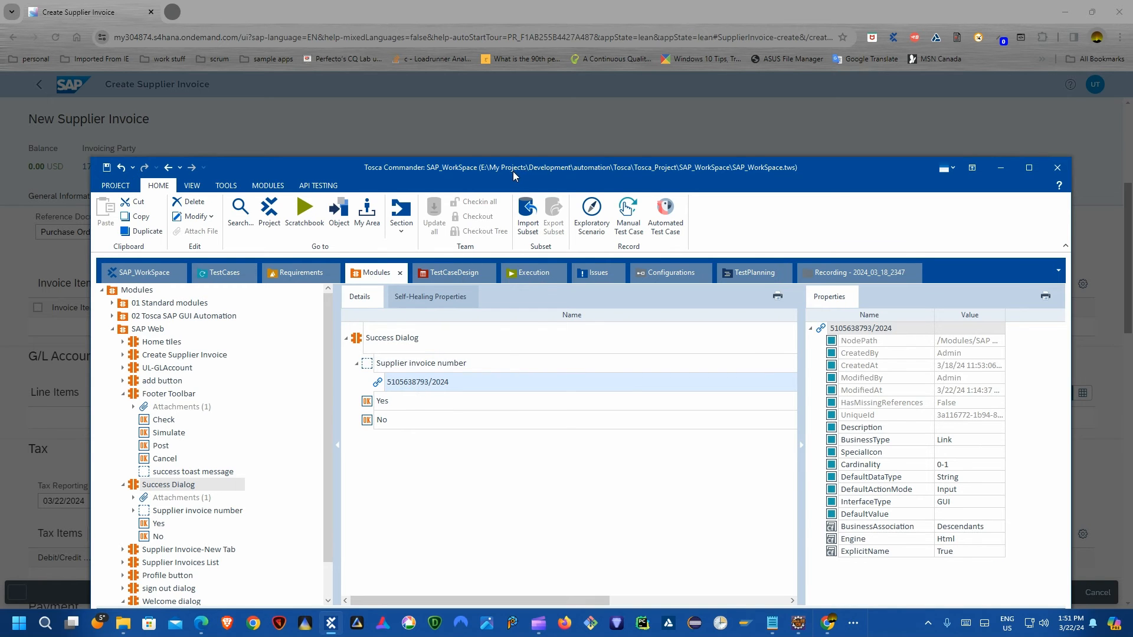
{"action": "left_click_drag", "start_coordinate": [513, 175], "coordinate": [544, 420]}
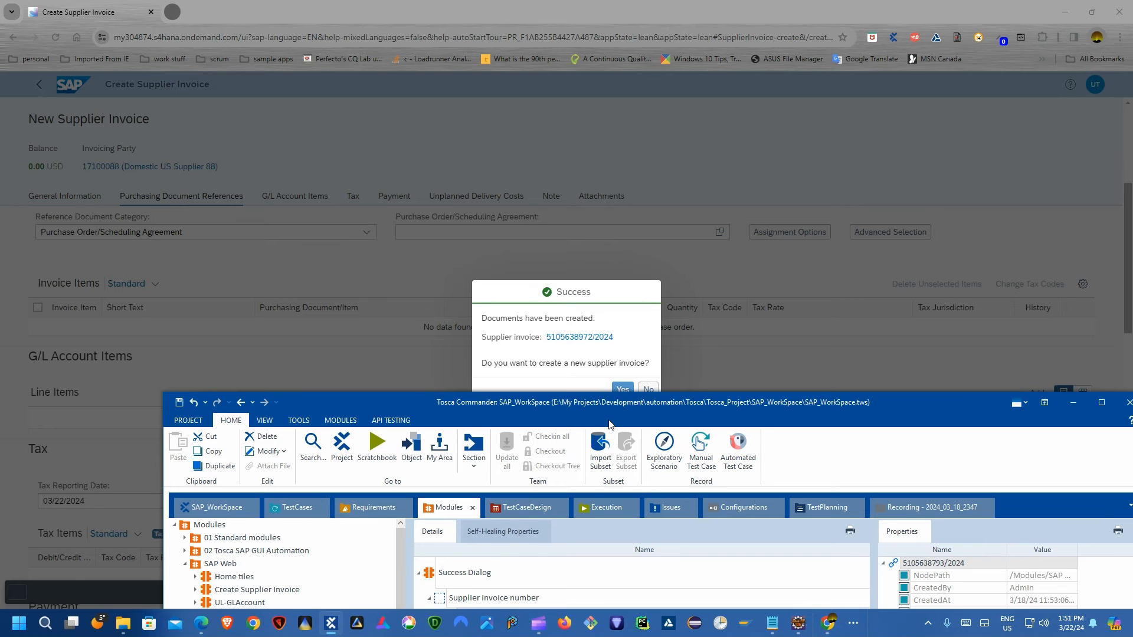
{"action": "left_click_drag", "start_coordinate": [612, 406], "coordinate": [513, 133]}
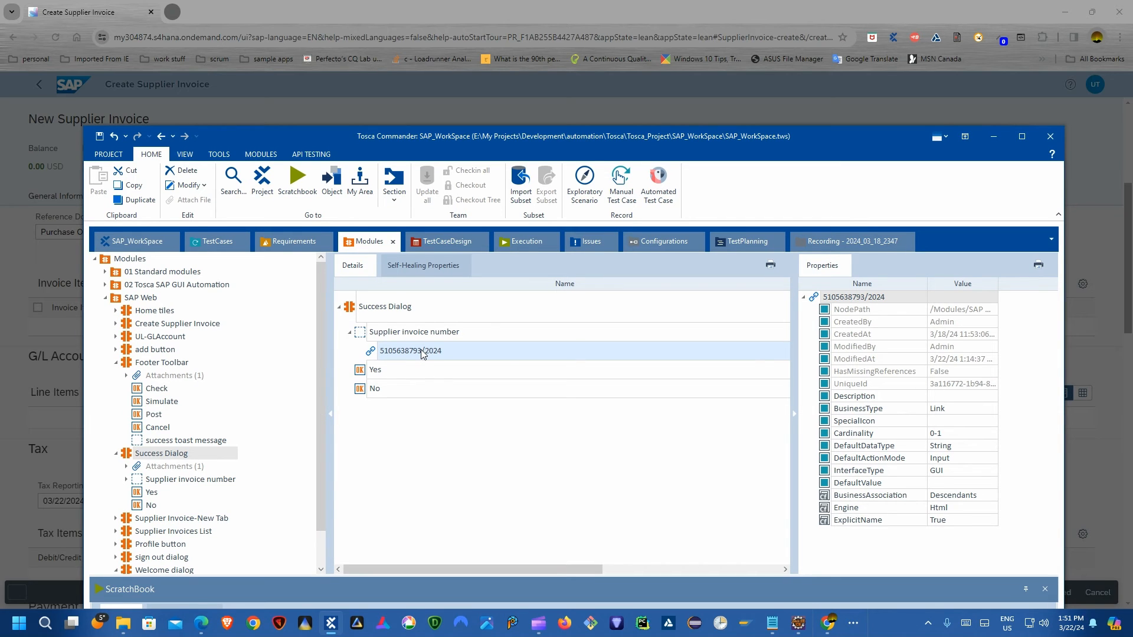
{"action": "left_click", "coordinate": [845, 520]}
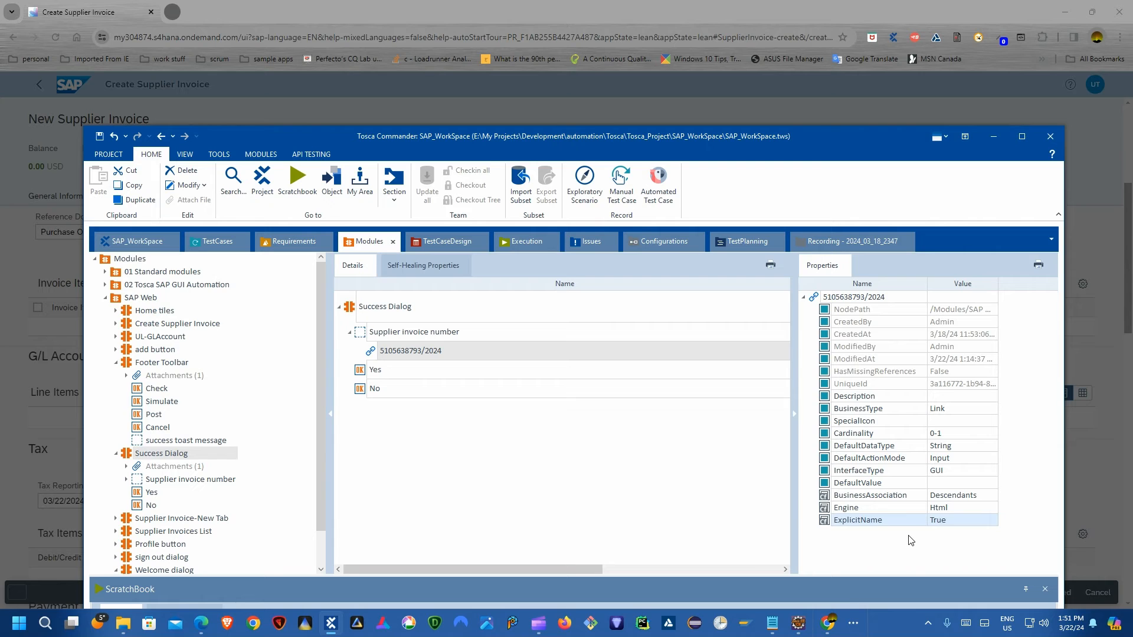
Return to the test cases and examine the {B[SupplierInvoice]} link name in the Buffer Supplier Invoice number step.
{"action": "left_click", "coordinate": [213, 242]}
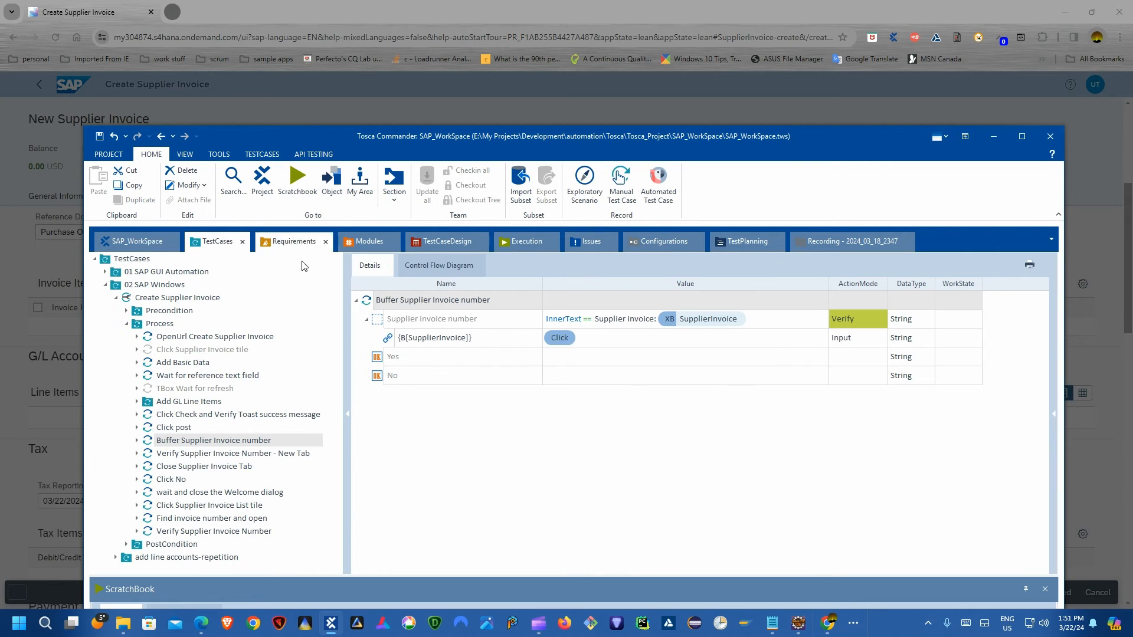
{"action": "left_click", "coordinate": [421, 341]}
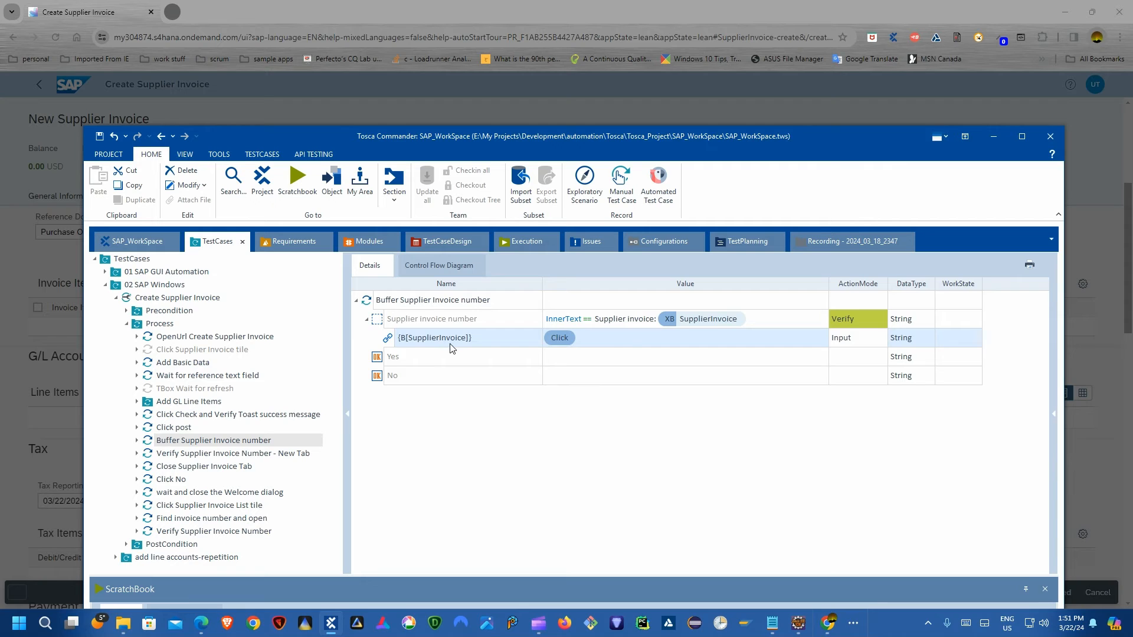
{"action": "left_click", "coordinate": [401, 339]}
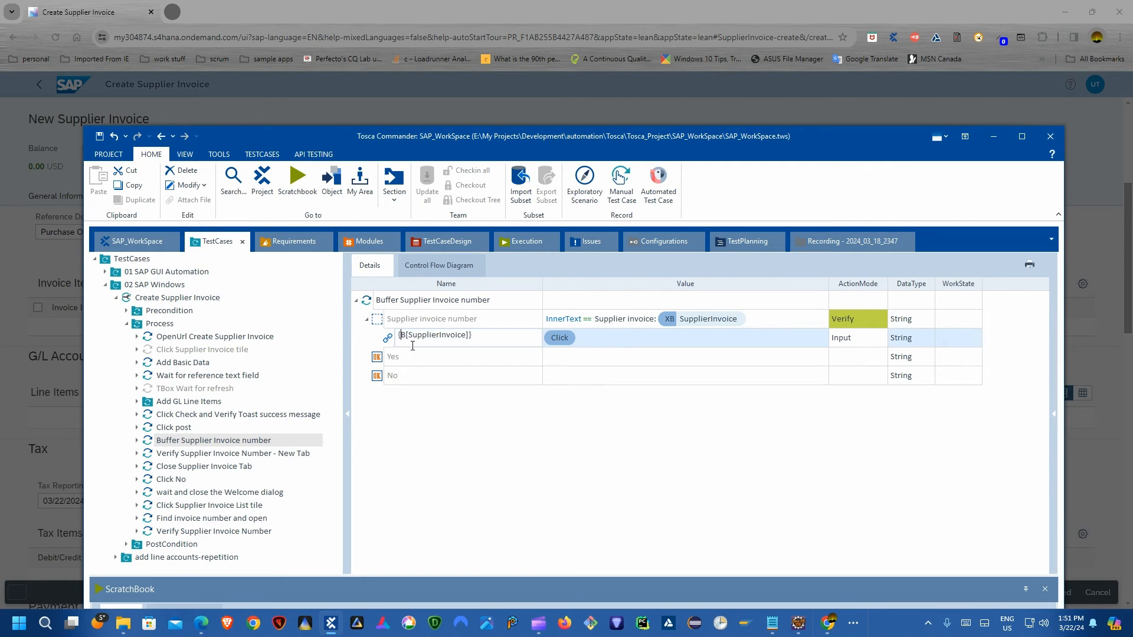
{"action": "left_click", "coordinate": [417, 387]}
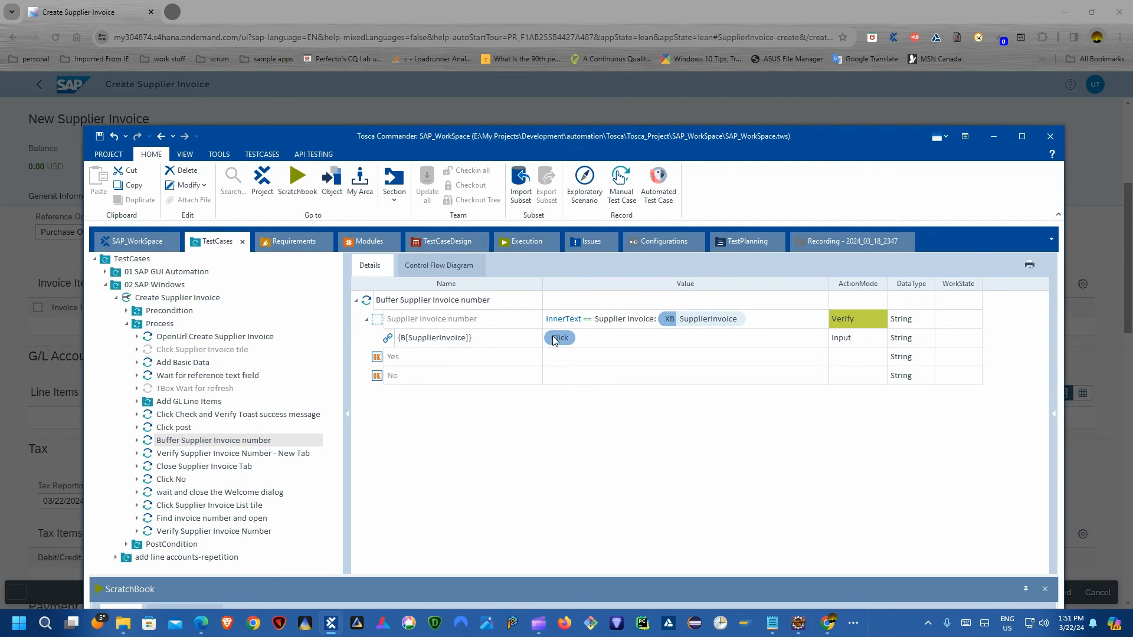
Run the Buffer Supplier Invoice number test step in ScratchBook to open the supplier invoice link, and return to Tosca Commander.
{"action": "left_click_drag", "start_coordinate": [564, 144], "coordinate": [585, 65]}
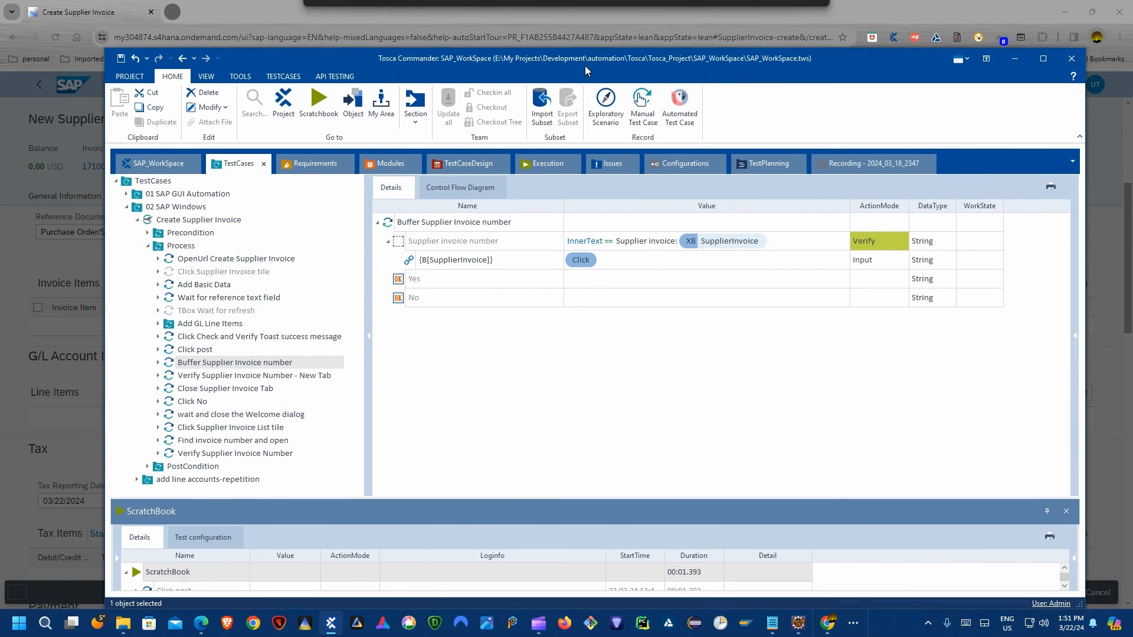
{"action": "right_click", "coordinate": [243, 358]}
{"action": "left_click", "coordinate": [284, 428]}
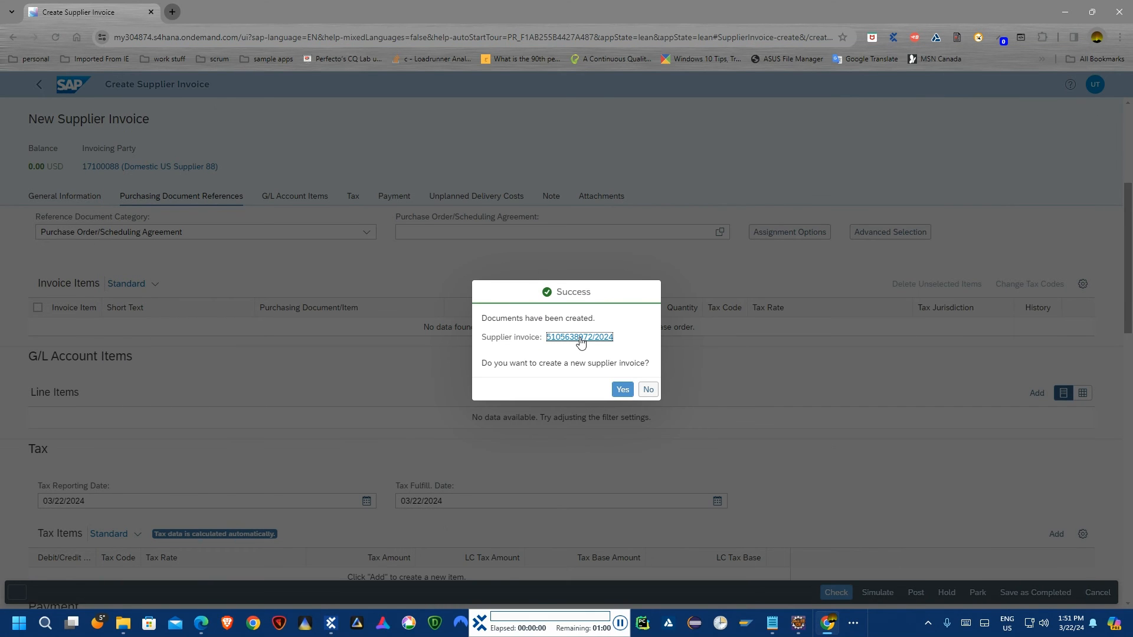
{"action": "left_click", "coordinate": [580, 337]}
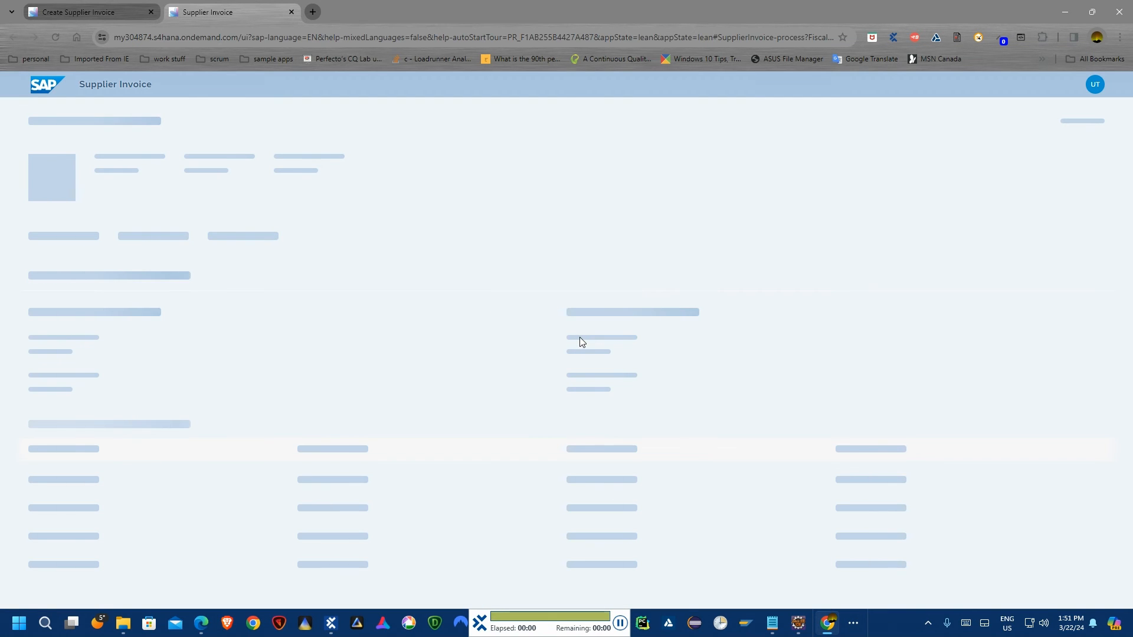
{"action": "left_click", "coordinate": [330, 624]}
Enlarge ScratchBook, expand the Buffer Supplier Invoice number results, and read the verification log's expression, actual value and link entry.
{"action": "left_click_drag", "start_coordinate": [292, 500], "coordinate": [294, 260]}
{"action": "left_click", "coordinate": [136, 353]}
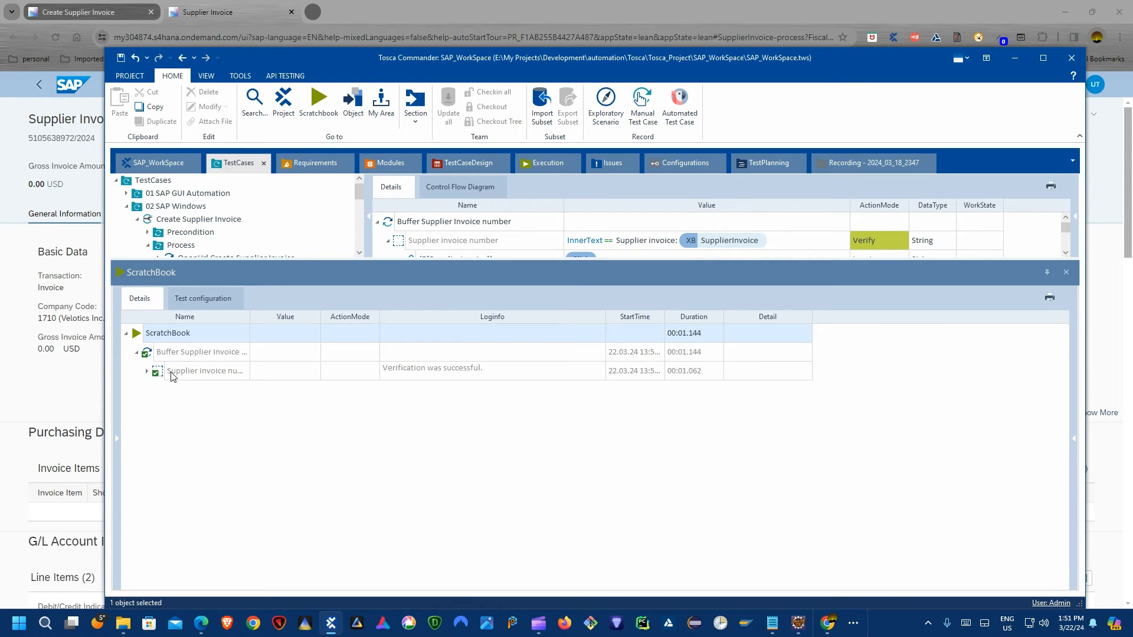
{"action": "left_click", "coordinate": [146, 371]}
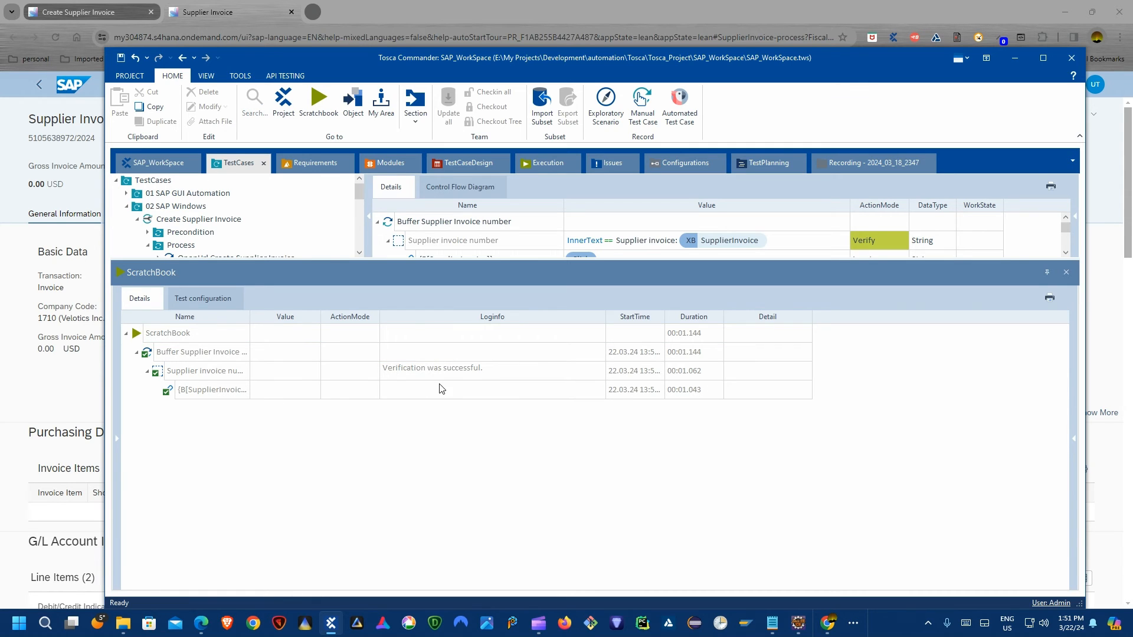
{"action": "left_click", "coordinate": [476, 376]}
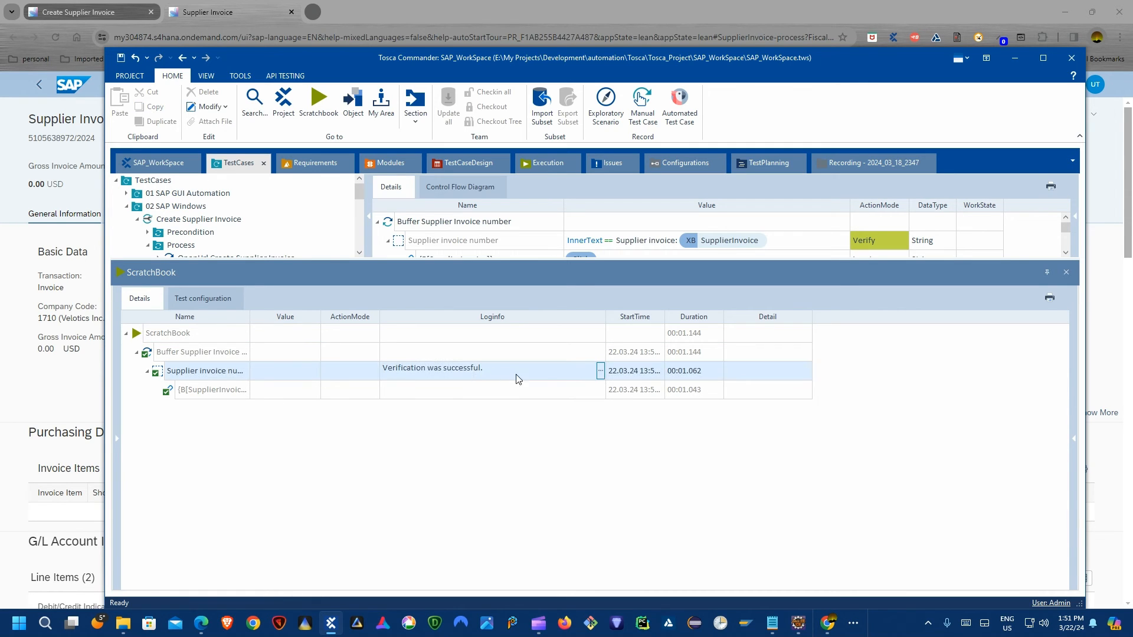
{"action": "left_click", "coordinate": [600, 370]}
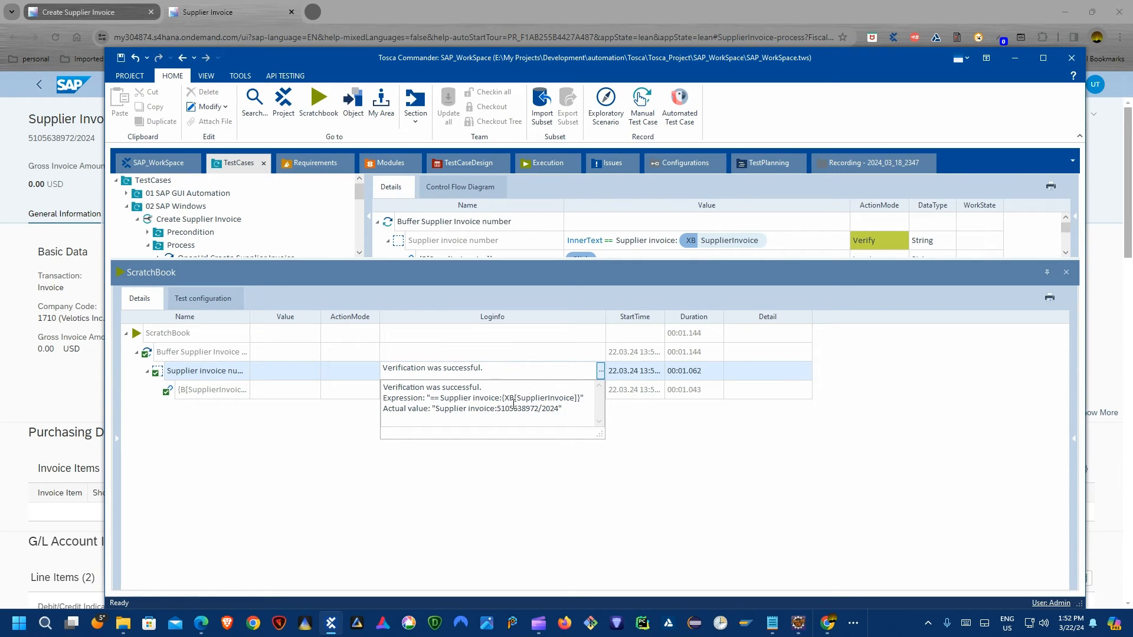
{"action": "left_click_drag", "start_coordinate": [499, 409], "coordinate": [556, 411]}
{"action": "left_click", "coordinate": [211, 393]}
{"action": "left_click", "coordinate": [202, 392]}
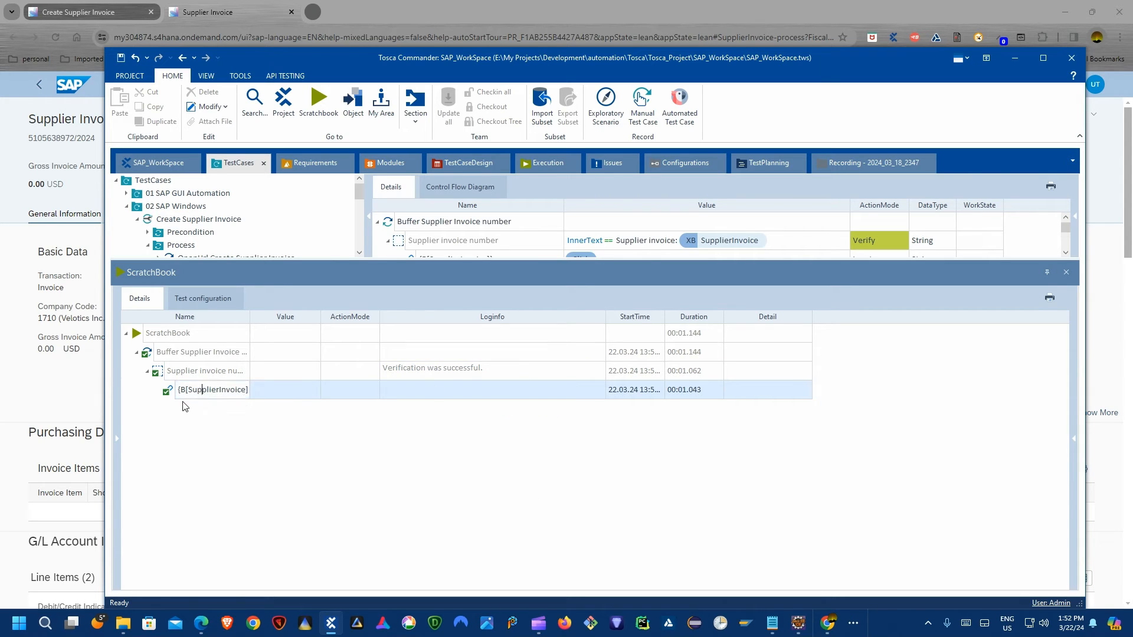
{"action": "left_click", "coordinate": [170, 389]}
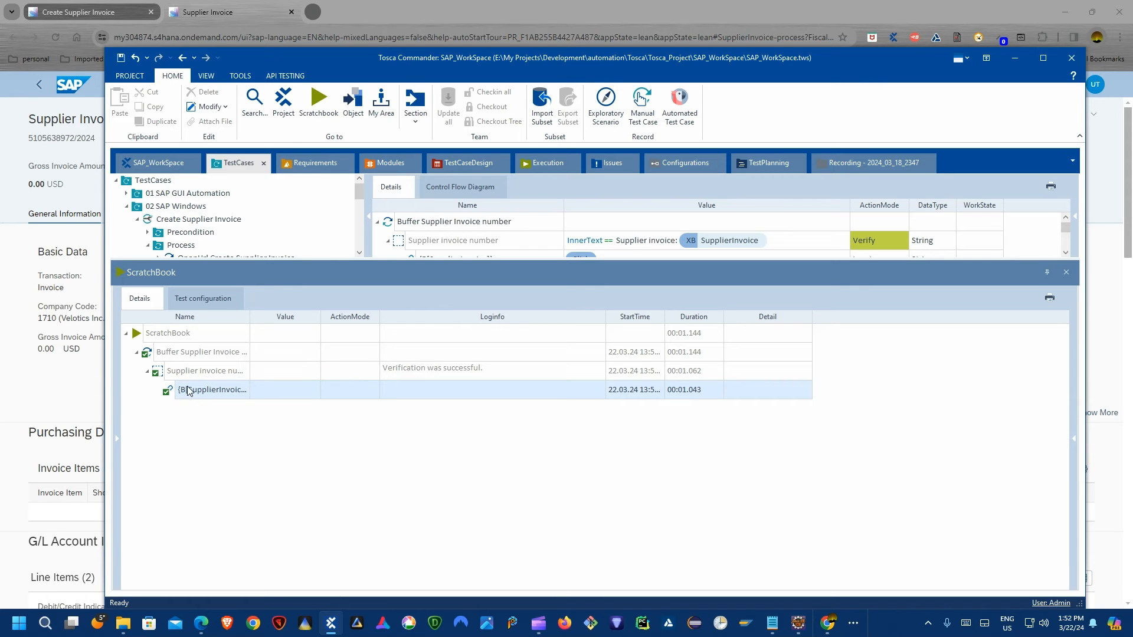
Shrink ScratchBook, check the SpplierInvoice entry in the Buffer Viewer, and close the viewer.
{"action": "left_click_drag", "start_coordinate": [417, 260], "coordinate": [418, 446]}
{"action": "left_click", "coordinate": [240, 76]}
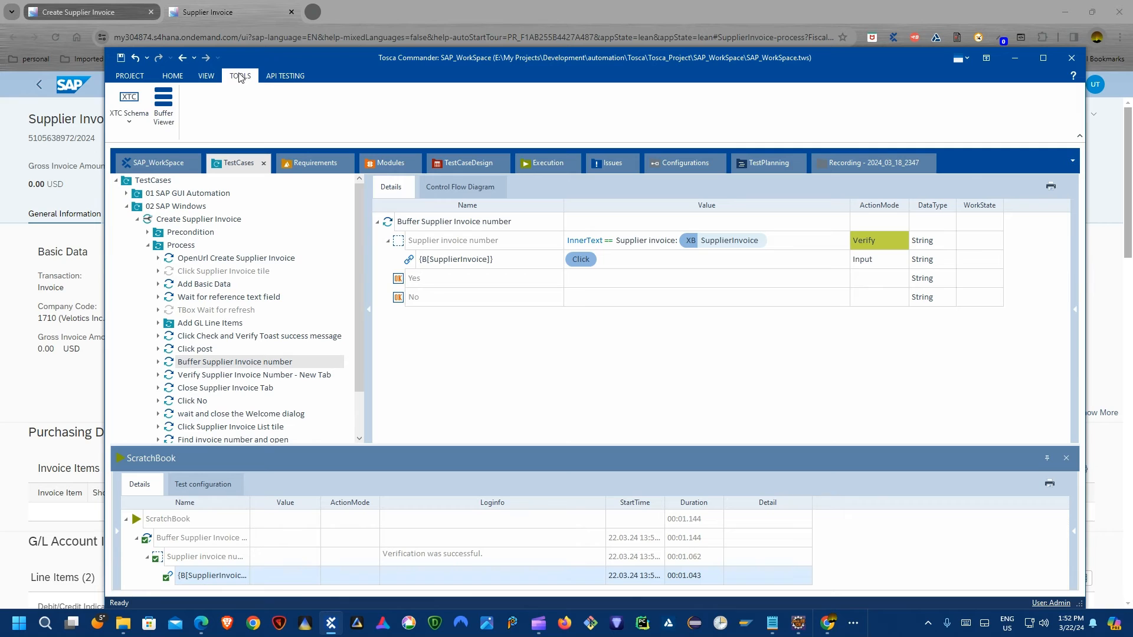
{"action": "left_click", "coordinate": [163, 105]}
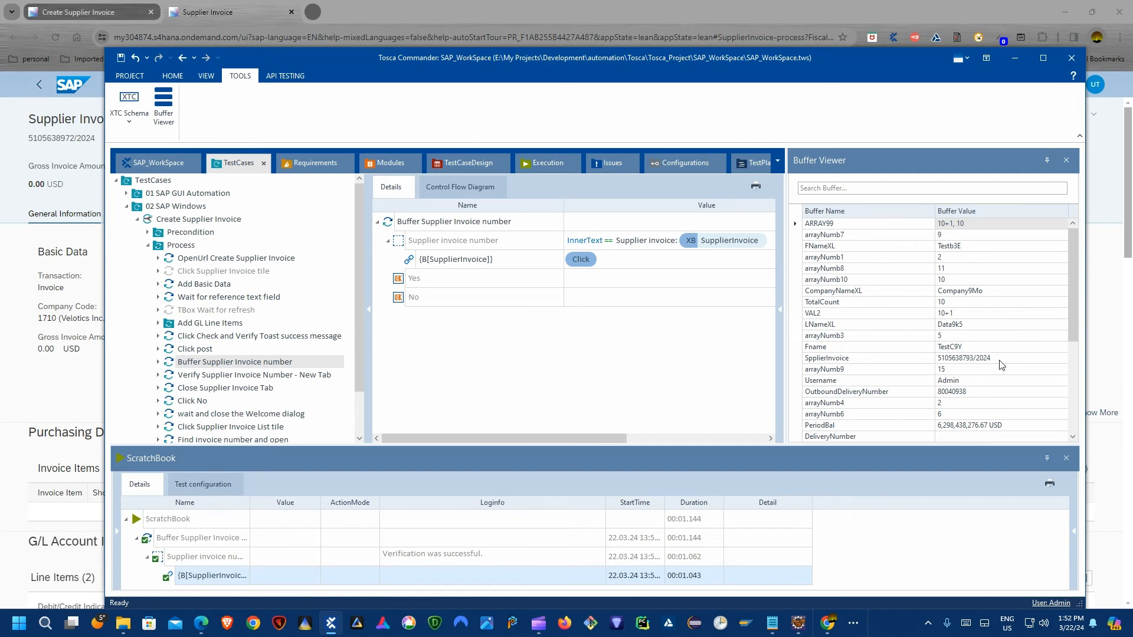
{"action": "left_click", "coordinate": [868, 356]}
{"action": "left_click", "coordinate": [976, 357]}
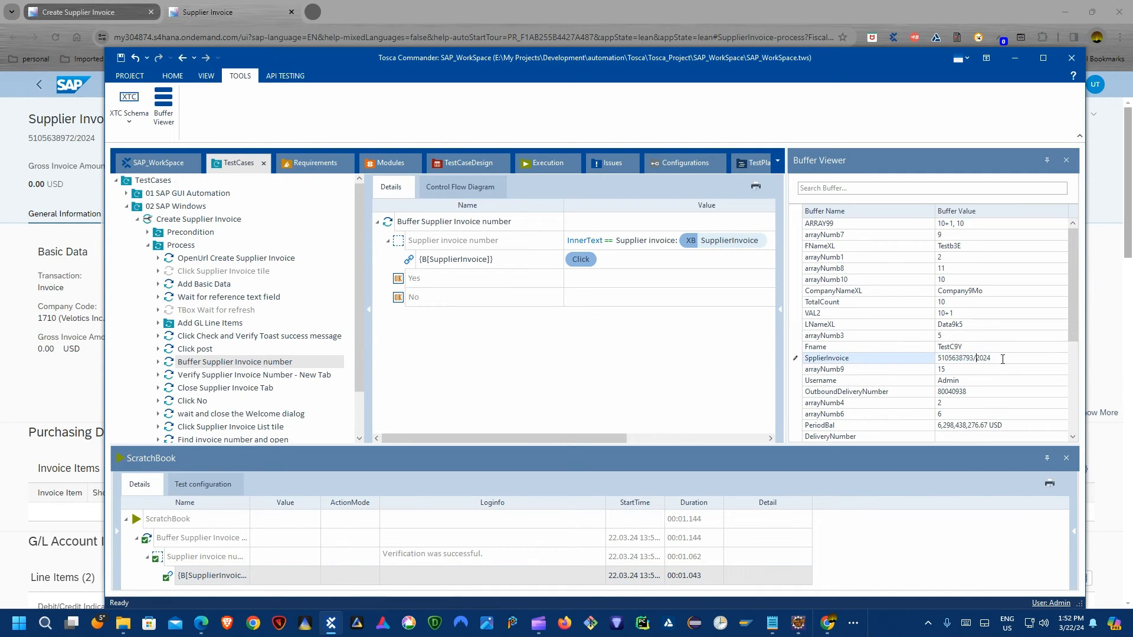
{"action": "left_click", "coordinate": [1066, 160]}
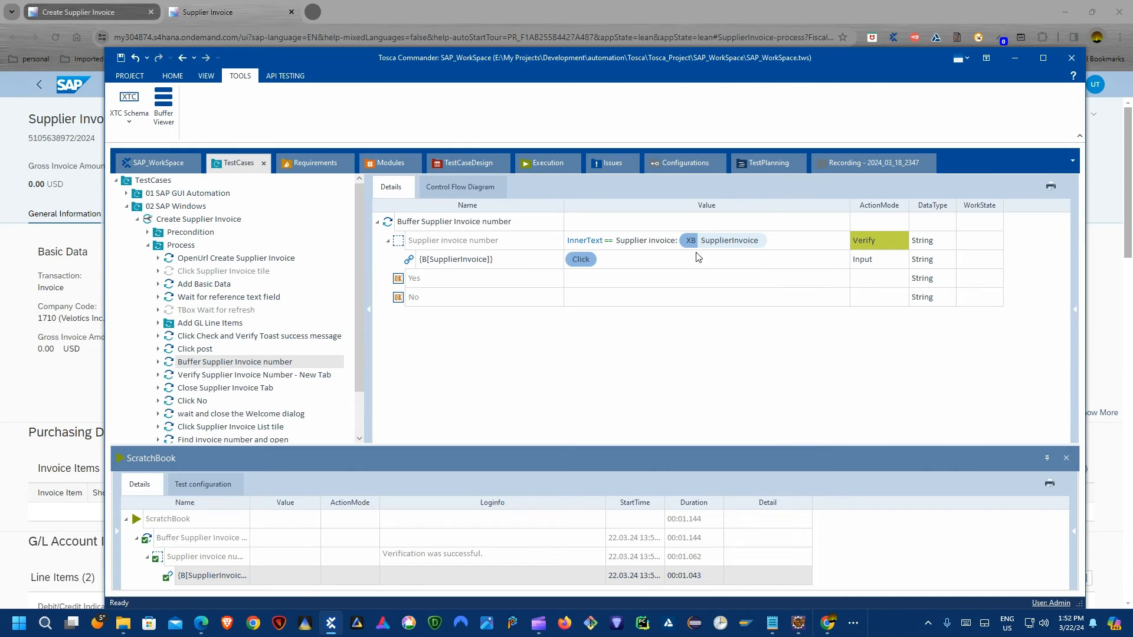
Examine the Verify Supplier Invoice Number - New Tab test step and compare its expected value with the number on the SAP invoice page.
{"action": "left_click", "coordinate": [223, 375]}
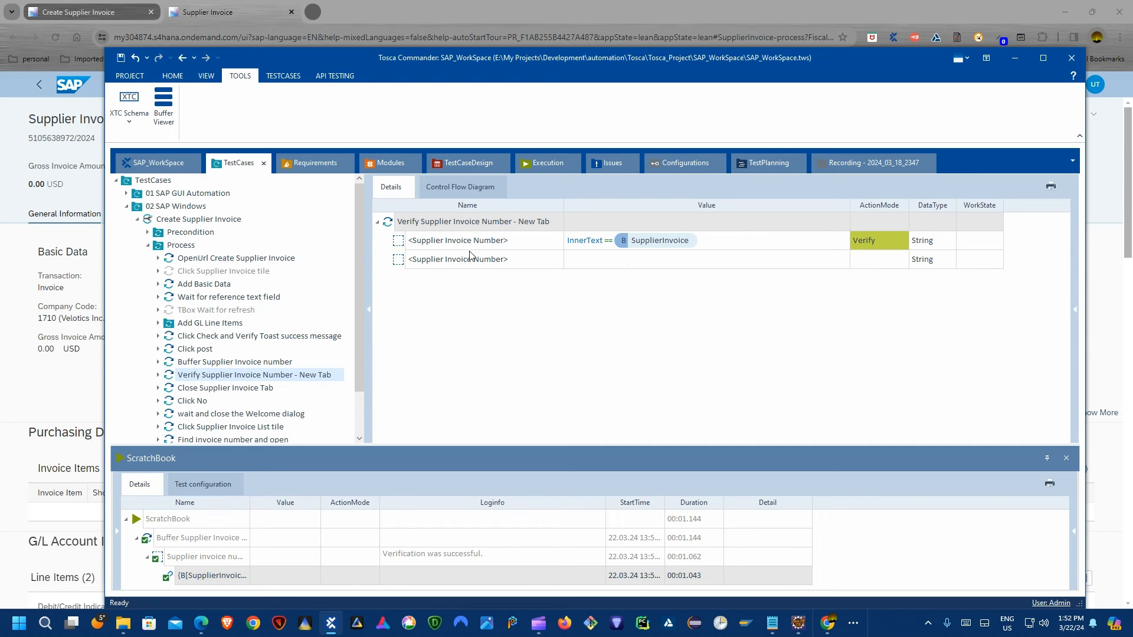
{"action": "left_click_drag", "start_coordinate": [524, 59], "coordinate": [582, 229]}
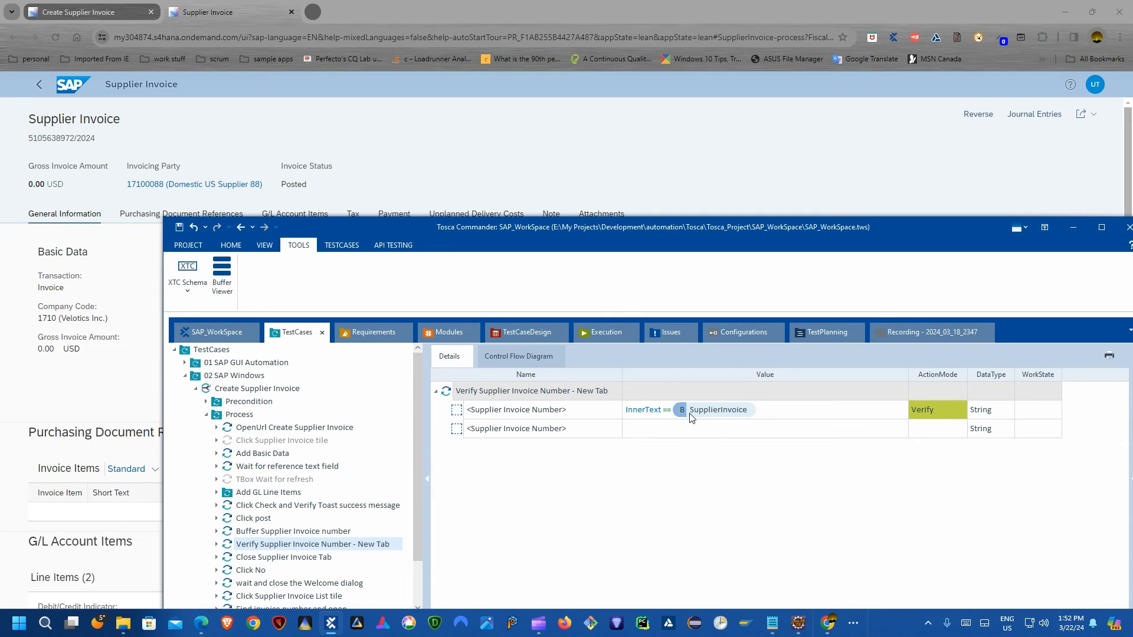
{"action": "left_click", "coordinate": [765, 413]}
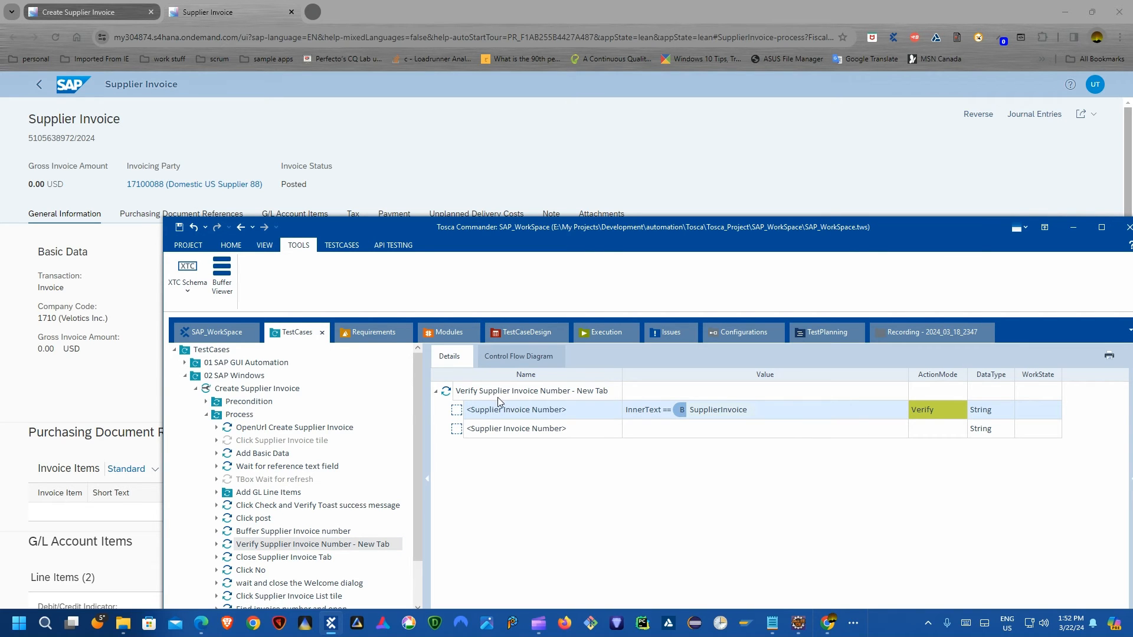
{"action": "left_click_drag", "start_coordinate": [28, 145], "coordinate": [120, 181]}
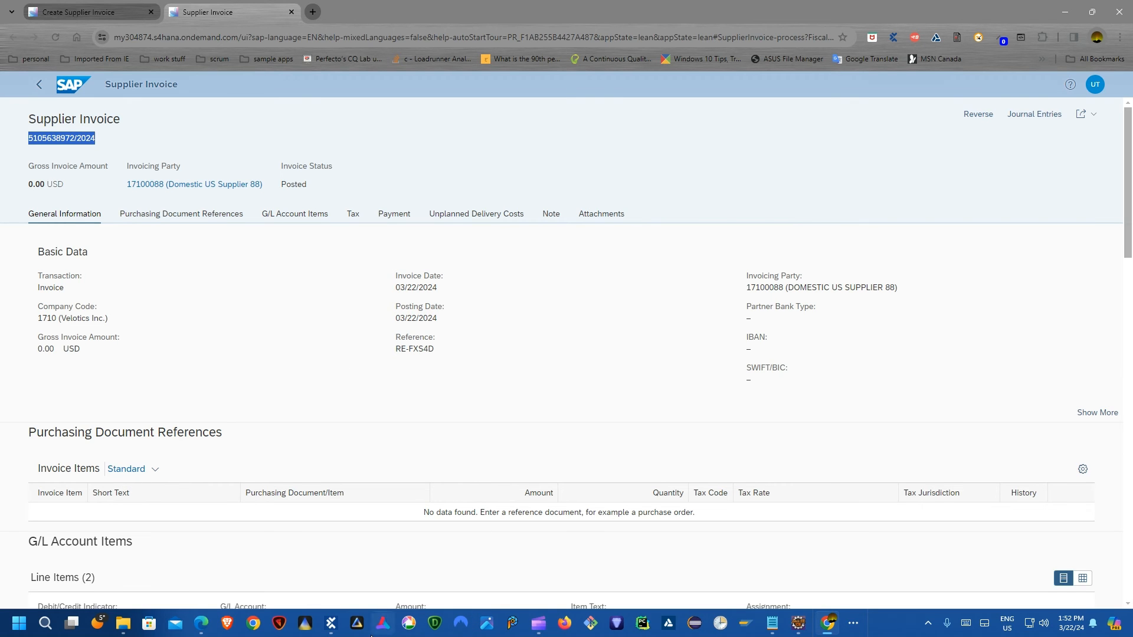
Return to Tosca Commander, jump to the Supplier Invoice-New Tab module, and inspect its Title property.
{"action": "left_click", "coordinate": [331, 622]}
{"action": "right_click", "coordinate": [507, 399]}
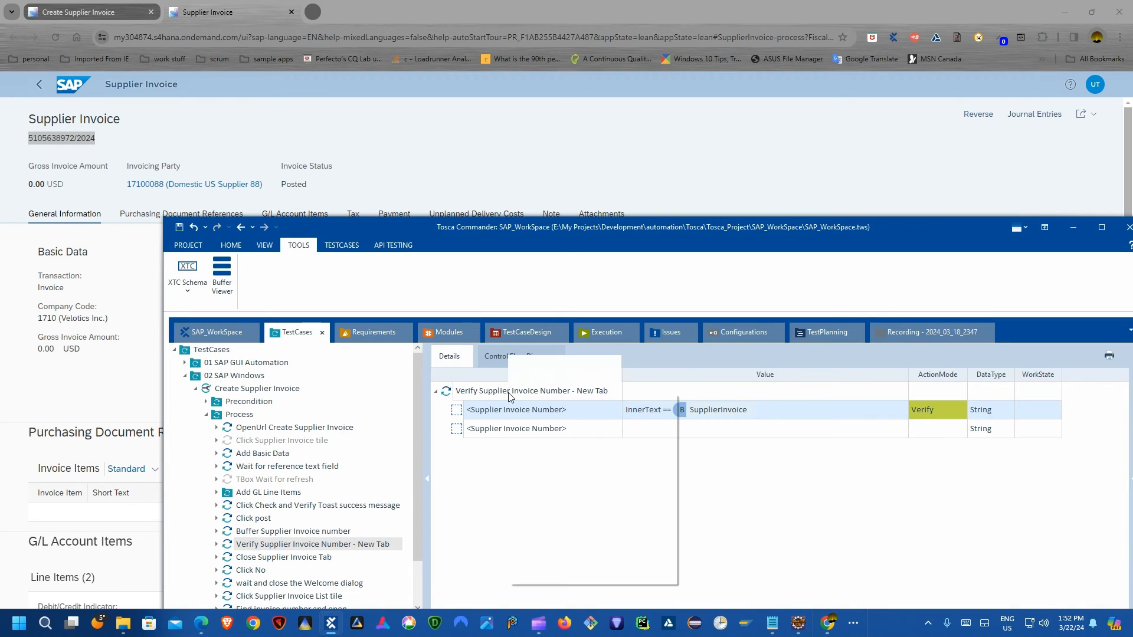
{"action": "left_click", "coordinate": [546, 406]}
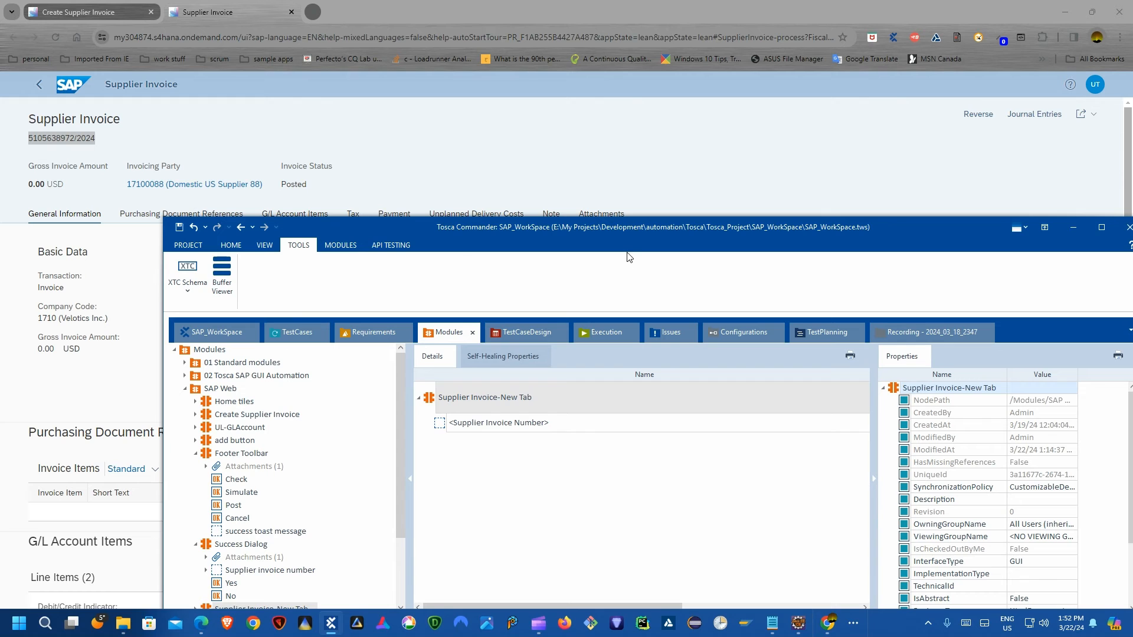
{"action": "left_click_drag", "start_coordinate": [621, 231], "coordinate": [533, 68]}
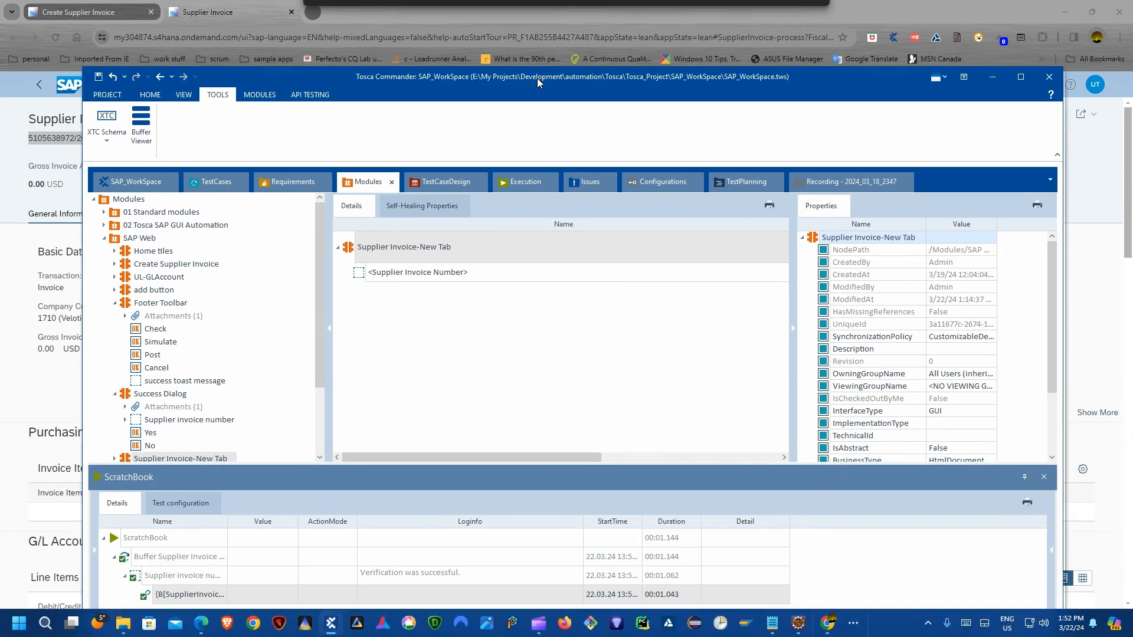
{"action": "scroll", "coordinate": [970, 371], "scroll_direction": "down", "scroll_amount": 3}
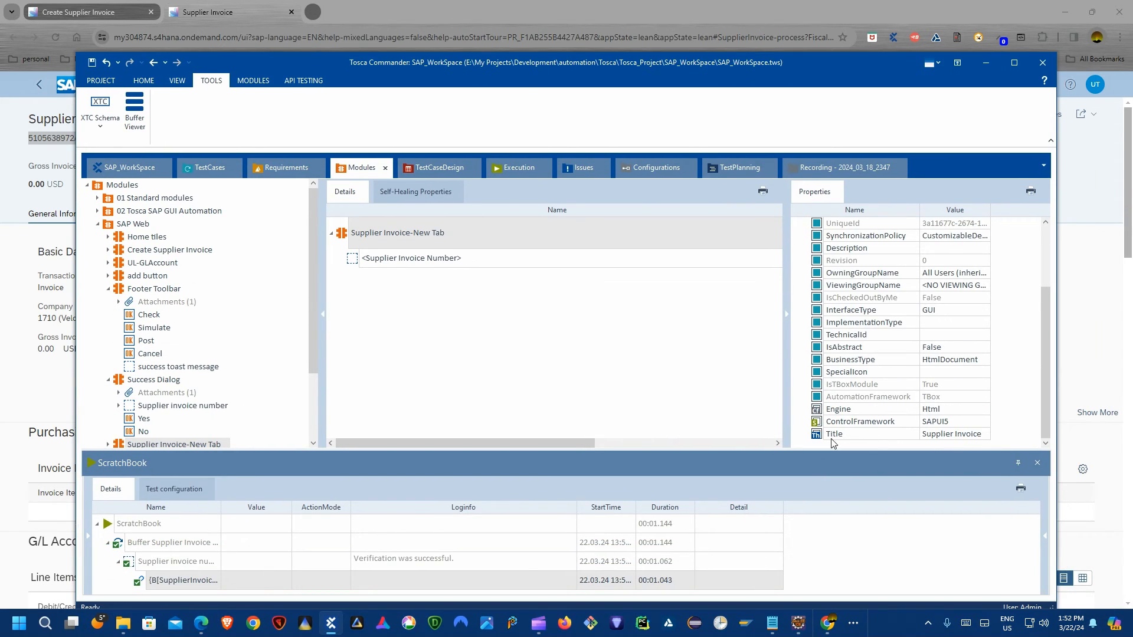
{"action": "left_click", "coordinate": [886, 437]}
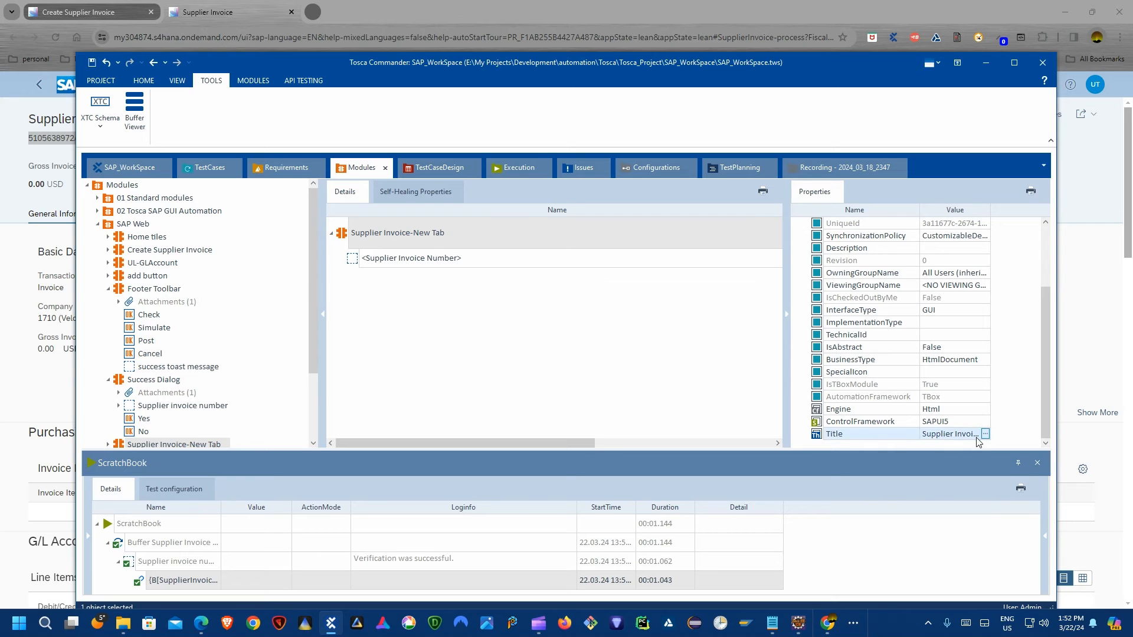
{"action": "left_click", "coordinate": [986, 437]}
{"action": "left_click", "coordinate": [986, 437]}
Compare the properties of the module and its <Supplier Invoice Number> control, checking the control's ExplicitName, Id and Tag.
{"action": "left_click", "coordinate": [437, 262]}
{"action": "scroll", "coordinate": [883, 367], "scroll_direction": "down", "scroll_amount": 1}
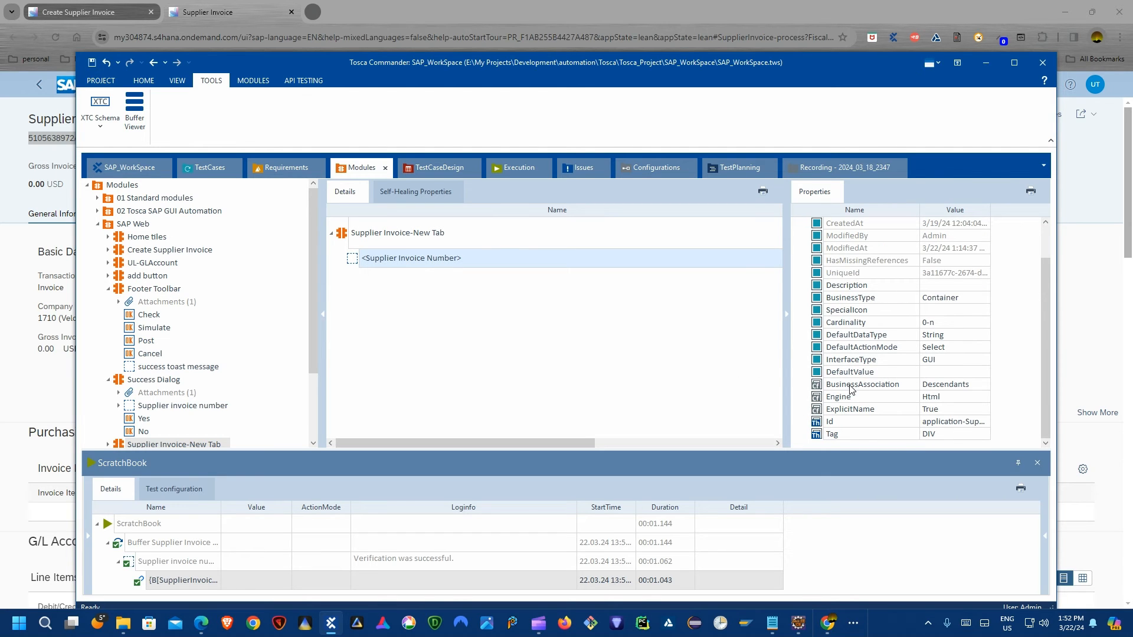
{"action": "left_click", "coordinate": [437, 233]}
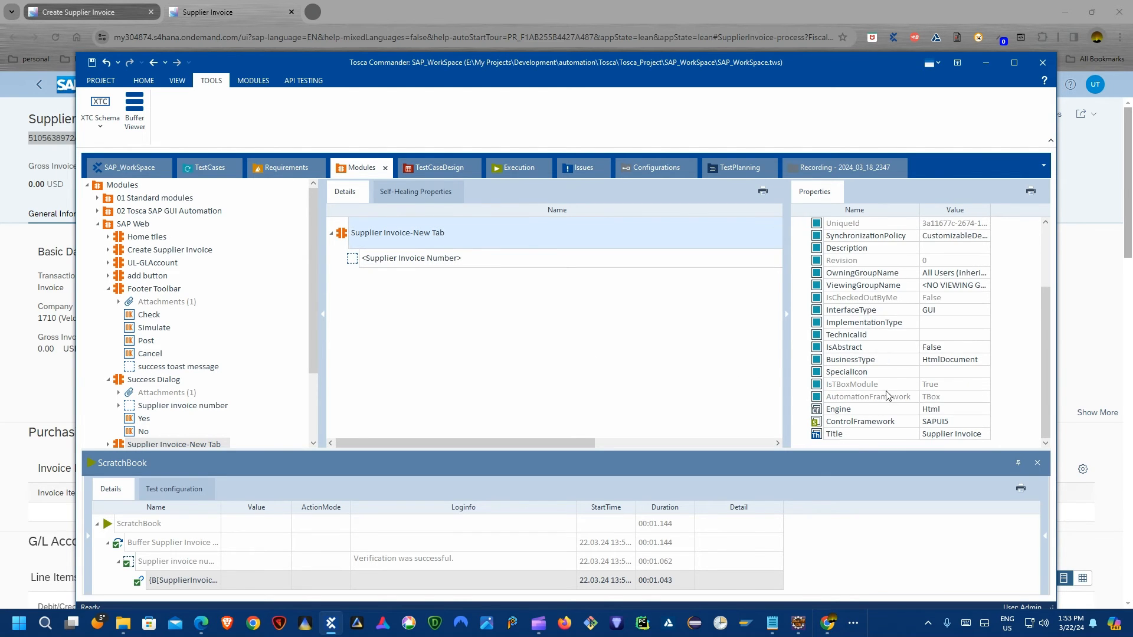
{"action": "left_click", "coordinate": [407, 259]}
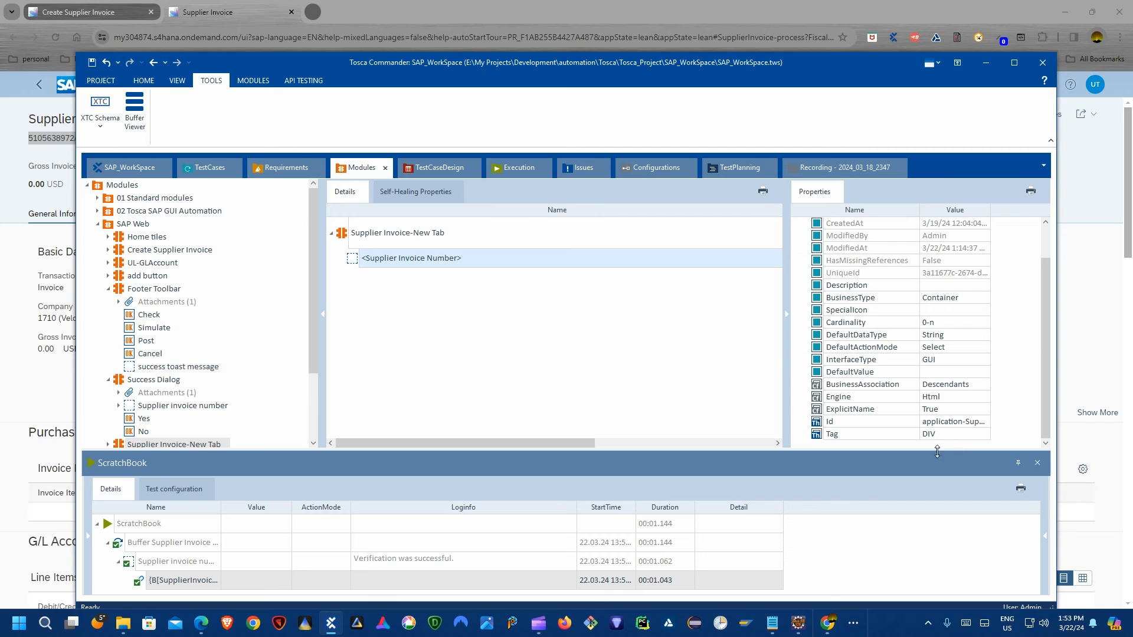
{"action": "left_click", "coordinate": [871, 411]}
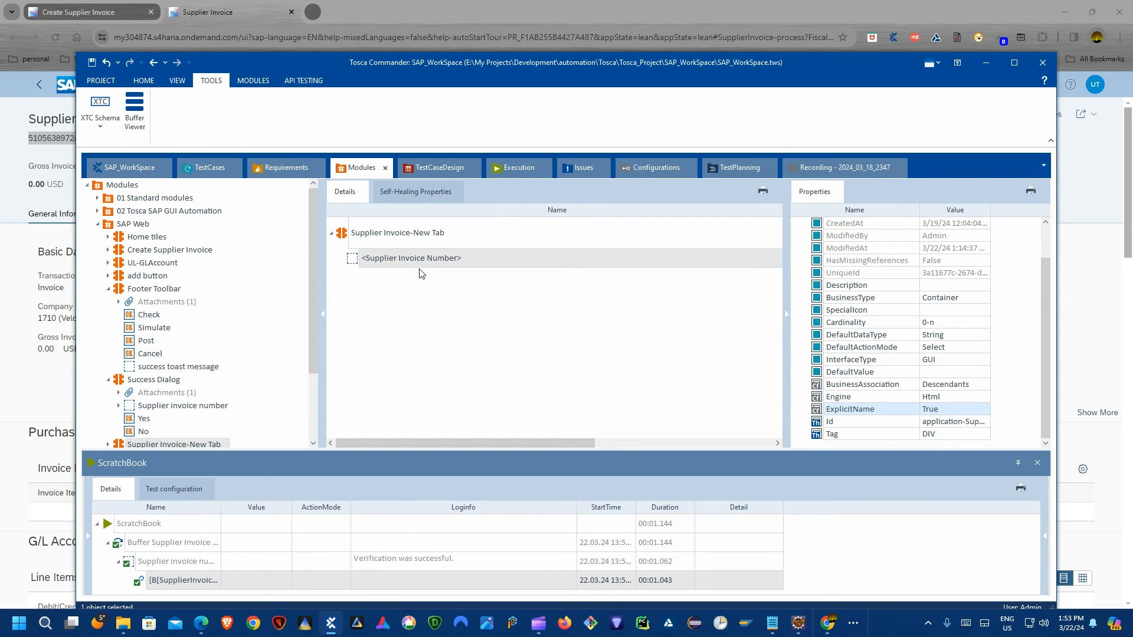
Return to the test cases and examine the parts of the InnerText == {B[SupplierInvoice]} verification, rechecking the module's ExplicitName setting.
{"action": "left_click", "coordinate": [214, 170]}
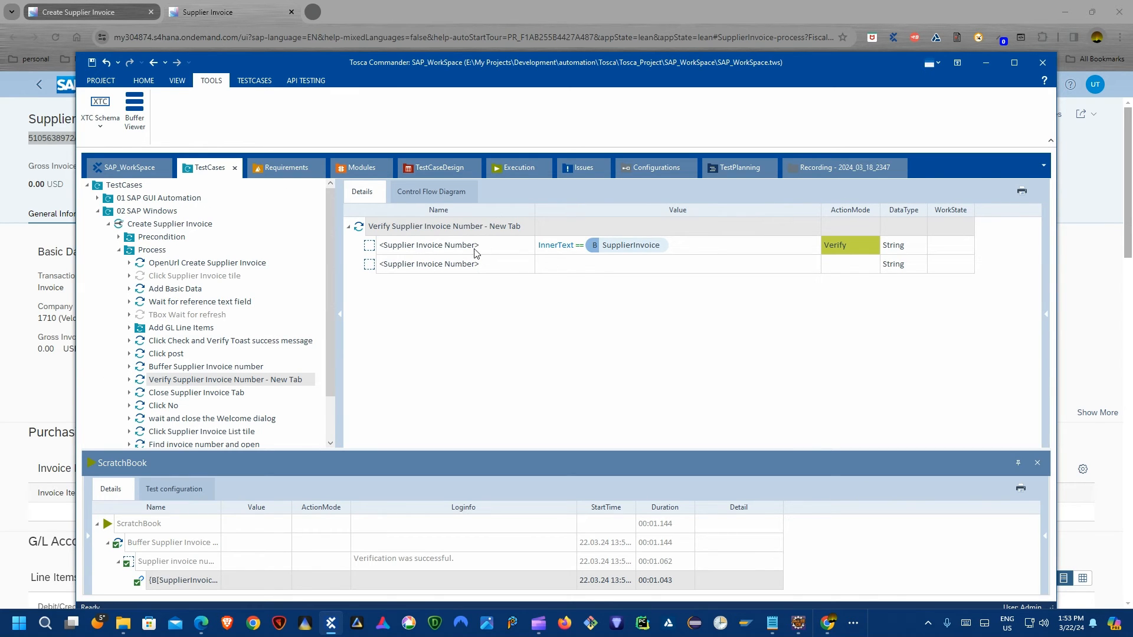
{"action": "left_click", "coordinate": [732, 255]}
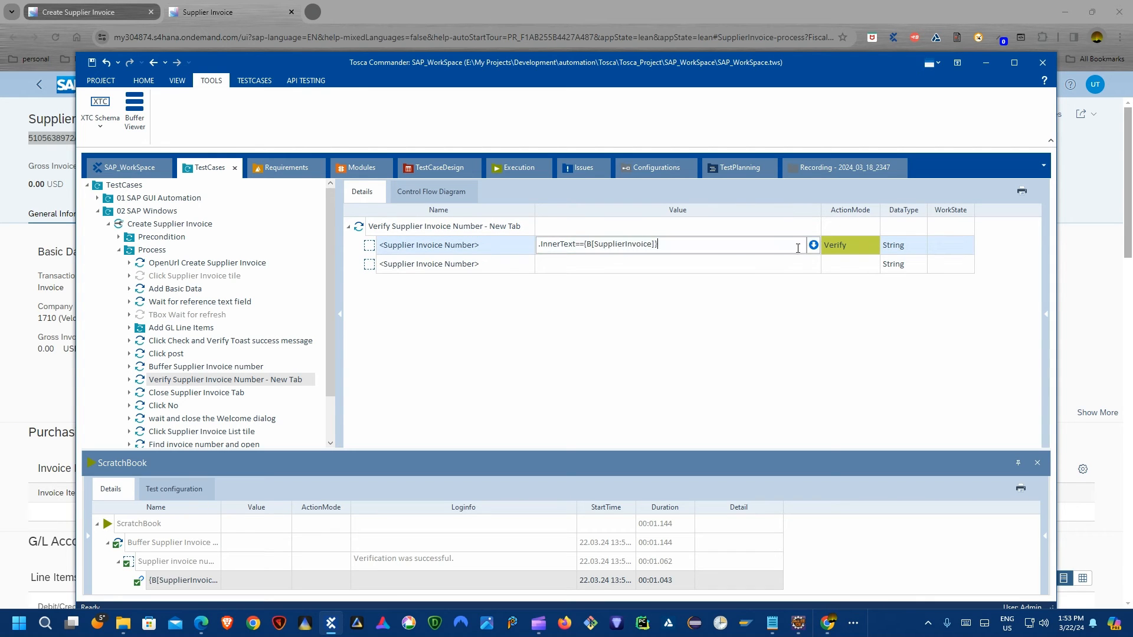
{"action": "left_click", "coordinate": [814, 245]}
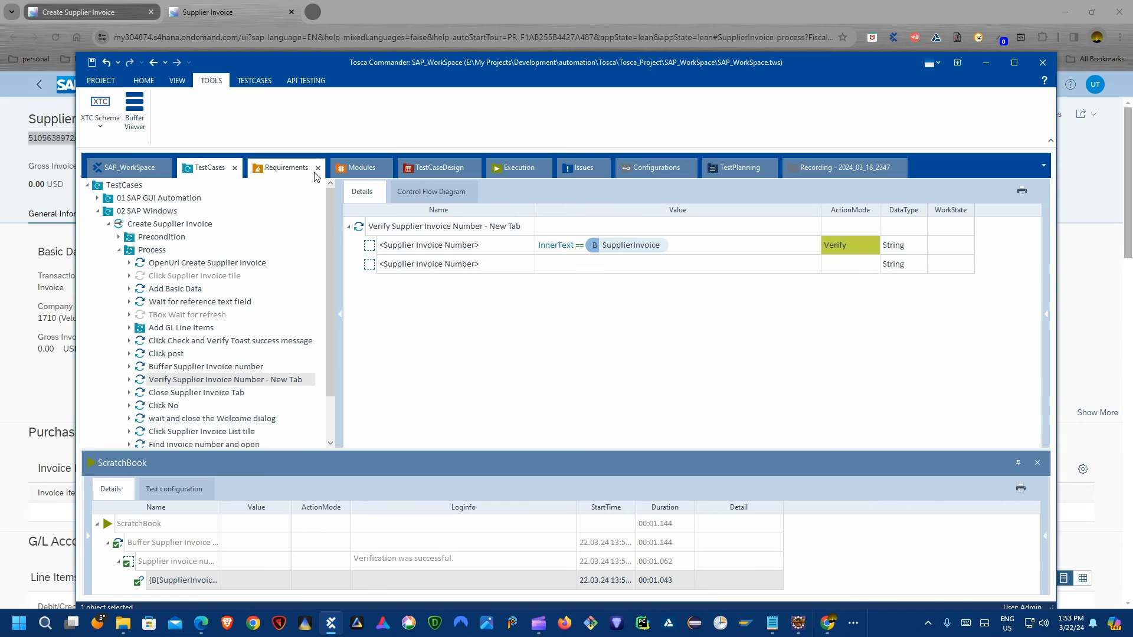
{"action": "left_click", "coordinate": [362, 167]}
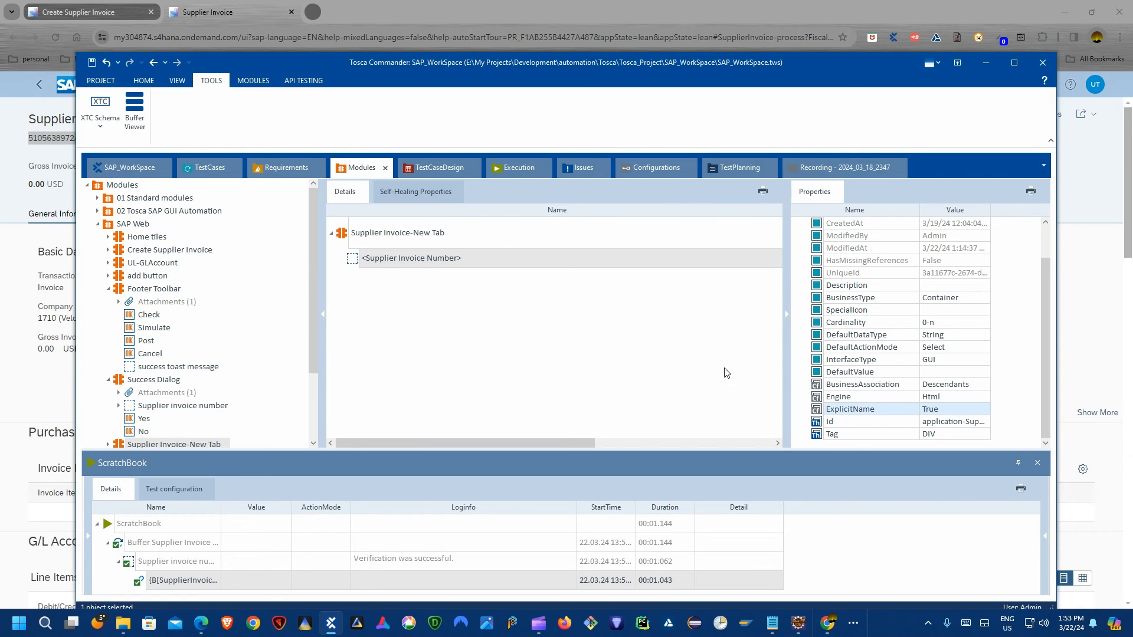
{"action": "left_click", "coordinate": [217, 174]}
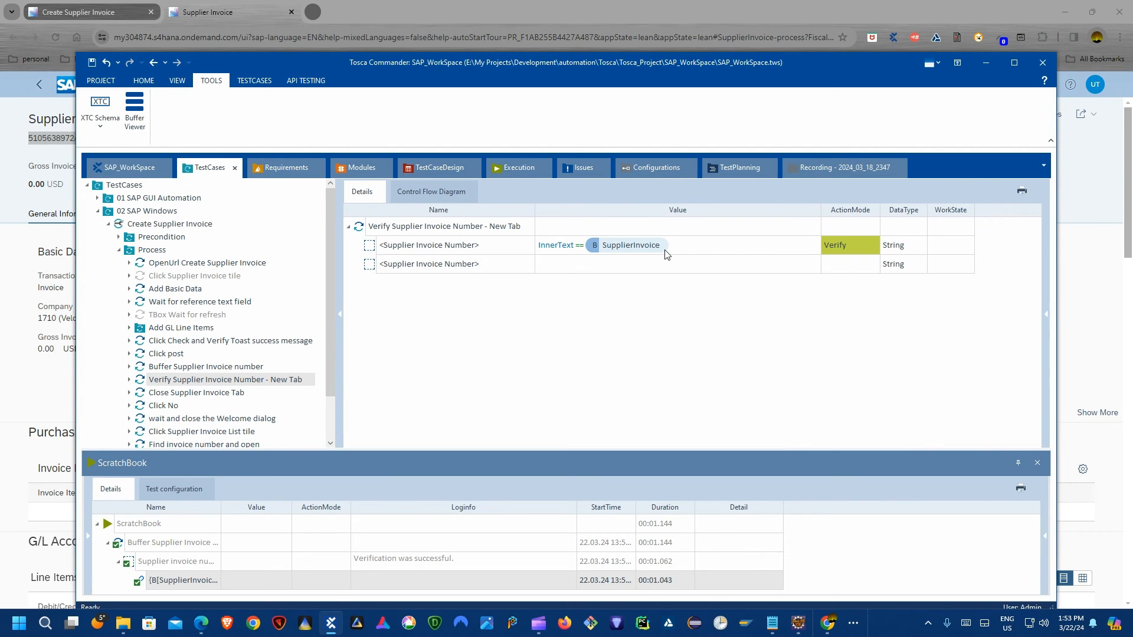
{"action": "left_click", "coordinate": [761, 245]}
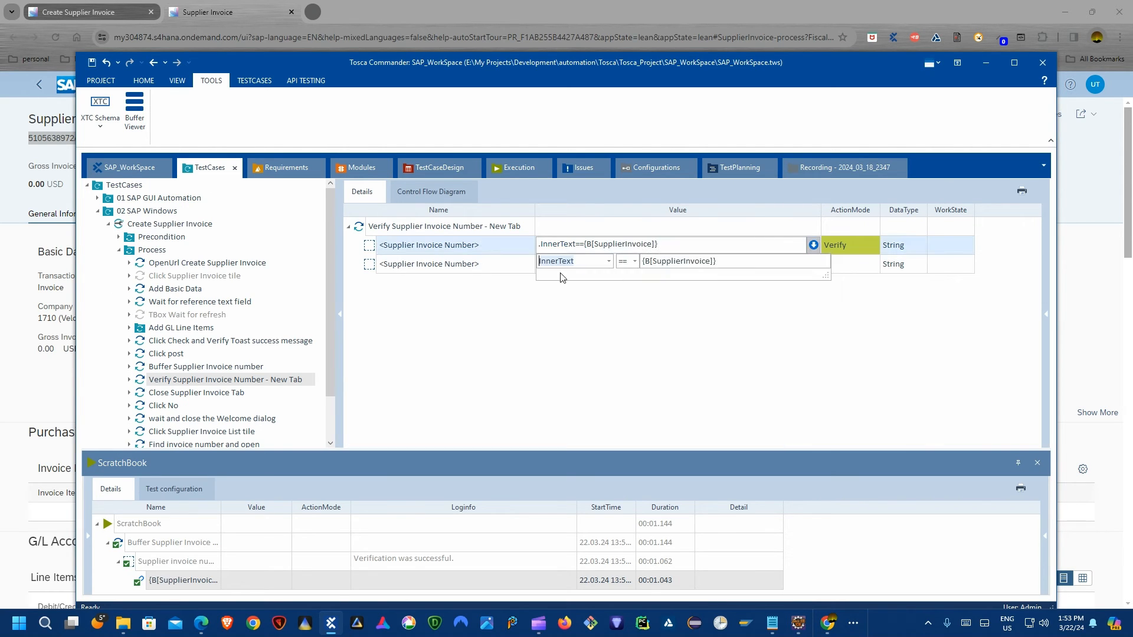
{"action": "left_click", "coordinate": [874, 318]}
{"action": "left_click", "coordinate": [776, 240]}
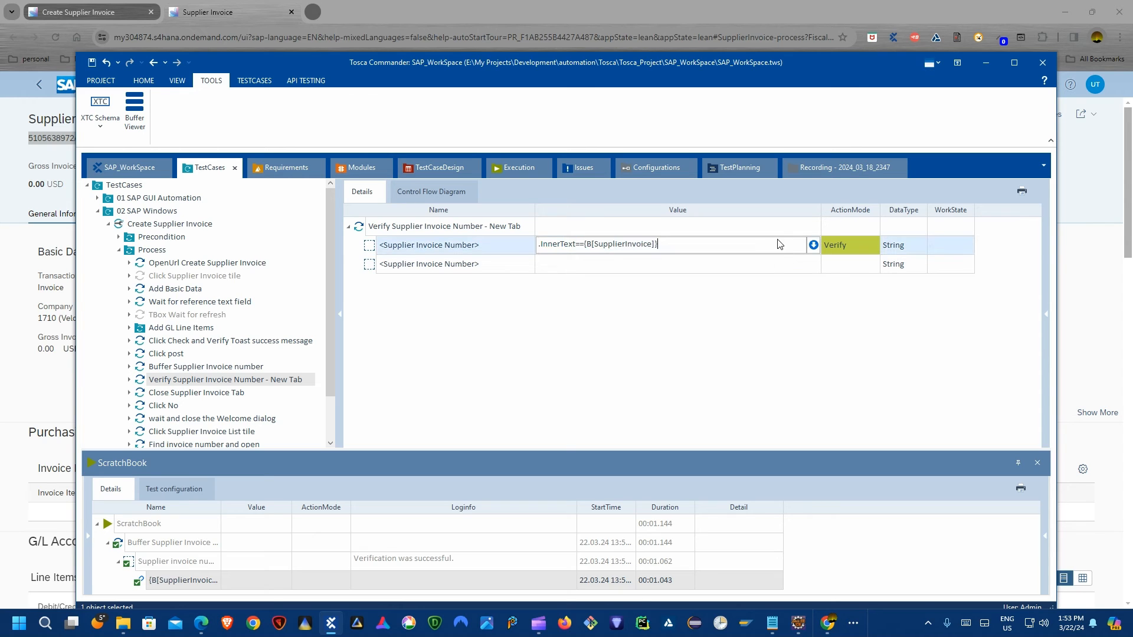
{"action": "left_click", "coordinate": [812, 244]}
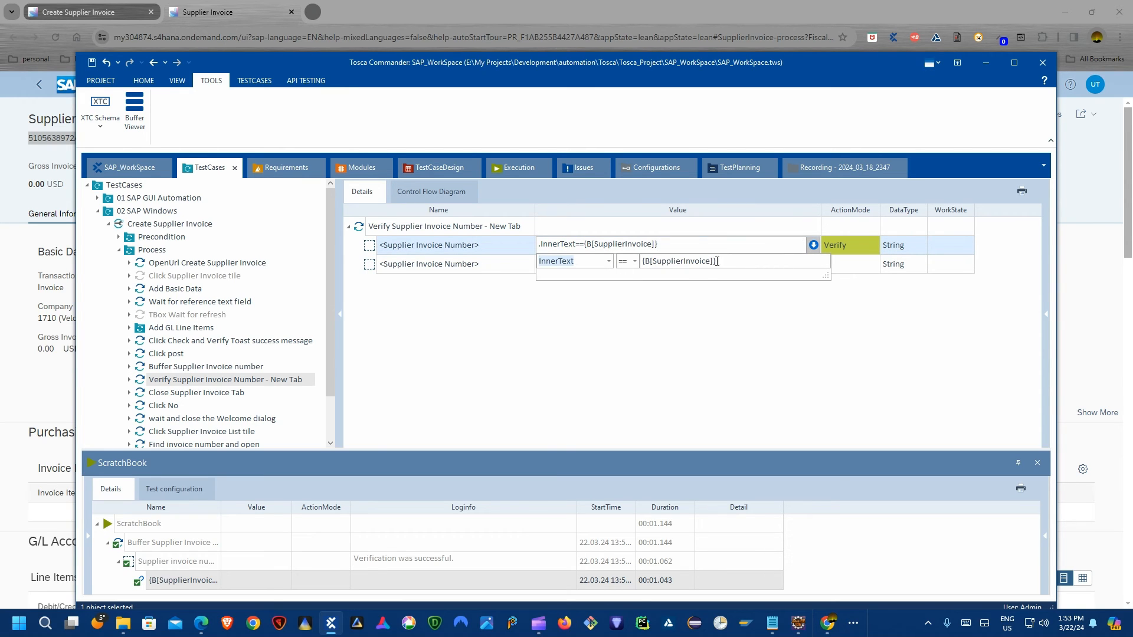
{"action": "left_click_drag", "start_coordinate": [717, 262], "coordinate": [640, 261]}
{"action": "left_click", "coordinate": [629, 342]}
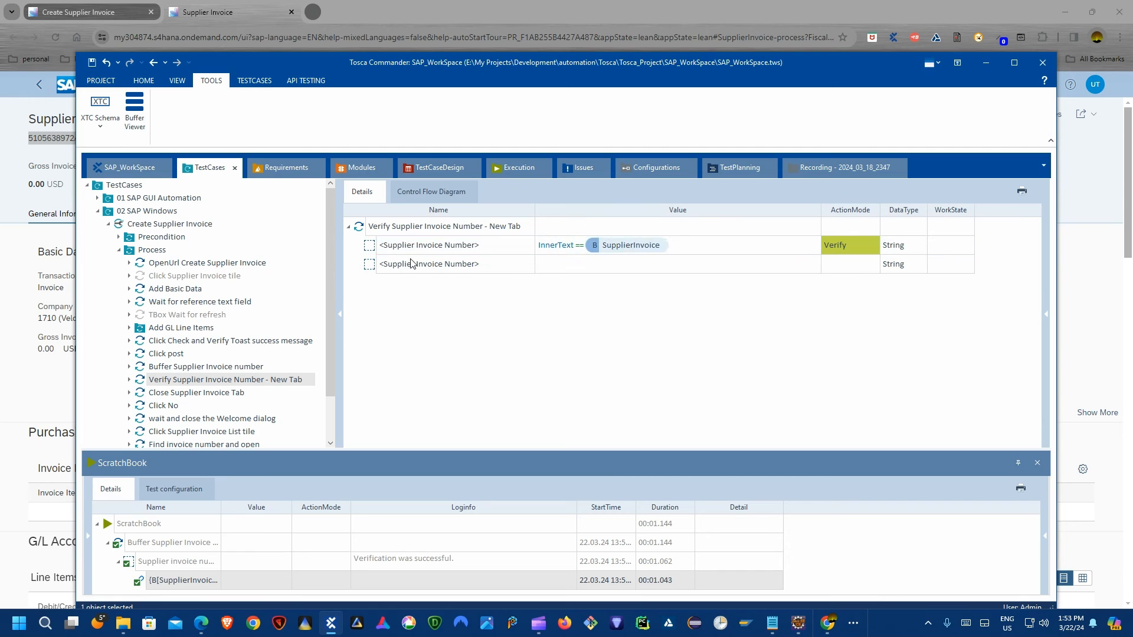
Run the Verify Supplier Invoice Number - New Tab test step in ScratchBook and return to Tosca Commander.
{"action": "left_click_drag", "start_coordinate": [369, 65], "coordinate": [489, 160]}
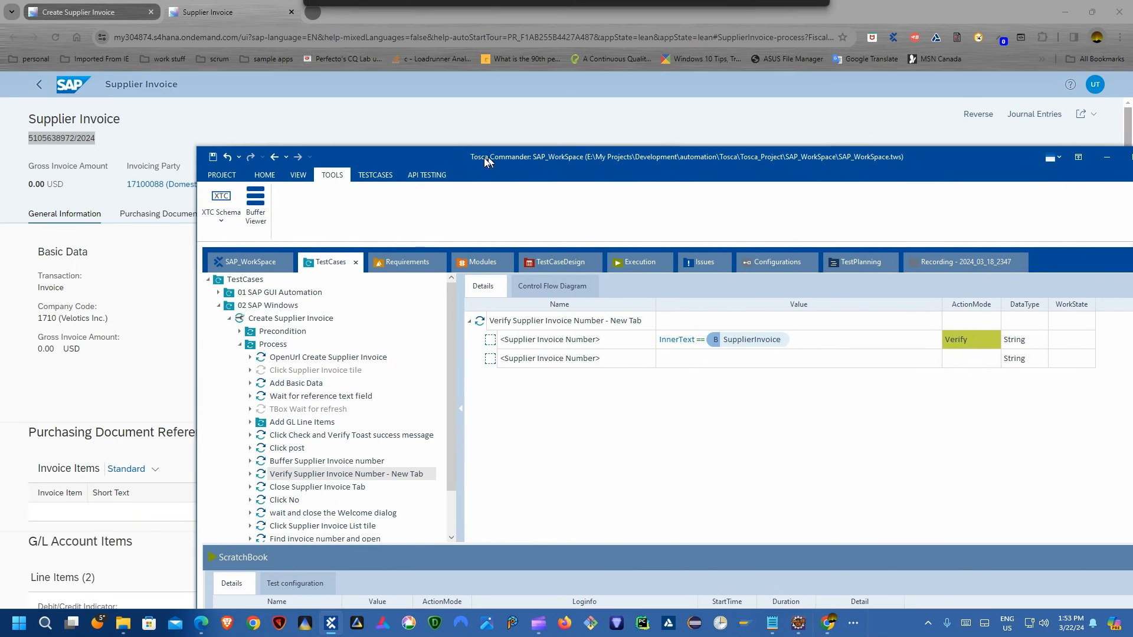
{"action": "right_click", "coordinate": [526, 322]}
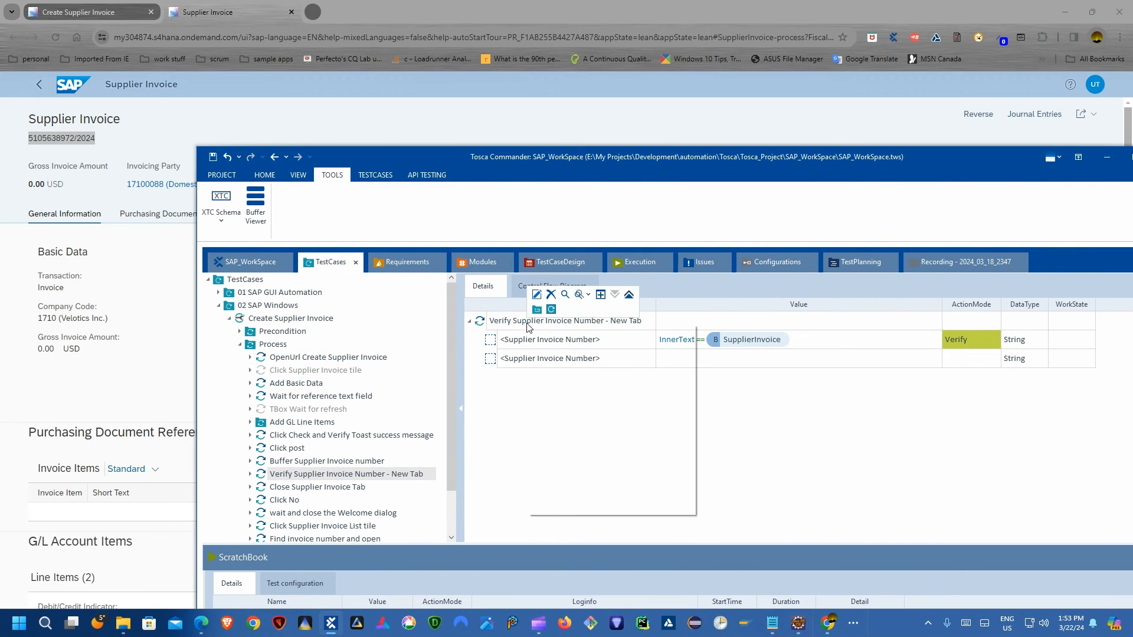
{"action": "left_click", "coordinate": [575, 391]}
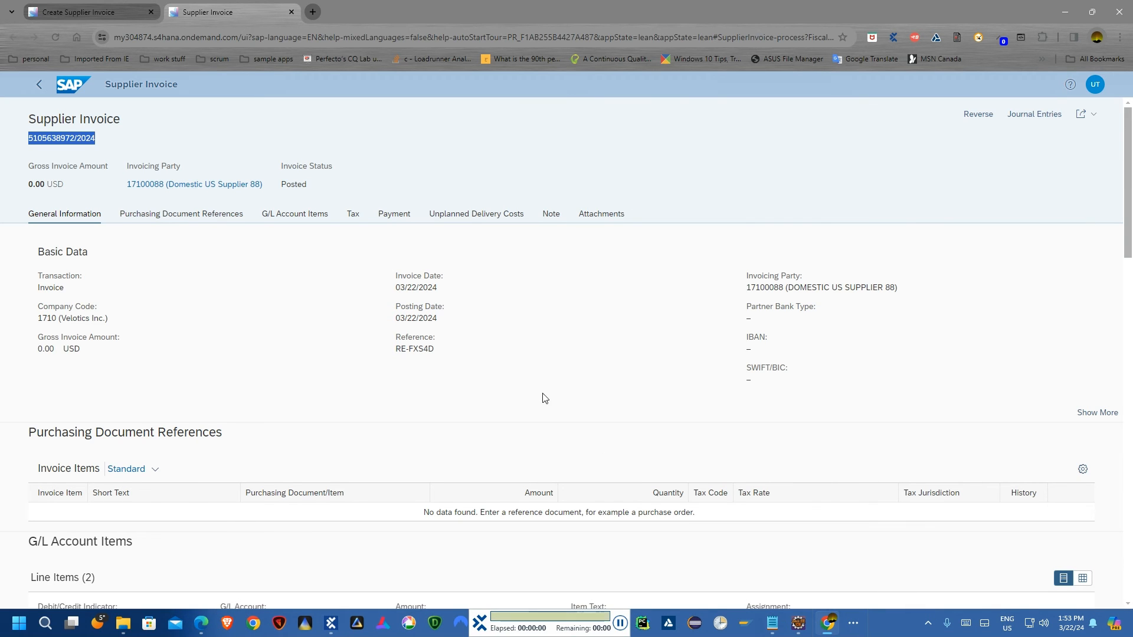
{"action": "left_click", "coordinate": [331, 623]}
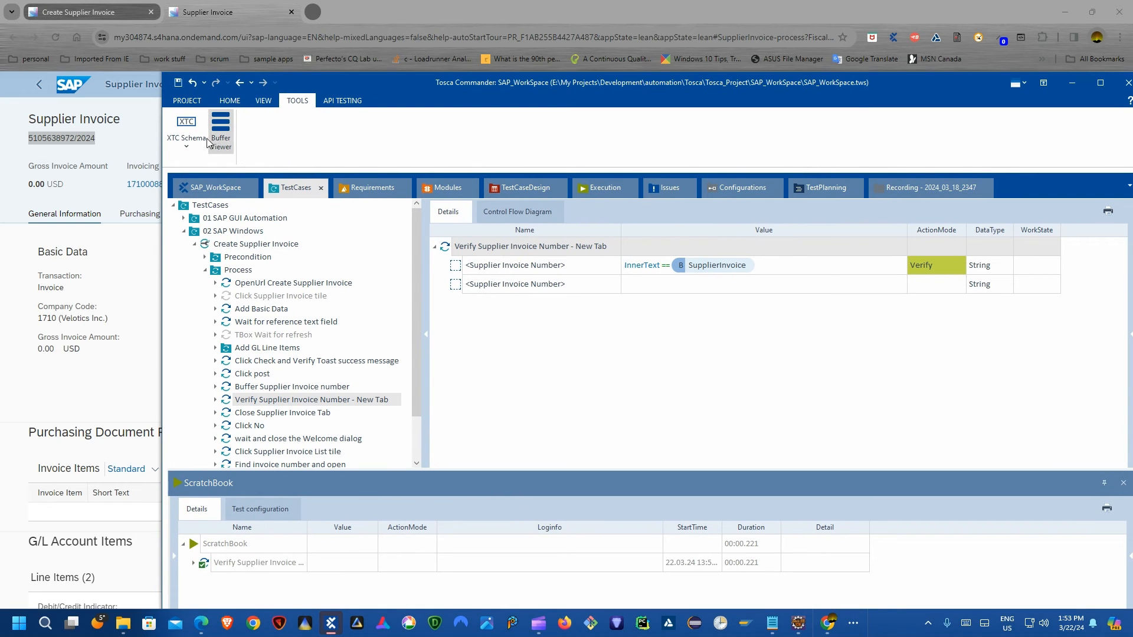
Run the Close Supplier Invoice Tab test step in ScratchBook to close the browser tab titled Supplier Invoice.
{"action": "left_click", "coordinate": [274, 414]}
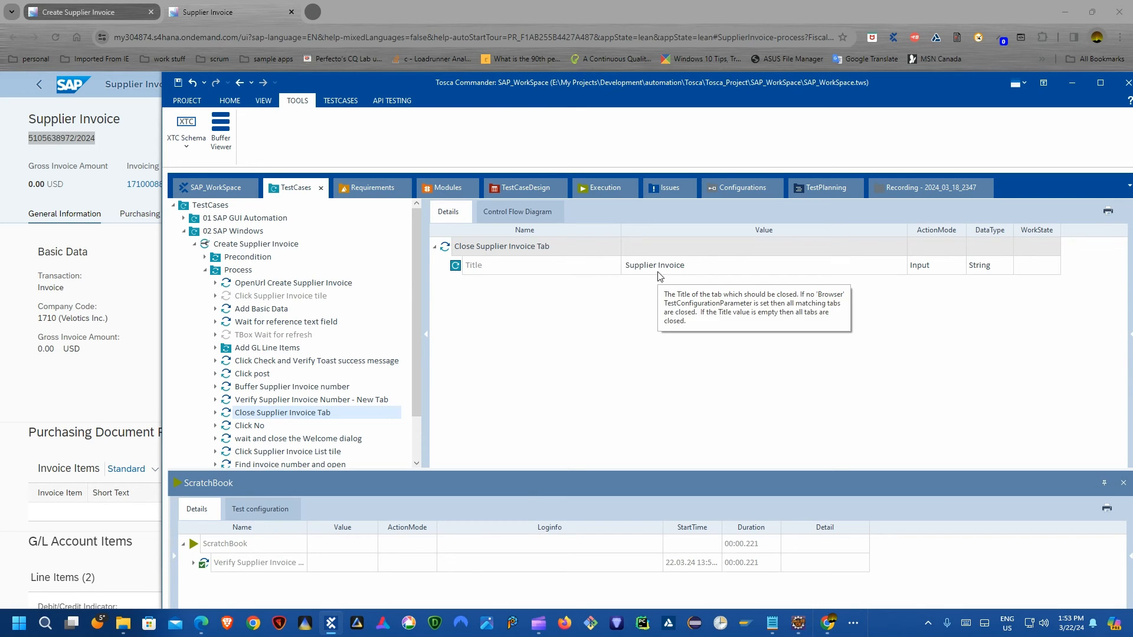
{"action": "right_click", "coordinate": [470, 252]}
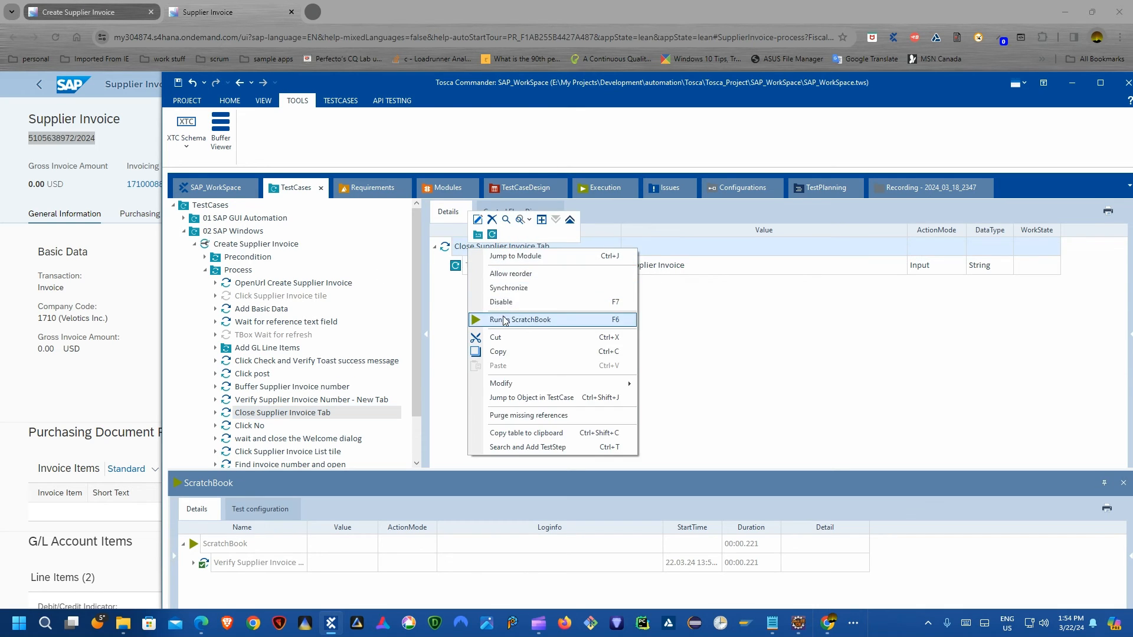
{"action": "left_click", "coordinate": [506, 319]}
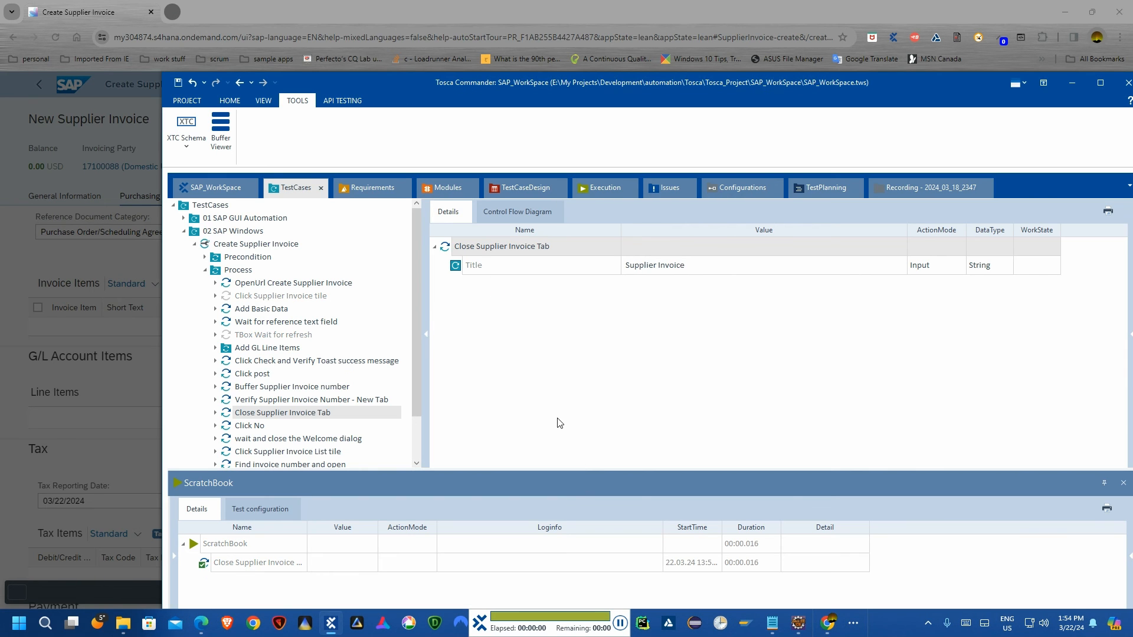
Run the Click No test step in ScratchBook to dismiss the SAP success dialog, and return to Tosca Commander.
{"action": "left_click", "coordinate": [250, 425]}
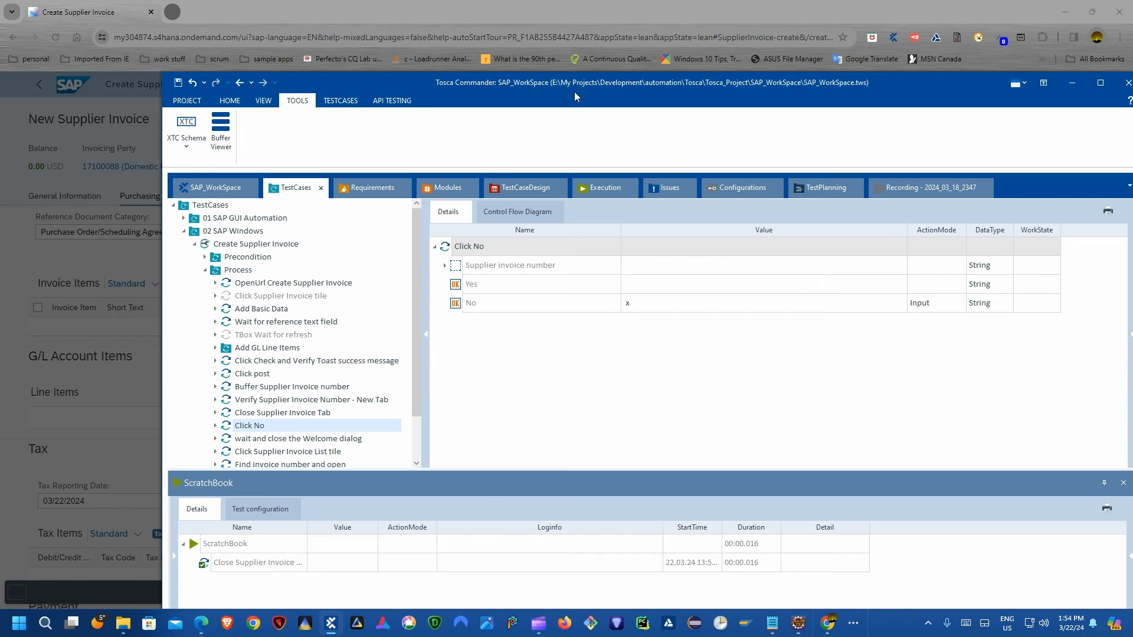
{"action": "left_click_drag", "start_coordinate": [576, 97], "coordinate": [495, 101]}
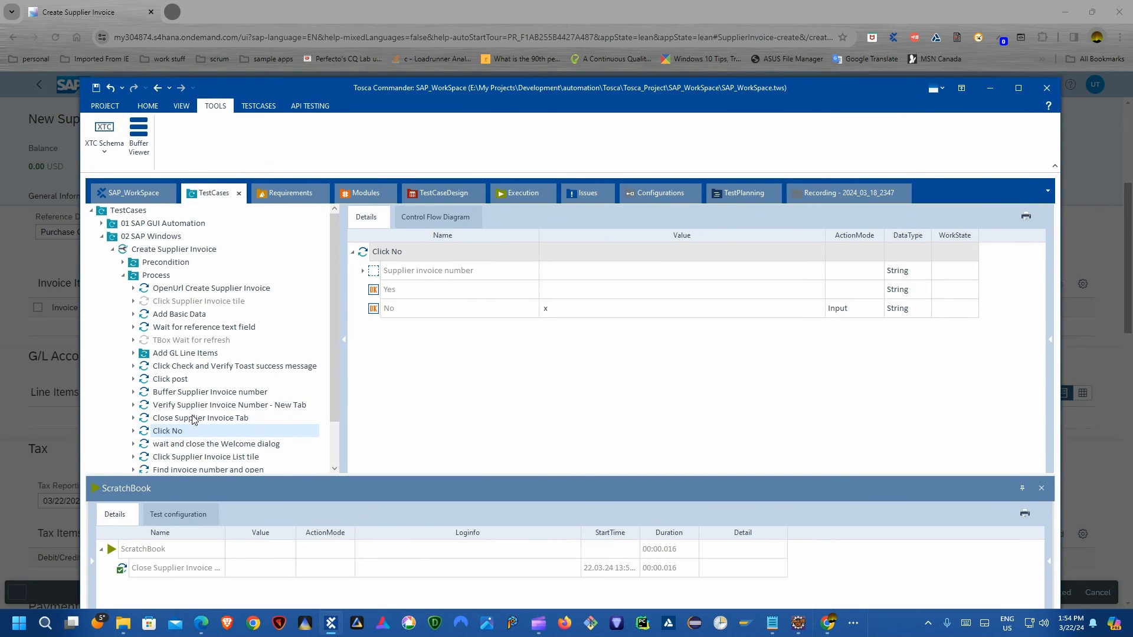
{"action": "right_click", "coordinate": [193, 433]}
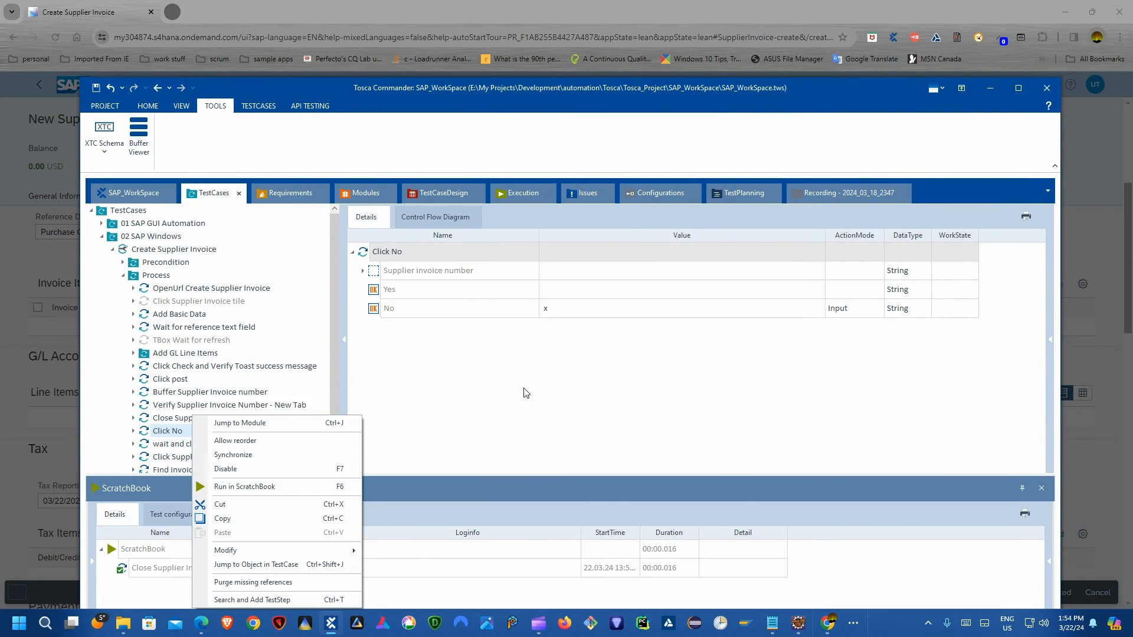
{"action": "left_click", "coordinate": [287, 489]}
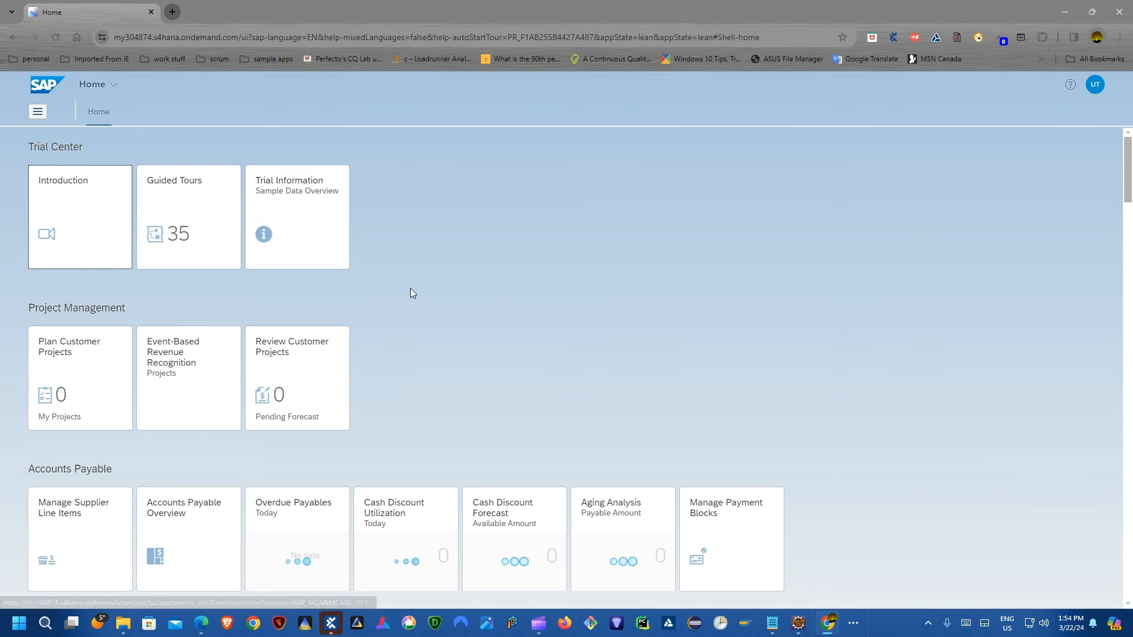
{"action": "left_click", "coordinate": [332, 624]}
Run the "wait and close the Welcome dialog" test step in ScratchBook and return to Tosca Commander.
{"action": "scroll", "coordinate": [219, 431], "scroll_direction": "down", "scroll_amount": 1}
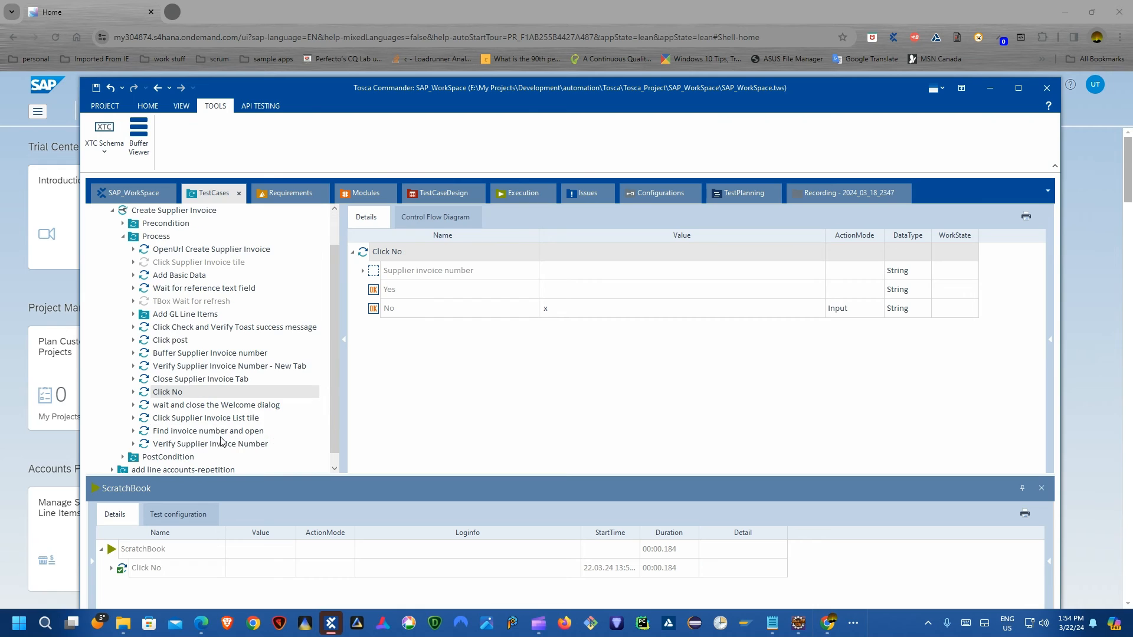
{"action": "left_click", "coordinate": [205, 406]}
{"action": "right_click", "coordinate": [205, 406]}
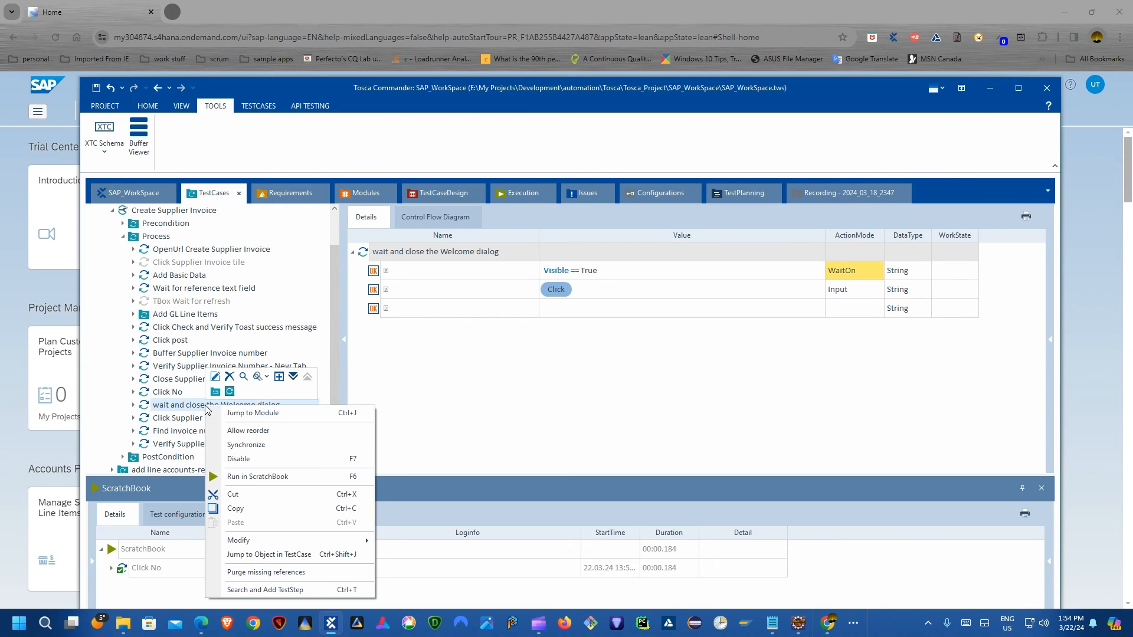
{"action": "left_click", "coordinate": [255, 475]}
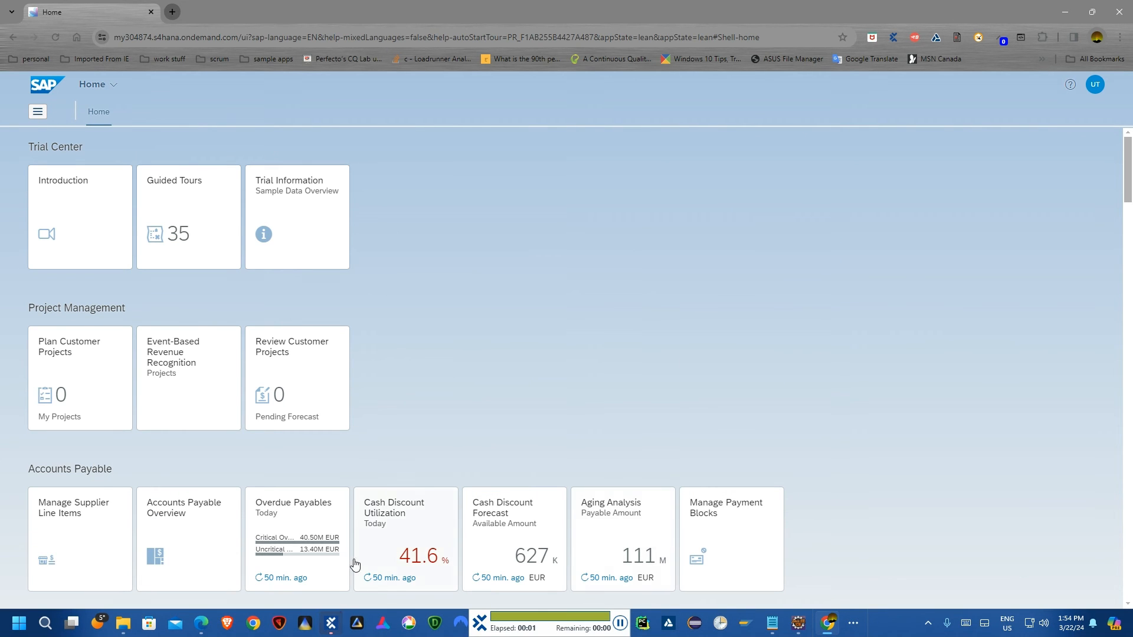
{"action": "mouse_move", "coordinate": [347, 619]}
{"action": "left_click", "coordinate": [343, 593]}
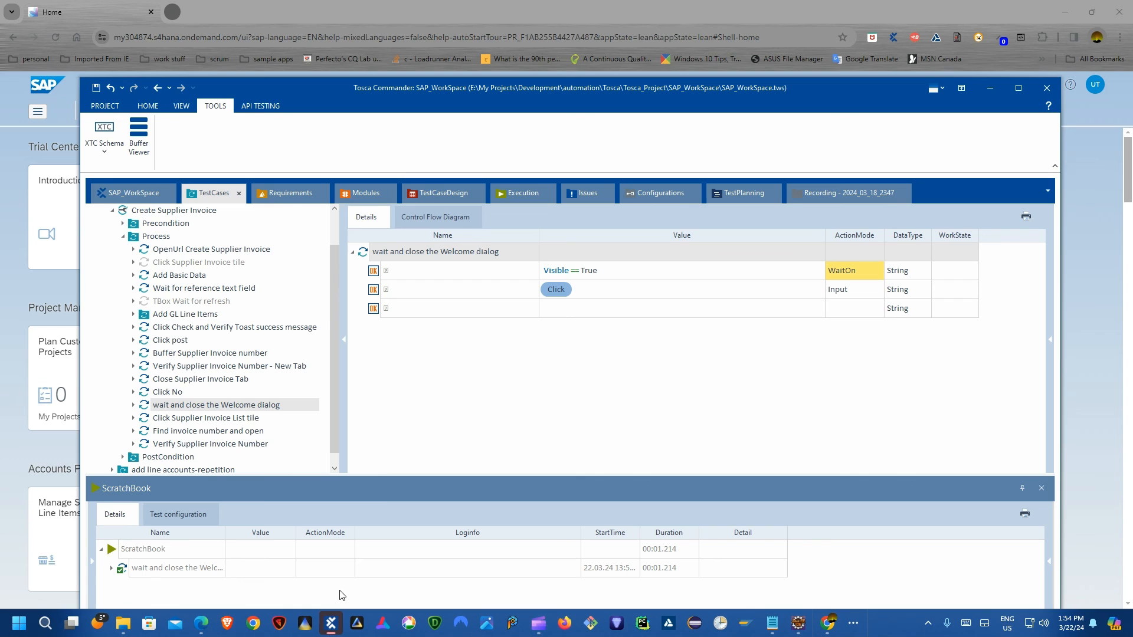
Examine the Supplier Invoices List input in the Click Supplier Invoice List tile test step and uncover the SAP page behind.
{"action": "left_click", "coordinate": [202, 419]}
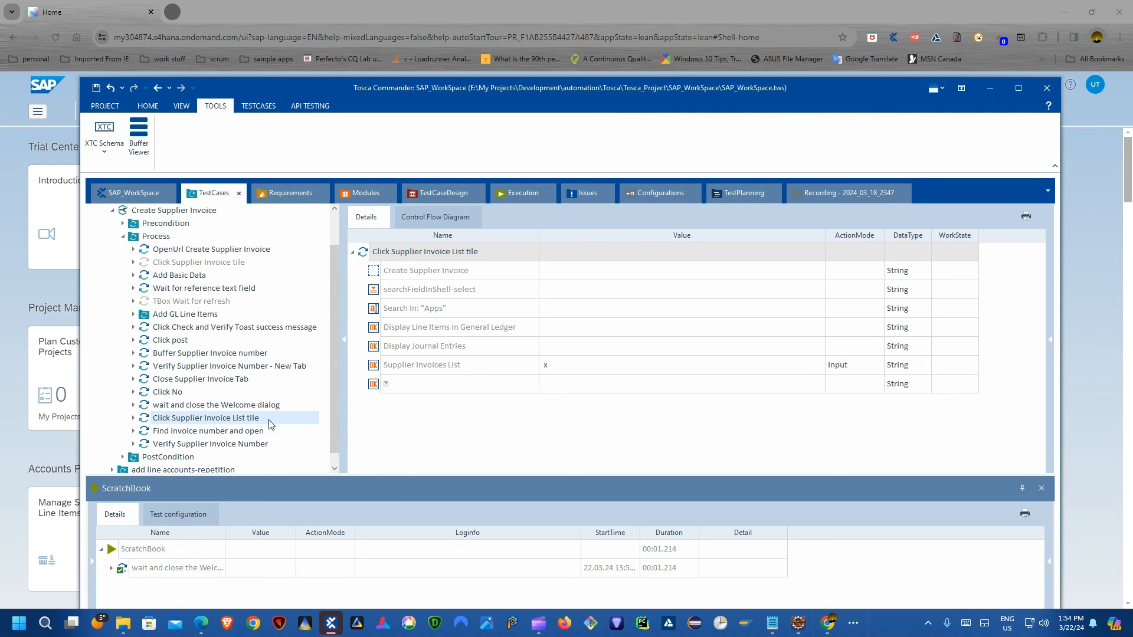
{"action": "left_click", "coordinate": [411, 367]}
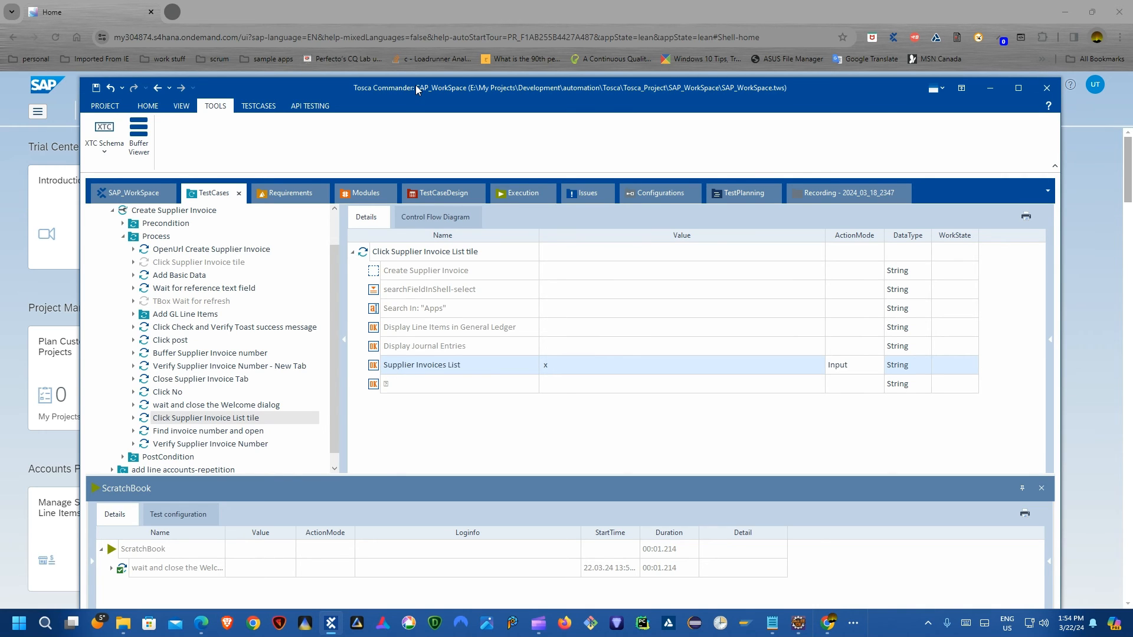
{"action": "left_click_drag", "start_coordinate": [416, 89], "coordinate": [529, 75]}
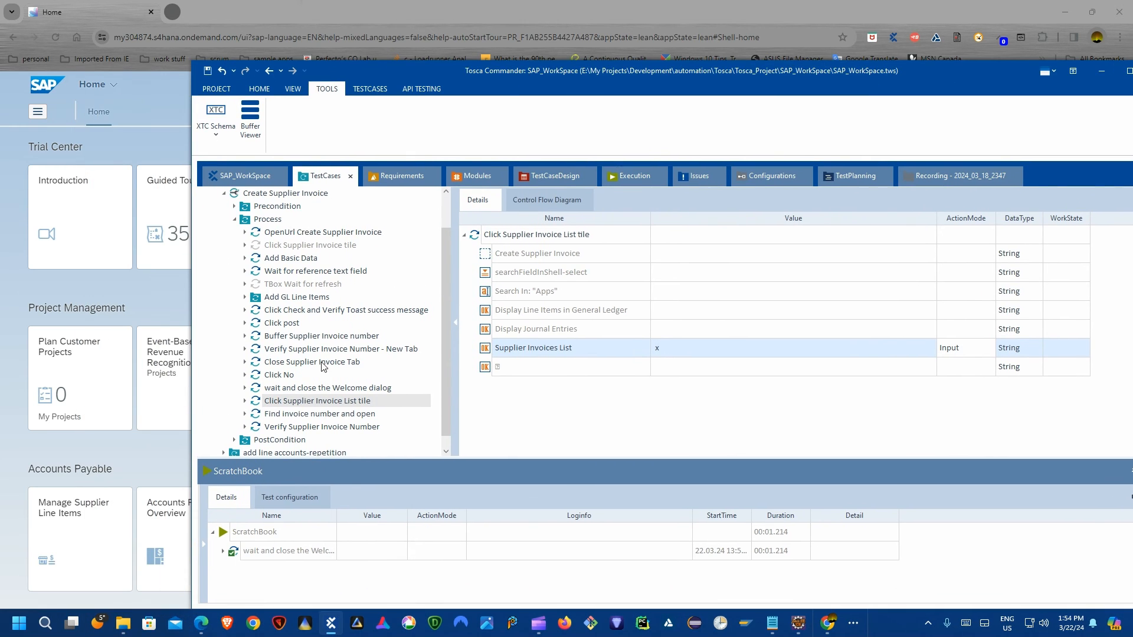
Start an application scan from the SAP Web module folder on the Home - Google Chrome window.
{"action": "left_click", "coordinate": [466, 175]}
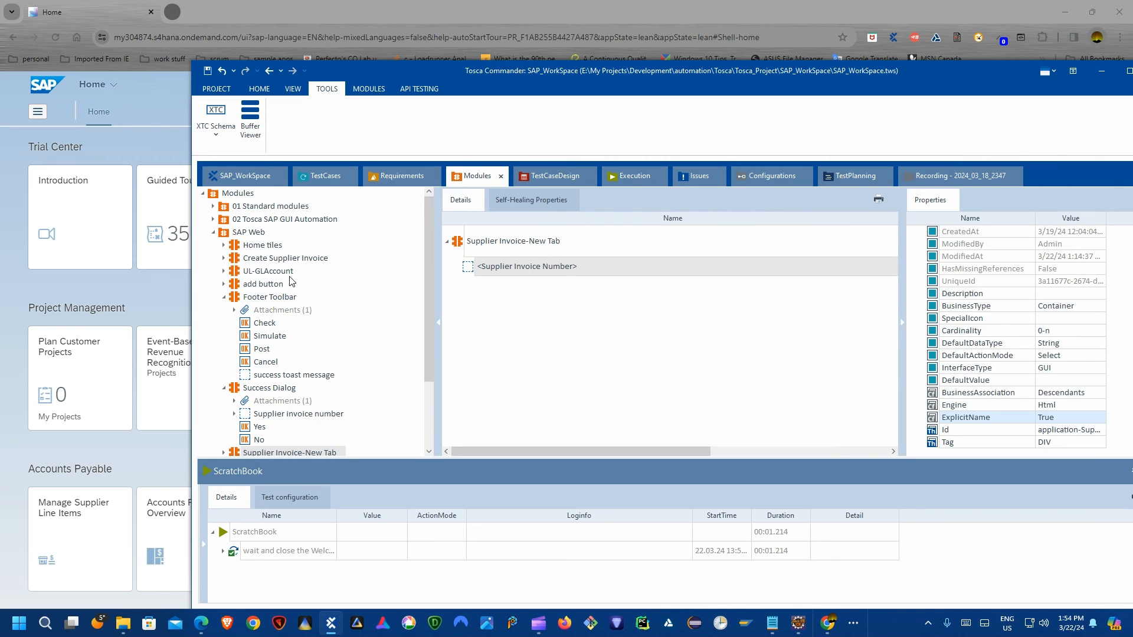
{"action": "right_click", "coordinate": [249, 236]}
{"action": "mouse_move", "coordinate": [354, 276]}
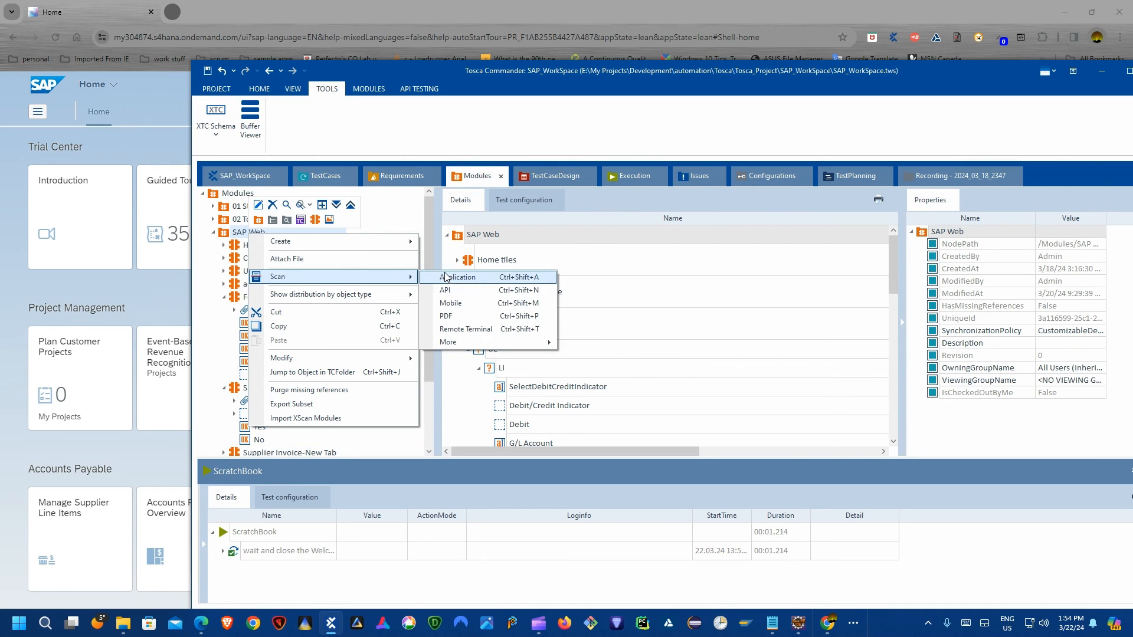
{"action": "left_click", "coordinate": [445, 277]}
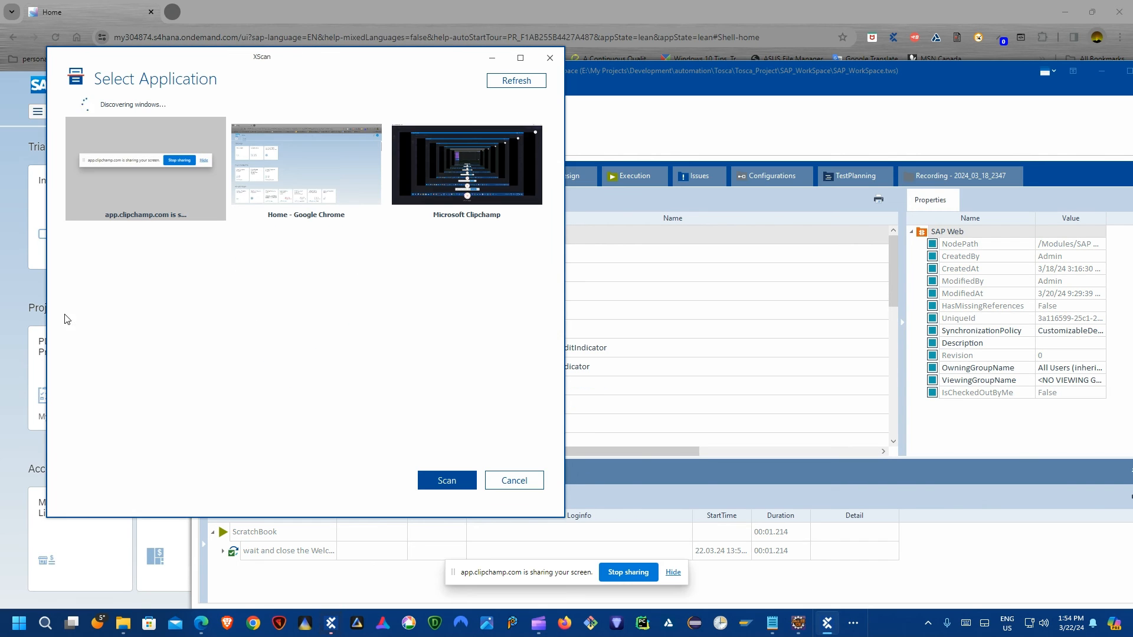
{"action": "left_click", "coordinate": [9, 300]}
{"action": "left_click", "coordinate": [255, 220]}
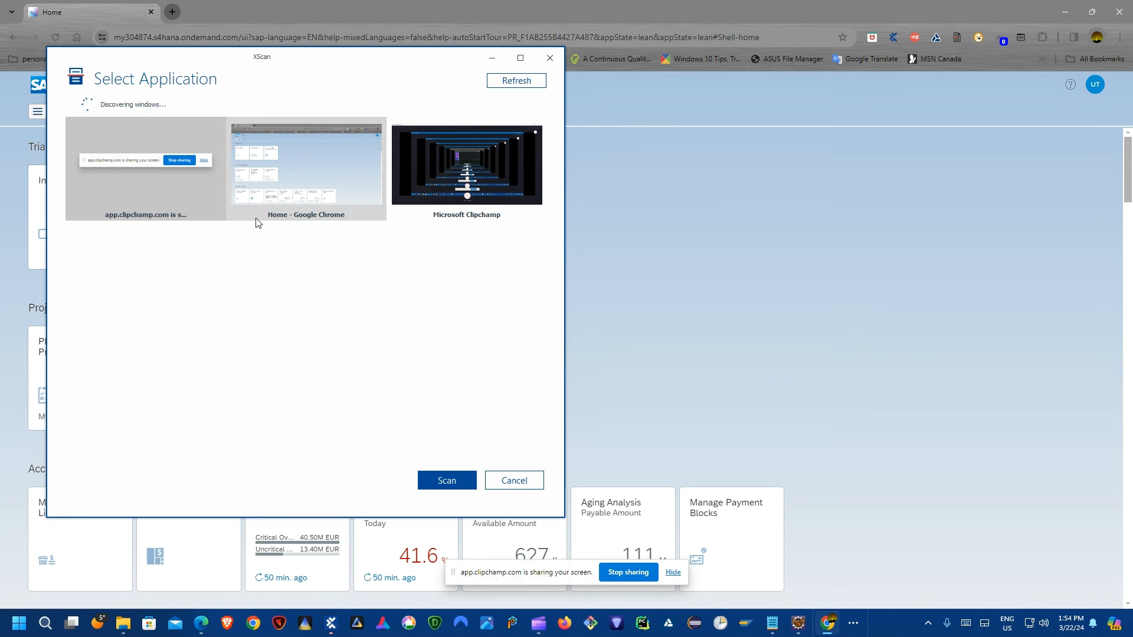
{"action": "double_click", "coordinate": [287, 195]}
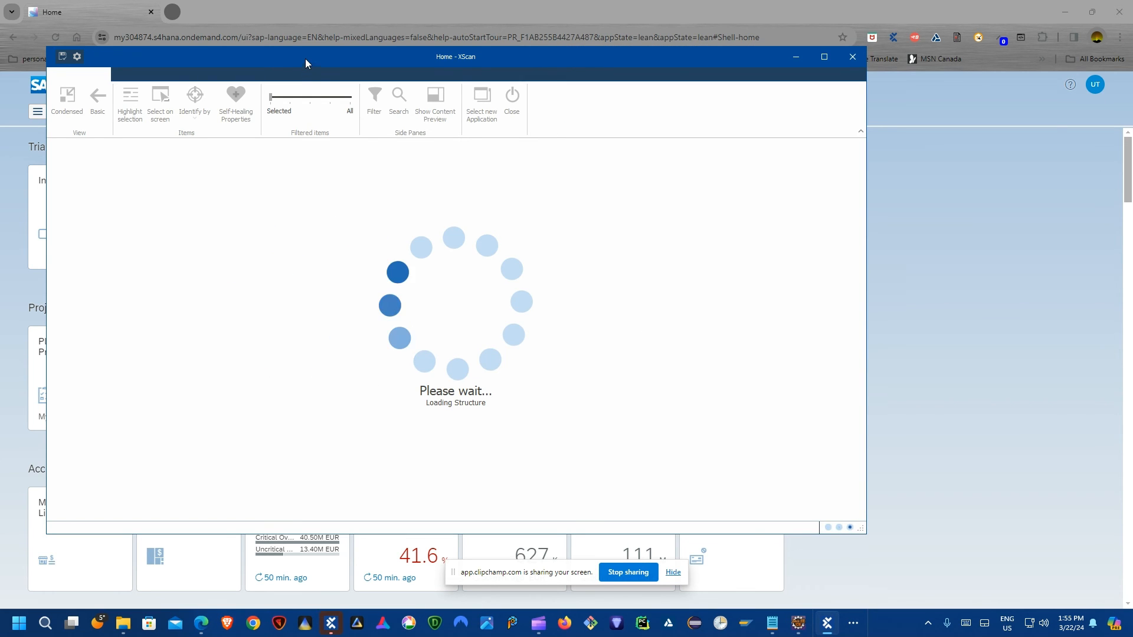
{"action": "left_click_drag", "start_coordinate": [306, 59], "coordinate": [652, 132]}
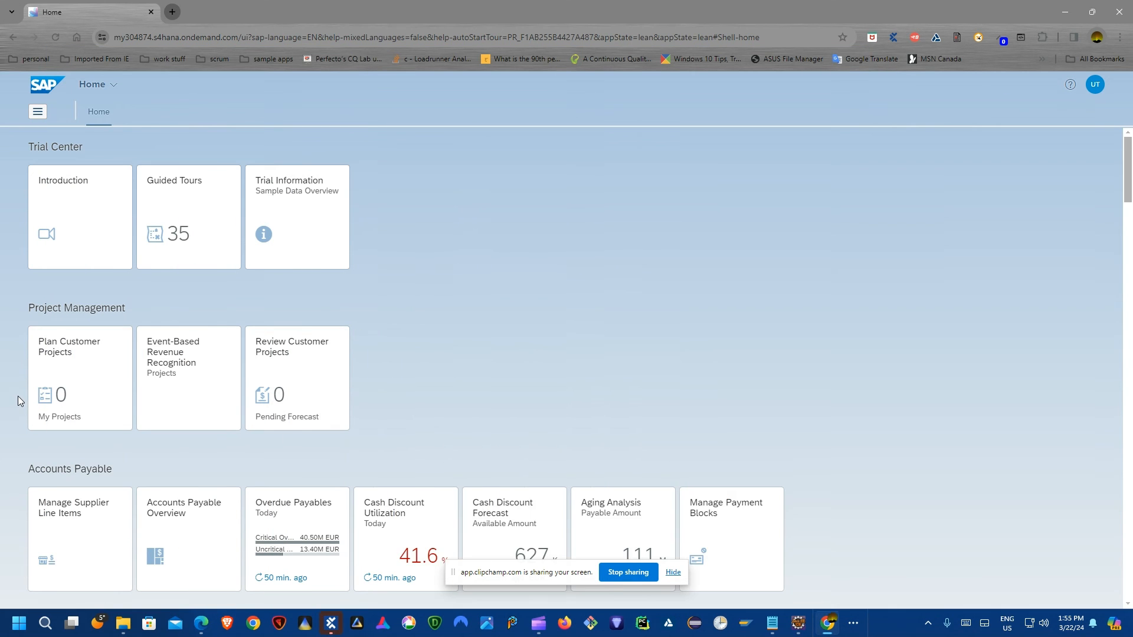
Reduce the scan list to selected items and pick the Supplier Invoices List tile under Procurement on screen.
{"action": "scroll", "coordinate": [294, 374], "scroll_direction": "down", "scroll_amount": 4}
{"action": "scroll", "coordinate": [313, 358], "scroll_direction": "down", "scroll_amount": 4}
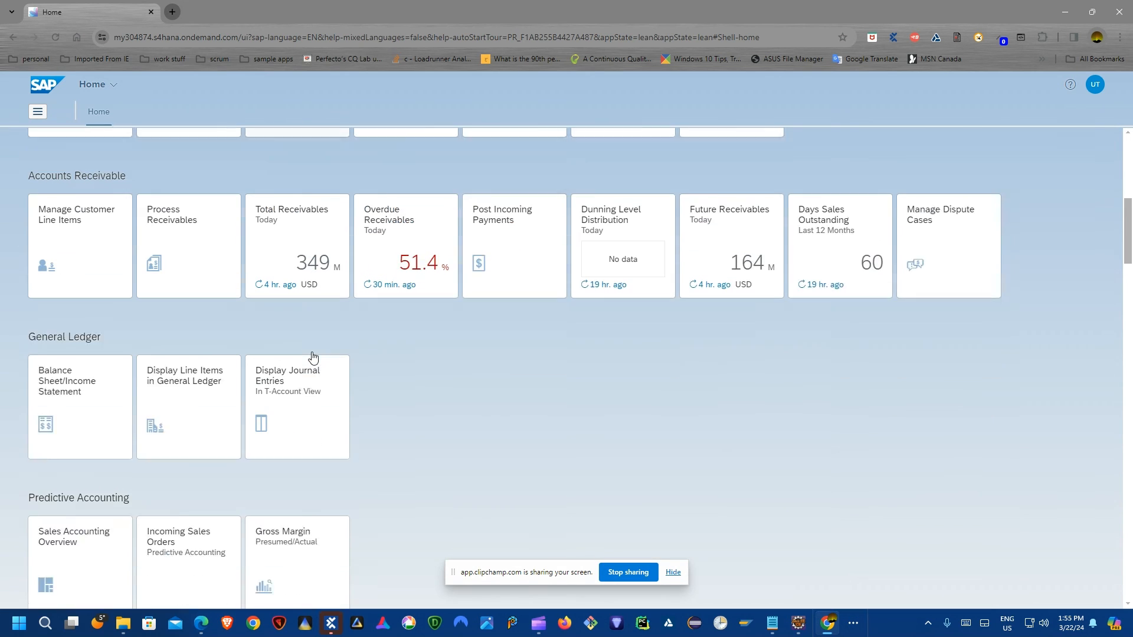
{"action": "scroll", "coordinate": [247, 389], "scroll_direction": "down", "scroll_amount": 3}
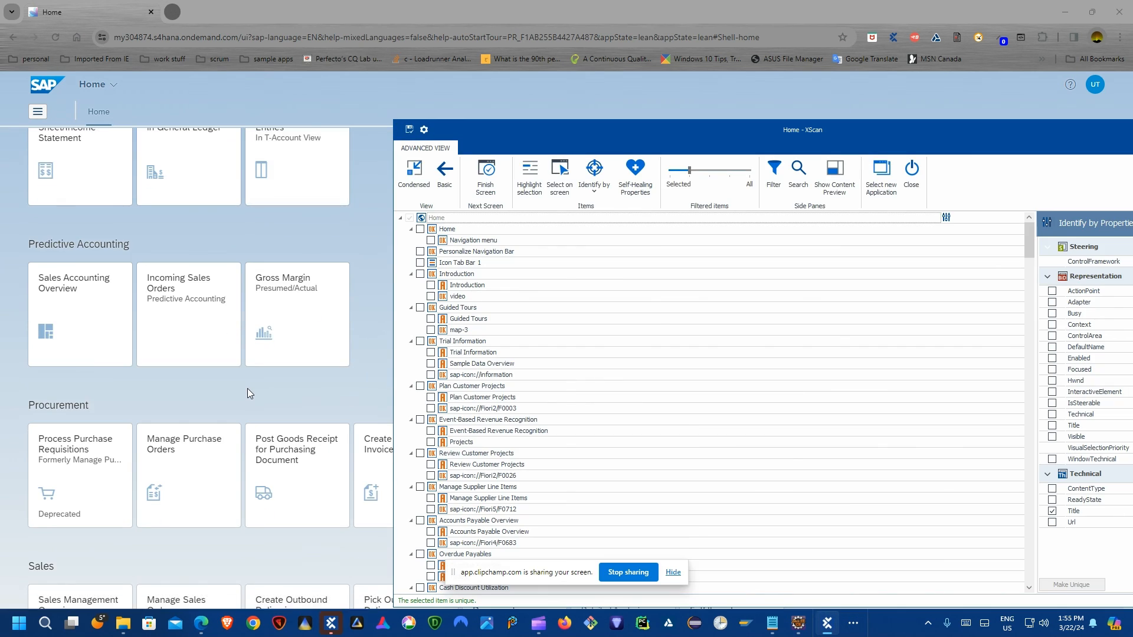
{"action": "scroll", "coordinate": [247, 388], "scroll_direction": "down", "scroll_amount": 2}
{"action": "left_click_drag", "start_coordinate": [559, 140], "coordinate": [621, 113]}
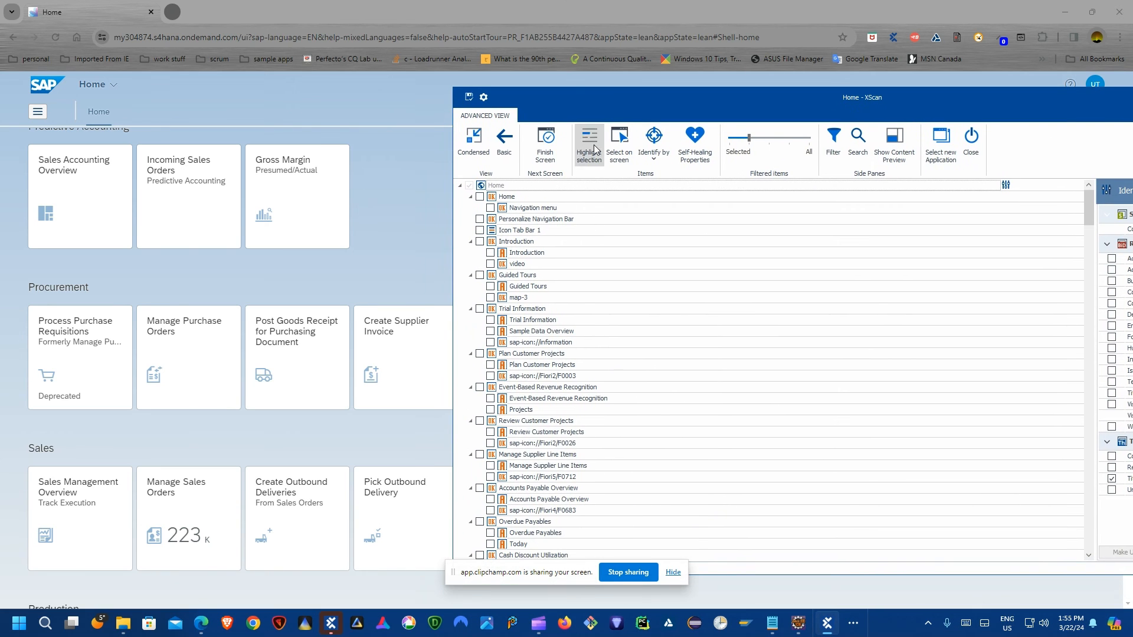
{"action": "left_click_drag", "start_coordinate": [747, 140], "coordinate": [714, 141]}
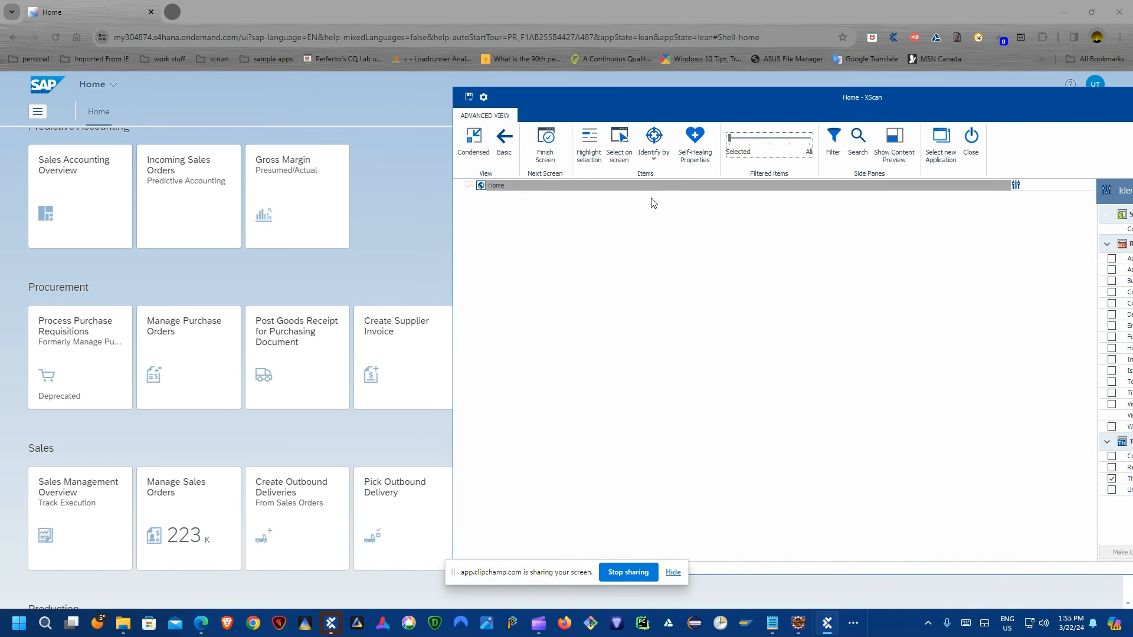
{"action": "left_click", "coordinate": [619, 140]}
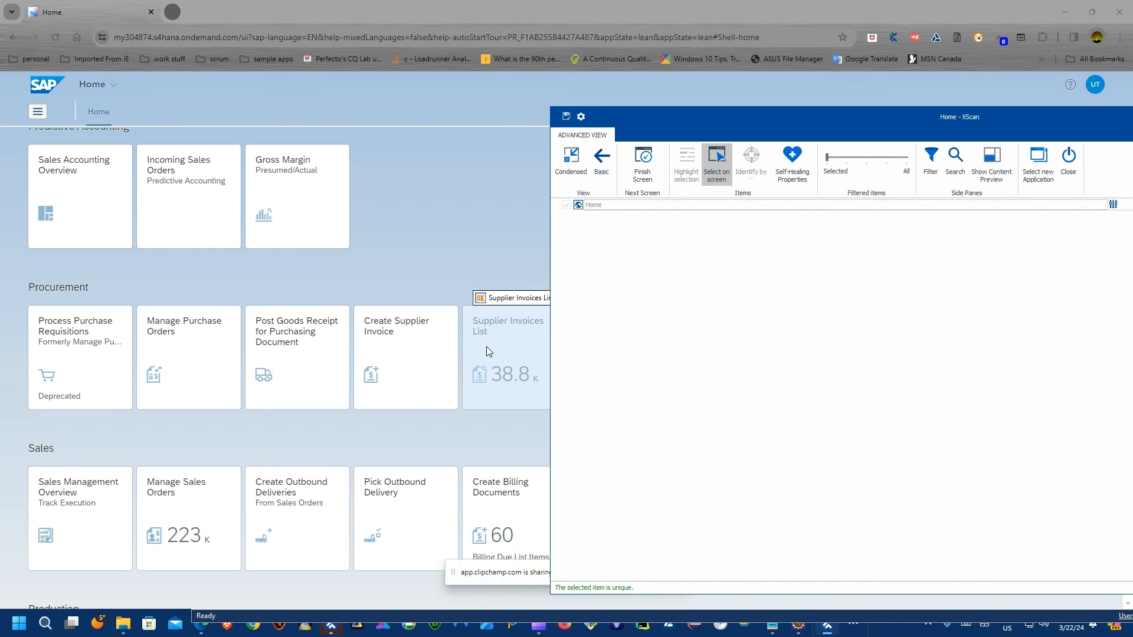
{"action": "left_click", "coordinate": [498, 354]}
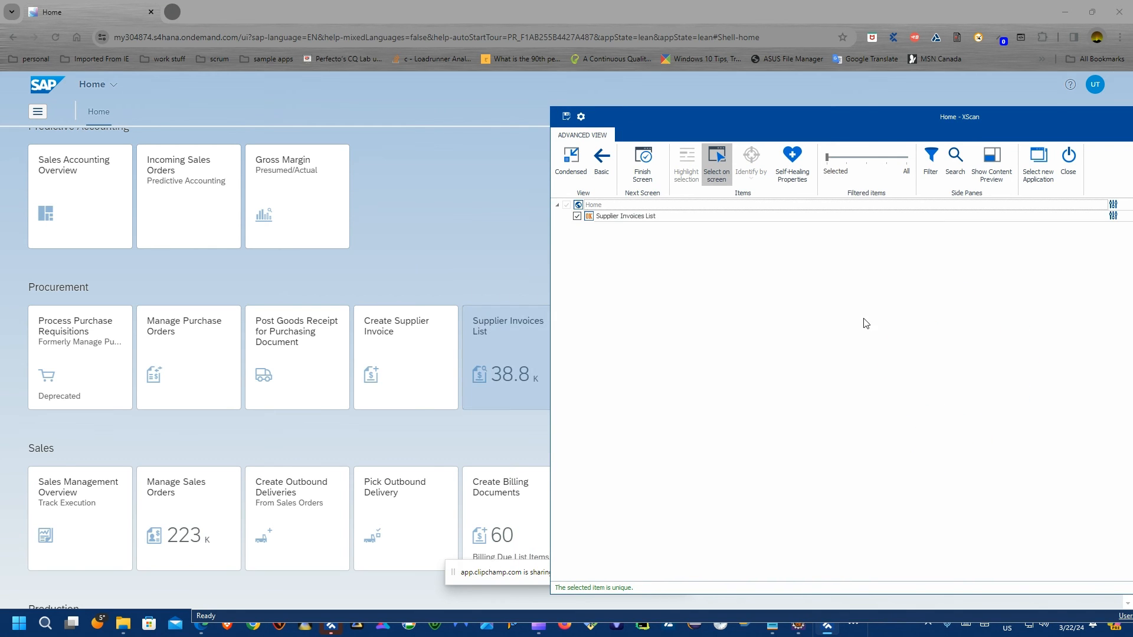
Examine the technical identification properties of the scanned Supplier Invoices List tile, including its Id and Header.
{"action": "left_click_drag", "start_coordinate": [759, 119], "coordinate": [432, 80]}
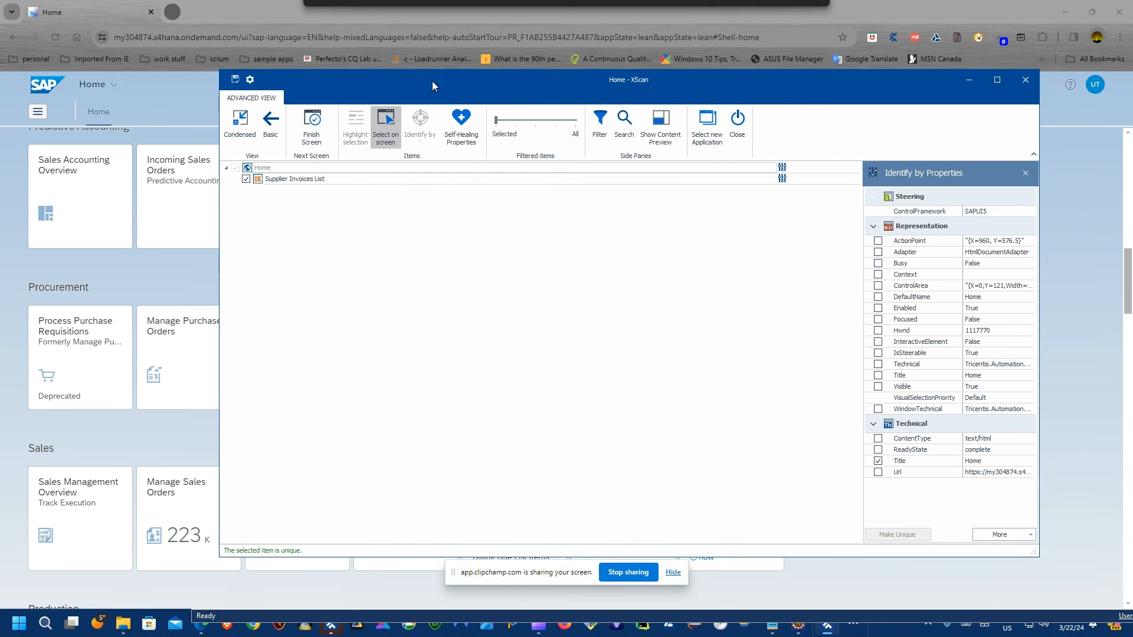
{"action": "left_click", "coordinate": [322, 181]}
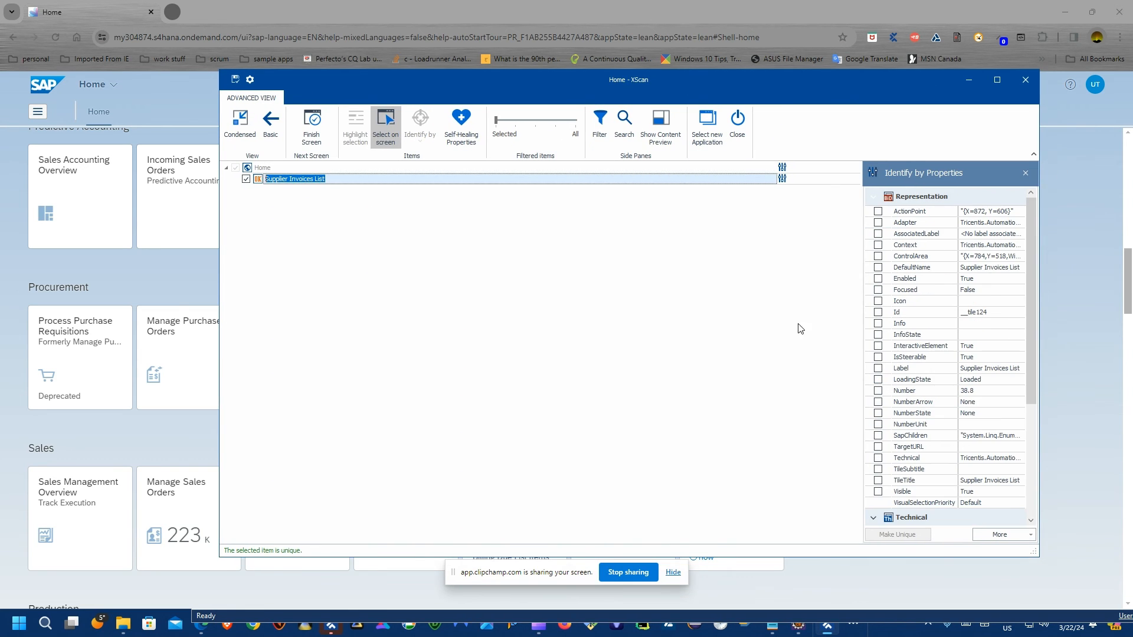
{"action": "scroll", "coordinate": [967, 385], "scroll_direction": "down", "scroll_amount": 5}
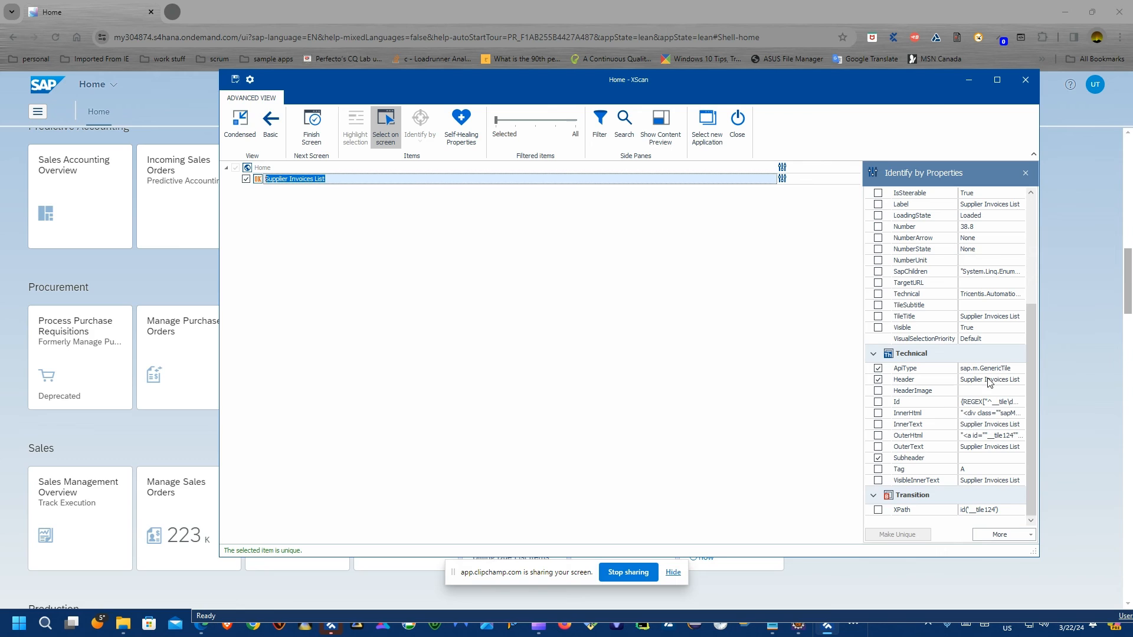
{"action": "left_click", "coordinate": [990, 403]}
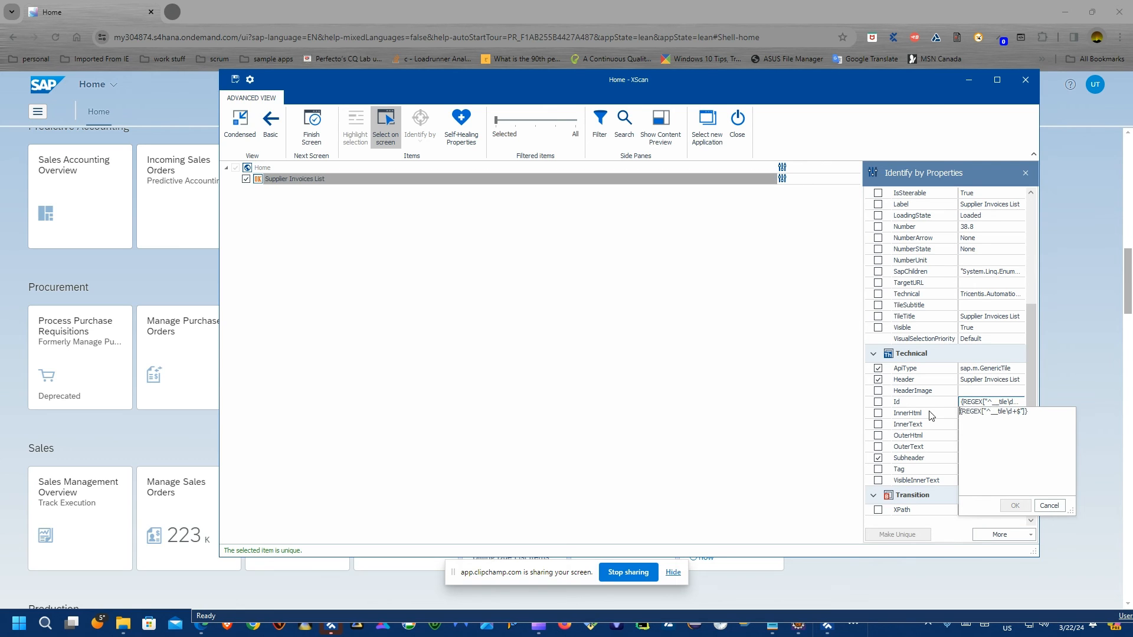
{"action": "left_click", "coordinate": [903, 381]}
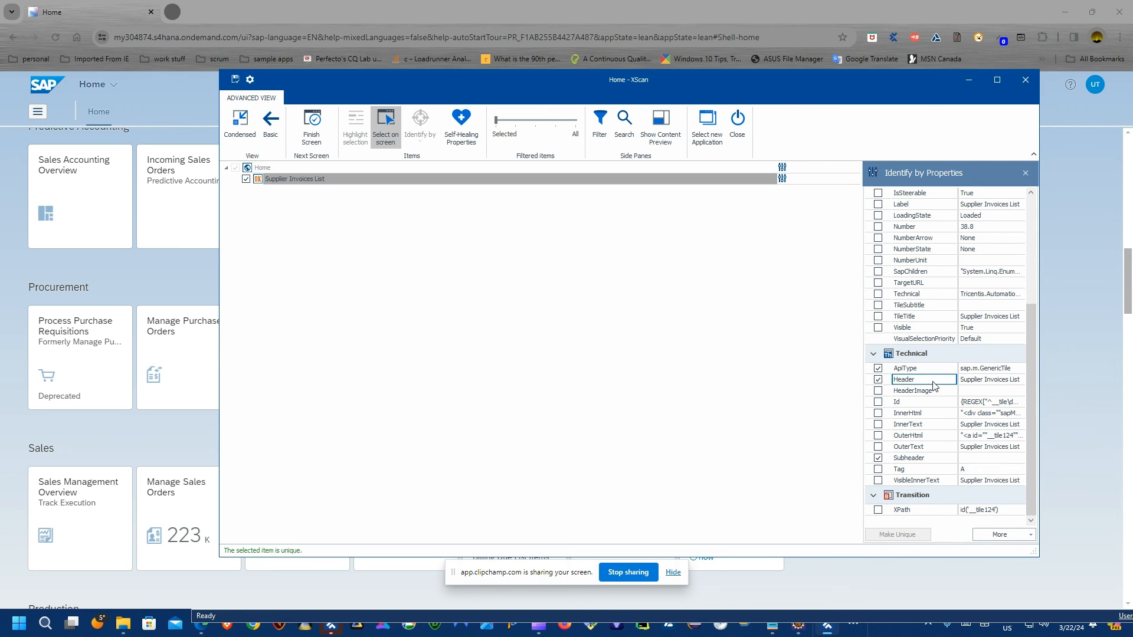
Add DefaultName to the properties that identify the Supplier Invoices List tile.
{"action": "left_click", "coordinate": [878, 380]}
{"action": "scroll", "coordinate": [924, 273], "scroll_direction": "up", "scroll_amount": 2}
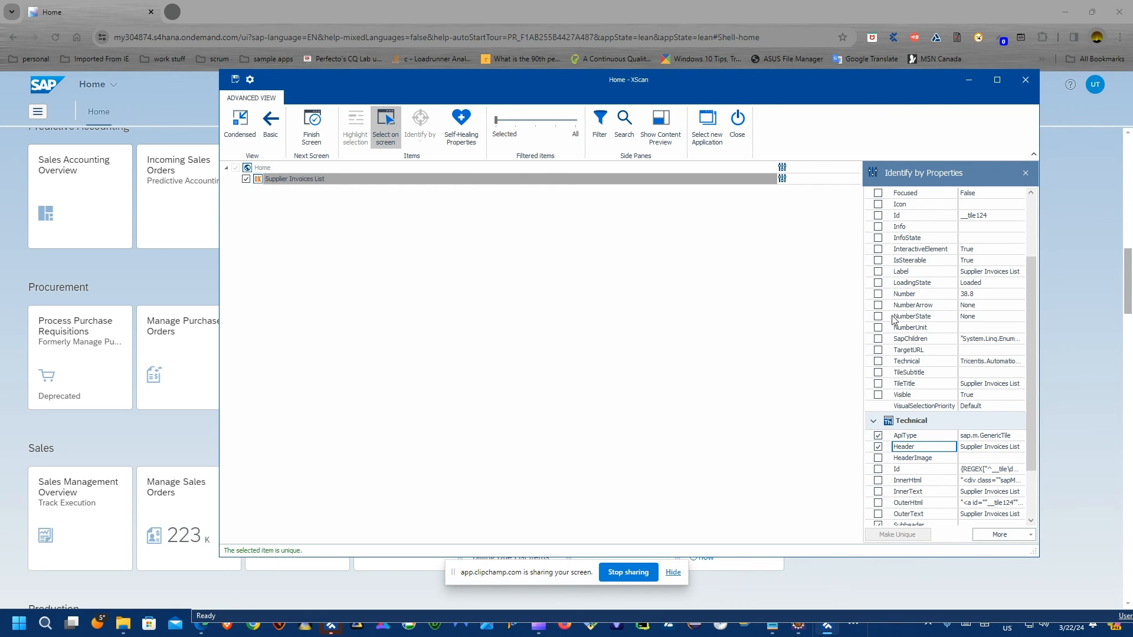
{"action": "scroll", "coordinate": [929, 259], "scroll_direction": "up", "scroll_amount": 3}
{"action": "scroll", "coordinate": [931, 361], "scroll_direction": "down", "scroll_amount": 4}
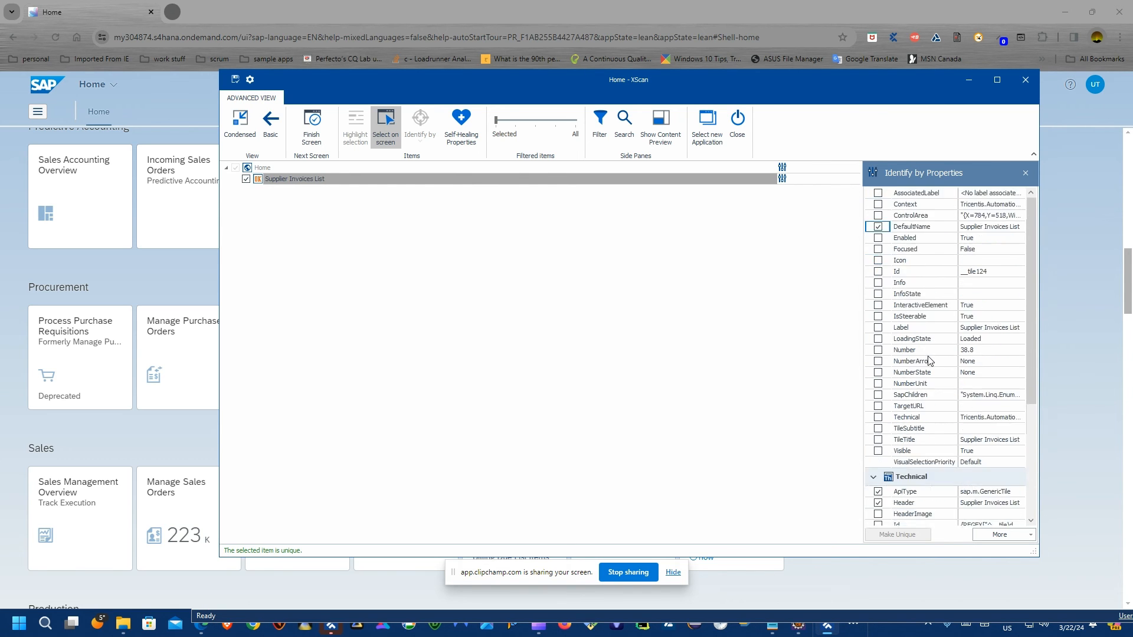
Compare the full InnerText and DefaultName values of the Supplier Invoices List tile.
{"action": "left_click", "coordinate": [985, 425]}
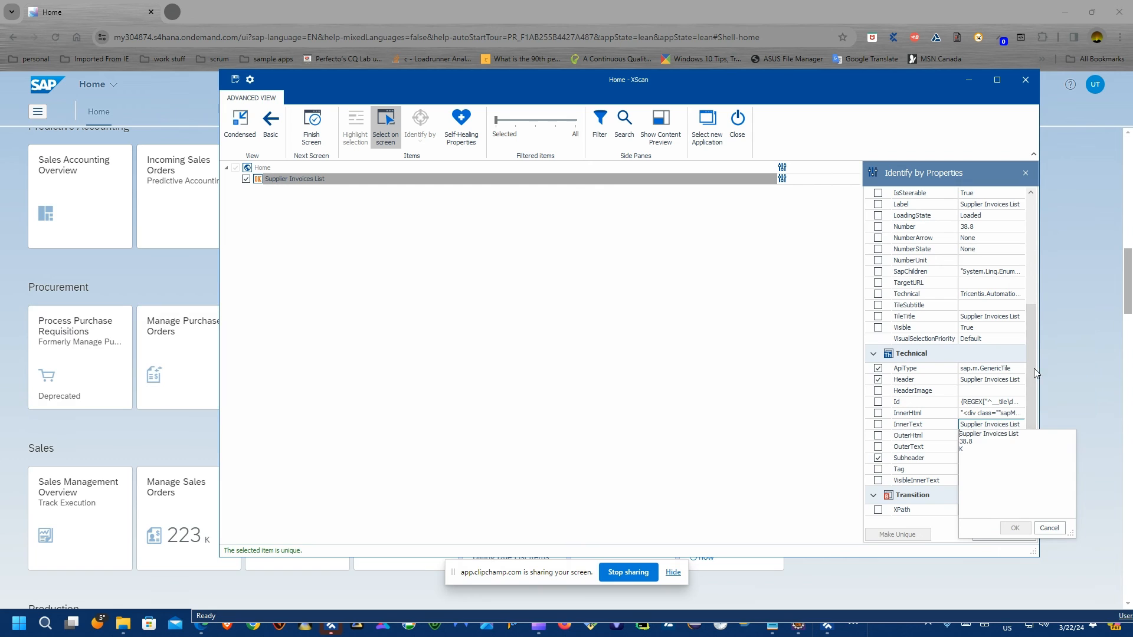
{"action": "left_click_drag", "start_coordinate": [1030, 367], "coordinate": [1023, 246]}
{"action": "left_click", "coordinate": [979, 269]}
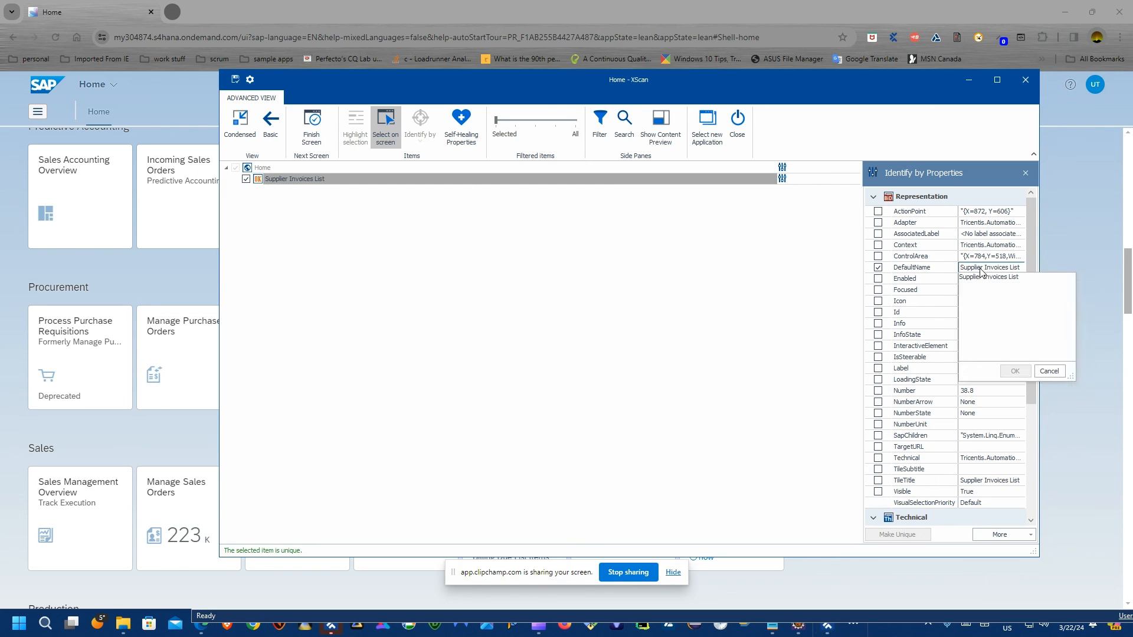
{"action": "left_click", "coordinate": [901, 270]}
{"action": "scroll", "coordinate": [956, 348], "scroll_direction": "down", "scroll_amount": 5}
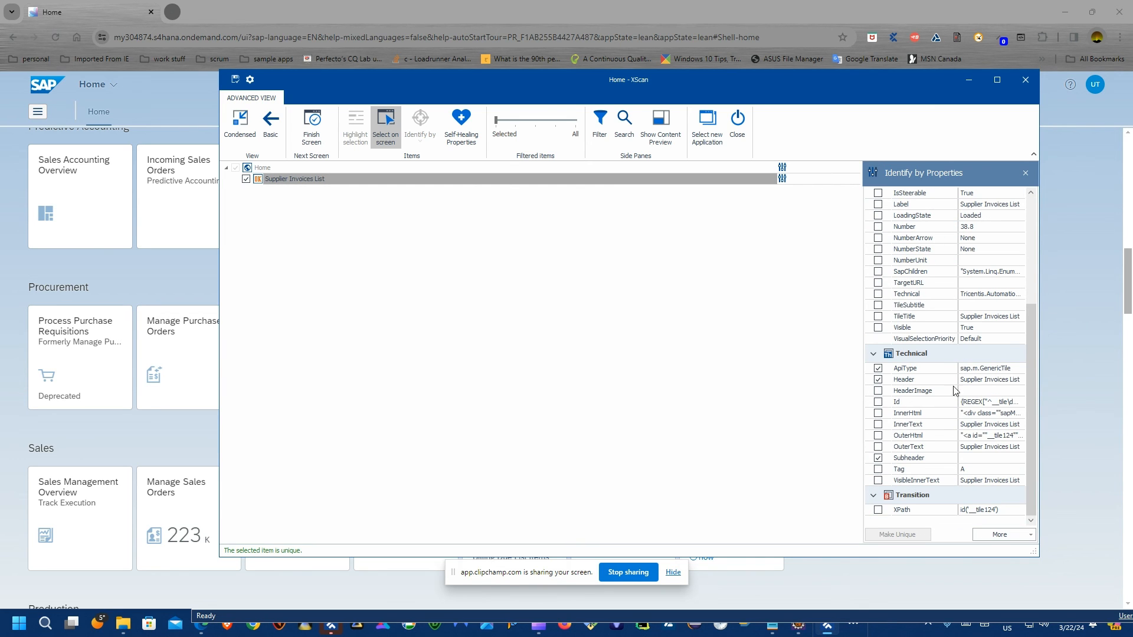
{"action": "left_click", "coordinate": [970, 426]}
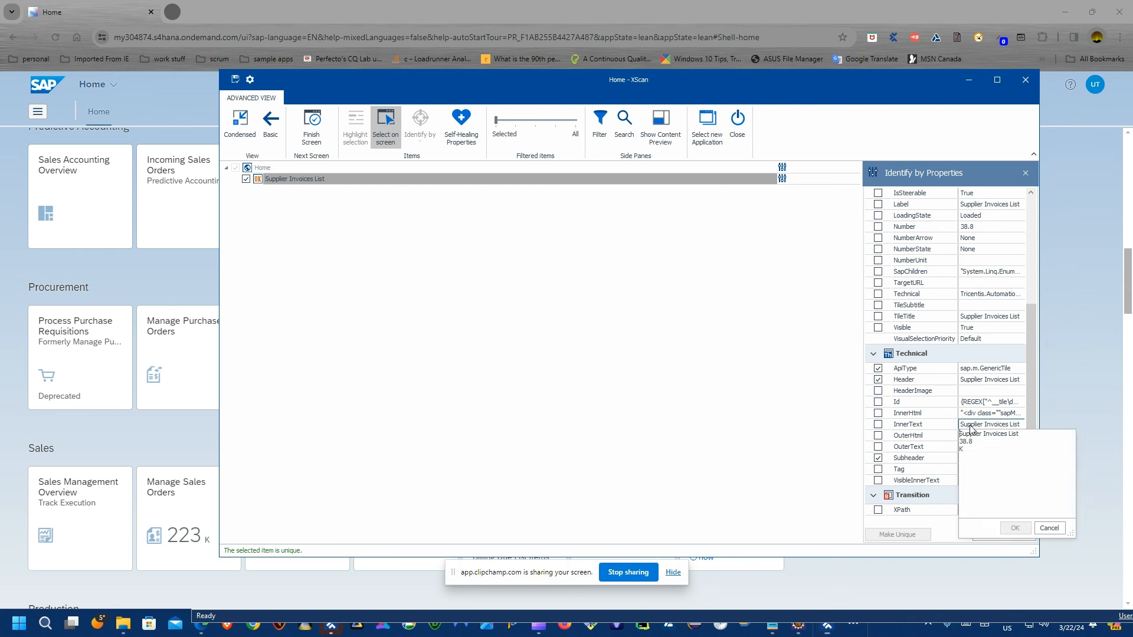
{"action": "left_click", "coordinate": [2, 426]}
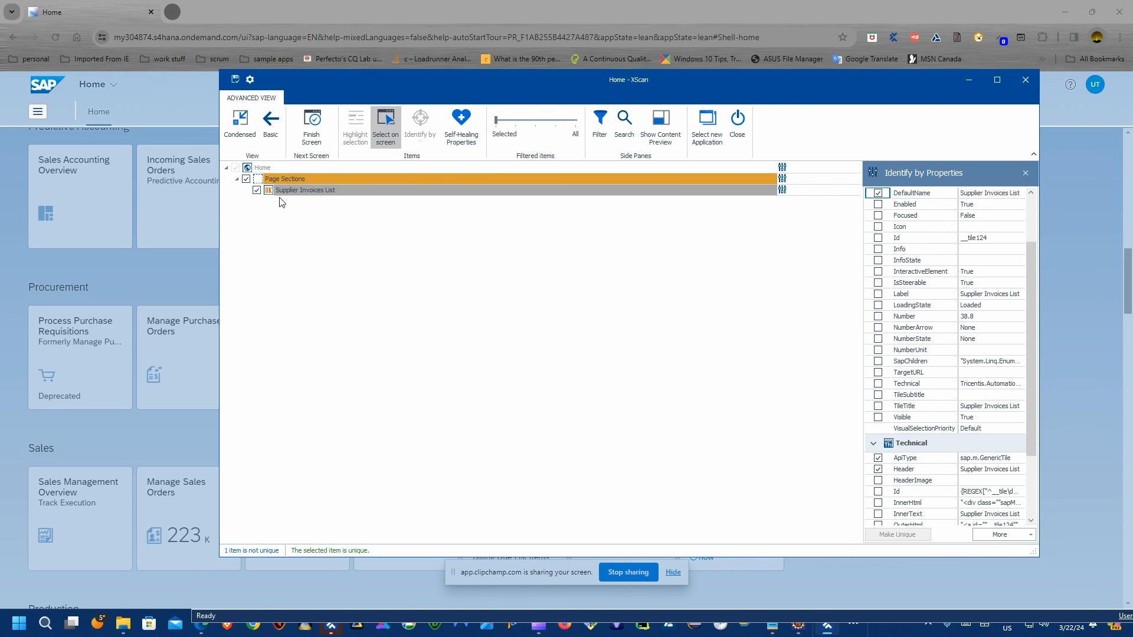
Compare the tile on the SAP Home page with its scanned properties, and close the scan.
{"action": "left_click_drag", "start_coordinate": [443, 92], "coordinate": [590, 477]}
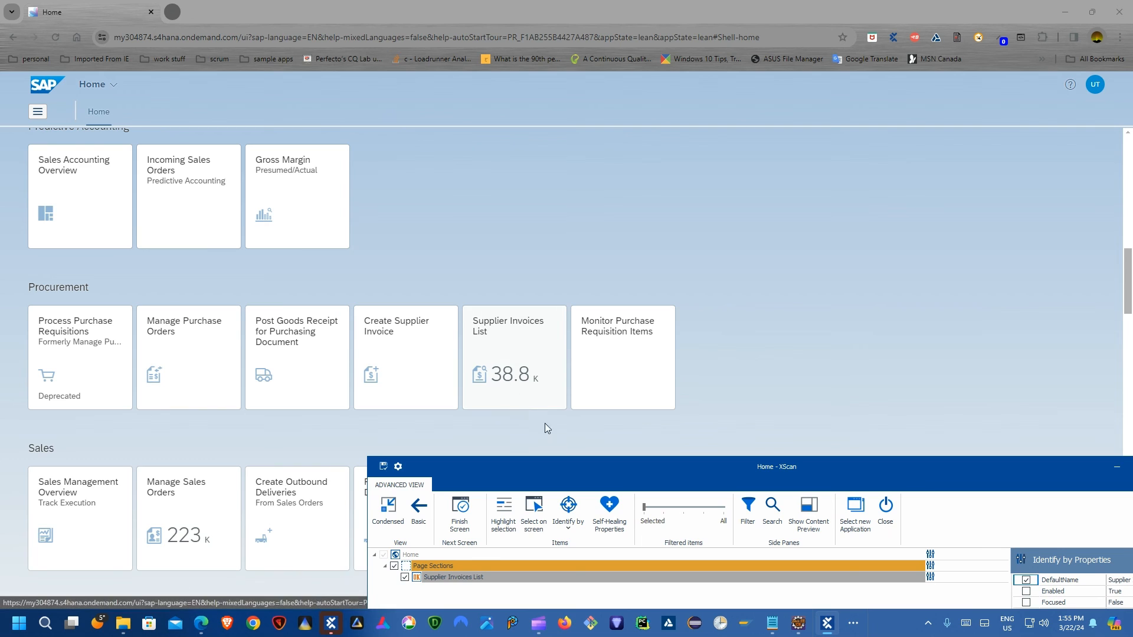
{"action": "left_click_drag", "start_coordinate": [567, 466], "coordinate": [391, 98]}
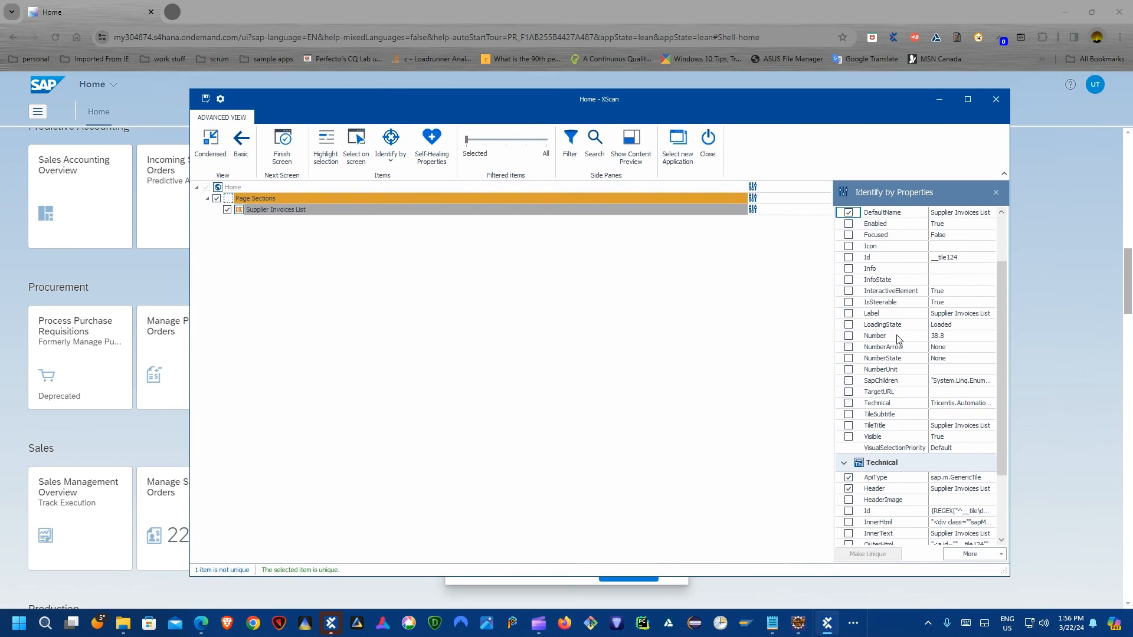
{"action": "scroll", "coordinate": [946, 280], "scroll_direction": "up", "scroll_amount": 2}
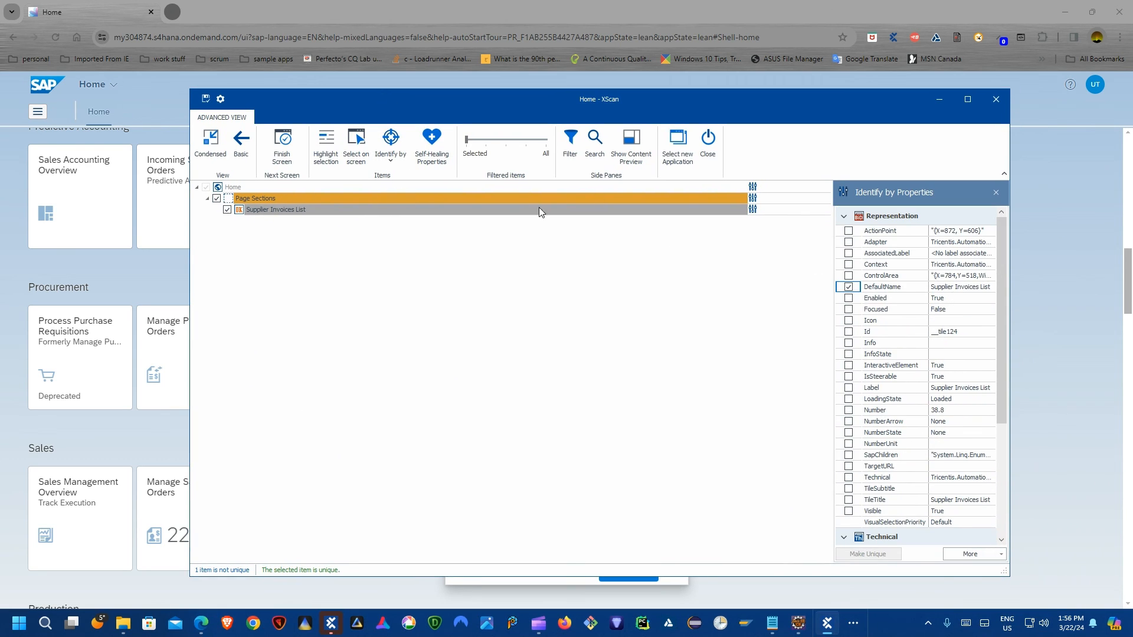
{"action": "left_click", "coordinate": [706, 154]}
{"action": "left_click", "coordinate": [598, 362]}
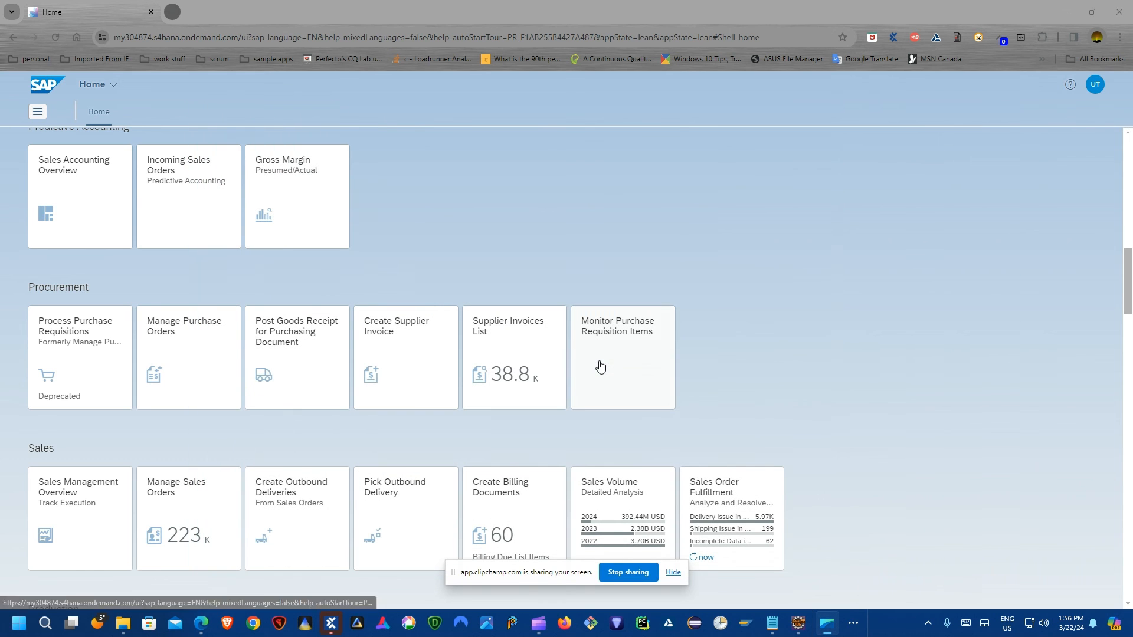
In Tosca Commander, jump from the Click Supplier Invoice List tile step to its module and inspect the Supplier Invoices List control's Header property.
{"action": "left_click", "coordinate": [337, 621]}
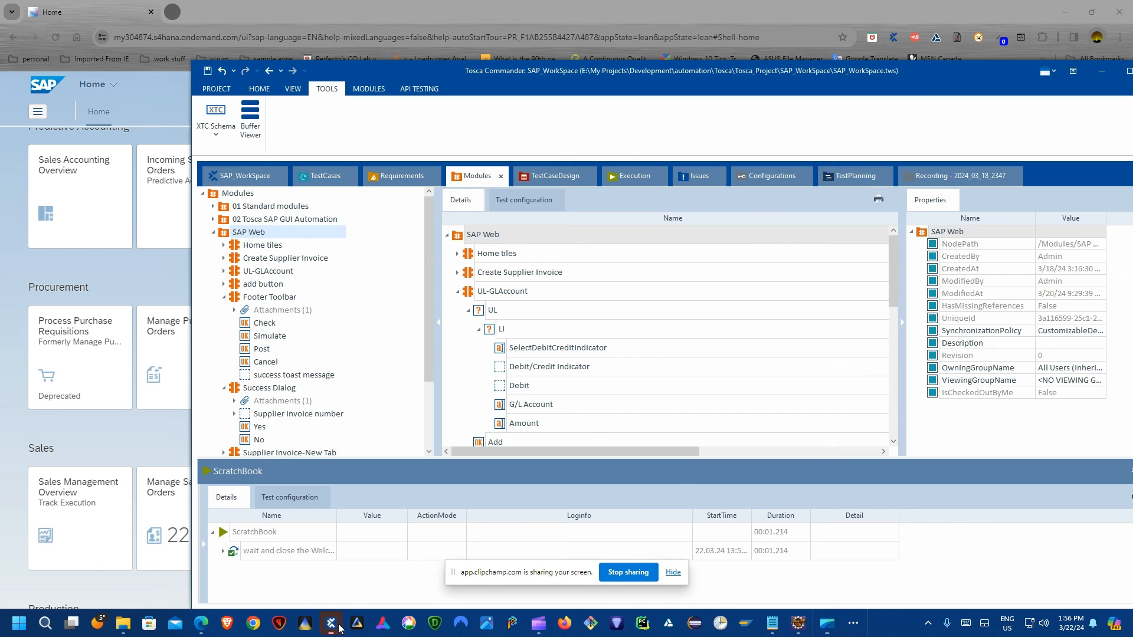
{"action": "left_click", "coordinate": [331, 176]}
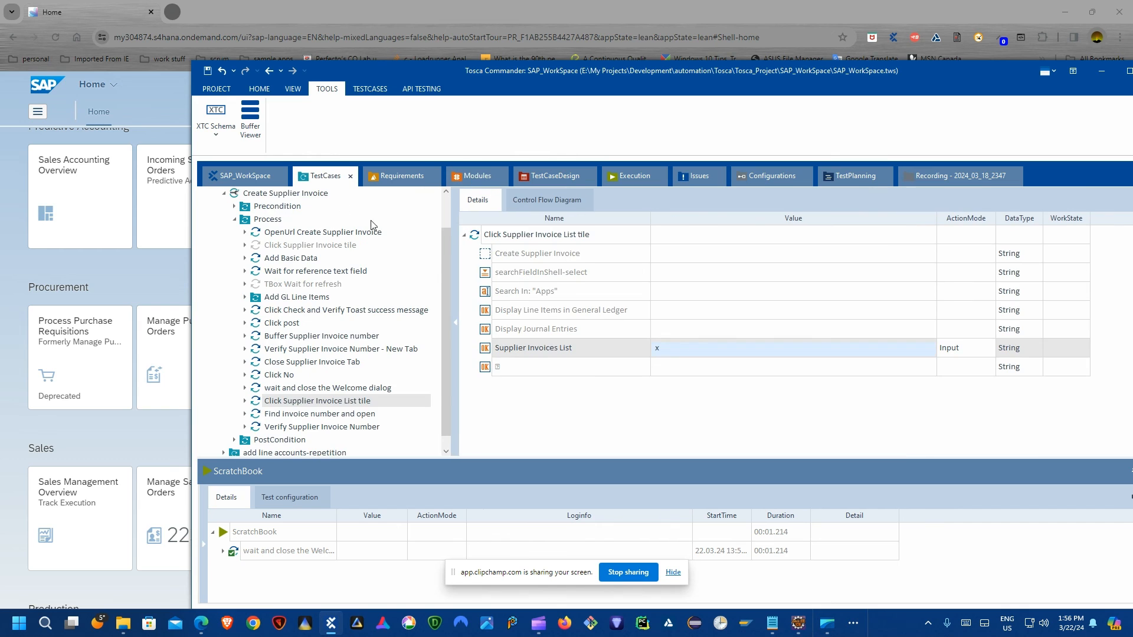
{"action": "right_click", "coordinate": [308, 402]}
{"action": "left_click", "coordinate": [366, 404]}
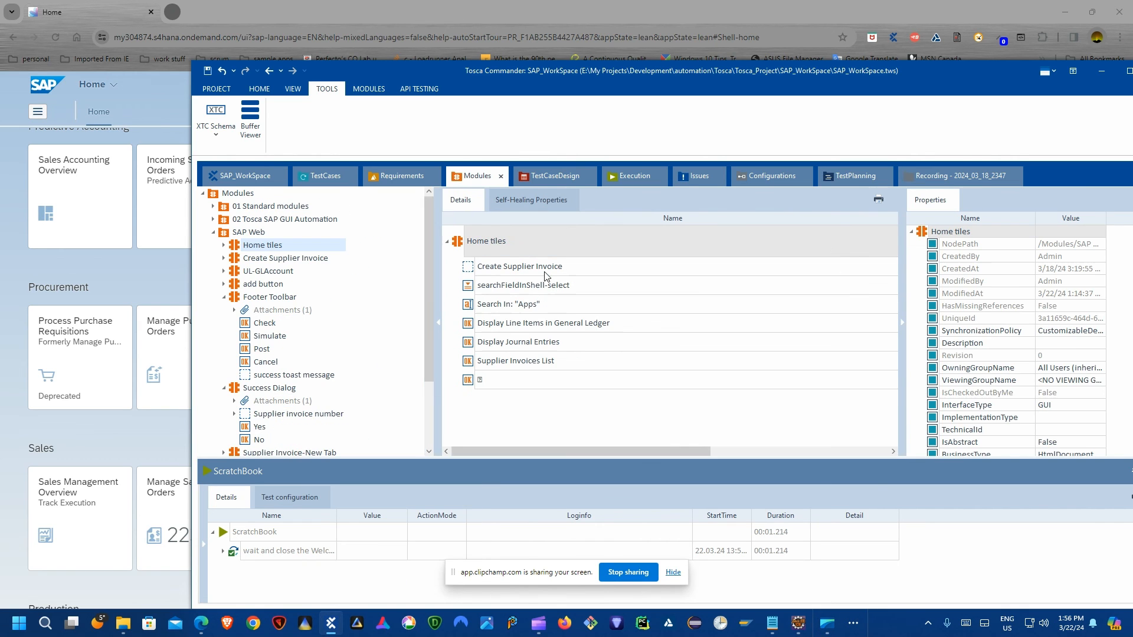
{"action": "left_click", "coordinate": [522, 362]}
{"action": "scroll", "coordinate": [975, 381], "scroll_direction": "down", "scroll_amount": 1}
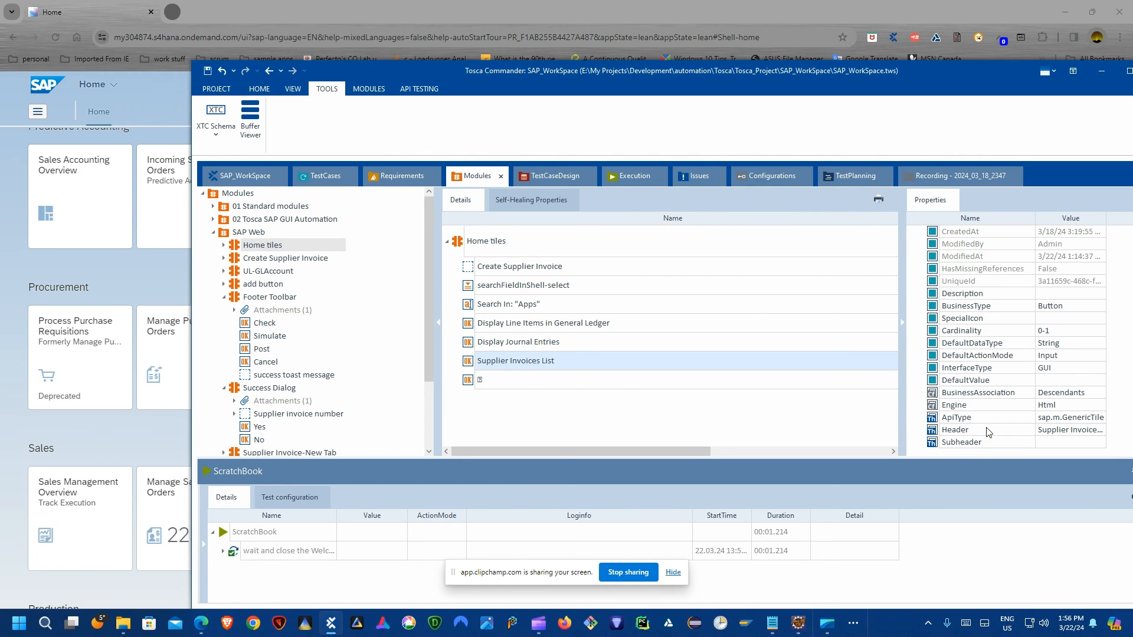
{"action": "left_click", "coordinate": [1046, 433]}
{"action": "left_click", "coordinate": [1100, 430]}
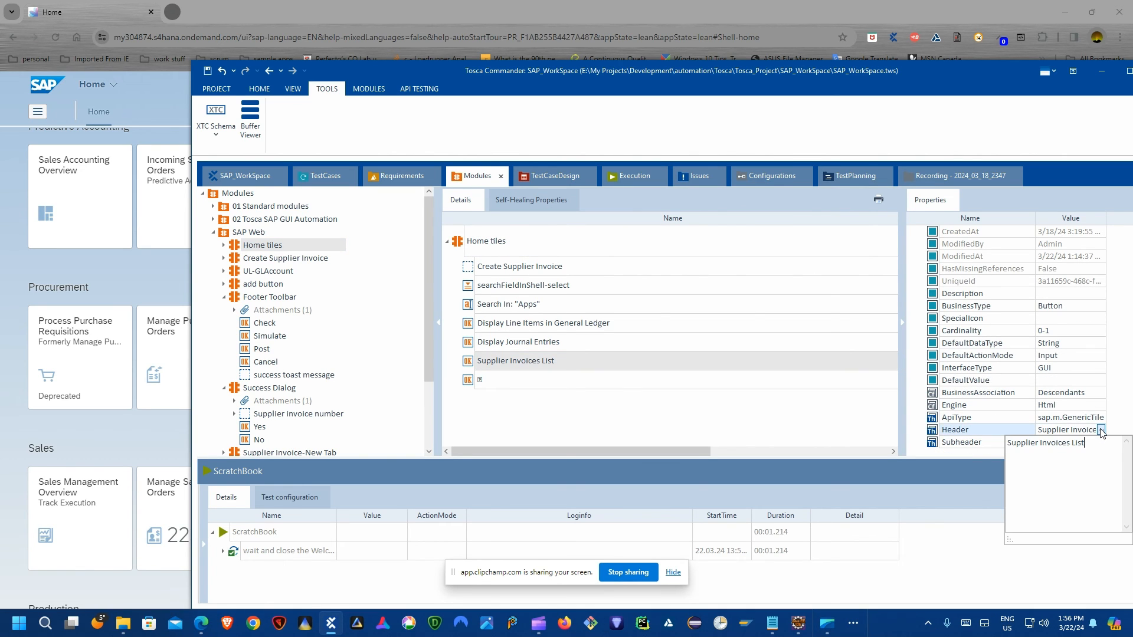
{"action": "left_click", "coordinate": [1093, 429]}
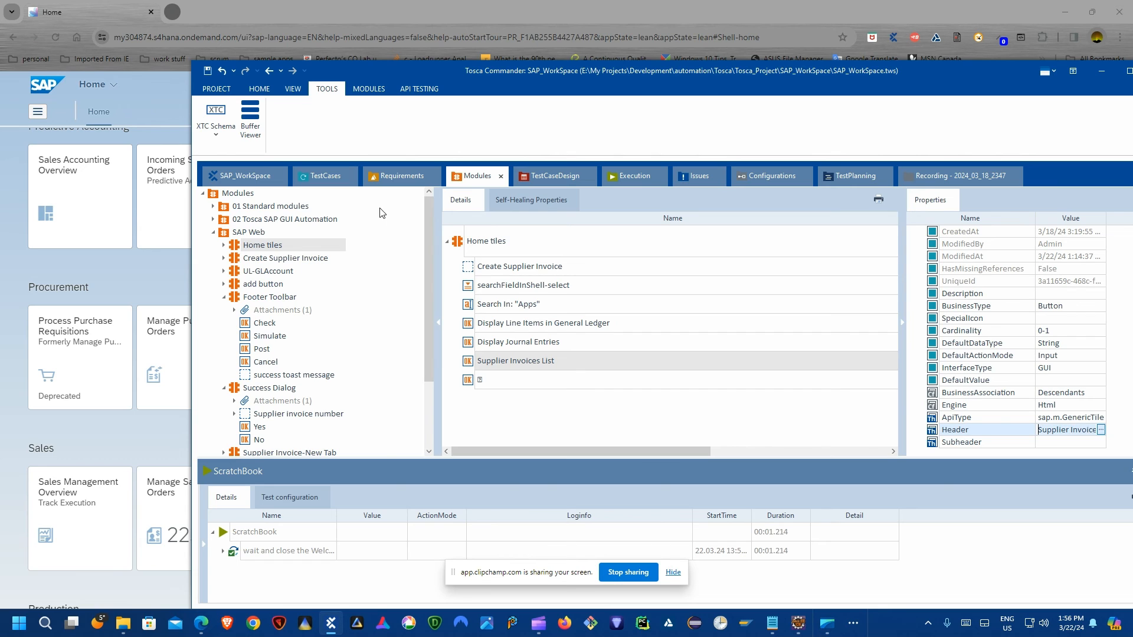
Run the Click Supplier Invoice List tile test step in ScratchBook.
{"action": "left_click", "coordinate": [337, 177]}
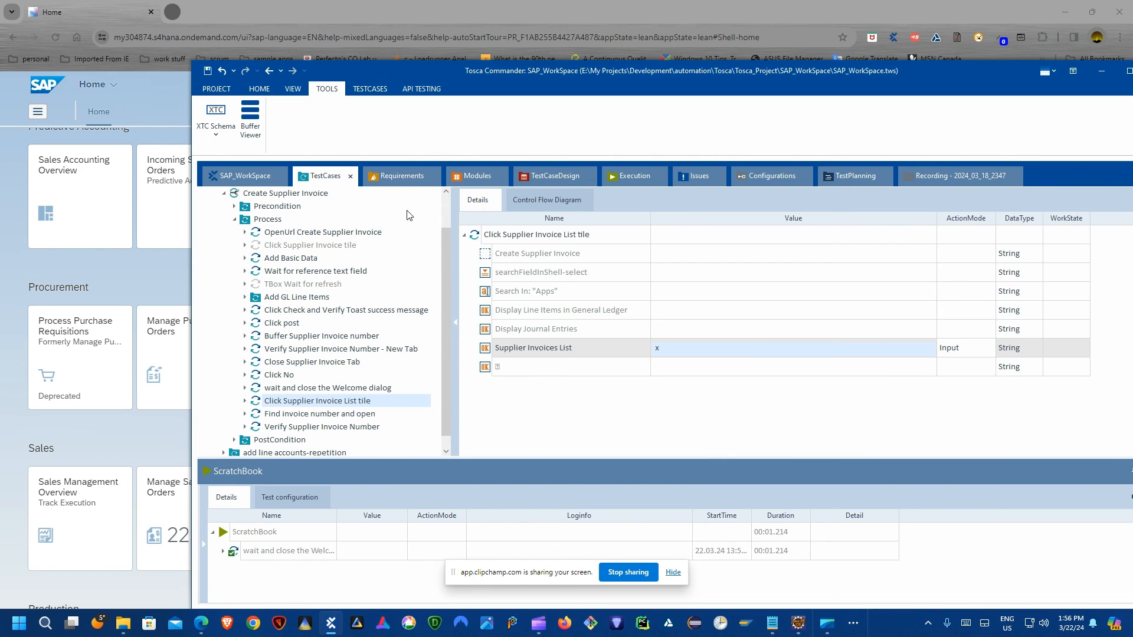
{"action": "right_click", "coordinate": [517, 236]}
{"action": "left_click", "coordinate": [574, 300]}
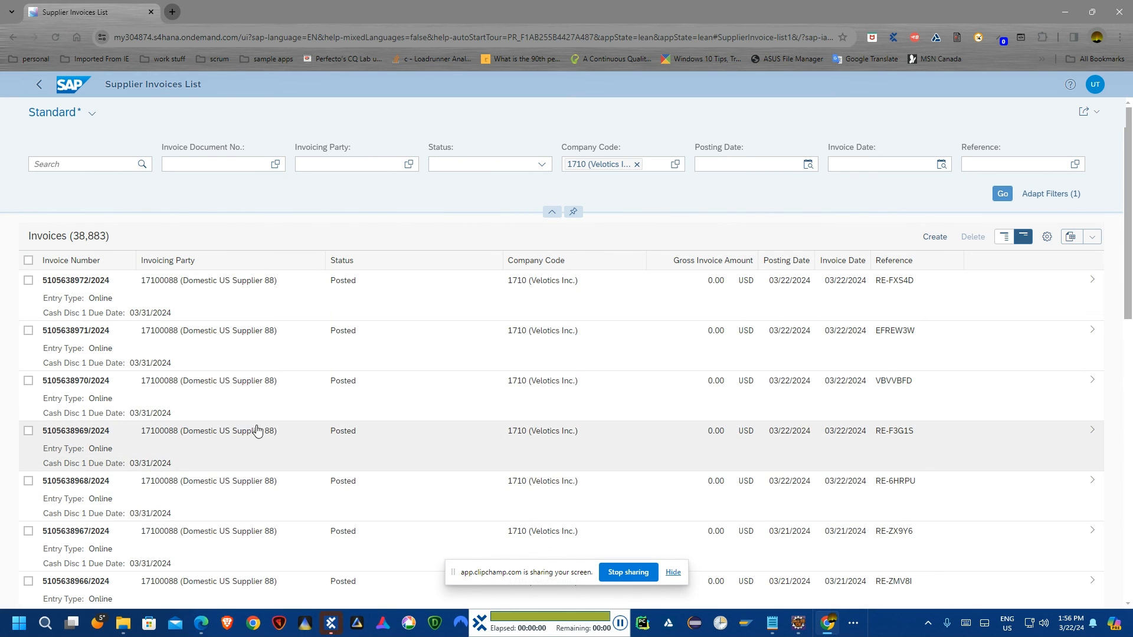
Return to Tosca Commander and expand the Invoices table in the Find invoice number and open test step.
{"action": "left_click", "coordinate": [332, 626]}
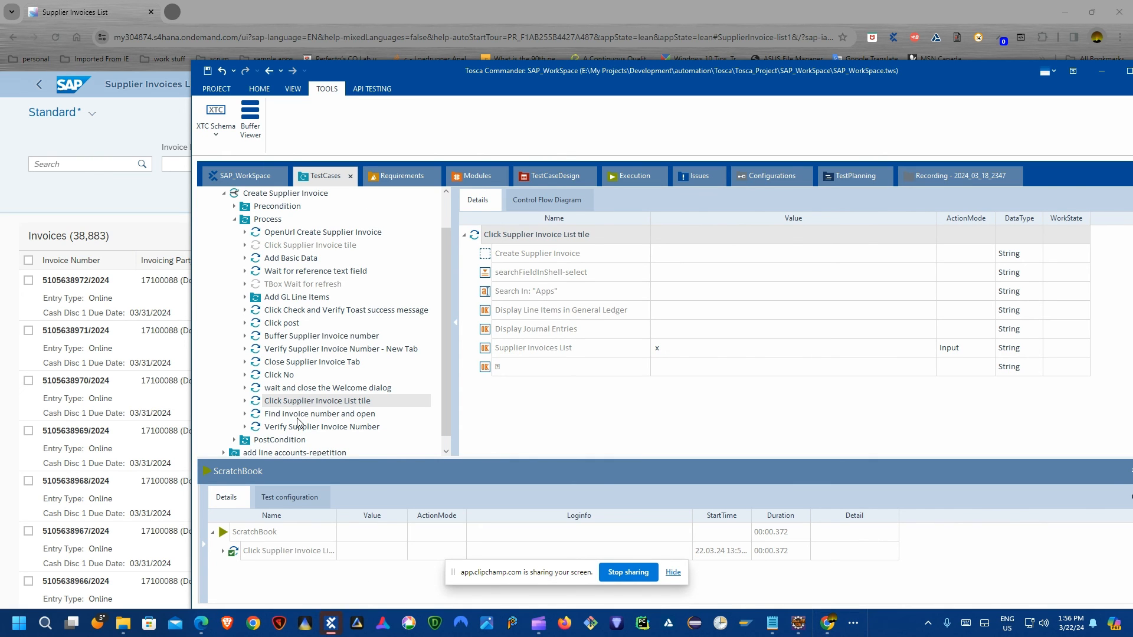
{"action": "left_click", "coordinate": [301, 414]}
{"action": "left_click", "coordinate": [475, 255]}
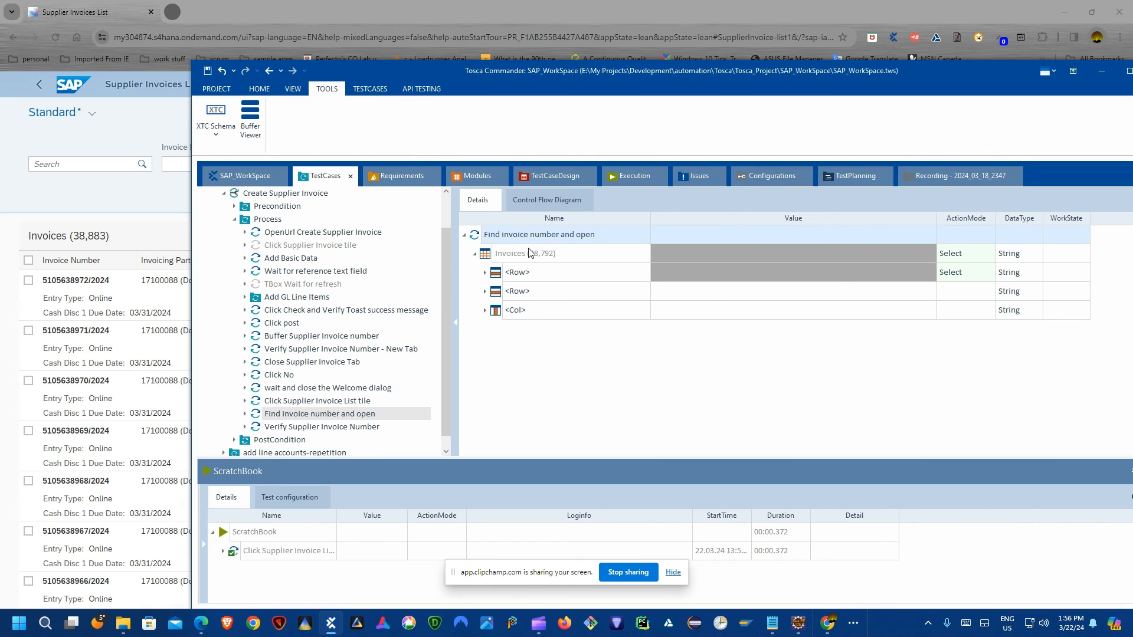
{"action": "scroll", "coordinate": [308, 248], "scroll_direction": "up", "scroll_amount": 1}
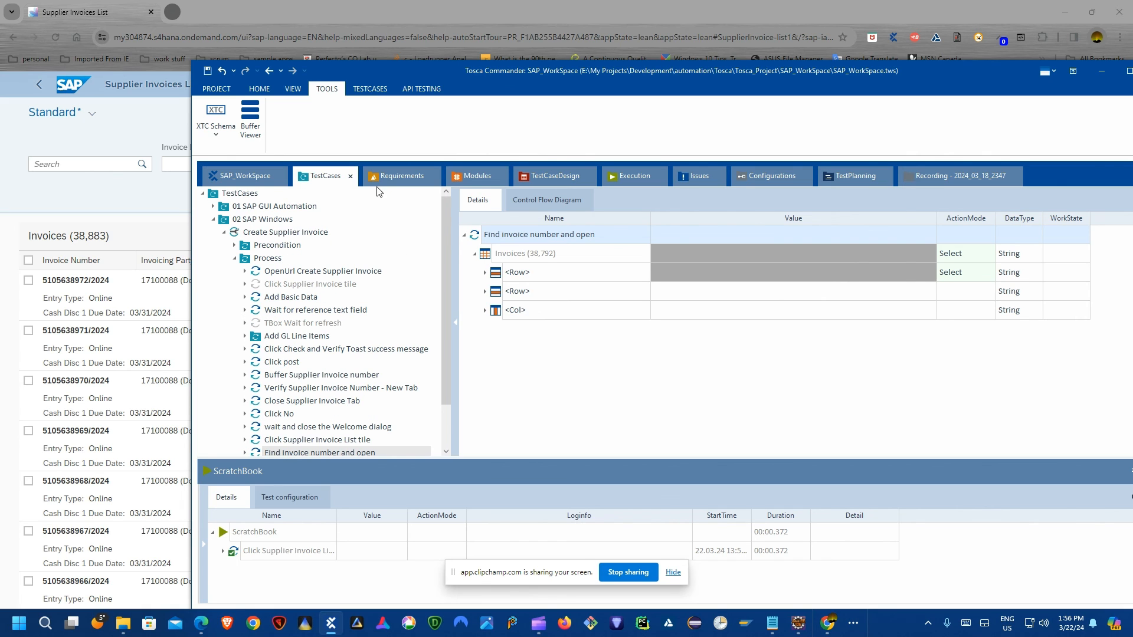
Start an application scan of the Supplier Invoices List page from the SAP Web module folder.
{"action": "left_click", "coordinate": [475, 176]}
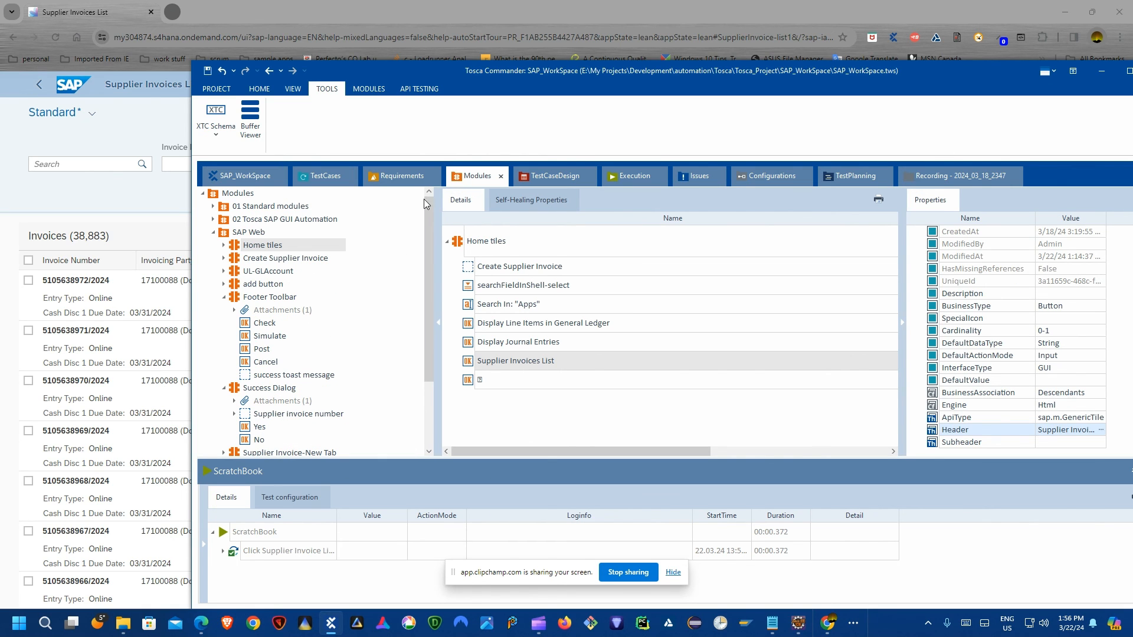
{"action": "right_click", "coordinate": [247, 235]}
{"action": "mouse_move", "coordinate": [289, 273]}
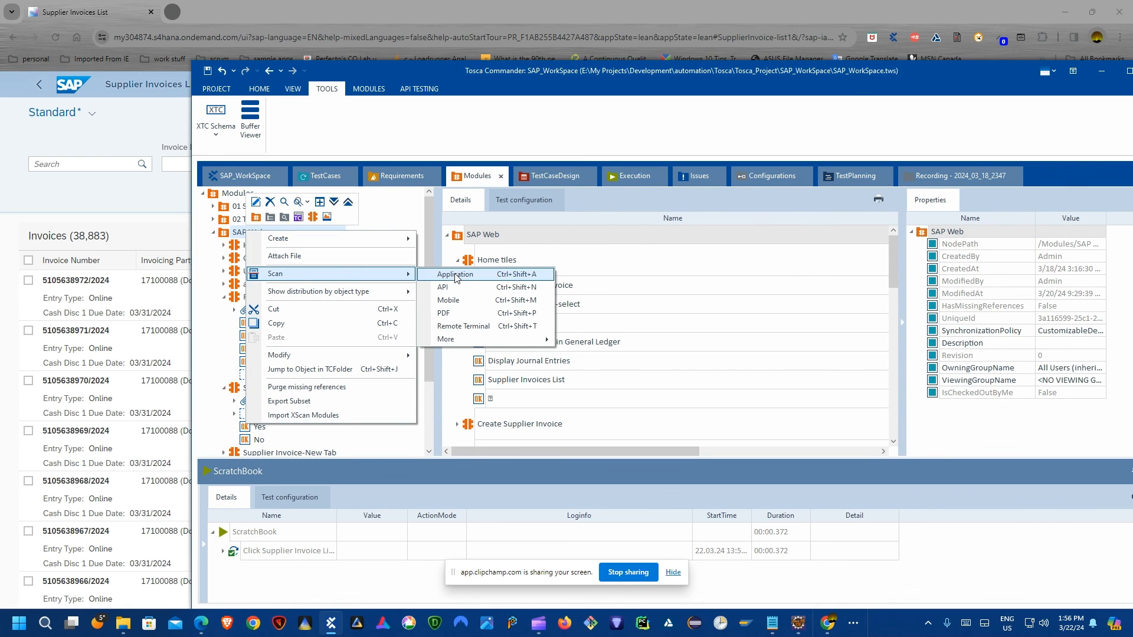
{"action": "left_click", "coordinate": [455, 276]}
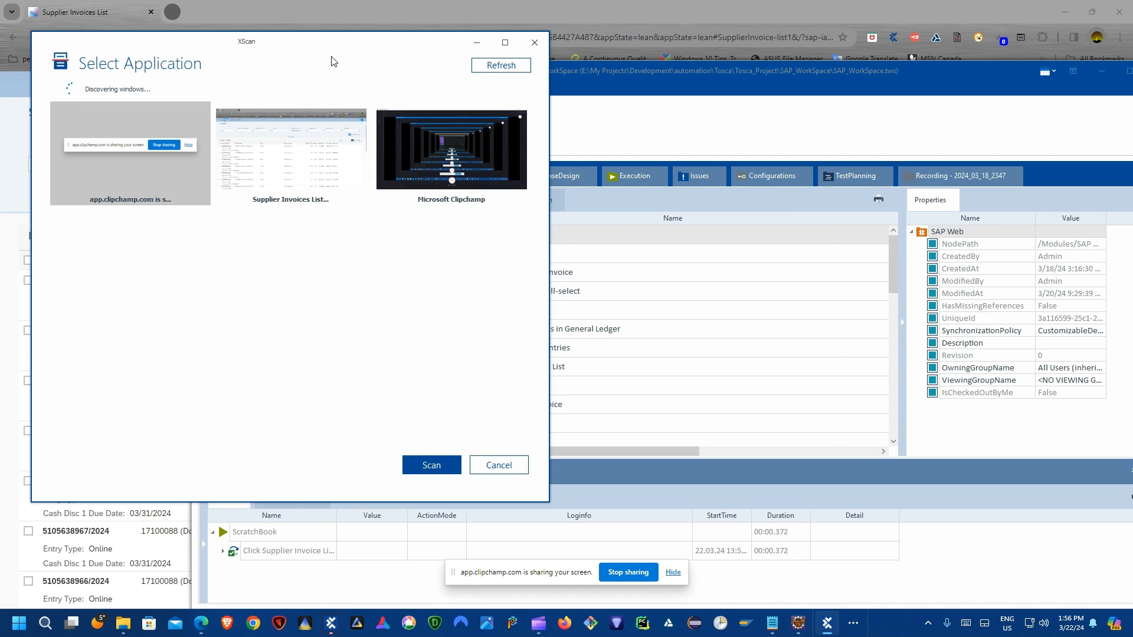
{"action": "double_click", "coordinate": [289, 164]}
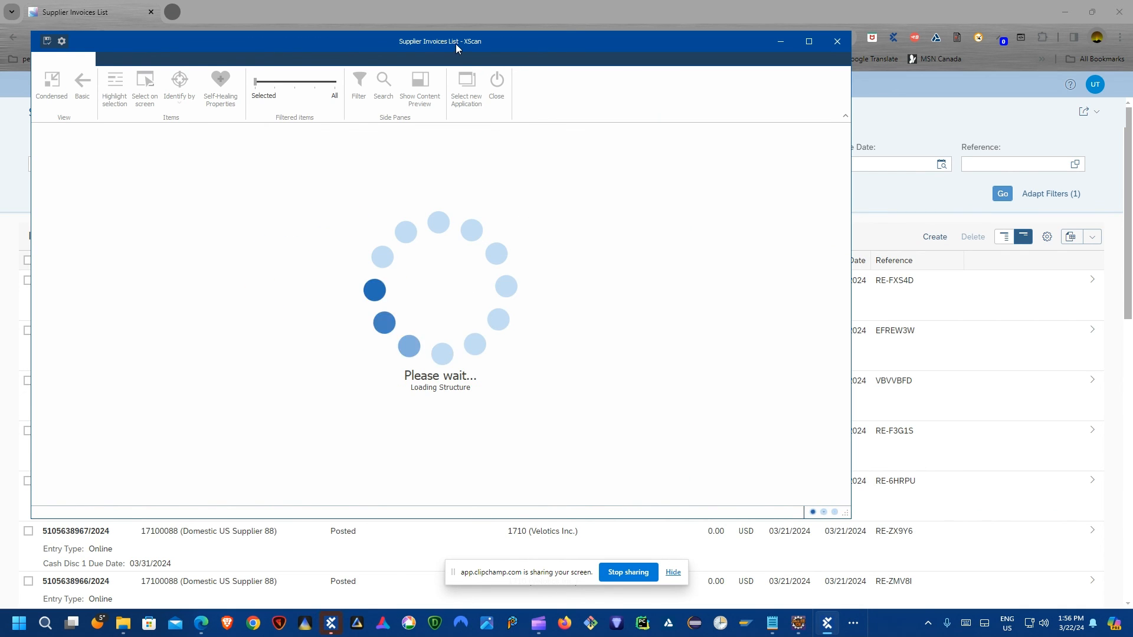
{"action": "left_click_drag", "start_coordinate": [462, 47], "coordinate": [688, 75]}
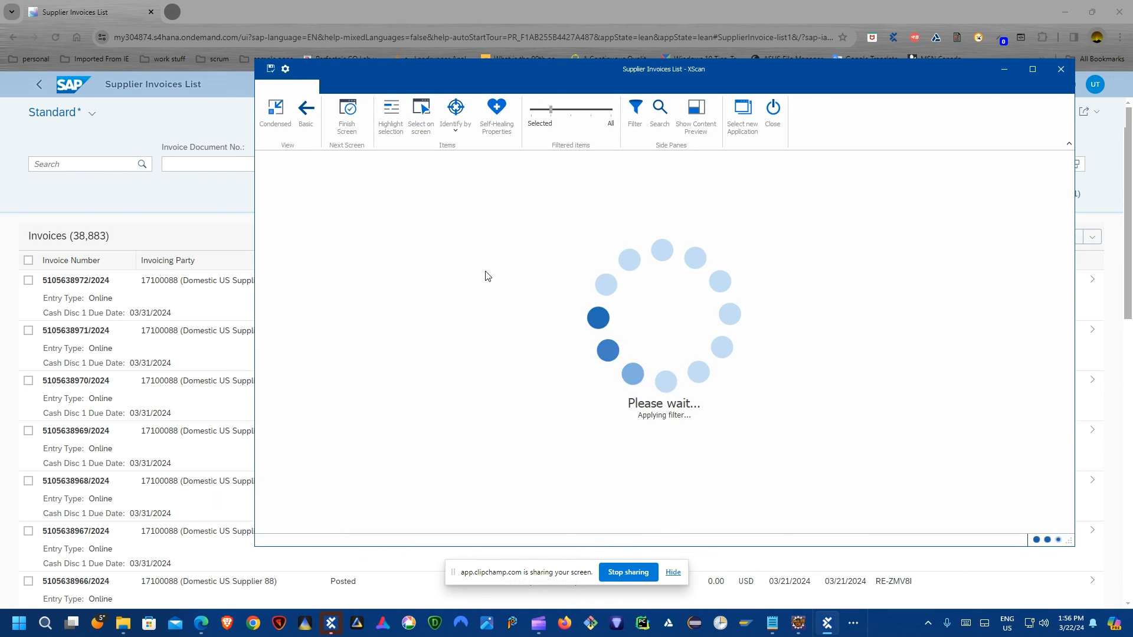
Select the Invoices table in the scanned structure and show its content preview.
{"action": "scroll", "coordinate": [452, 277], "scroll_direction": "down", "scroll_amount": 5}
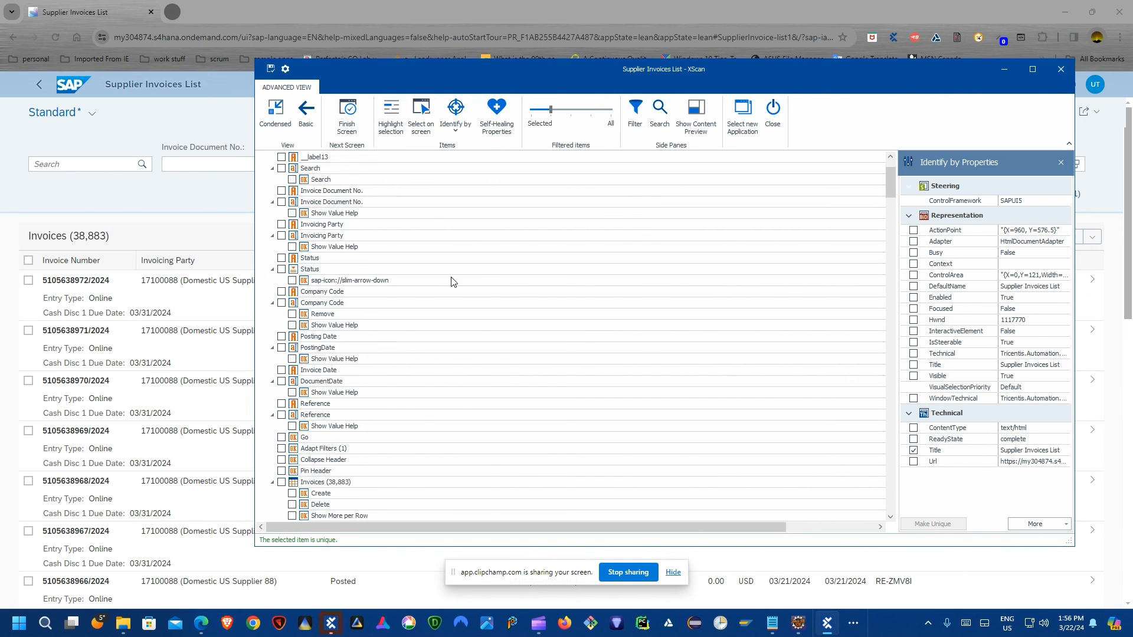
{"action": "left_click", "coordinate": [315, 383]}
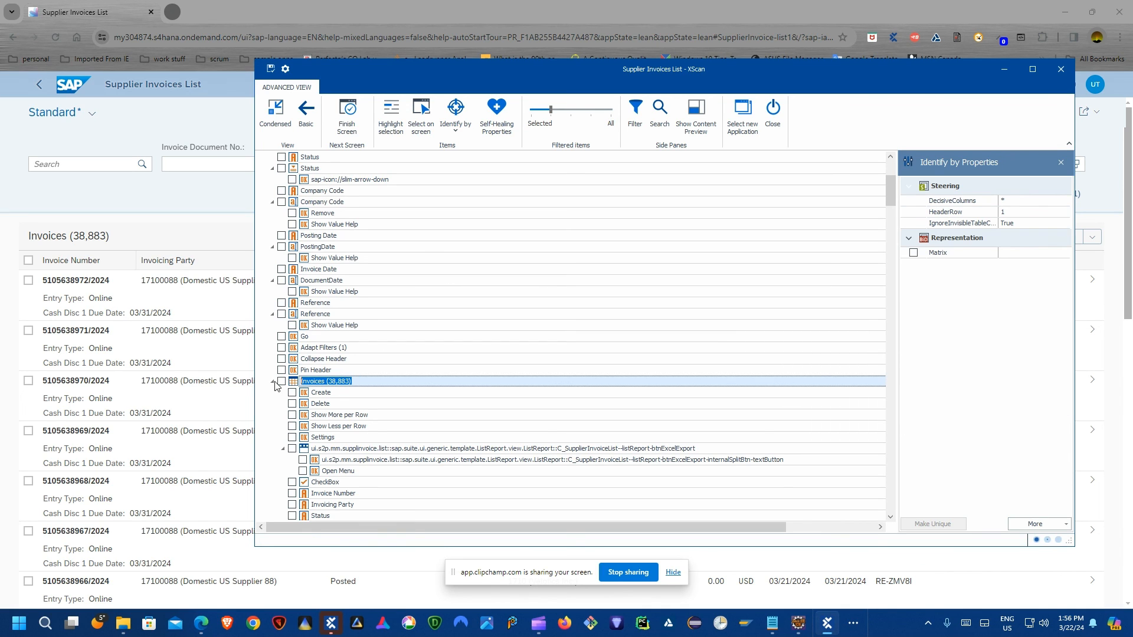
{"action": "left_click", "coordinate": [282, 382]}
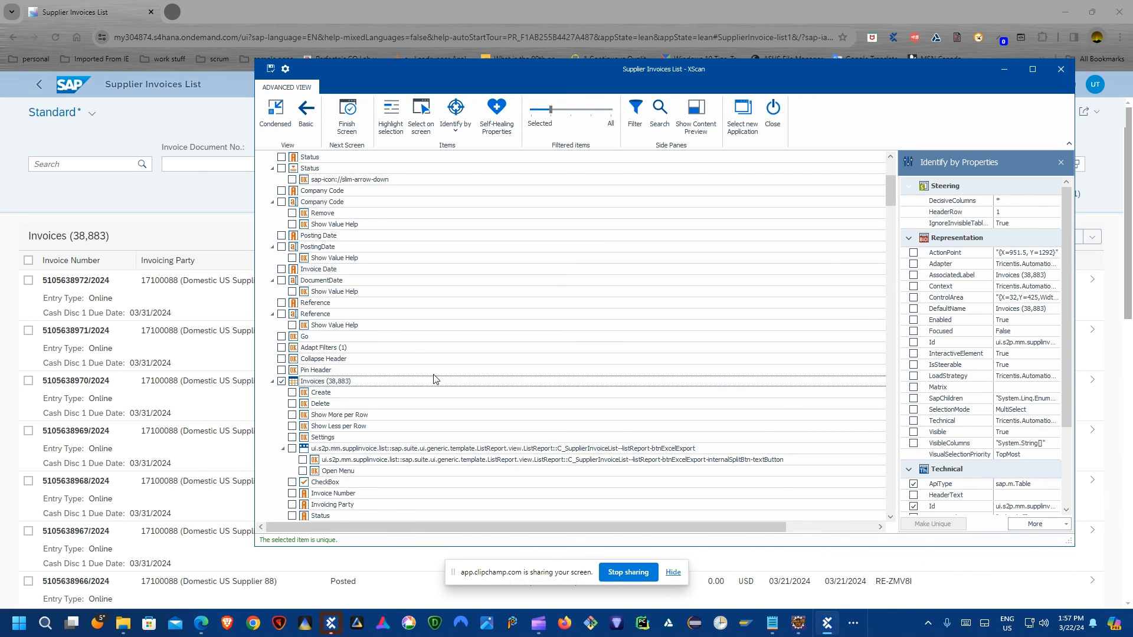
{"action": "left_click", "coordinate": [695, 115]}
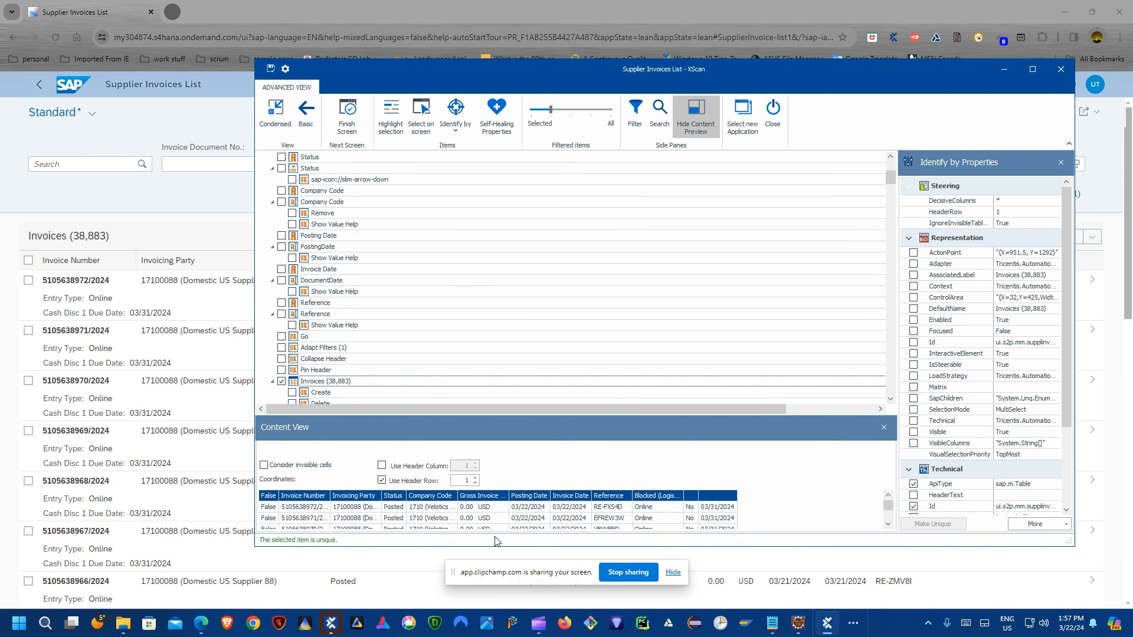
{"action": "left_click", "coordinate": [373, 507]}
Examine the full Id value among the Invoices table's technical properties, and close the scan without saving.
{"action": "scroll", "coordinate": [475, 295], "scroll_direction": "down", "scroll_amount": 4}
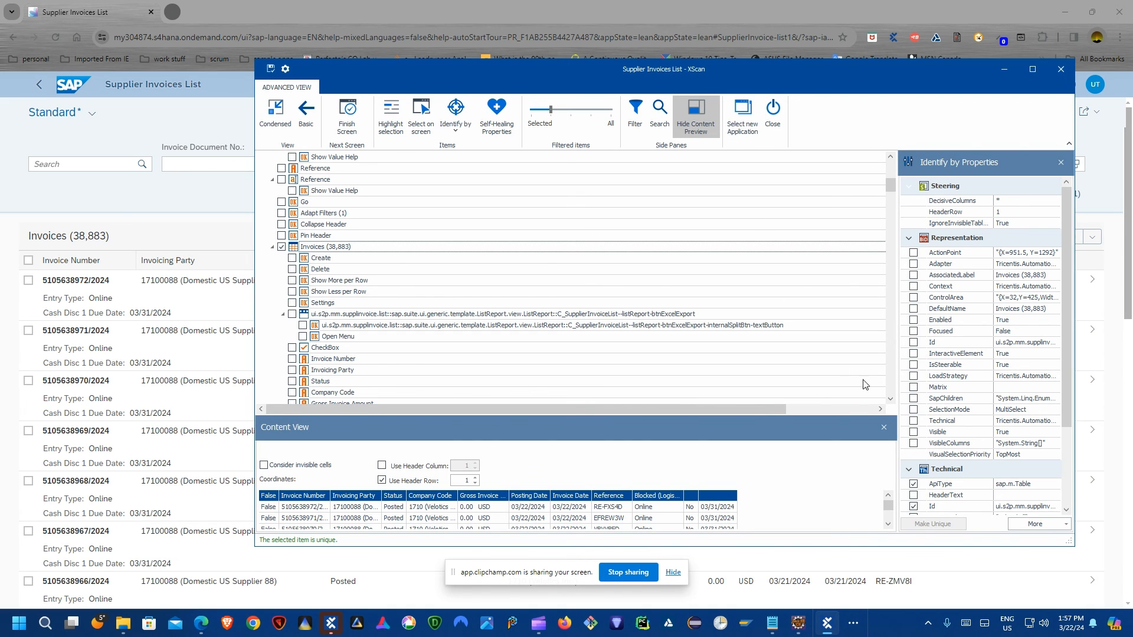
{"action": "scroll", "coordinate": [940, 397], "scroll_direction": "down", "scroll_amount": 3}
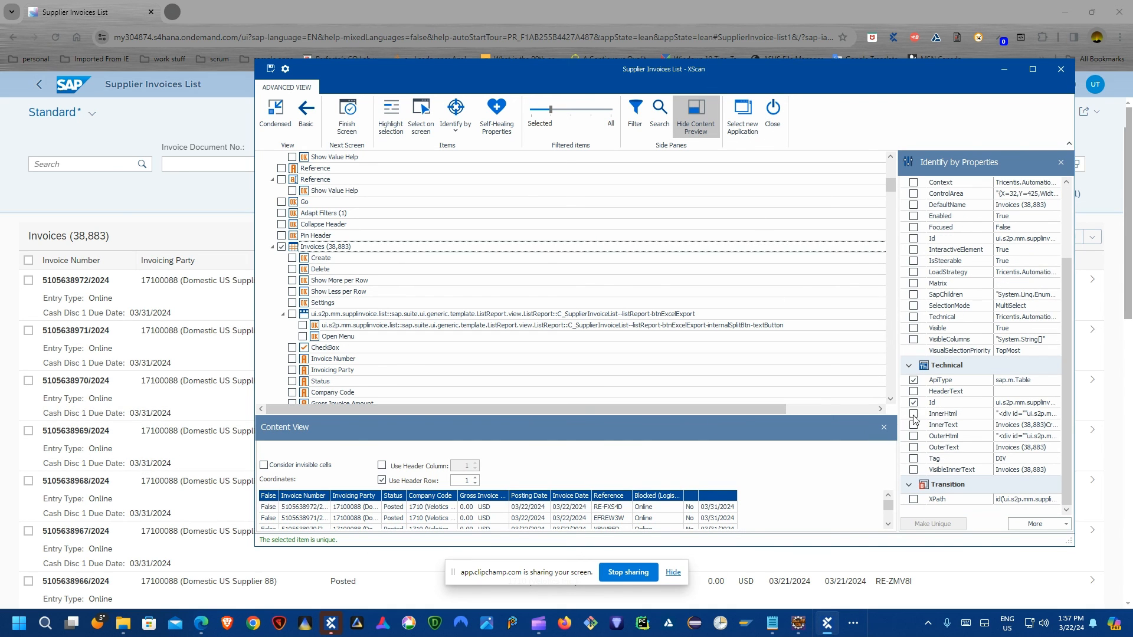
{"action": "left_click", "coordinate": [1049, 404]}
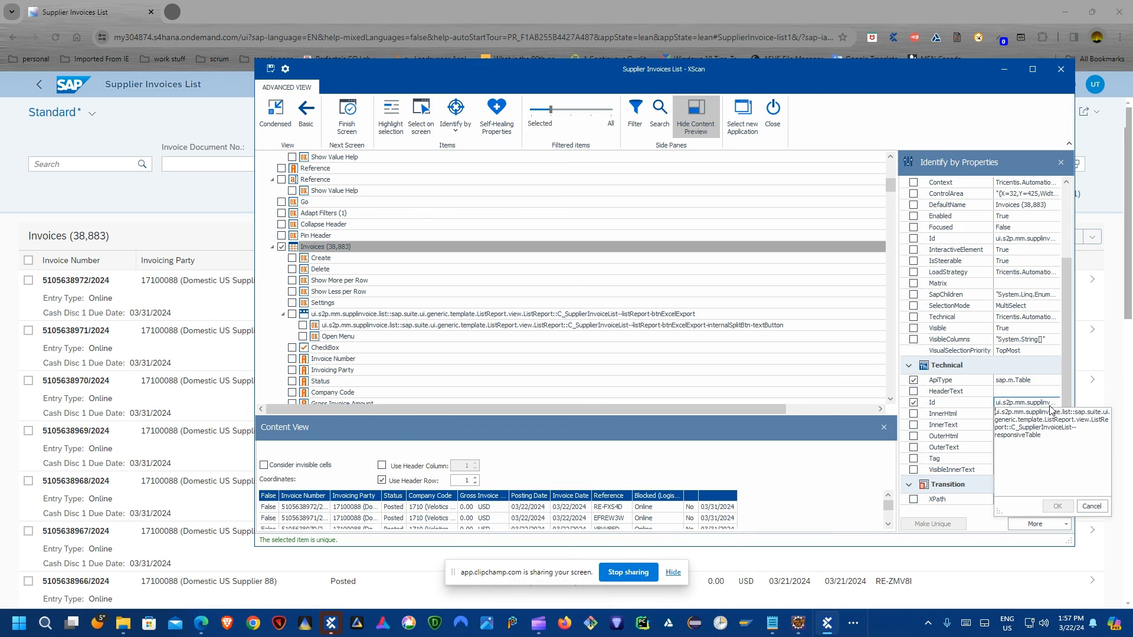
{"action": "key", "text": "ctrl+a"}
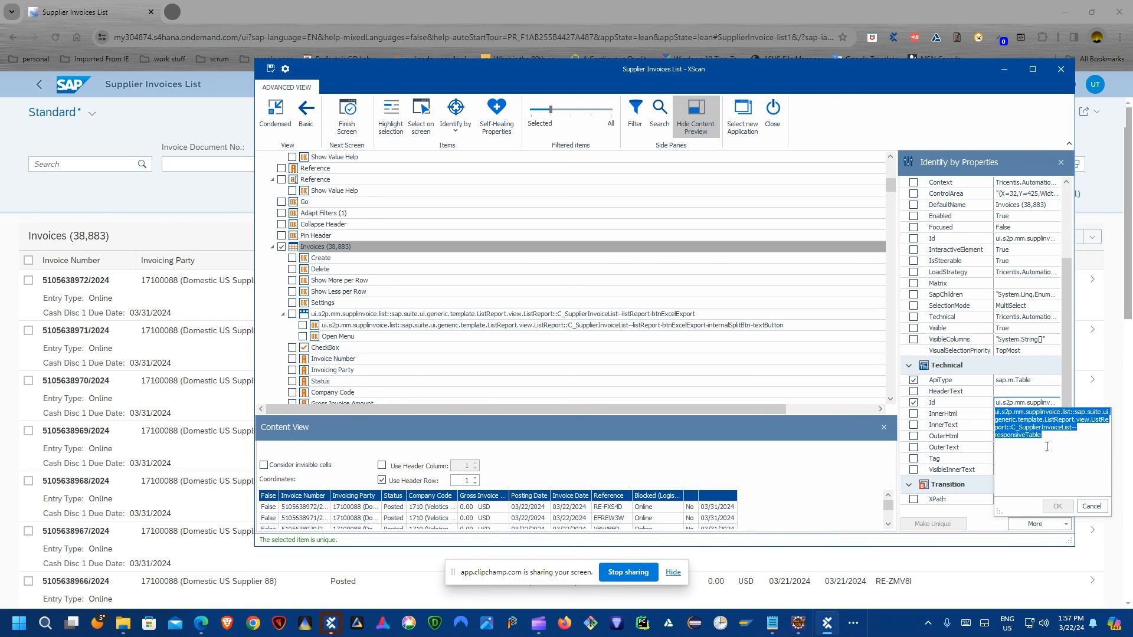
{"action": "left_click", "coordinate": [1052, 438]}
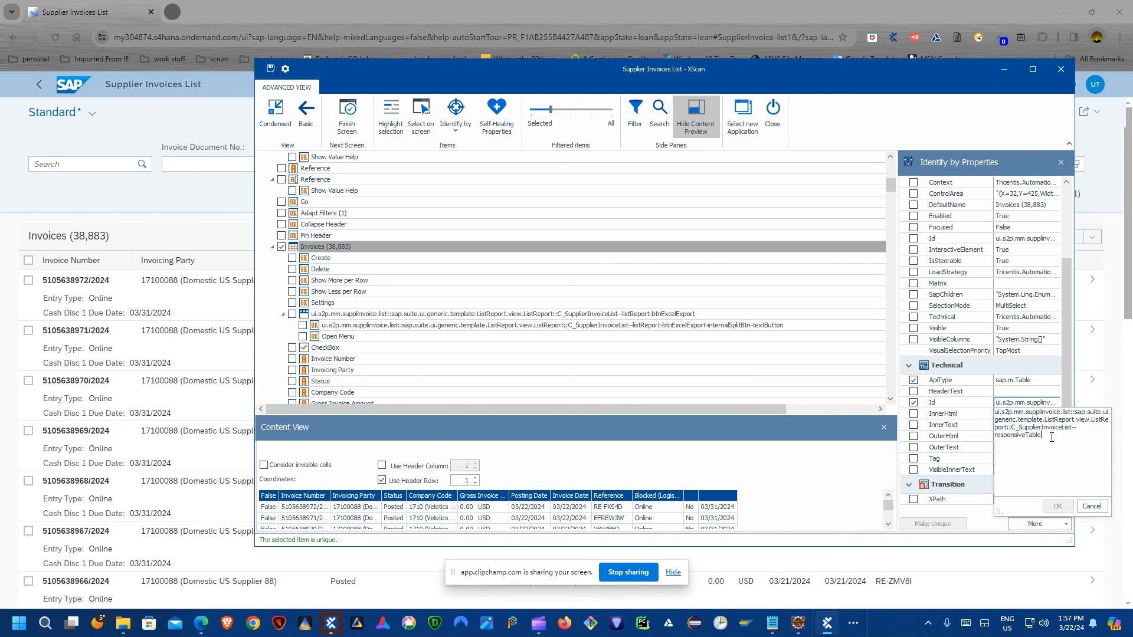
{"action": "left_click", "coordinate": [951, 404]}
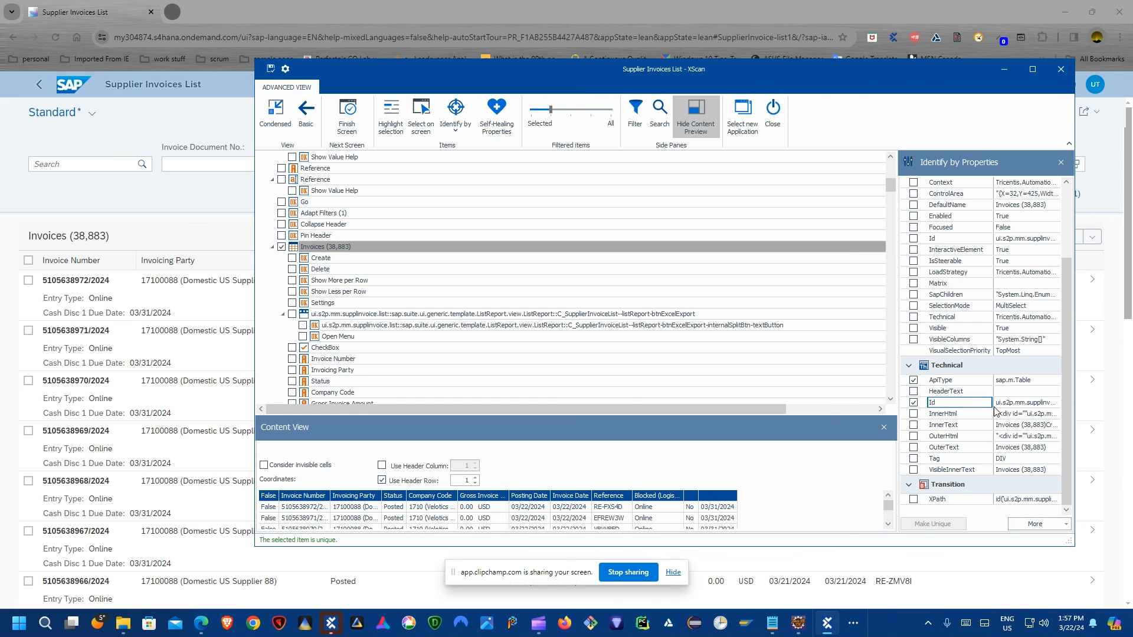
{"action": "left_click", "coordinate": [770, 118]}
{"action": "left_click", "coordinate": [663, 332]}
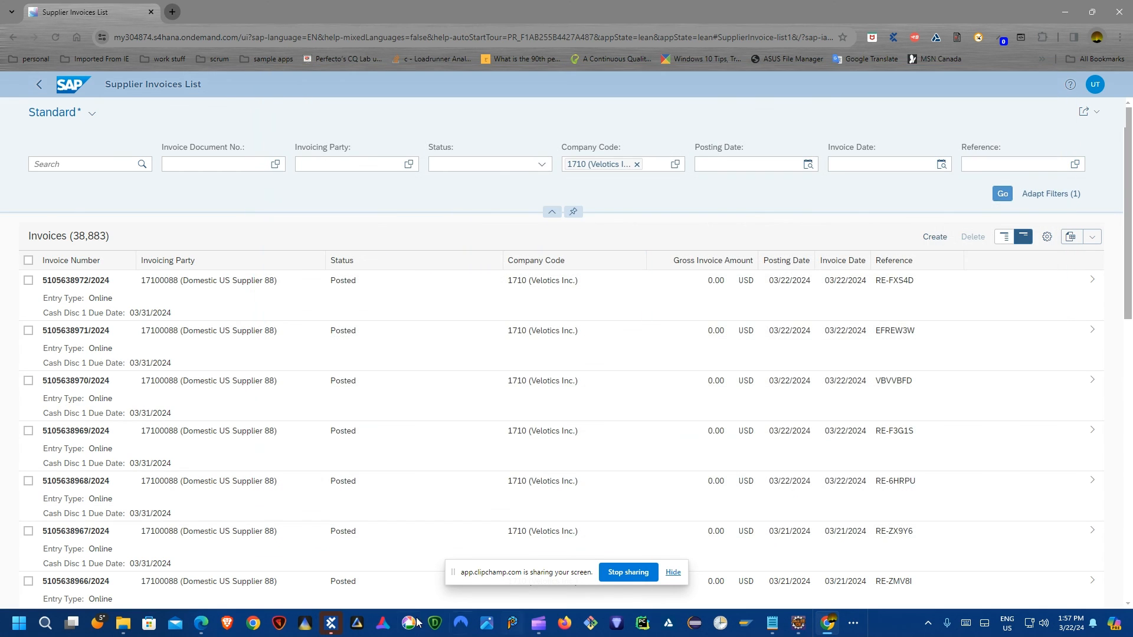
In Tosca Commander, jump from the Find invoice number and open step to its module and expand the Invoices table's row structure.
{"action": "left_click", "coordinate": [332, 624]}
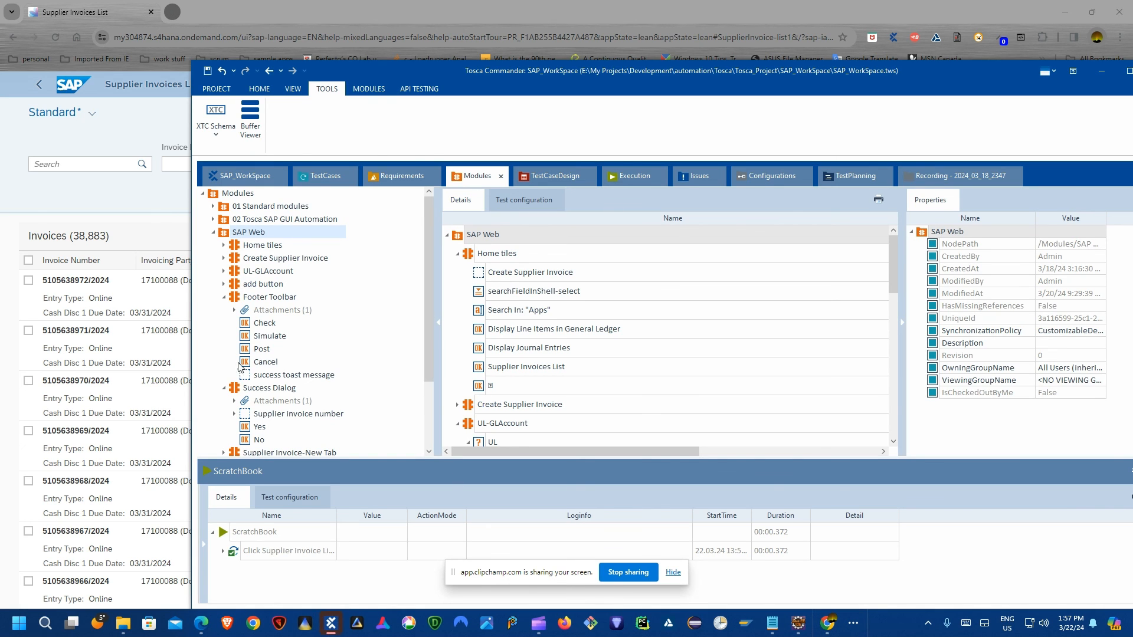
{"action": "left_click", "coordinate": [310, 175]}
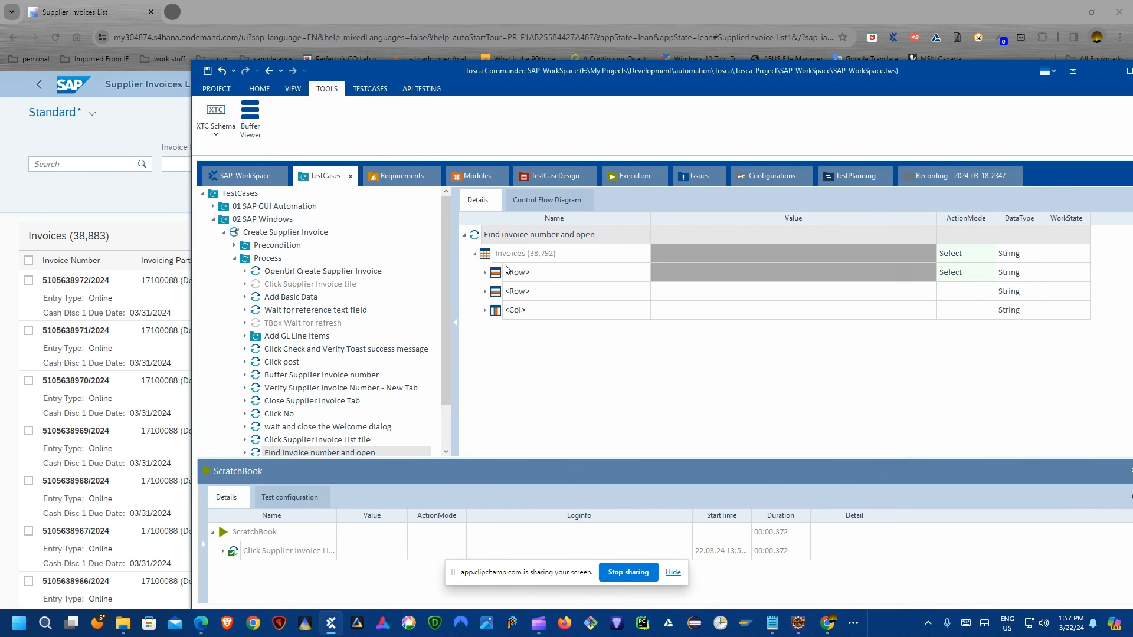
{"action": "right_click", "coordinate": [515, 237]}
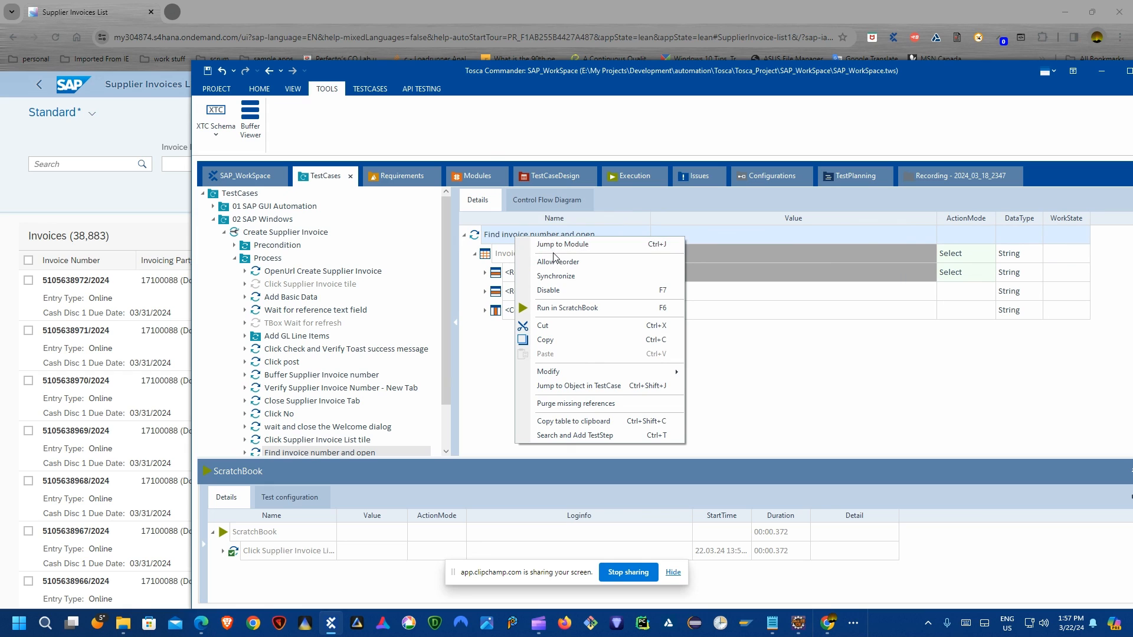
{"action": "left_click", "coordinate": [553, 245]}
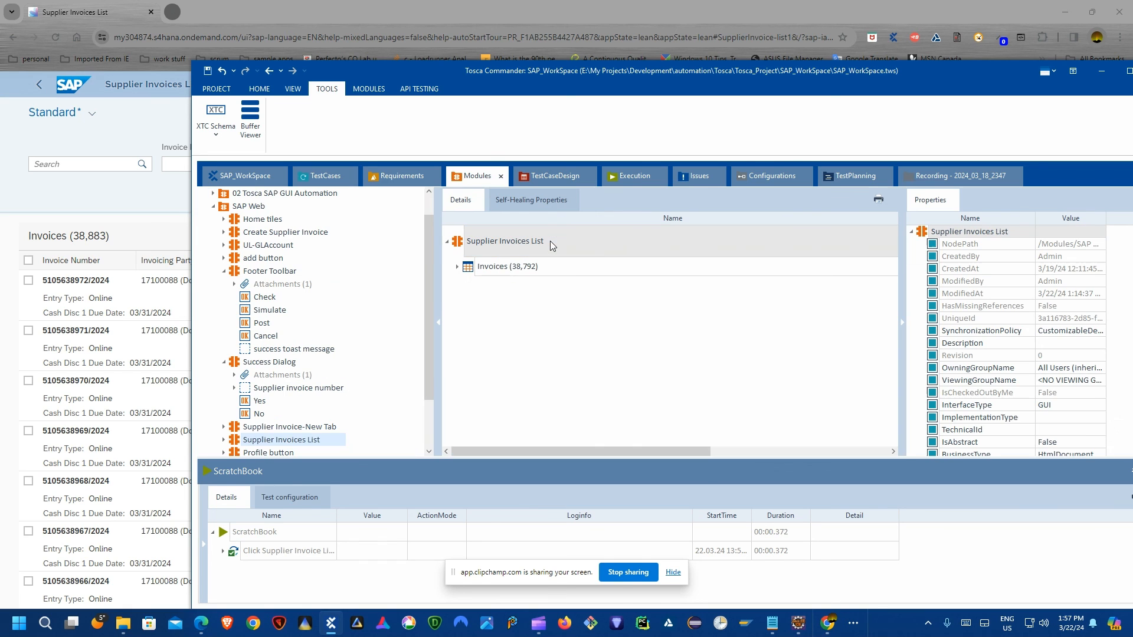
{"action": "left_click", "coordinate": [458, 268]}
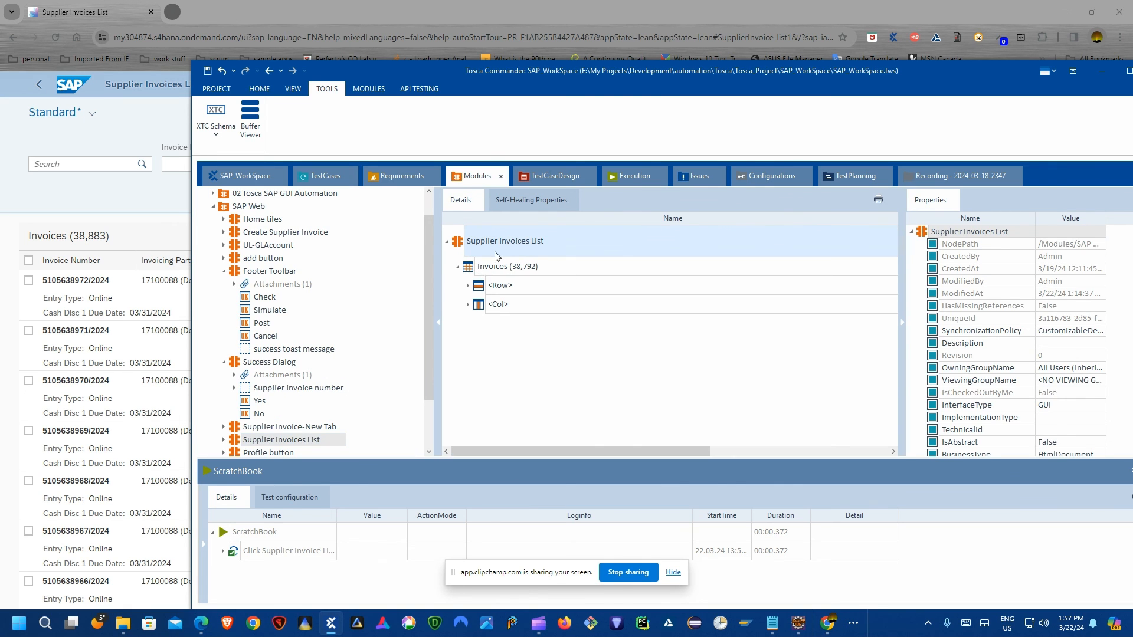
{"action": "left_click", "coordinate": [467, 287]}
{"action": "left_click", "coordinate": [469, 324]}
Return to the Find invoice number and open test step and inspect the Invoice Number constraint in its first row.
{"action": "left_click", "coordinate": [324, 176]}
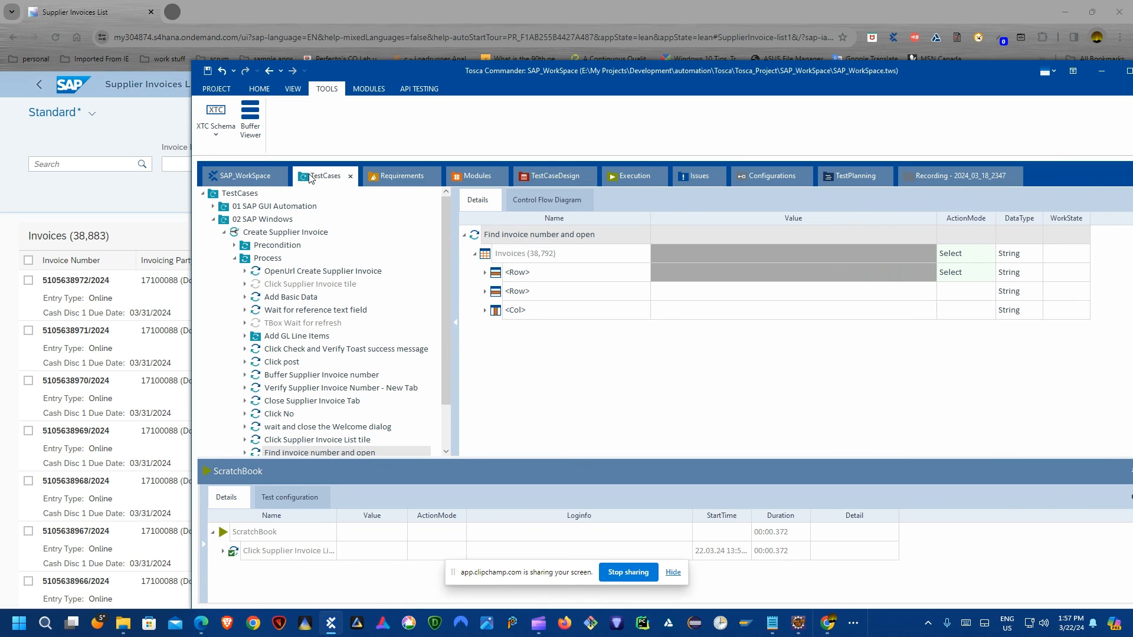
{"action": "left_click", "coordinate": [485, 273]}
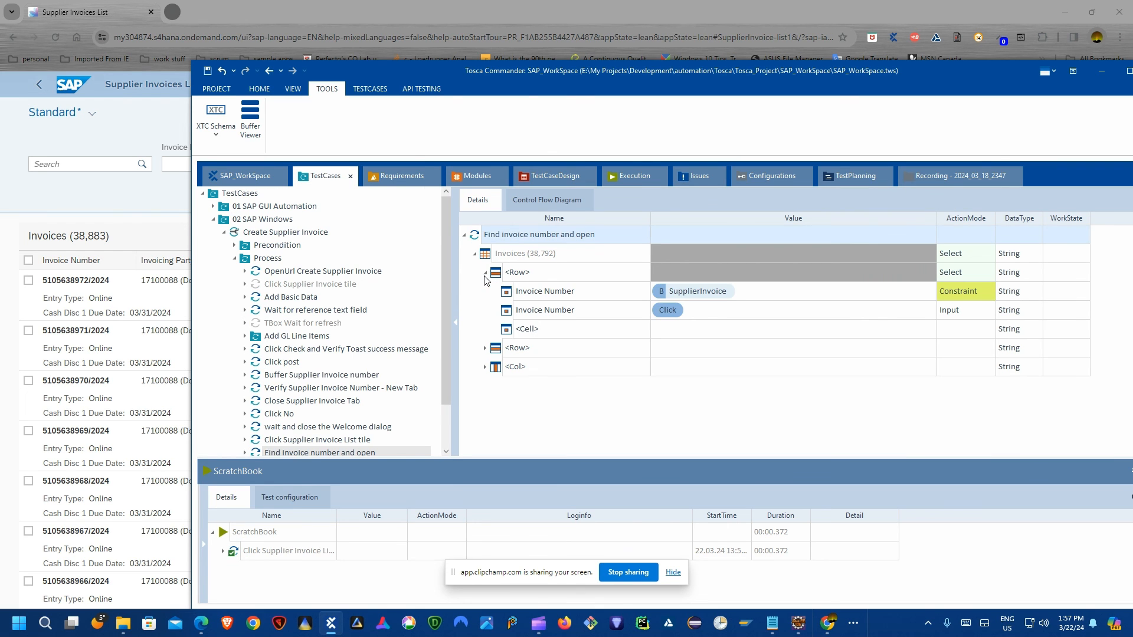
{"action": "left_click", "coordinate": [571, 295]}
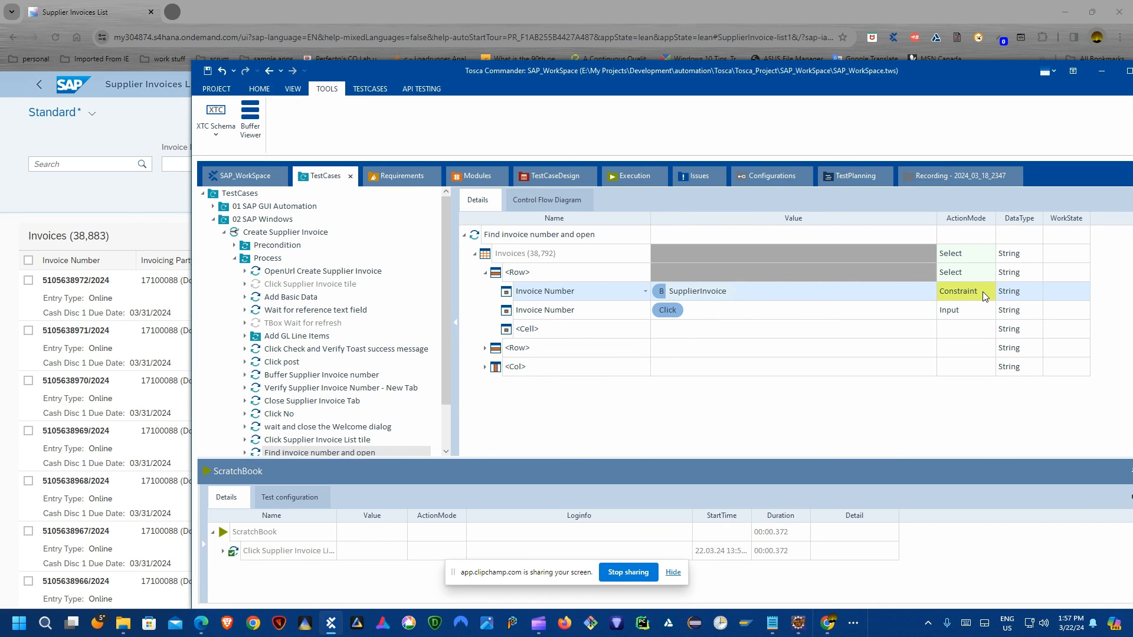
Run the Find invoice number and open test step in ScratchBook to open the buffered invoice, and return to Tosca Commander.
{"action": "left_click", "coordinate": [719, 311]}
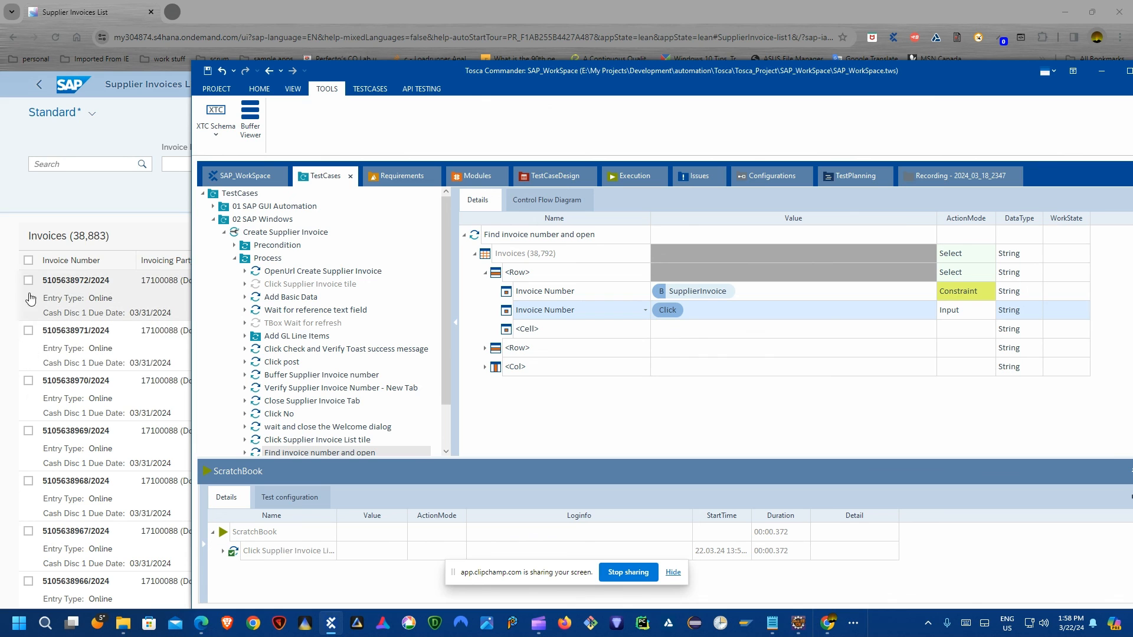
{"action": "right_click", "coordinate": [536, 238]}
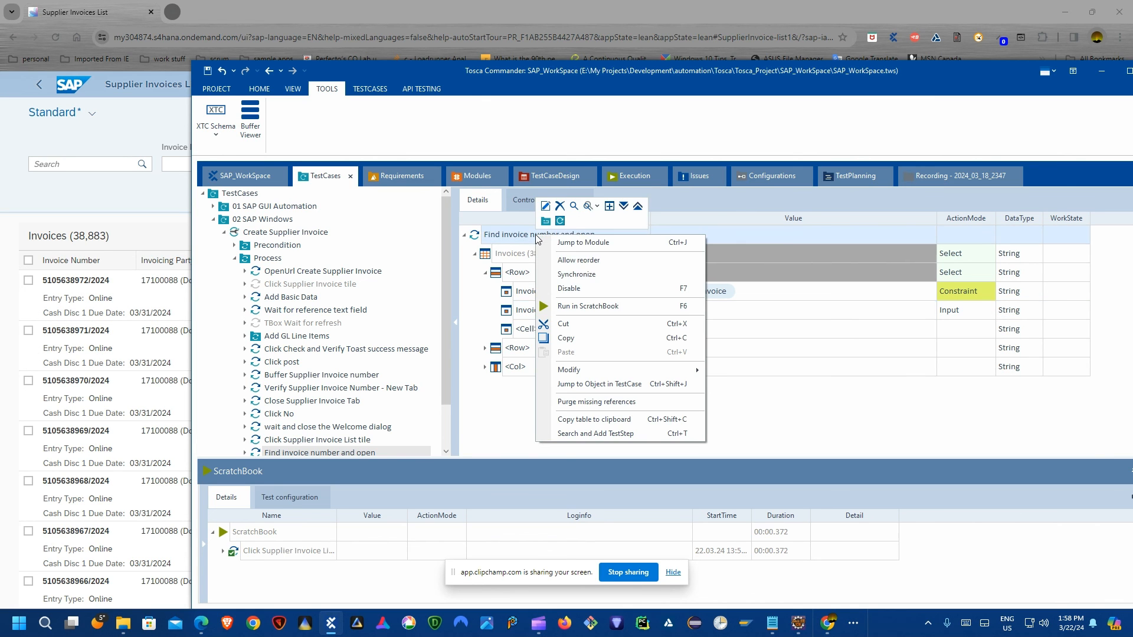
{"action": "left_click", "coordinate": [608, 372]}
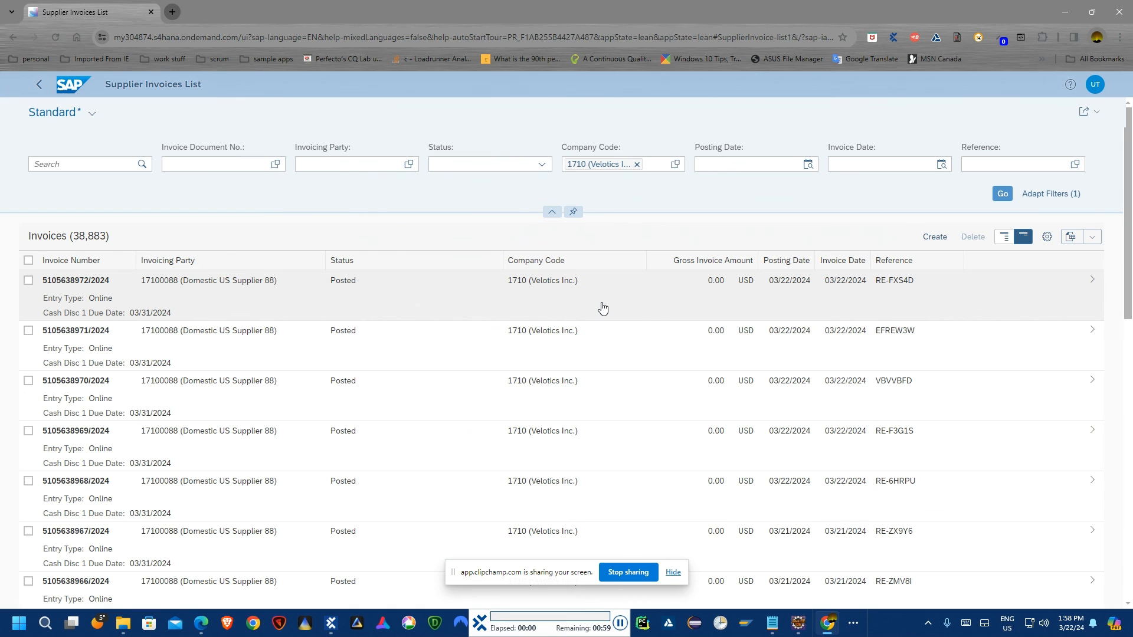
{"action": "left_click", "coordinate": [88, 282]}
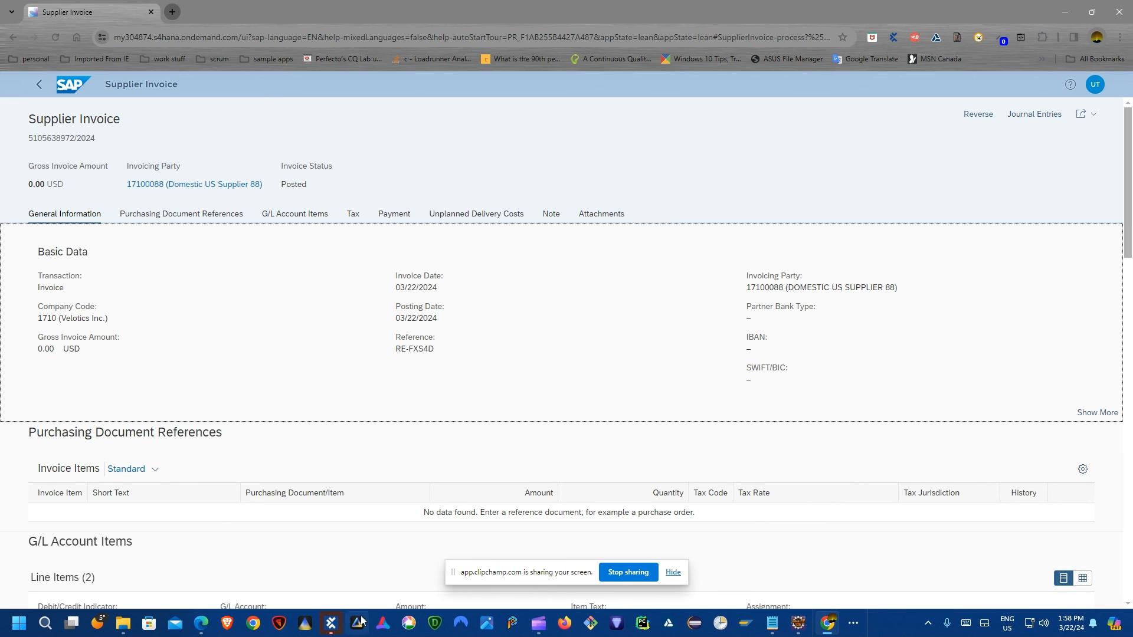
{"action": "left_click", "coordinate": [331, 624]}
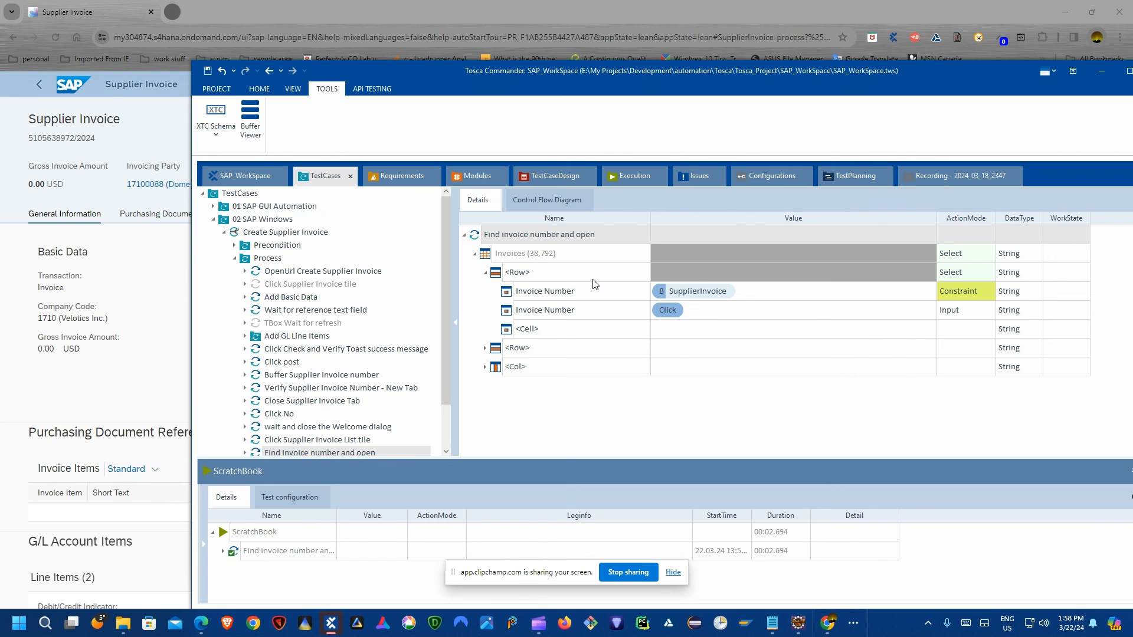
Open the Verify Supplier Invoice Number test step, run it in ScratchBook, and return to Tosca Commander.
{"action": "scroll", "coordinate": [326, 347], "scroll_direction": "down", "scroll_amount": 2}
{"action": "left_click", "coordinate": [319, 414]}
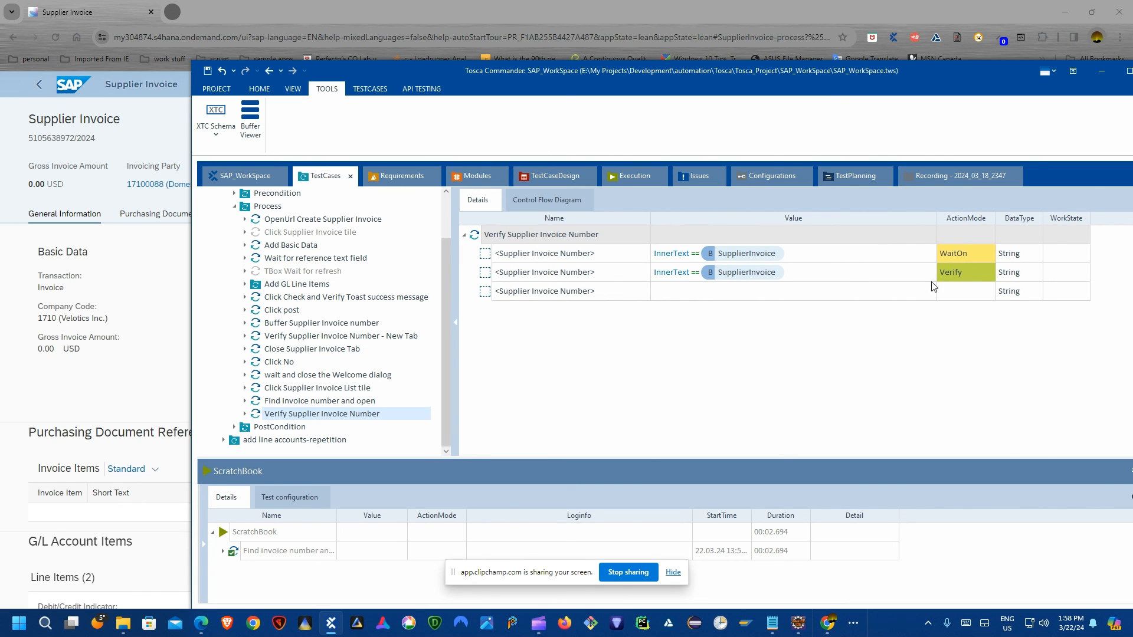
{"action": "right_click", "coordinate": [533, 233]}
{"action": "left_click", "coordinate": [584, 305]}
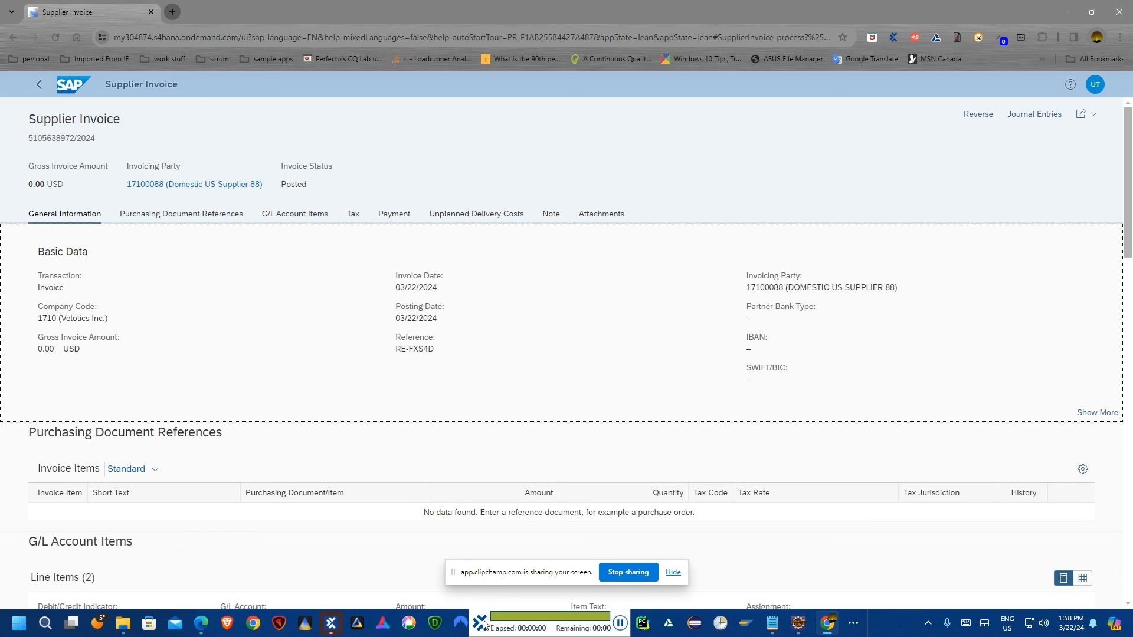
{"action": "left_click", "coordinate": [325, 625]}
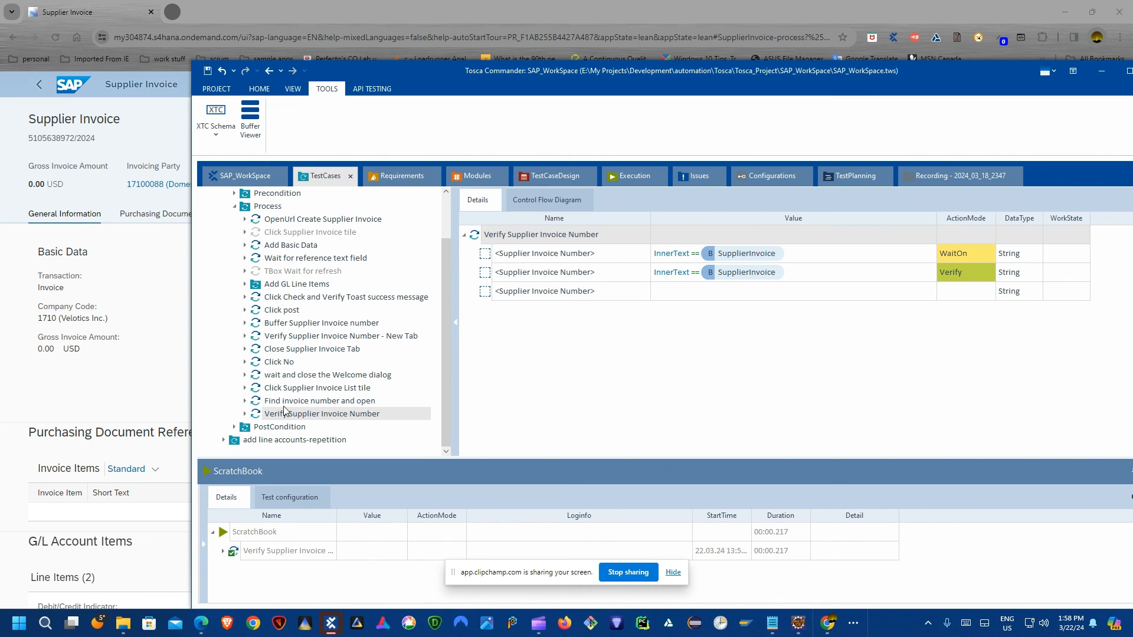
Expand the click sign out test step under PostCondition, run it in ScratchBook, and return to Tosca Commander.
{"action": "left_click", "coordinate": [271, 428]}
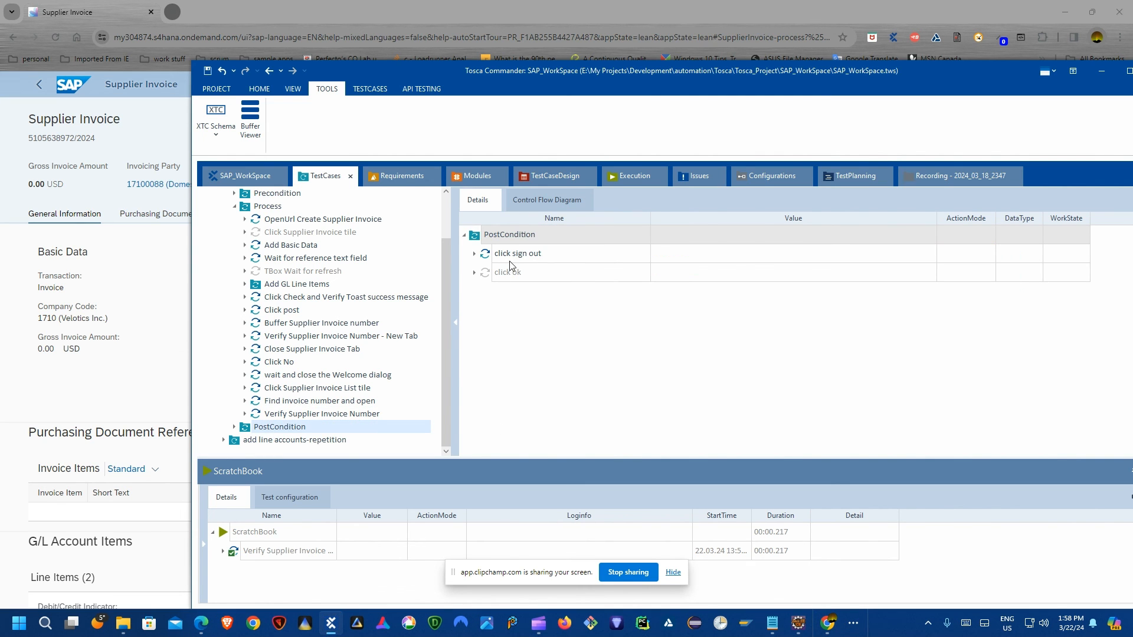
{"action": "left_click", "coordinate": [473, 255]}
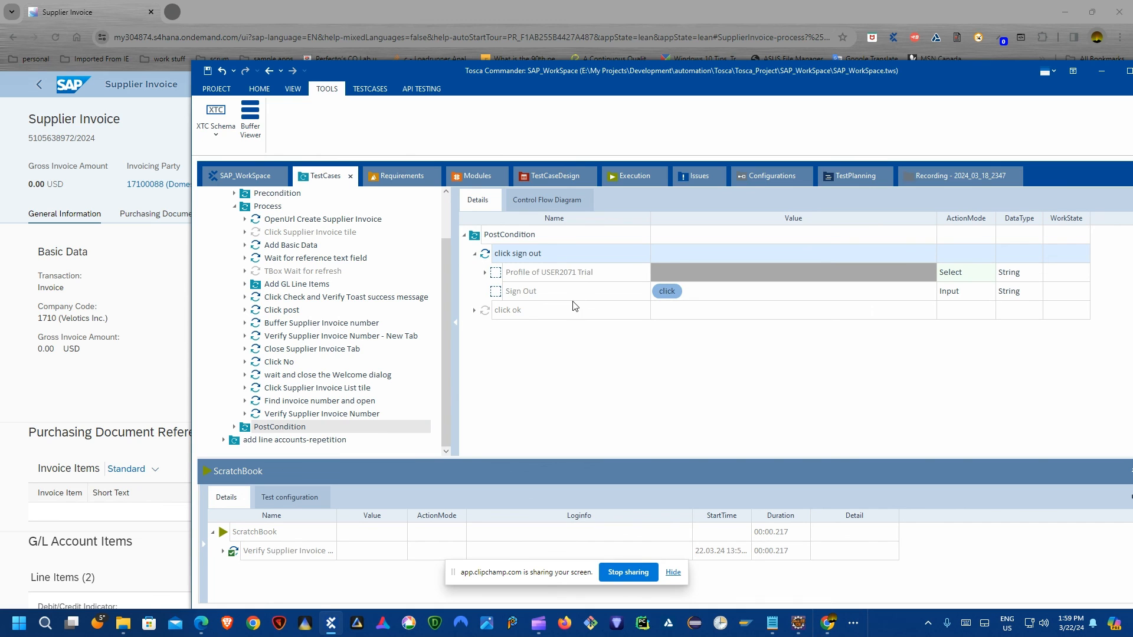
{"action": "right_click", "coordinate": [513, 253]}
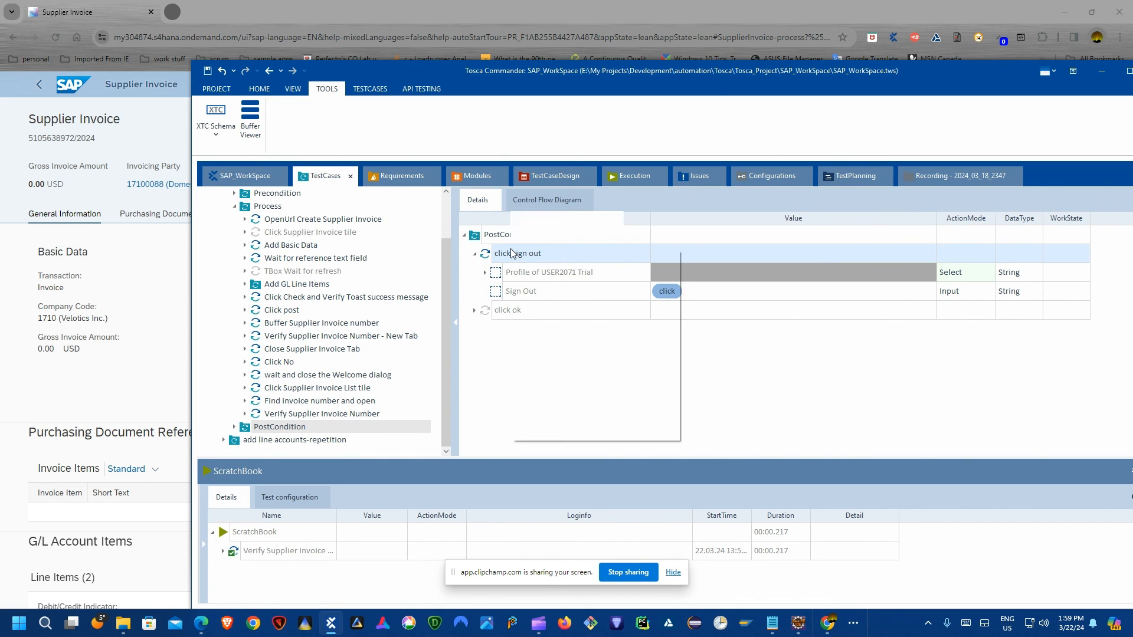
{"action": "left_click", "coordinate": [590, 304]}
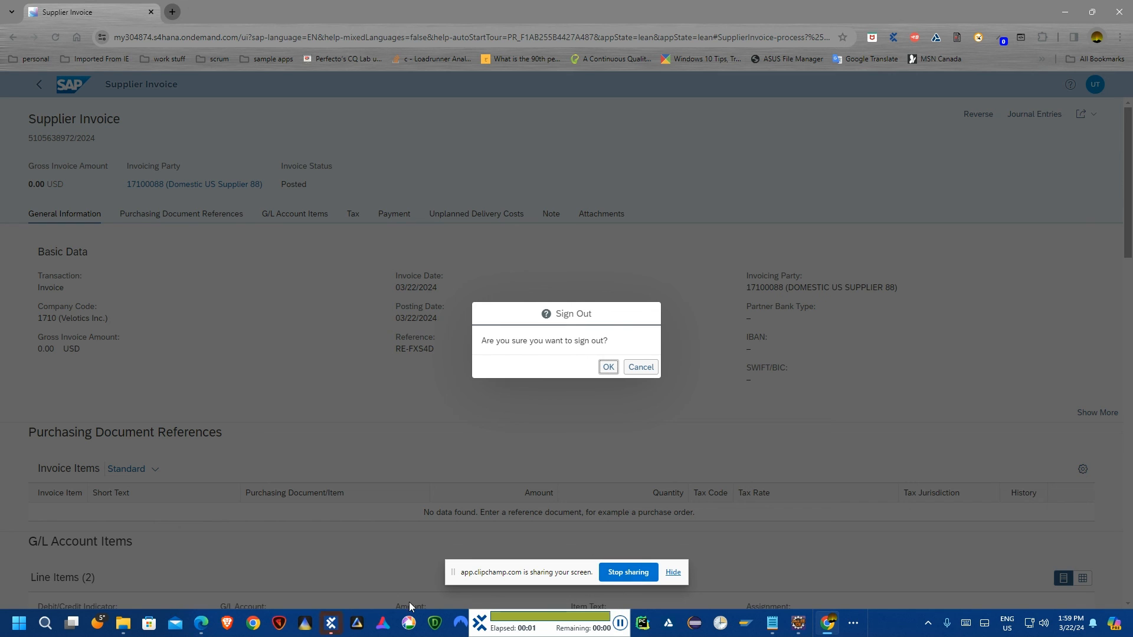
{"action": "mouse_move", "coordinate": [332, 624]}
{"action": "left_click", "coordinate": [358, 561]}
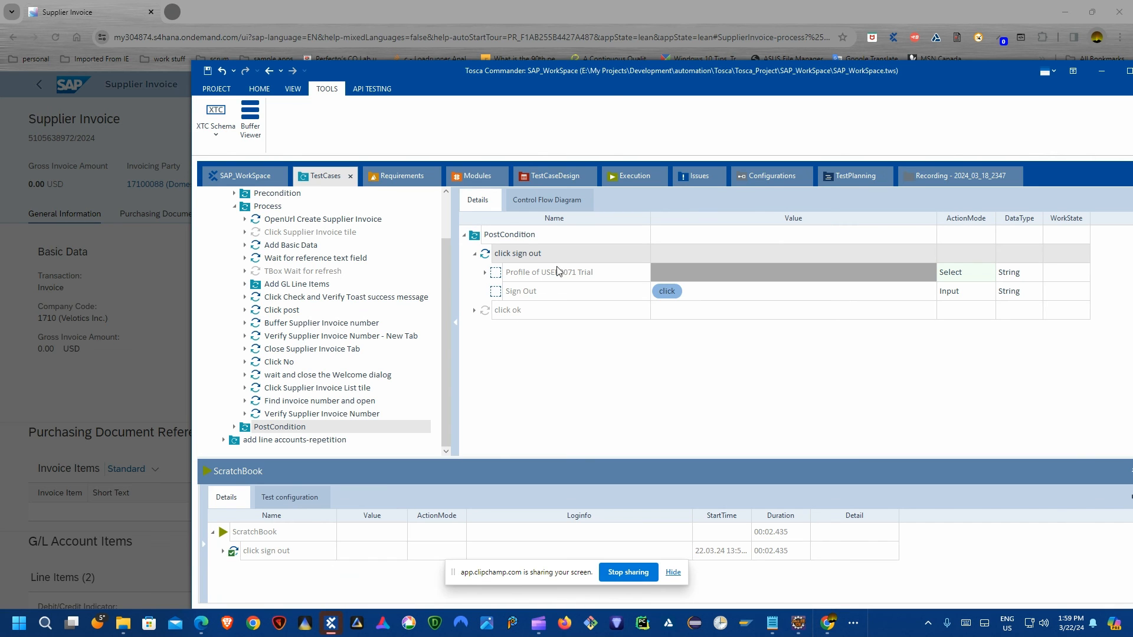
Collapse the Process folder in the test case tree and show the details of the whole Create Supplier Invoice test case.
{"action": "left_click_drag", "start_coordinate": [561, 81], "coordinate": [517, 62]}
{"action": "scroll", "coordinate": [252, 249], "scroll_direction": "up", "scroll_amount": 2}
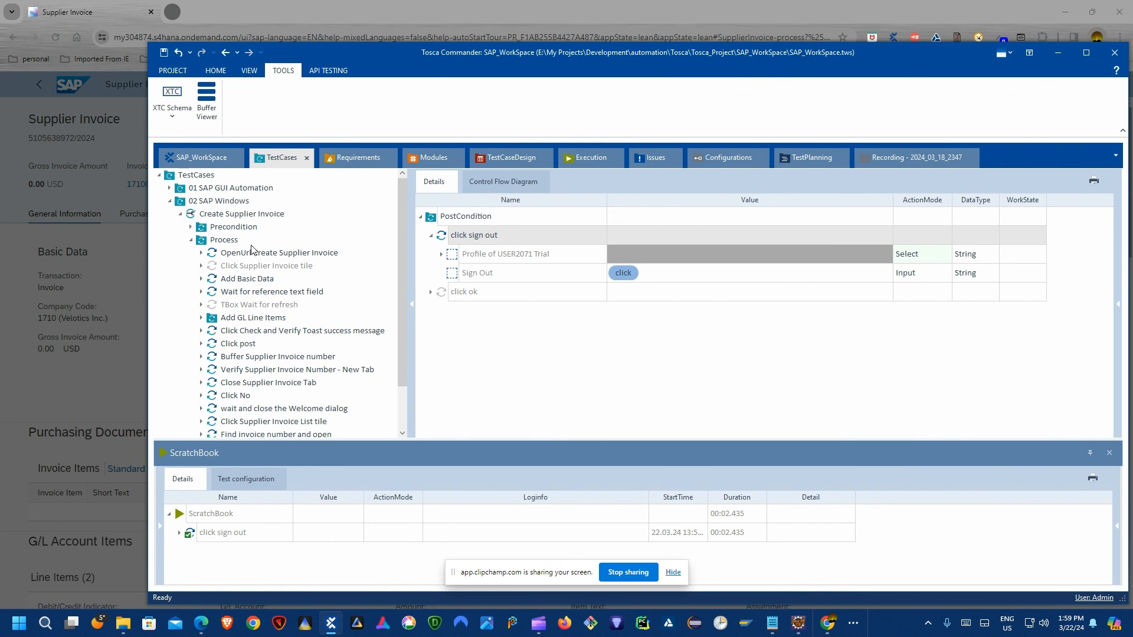
{"action": "left_click", "coordinate": [192, 241]}
{"action": "left_click", "coordinate": [207, 214]}
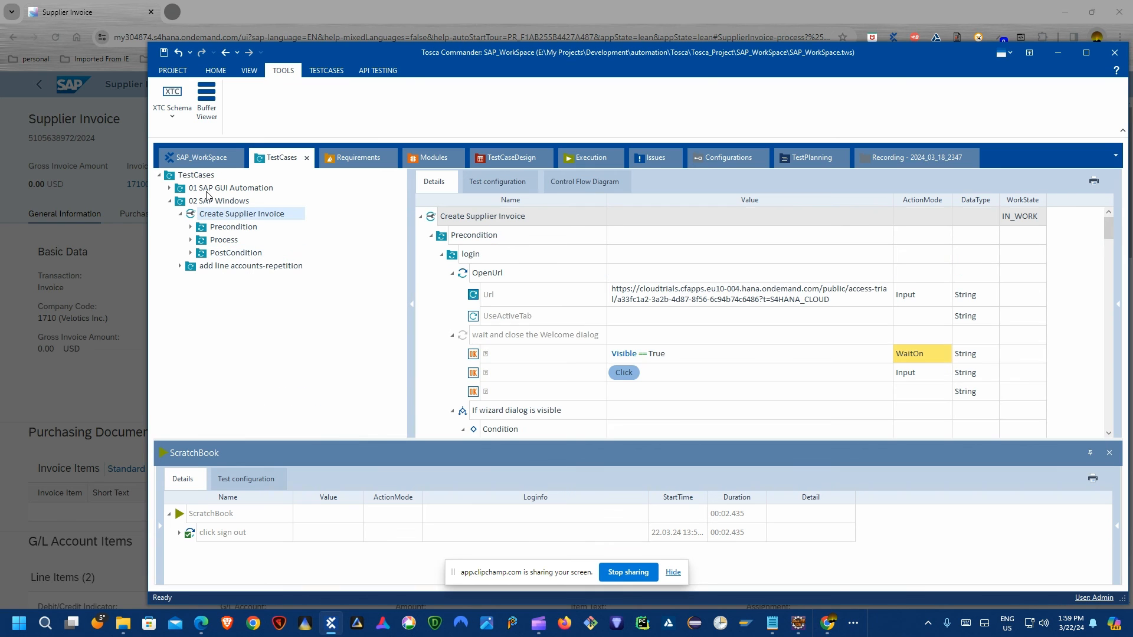
{"action": "left_click", "coordinate": [222, 73]}
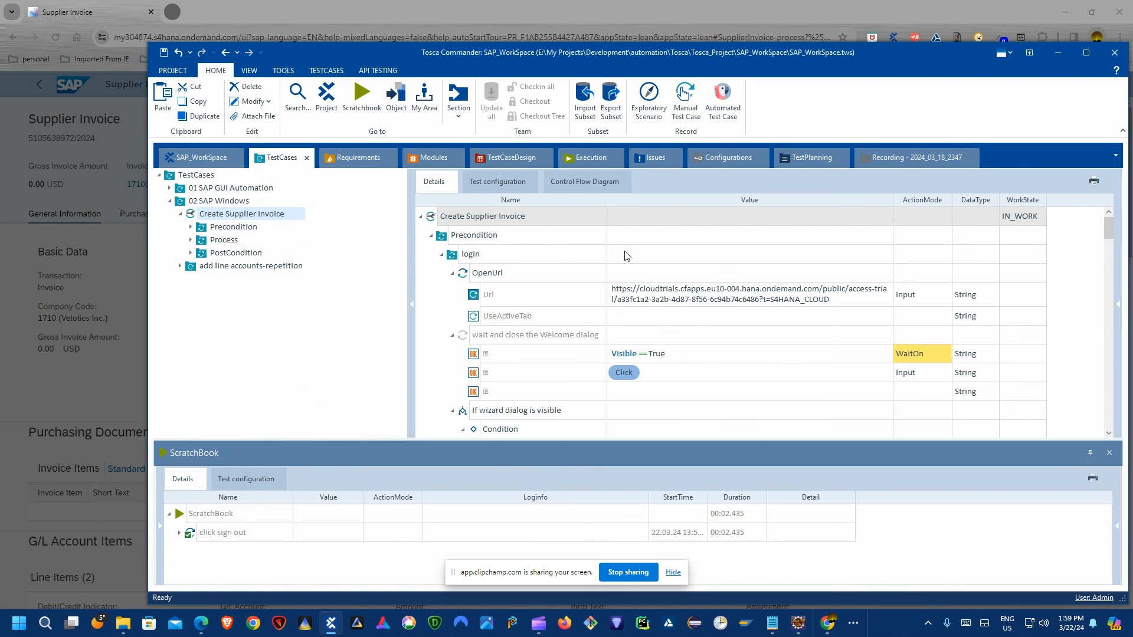
{"action": "left_click_drag", "start_coordinate": [641, 59], "coordinate": [642, 82]}
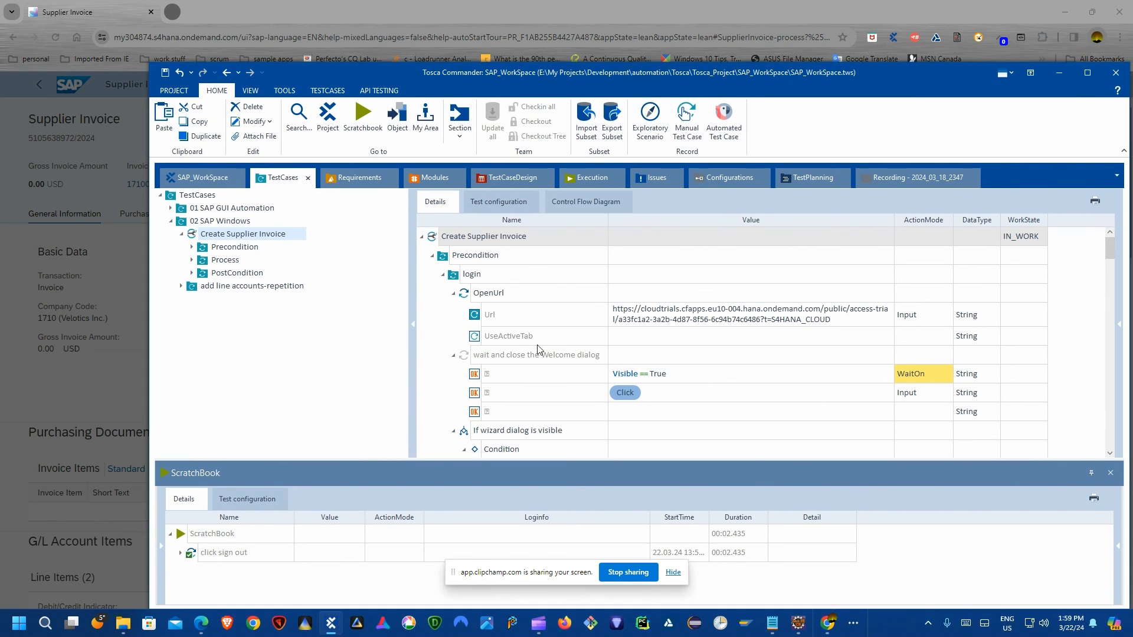
{"action": "left_click_drag", "start_coordinate": [493, 462], "coordinate": [494, 476]}
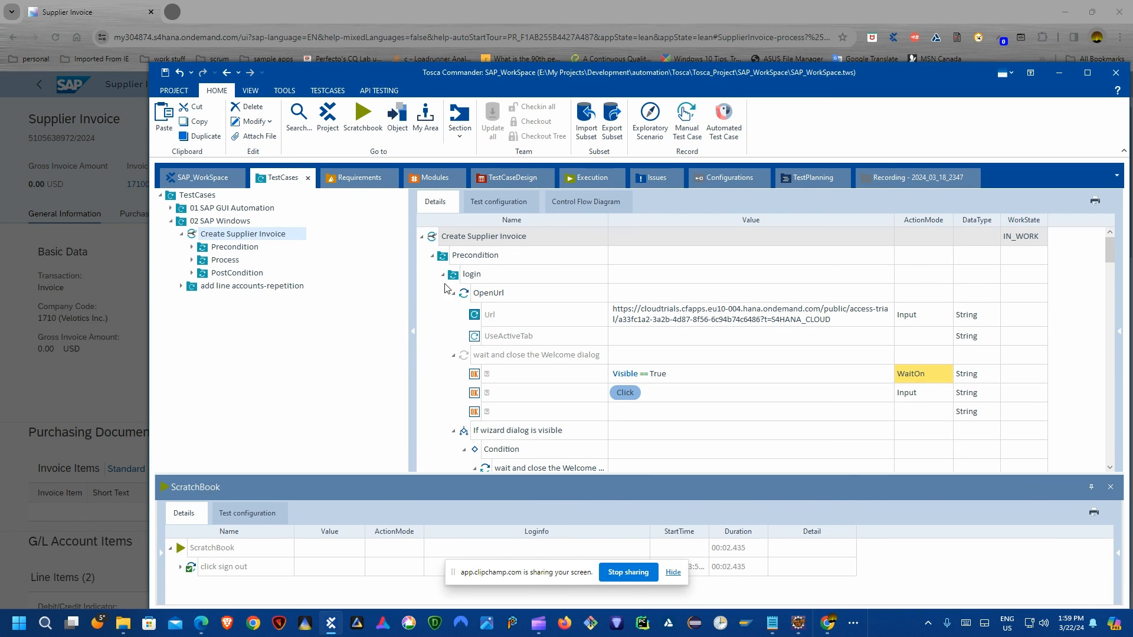
Collapse the Precondition, Process and PostCondition folders in the test case details, and show the Precondition folder's contents.
{"action": "left_click", "coordinate": [443, 275]}
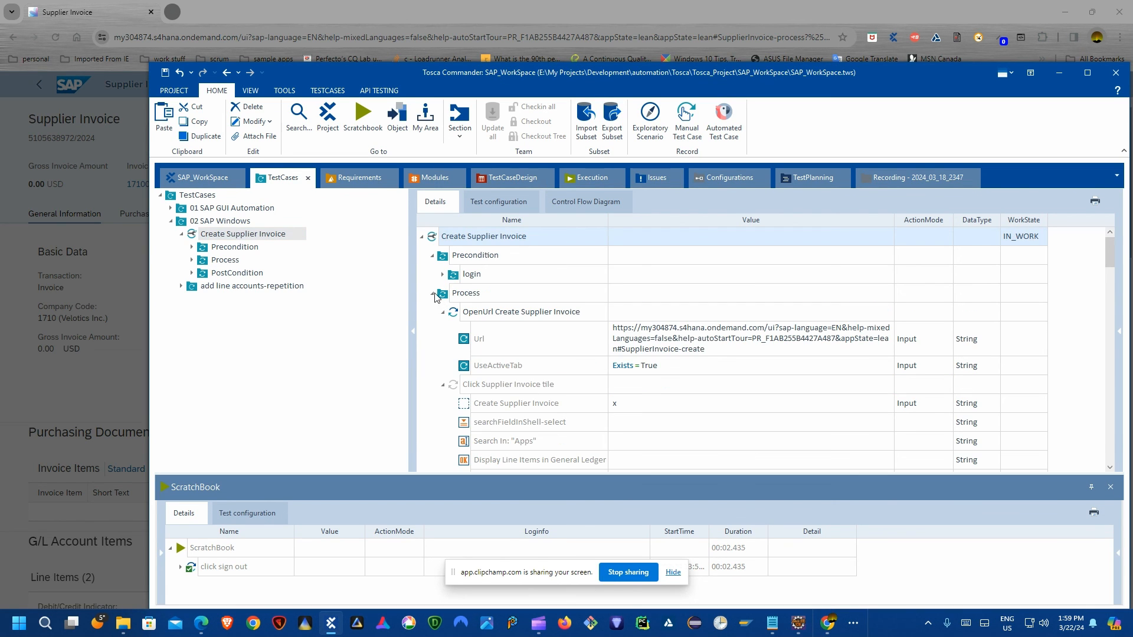
{"action": "left_click", "coordinate": [432, 294]}
{"action": "left_click", "coordinate": [432, 313]}
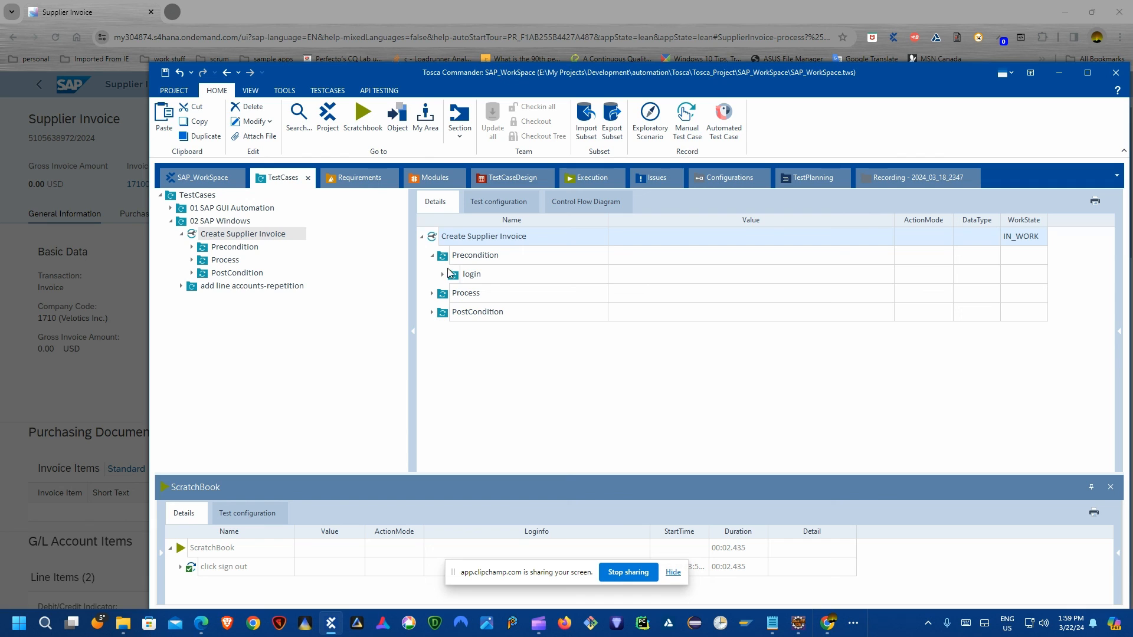
{"action": "left_click", "coordinate": [431, 257]}
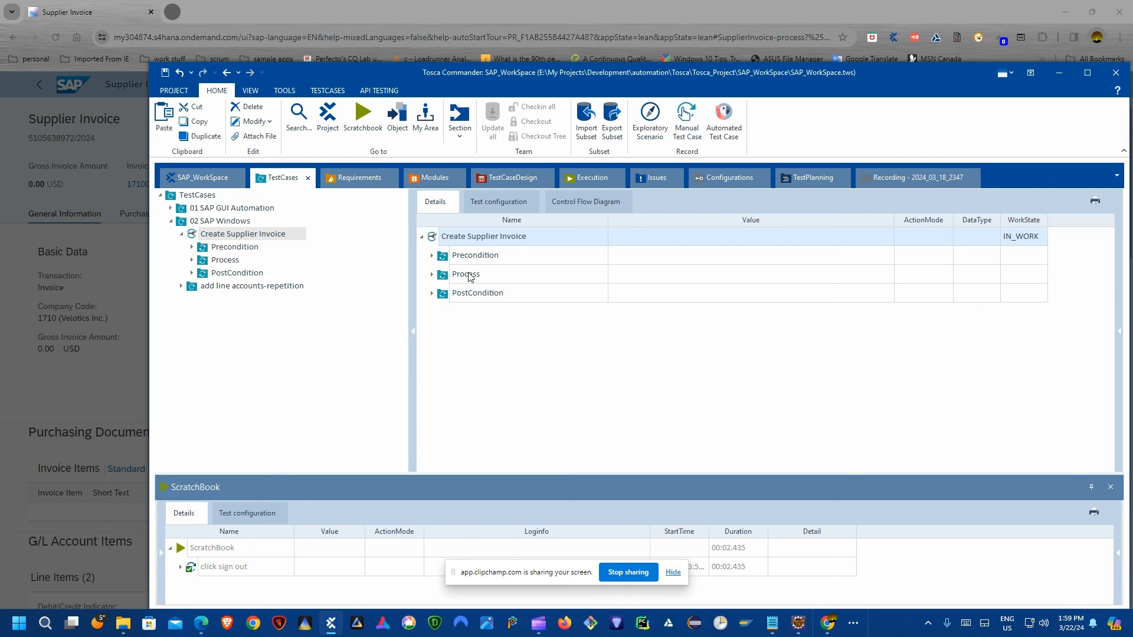
{"action": "left_click_drag", "start_coordinate": [466, 77], "coordinate": [444, 68]}
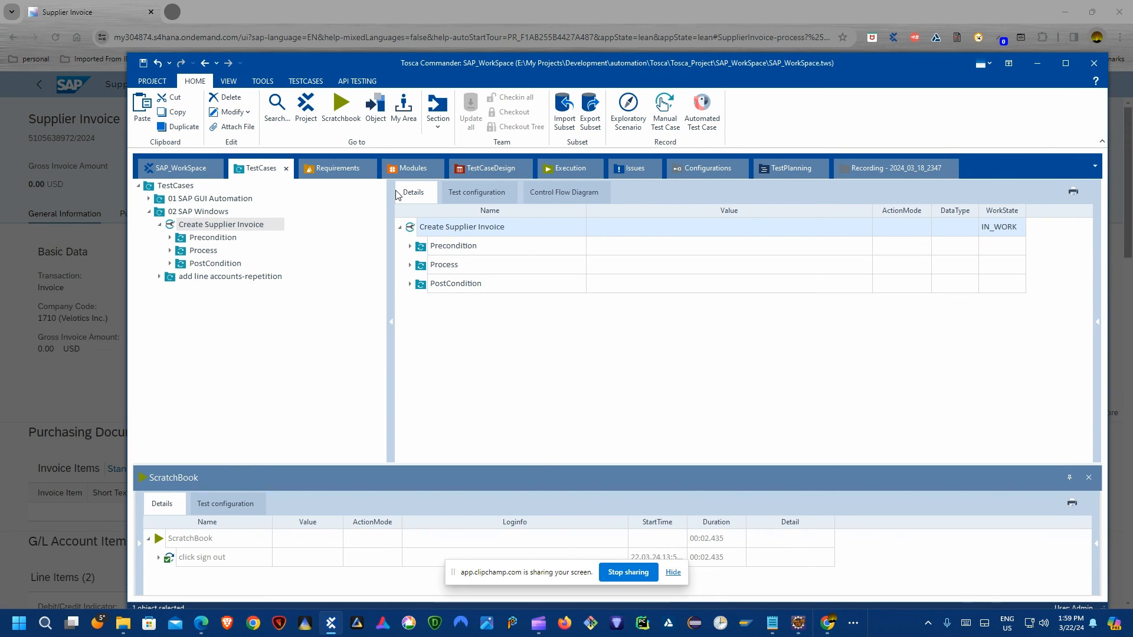
{"action": "left_click", "coordinate": [216, 238]}
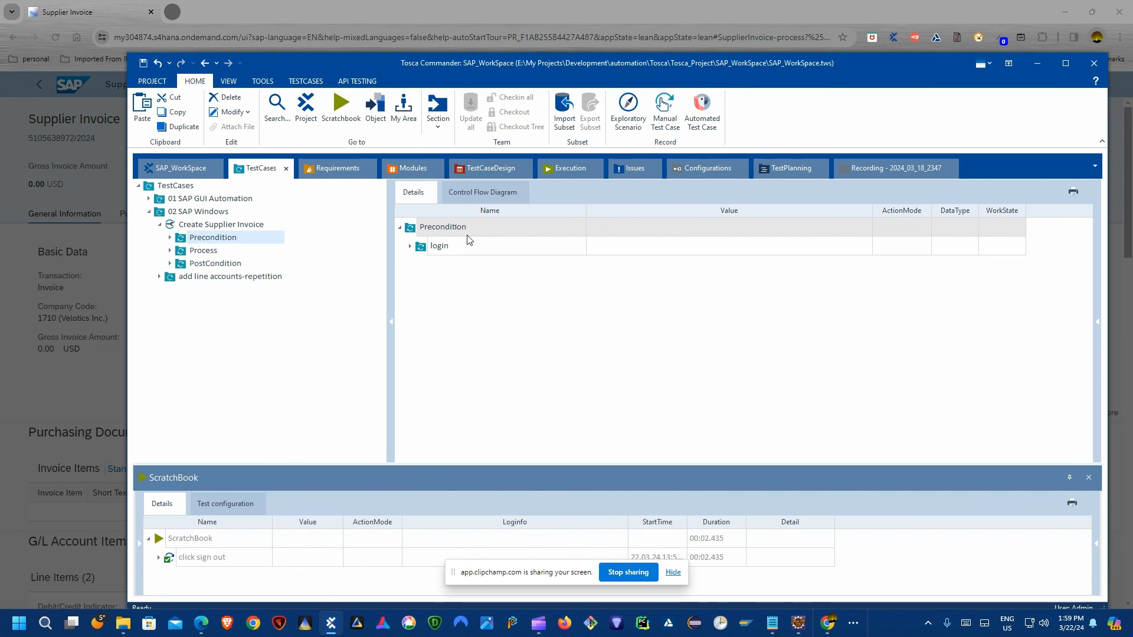